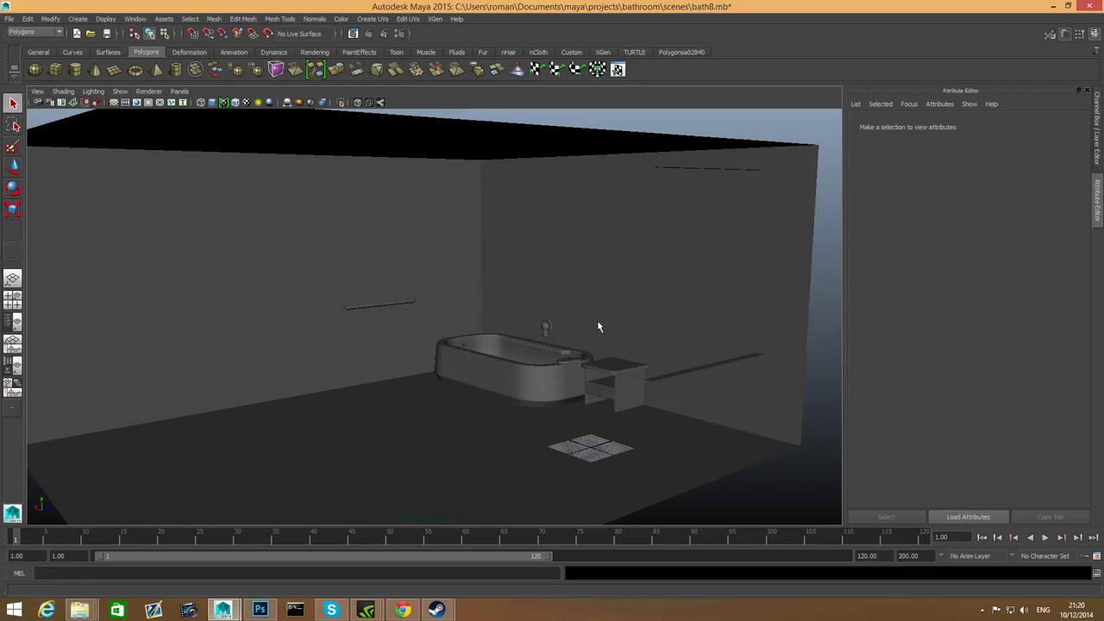
# - Select the faucet above the bathtub and add it to the 'bath' display layer
pyautogui.moveTo(589, 355)
pyautogui.keyDown('alt'); pyautogui.mouseDown(button='right')
pyautogui.moveTo(641, 386)
pyautogui.moveTo(575, 388)
pyautogui.mouseUp(button='right'); pyautogui.keyUp('alt')
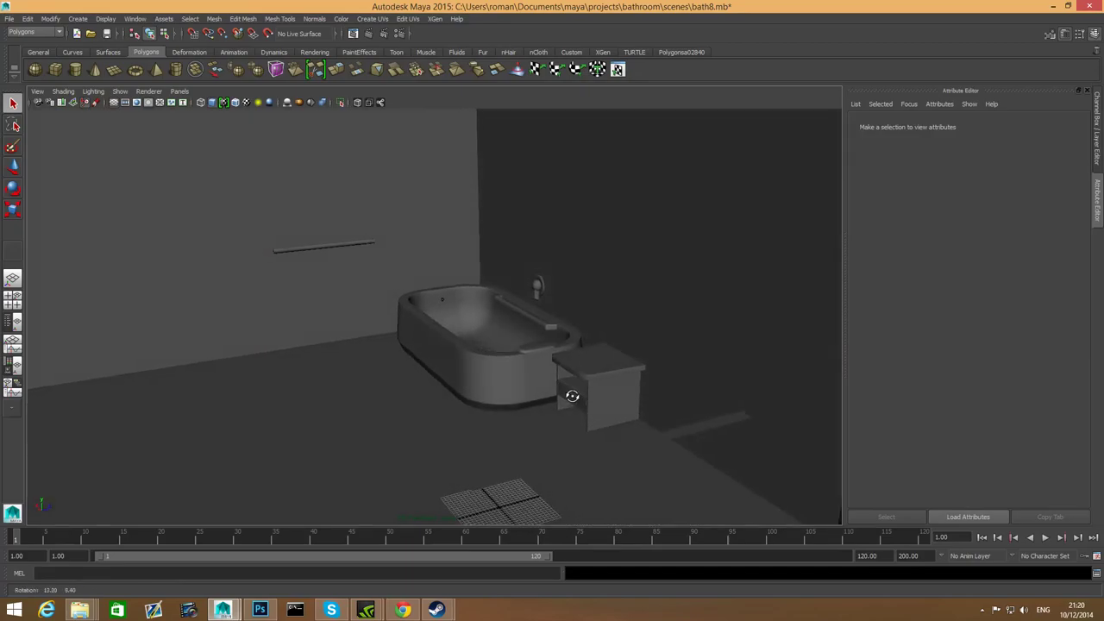
pyautogui.keyDown('alt'); pyautogui.moveTo(565, 388); pyautogui.dragTo(592, 388); pyautogui.keyUp('alt')
pyautogui.keyDown('alt'); pyautogui.moveTo(592, 388); pyautogui.dragTo(621, 380, button='right'); pyautogui.keyUp('alt')
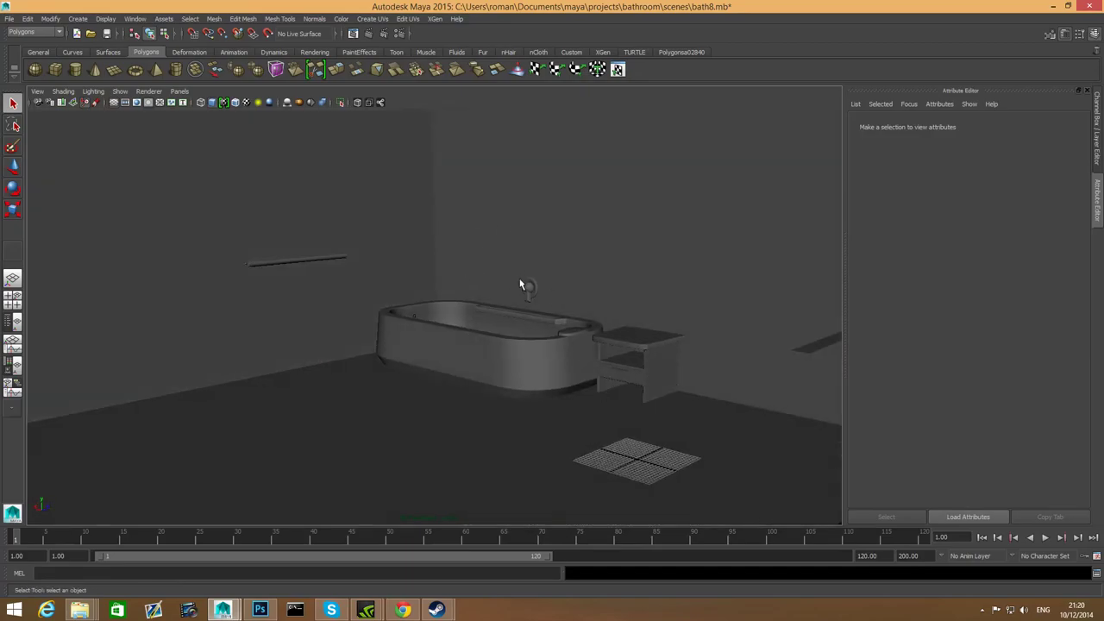
pyautogui.keyDown('alt'); pyautogui.moveTo(627, 378); pyautogui.dragTo(417, 294); pyautogui.keyUp('alt')
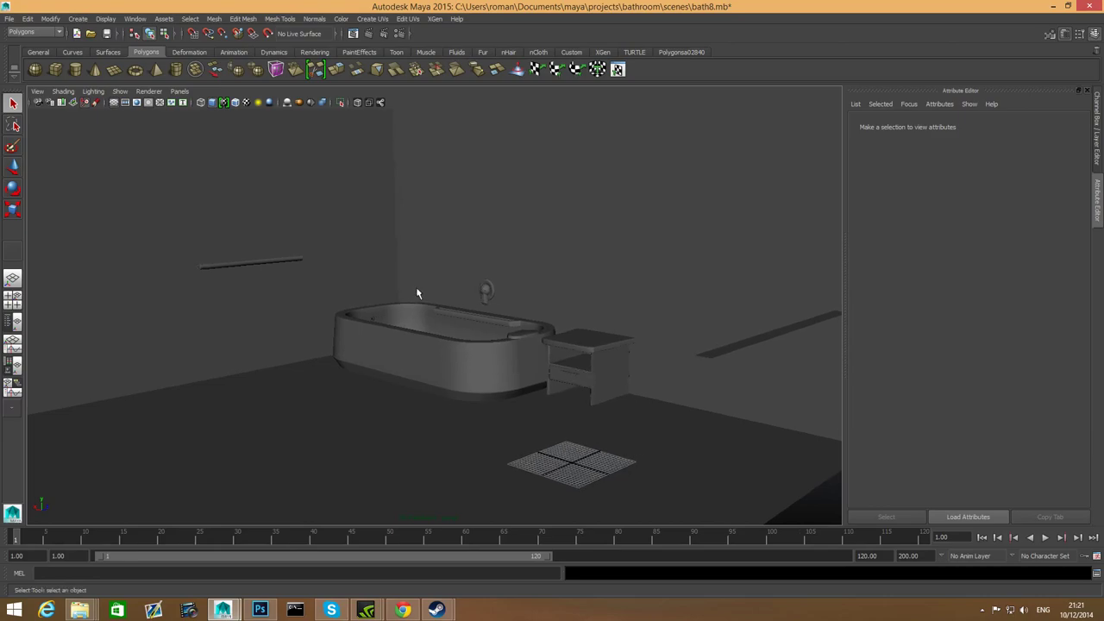
pyautogui.moveTo(566, 384)
pyautogui.keyDown('alt'); pyautogui.mouseDown()
pyautogui.moveTo(547, 377)
pyautogui.moveTo(560, 379)
pyautogui.mouseUp(); pyautogui.keyUp('alt')
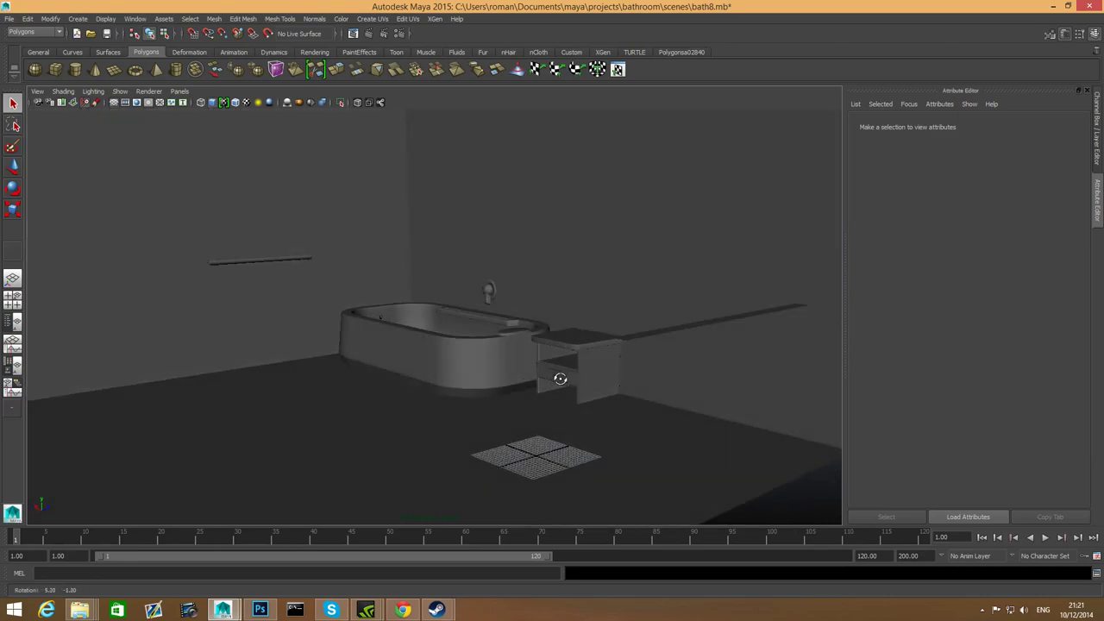
pyautogui.click(489, 291)
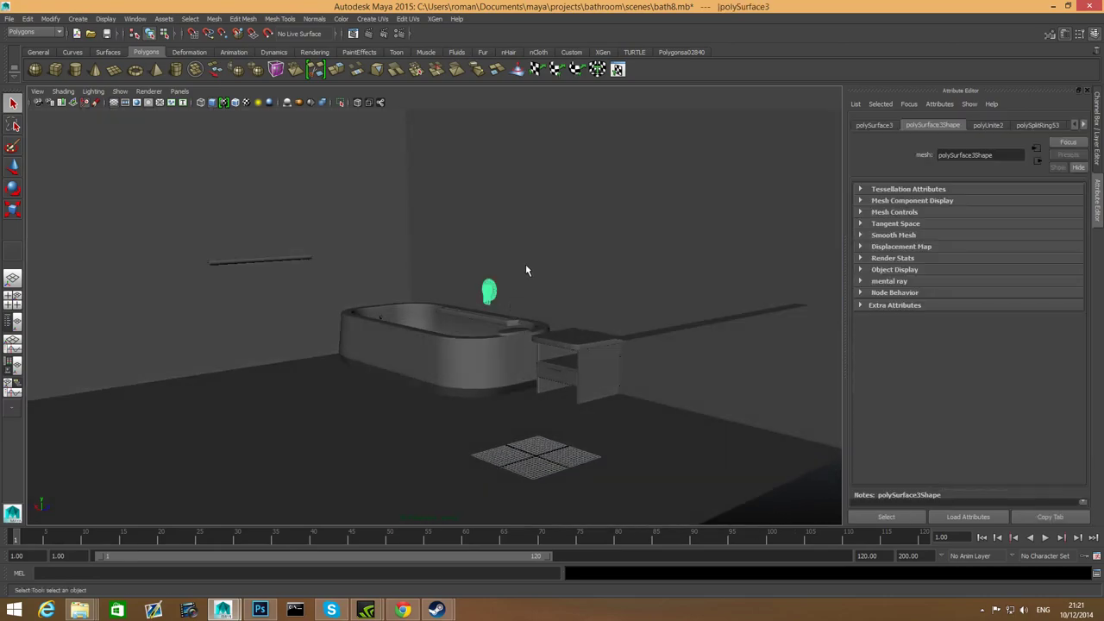
pyautogui.click(1093, 34)
pyautogui.rightClick(954, 455)
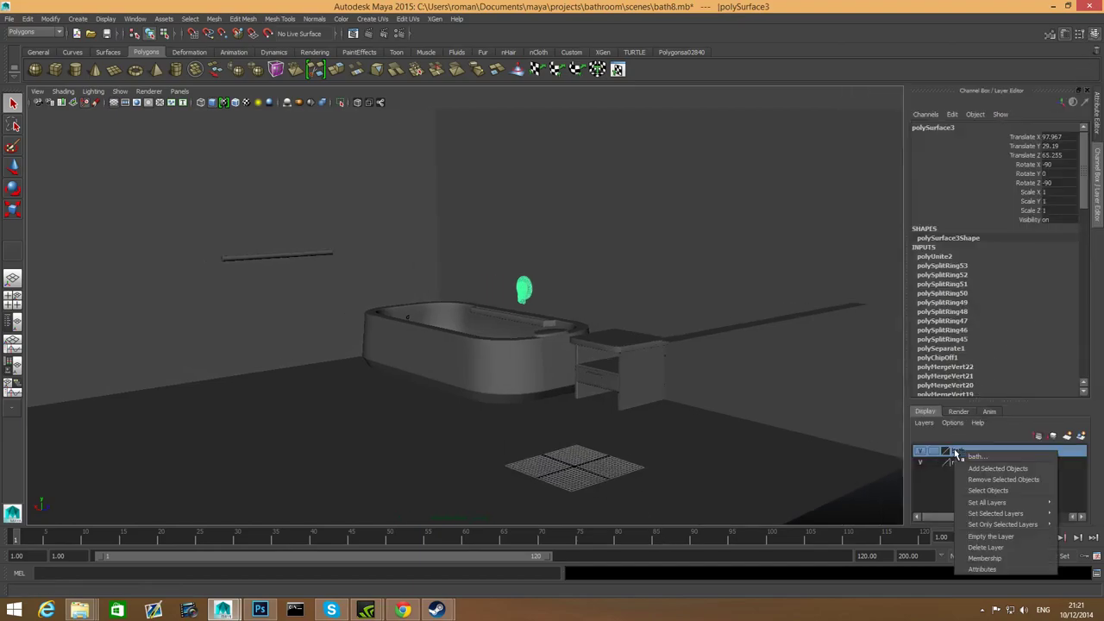
pyautogui.click(987, 468)
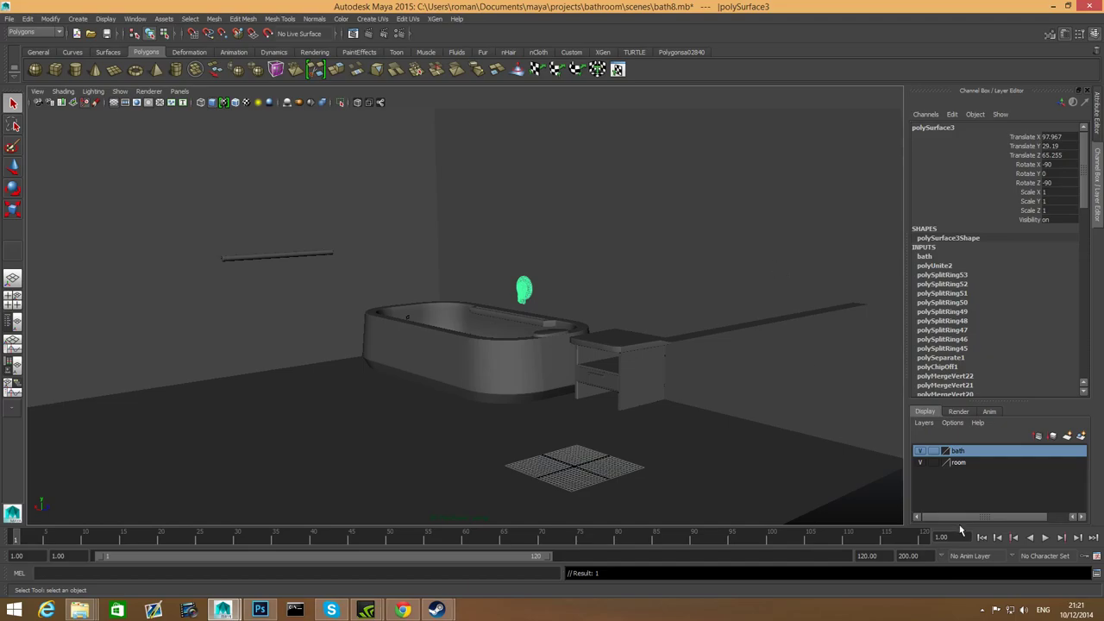
# - Hide the 'bath' and 'room' display layers, leaving only the empty grid
pyautogui.click(920, 451)
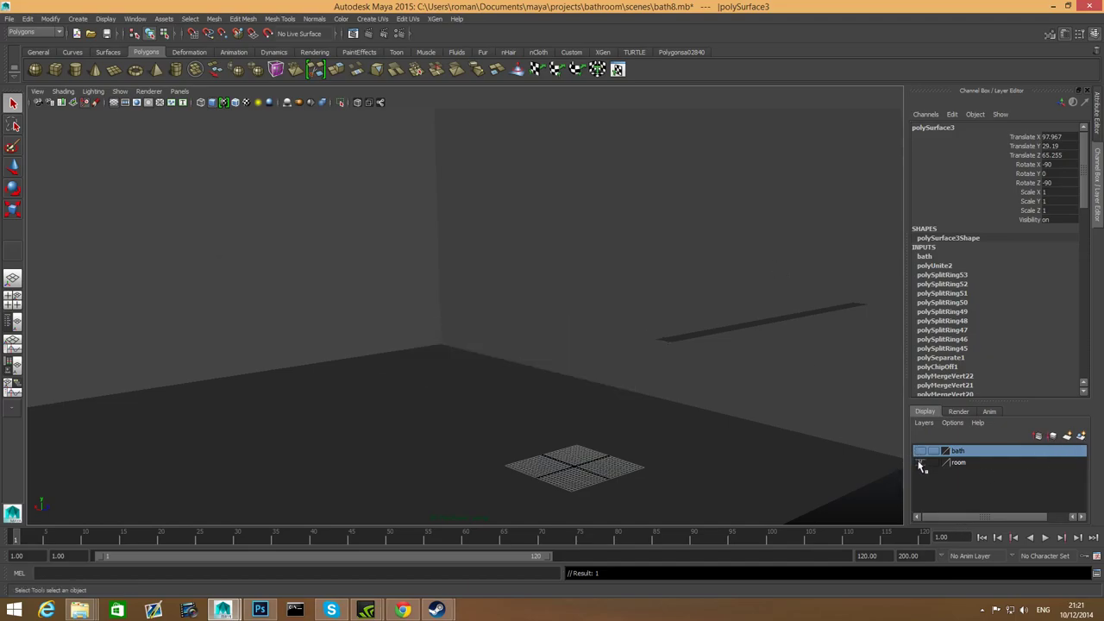
pyautogui.click(920, 463)
pyautogui.keyDown('alt'); pyautogui.moveTo(658, 462); pyautogui.dragTo(554, 365, button='middle'); pyautogui.keyUp('alt')
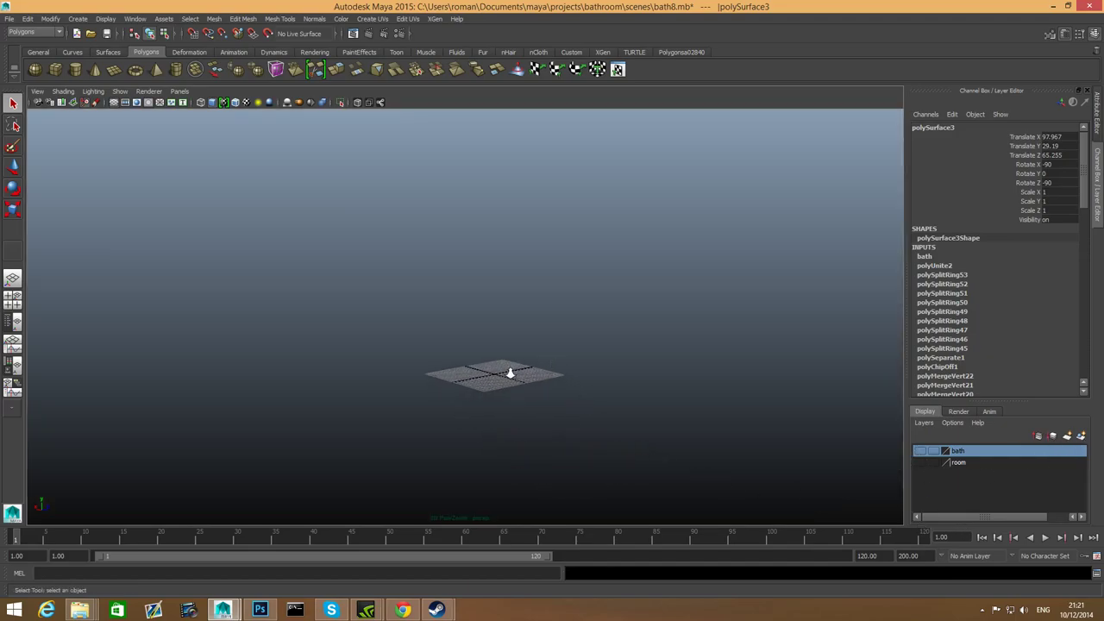
pyautogui.keyDown('alt'); pyautogui.moveTo(510, 370); pyautogui.dragTo(648, 426, button='right'); pyautogui.keyUp('alt')
pyautogui.keyDown('alt'); pyautogui.moveTo(648, 427); pyautogui.dragTo(558, 389, button='middle'); pyautogui.keyUp('alt')
pyautogui.moveTo(557, 389)
pyautogui.keyDown('alt'); pyautogui.mouseDown()
pyautogui.moveTo(496, 374)
pyautogui.moveTo(562, 397)
pyautogui.moveTo(505, 419)
pyautogui.moveTo(512, 362)
pyautogui.mouseUp(); pyautogui.keyUp('alt')
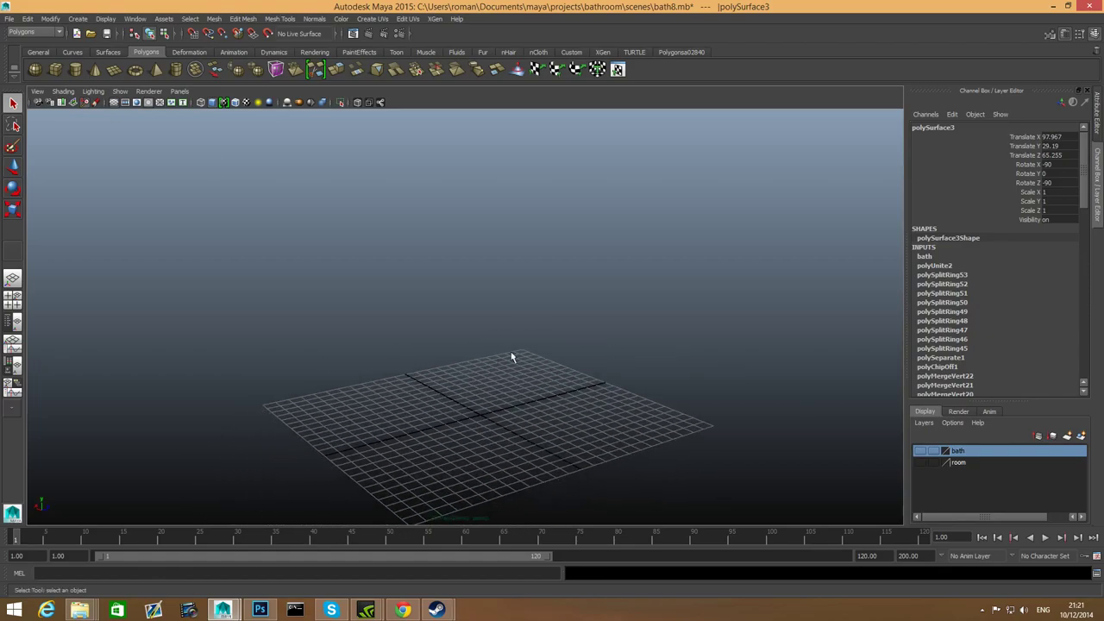
# - Create a polygon sphere at the grid origin and frame it at eye level
pyautogui.click(34, 69)
pyautogui.moveTo(519, 339)
pyautogui.keyDown('alt'); pyautogui.mouseDown()
pyautogui.moveTo(501, 382)
pyautogui.moveTo(163, 264)
pyautogui.moveTo(322, 298)
pyautogui.mouseUp(); pyautogui.keyUp('alt')
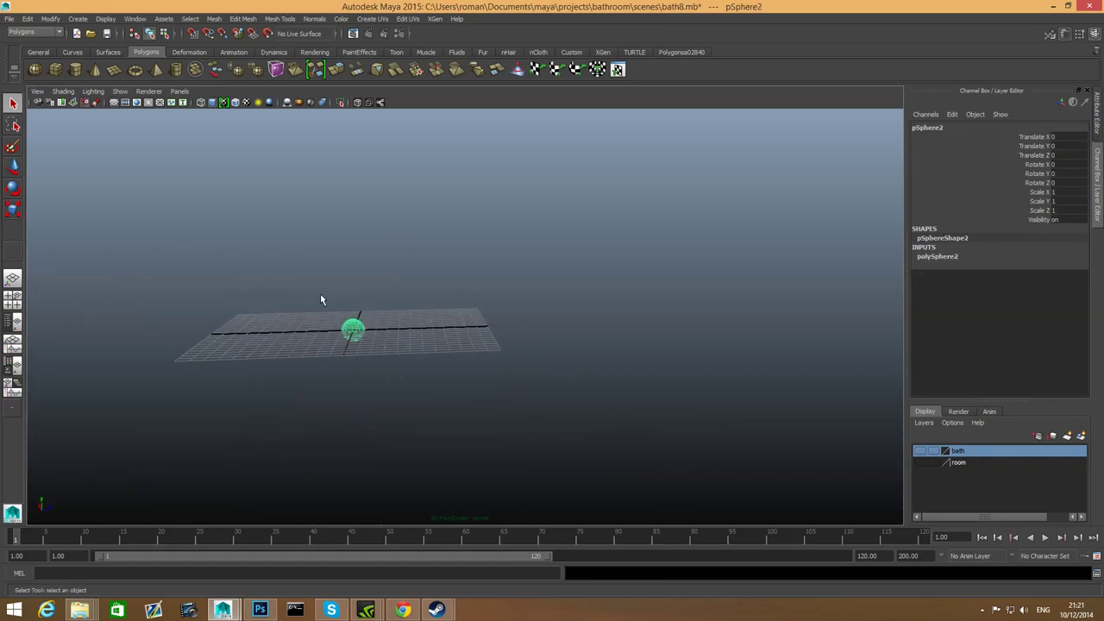
pyautogui.keyDown('alt'); pyautogui.moveTo(385, 295); pyautogui.dragTo(525, 350, button='right'); pyautogui.keyUp('alt')
pyautogui.keyDown('alt'); pyautogui.moveTo(525, 349); pyautogui.dragTo(645, 345); pyautogui.keyUp('alt')
pyautogui.moveTo(645, 345)
pyautogui.keyDown('alt'); pyautogui.mouseDown(button='right')
pyautogui.moveTo(435, 354)
pyautogui.moveTo(541, 364)
pyautogui.moveTo(518, 373)
pyautogui.mouseUp(button='right'); pyautogui.keyUp('alt')
pyautogui.keyDown('alt'); pyautogui.moveTo(517, 373); pyautogui.dragTo(506, 389); pyautogui.keyUp('alt')
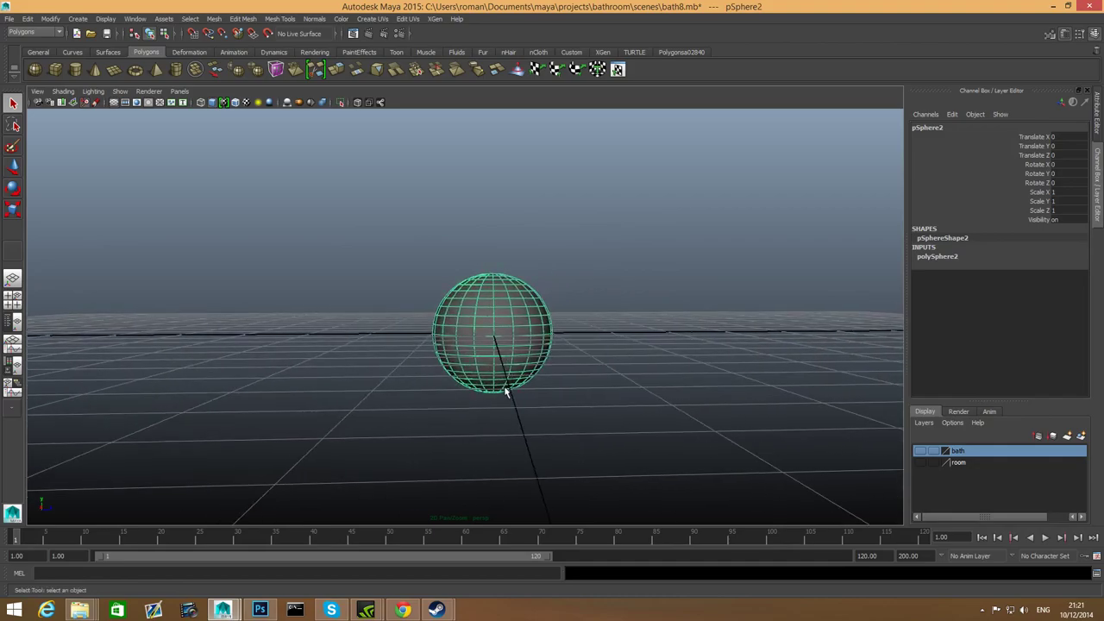
pyautogui.keyDown('alt'); pyautogui.moveTo(505, 389); pyautogui.dragTo(465, 384, button='right'); pyautogui.keyUp('alt')
pyautogui.moveTo(465, 384)
pyautogui.keyDown('alt'); pyautogui.mouseDown()
pyautogui.moveTo(455, 383)
pyautogui.moveTo(463, 373)
pyautogui.mouseUp(); pyautogui.keyUp('alt')
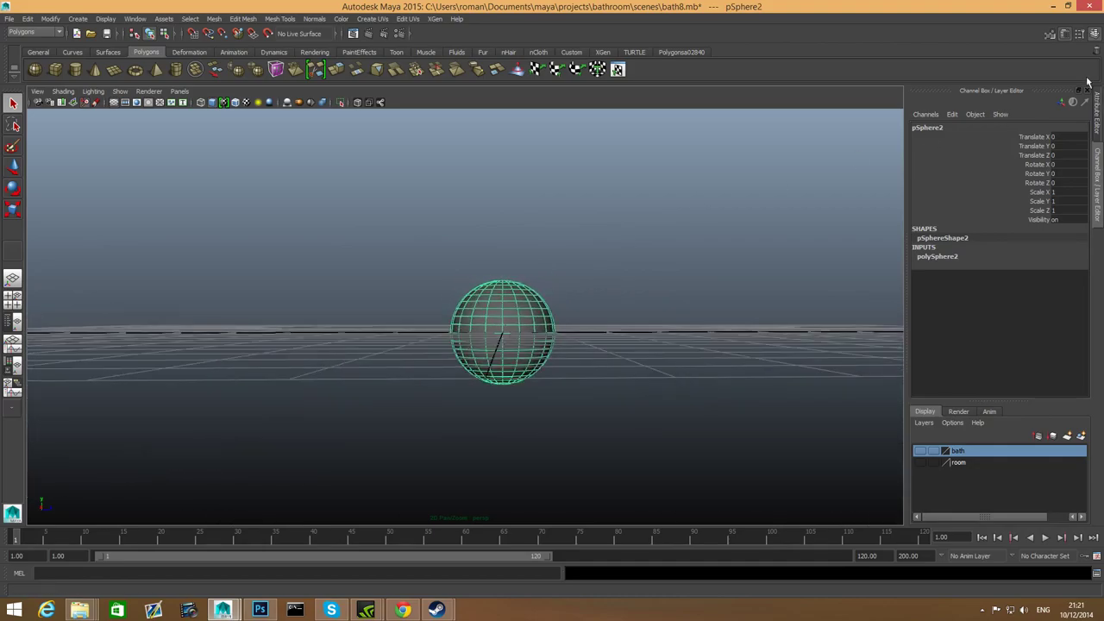
# - In the polySphere2 attributes, set Subdivisions Axis to 8 and Subdivisions Height to 10
pyautogui.click(1065, 35)
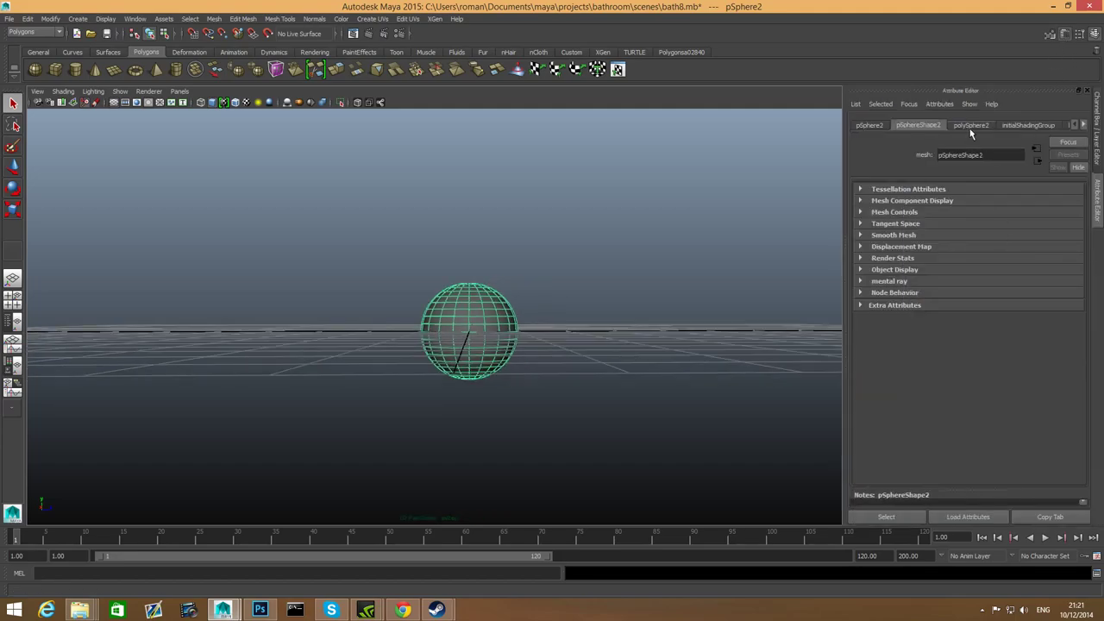
pyautogui.click(971, 127)
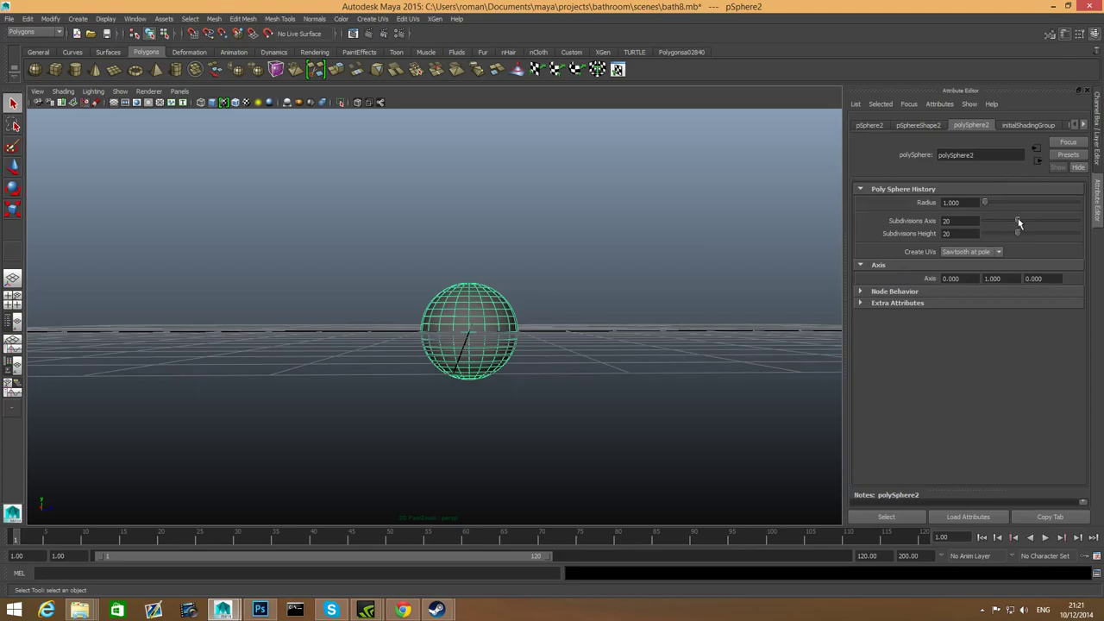
pyautogui.moveTo(1017, 221); pyautogui.dragTo(1007, 223)
pyautogui.moveTo(622, 321)
pyautogui.keyDown('alt'); pyautogui.mouseDown()
pyautogui.moveTo(632, 414)
pyautogui.moveTo(631, 390)
pyautogui.mouseUp(); pyautogui.keyUp('alt')
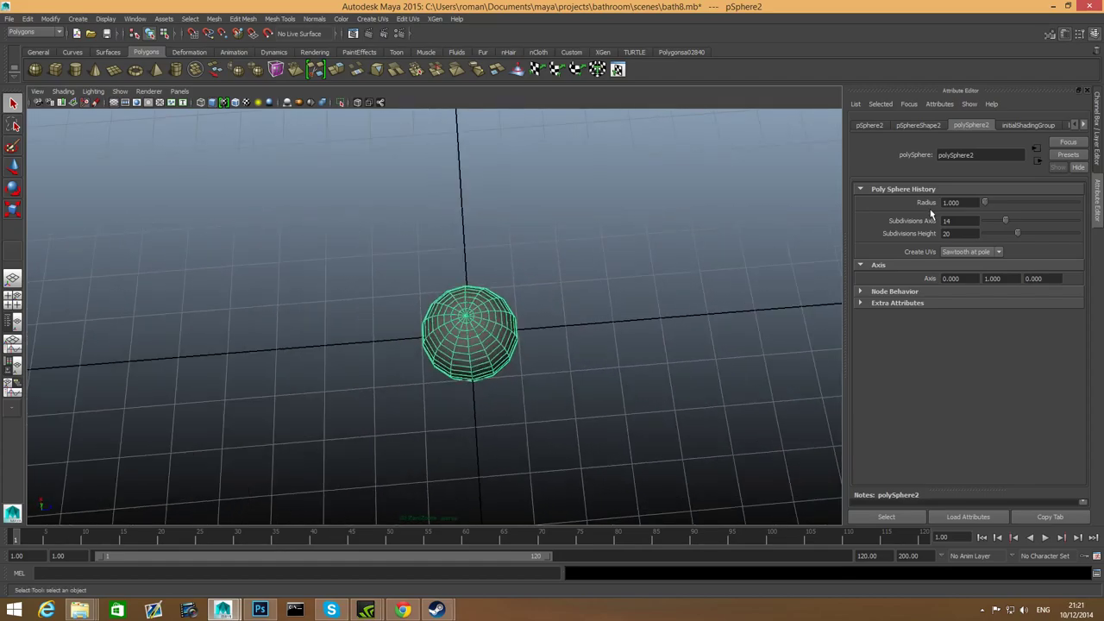
pyautogui.moveTo(1008, 222); pyautogui.dragTo(994, 228)
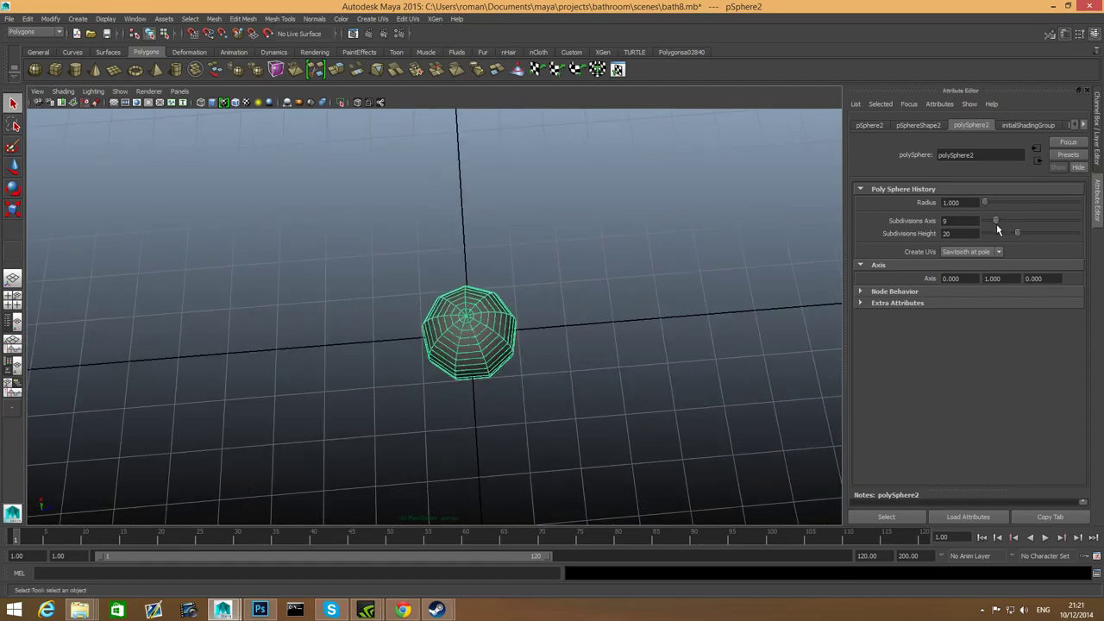
pyautogui.keyDown('alt'); pyautogui.moveTo(671, 363); pyautogui.dragTo(649, 304); pyautogui.keyUp('alt')
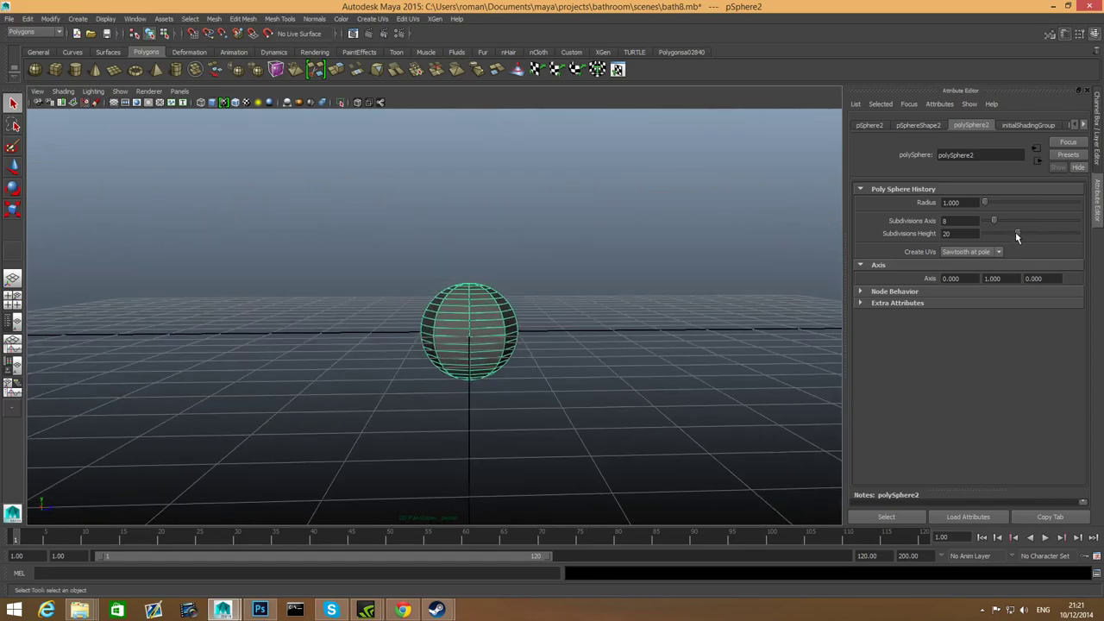
pyautogui.moveTo(1017, 237); pyautogui.dragTo(1001, 238)
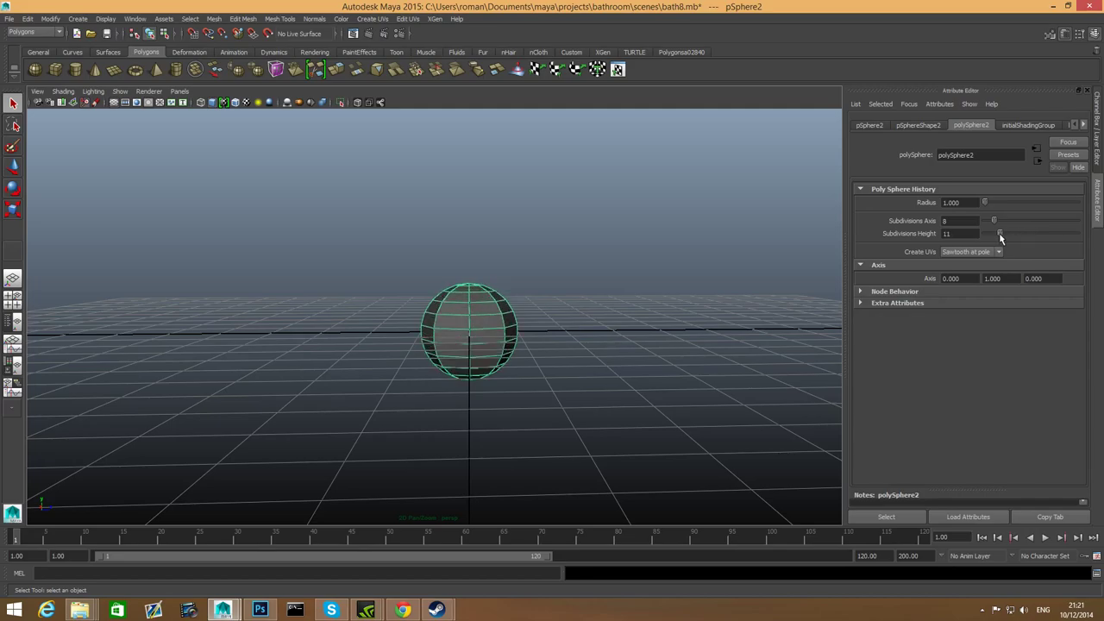
pyautogui.moveTo(1000, 238); pyautogui.dragTo(999, 239)
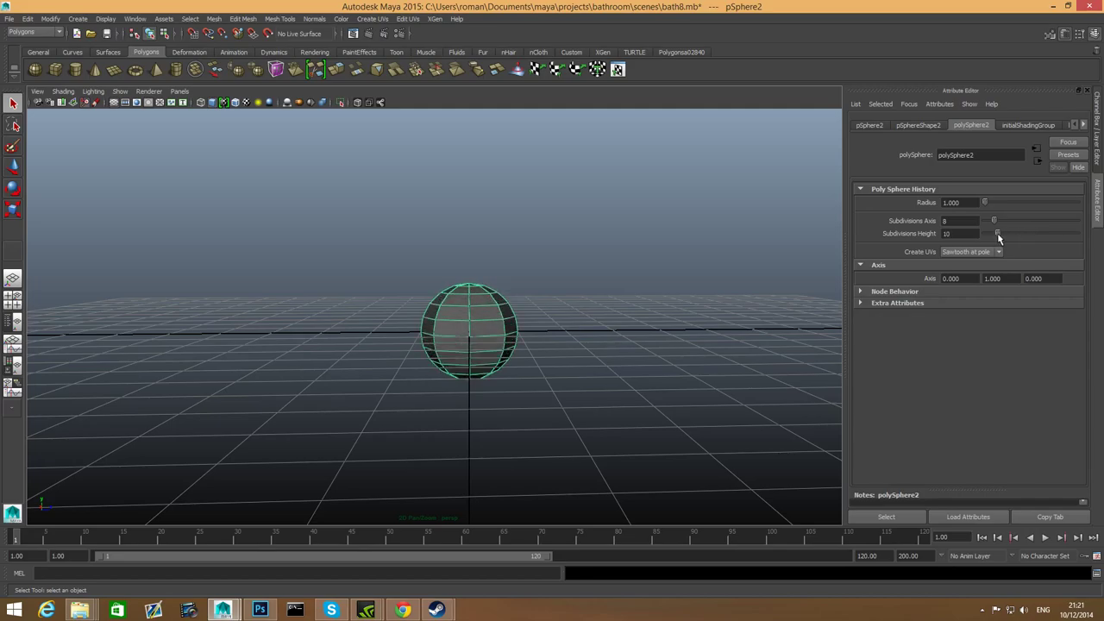
pyautogui.keyDown('alt'); pyautogui.moveTo(585, 330); pyautogui.dragTo(583, 326); pyautogui.keyUp('alt')
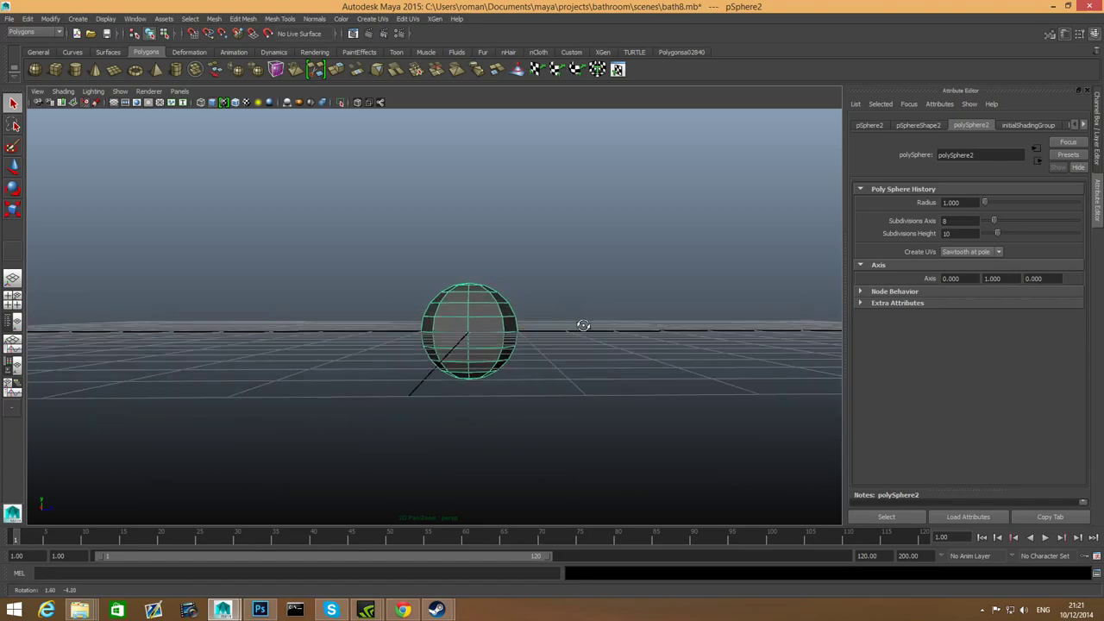
pyautogui.rightClick(533, 297)
pyautogui.click(402, 271)
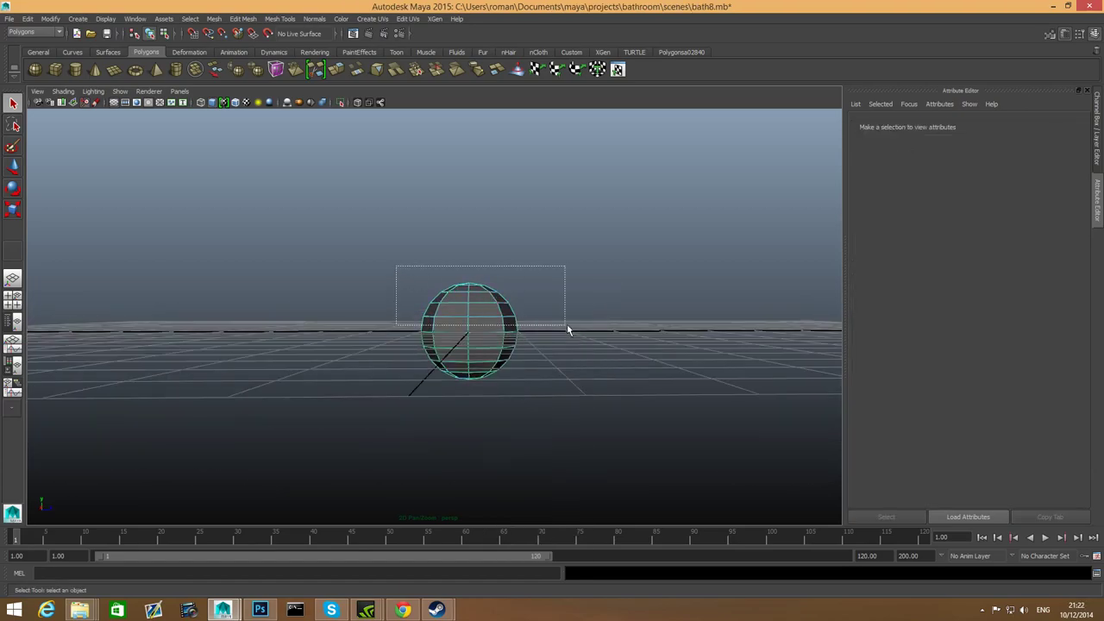
# - Delete the sphere's upper-half faces and scale the remaining bowl up uniformly to 1.8
pyautogui.moveTo(567, 328)
pyautogui.mouseDown()
pyautogui.moveTo(608, 344)
pyautogui.moveTo(583, 348)
pyautogui.mouseUp()
pyautogui.press('Delete')
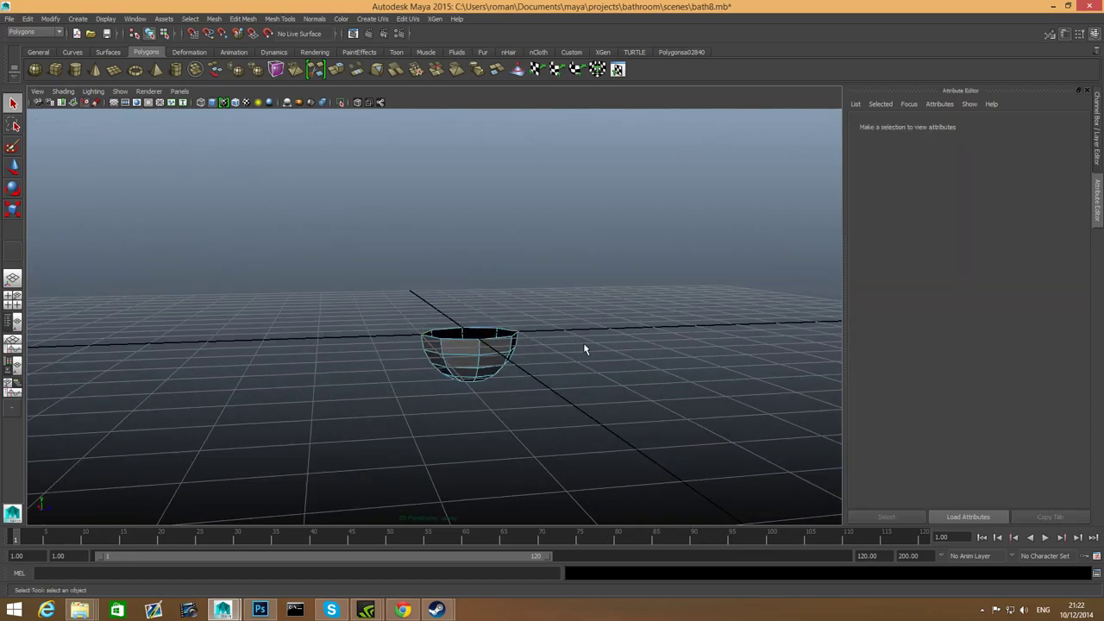
pyautogui.press('F8')
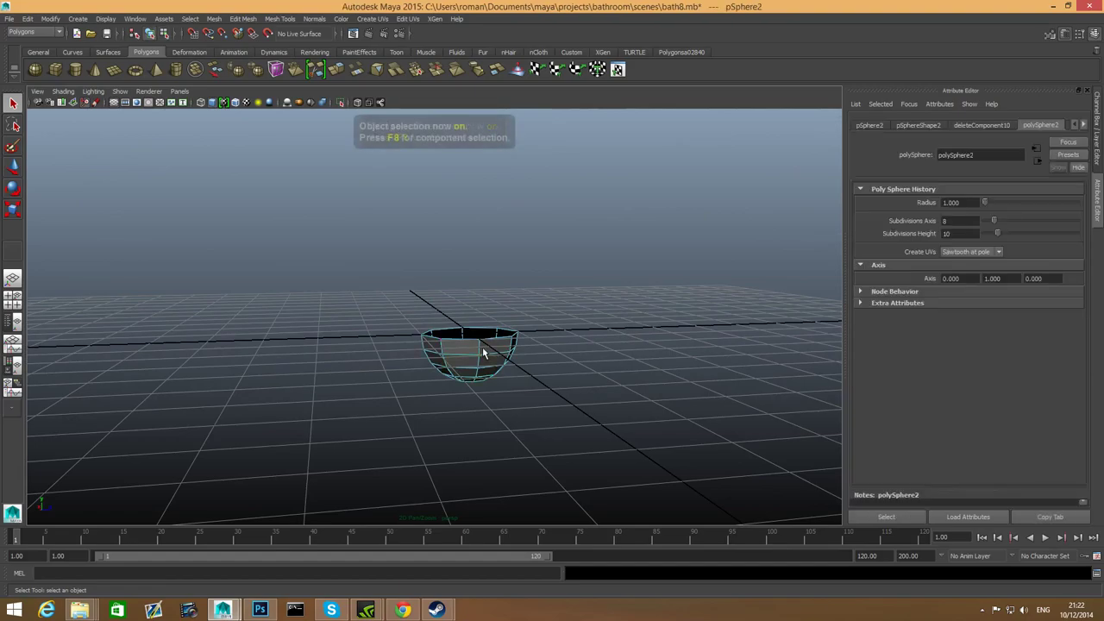
pyautogui.moveTo(483, 347)
pyautogui.keyDown('alt'); pyautogui.mouseDown()
pyautogui.moveTo(474, 341)
pyautogui.moveTo(676, 390)
pyautogui.moveTo(429, 349)
pyautogui.moveTo(565, 380)
pyautogui.moveTo(593, 352)
pyautogui.mouseUp(); pyautogui.keyUp('alt')
pyautogui.press('e')
pyautogui.press('r')
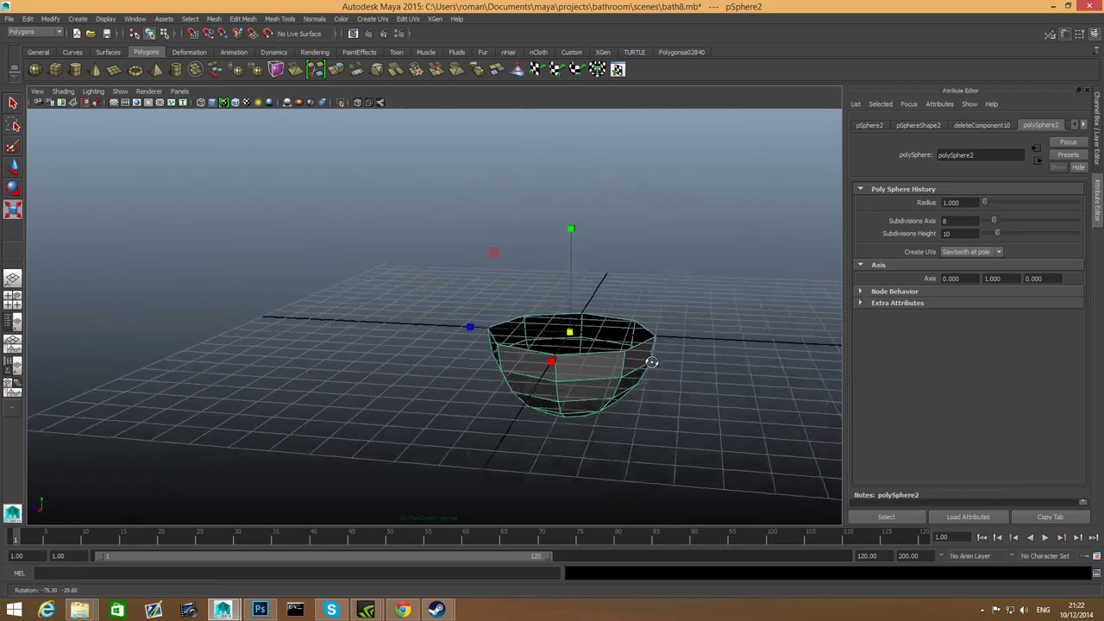
# - Flatten the bowl vertically in object mode
pyautogui.moveTo(593, 352); pyautogui.dragTo(592, 377, button='right')
pyautogui.keyDown('alt'); pyautogui.moveTo(592, 378); pyautogui.dragTo(595, 365); pyautogui.keyUp('alt')
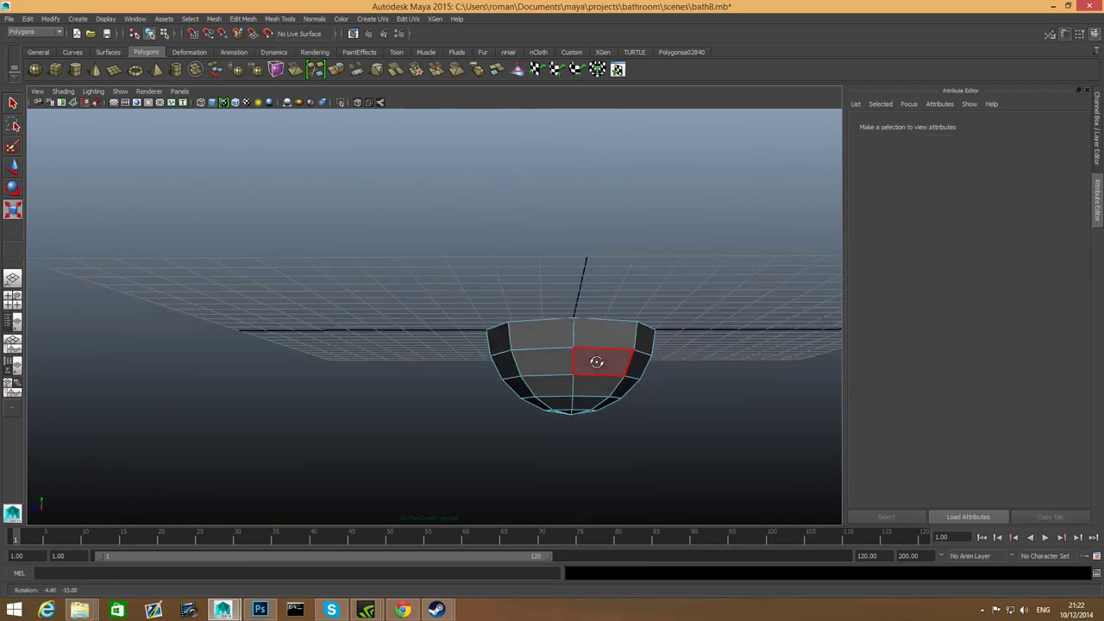
pyautogui.click(586, 384)
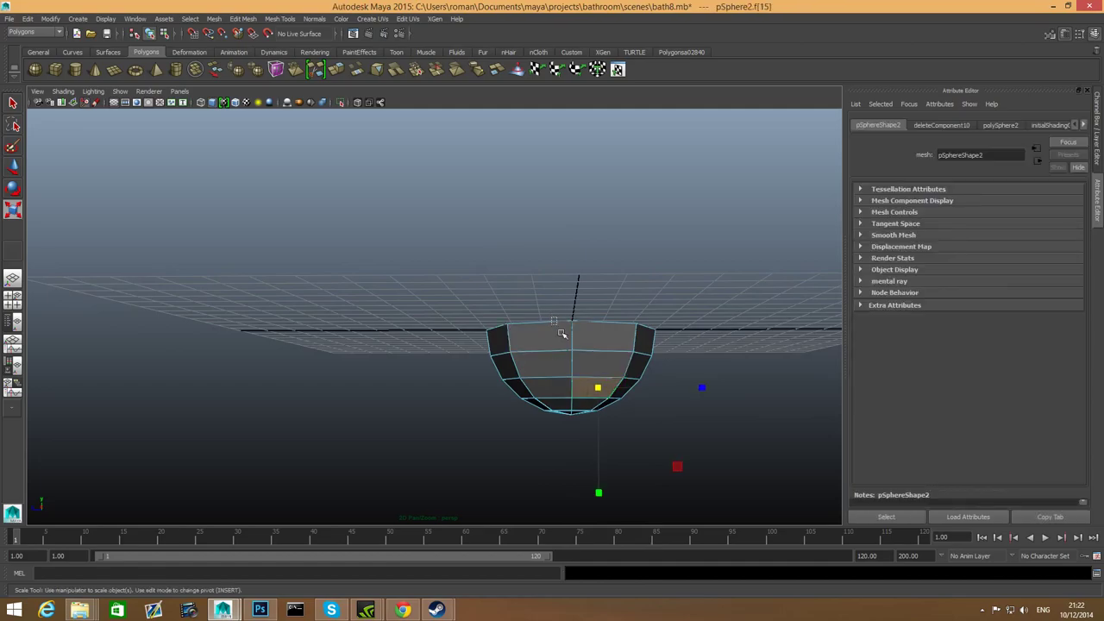
pyautogui.moveTo(596, 386); pyautogui.dragTo(554, 419)
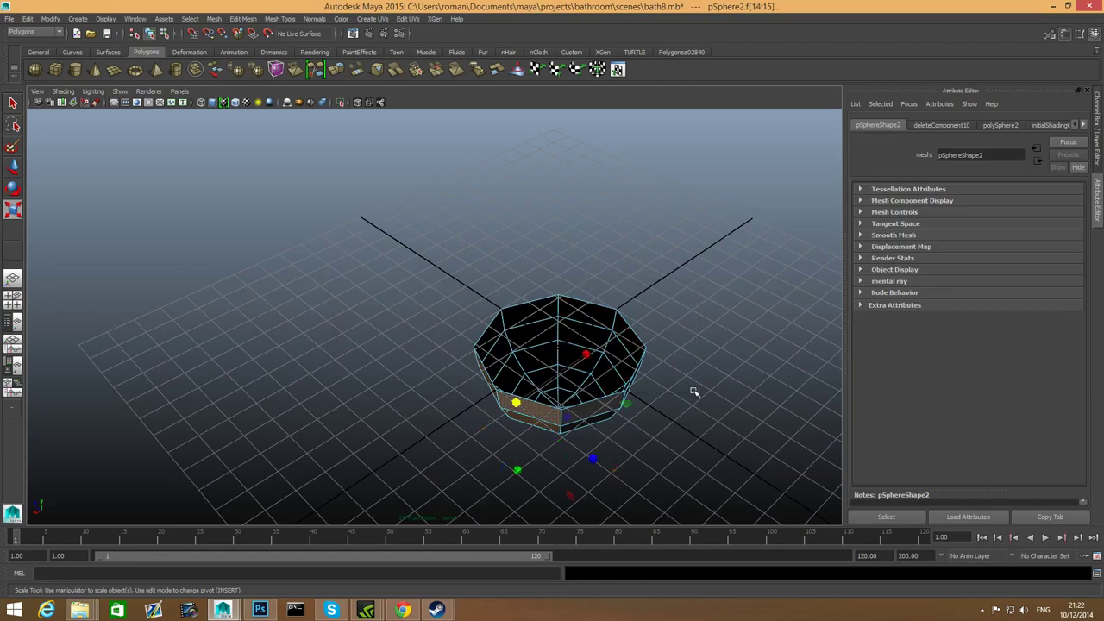
pyautogui.moveTo(695, 391)
pyautogui.keyDown('alt'); pyautogui.mouseDown()
pyautogui.moveTo(655, 323)
pyautogui.moveTo(641, 330)
pyautogui.mouseUp(); pyautogui.keyUp('alt')
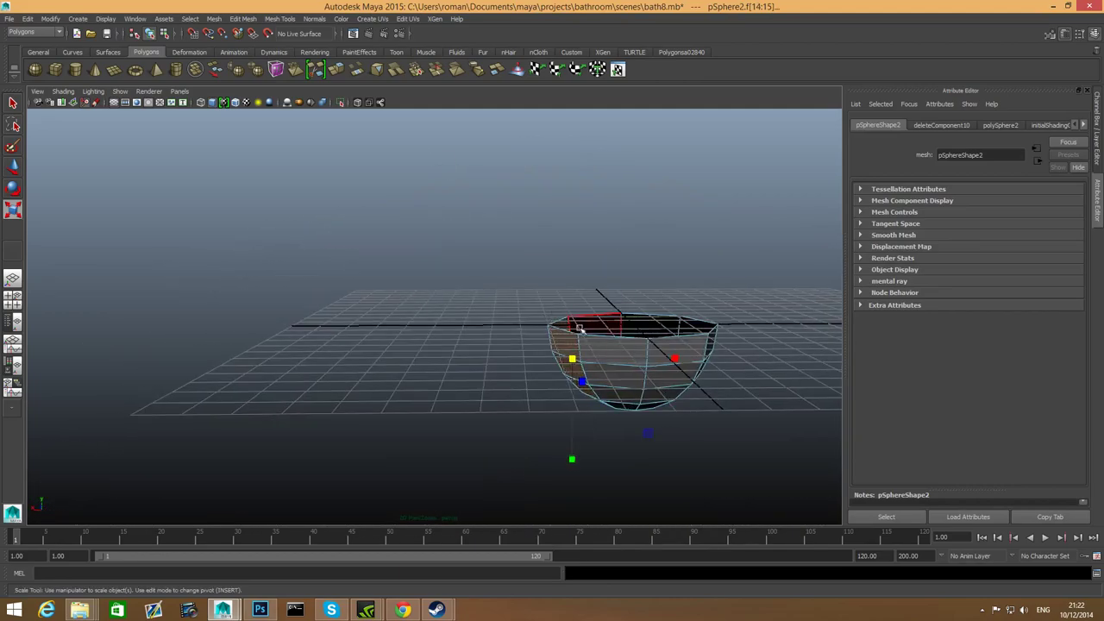
pyautogui.press('F8')
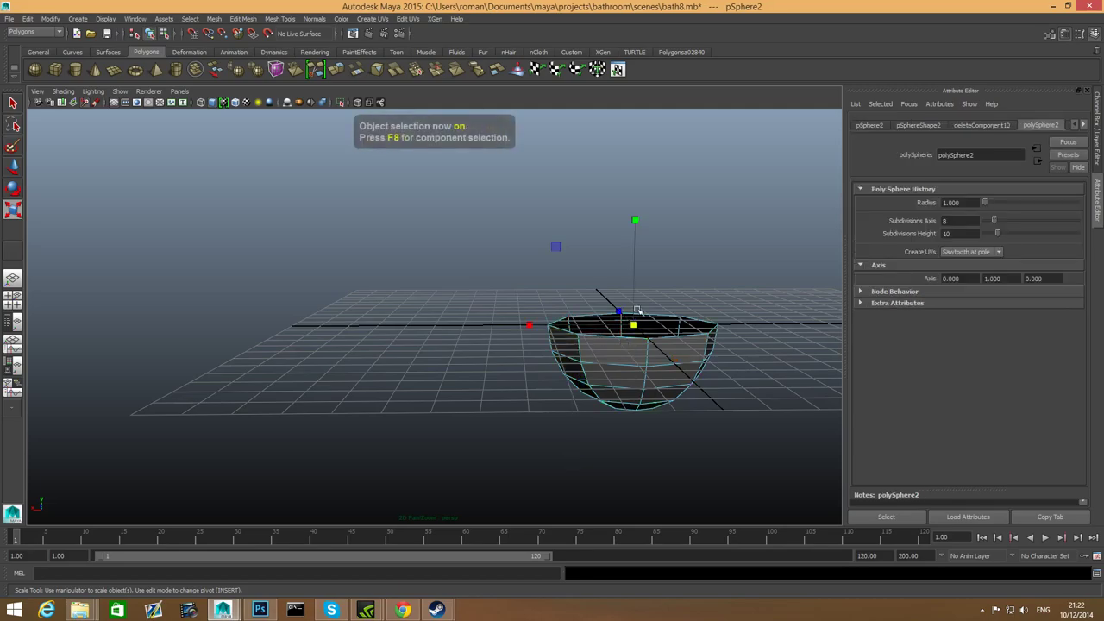
pyautogui.moveTo(635, 219)
pyautogui.mouseDown()
pyautogui.moveTo(646, 276)
pyautogui.moveTo(693, 302)
pyautogui.moveTo(734, 303)
pyautogui.mouseUp()
# - Extrude two side faces on the bowl's rim
pyautogui.moveTo(595, 332); pyautogui.dragTo(607, 354, button='right')
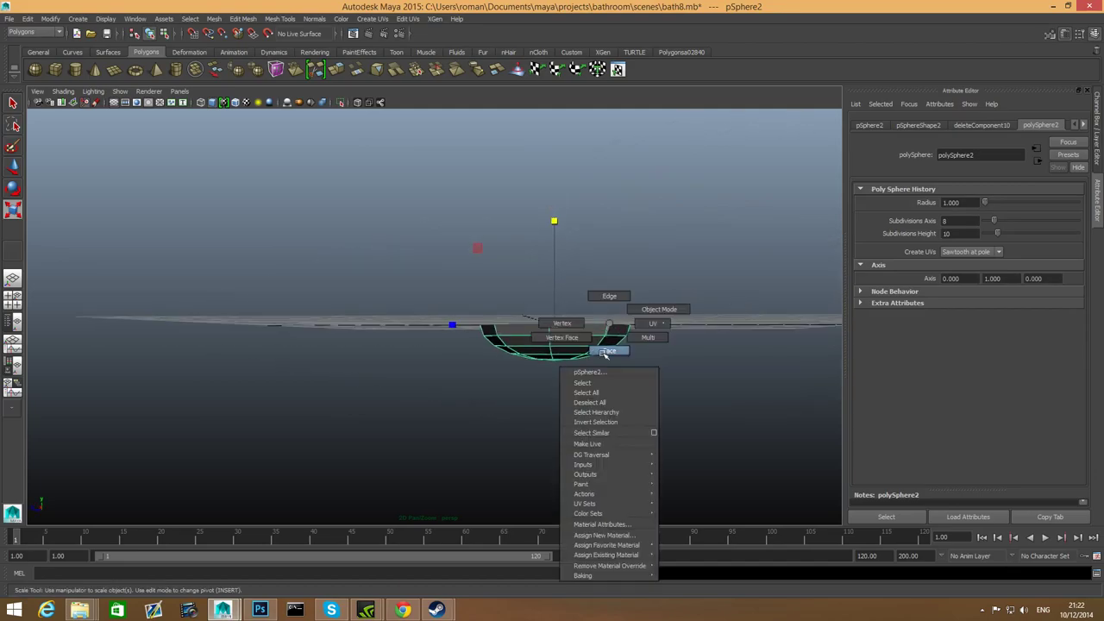
pyautogui.click(607, 354)
pyautogui.keyDown('alt'); pyautogui.moveTo(607, 354); pyautogui.dragTo(391, 233); pyautogui.keyUp('alt')
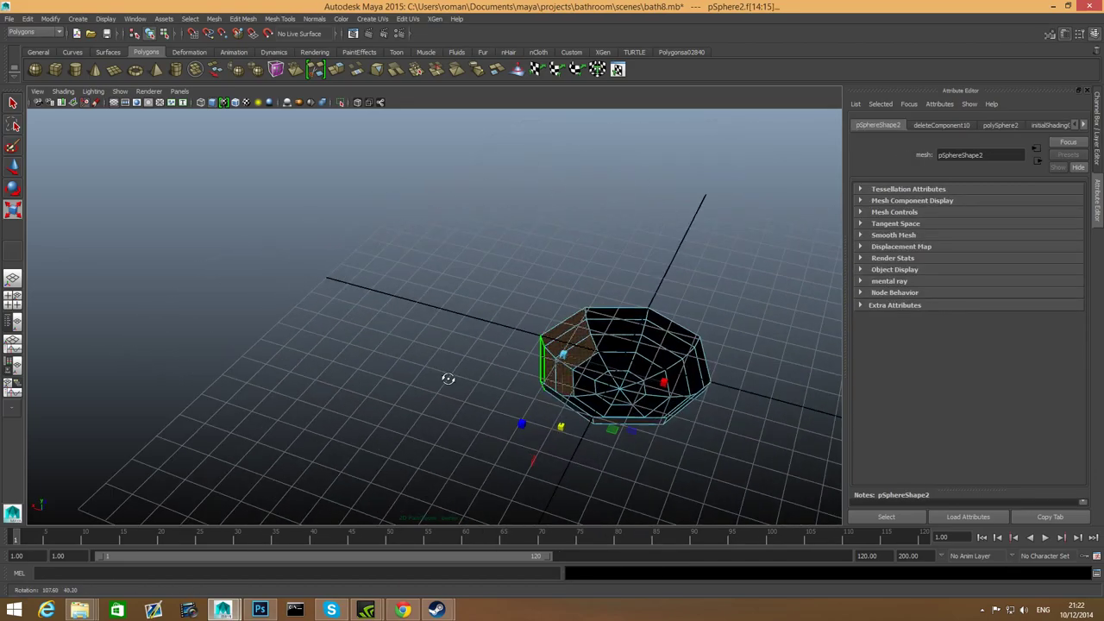
pyautogui.click(335, 69)
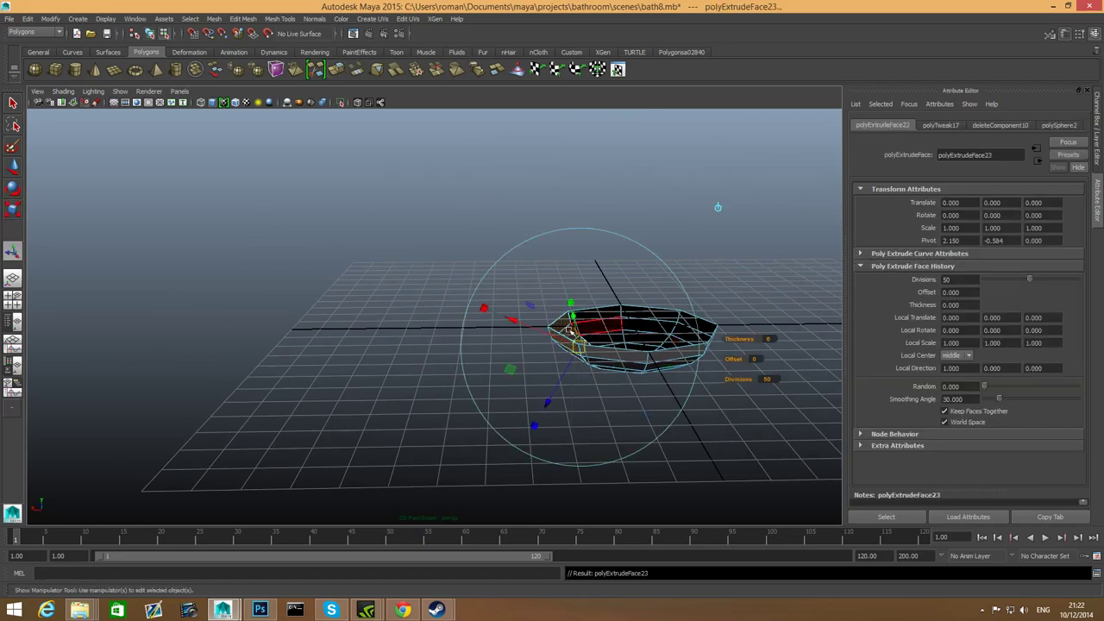
# - Pull the extruded faces out along X into a long handle and scale its end narrower
pyautogui.press('w')
pyautogui.moveTo(464, 345)
pyautogui.mouseDown()
pyautogui.moveTo(336, 344)
pyautogui.moveTo(445, 409)
pyautogui.moveTo(489, 419)
pyautogui.mouseUp()
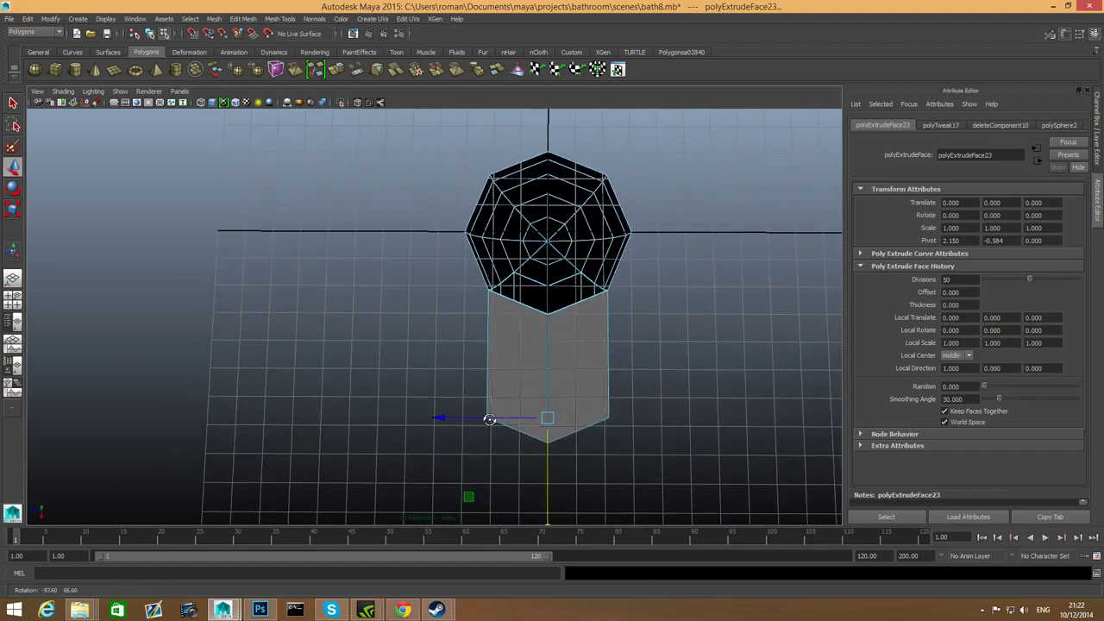
pyautogui.keyDown('alt'); pyautogui.moveTo(583, 399); pyautogui.dragTo(490, 411); pyautogui.keyUp('alt')
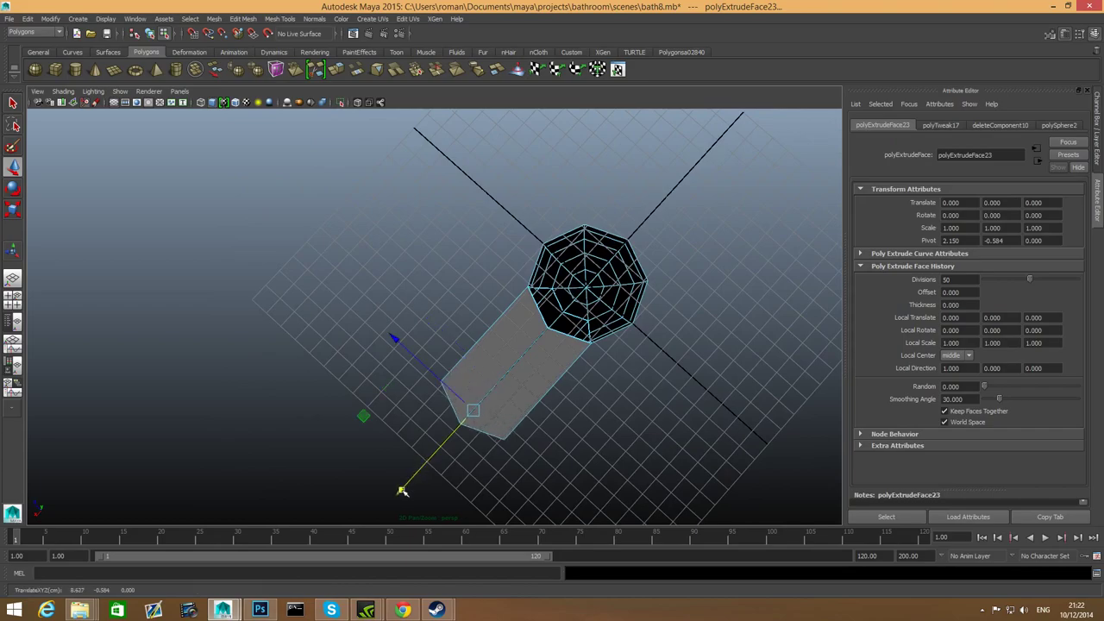
pyautogui.moveTo(404, 493)
pyautogui.keyDown('alt'); pyautogui.mouseDown()
pyautogui.moveTo(419, 399)
pyautogui.moveTo(394, 415)
pyautogui.moveTo(399, 399)
pyautogui.moveTo(535, 345)
pyautogui.moveTo(412, 343)
pyautogui.moveTo(663, 271)
pyautogui.moveTo(530, 328)
pyautogui.moveTo(530, 345)
pyautogui.mouseUp(); pyautogui.keyUp('alt')
pyautogui.press('r')
pyautogui.press('F8')
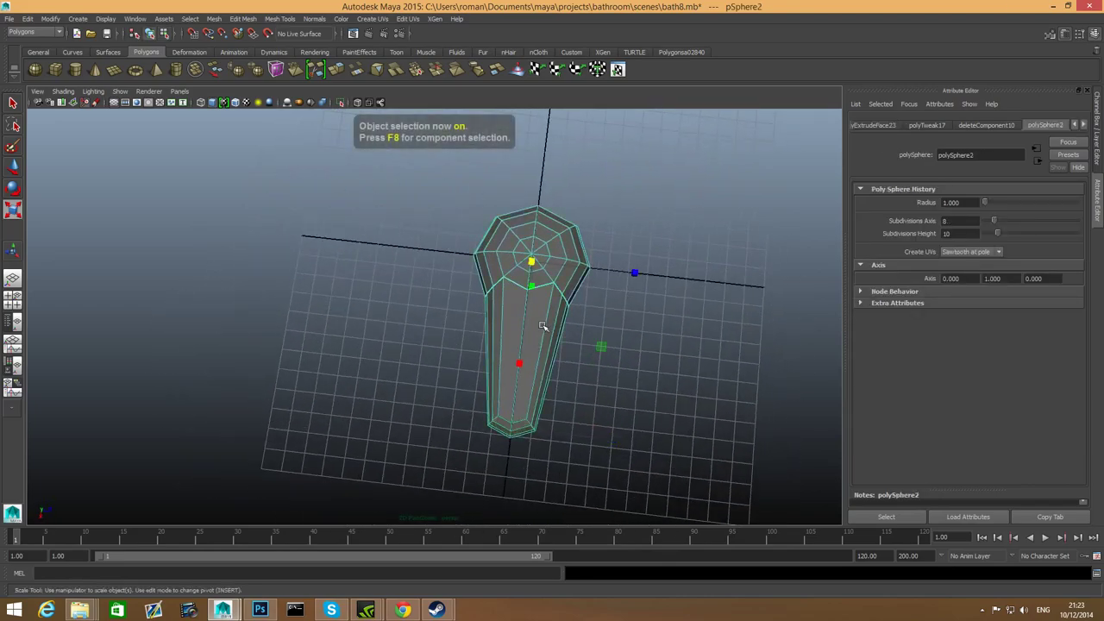
# - Insert an edge loop across the handle and scale that loop narrower
pyautogui.keyDown('shift'); pyautogui.moveTo(543, 326); pyautogui.dragTo(493, 345, button='right'); pyautogui.keyUp('shift')
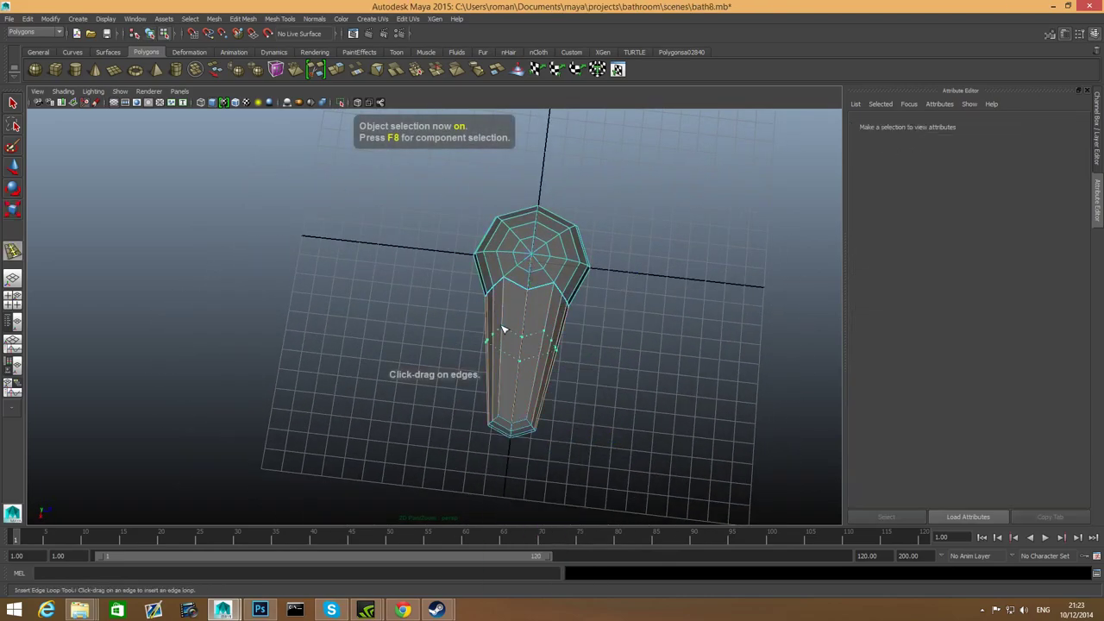
pyautogui.click(511, 354)
pyautogui.moveTo(515, 372)
pyautogui.keyDown('alt'); pyautogui.mouseDown()
pyautogui.moveTo(464, 356)
pyautogui.moveTo(350, 204)
pyautogui.mouseUp(); pyautogui.keyUp('alt')
pyautogui.click(17, 102)
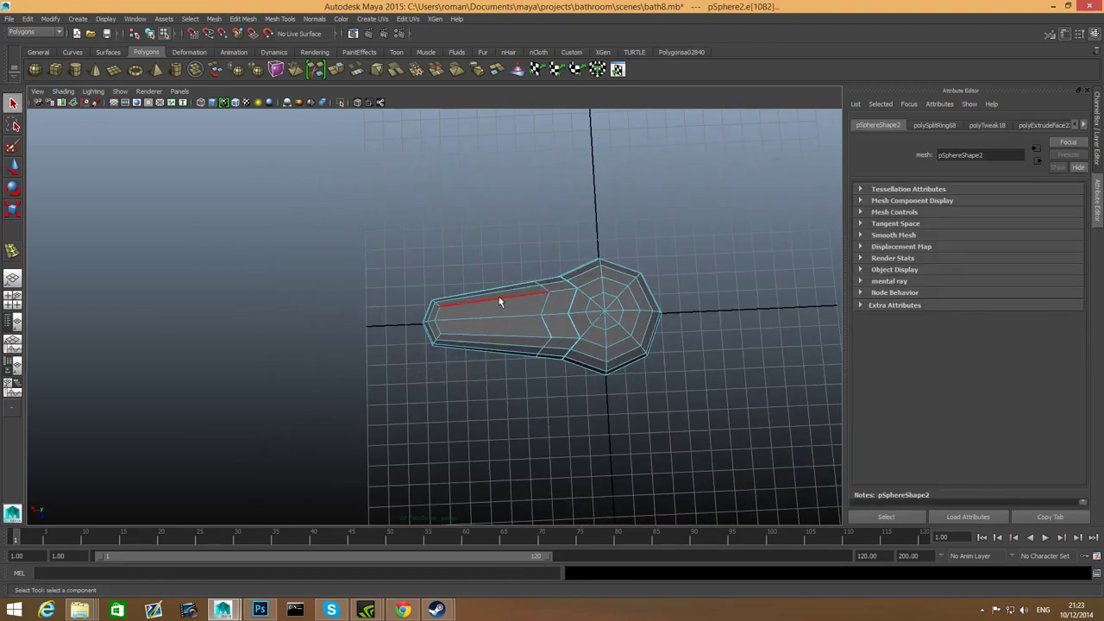
pyautogui.press('e')
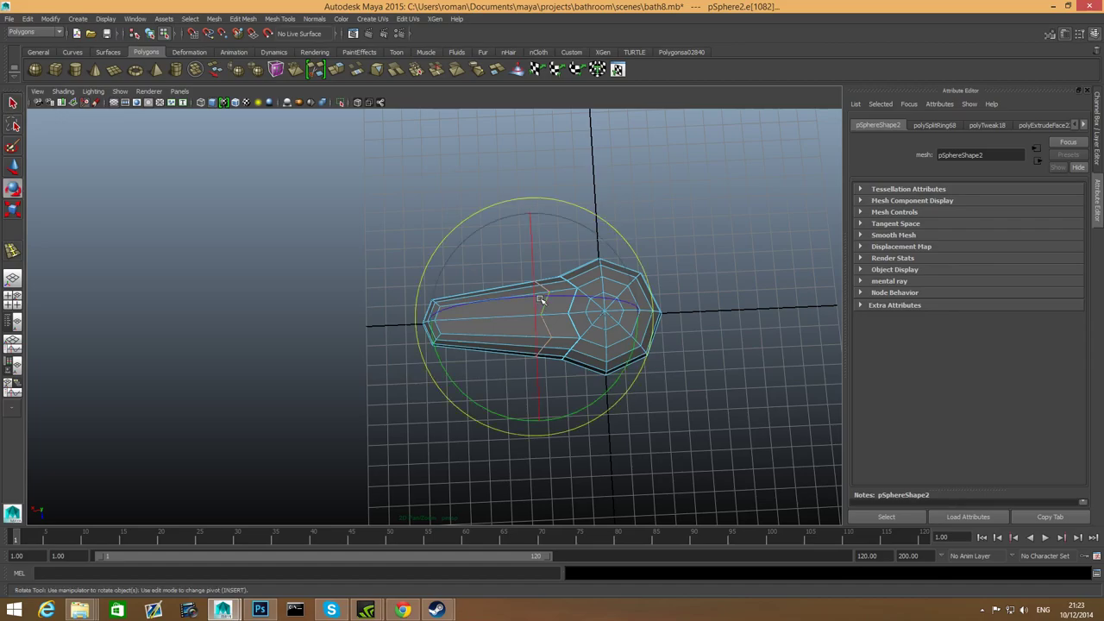
pyautogui.press('r')
pyautogui.moveTo(534, 317); pyautogui.dragTo(512, 320)
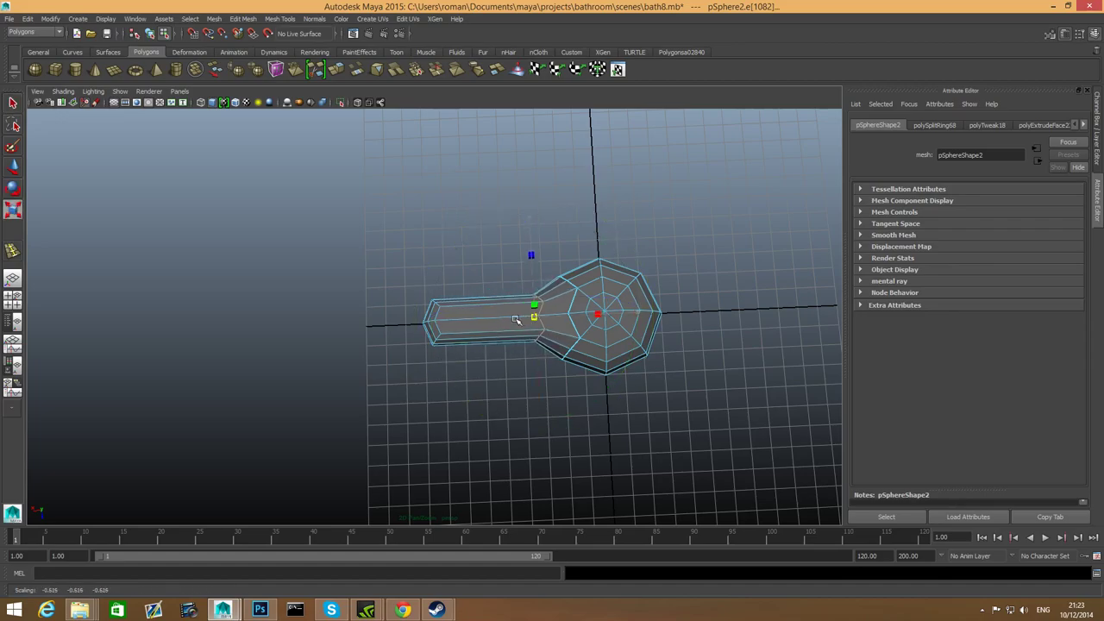
# - Rescale the vertices at the handle's tip for an even-width stem, undoing one scale
pyautogui.moveTo(515, 363)
pyautogui.keyDown('alt'); pyautogui.mouseDown()
pyautogui.moveTo(521, 190)
pyautogui.moveTo(524, 274)
pyautogui.moveTo(469, 254)
pyautogui.moveTo(397, 284)
pyautogui.moveTo(346, 281)
pyautogui.moveTo(556, 375)
pyautogui.moveTo(518, 362)
pyautogui.mouseUp(); pyautogui.keyUp('alt')
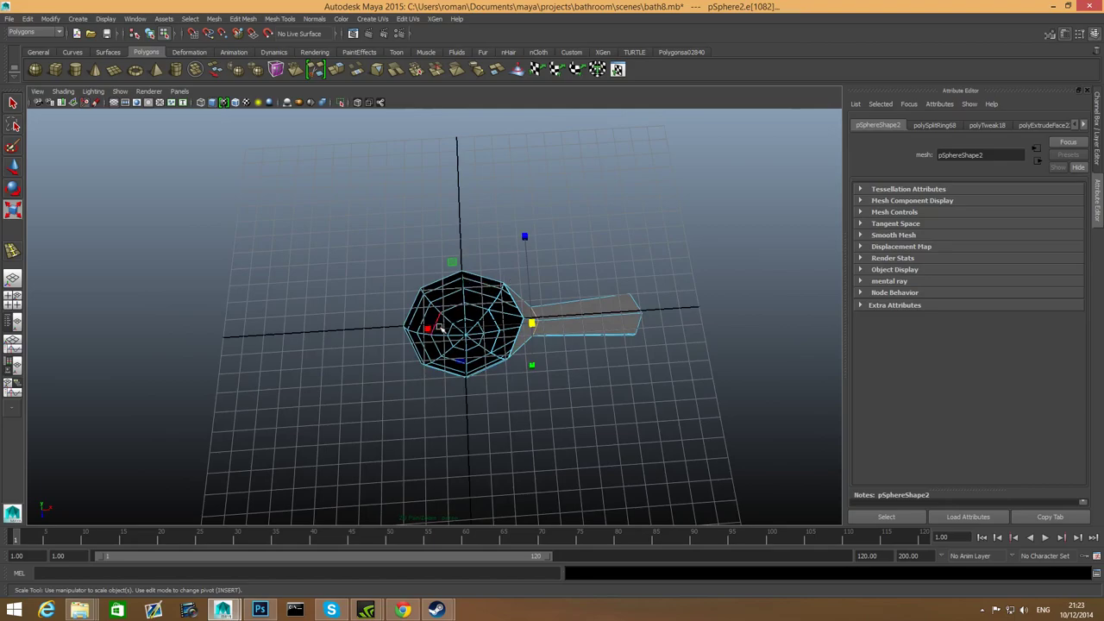
pyautogui.moveTo(505, 361)
pyautogui.keyDown('alt'); pyautogui.mouseDown()
pyautogui.moveTo(530, 365)
pyautogui.moveTo(424, 360)
pyautogui.moveTo(496, 362)
pyautogui.moveTo(449, 352)
pyautogui.moveTo(529, 345)
pyautogui.mouseUp(); pyautogui.keyUp('alt')
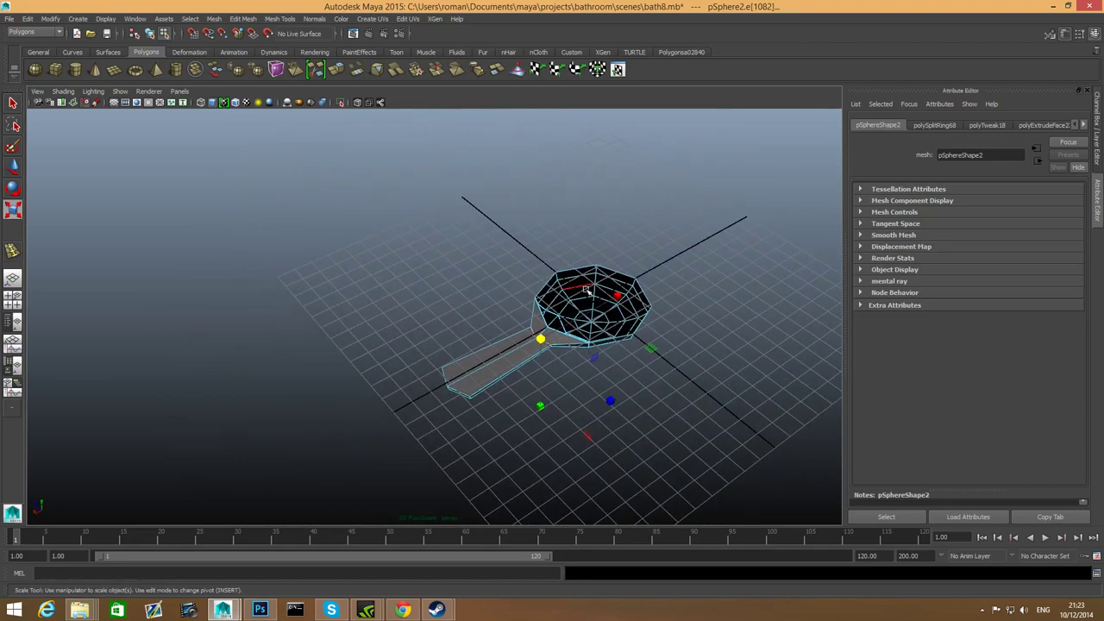
pyautogui.moveTo(587, 291)
pyautogui.keyDown('alt'); pyautogui.mouseDown()
pyautogui.moveTo(601, 343)
pyautogui.moveTo(647, 375)
pyautogui.moveTo(638, 404)
pyautogui.moveTo(612, 389)
pyautogui.moveTo(617, 319)
pyautogui.mouseUp(); pyautogui.keyUp('alt')
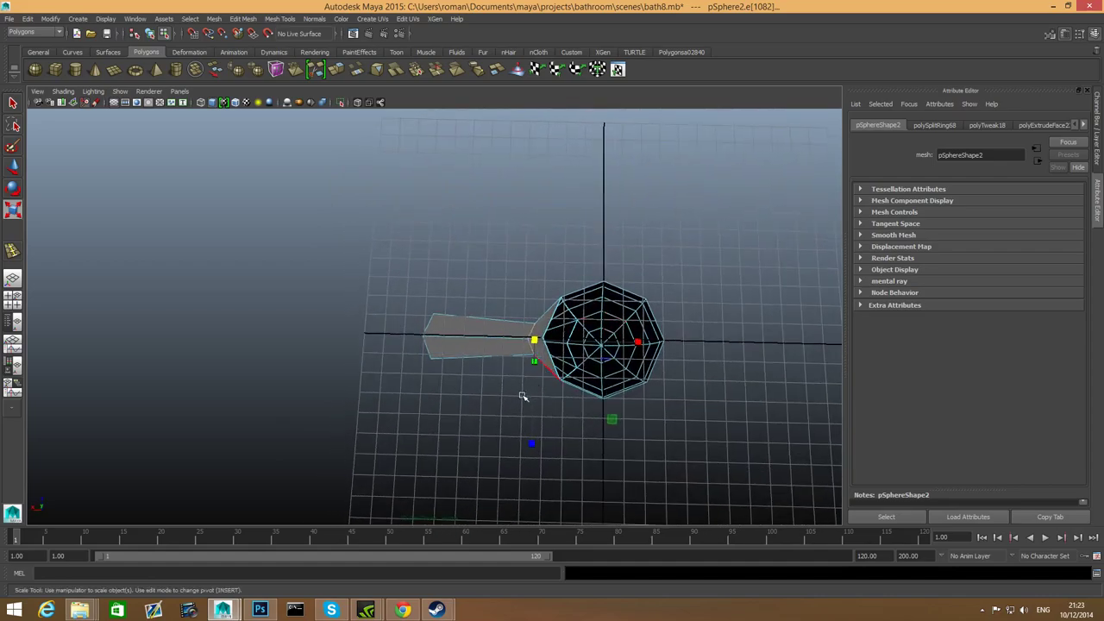
pyautogui.keyDown('alt'); pyautogui.moveTo(522, 396); pyautogui.dragTo(531, 396, button='middle'); pyautogui.keyUp('alt')
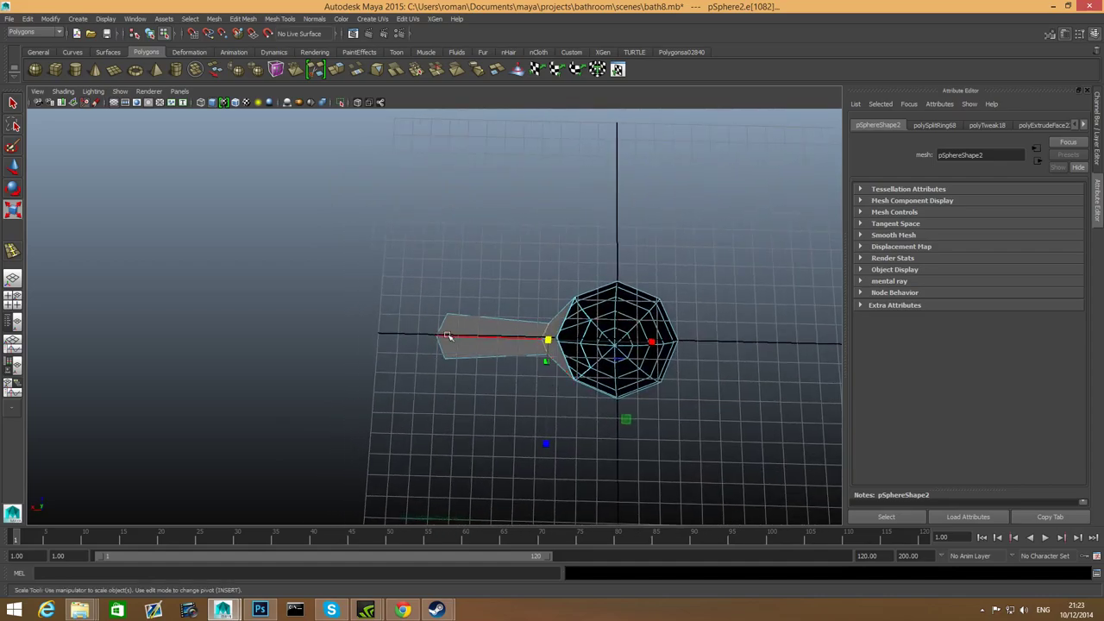
pyautogui.moveTo(448, 336); pyautogui.dragTo(412, 337, button='right')
pyautogui.moveTo(413, 277); pyautogui.dragTo(459, 398)
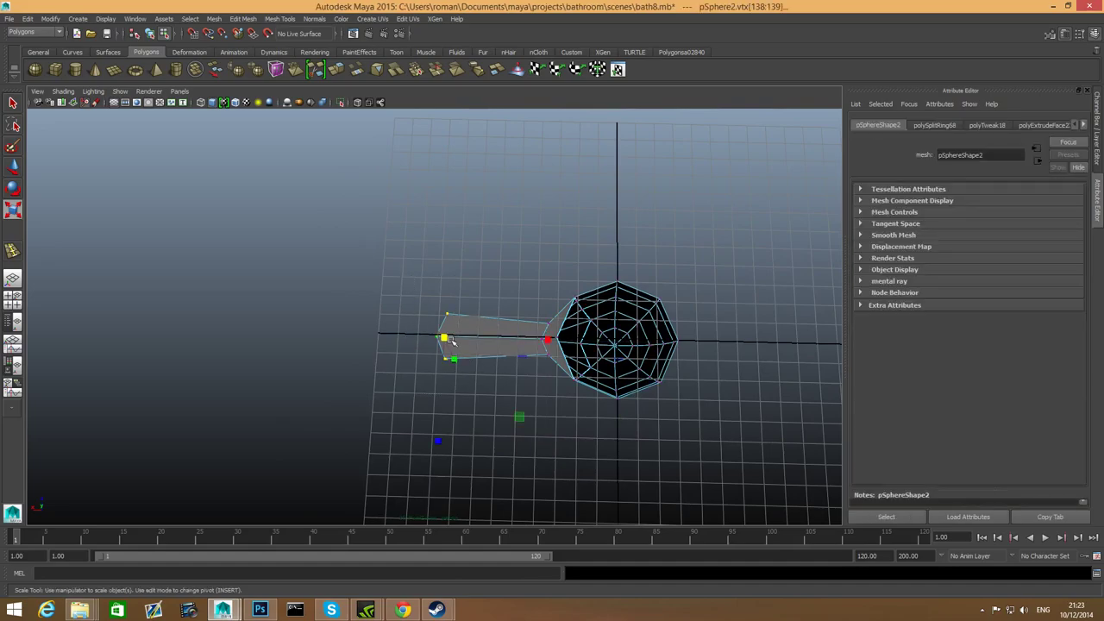
pyautogui.click(442, 337)
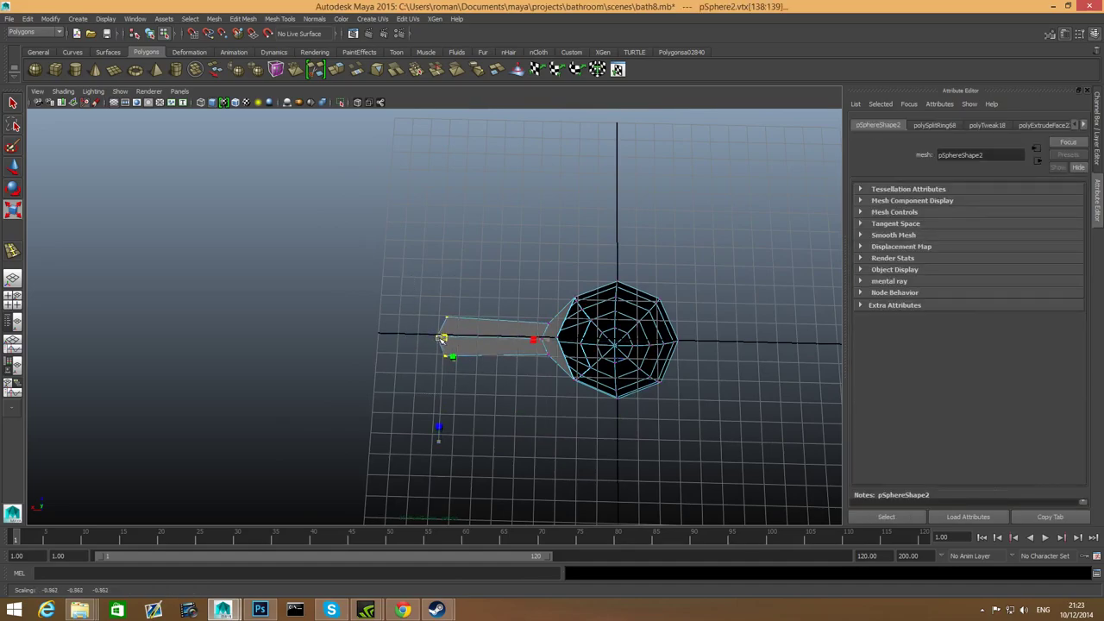
pyautogui.moveTo(442, 339)
pyautogui.keyDown('alt'); pyautogui.mouseDown()
pyautogui.moveTo(560, 275)
pyautogui.moveTo(468, 316)
pyautogui.moveTo(506, 349)
pyautogui.moveTo(575, 371)
pyautogui.mouseUp(); pyautogui.keyUp('alt')
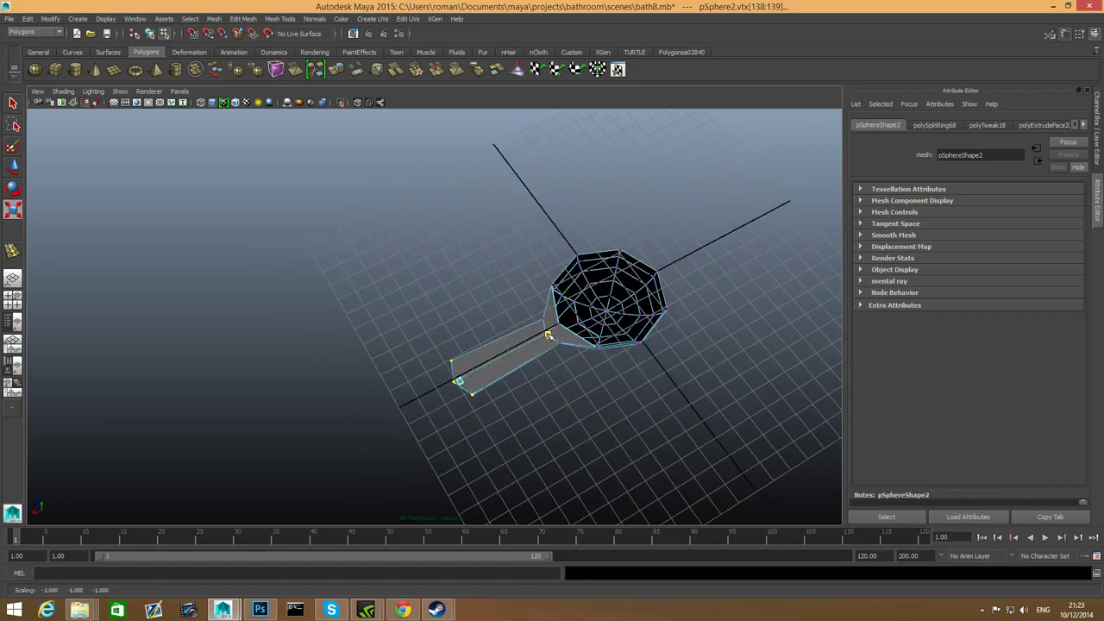
pyautogui.hotkey('ctrl', 'z')
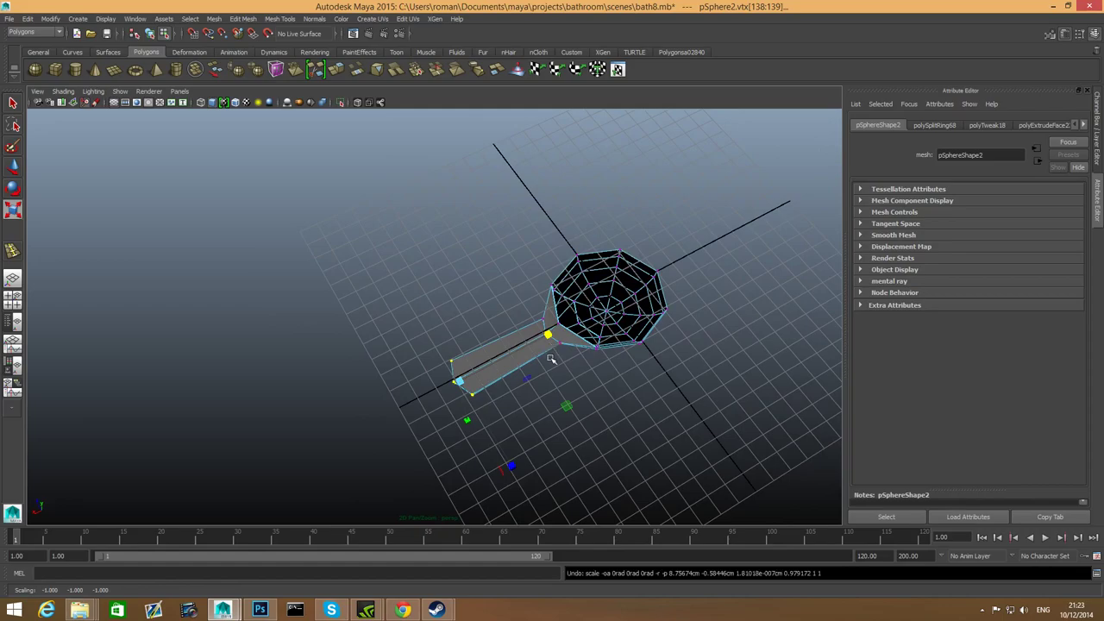
pyautogui.keyDown('alt'); pyautogui.moveTo(542, 371); pyautogui.dragTo(510, 362); pyautogui.keyUp('alt')
# - Move the whole pan mesh left along X to about 13.3, clearing the grid centre
pyautogui.rightClick(528, 334)
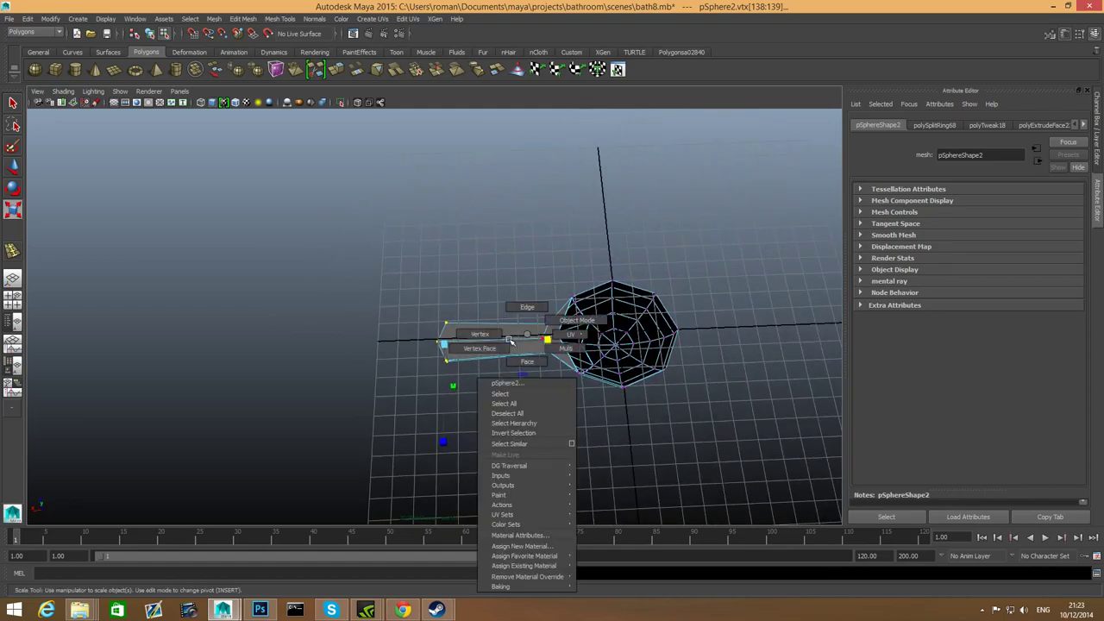
pyautogui.click(498, 336)
pyautogui.moveTo(537, 315)
pyautogui.mouseDown()
pyautogui.moveTo(556, 374)
pyautogui.moveTo(547, 340)
pyautogui.moveTo(596, 246)
pyautogui.moveTo(613, 326)
pyautogui.moveTo(441, 406)
pyautogui.moveTo(501, 375)
pyautogui.moveTo(441, 389)
pyautogui.moveTo(420, 408)
pyautogui.moveTo(461, 375)
pyautogui.moveTo(596, 385)
pyautogui.moveTo(533, 389)
pyautogui.mouseUp()
pyautogui.press('F8')
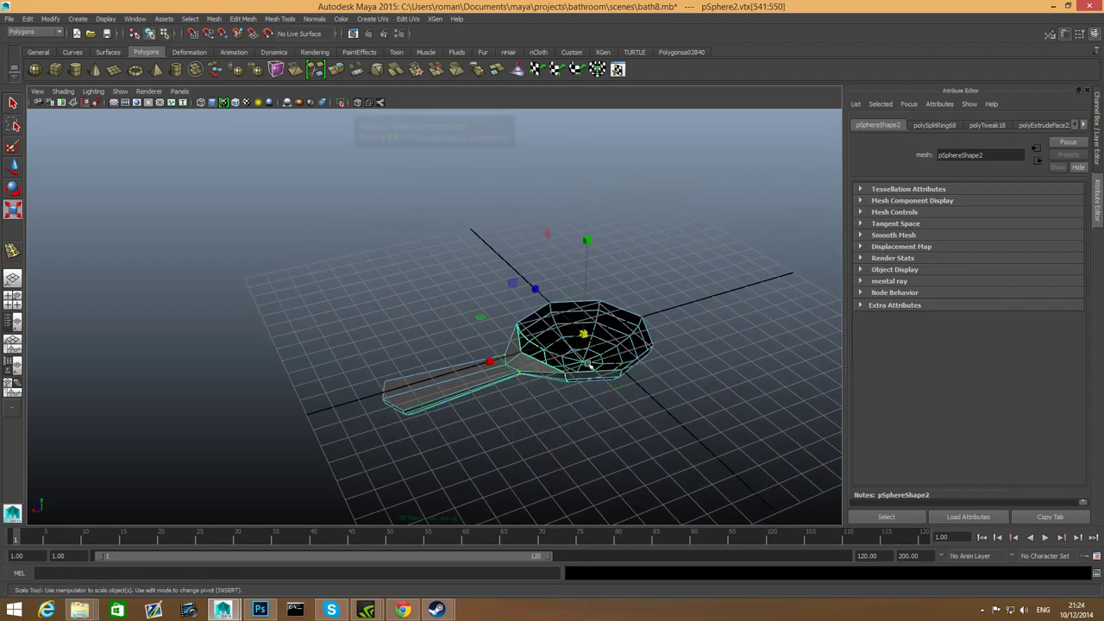
pyautogui.keyDown('alt'); pyautogui.moveTo(583, 373); pyautogui.dragTo(380, 325); pyautogui.keyUp('alt')
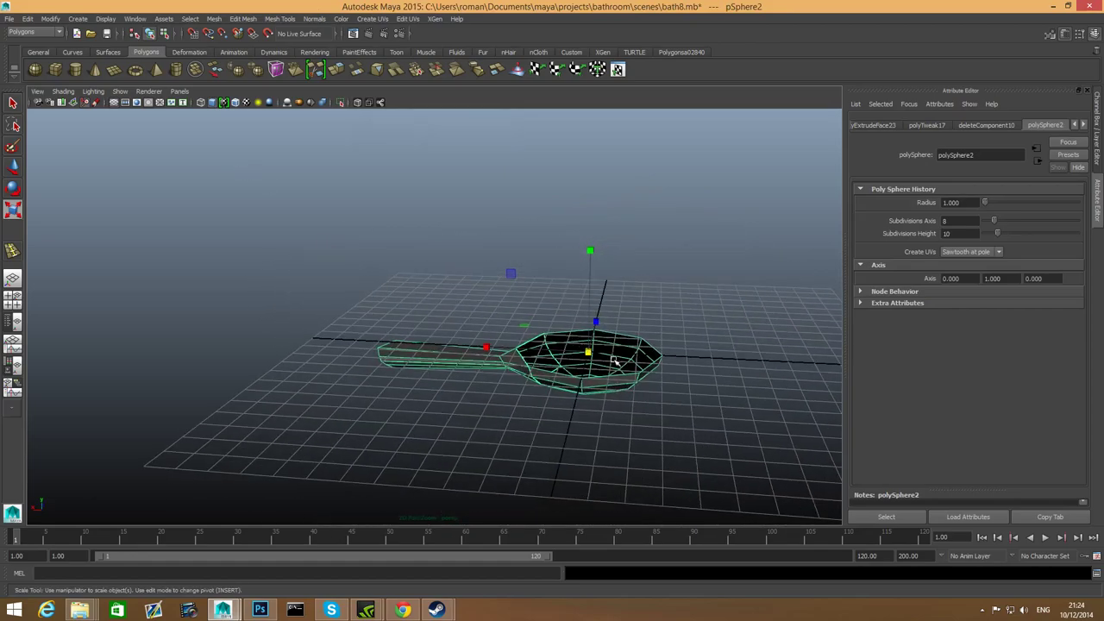
pyautogui.press('w')
pyautogui.moveTo(481, 348); pyautogui.dragTo(188, 335)
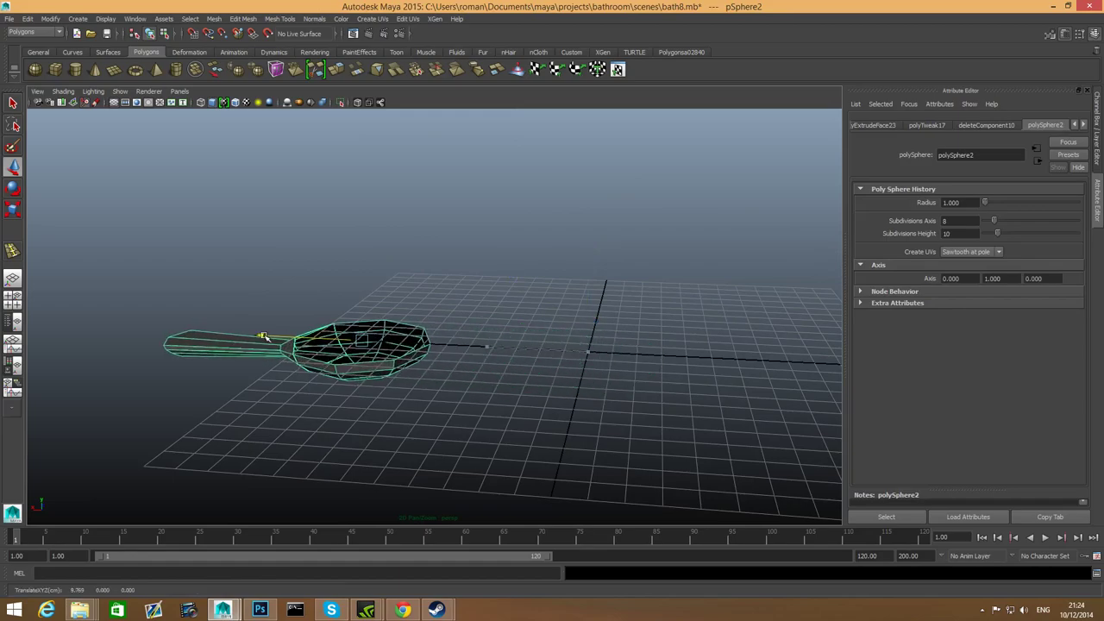
pyautogui.keyDown('alt'); pyautogui.moveTo(496, 378); pyautogui.dragTo(483, 380); pyautogui.keyUp('alt')
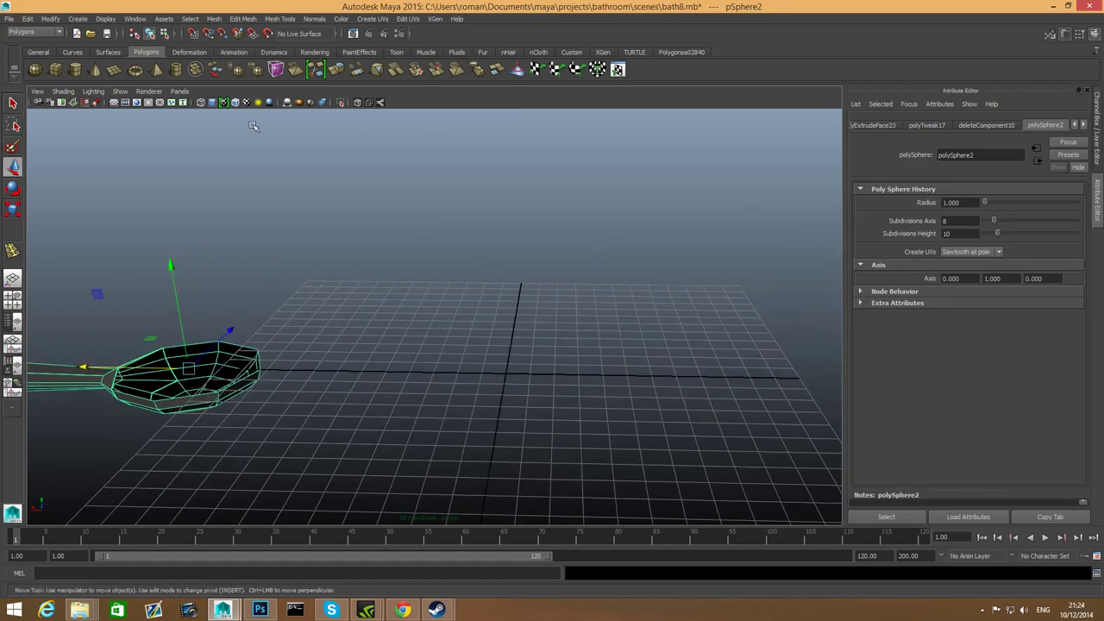
# - Create a polygon cylinder, give it 7 cap subdivisions, and scale it up evenly
pyautogui.click(76, 71)
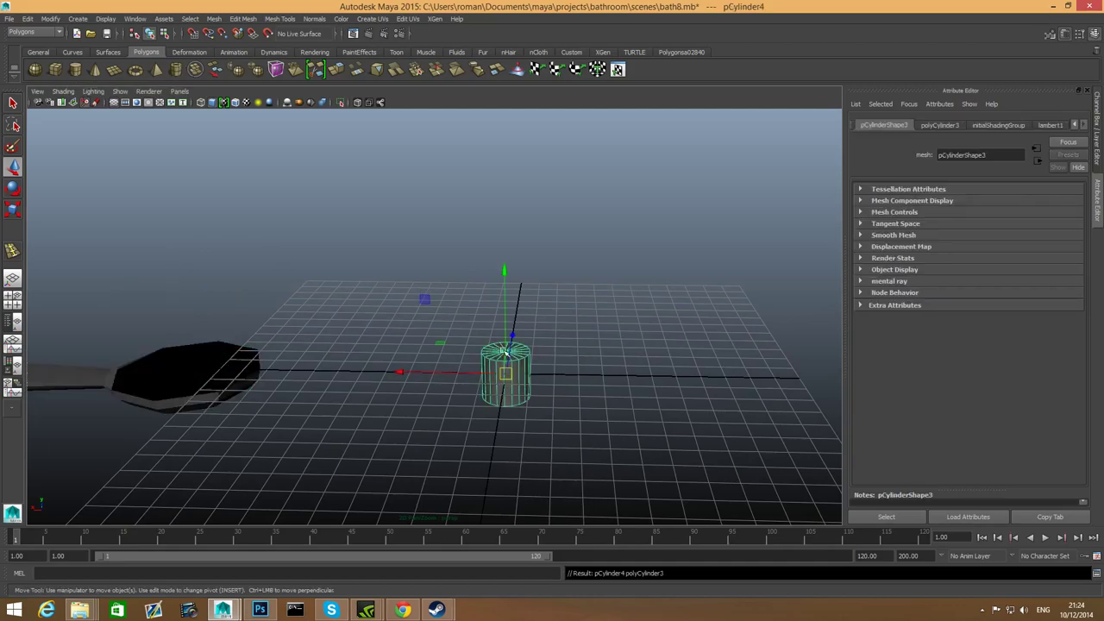
pyautogui.keyDown('alt'); pyautogui.moveTo(503, 349); pyautogui.dragTo(518, 362); pyautogui.keyUp('alt')
pyautogui.rightClick(522, 358)
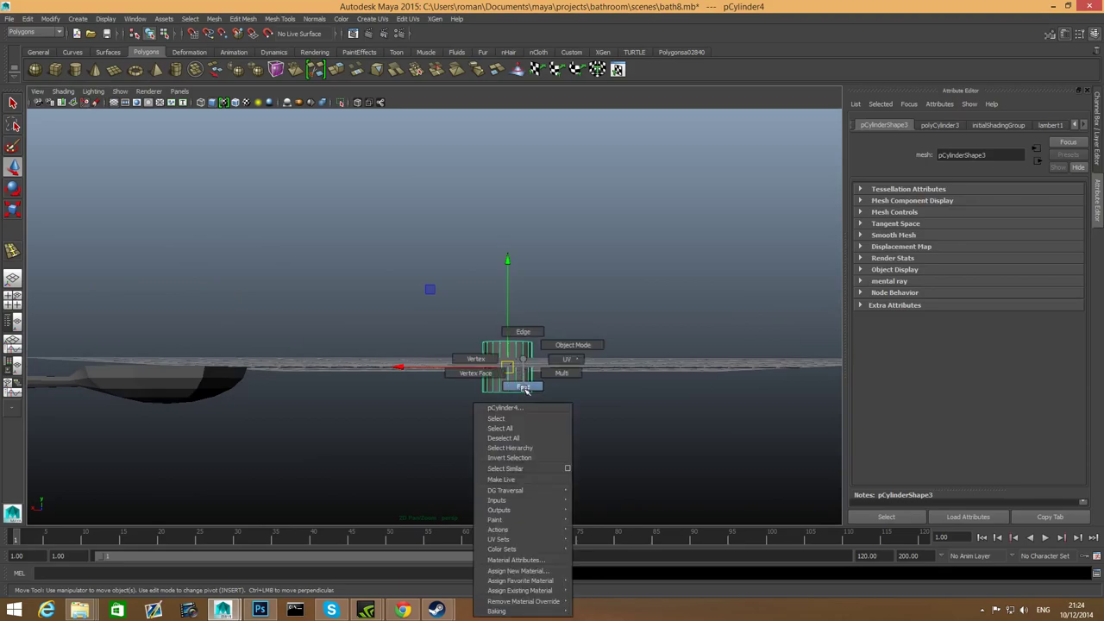
pyautogui.keyDown('alt'); pyautogui.moveTo(524, 387); pyautogui.dragTo(667, 347); pyautogui.keyUp('alt')
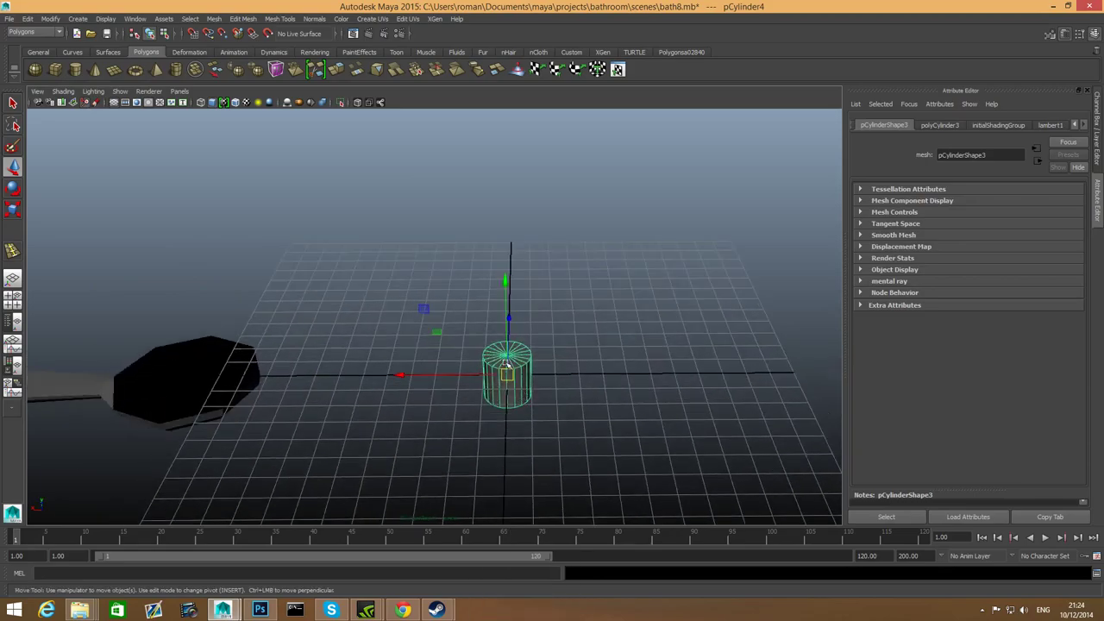
pyautogui.click(949, 126)
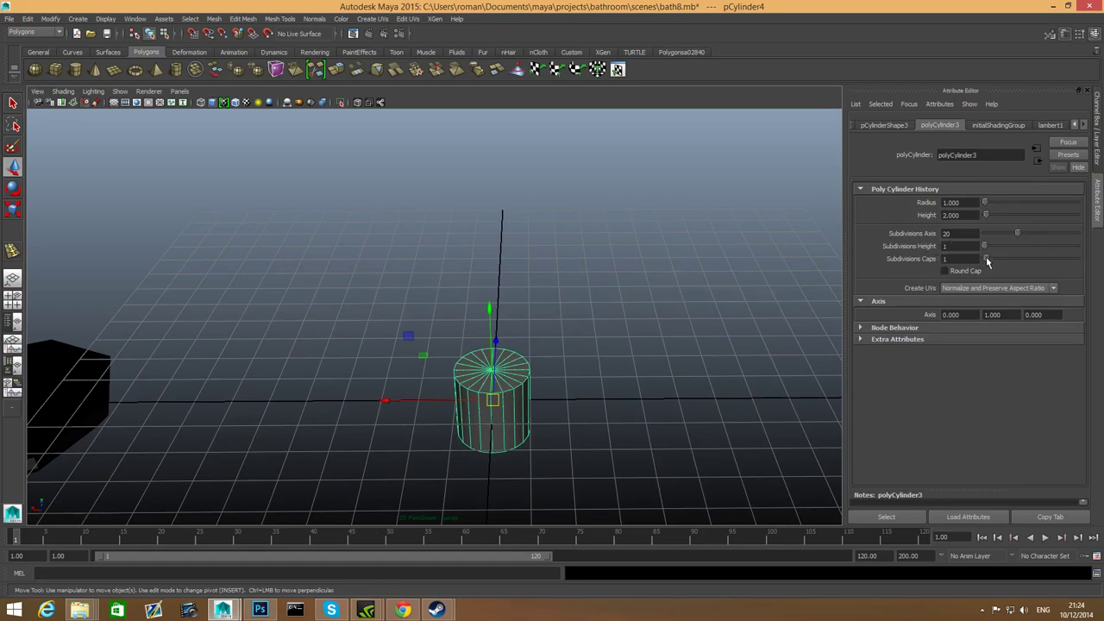
pyautogui.moveTo(987, 261); pyautogui.dragTo(998, 262)
pyautogui.moveTo(749, 330)
pyautogui.keyDown('alt'); pyautogui.mouseDown()
pyautogui.moveTo(720, 362)
pyautogui.moveTo(730, 306)
pyautogui.mouseUp(); pyautogui.keyUp('alt')
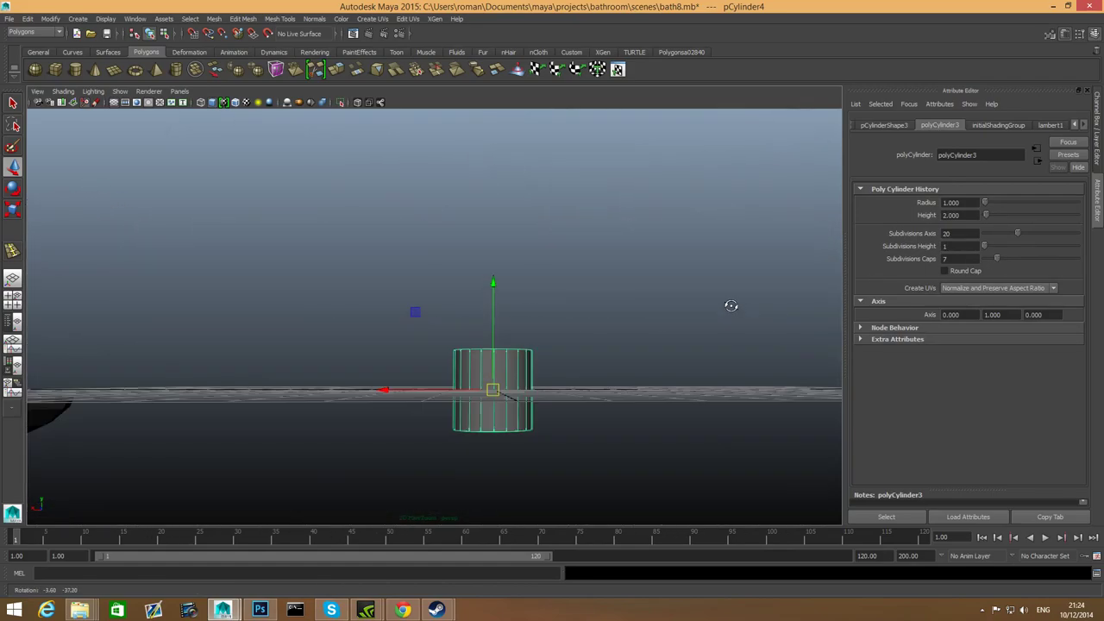
pyautogui.press('r')
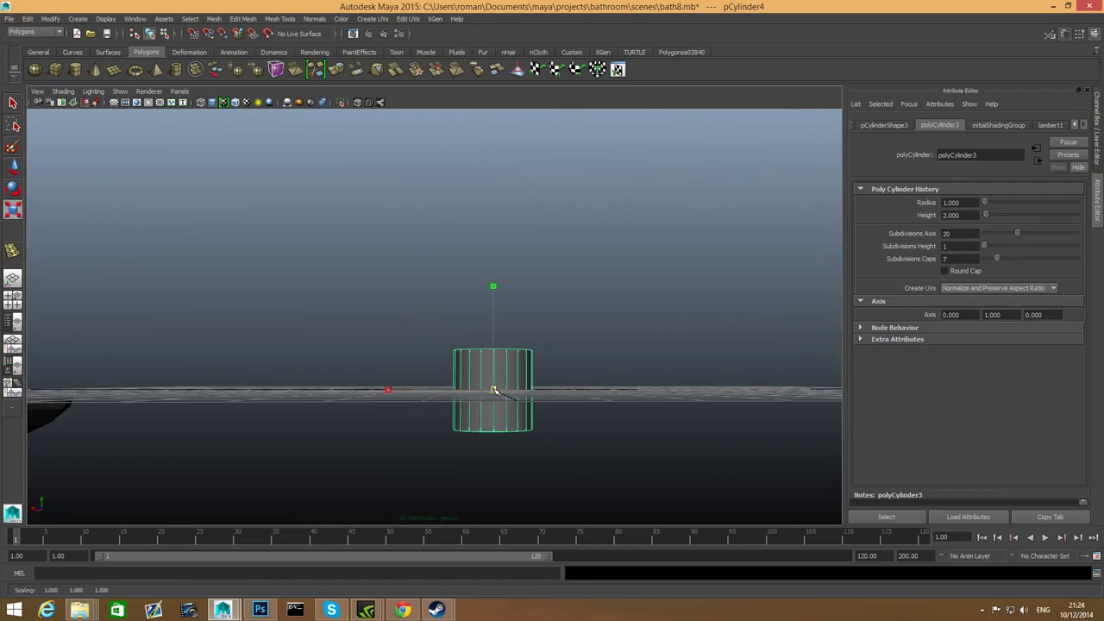
pyautogui.moveTo(493, 390)
pyautogui.mouseDown()
pyautogui.moveTo(542, 395)
pyautogui.moveTo(582, 381)
pyautogui.mouseUp()
# - Reduce the cylinder to 8 axis subdivisions and marquee-select its faces
pyautogui.moveTo(557, 358); pyautogui.dragTo(569, 349, button='right')
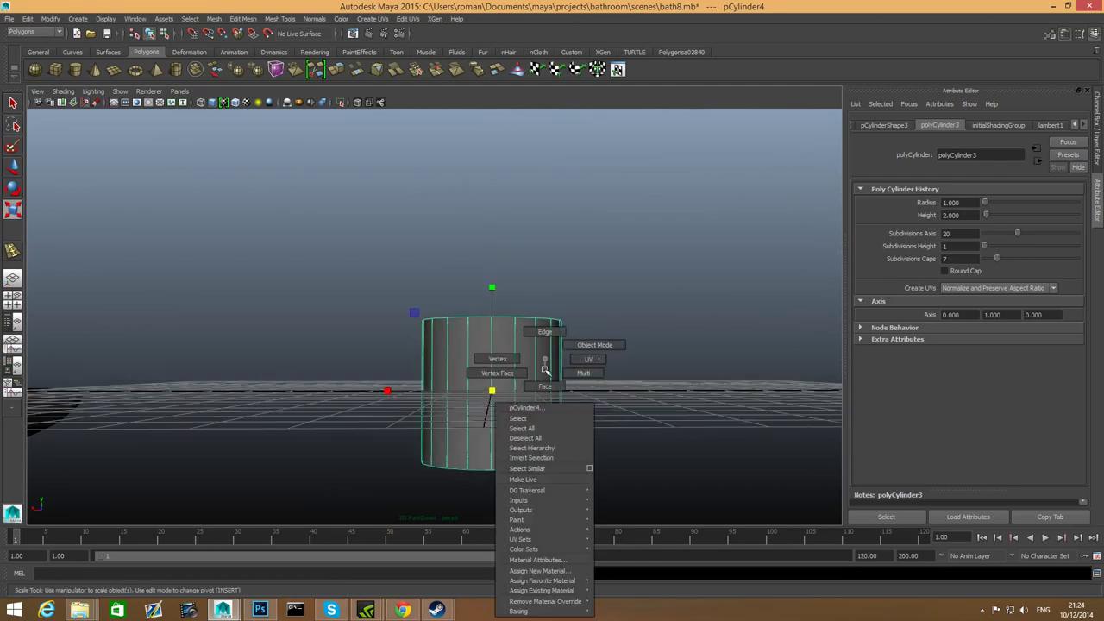
pyautogui.keyDown('alt'); pyautogui.moveTo(560, 362); pyautogui.dragTo(567, 378); pyautogui.keyUp('alt')
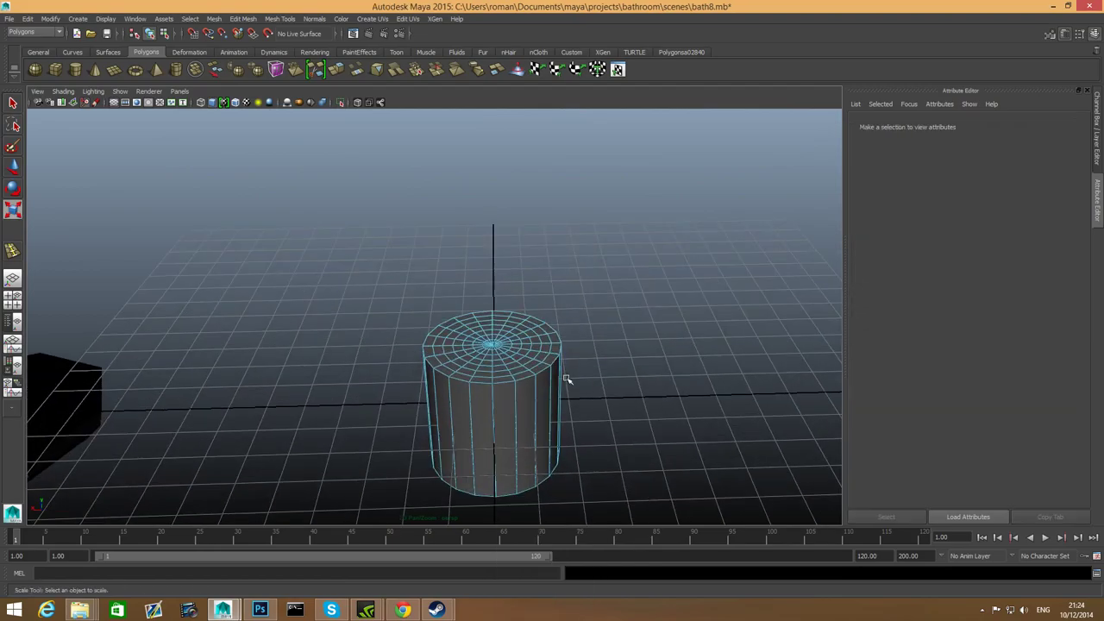
pyautogui.press('F8')
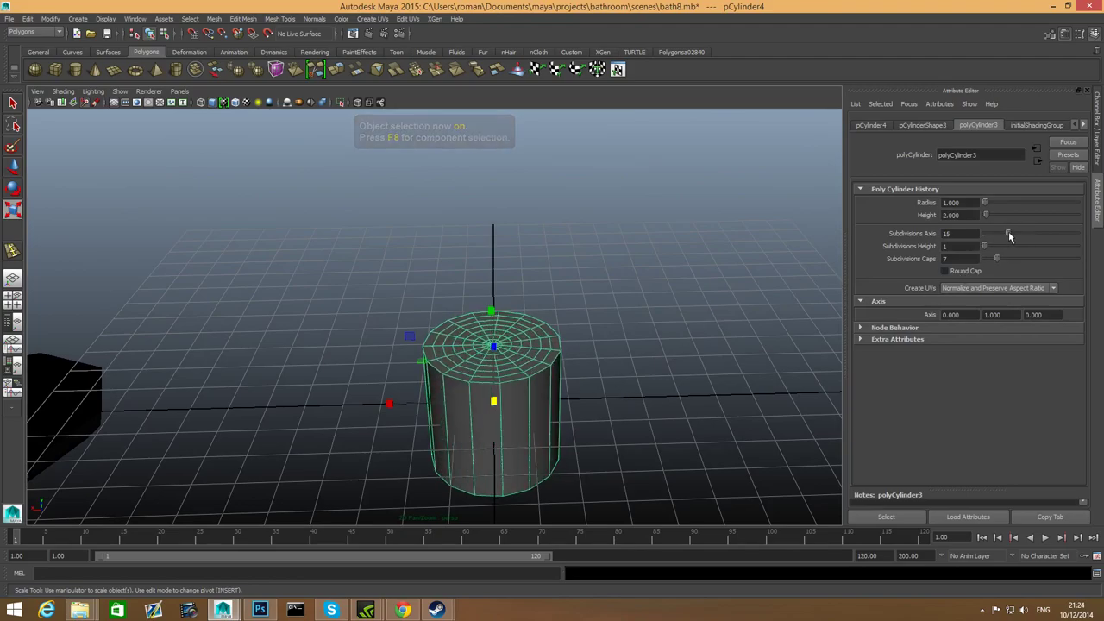
pyautogui.moveTo(1018, 238); pyautogui.dragTo(996, 238)
pyautogui.moveTo(556, 385)
pyautogui.keyDown('alt'); pyautogui.mouseDown()
pyautogui.moveTo(564, 365)
pyautogui.moveTo(537, 402)
pyautogui.moveTo(547, 440)
pyautogui.moveTo(557, 353)
pyautogui.mouseUp(); pyautogui.keyUp('alt')
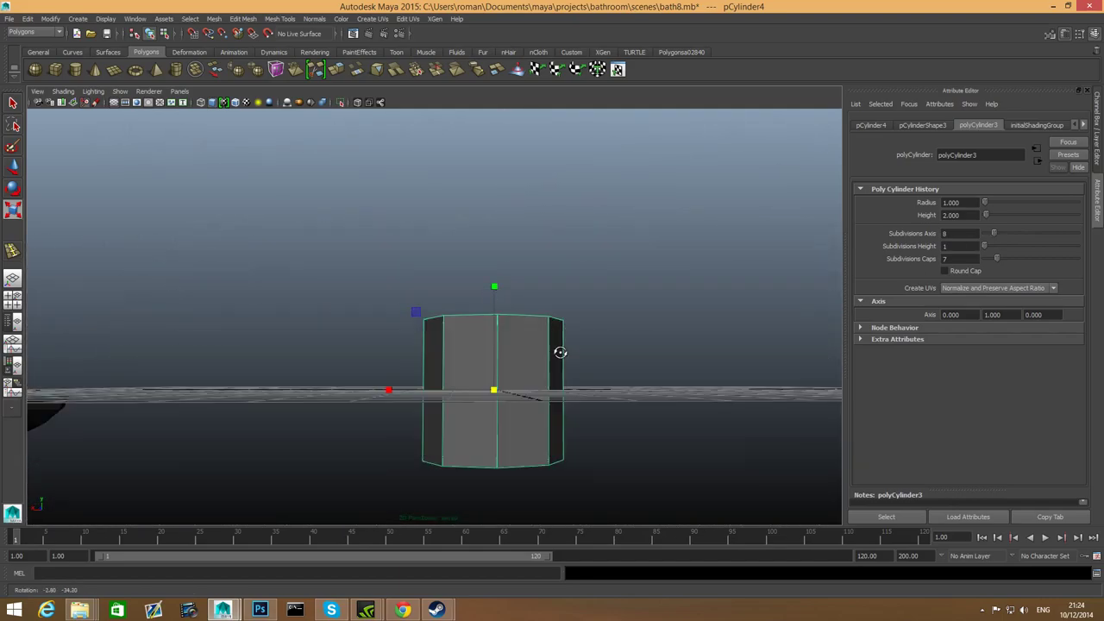
pyautogui.moveTo(537, 397); pyautogui.dragTo(536, 391, button='right')
pyautogui.moveTo(324, 376); pyautogui.dragTo(690, 570)
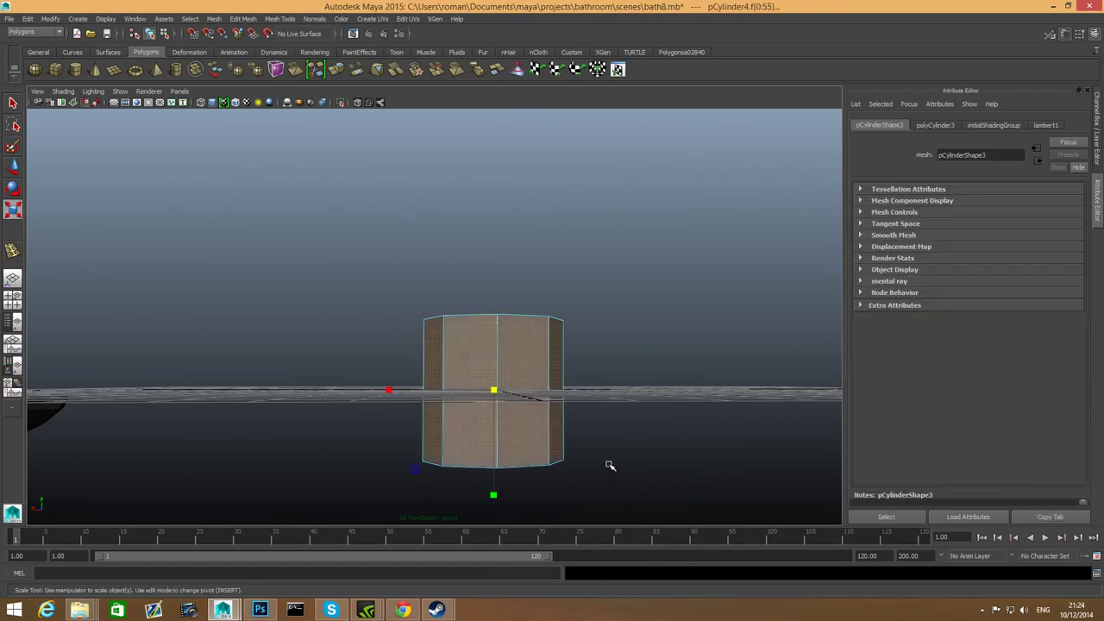
# - Delete the cylinder's selected side faces, leaving only the ringed top cap
pyautogui.click(449, 363)
pyautogui.moveTo(449, 362)
pyautogui.keyDown('alt'); pyautogui.mouseDown()
pyautogui.moveTo(487, 379)
pyautogui.moveTo(495, 414)
pyautogui.mouseUp(); pyautogui.keyUp('alt')
pyautogui.press('r')
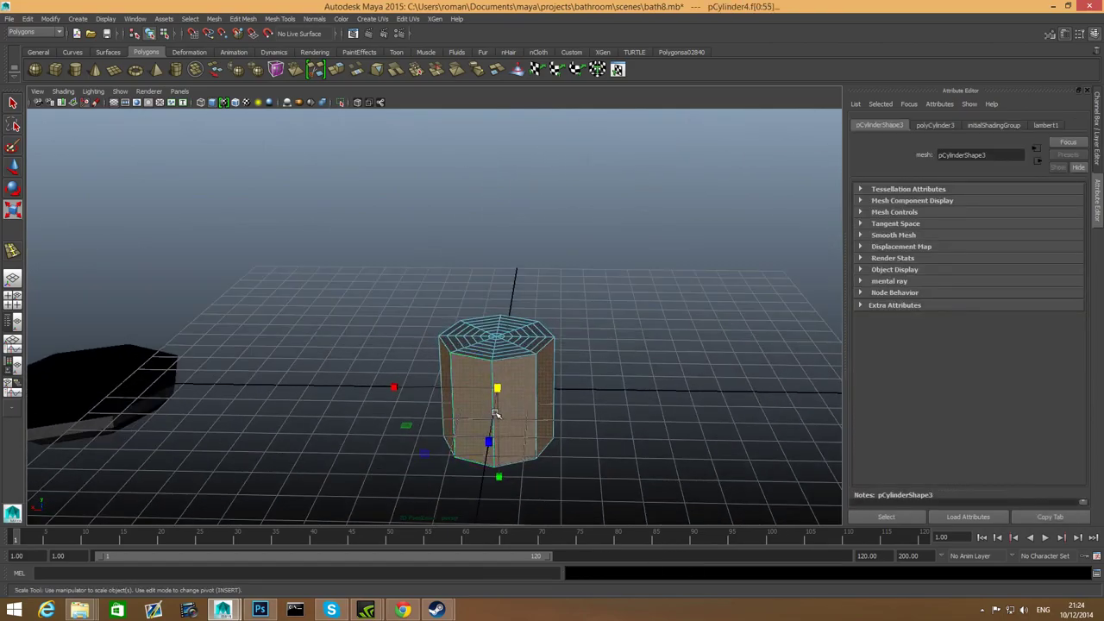
pyautogui.press('Delete')
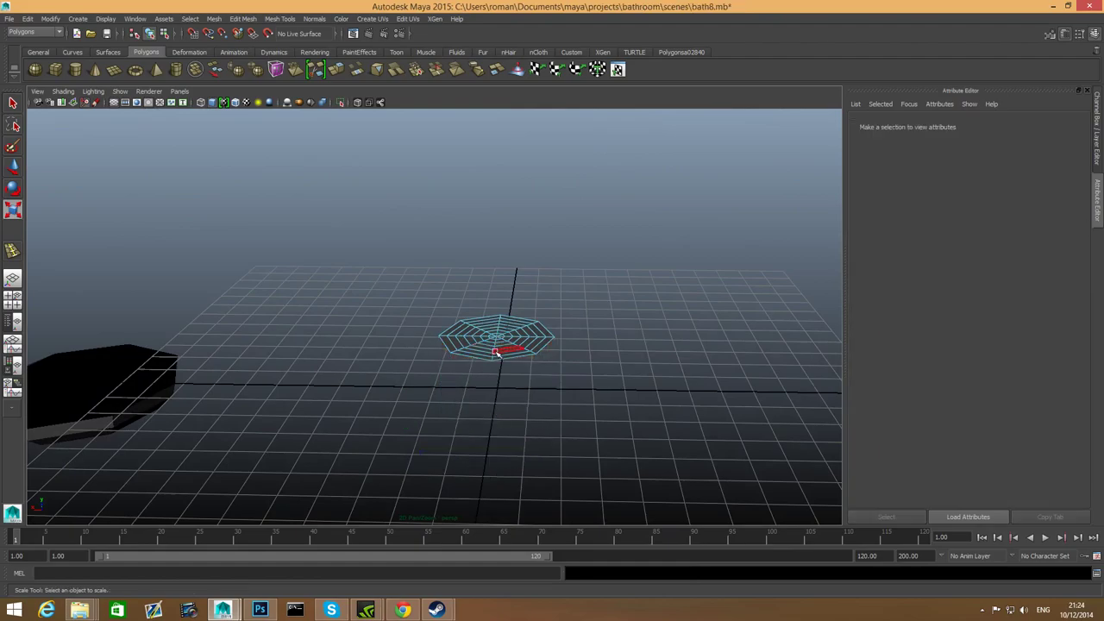
pyautogui.press('F8')
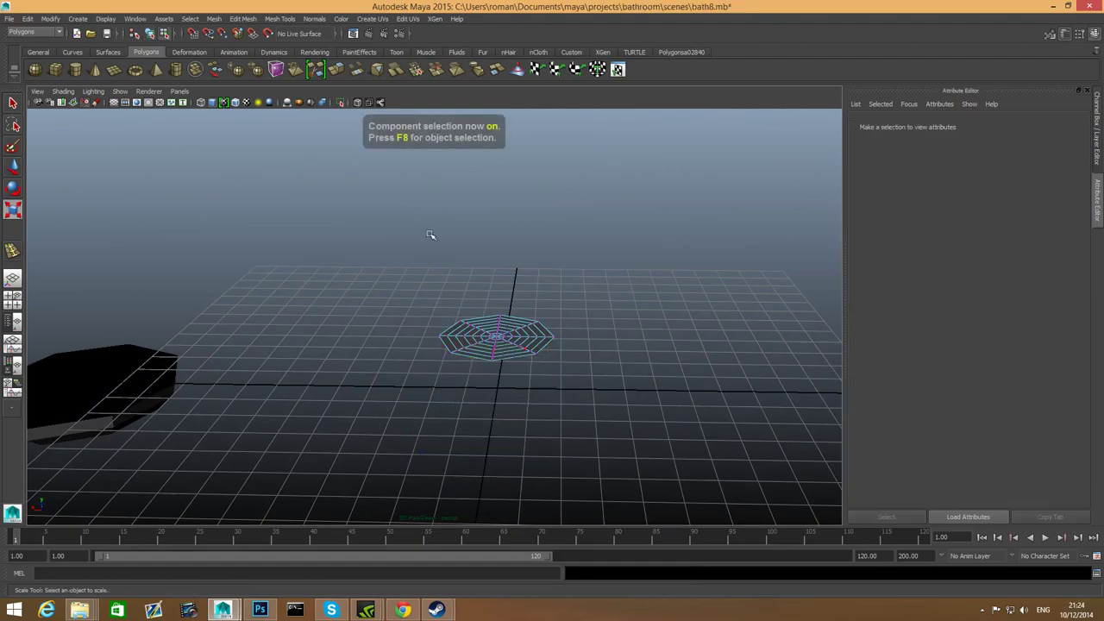
pyautogui.press('F8')
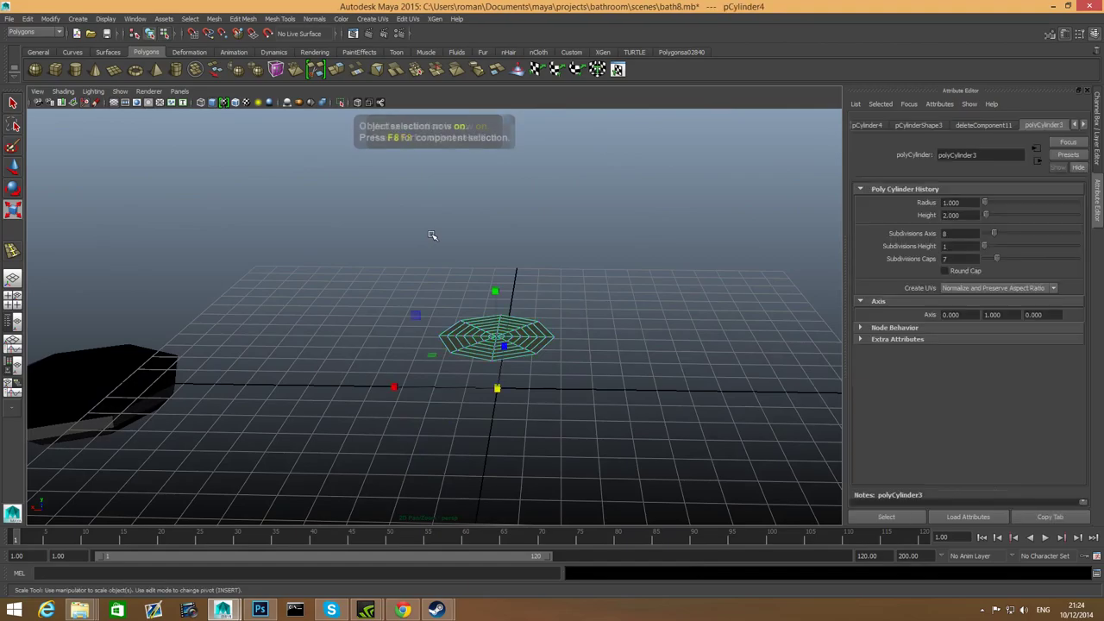
# - Move the disk down along Y onto the grid
pyautogui.click(49, 19)
pyautogui.click(69, 118)
pyautogui.moveTo(431, 276)
pyautogui.keyDown('alt'); pyautogui.mouseDown()
pyautogui.moveTo(450, 299)
pyautogui.moveTo(467, 300)
pyautogui.mouseUp(); pyautogui.keyUp('alt')
pyautogui.press('w')
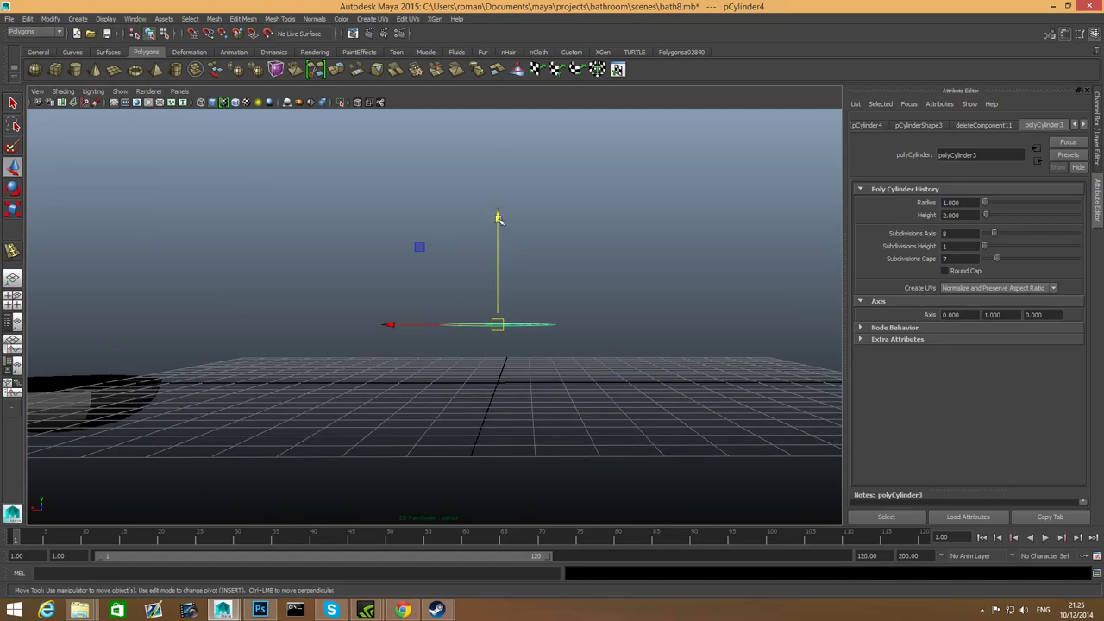
pyautogui.moveTo(498, 219)
pyautogui.mouseDown()
pyautogui.moveTo(490, 431)
pyautogui.moveTo(550, 447)
pyautogui.moveTo(506, 446)
pyautogui.mouseUp()
pyautogui.scroll(4, 488, 404)
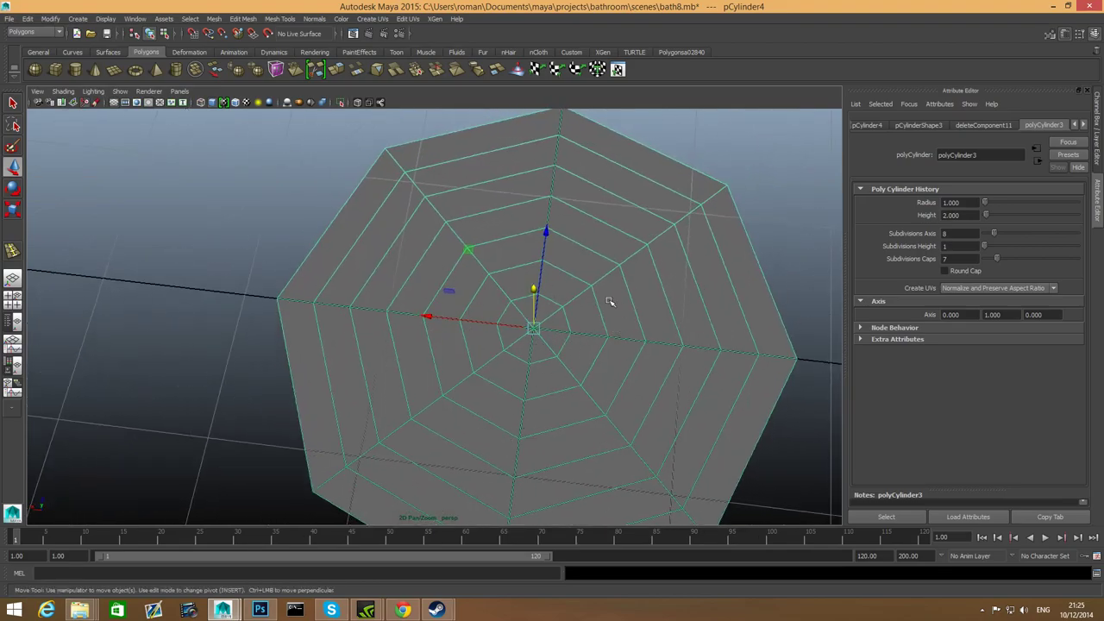
# - Reframe the view to look down on the disk and switch to face selection
pyautogui.keyDown('alt'); pyautogui.moveTo(609, 301); pyautogui.dragTo(601, 271); pyautogui.keyUp('alt')
pyautogui.moveTo(601, 271)
pyautogui.keyDown('alt'); pyautogui.mouseDown(button='right')
pyautogui.moveTo(382, 279)
pyautogui.moveTo(451, 310)
pyautogui.moveTo(633, 308)
pyautogui.mouseUp(button='right'); pyautogui.keyUp('alt')
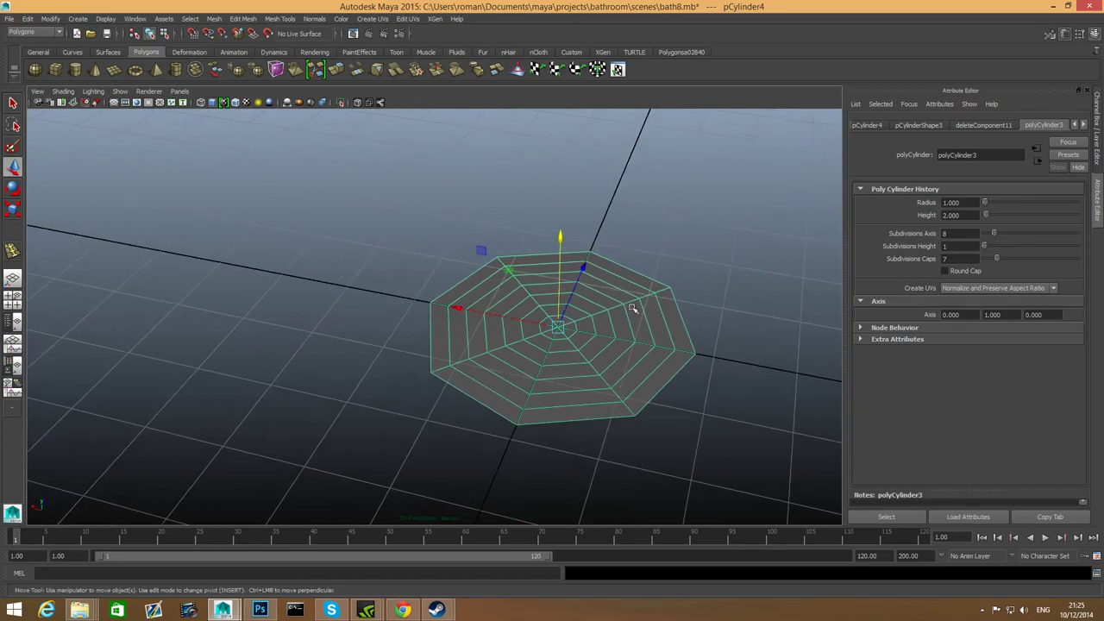
pyautogui.keyDown('alt'); pyautogui.moveTo(490, 274); pyautogui.dragTo(142, 242, button='right'); pyautogui.keyUp('alt')
pyautogui.moveTo(350, 317)
pyautogui.keyDown('alt'); pyautogui.mouseDown(button='right')
pyautogui.moveTo(575, 357)
pyautogui.moveTo(458, 350)
pyautogui.mouseUp(button='right'); pyautogui.keyUp('alt')
pyautogui.moveTo(458, 350)
pyautogui.keyDown('alt'); pyautogui.mouseDown()
pyautogui.moveTo(579, 382)
pyautogui.moveTo(461, 389)
pyautogui.moveTo(508, 388)
pyautogui.mouseUp(); pyautogui.keyUp('alt')
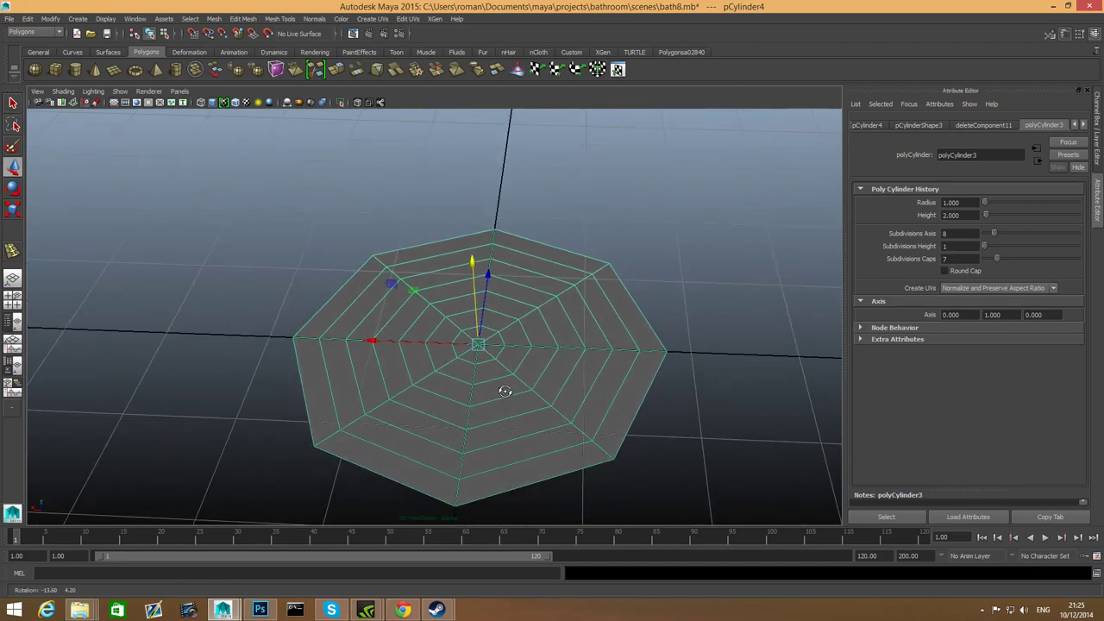
pyautogui.keyDown('alt'); pyautogui.moveTo(506, 388); pyautogui.dragTo(551, 417, button='right'); pyautogui.keyUp('alt')
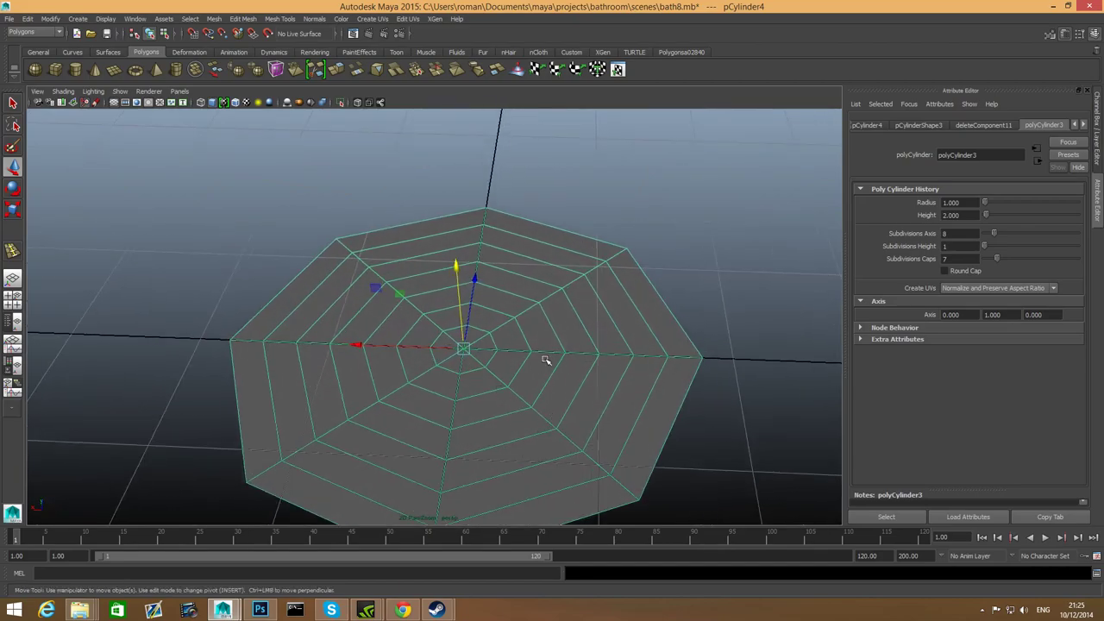
pyautogui.moveTo(638, 365); pyautogui.dragTo(642, 434, button='right')
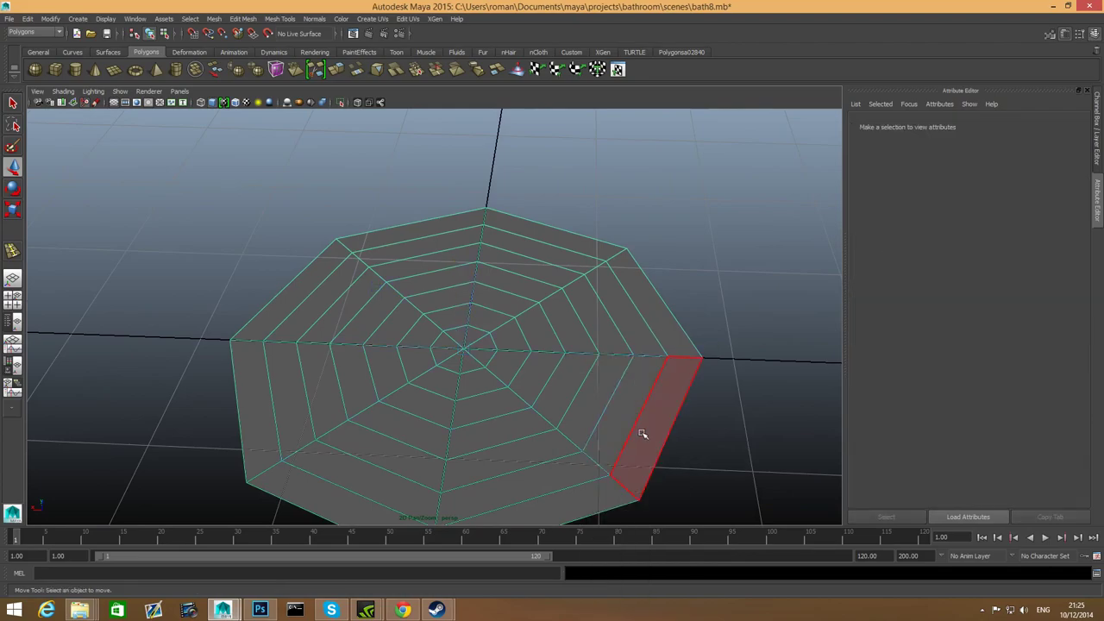
# - Select the four outer rings of faces on the disk and delete them
pyautogui.click(642, 434)
pyautogui.keyDown('shift'); pyautogui.doubleClick(597, 496); pyautogui.keyUp('shift')
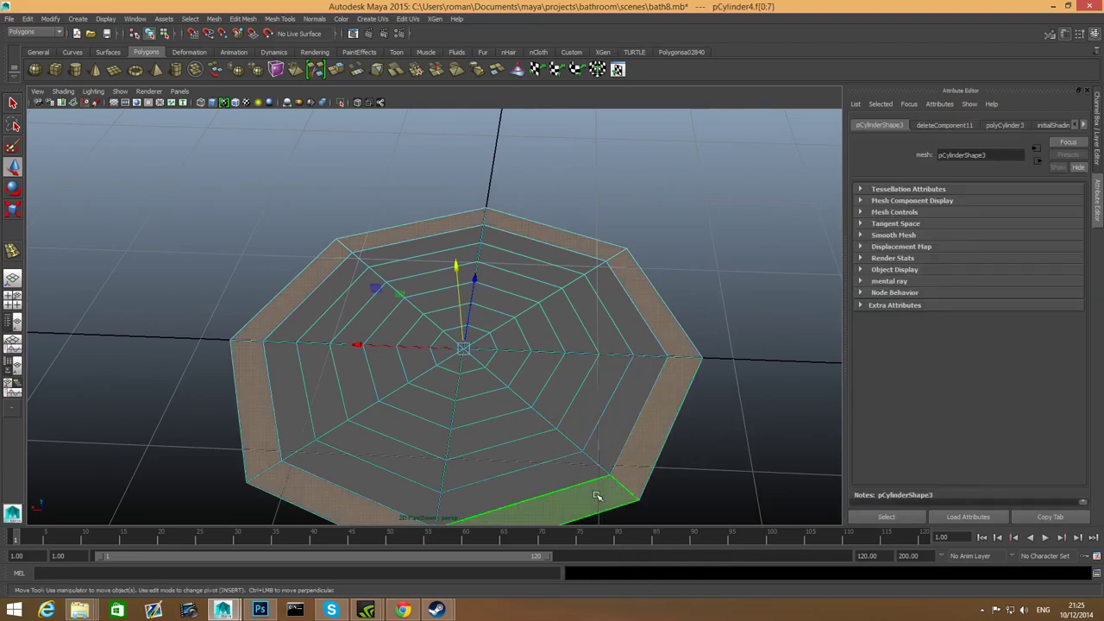
pyautogui.keyDown('shift'); pyautogui.doubleClick(568, 438); pyautogui.keyUp('shift')
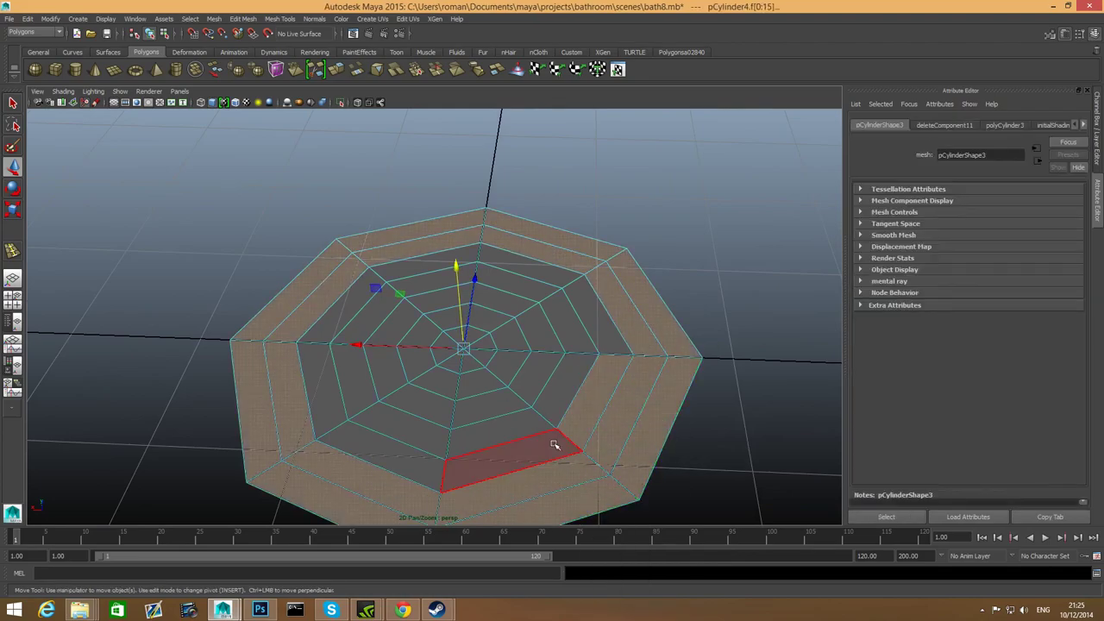
pyautogui.keyDown('shift'); pyautogui.doubleClick(507, 416); pyautogui.keyUp('shift')
pyautogui.keyDown('shift'); pyautogui.doubleClick(529, 383); pyautogui.keyUp('shift')
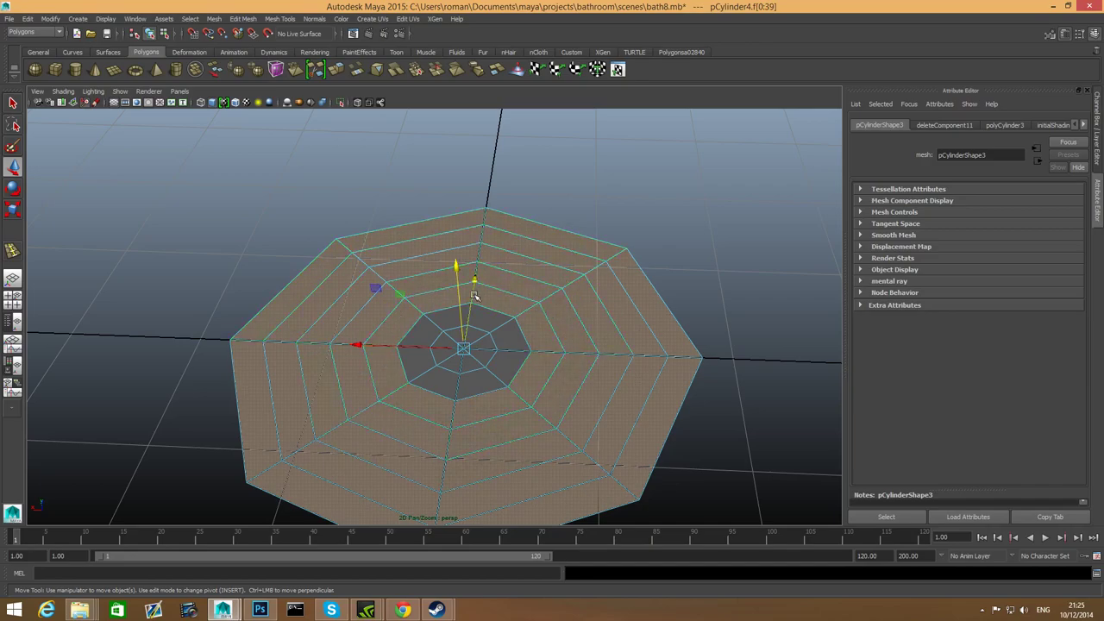
pyautogui.press('Delete')
# - In face mode, select the ring of eight faces on the remaining small disk
pyautogui.rightClick(515, 343)
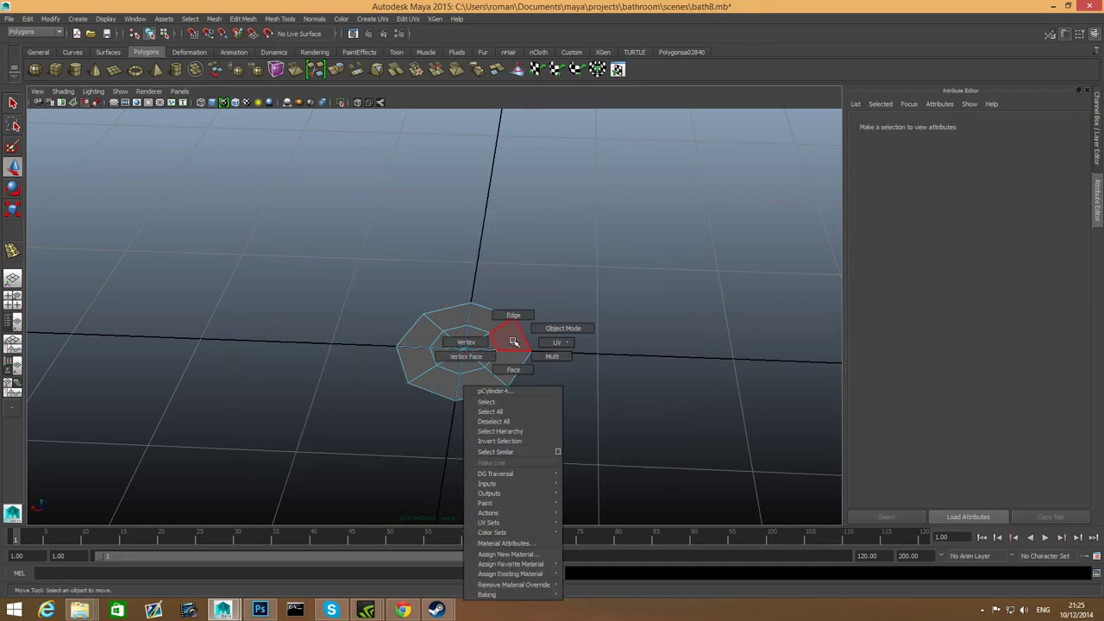
pyautogui.click(513, 369)
pyautogui.click(508, 345)
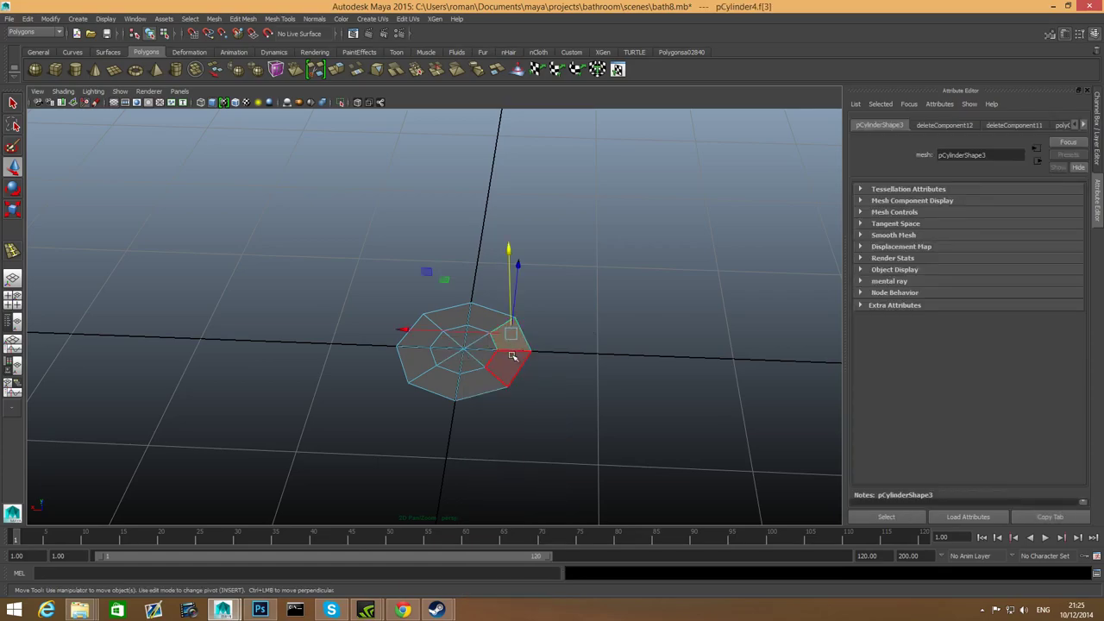
pyautogui.keyDown('shift'); pyautogui.click(487, 375); pyautogui.keyUp('shift')
pyautogui.keyDown('shift'); pyautogui.doubleClick(488, 375); pyautogui.keyUp('shift')
pyautogui.click(472, 380)
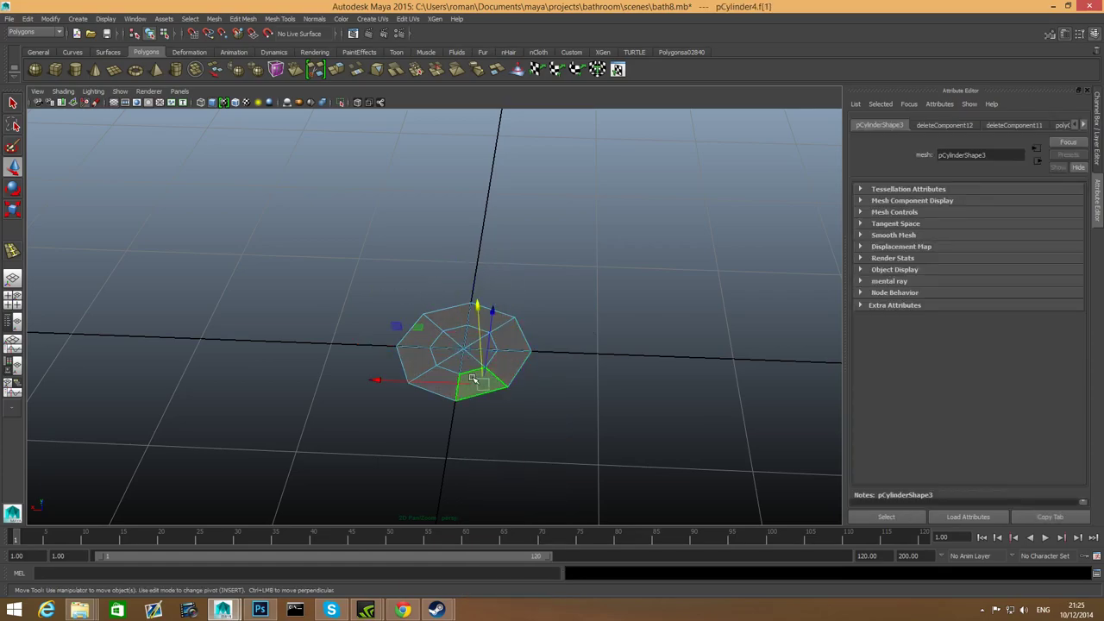
pyautogui.keyDown('alt'); pyautogui.moveTo(472, 380); pyautogui.dragTo(486, 373); pyautogui.keyUp('alt')
pyautogui.moveTo(501, 366)
pyautogui.mouseDown(button='right')
pyautogui.moveTo(501, 336)
pyautogui.moveTo(531, 383)
pyautogui.mouseUp(button='right')
# - Split the small disk's edge ring with a new loop through one of its edges
pyautogui.click(508, 352)
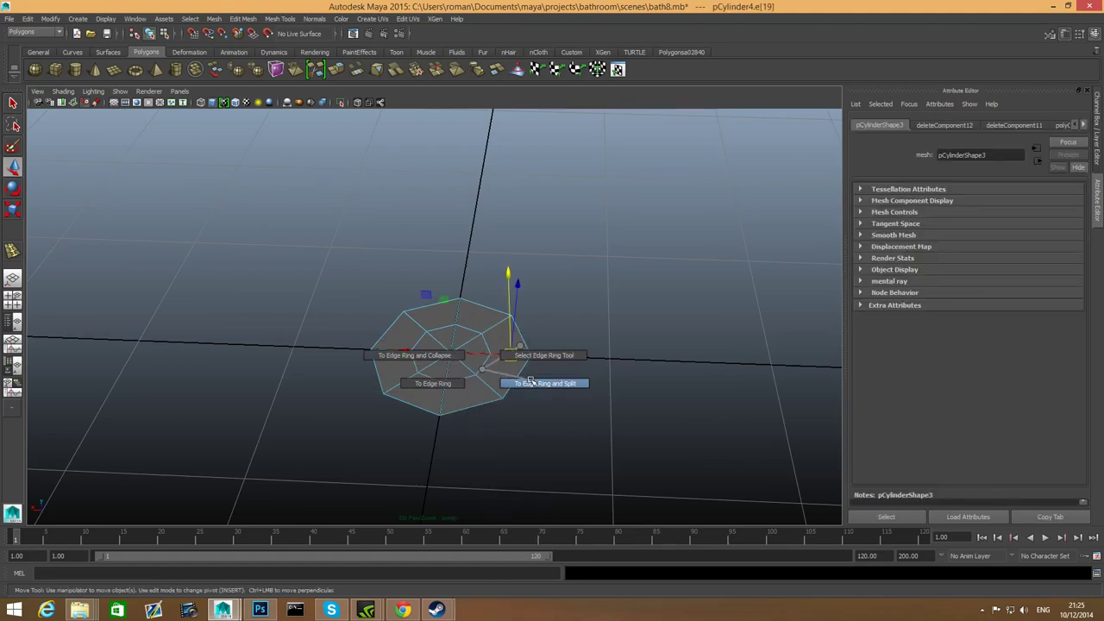
pyautogui.moveTo(530, 377)
pyautogui.keyDown('alt'); pyautogui.mouseDown()
pyautogui.moveTo(504, 401)
pyautogui.moveTo(487, 339)
pyautogui.mouseUp(); pyautogui.keyUp('alt')
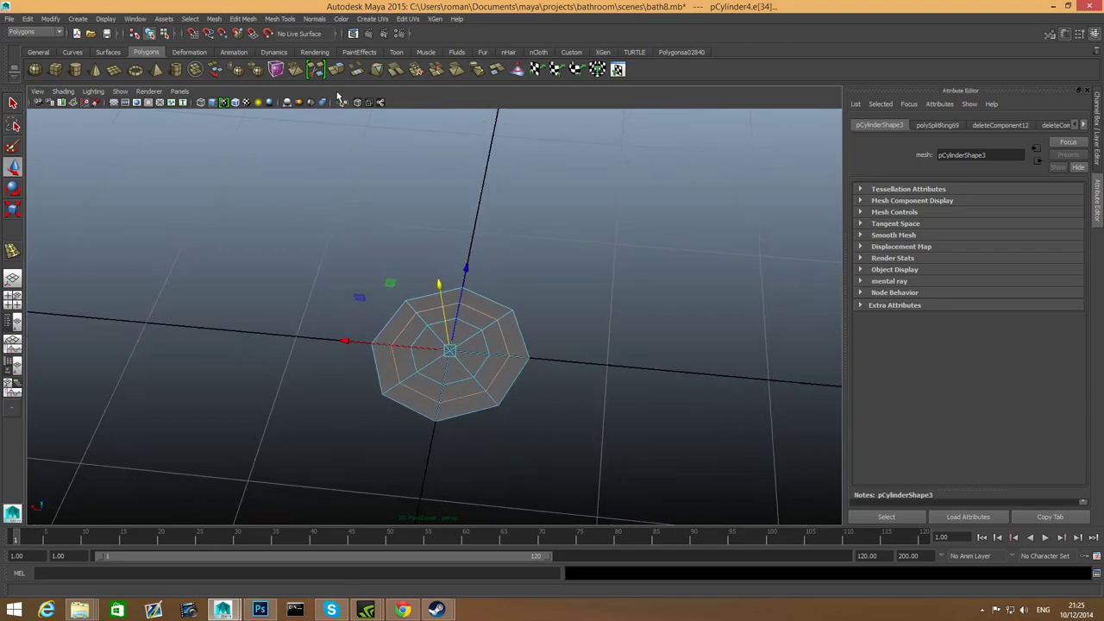
pyautogui.click(252, 19)
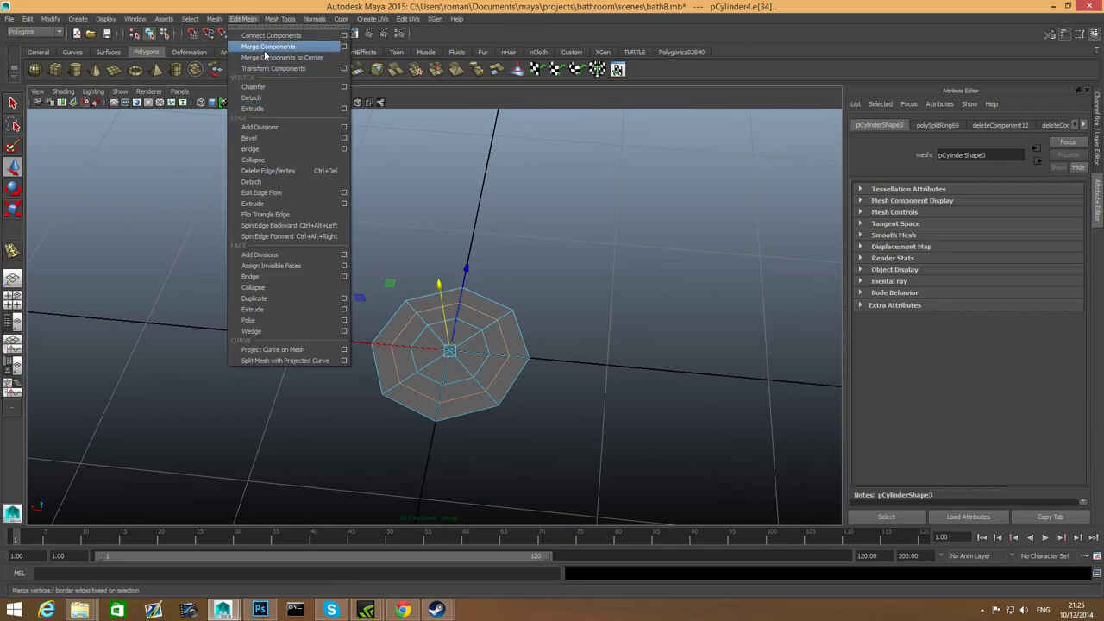
pyautogui.click(255, 21)
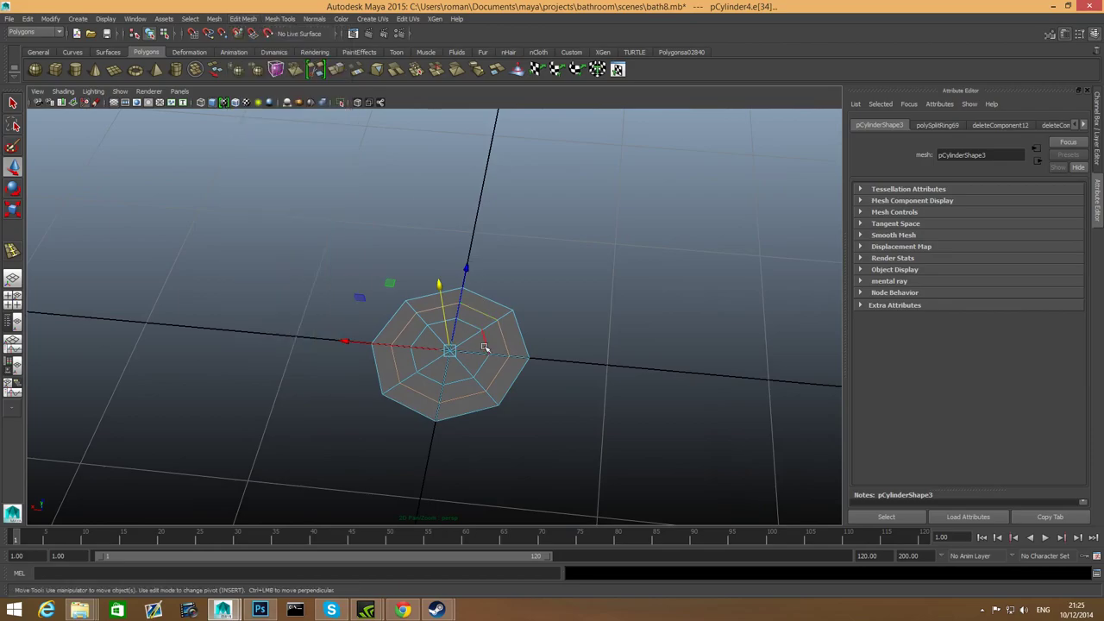
# - Add tight duplicated edge loops beside the inner octagon and the outer rim
pyautogui.keyDown('shift'); pyautogui.moveTo(484, 347); pyautogui.dragTo(490, 404, button='right'); pyautogui.keyUp('shift')
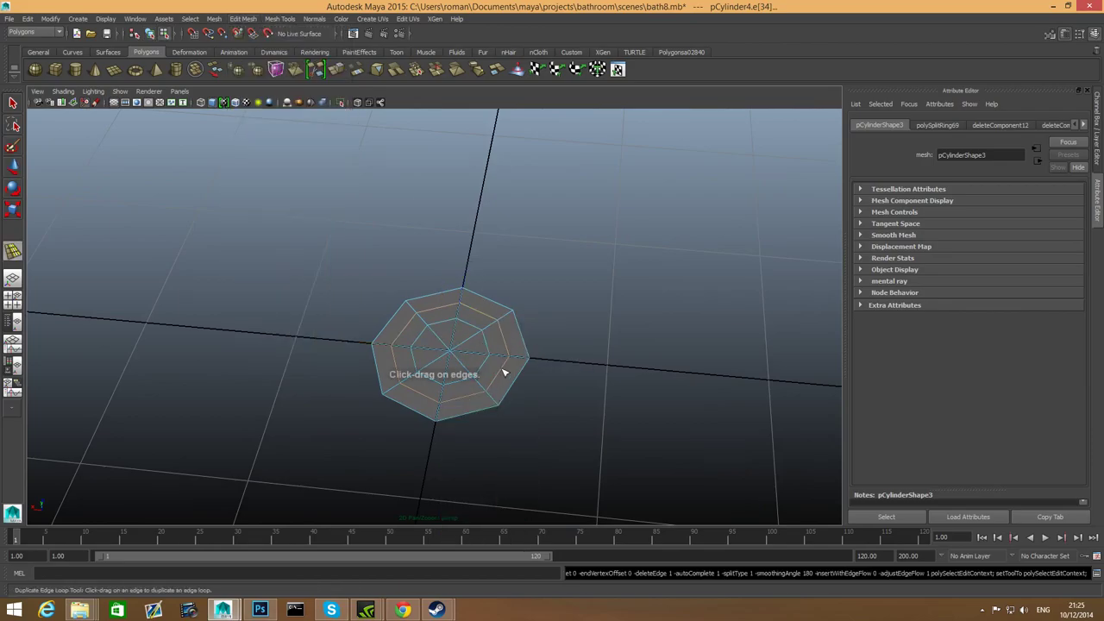
pyautogui.scroll(2, 498, 352)
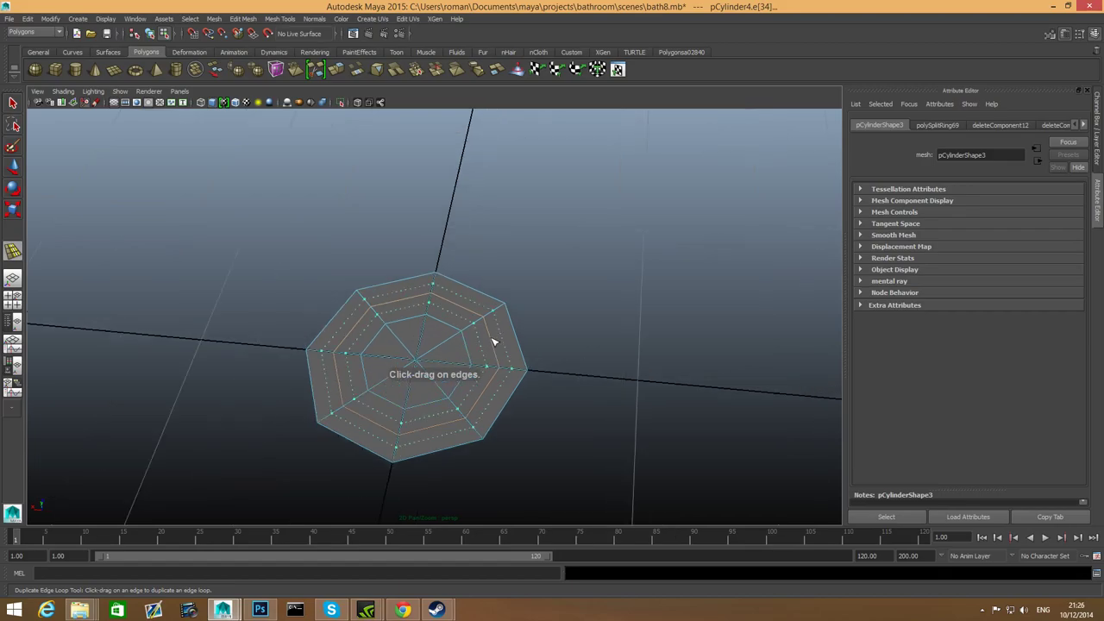
pyautogui.moveTo(493, 352); pyautogui.dragTo(497, 365)
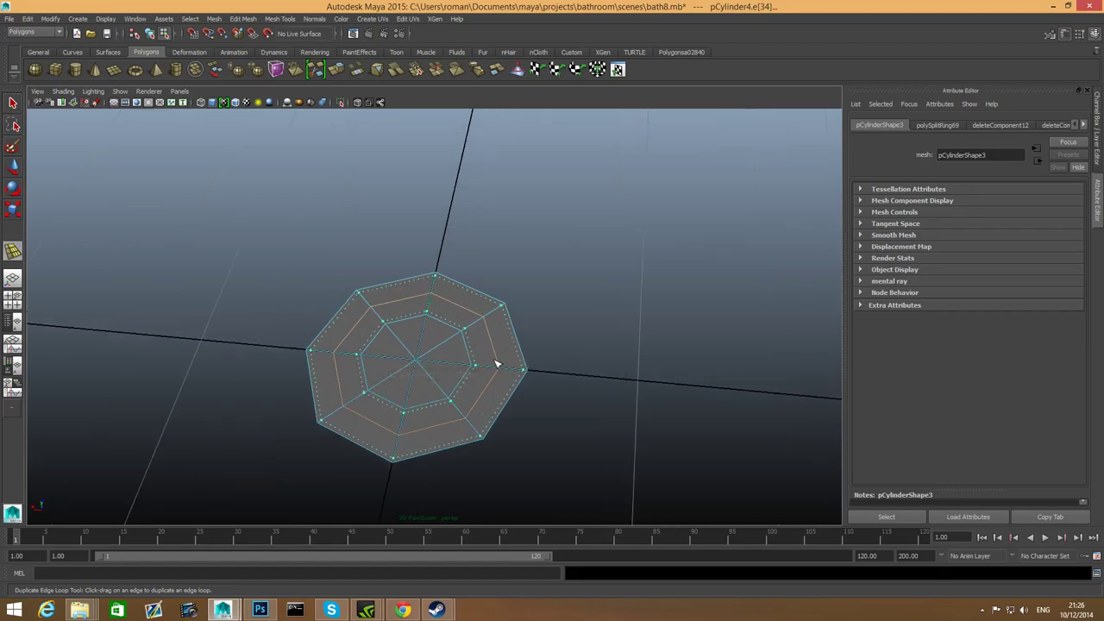
pyautogui.moveTo(497, 365); pyautogui.dragTo(497, 365)
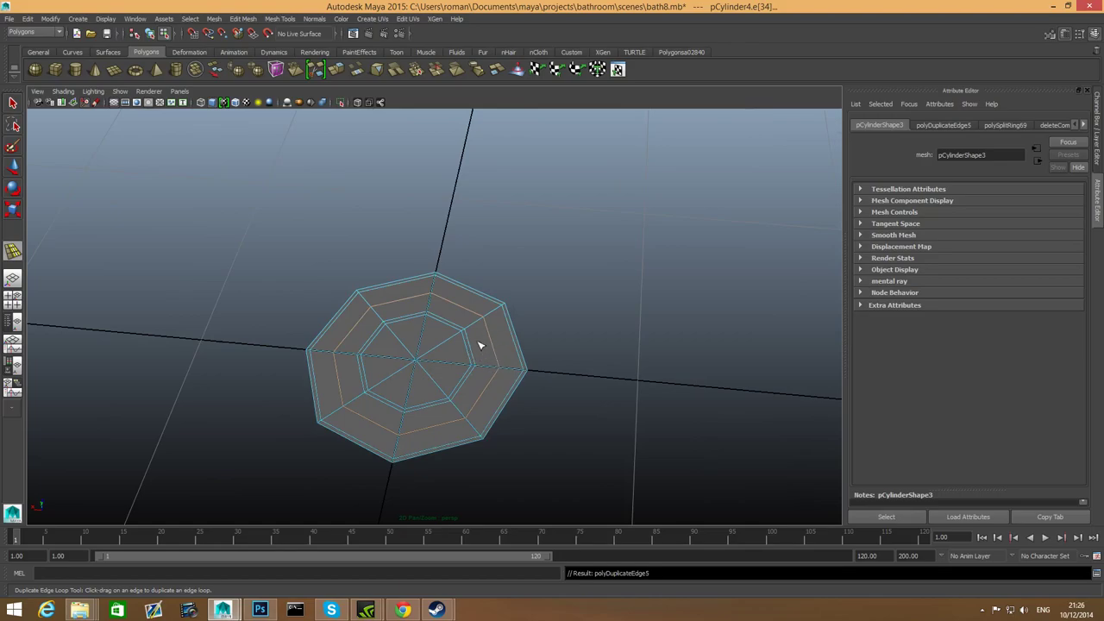
pyautogui.scroll(1, 481, 346)
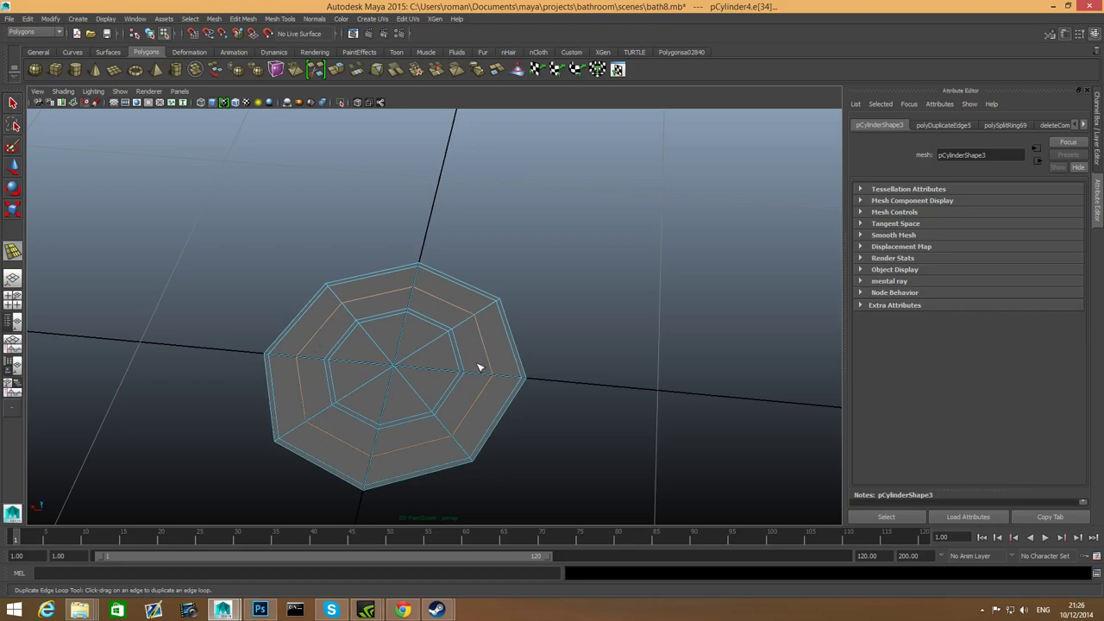
pyautogui.moveTo(480, 367); pyautogui.dragTo(494, 380, button='right')
# - With the Select Tool (Q), pick vertices around the disk's middle ring from a top-down view
pyautogui.press('q')
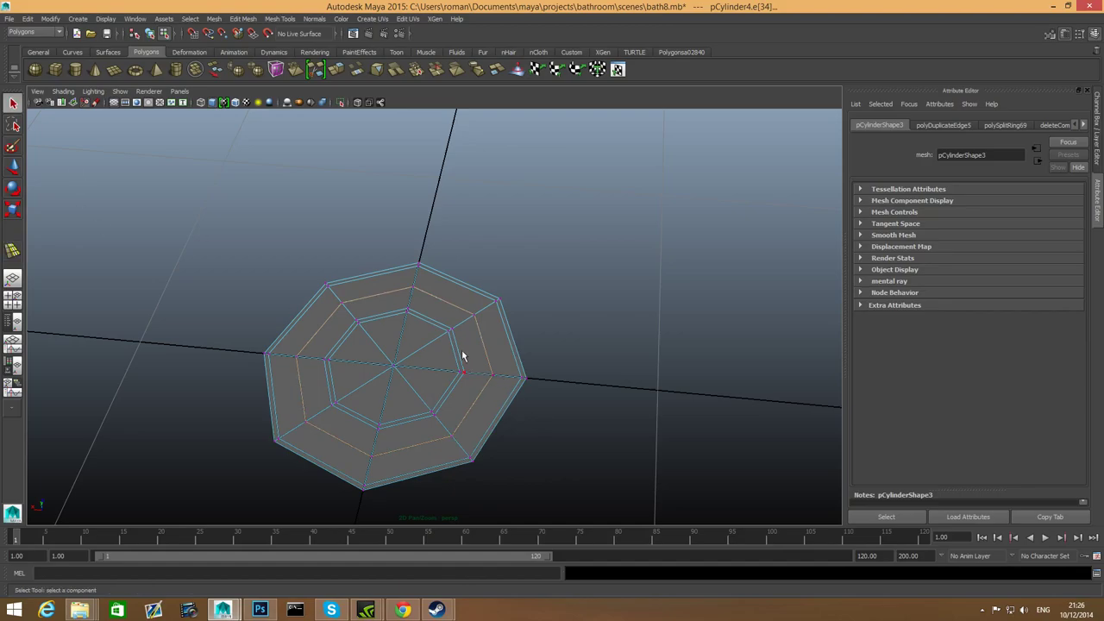
pyautogui.click(494, 380)
pyautogui.moveTo(496, 383)
pyautogui.keyDown('alt'); pyautogui.mouseDown()
pyautogui.moveTo(485, 368)
pyautogui.moveTo(503, 374)
pyautogui.moveTo(483, 385)
pyautogui.moveTo(515, 399)
pyautogui.mouseUp(); pyautogui.keyUp('alt')
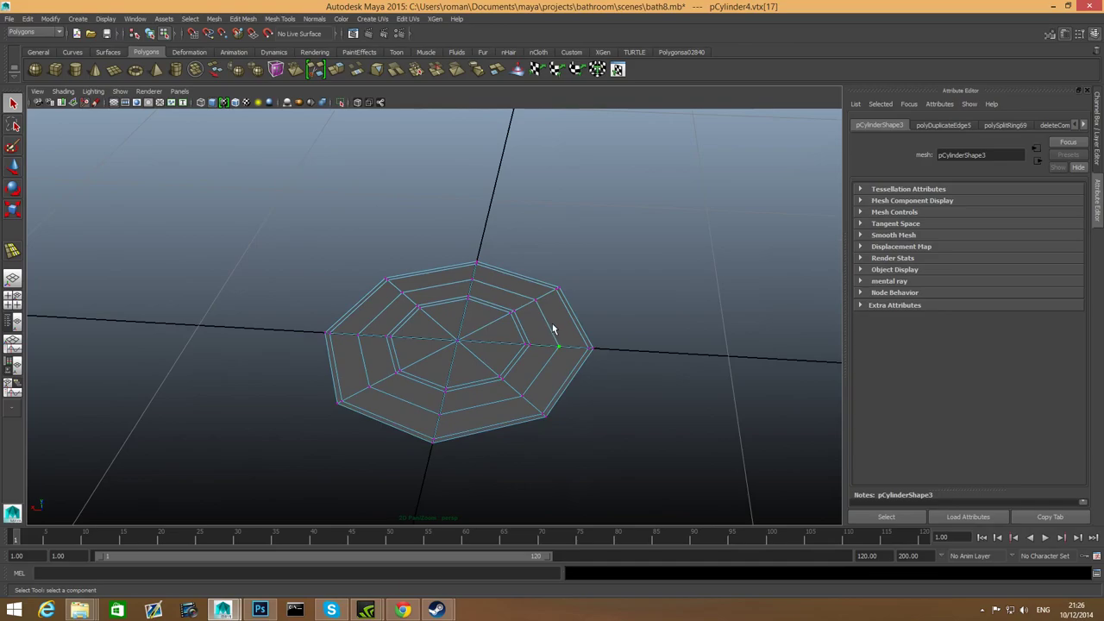
pyautogui.moveTo(554, 329)
pyautogui.keyDown('alt'); pyautogui.mouseDown()
pyautogui.moveTo(527, 342)
pyautogui.moveTo(453, 337)
pyautogui.mouseUp(); pyautogui.keyUp('alt')
pyautogui.keyDown('alt'); pyautogui.moveTo(454, 337); pyautogui.dragTo(583, 371, button='right'); pyautogui.keyUp('alt')
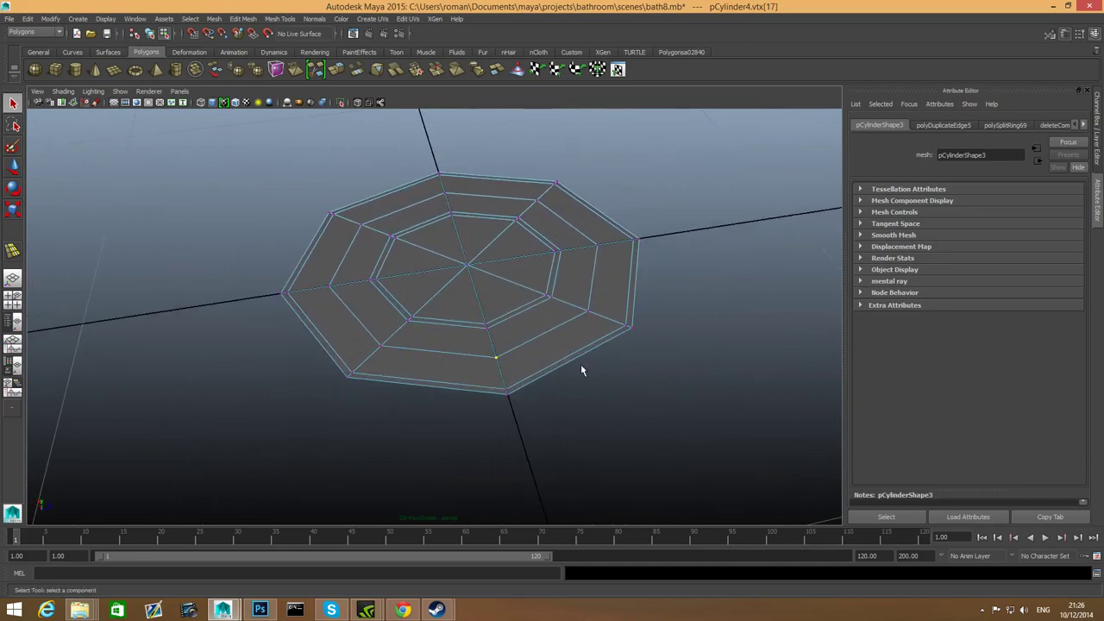
pyautogui.moveTo(582, 371)
pyautogui.keyDown('alt'); pyautogui.mouseDown()
pyautogui.moveTo(526, 365)
pyautogui.moveTo(572, 359)
pyautogui.moveTo(540, 380)
pyautogui.moveTo(438, 401)
pyautogui.moveTo(481, 365)
pyautogui.moveTo(495, 385)
pyautogui.mouseUp(); pyautogui.keyUp('alt')
pyautogui.click(497, 381)
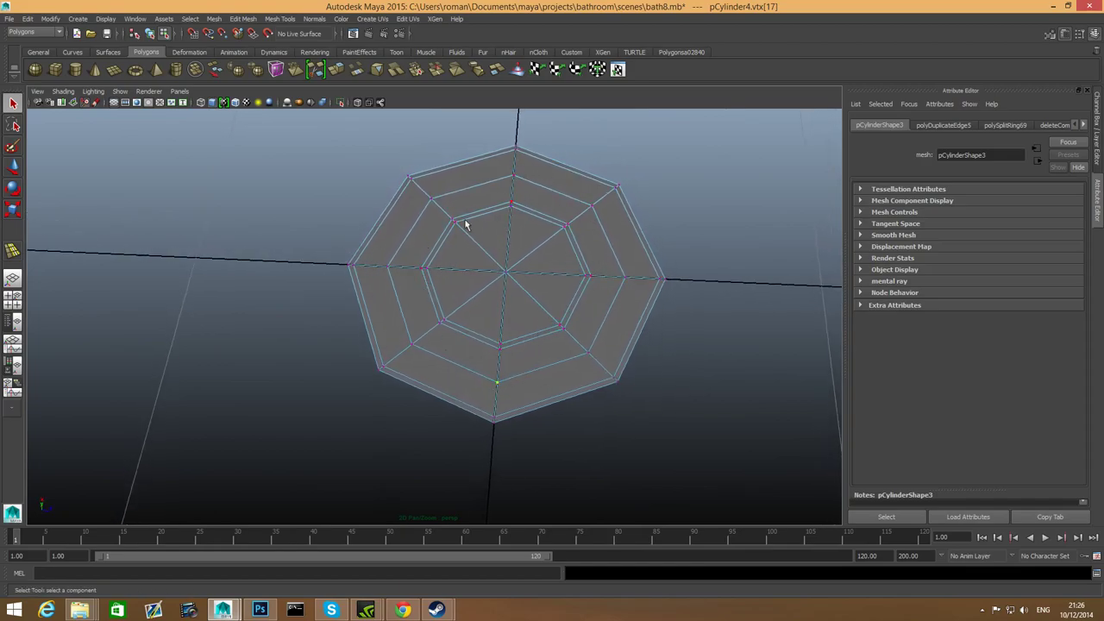
pyautogui.moveTo(536, 315)
pyautogui.keyDown('alt'); pyautogui.mouseDown()
pyautogui.moveTo(537, 303)
pyautogui.moveTo(511, 297)
pyautogui.mouseUp(); pyautogui.keyUp('alt')
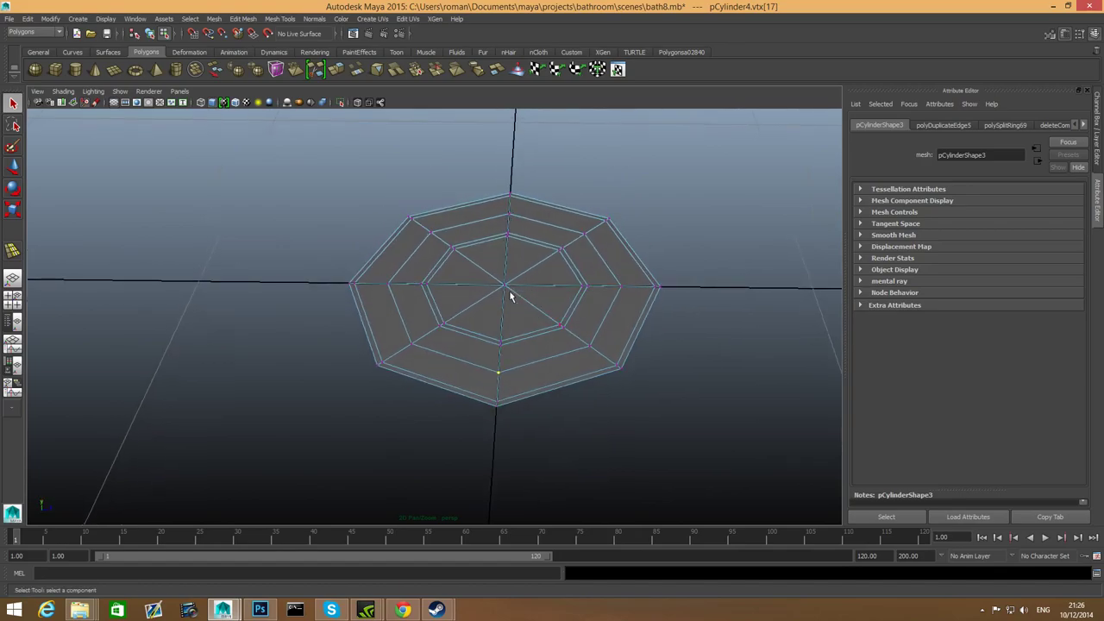
pyautogui.scroll(-3, 506, 320)
pyautogui.scroll(3, 503, 340)
pyautogui.keyDown('alt'); pyautogui.moveTo(503, 340); pyautogui.dragTo(502, 388); pyautogui.keyUp('alt')
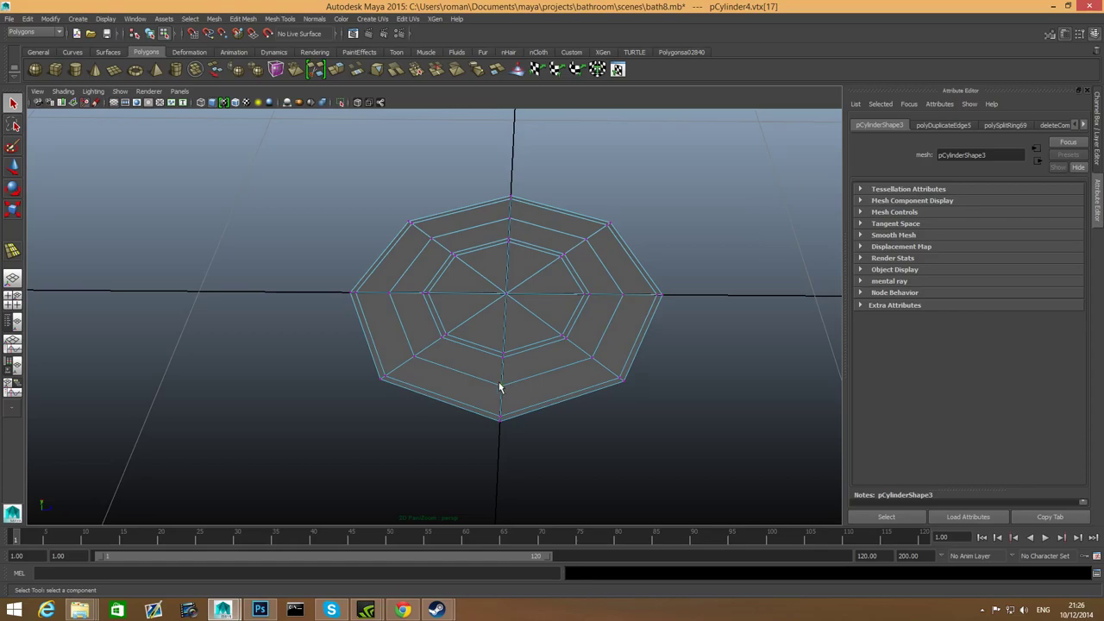
pyautogui.keyDown('shift'); pyautogui.click(588, 360); pyautogui.keyUp('shift')
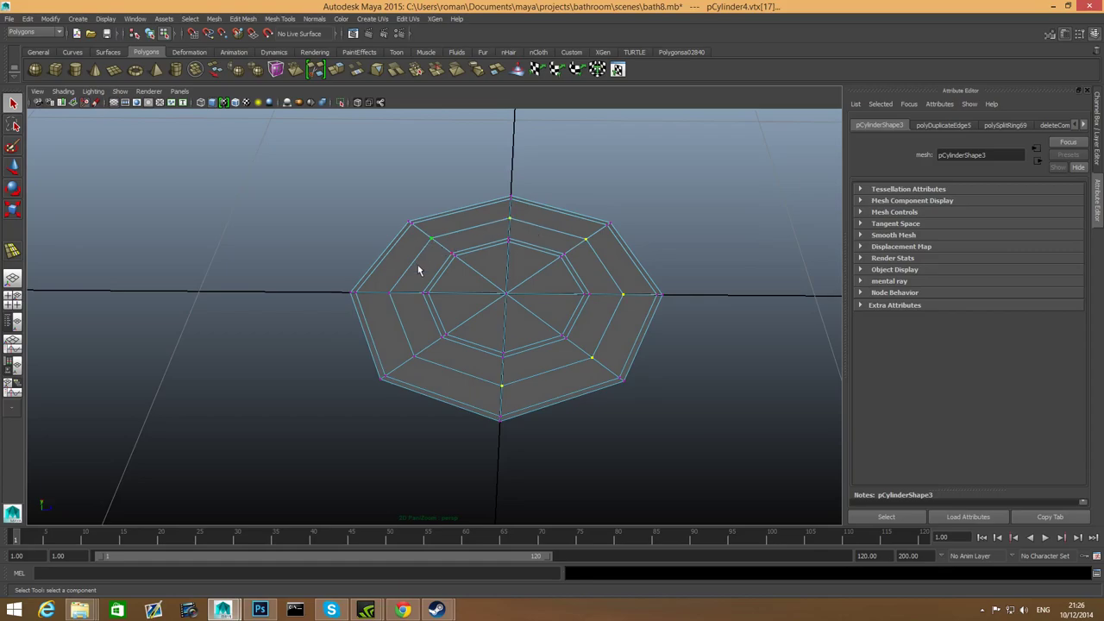
# - Add the last middle-ring vertex and chamfer all eight selected vertices
pyautogui.keyDown('shift'); pyautogui.click(415, 362); pyautogui.keyUp('shift')
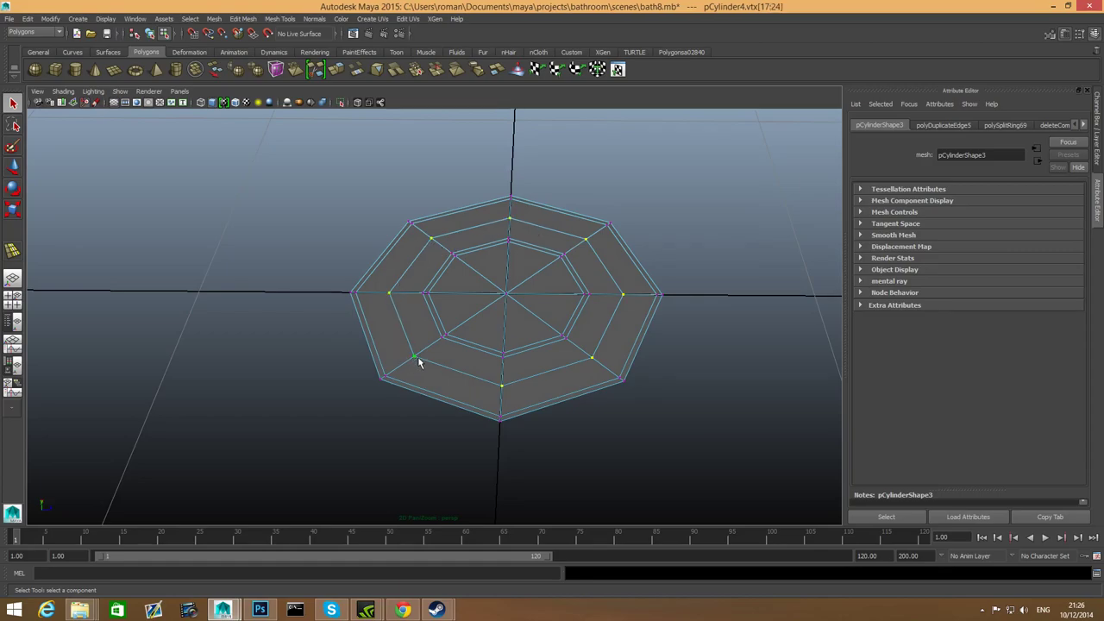
pyautogui.keyDown('shift'); pyautogui.moveTo(521, 369); pyautogui.dragTo(560, 365, button='right'); pyautogui.keyUp('shift')
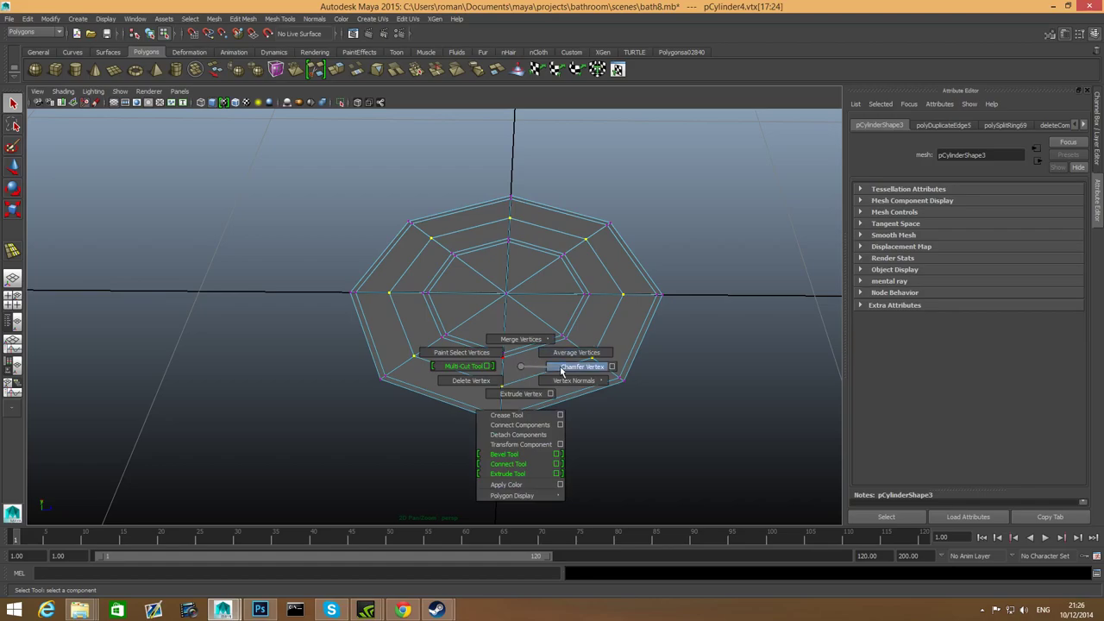
pyautogui.keyDown('alt'); pyautogui.moveTo(560, 369); pyautogui.dragTo(548, 411); pyautogui.keyUp('alt')
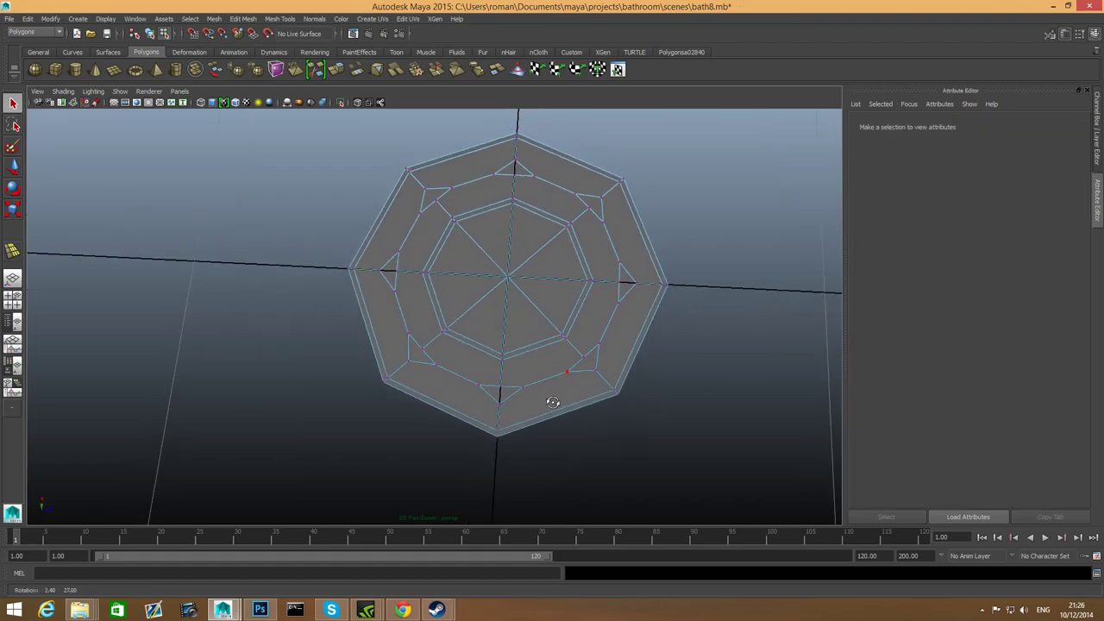
# - Select the new chamfer vertices around the ring and switch to the Scale tool
pyautogui.click(521, 167)
pyautogui.keyDown('shift'); pyautogui.click(596, 204); pyautogui.keyUp('shift')
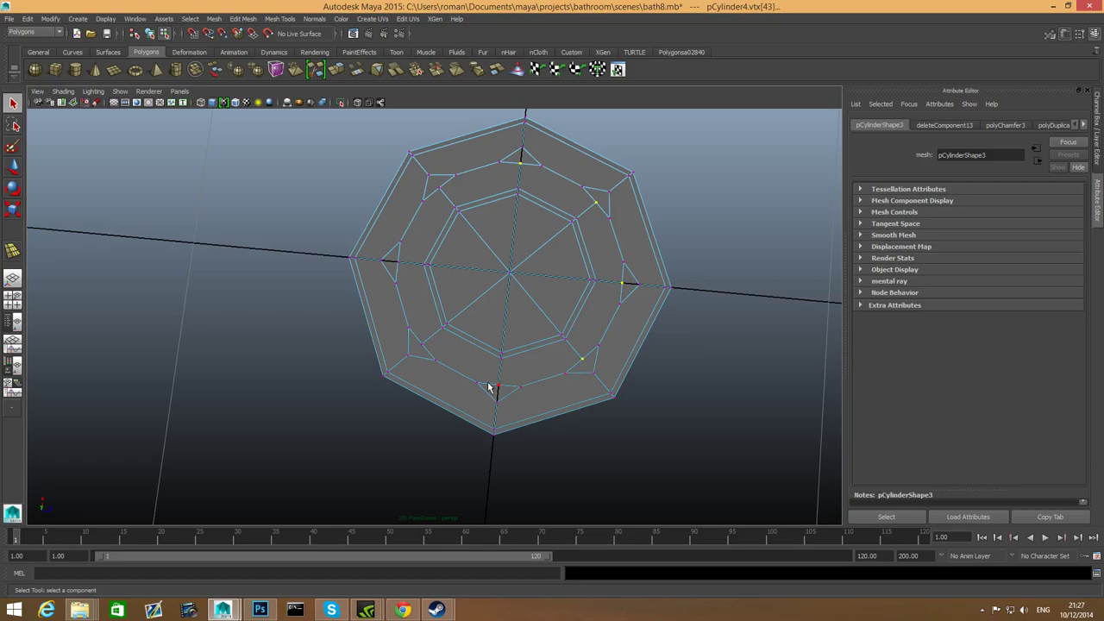
pyautogui.keyDown('shift'); pyautogui.click(422, 346); pyautogui.keyUp('shift')
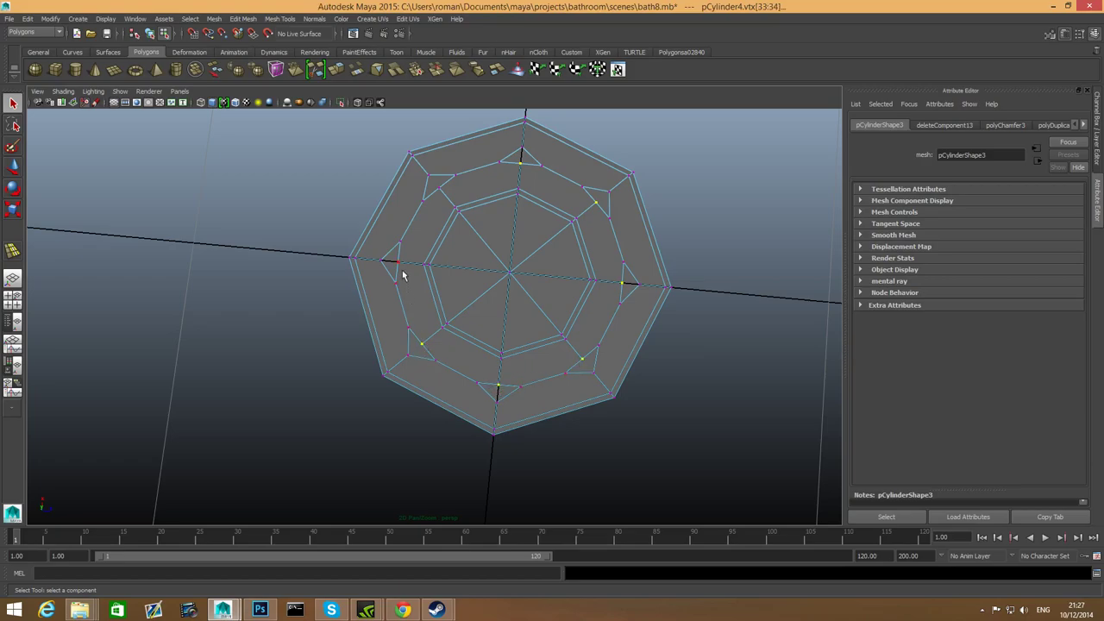
pyautogui.keyDown('shift'); pyautogui.click(397, 262); pyautogui.keyUp('shift')
pyautogui.moveTo(562, 296)
pyautogui.keyDown('alt'); pyautogui.mouseDown()
pyautogui.moveTo(508, 210)
pyautogui.moveTo(512, 192)
pyautogui.moveTo(557, 233)
pyautogui.moveTo(513, 293)
pyautogui.moveTo(495, 293)
pyautogui.moveTo(542, 323)
pyautogui.mouseUp(); pyautogui.keyUp('alt')
pyautogui.press('r')
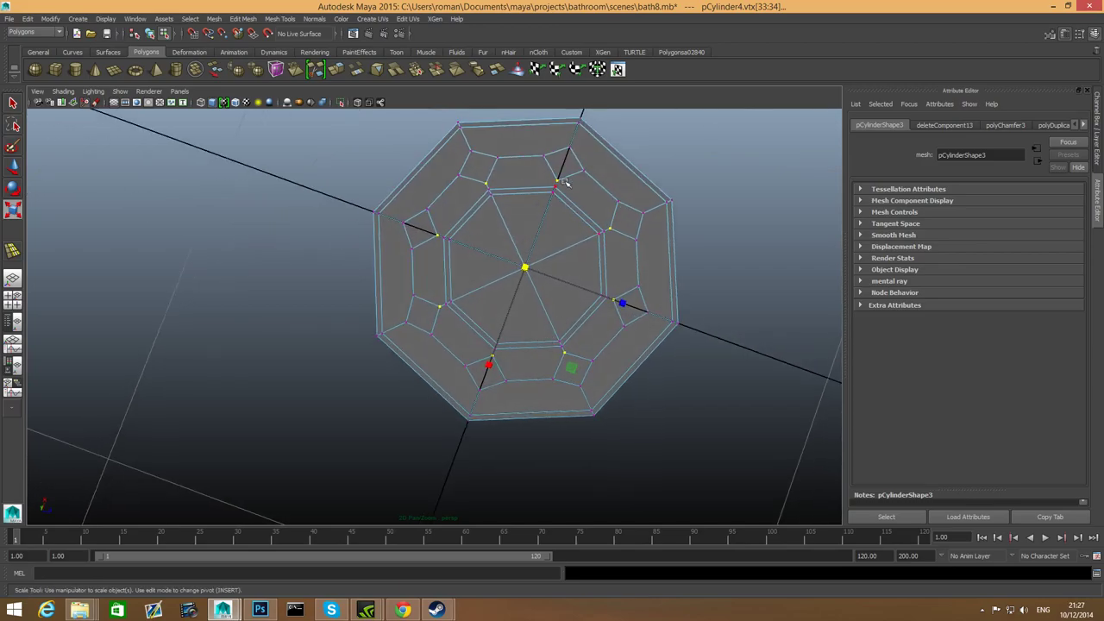
pyautogui.moveTo(529, 273); pyautogui.dragTo(526, 270)
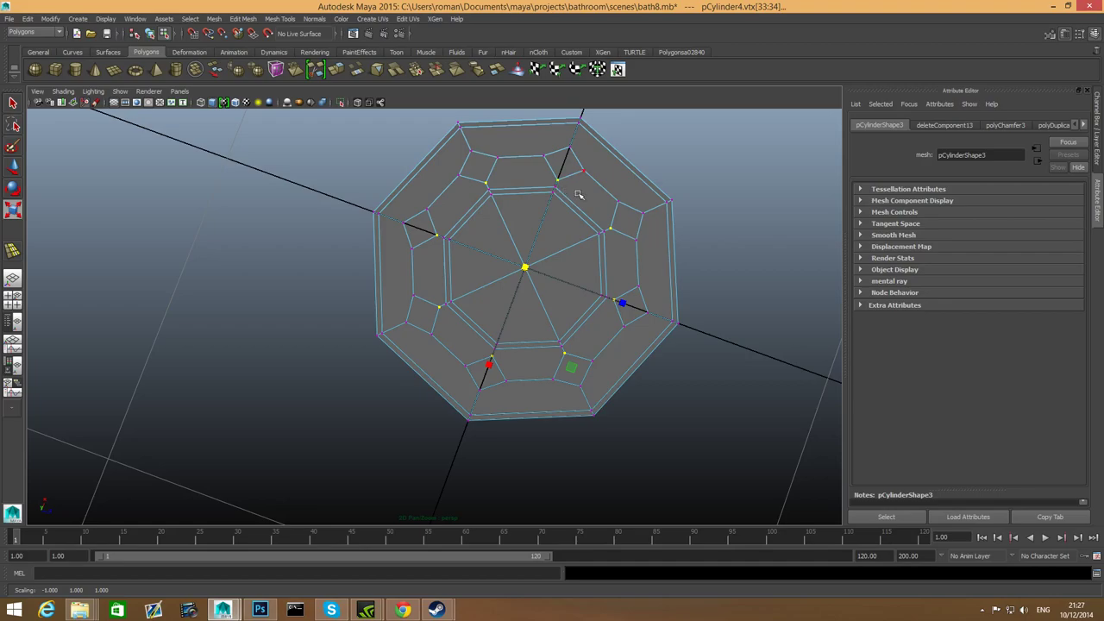
pyautogui.press('3')
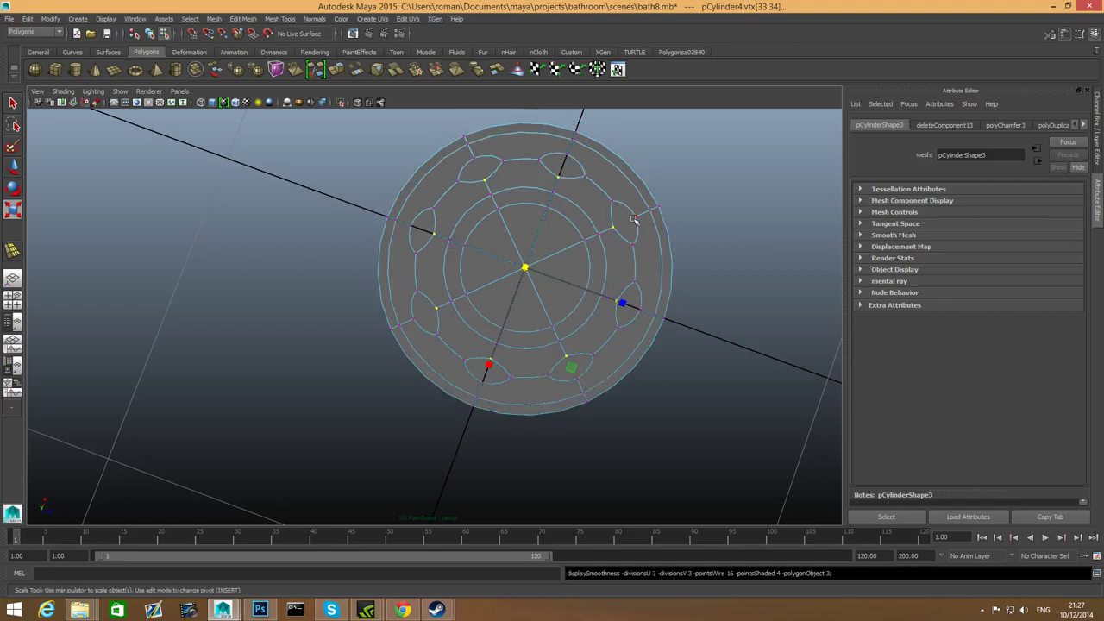
pyautogui.press('1')
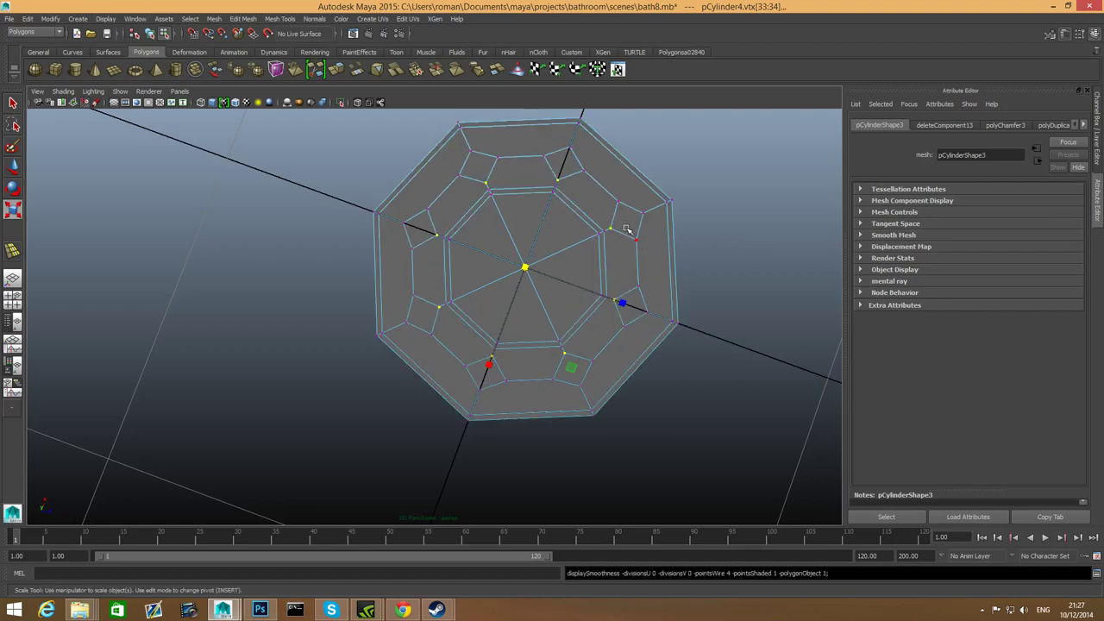
pyautogui.press('3')
pyautogui.press('1')
pyautogui.click(617, 201)
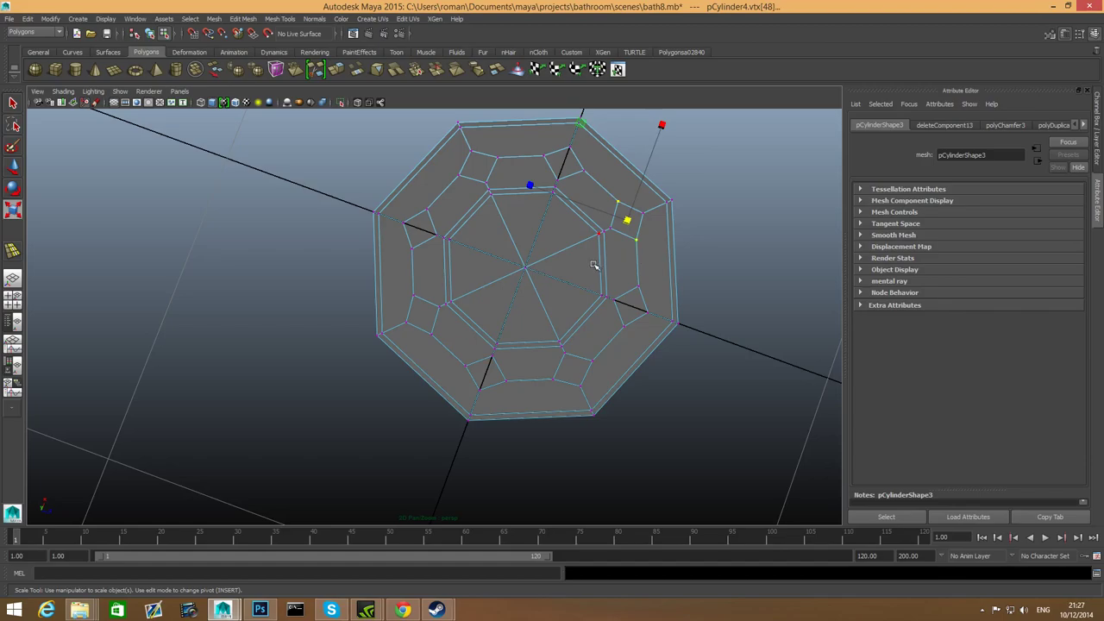
pyautogui.moveTo(599, 259)
pyautogui.keyDown('alt'); pyautogui.mouseDown()
pyautogui.moveTo(679, 254)
pyautogui.moveTo(571, 255)
pyautogui.moveTo(542, 231)
pyautogui.moveTo(535, 241)
pyautogui.mouseUp(); pyautogui.keyUp('alt')
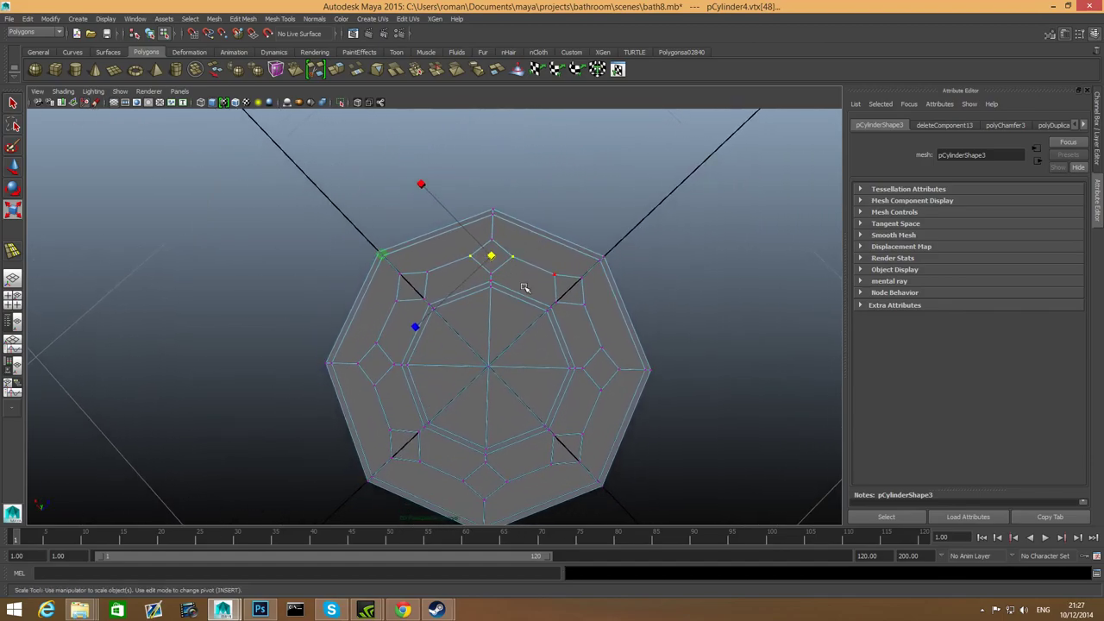
pyautogui.keyDown('alt'); pyautogui.moveTo(525, 287); pyautogui.dragTo(525, 268, button='middle'); pyautogui.keyUp('alt')
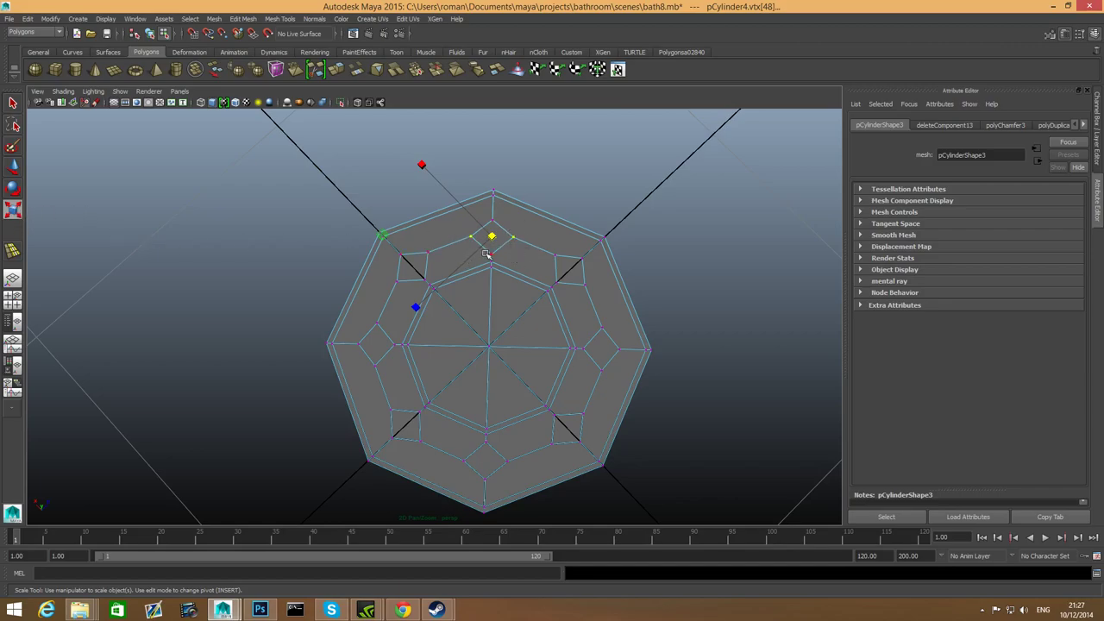
# - Set the Scale Tool's axis orientation to Normals average
pyautogui.doubleClick(12, 210)
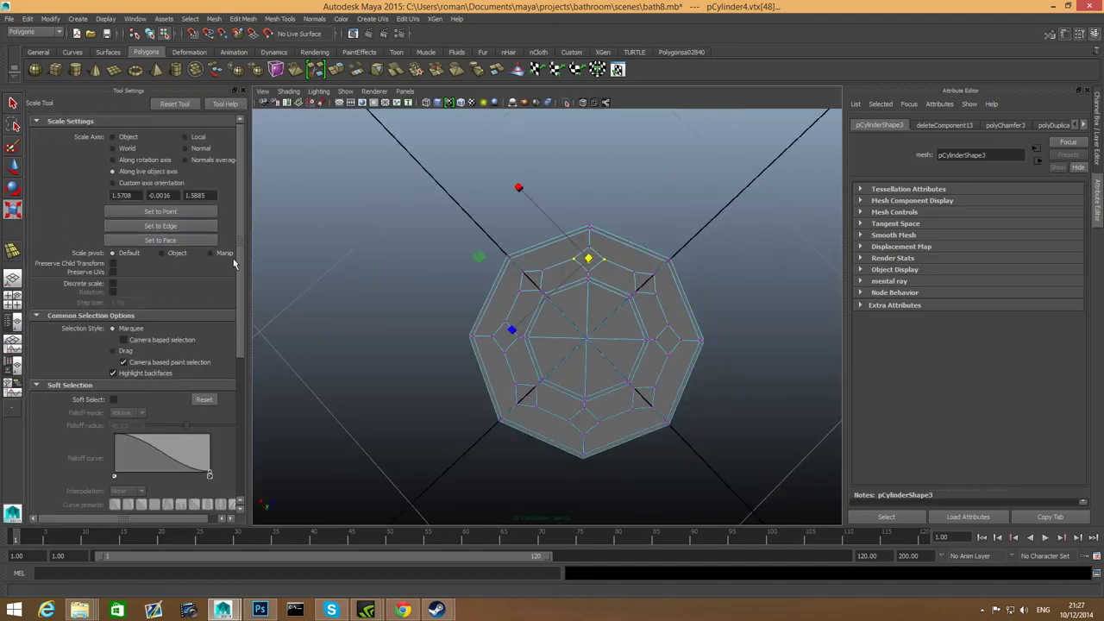
pyautogui.click(113, 148)
pyautogui.click(185, 150)
pyautogui.click(185, 161)
pyautogui.click(183, 138)
pyautogui.click(184, 161)
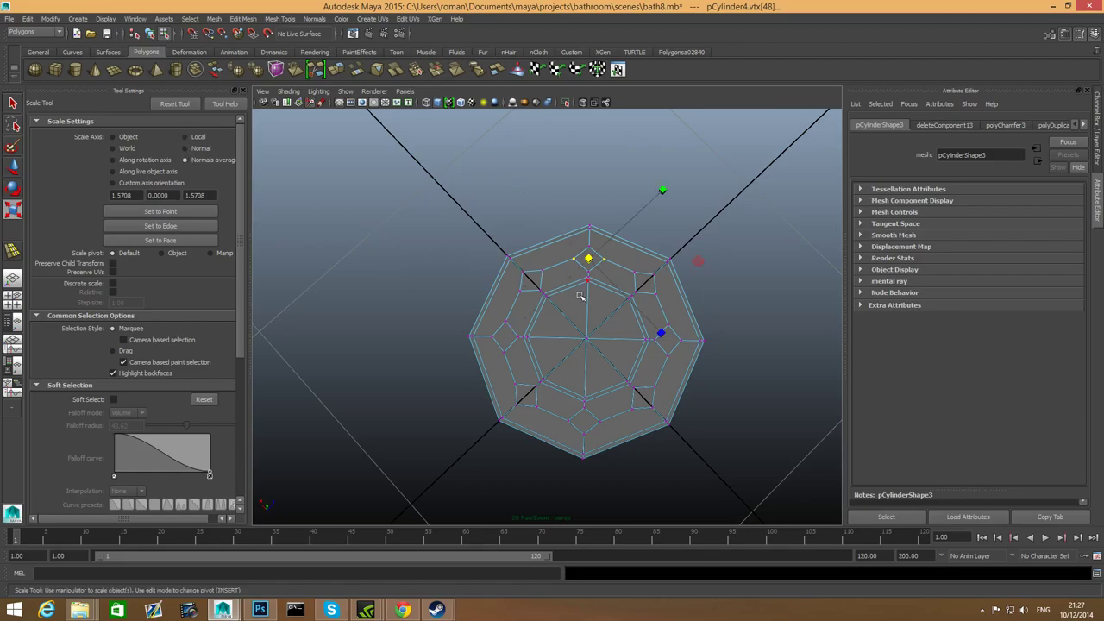
pyautogui.scroll(2, 581, 295)
pyautogui.scroll(2, 623, 360)
pyautogui.scroll(2, 562, 320)
pyautogui.scroll(2, 598, 322)
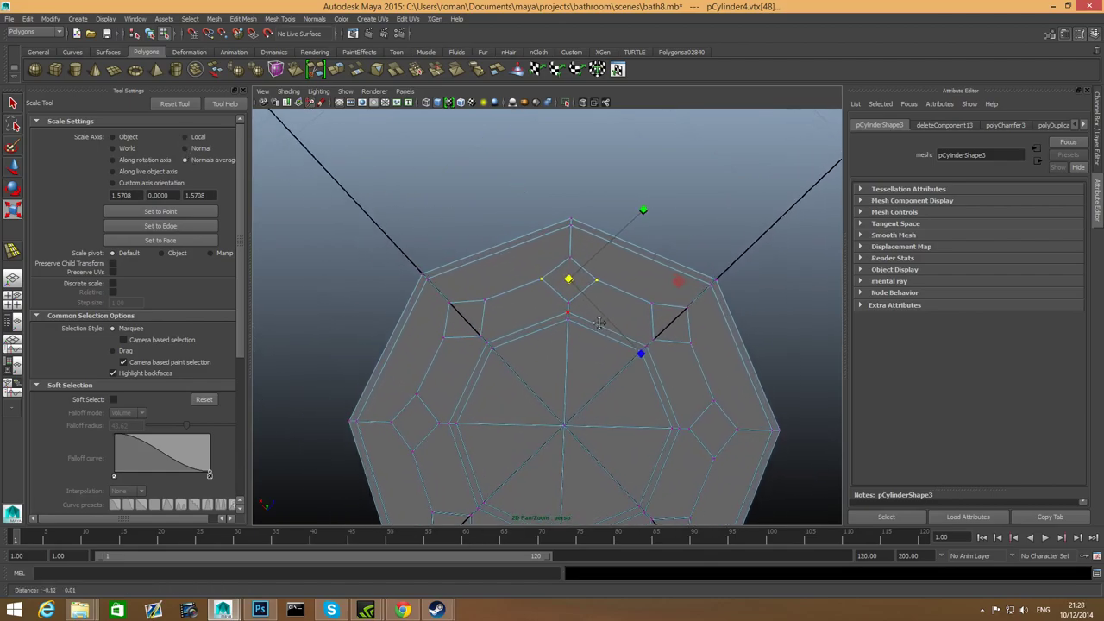
# - Pinch the top chamfered hole's vertices inward into a narrow sliver, checking the smooth preview
pyautogui.moveTo(569, 280); pyautogui.dragTo(565, 282)
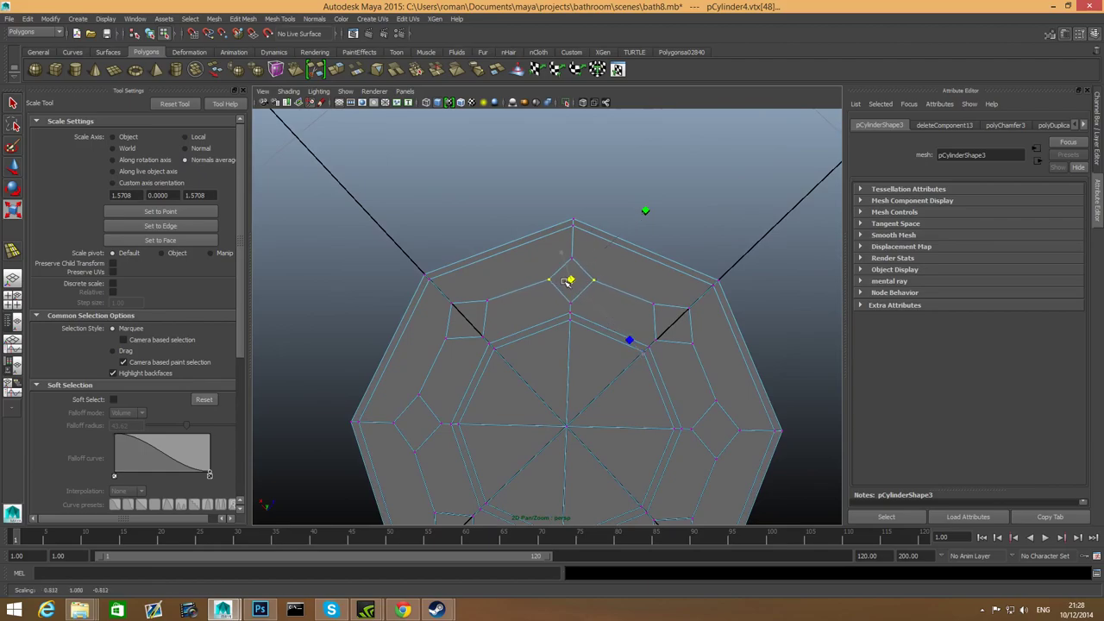
pyautogui.moveTo(594, 301)
pyautogui.keyDown('alt'); pyautogui.mouseDown()
pyautogui.moveTo(606, 319)
pyautogui.moveTo(544, 296)
pyautogui.mouseUp(); pyautogui.keyUp('alt')
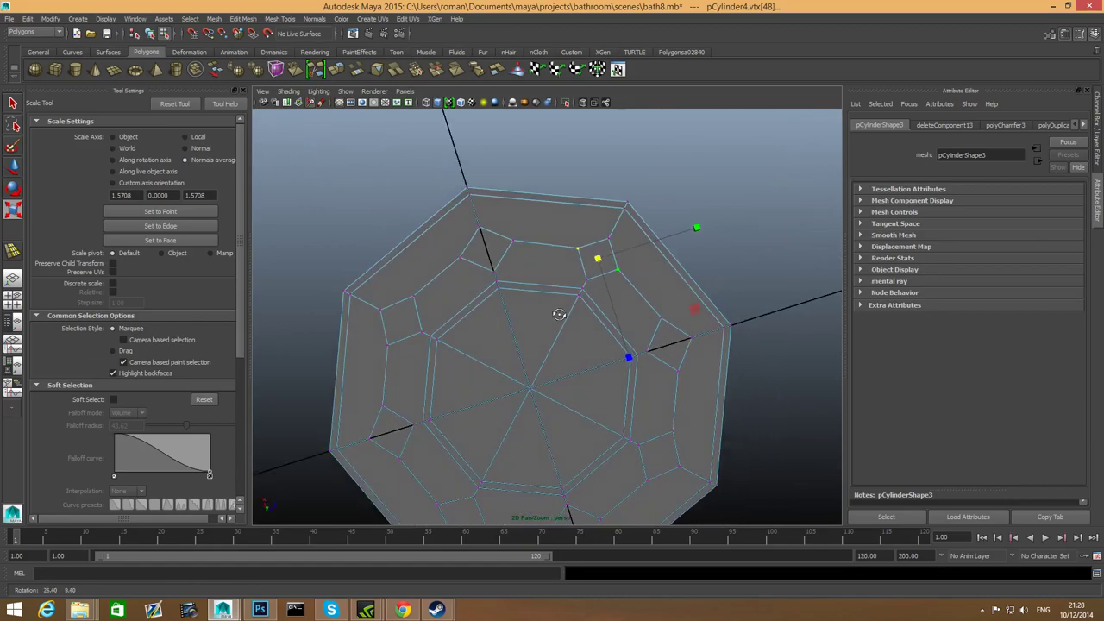
pyautogui.click(525, 230)
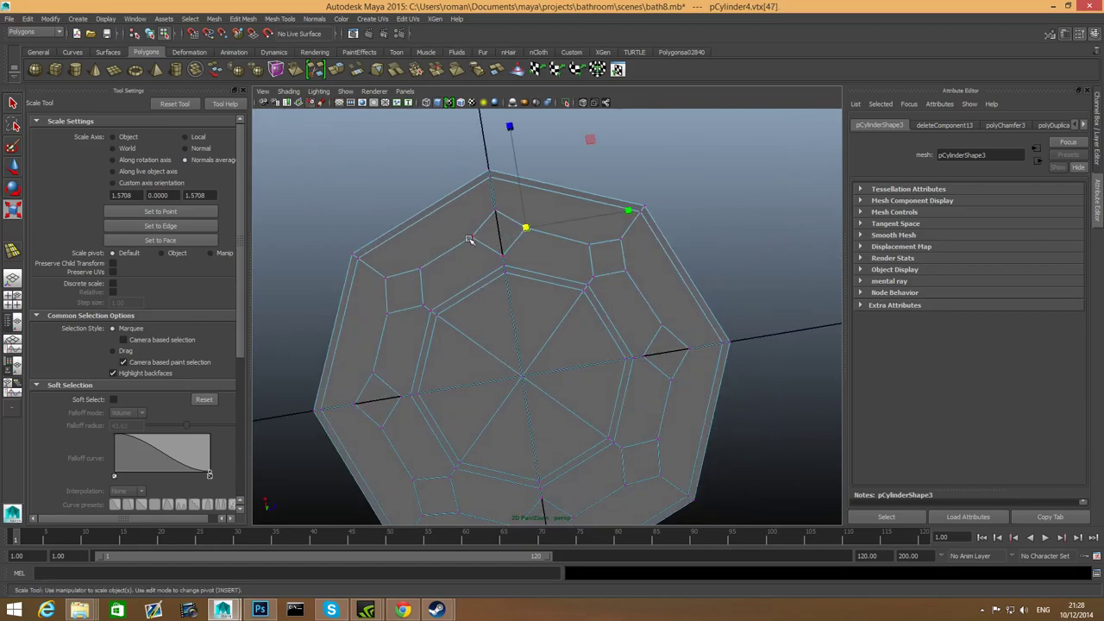
pyautogui.click(494, 233)
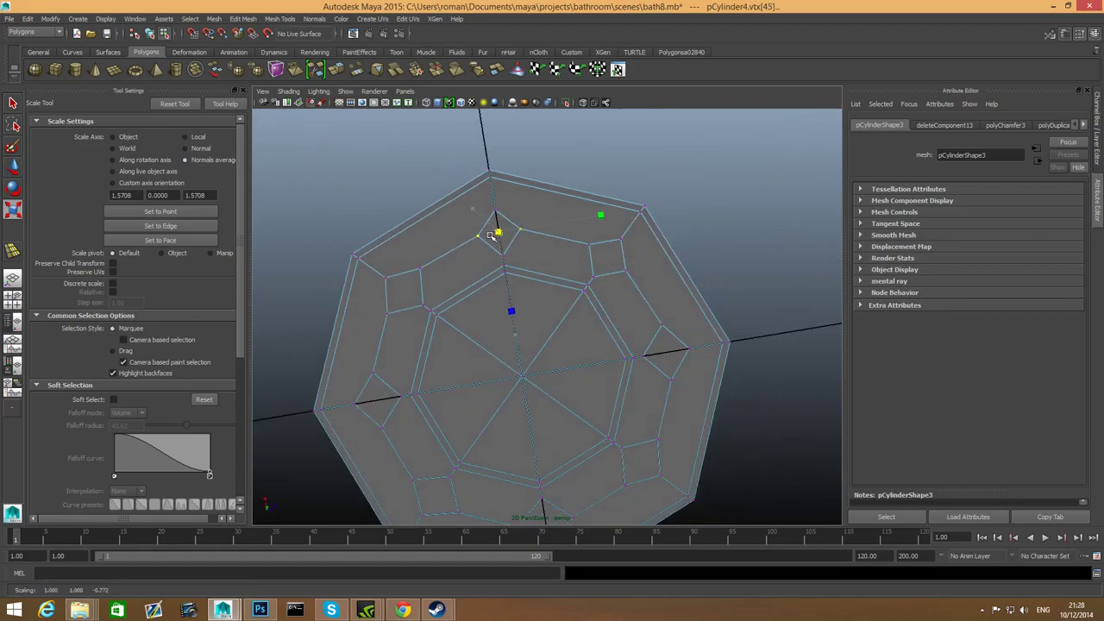
pyautogui.press('3')
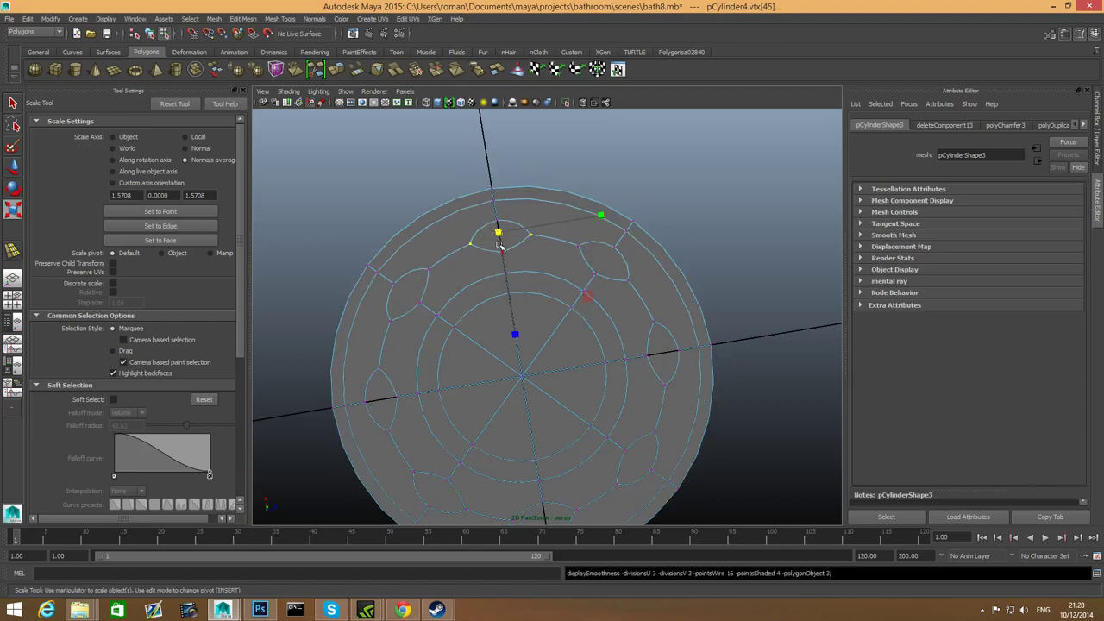
pyautogui.moveTo(498, 234); pyautogui.dragTo(467, 239)
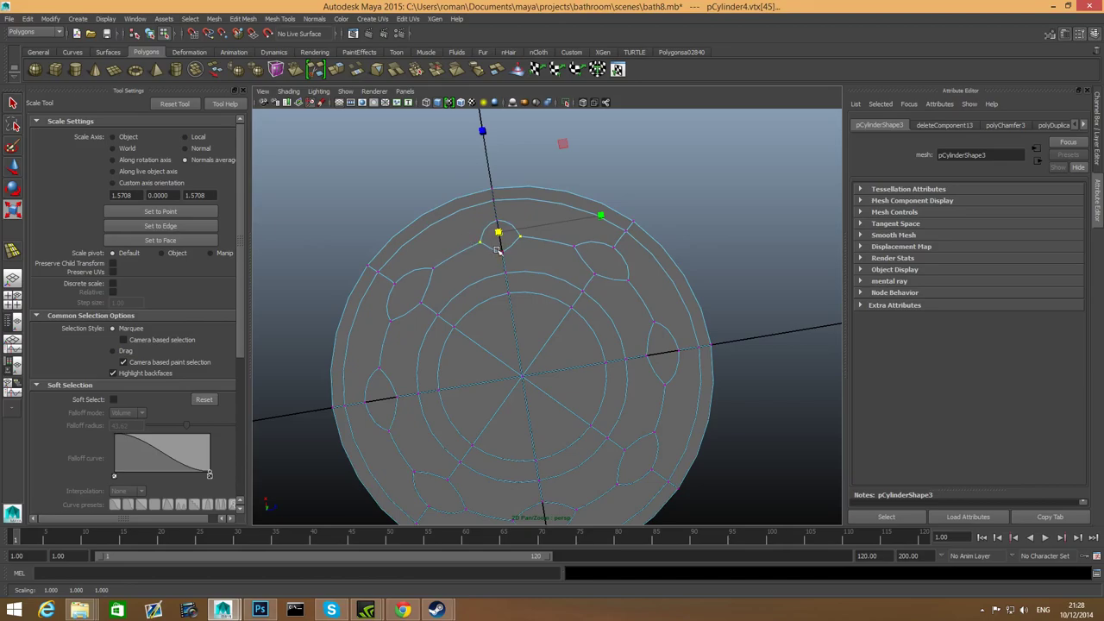
# - Undo the last scaling, then pinch the next chamfered hole's vertex pair inward
pyautogui.press('1')
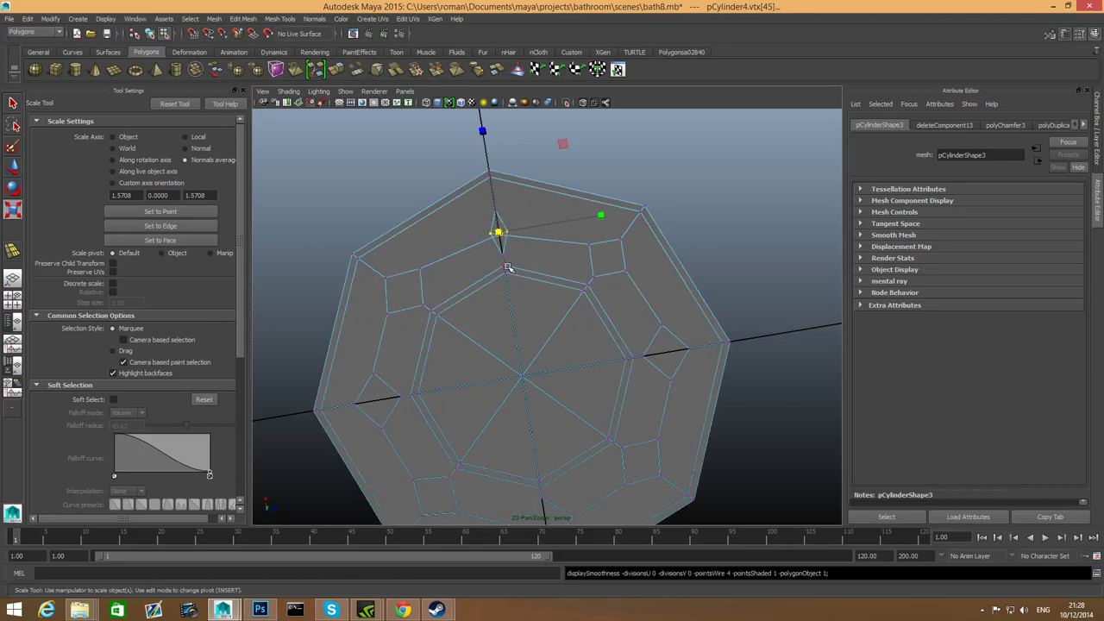
pyautogui.hotkey('ctrl', 'z')
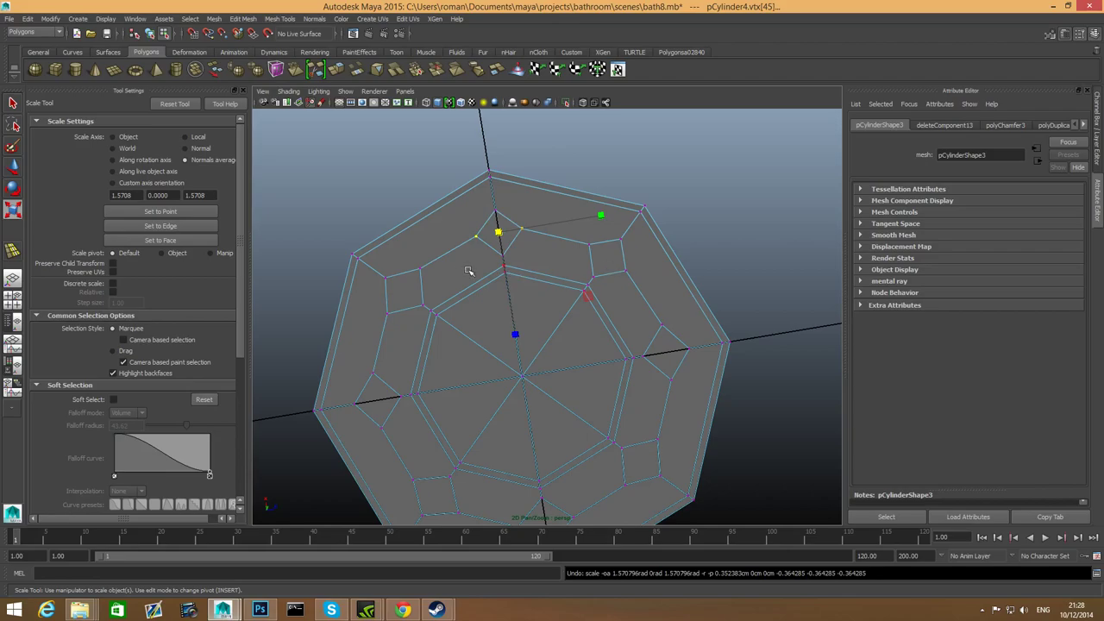
pyautogui.moveTo(468, 271)
pyautogui.keyDown('alt'); pyautogui.mouseDown()
pyautogui.moveTo(412, 303)
pyautogui.moveTo(523, 228)
pyautogui.mouseUp(); pyautogui.keyUp('alt')
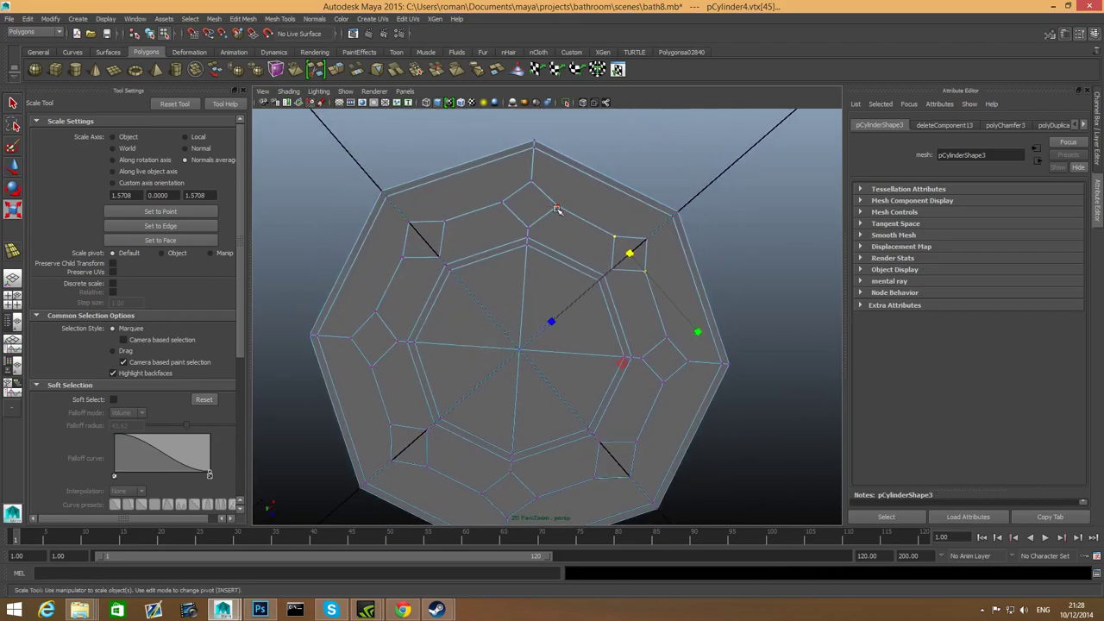
pyautogui.click(529, 212)
pyautogui.click(533, 220)
pyautogui.moveTo(529, 204); pyautogui.dragTo(506, 162)
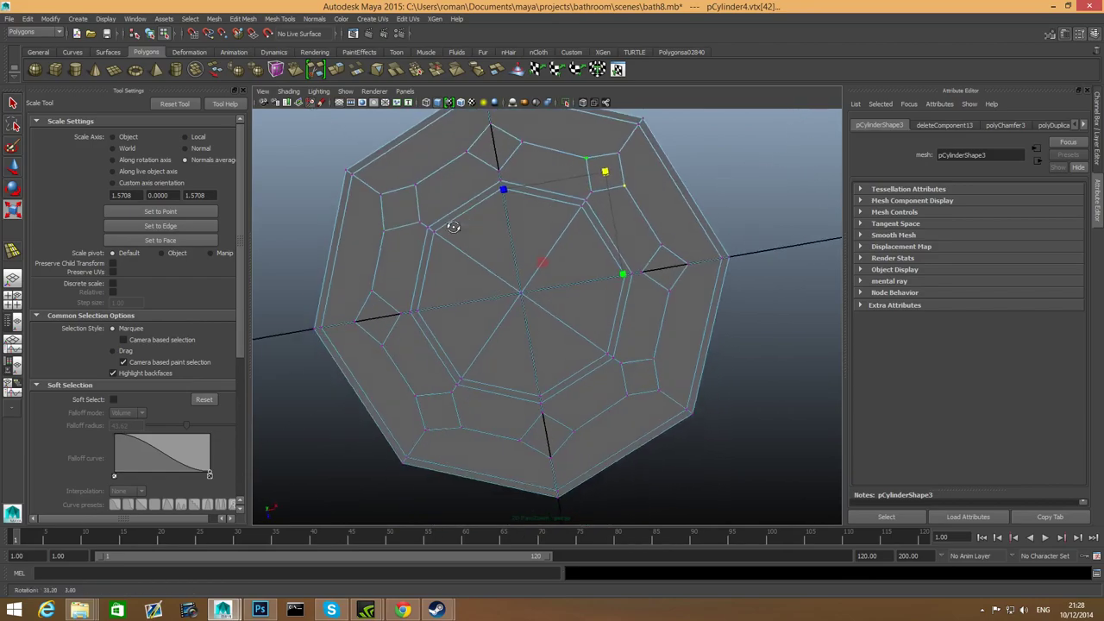
# - Pinch another hole's vertex pair inward and pick the top hole's vertices
pyautogui.click(521, 144)
pyautogui.click(494, 147)
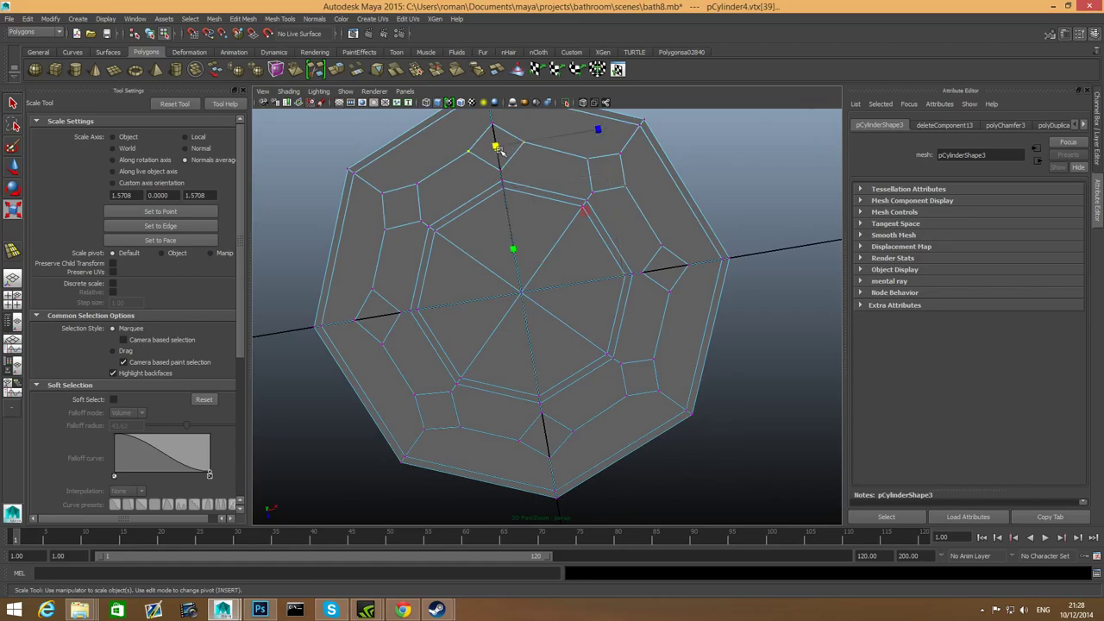
pyautogui.moveTo(494, 147); pyautogui.dragTo(495, 147)
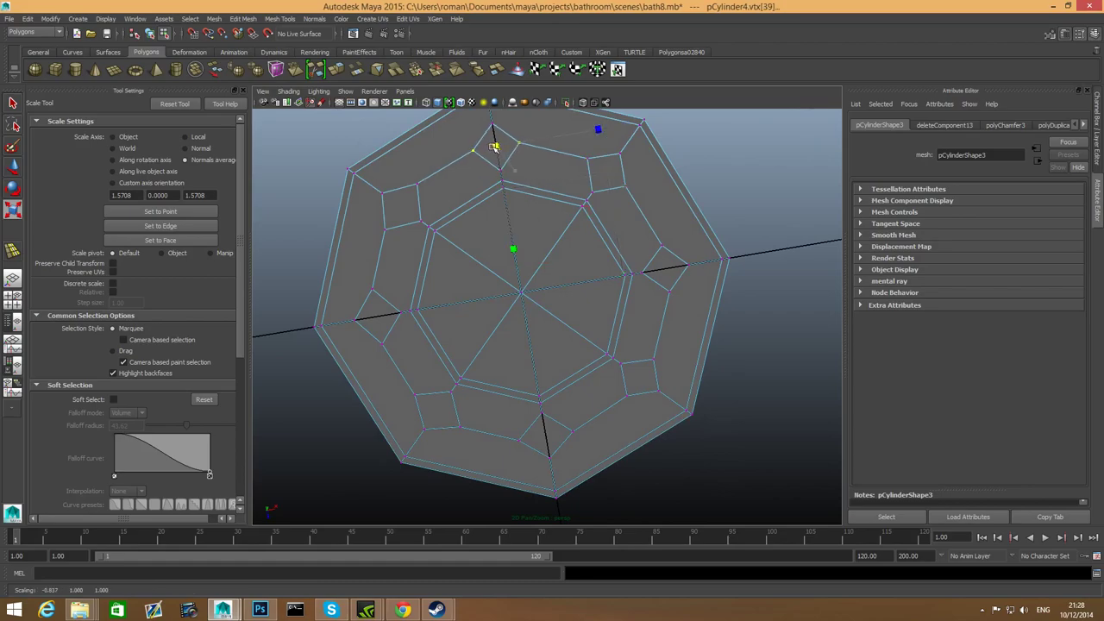
pyautogui.moveTo(538, 178)
pyautogui.keyDown('alt'); pyautogui.mouseDown()
pyautogui.moveTo(608, 156)
pyautogui.moveTo(593, 237)
pyautogui.mouseUp(); pyautogui.keyUp('alt')
pyautogui.click(594, 218)
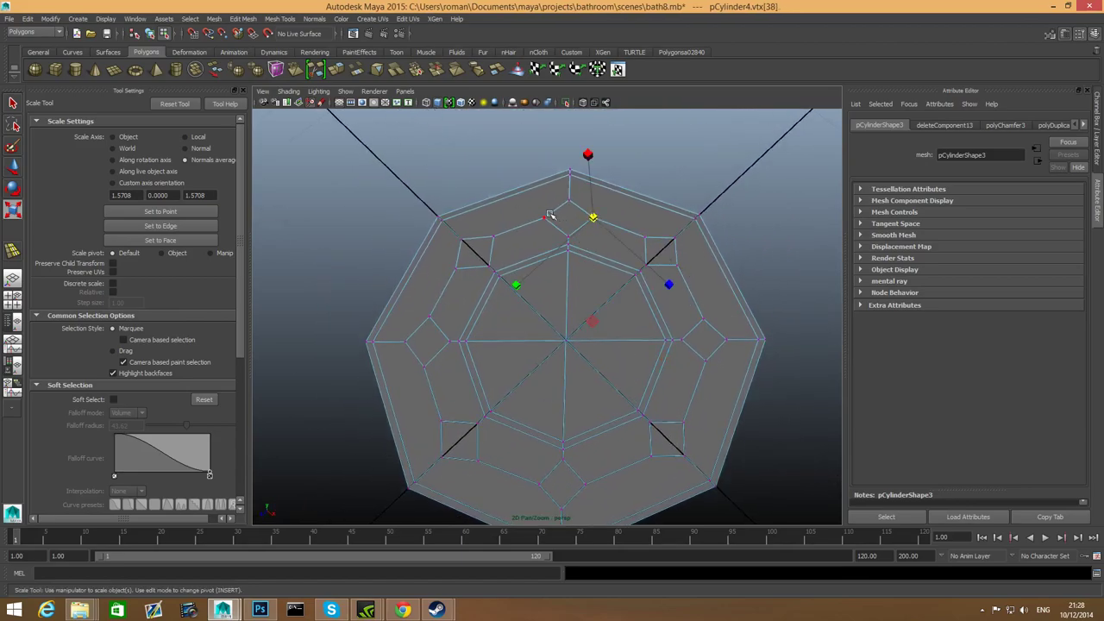
pyautogui.click(568, 218)
pyautogui.click(569, 218)
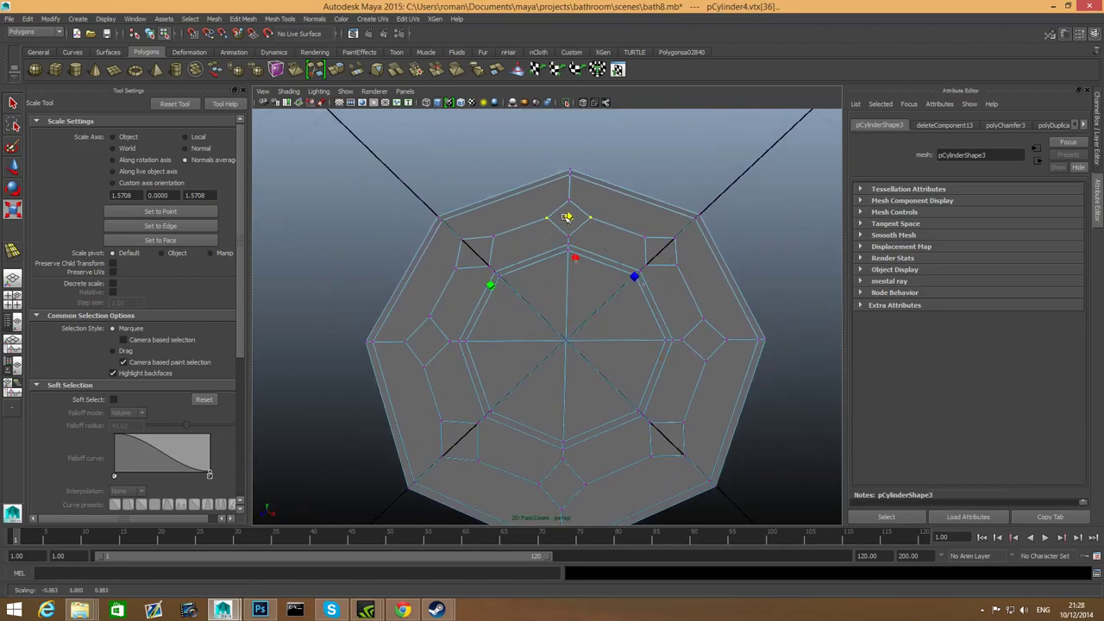
pyautogui.keyDown('alt'); pyautogui.moveTo(609, 267); pyautogui.dragTo(517, 279); pyautogui.keyUp('alt')
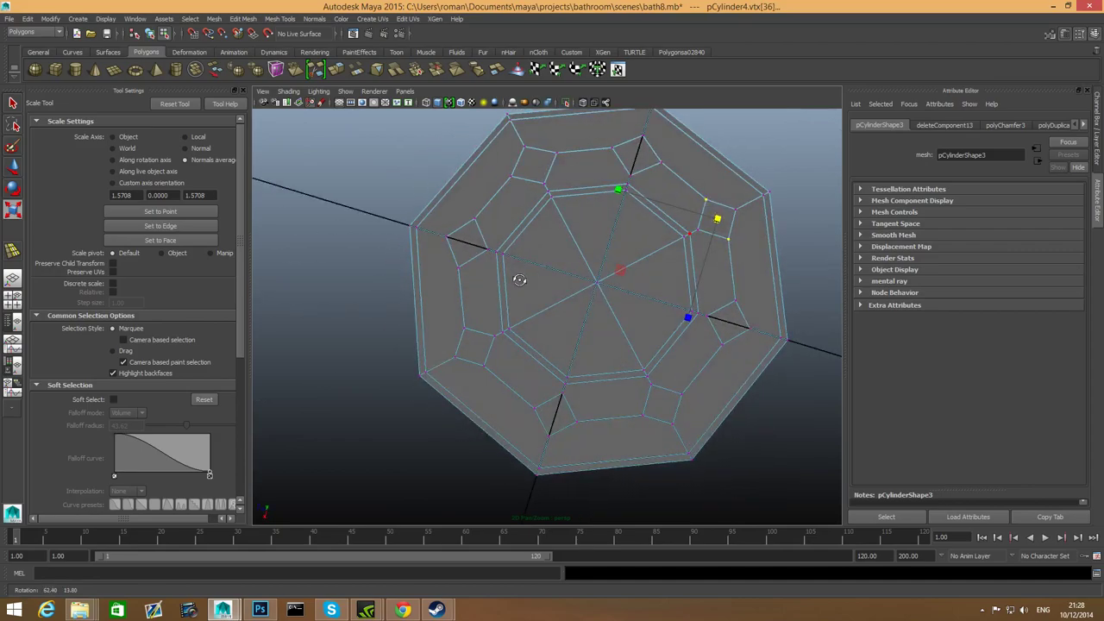
# - Scale the upper-right hole's two vertices closer together
pyautogui.click(661, 164)
pyautogui.press('q')
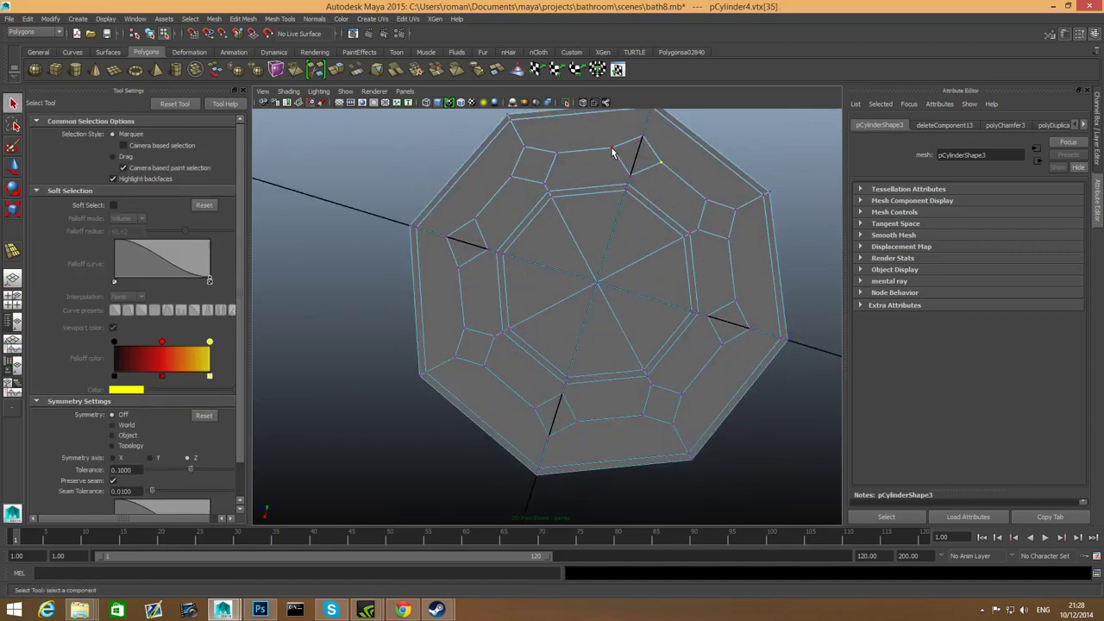
pyautogui.keyDown('shift'); pyautogui.click(610, 149); pyautogui.keyUp('shift')
pyautogui.press('r')
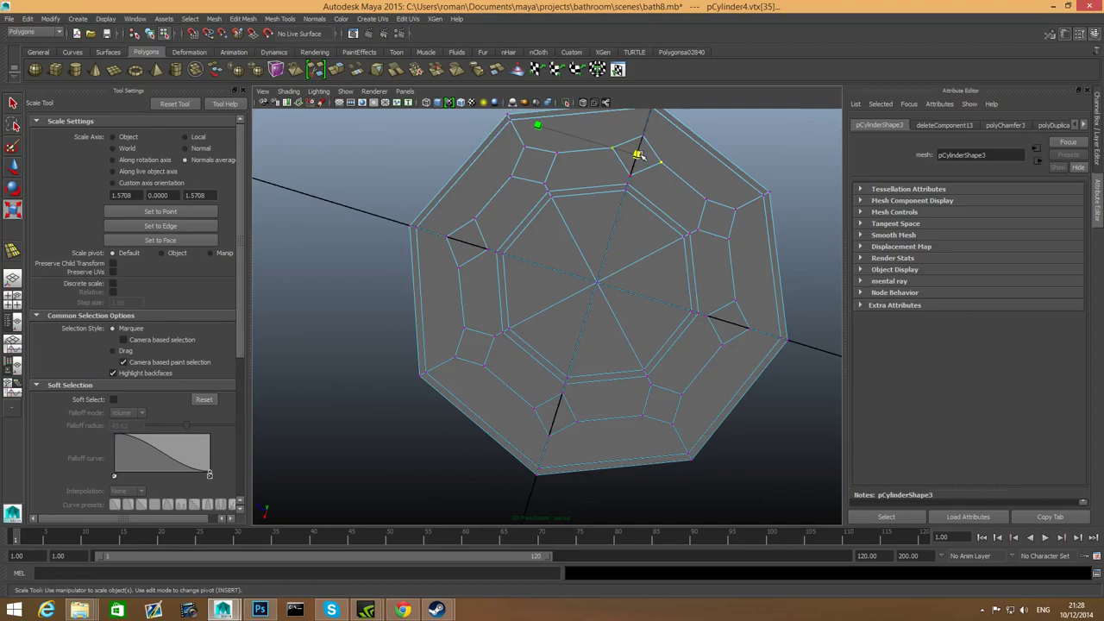
pyautogui.moveTo(636, 153); pyautogui.dragTo(595, 301)
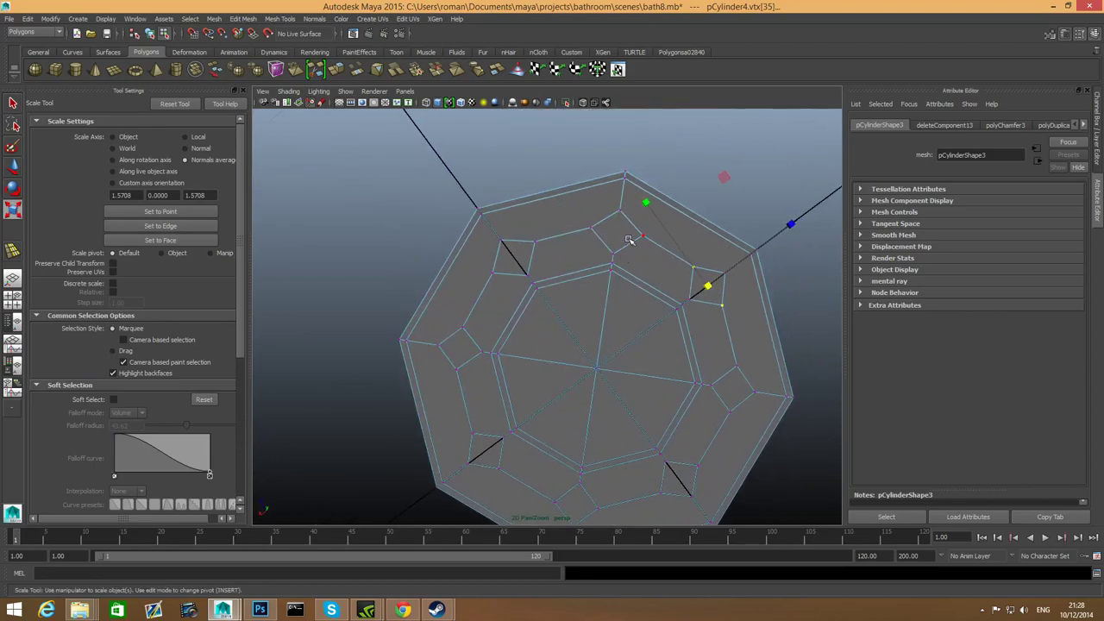
# - Scale the top corner notch's vertex pair closer together
pyautogui.click(642, 234)
pyautogui.keyDown('shift'); pyautogui.click(592, 229); pyautogui.keyUp('shift')
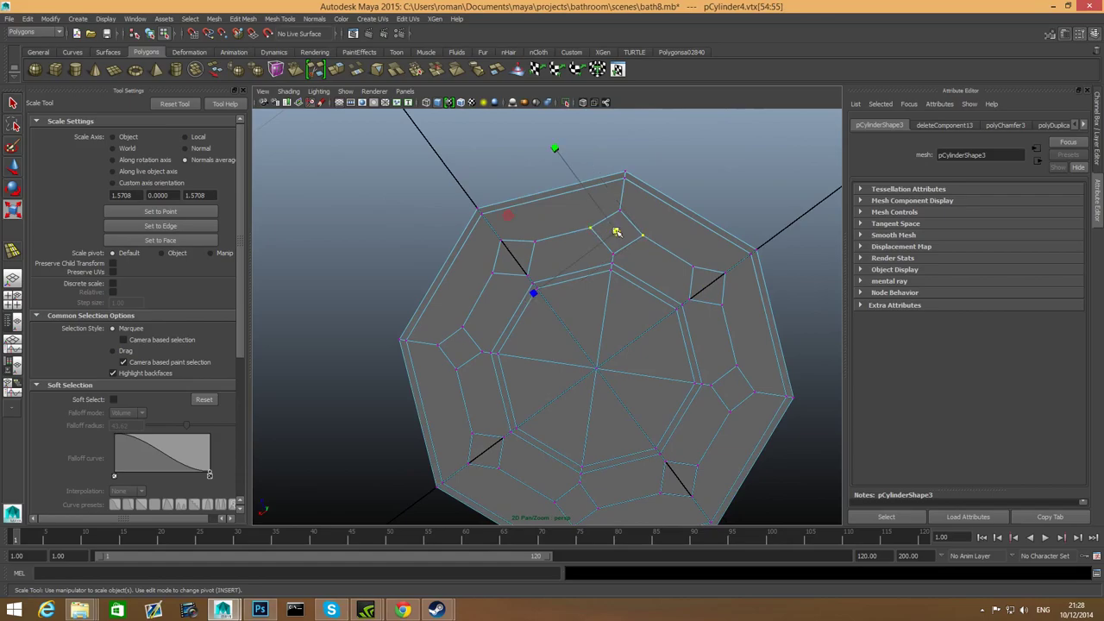
pyautogui.moveTo(656, 271)
pyautogui.keyDown('alt'); pyautogui.mouseDown()
pyautogui.moveTo(669, 274)
pyautogui.moveTo(605, 208)
pyautogui.mouseUp(); pyautogui.keyUp('alt')
pyautogui.click(604, 205)
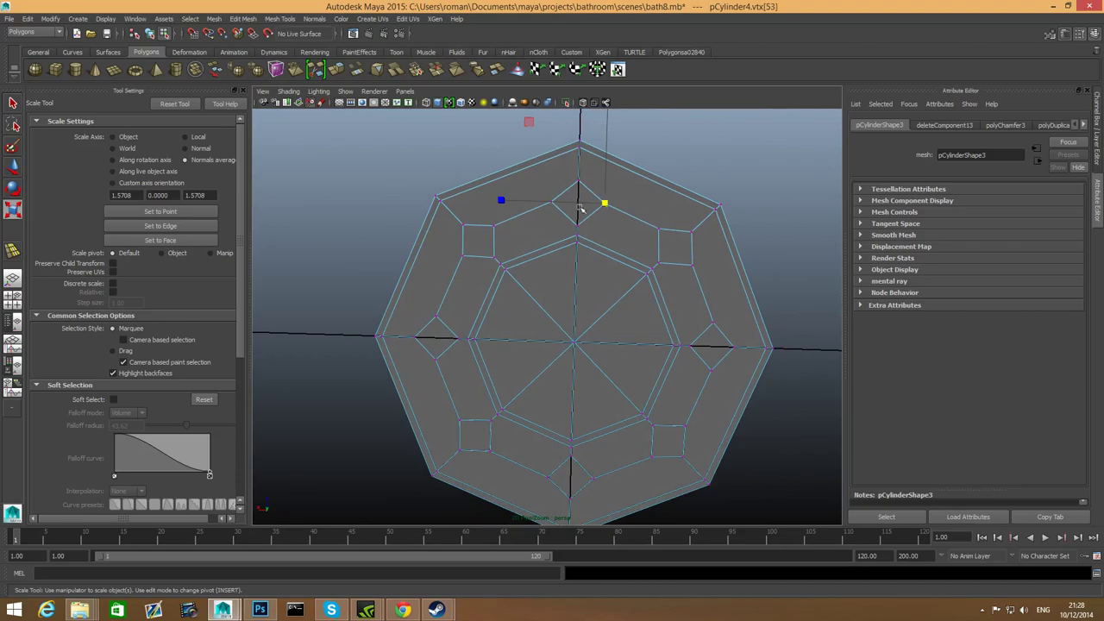
pyautogui.press('q')
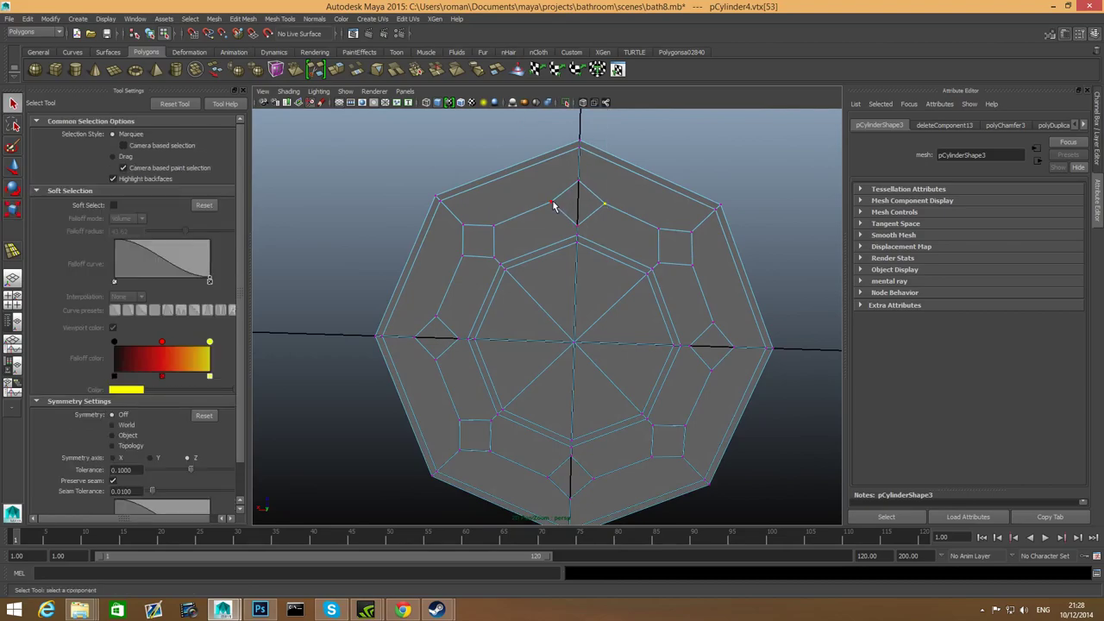
pyautogui.click(554, 206)
pyautogui.press('r')
pyautogui.moveTo(582, 204); pyautogui.dragTo(577, 204)
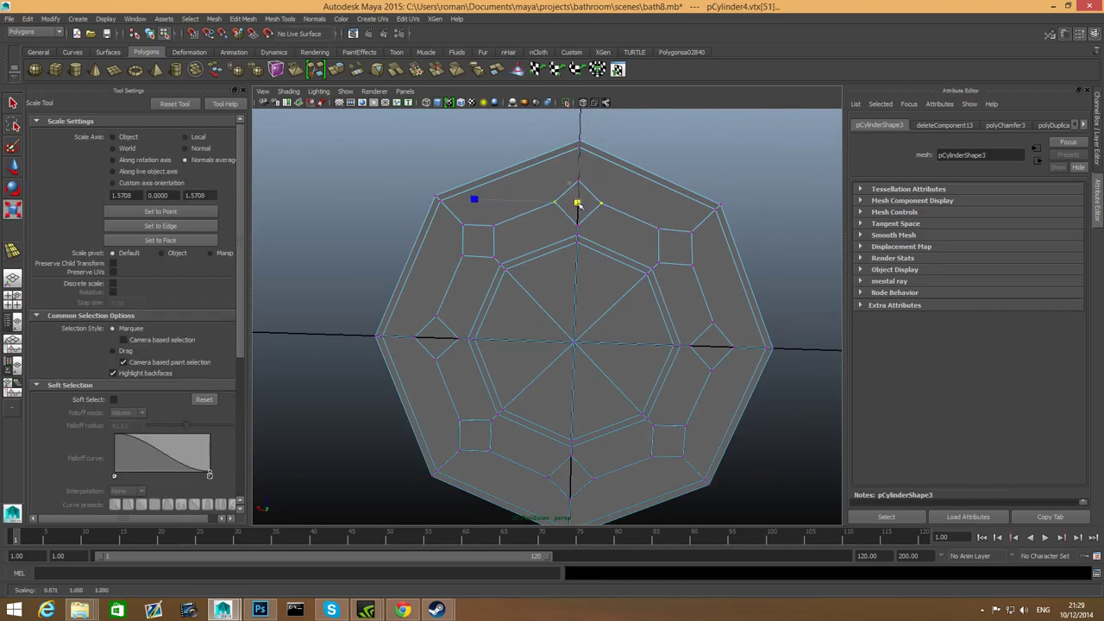
# - Tighten one more notch vertex pair, then check the smoothed preview
pyautogui.moveTo(636, 247)
pyautogui.keyDown('alt'); pyautogui.mouseDown()
pyautogui.moveTo(622, 250)
pyautogui.moveTo(658, 240)
pyautogui.moveTo(619, 232)
pyautogui.mouseUp(); pyautogui.keyUp('alt')
pyautogui.click(636, 212)
pyautogui.keyDown('shift'); pyautogui.click(642, 235); pyautogui.keyUp('shift')
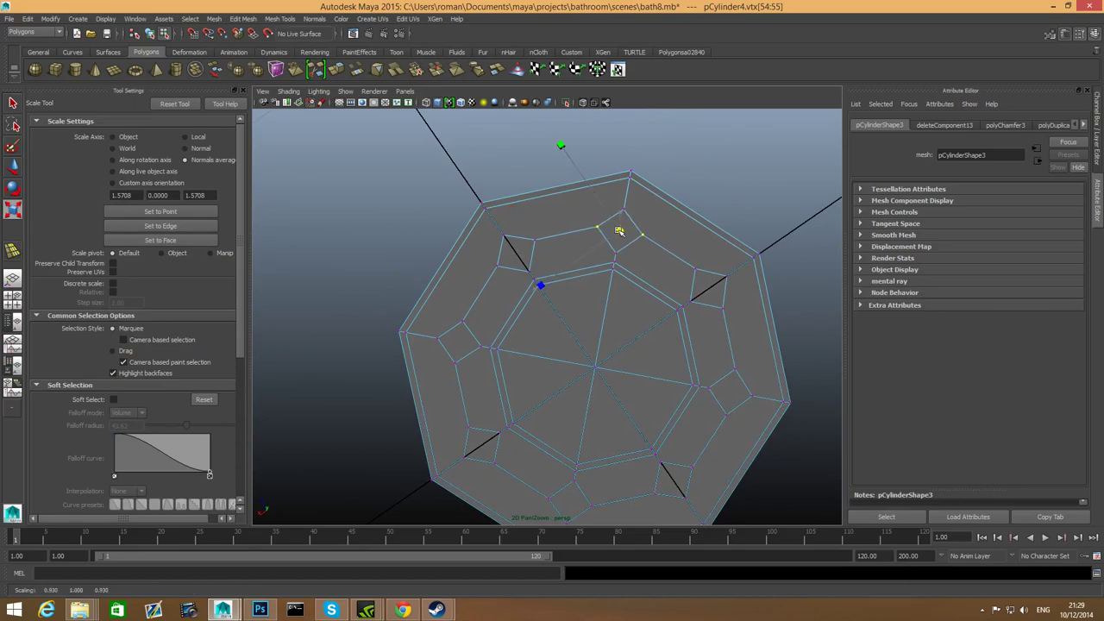
pyautogui.moveTo(619, 231)
pyautogui.keyDown('alt'); pyautogui.mouseDown()
pyautogui.moveTo(708, 261)
pyautogui.moveTo(672, 283)
pyautogui.moveTo(494, 286)
pyautogui.mouseUp(); pyautogui.keyUp('alt')
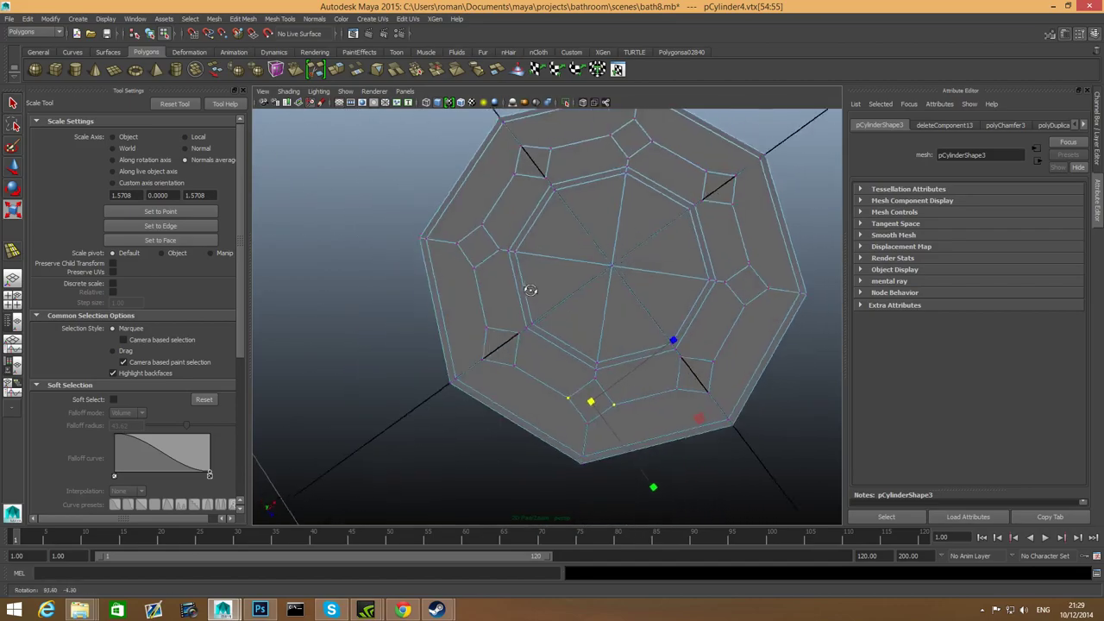
pyautogui.press('3')
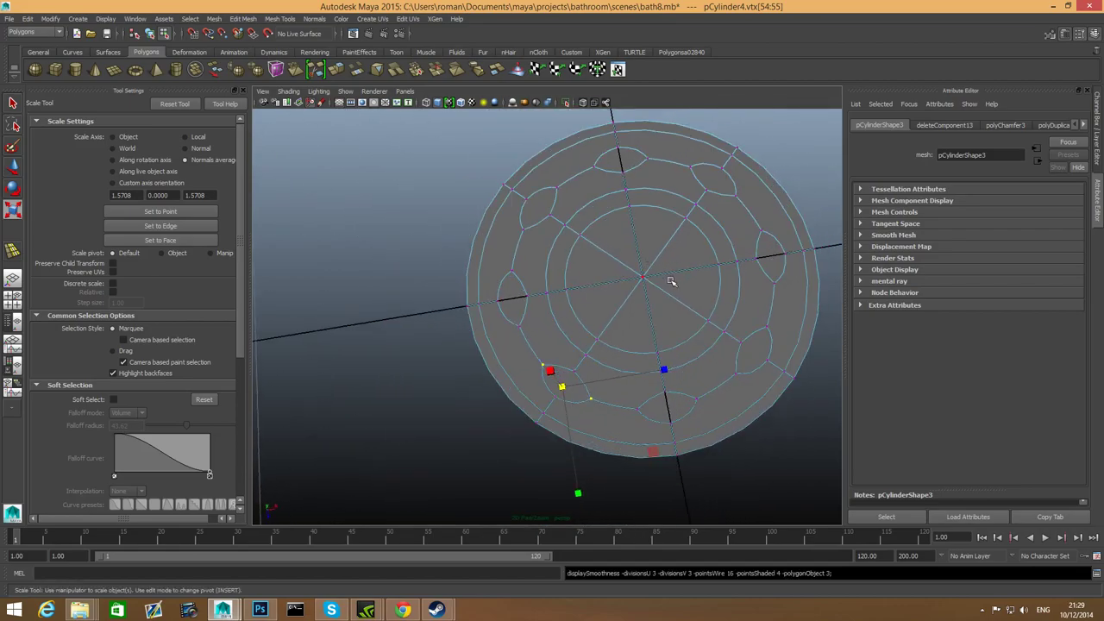
pyautogui.press('1')
pyautogui.moveTo(742, 309)
pyautogui.keyDown('alt'); pyautogui.mouseDown()
pyautogui.moveTo(700, 305)
pyautogui.moveTo(661, 348)
pyautogui.mouseUp(); pyautogui.keyUp('alt')
# - Split the inner ring's edges with a new edge loop using To Edge Ring and Split
pyautogui.rightClick(660, 348)
pyautogui.click(660, 323)
pyautogui.click(658, 348)
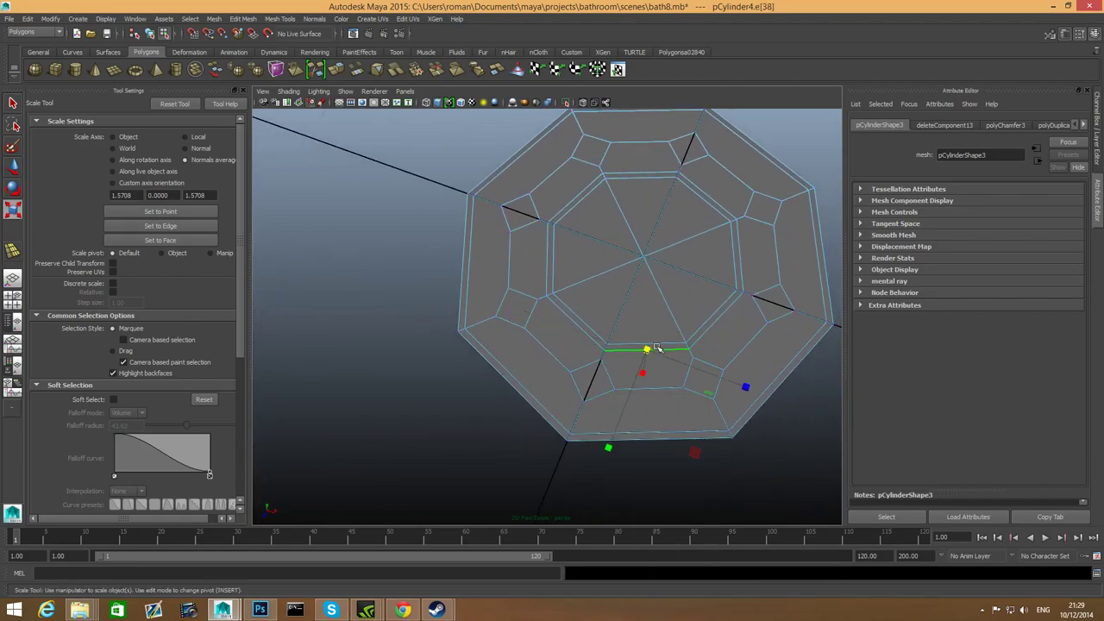
pyautogui.keyDown('shift'); pyautogui.rightClick(657, 348); pyautogui.keyUp('shift')
pyautogui.click(602, 357)
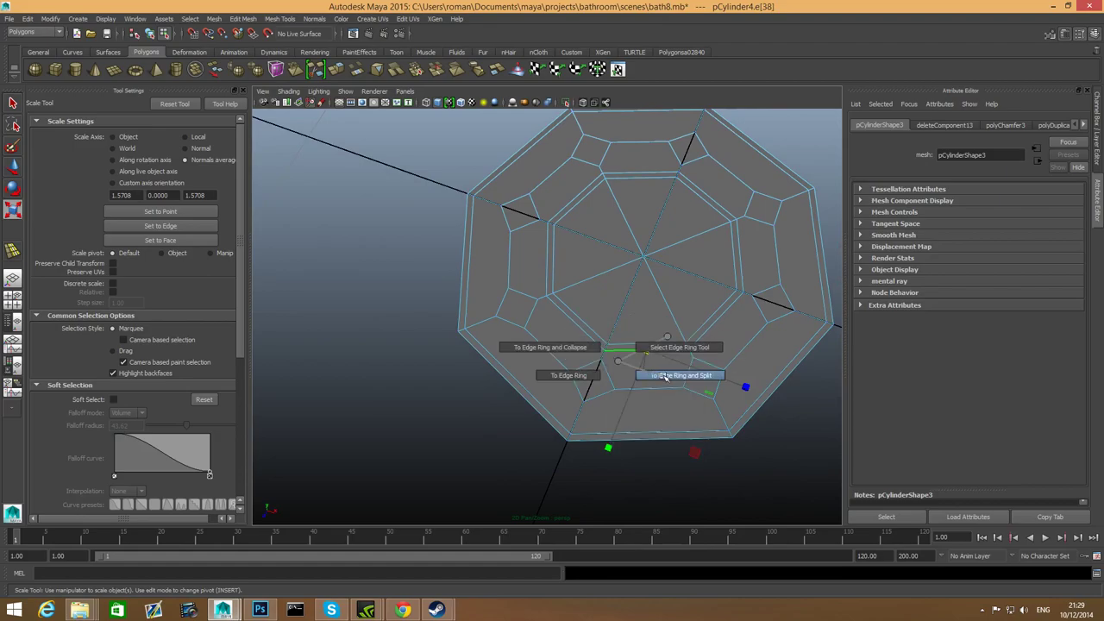
pyautogui.click(666, 377)
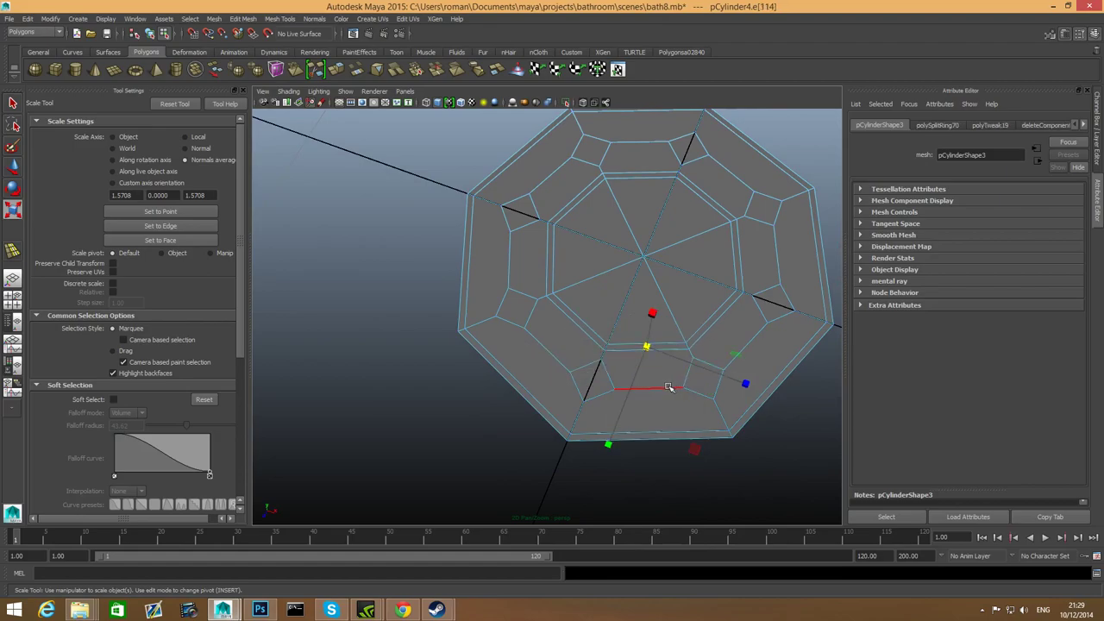
# - Add a second split loop around the outer rim, then return to object selection
pyautogui.click(655, 390)
pyautogui.keyDown('shift'); pyautogui.rightClick(655, 390); pyautogui.keyUp('shift')
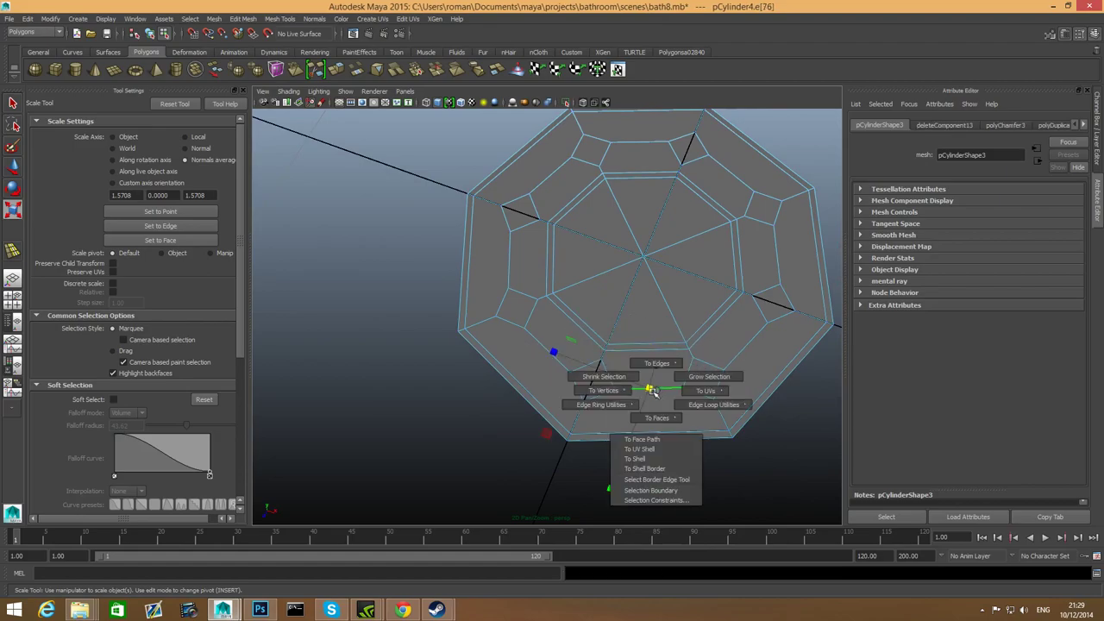
pyautogui.click(602, 394)
pyautogui.click(673, 422)
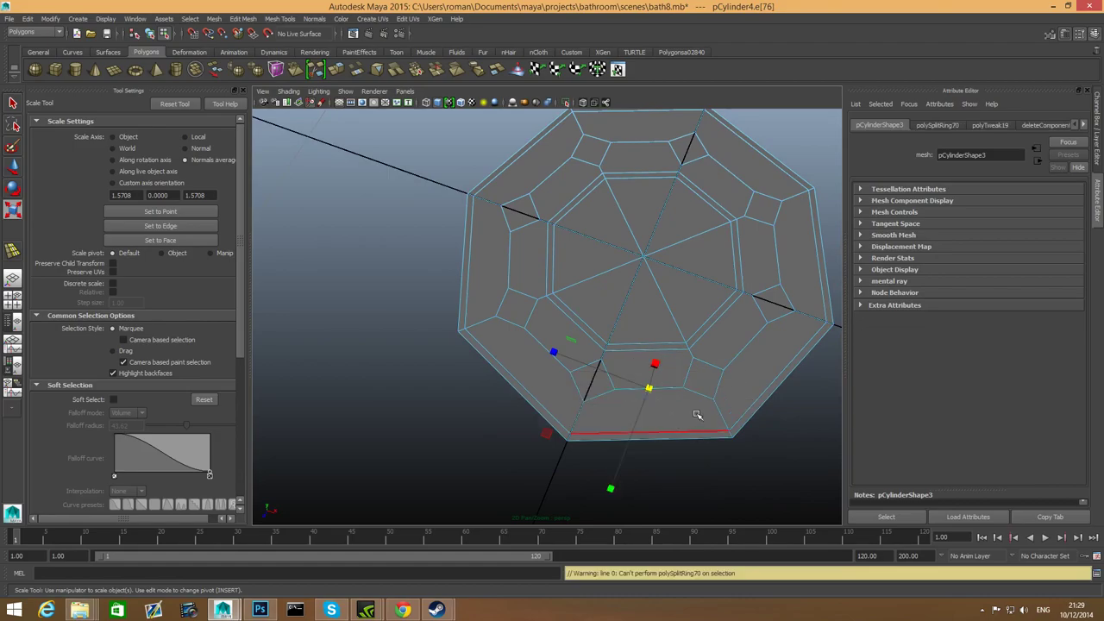
pyautogui.keyDown('alt'); pyautogui.moveTo(697, 415); pyautogui.dragTo(666, 399); pyautogui.keyUp('alt')
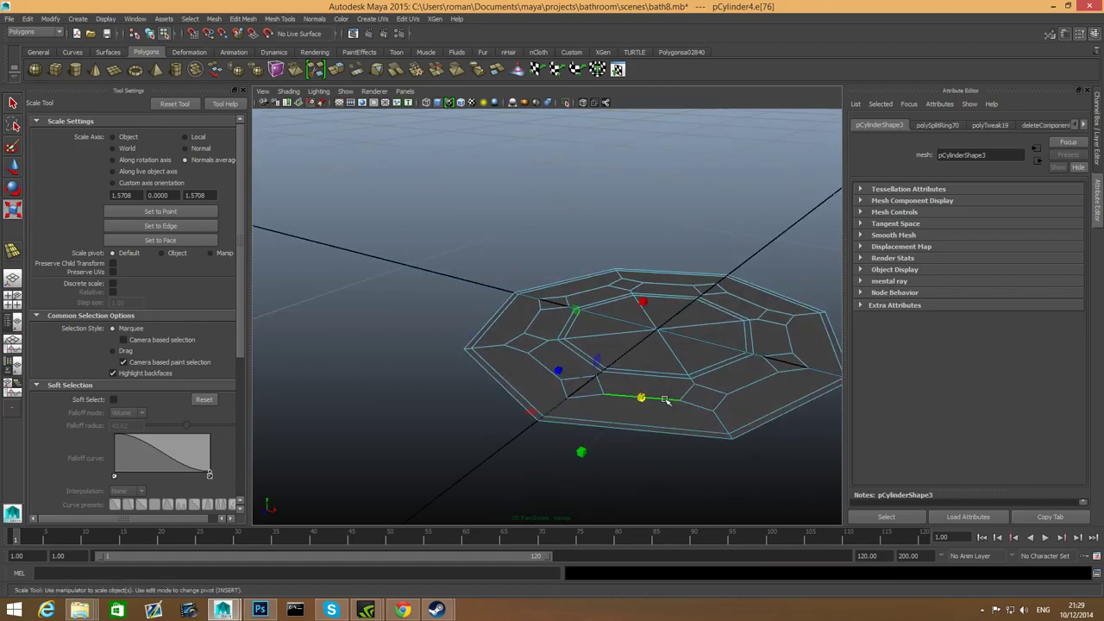
pyautogui.keyDown('shift'); pyautogui.rightClick(666, 401); pyautogui.keyUp('shift')
pyautogui.click(604, 403)
pyautogui.click(677, 429)
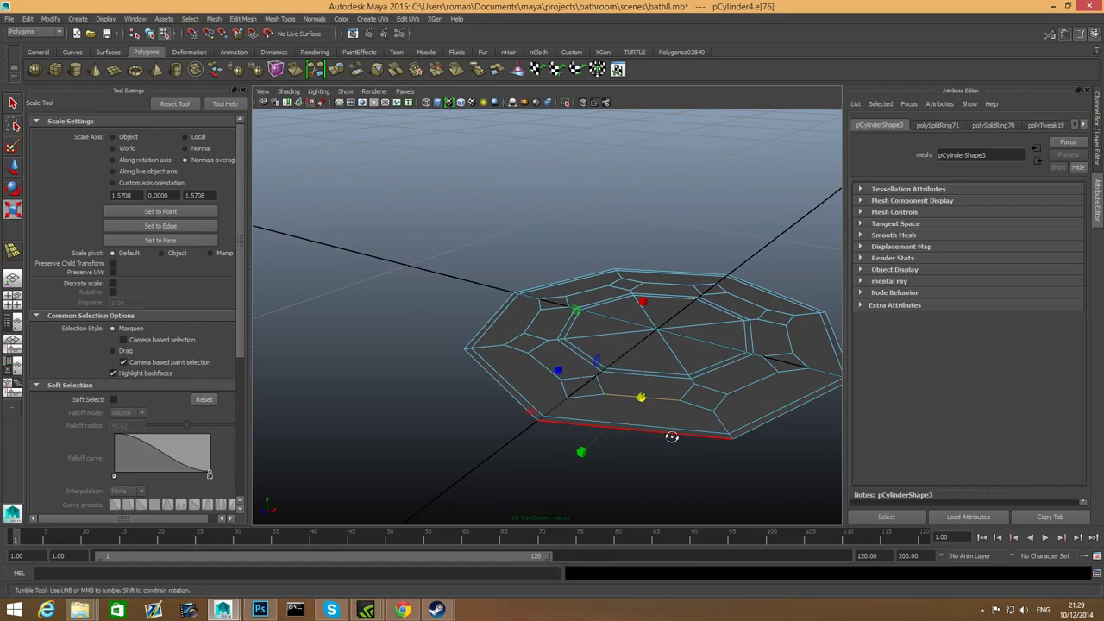
pyautogui.moveTo(672, 436)
pyautogui.keyDown('alt'); pyautogui.mouseDown()
pyautogui.moveTo(680, 455)
pyautogui.moveTo(532, 237)
pyautogui.mouseUp(); pyautogui.keyUp('alt')
pyautogui.press('F8')
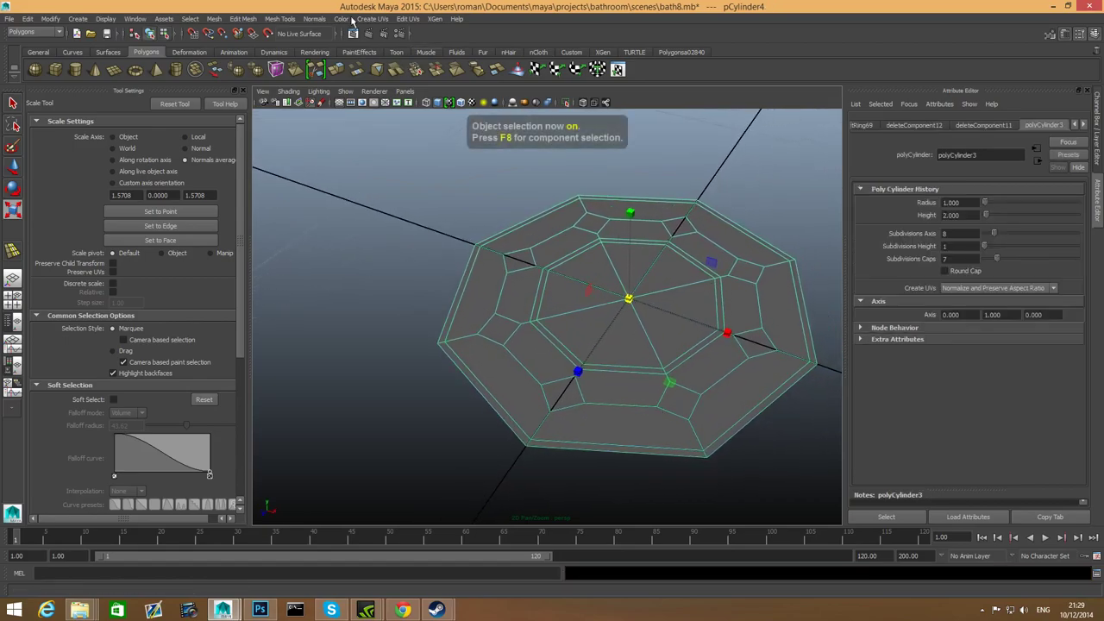
# - With Multi-Cut, cut the first two spokes from the centre vertex to the bottom rim edge
pyautogui.click(283, 19)
pyautogui.click(328, 190)
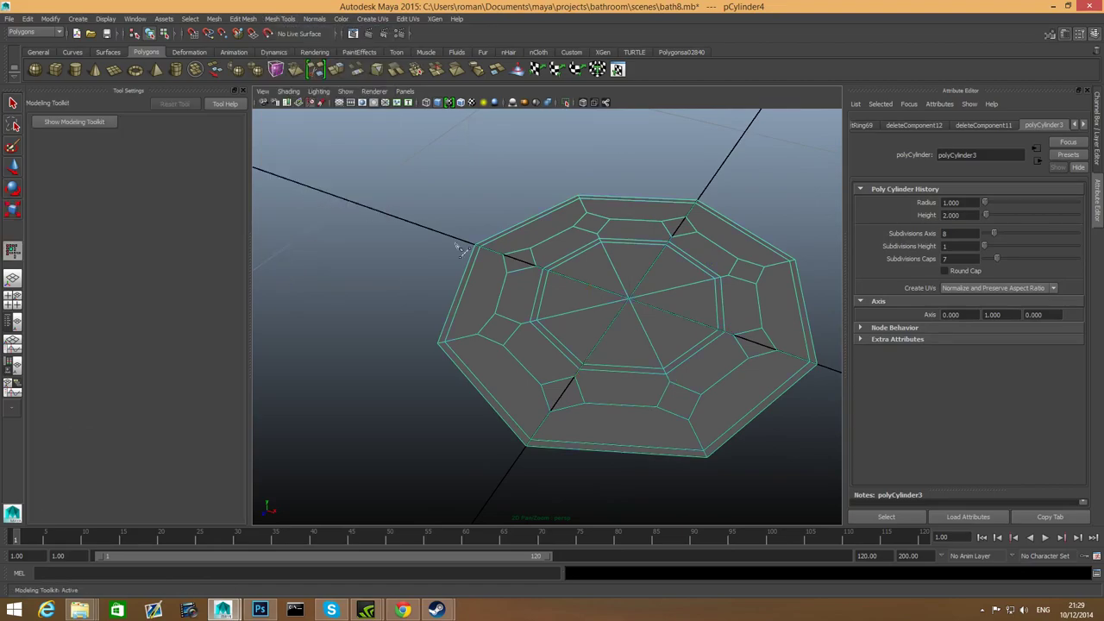
pyautogui.click(629, 302)
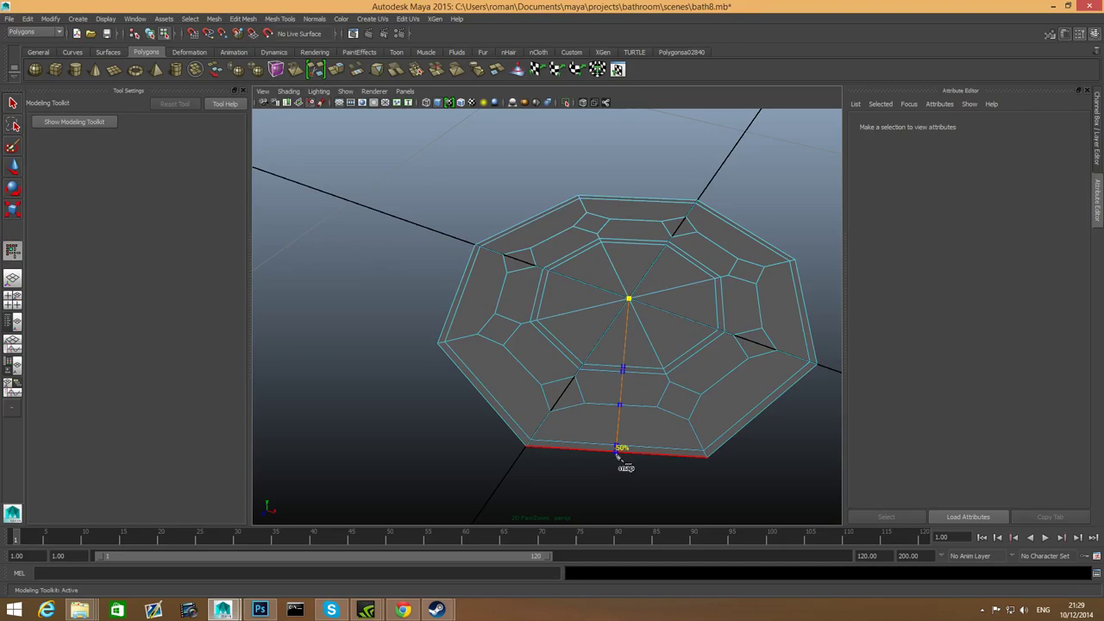
pyautogui.click(622, 448)
pyautogui.rightClick(626, 449)
pyautogui.keyDown('alt'); pyautogui.moveTo(629, 449); pyautogui.dragTo(669, 435); pyautogui.keyUp('alt')
pyautogui.keyDown('alt'); pyautogui.moveTo(669, 436); pyautogui.dragTo(596, 387, button='middle'); pyautogui.keyUp('alt')
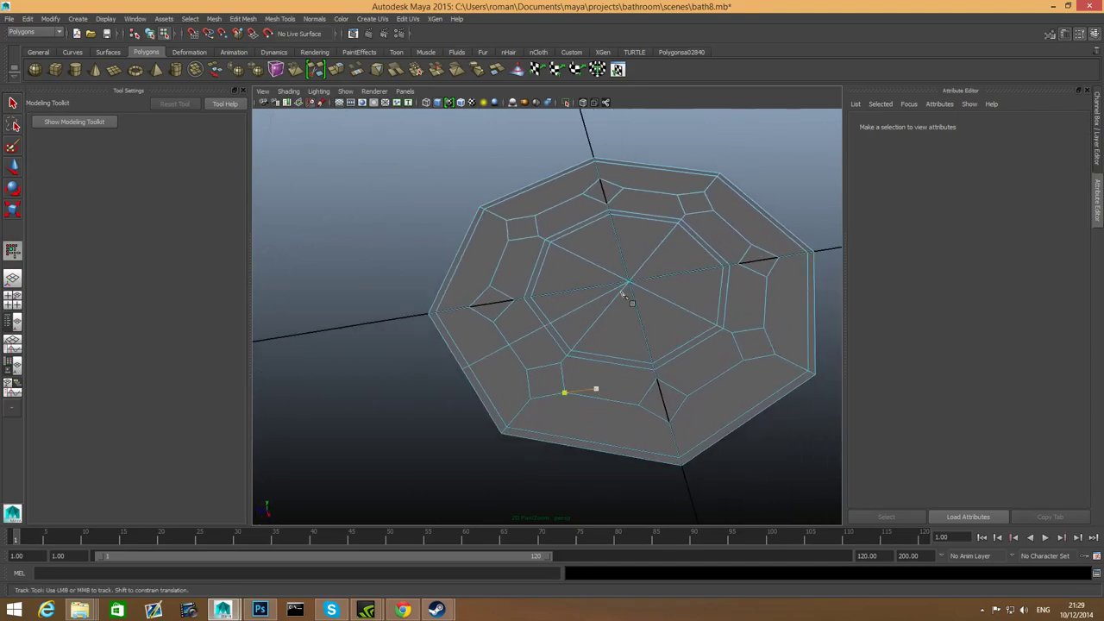
pyautogui.click(628, 283)
pyautogui.click(596, 459)
pyautogui.rightClick(604, 439)
# - Add several more centre-to-rim spoke cuts at new angles around the disk
pyautogui.moveTo(604, 439)
pyautogui.keyDown('alt'); pyautogui.mouseDown()
pyautogui.moveTo(636, 420)
pyautogui.moveTo(636, 387)
pyautogui.mouseUp(); pyautogui.keyUp('alt')
pyautogui.click(682, 326)
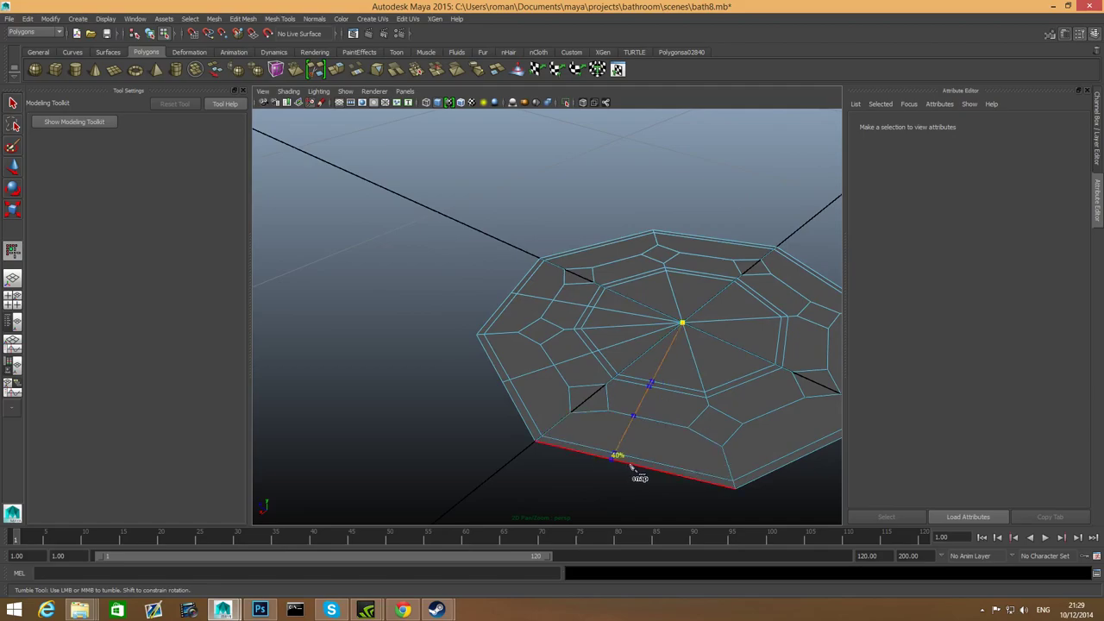
pyautogui.click(635, 465)
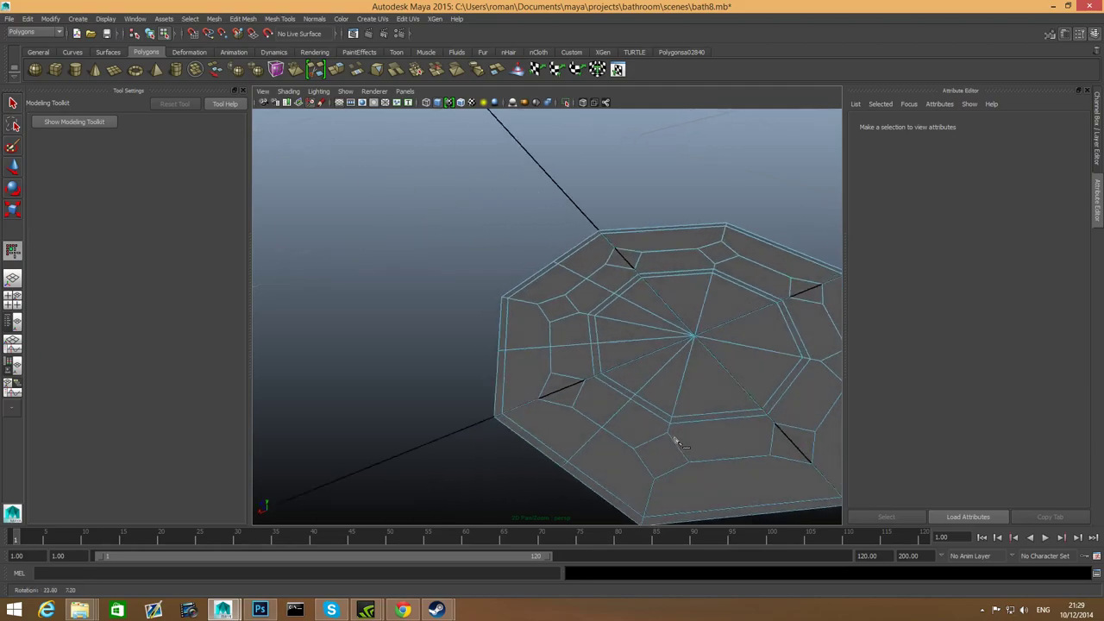
pyautogui.keyDown('alt'); pyautogui.moveTo(645, 455); pyautogui.dragTo(653, 434); pyautogui.keyUp('alt')
pyautogui.click(565, 350)
pyautogui.keyDown('alt'); pyautogui.moveTo(619, 369); pyautogui.dragTo(629, 365); pyautogui.keyUp('alt')
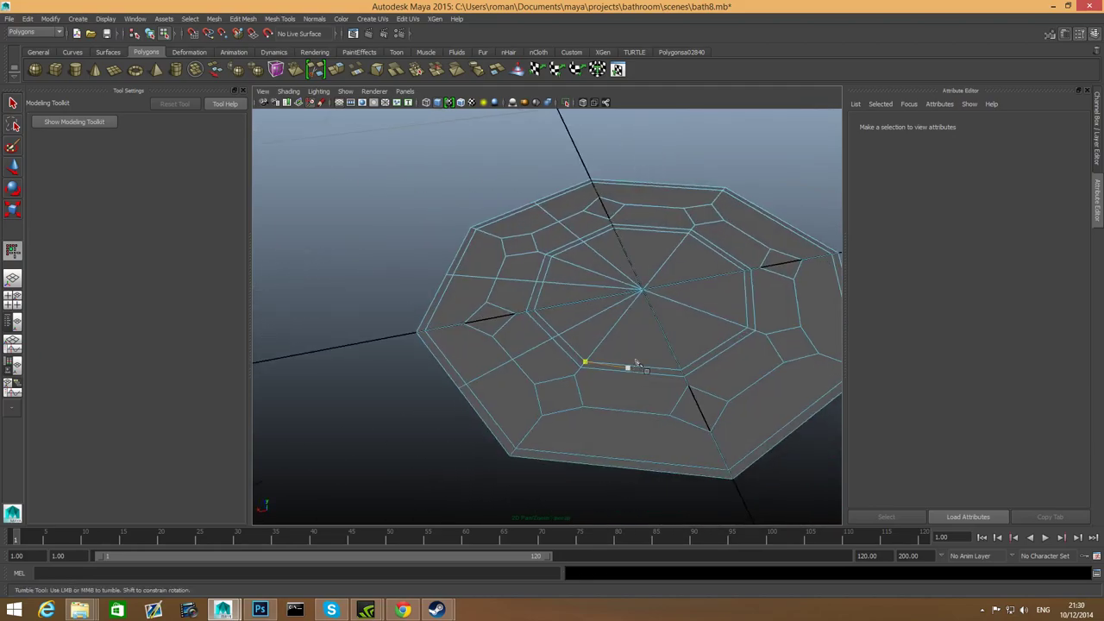
pyautogui.click(643, 291)
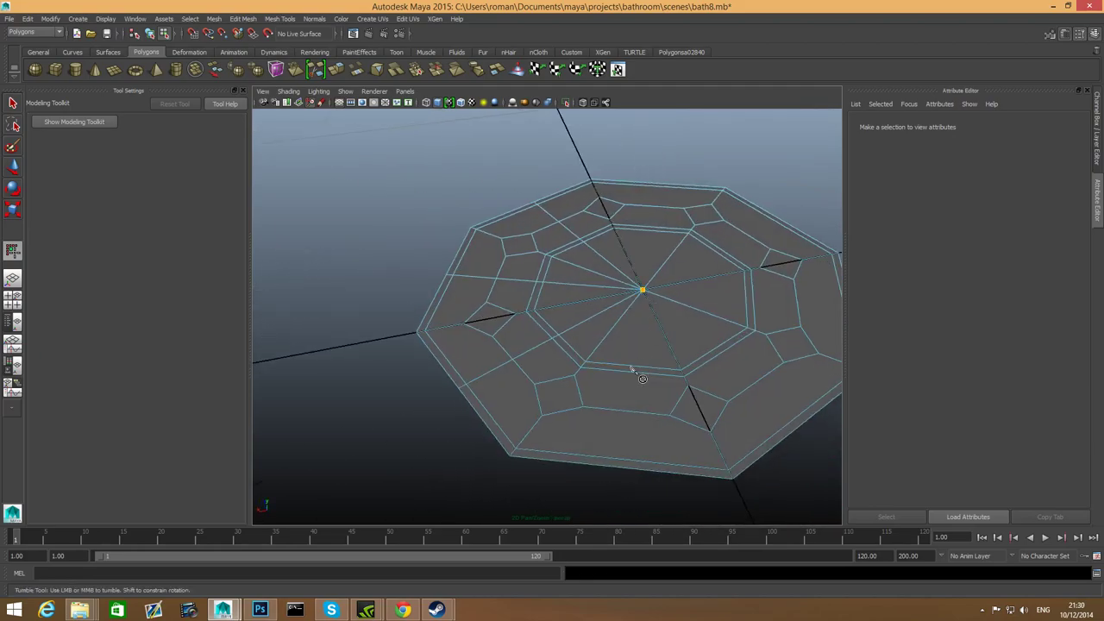
pyautogui.click(625, 475)
pyautogui.keyDown('alt'); pyautogui.moveTo(625, 474); pyautogui.dragTo(595, 427); pyautogui.keyUp('alt')
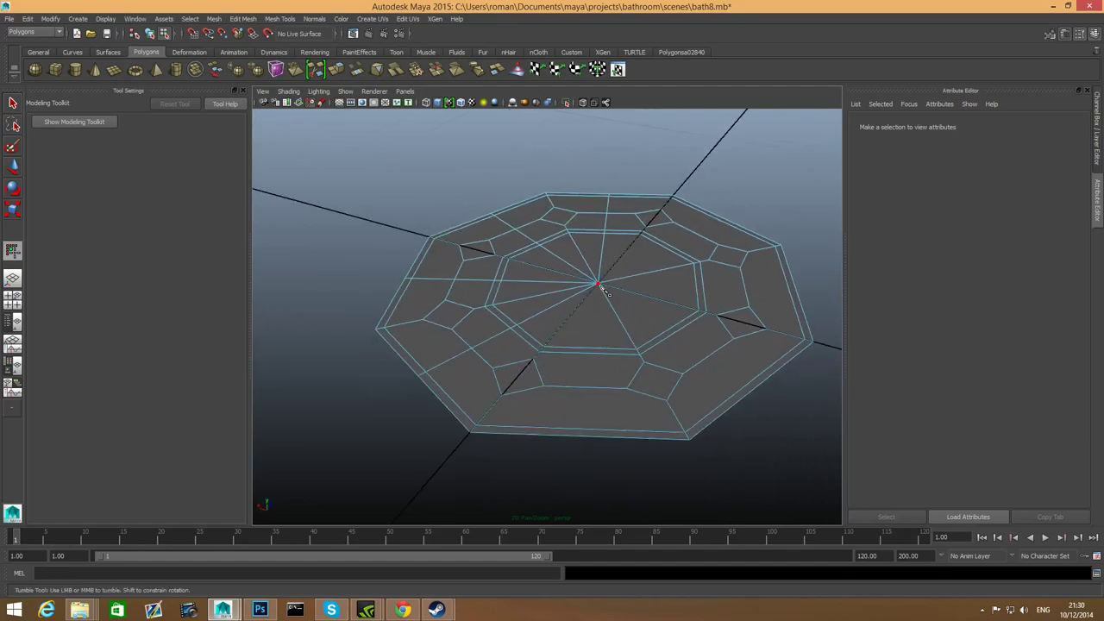
pyautogui.click(599, 284)
pyautogui.click(592, 438)
pyautogui.keyDown('alt'); pyautogui.moveTo(592, 438); pyautogui.dragTo(587, 432); pyautogui.keyUp('alt')
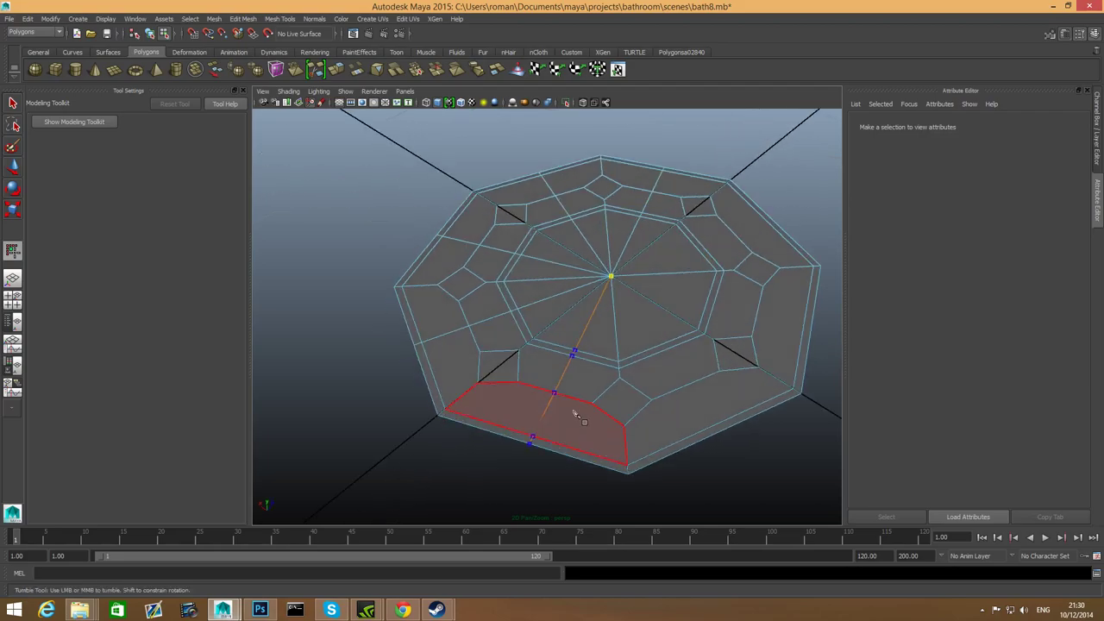
pyautogui.rightClick(576, 415)
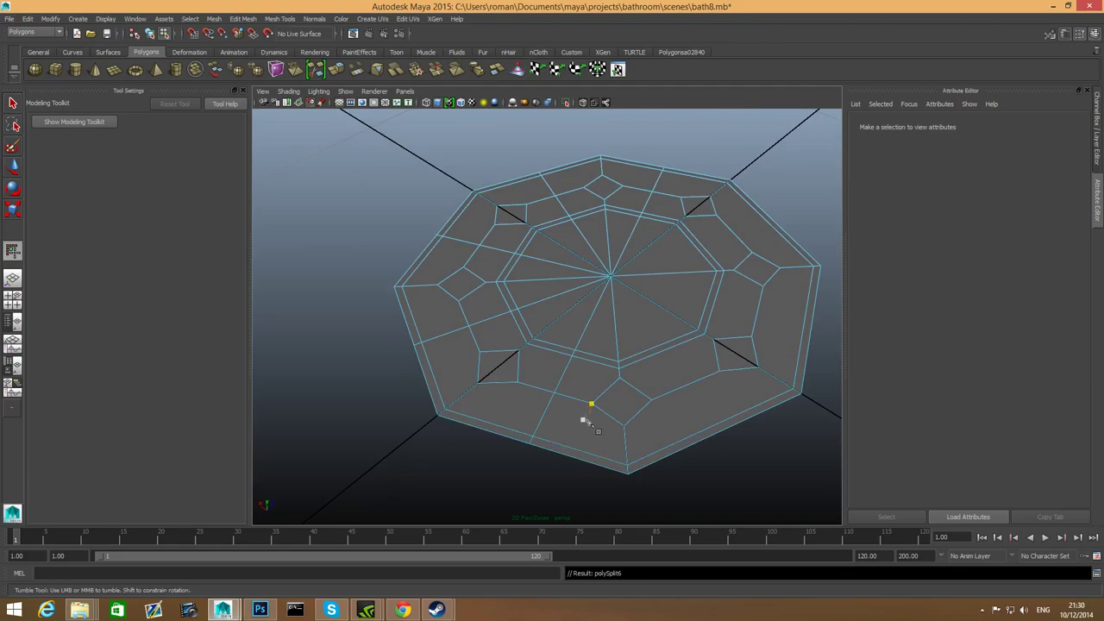
# - Cut two more spokes from the centre vertex to the bottom rim edge, committing each
pyautogui.keyDown('alt'); pyautogui.moveTo(560, 399); pyautogui.dragTo(580, 399); pyautogui.keyUp('alt')
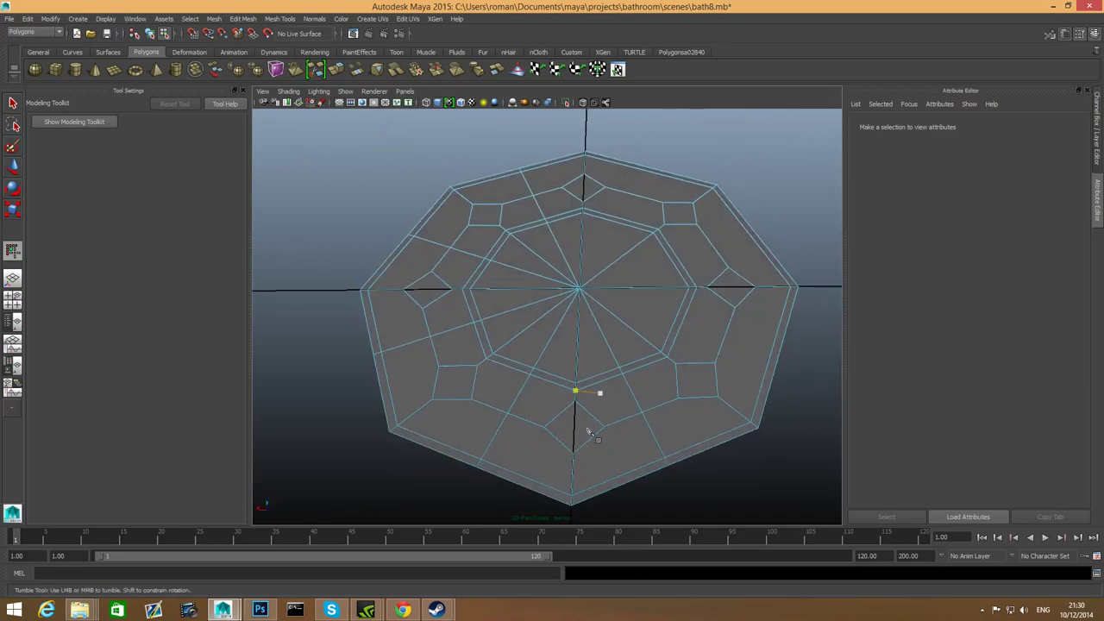
pyautogui.moveTo(592, 443)
pyautogui.keyDown('alt'); pyautogui.mouseDown()
pyautogui.moveTo(595, 460)
pyautogui.moveTo(512, 456)
pyautogui.moveTo(517, 444)
pyautogui.mouseUp(); pyautogui.keyUp('alt')
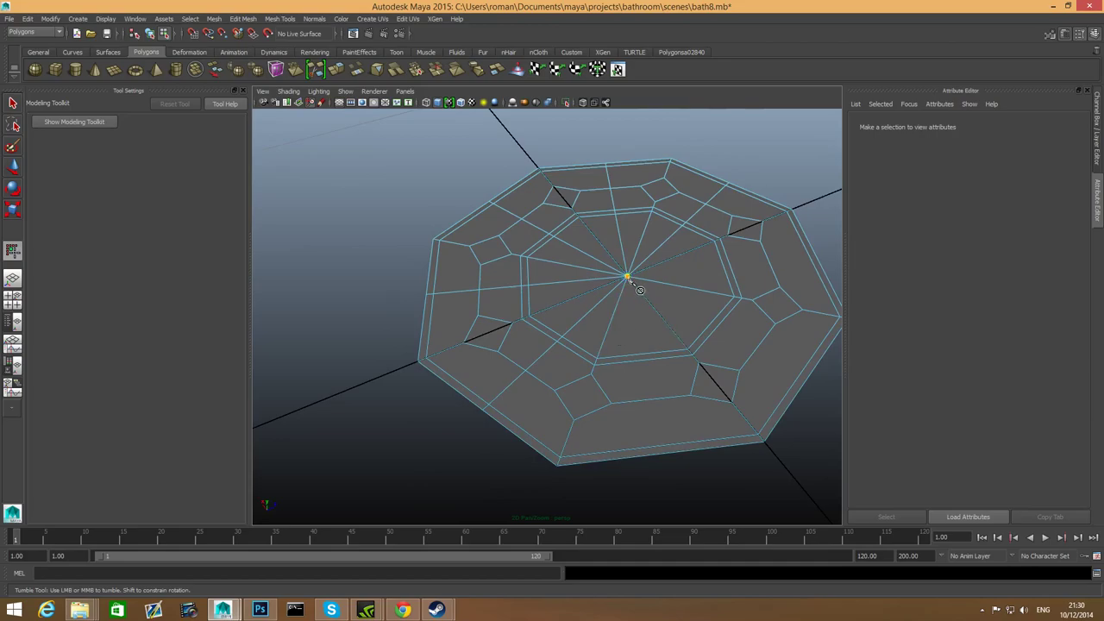
pyautogui.moveTo(634, 363)
pyautogui.keyDown('alt'); pyautogui.mouseDown()
pyautogui.moveTo(624, 407)
pyautogui.moveTo(597, 414)
pyautogui.moveTo(600, 443)
pyautogui.moveTo(642, 292)
pyautogui.mouseUp(); pyautogui.keyUp('alt')
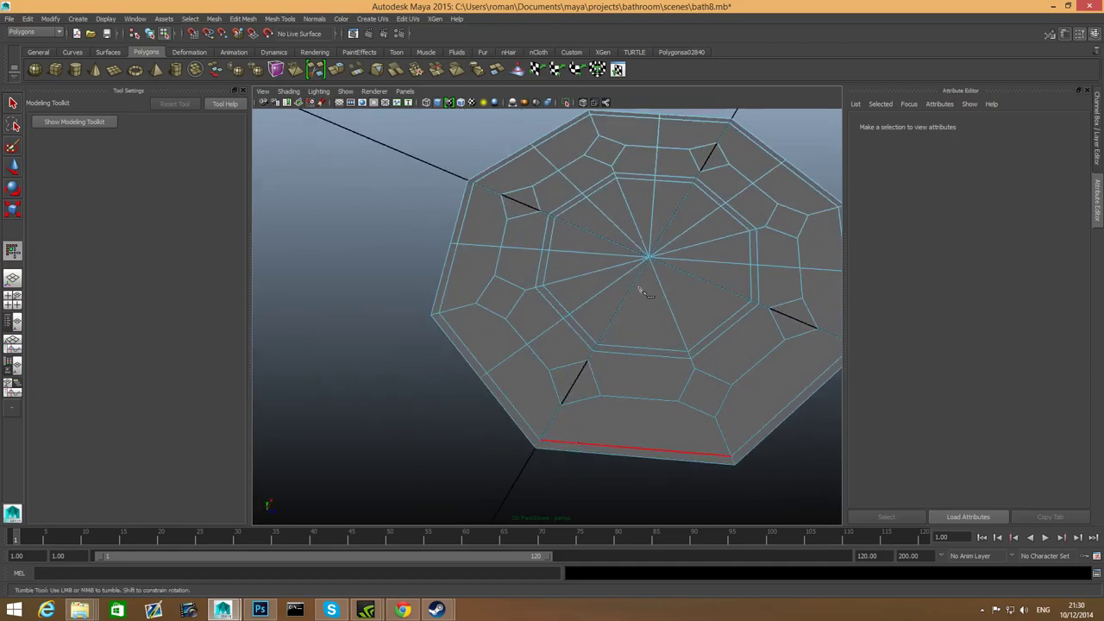
pyautogui.click(640, 458)
pyautogui.press('Return')
pyautogui.keyDown('alt'); pyautogui.moveTo(730, 387); pyautogui.dragTo(598, 374); pyautogui.keyUp('alt')
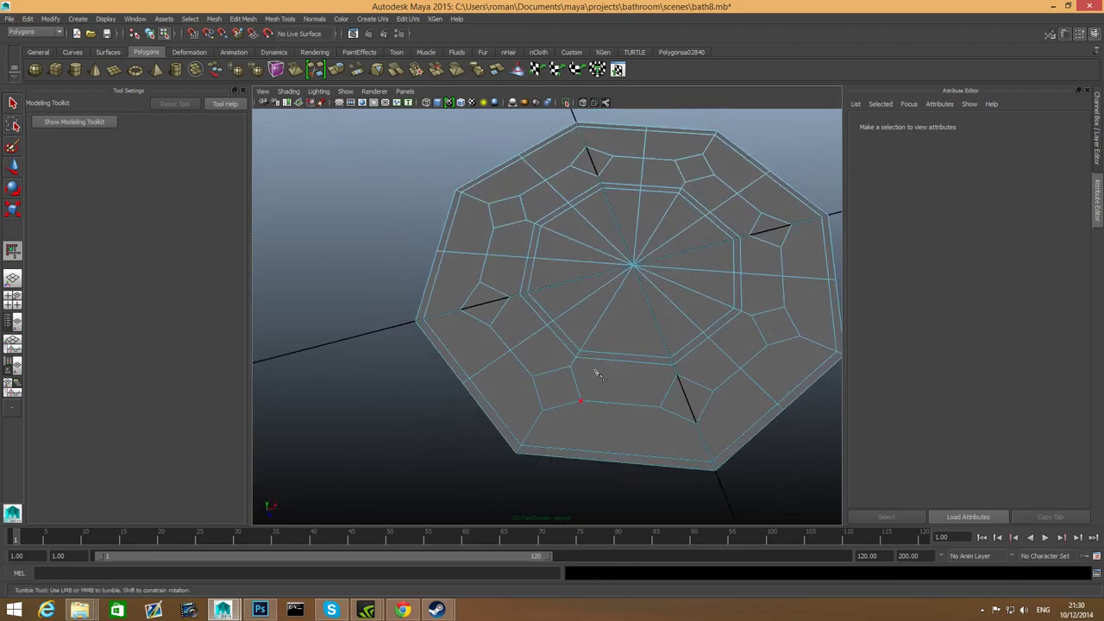
pyautogui.click(633, 265)
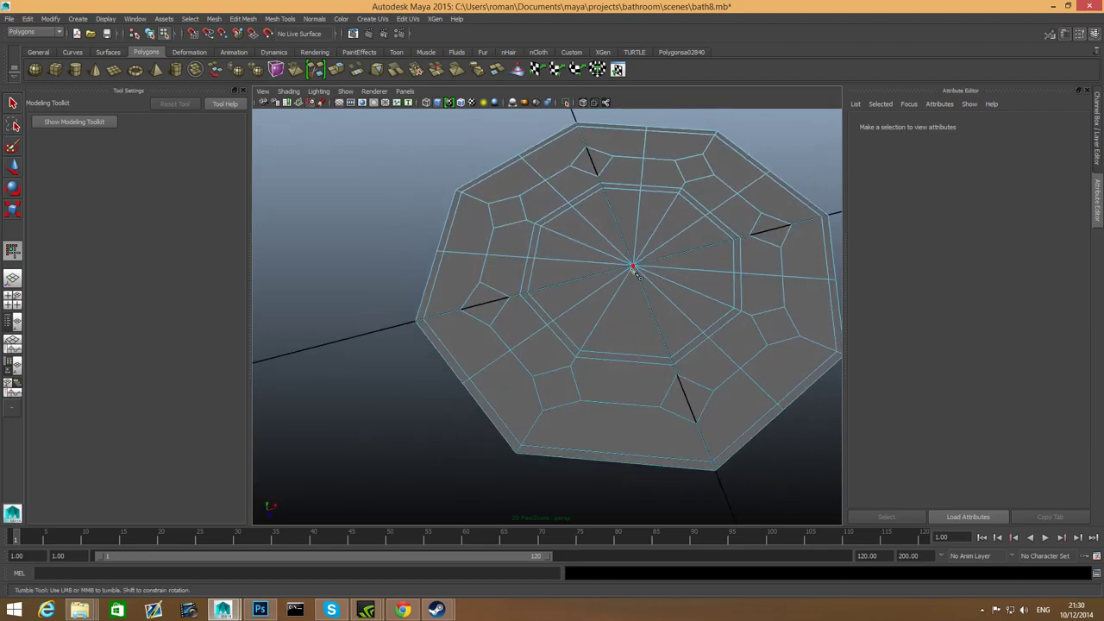
pyautogui.click(621, 459)
pyautogui.press('Return')
# - Check the new spokes in smooth preview, then return to the cage and plain selection
pyautogui.press('3')
pyautogui.moveTo(664, 506)
pyautogui.keyDown('alt'); pyautogui.mouseDown()
pyautogui.moveTo(747, 442)
pyautogui.moveTo(640, 480)
pyautogui.mouseUp(); pyautogui.keyUp('alt')
pyautogui.press('1')
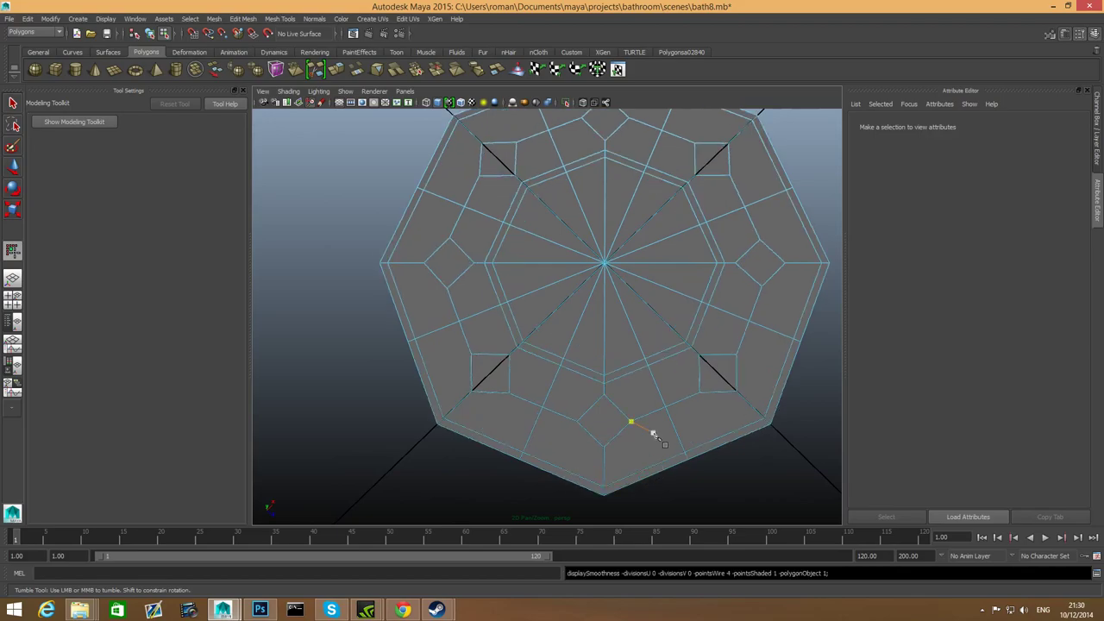
pyautogui.moveTo(634, 425)
pyautogui.keyDown('alt'); pyautogui.mouseDown()
pyautogui.moveTo(695, 446)
pyautogui.moveTo(661, 426)
pyautogui.moveTo(640, 442)
pyautogui.mouseUp(); pyautogui.keyUp('alt')
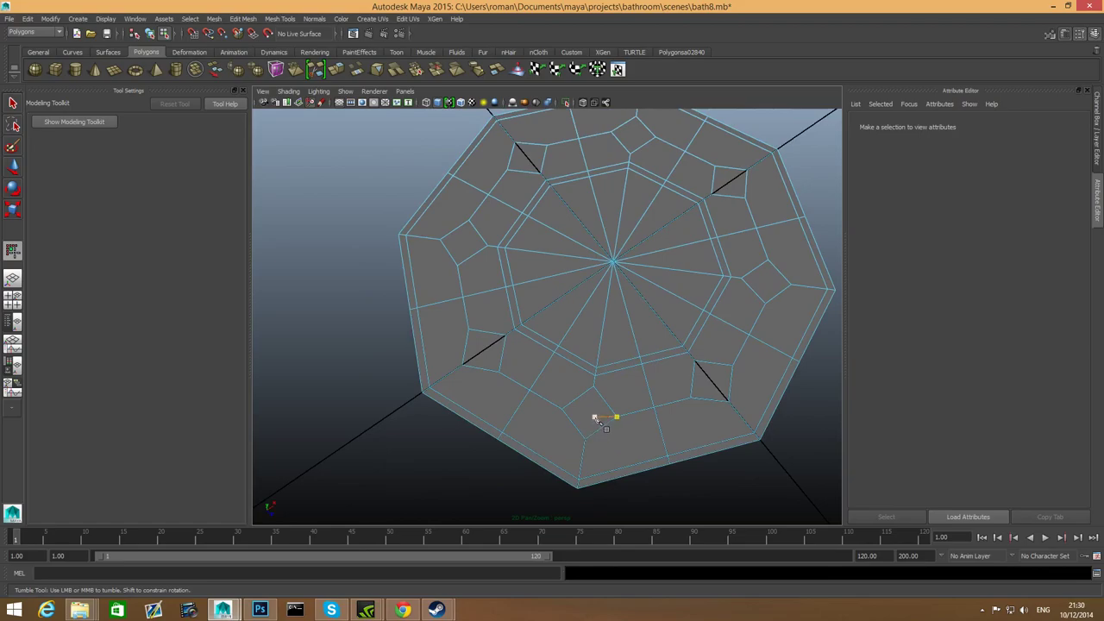
pyautogui.press('1')
pyautogui.press('q')
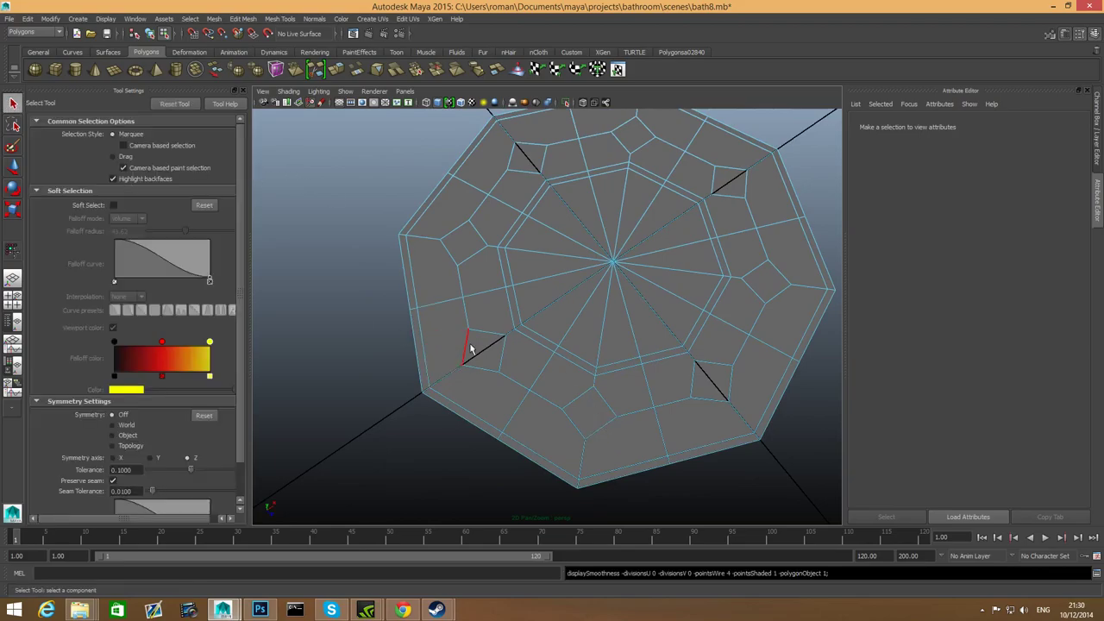
pyautogui.click(534, 380)
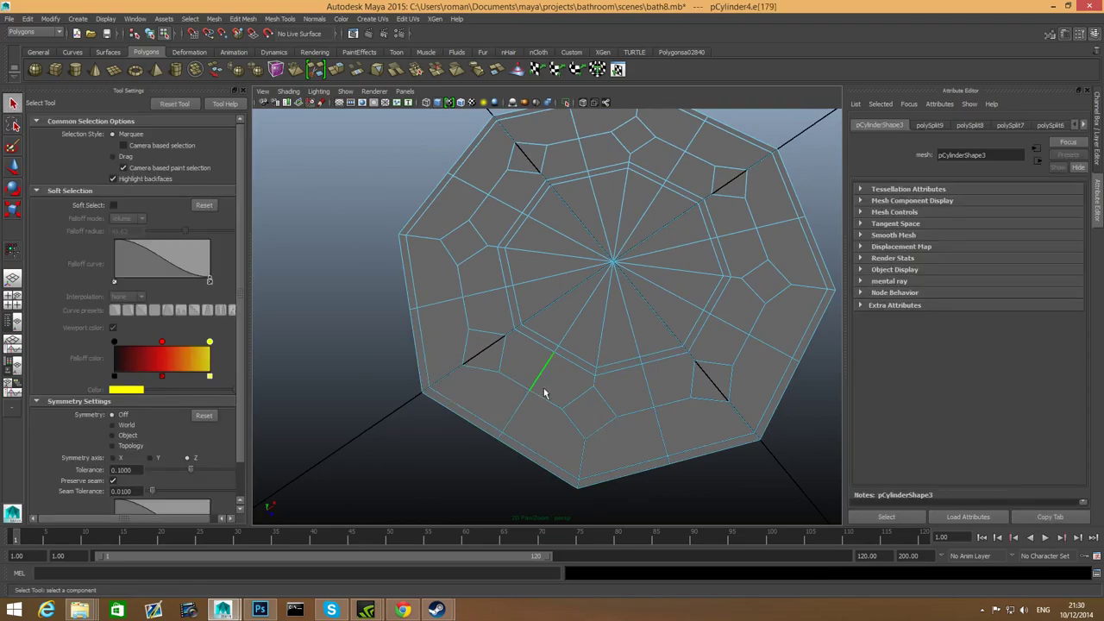
pyautogui.click(595, 412)
pyautogui.press('2')
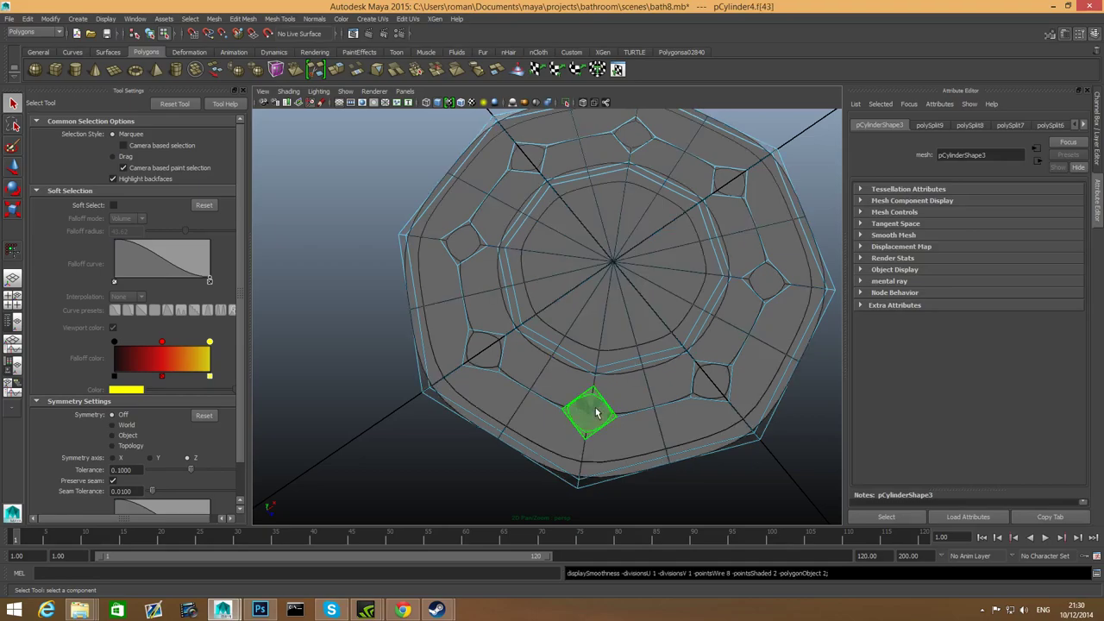
pyautogui.press('3')
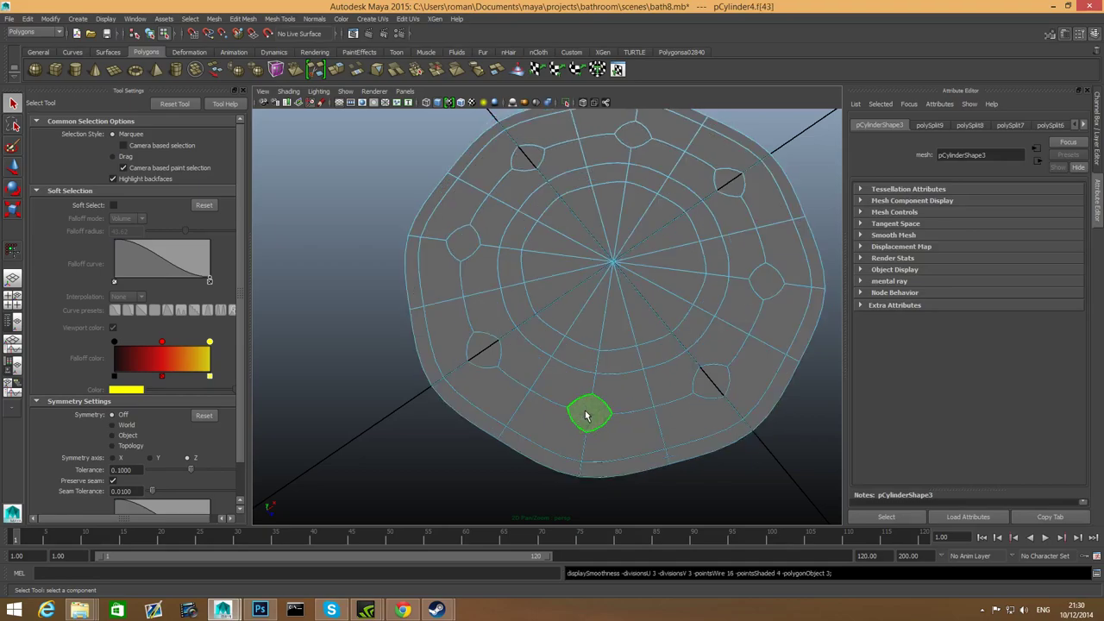
pyautogui.moveTo(594, 412); pyautogui.dragTo(553, 363, button='right')
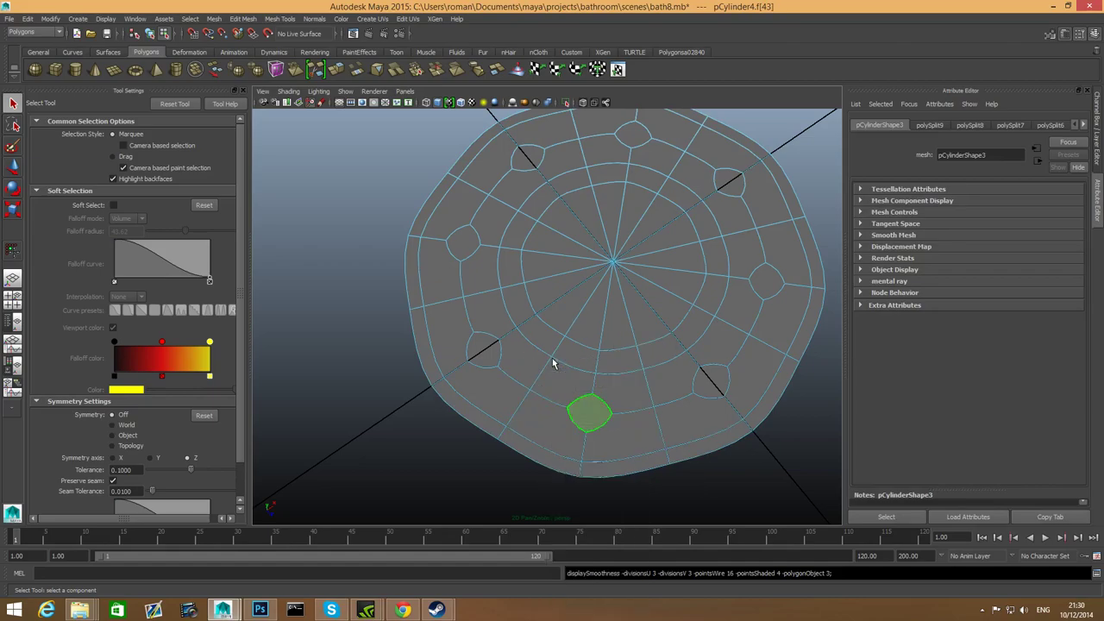
pyautogui.click(568, 410)
pyautogui.press('2')
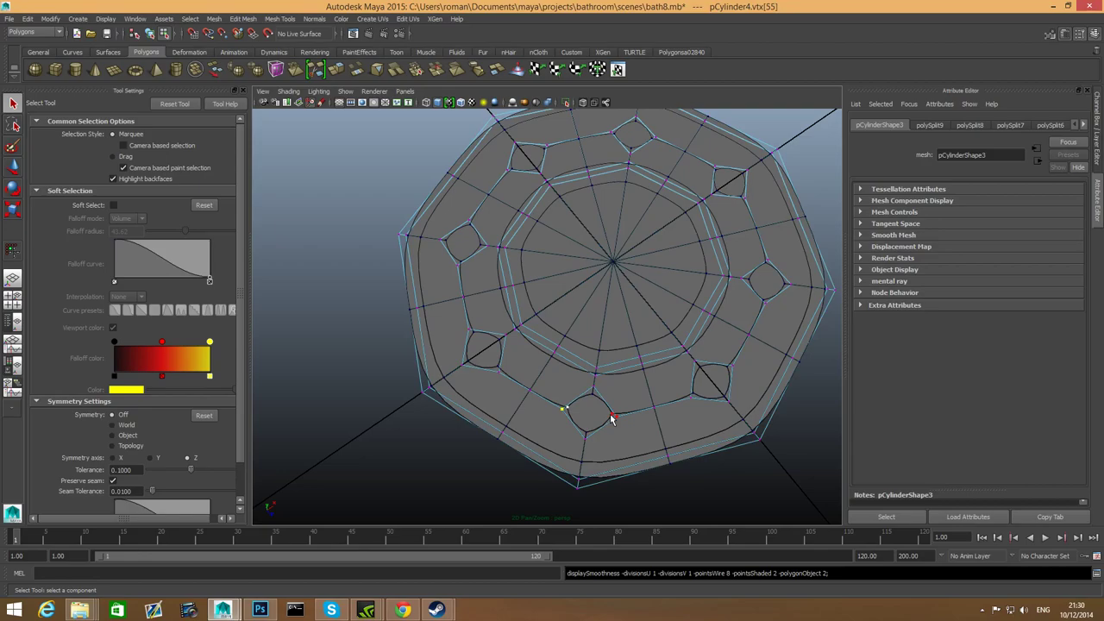
pyautogui.press('1')
pyautogui.keyDown('shift'); pyautogui.click(616, 419); pyautogui.keyUp('shift')
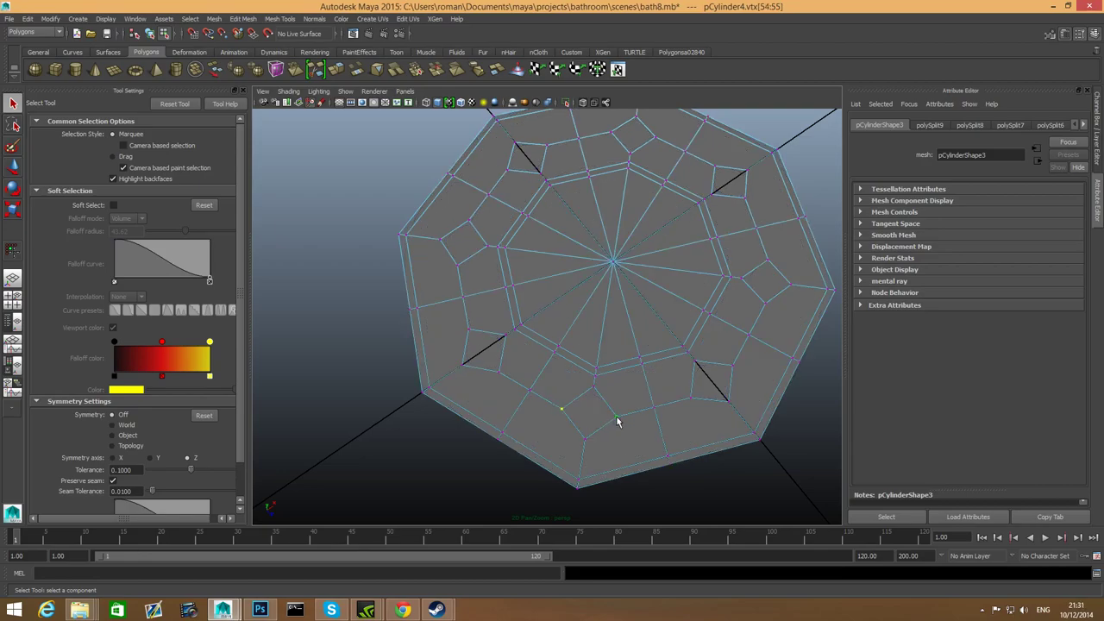
pyautogui.press('3')
pyautogui.press('r')
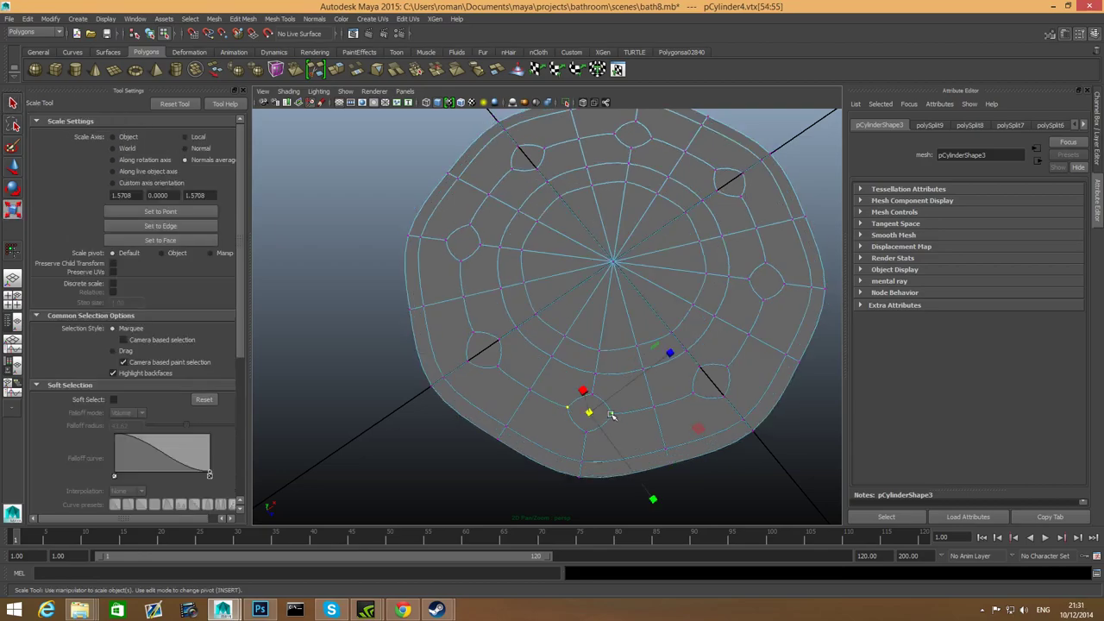
pyautogui.moveTo(588, 414); pyautogui.dragTo(581, 412)
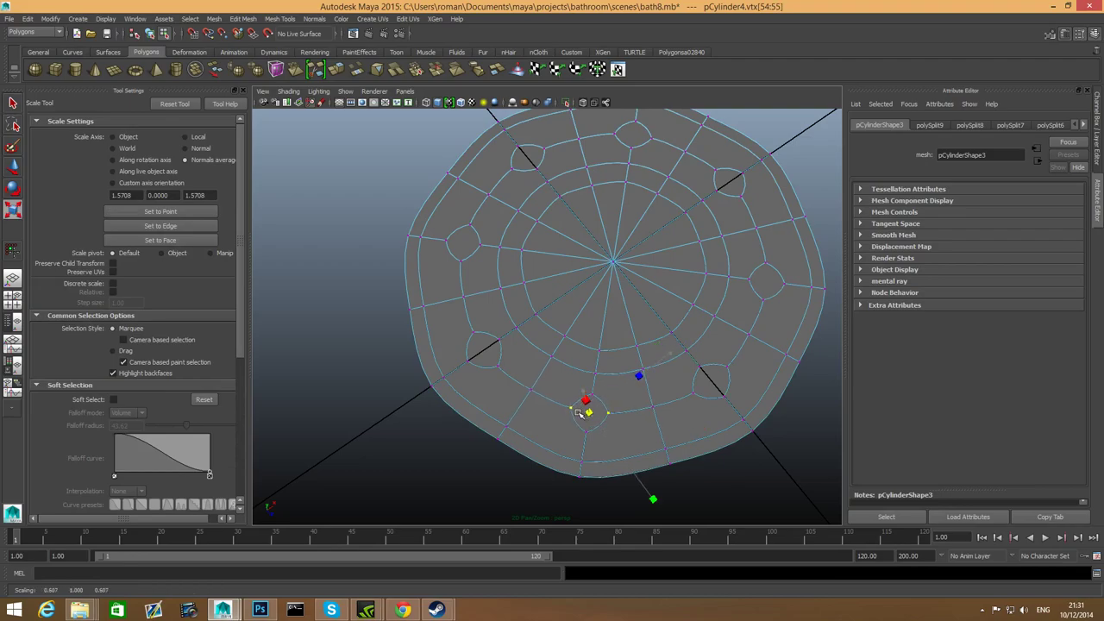
pyautogui.hotkey('ctrl', 'z')
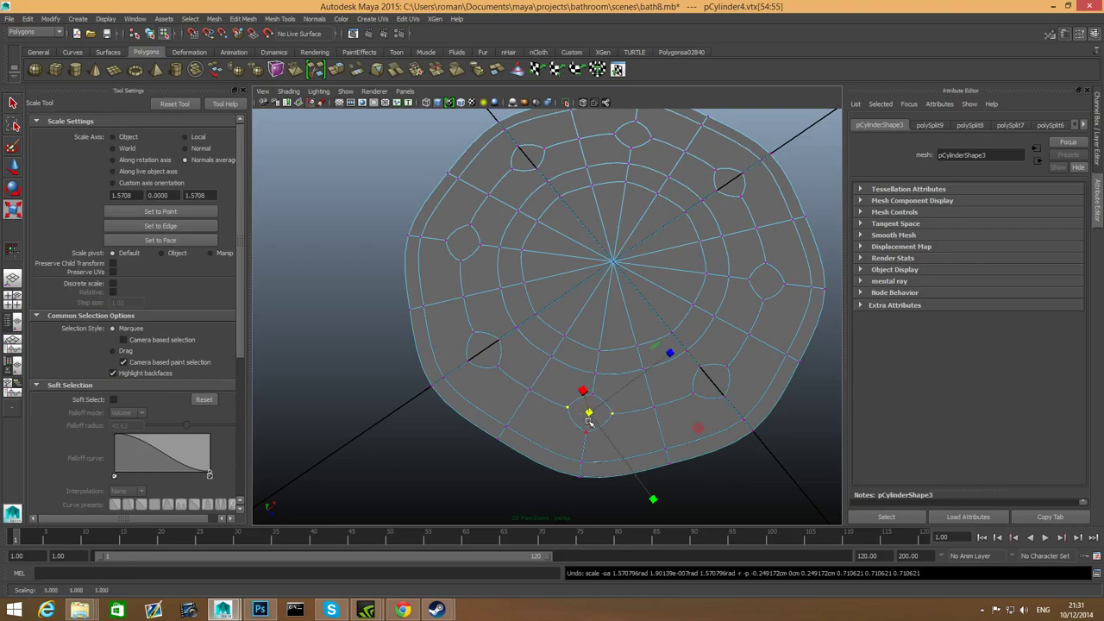
pyautogui.press('F8')
pyautogui.scroll(-3, 590, 421)
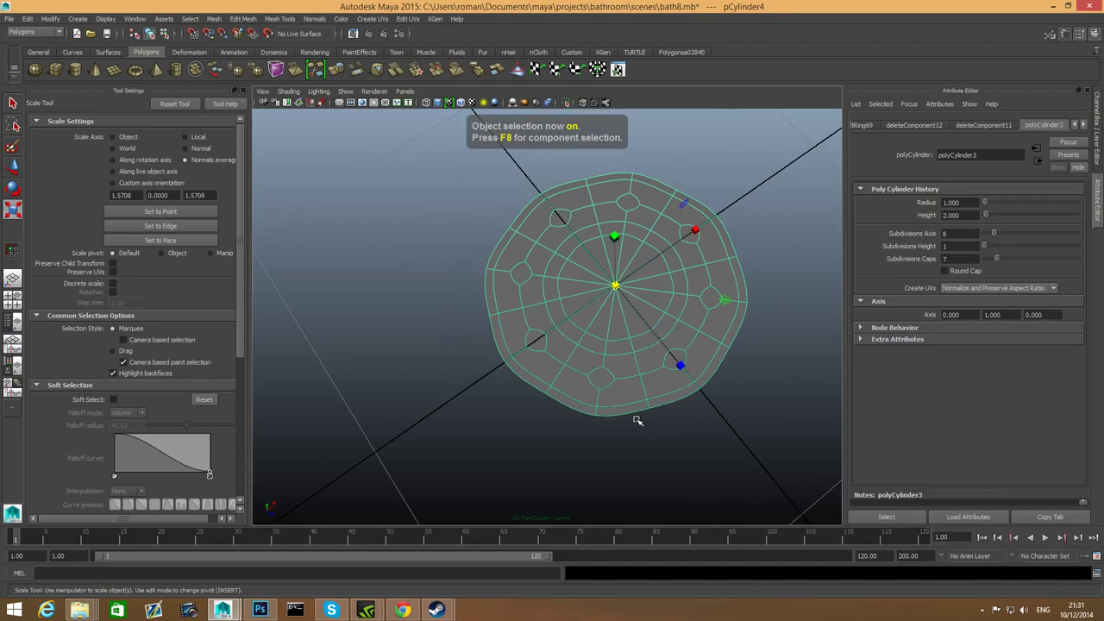
pyautogui.press('1')
pyautogui.keyDown('alt'); pyautogui.moveTo(636, 419); pyautogui.dragTo(616, 420); pyautogui.keyUp('alt')
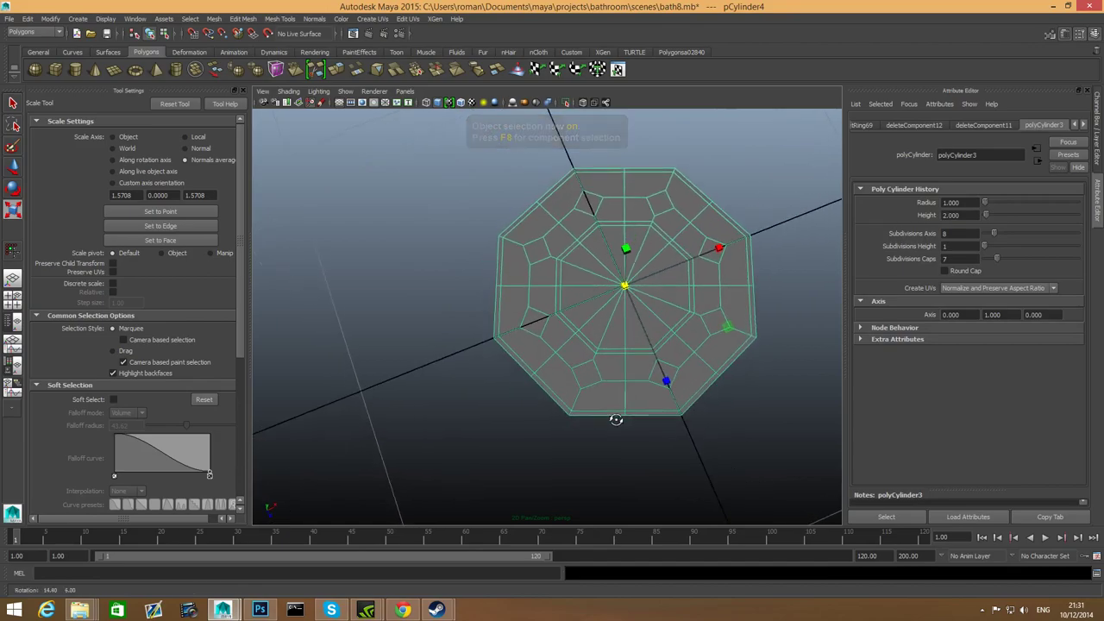
pyautogui.press('3')
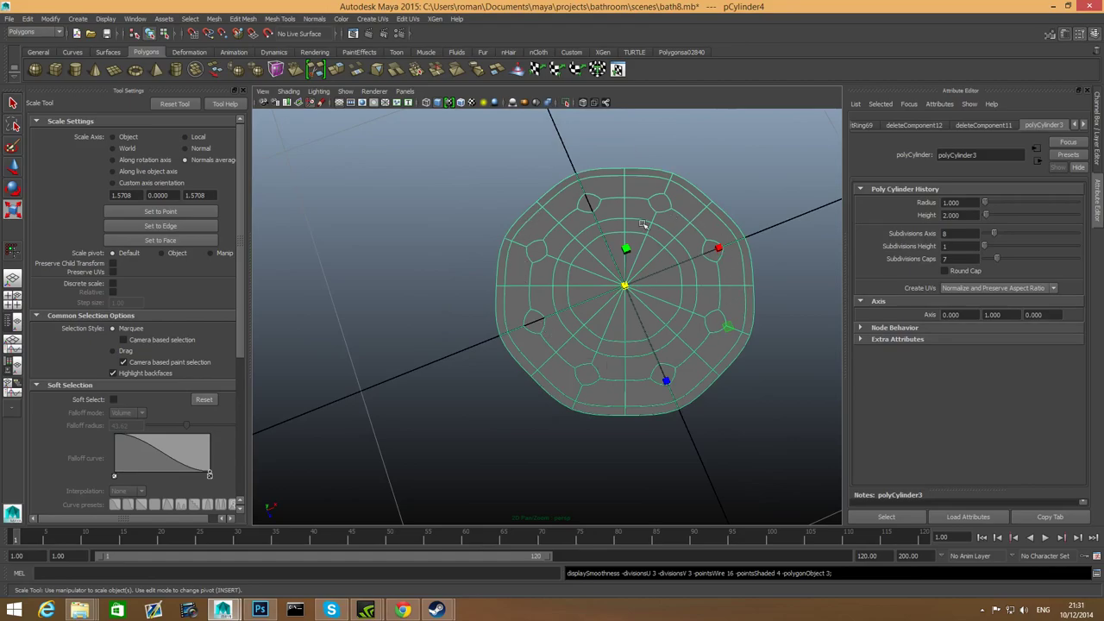
pyautogui.moveTo(696, 233)
pyautogui.keyDown('alt'); pyautogui.mouseDown()
pyautogui.moveTo(751, 244)
pyautogui.moveTo(647, 207)
pyautogui.mouseUp(); pyautogui.keyUp('alt')
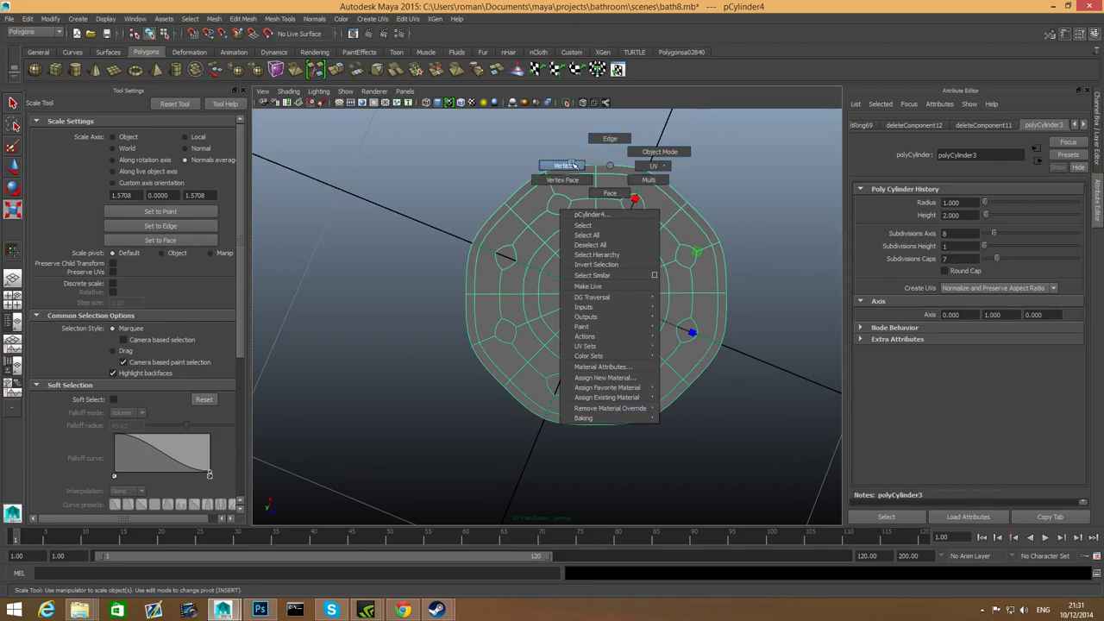
pyautogui.moveTo(609, 165); pyautogui.dragTo(592, 152, button='right')
pyautogui.moveTo(590, 146)
pyautogui.mouseDown()
pyautogui.moveTo(612, 185)
pyautogui.moveTo(595, 222)
pyautogui.moveTo(580, 164)
pyautogui.mouseUp()
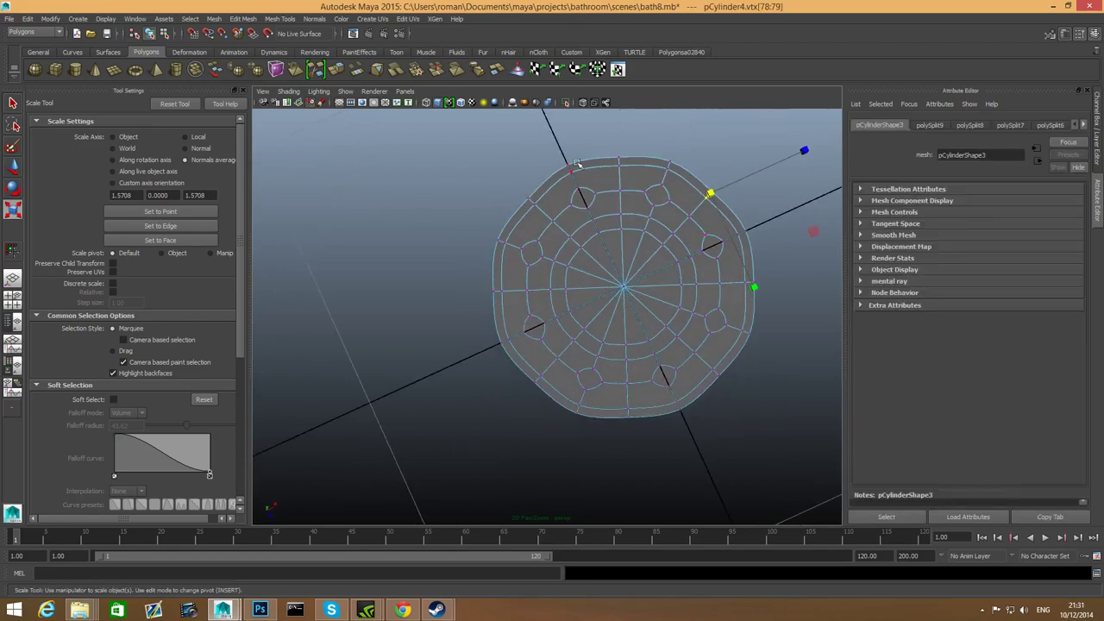
pyautogui.keyDown('shift'); pyautogui.click(619, 161); pyautogui.keyUp('shift')
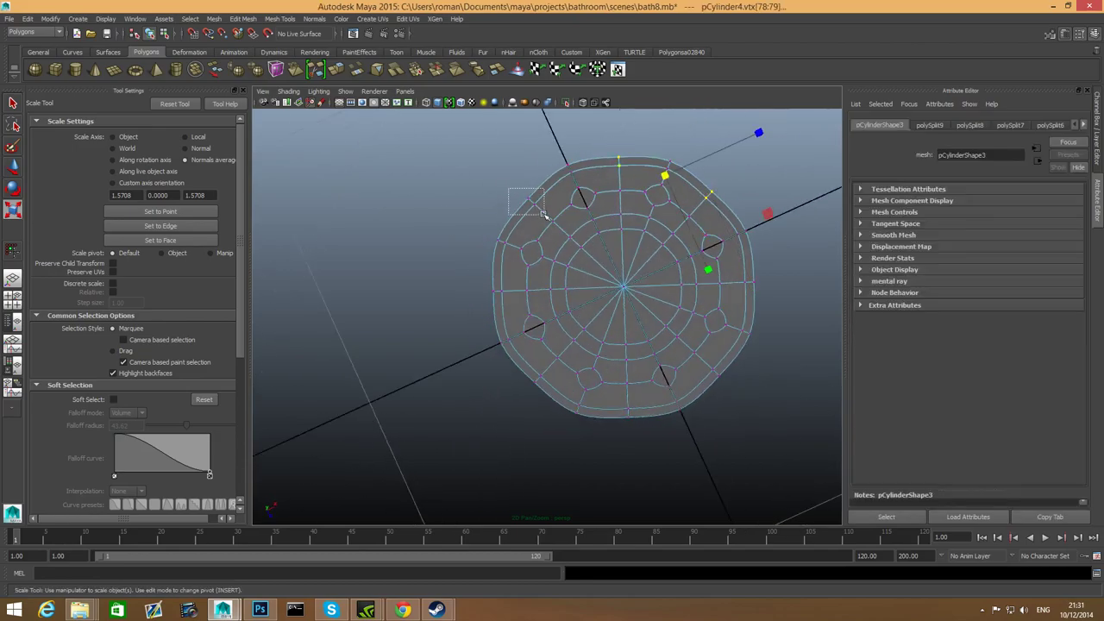
# - Select alternating outer rim vertices and scale them outward by about 1.057
pyautogui.keyDown('shift'); pyautogui.click(529, 201); pyautogui.keyUp('shift')
pyautogui.keyDown('shift'); pyautogui.click(496, 292); pyautogui.keyUp('shift')
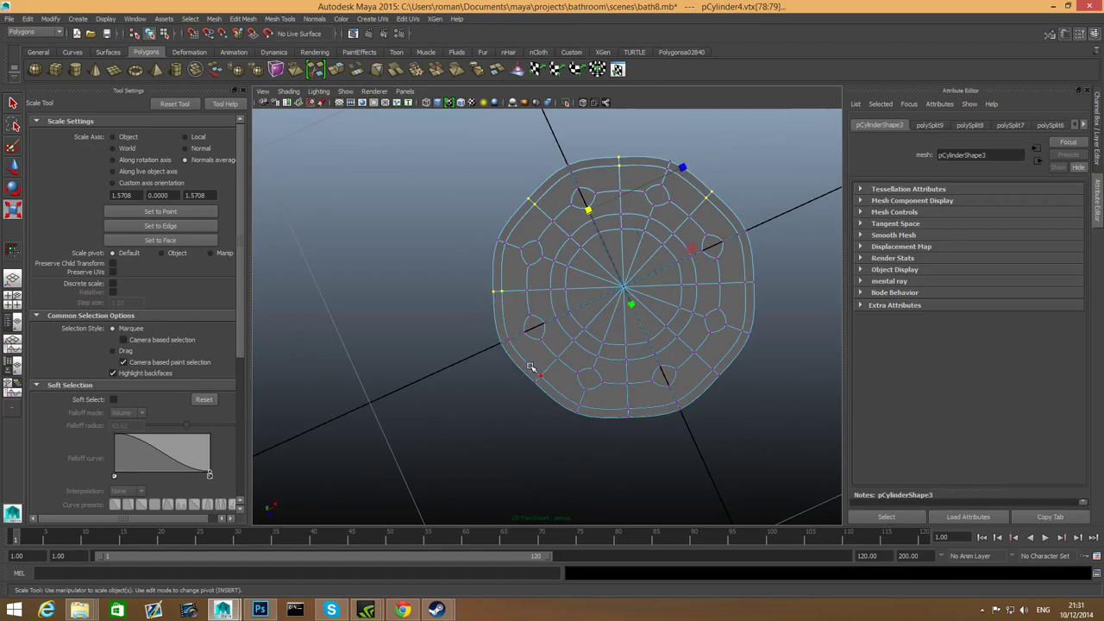
pyautogui.keyDown('shift'); pyautogui.moveTo(529, 368); pyautogui.dragTo(548, 393); pyautogui.keyUp('shift')
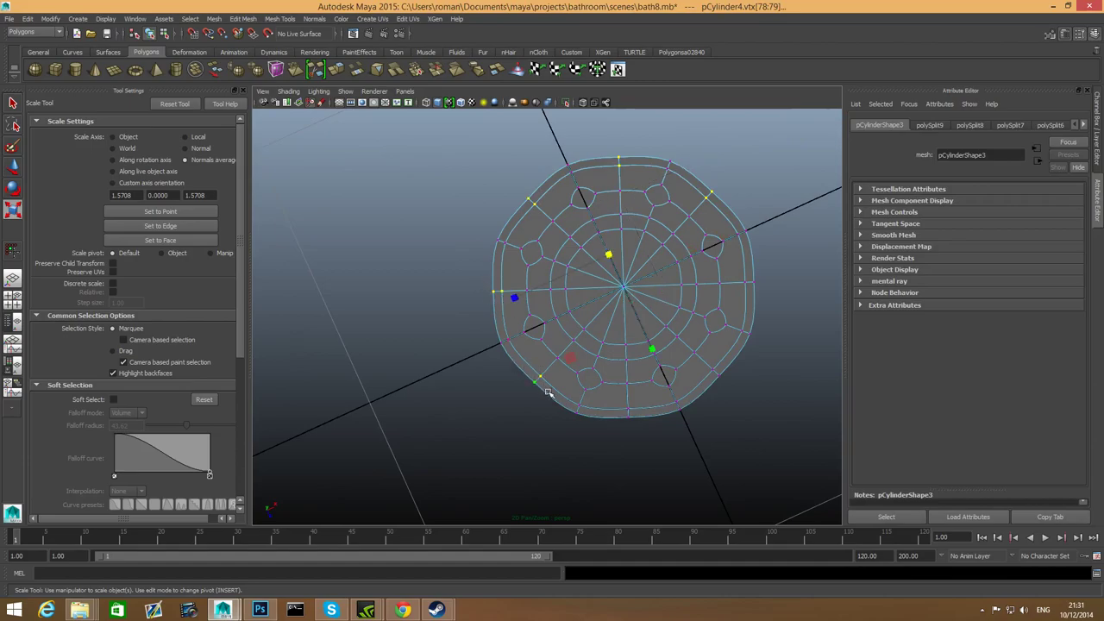
pyautogui.keyDown('shift'); pyautogui.click(635, 418); pyautogui.keyUp('shift')
pyautogui.keyDown('shift'); pyautogui.moveTo(706, 363); pyautogui.dragTo(747, 394); pyautogui.keyUp('shift')
pyautogui.keyDown('shift'); pyautogui.moveTo(740, 277); pyautogui.dragTo(771, 292); pyautogui.keyUp('shift')
pyautogui.moveTo(625, 287); pyautogui.dragTo(636, 290)
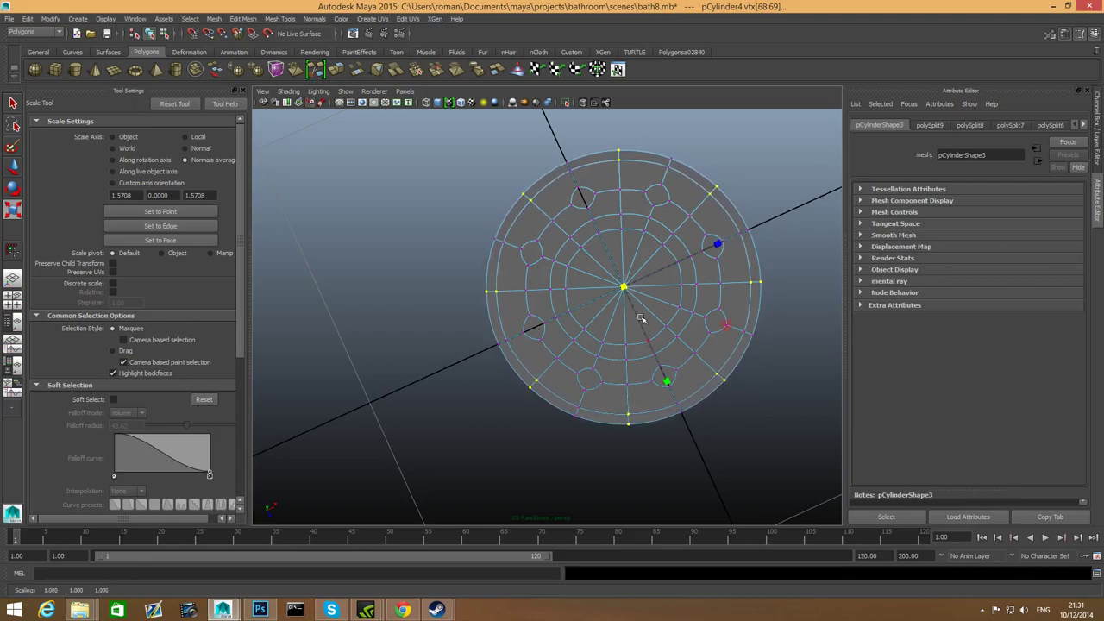
# - Return to the unsmoothed cage, orbit around the disc, and switch to face selection
pyautogui.press('1')
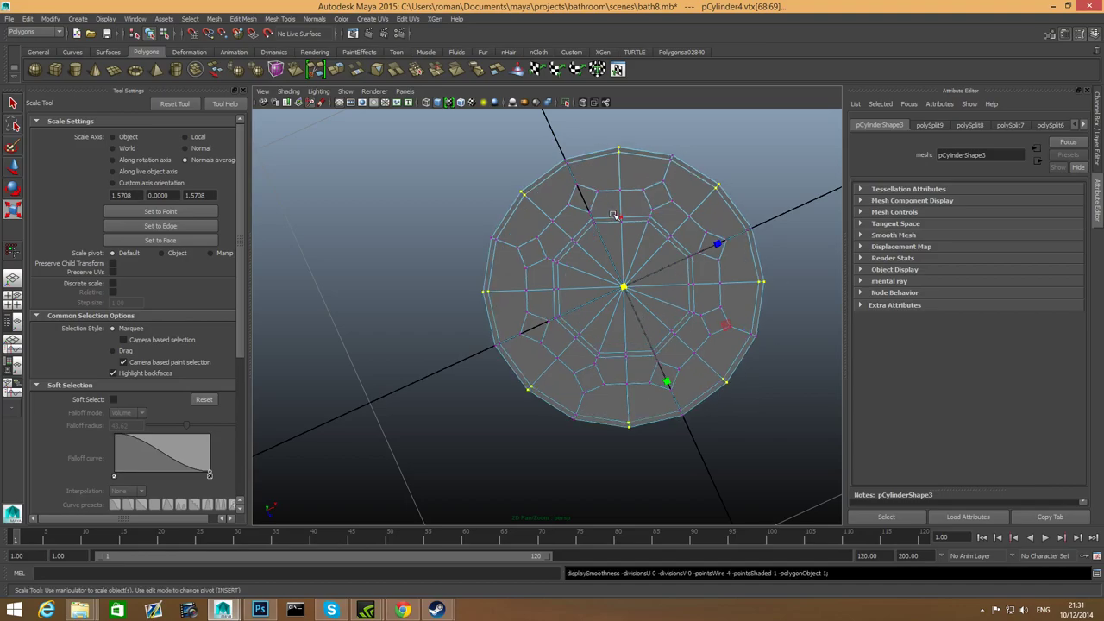
pyautogui.moveTo(614, 216)
pyautogui.keyDown('alt'); pyautogui.mouseDown()
pyautogui.moveTo(577, 292)
pyautogui.moveTo(756, 246)
pyautogui.mouseUp(); pyautogui.keyUp('alt')
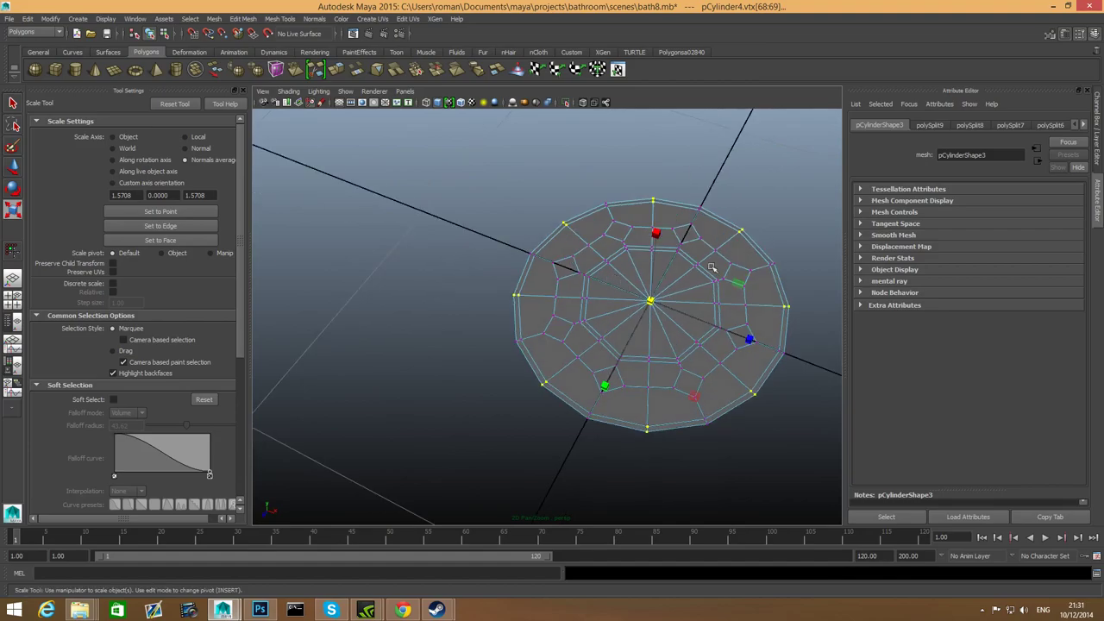
pyautogui.keyDown('alt'); pyautogui.moveTo(721, 304); pyautogui.dragTo(566, 352); pyautogui.keyUp('alt')
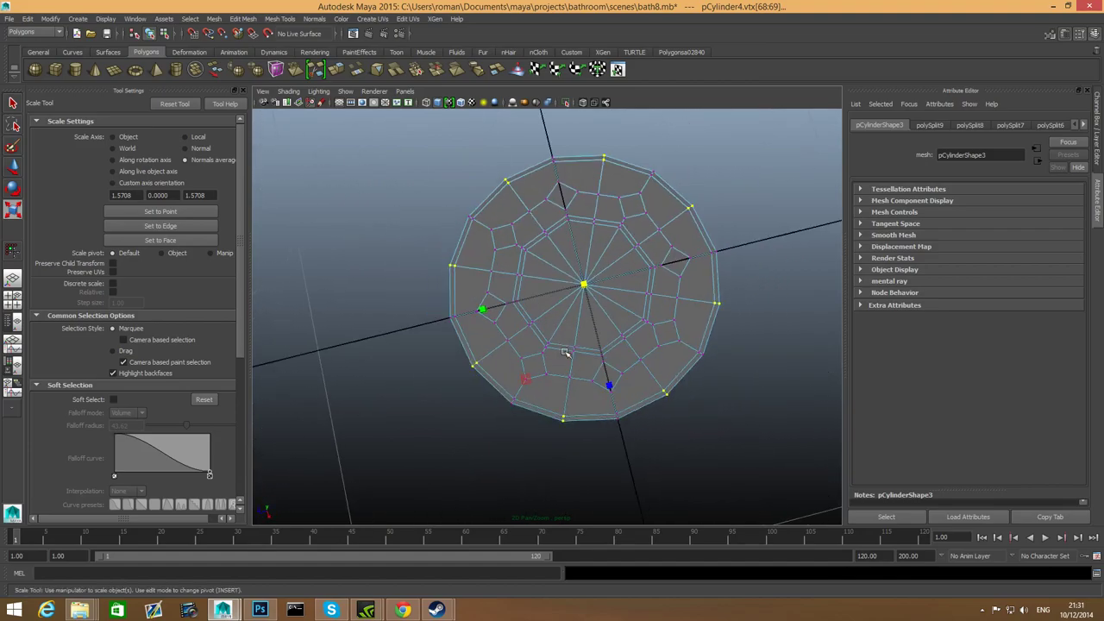
pyautogui.moveTo(610, 254)
pyautogui.keyDown('alt'); pyautogui.mouseDown()
pyautogui.moveTo(712, 178)
pyautogui.moveTo(636, 274)
pyautogui.moveTo(594, 288)
pyautogui.mouseUp(); pyautogui.keyUp('alt')
pyautogui.moveTo(636, 300); pyautogui.dragTo(577, 272, button='right')
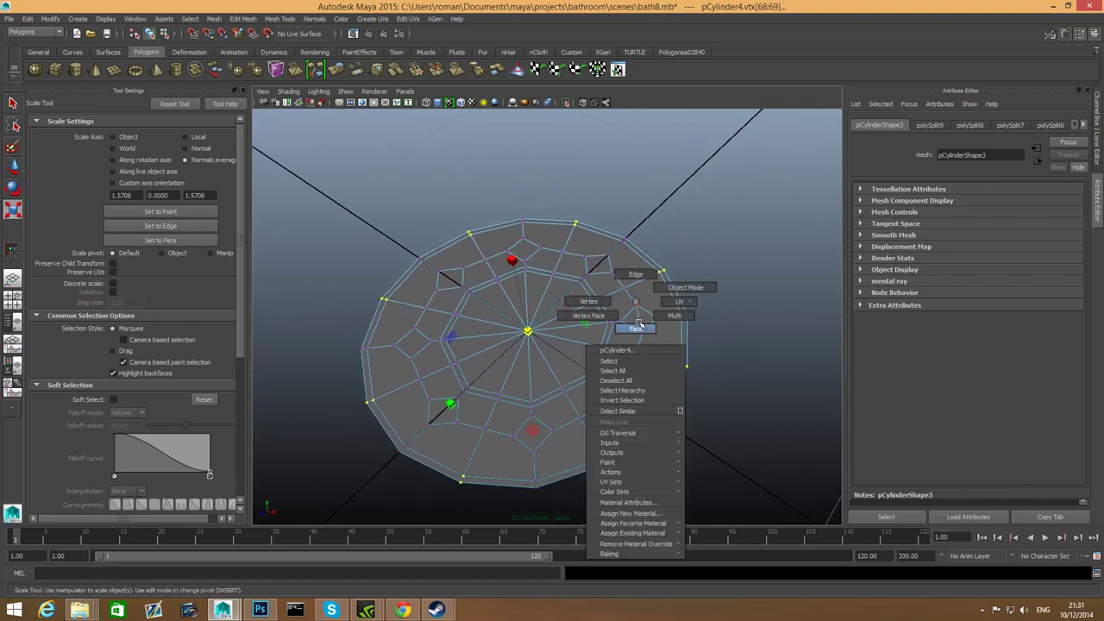
# - Select all disc faces except the inner ring of thin faces and the centre triangles
pyautogui.click(610, 295)
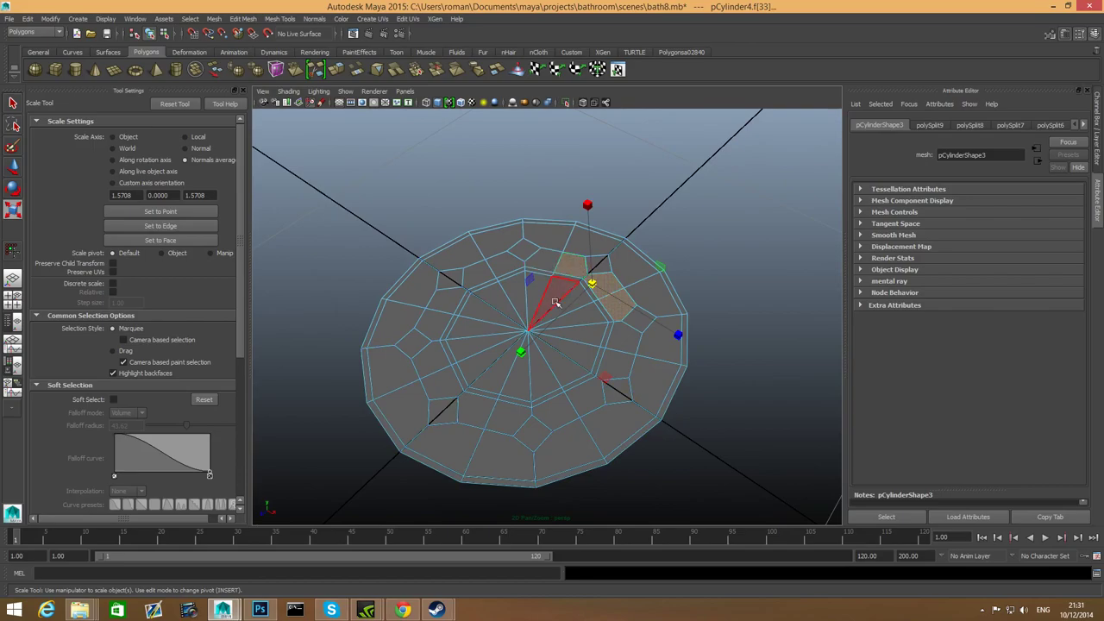
pyautogui.scroll(-2, 518, 274)
pyautogui.moveTo(455, 196); pyautogui.dragTo(706, 484)
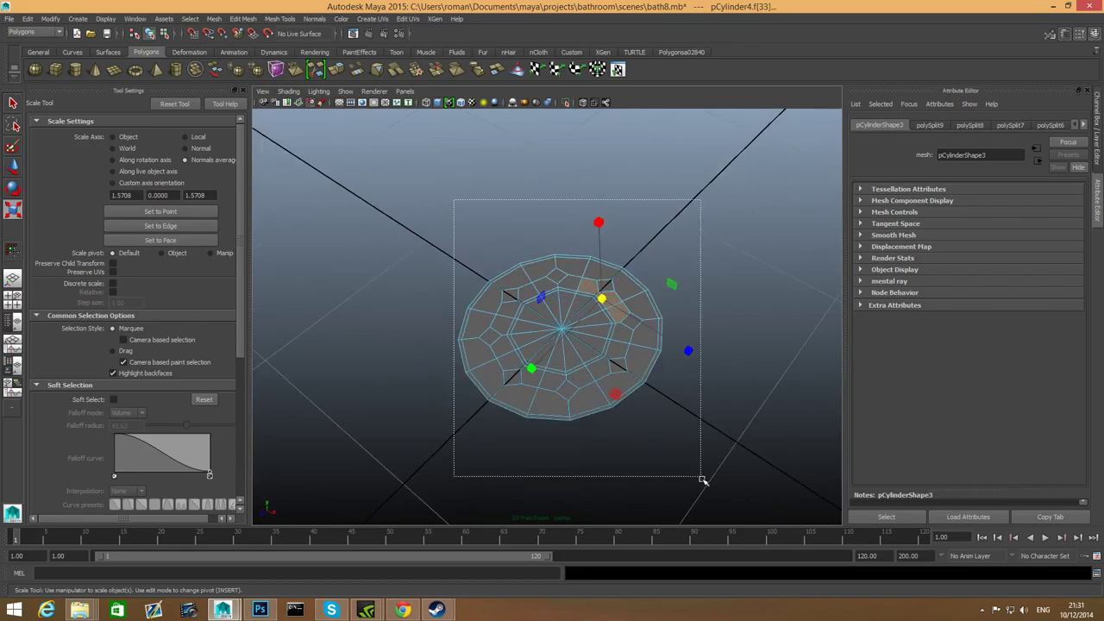
pyautogui.scroll(3, 658, 438)
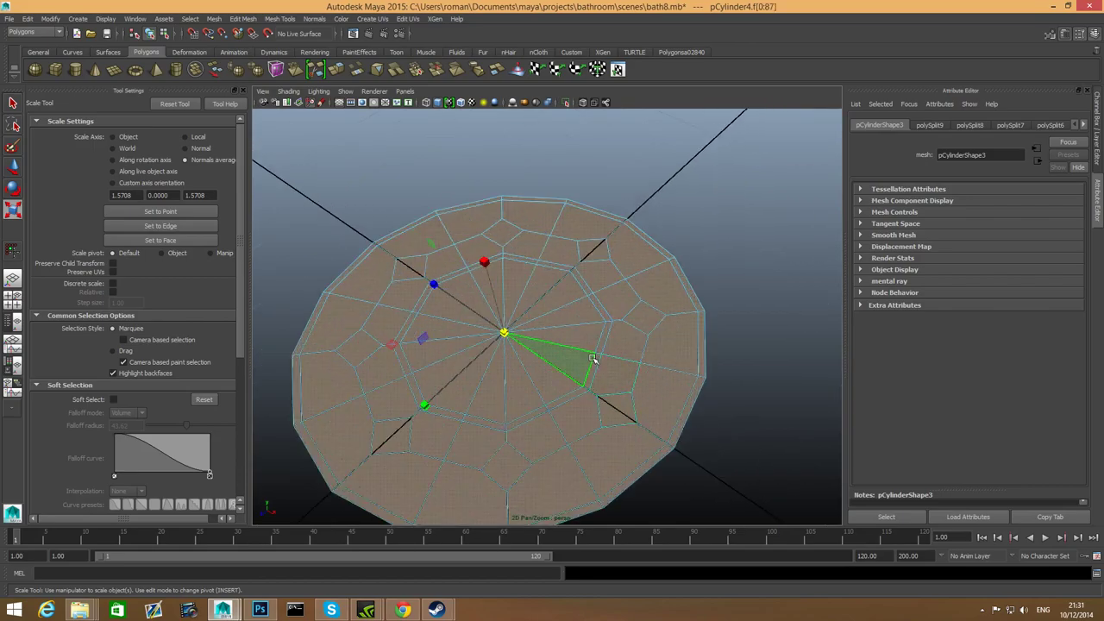
pyautogui.keyDown('ctrl'); pyautogui.click(595, 366); pyautogui.keyUp('ctrl')
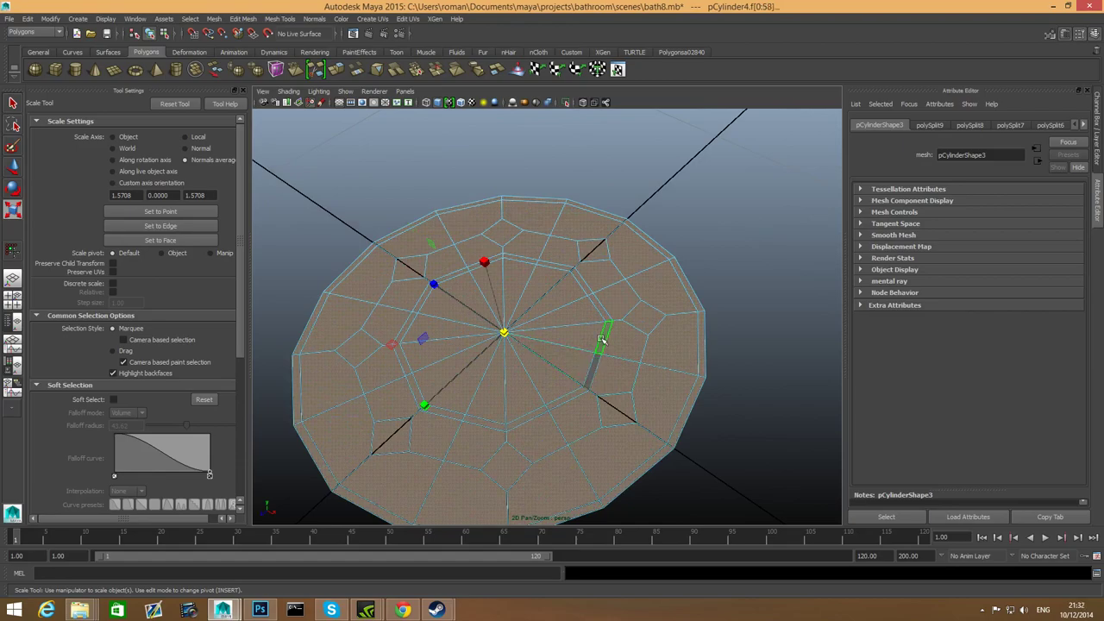
pyautogui.keyDown('ctrl'); pyautogui.doubleClick(602, 341); pyautogui.keyUp('ctrl')
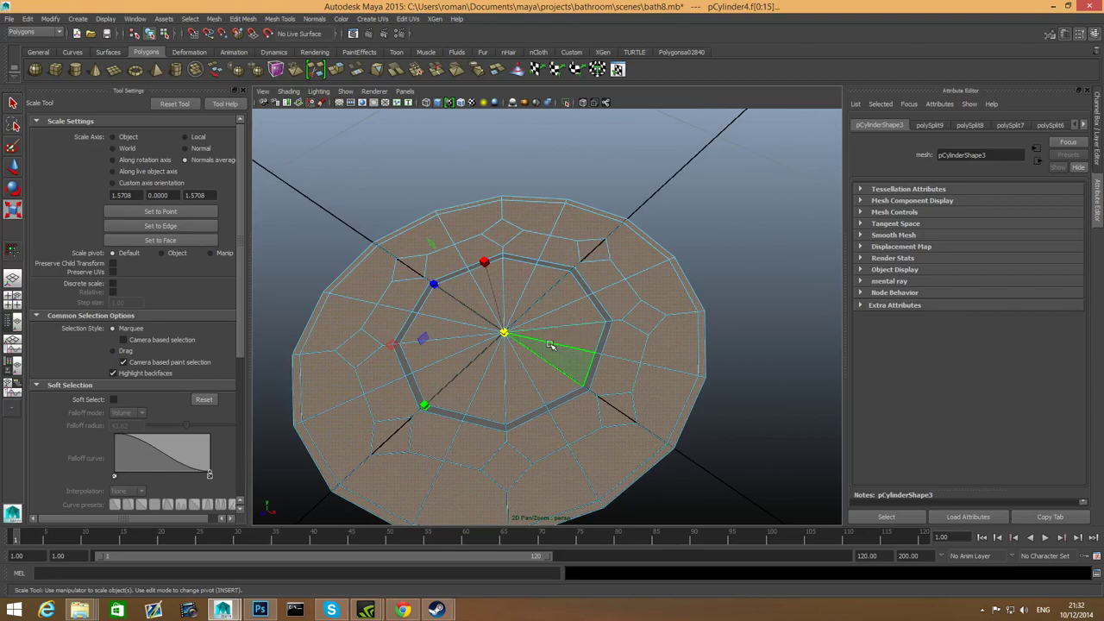
pyautogui.keyDown('ctrl'); pyautogui.doubleClick(485, 321); pyautogui.keyUp('ctrl')
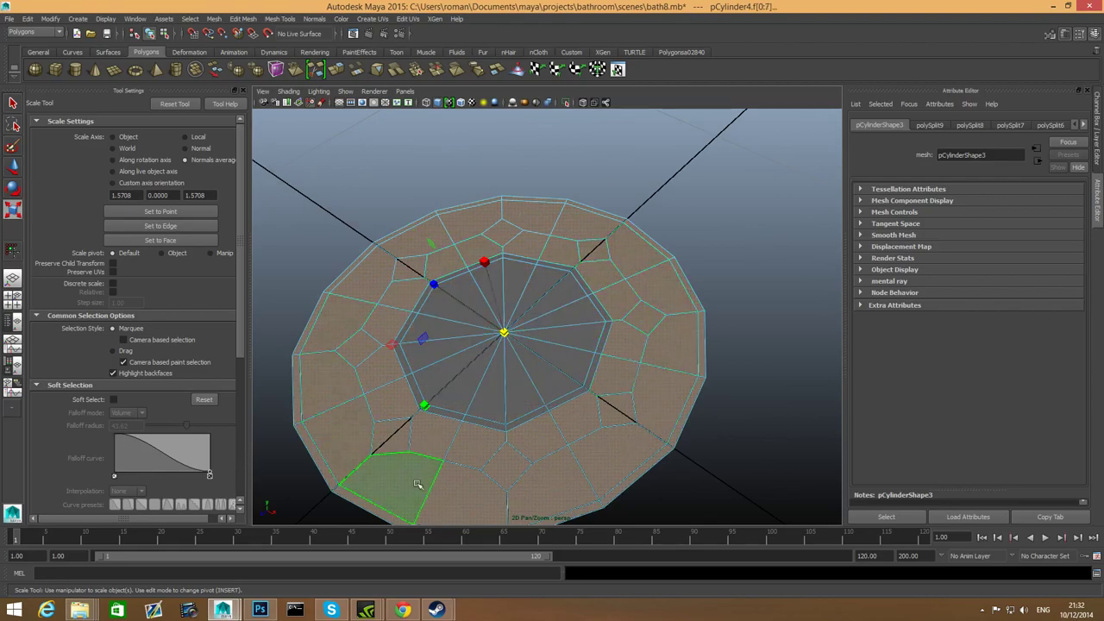
# - Duplicate the selected faces as a separate piece, then delete the centre piece
pyautogui.scroll(-2, 715, 365)
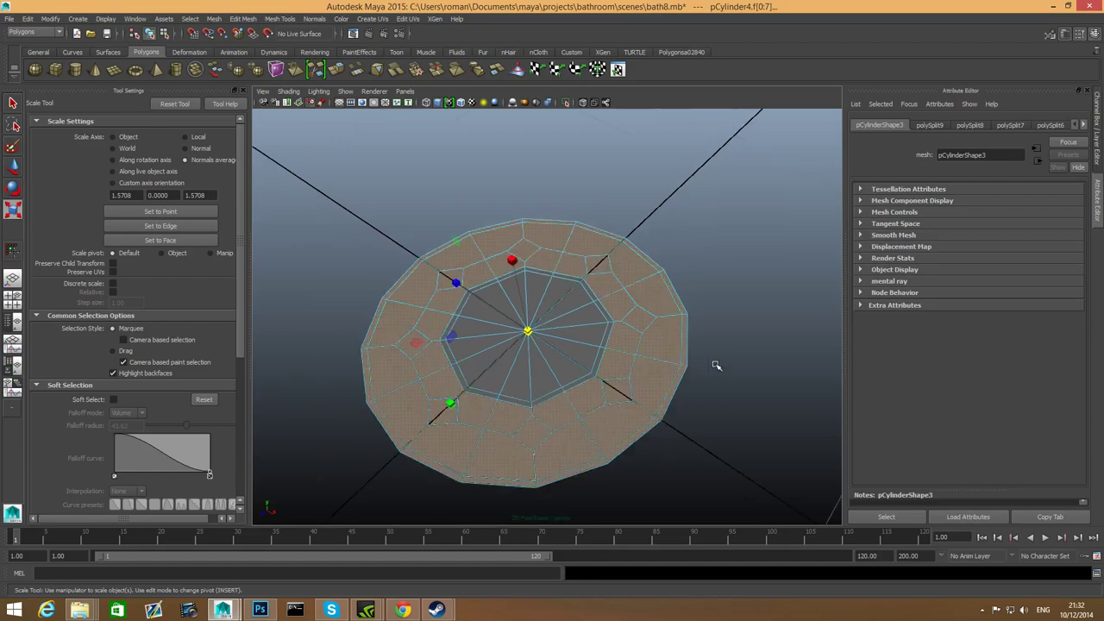
pyautogui.scroll(-2, 716, 364)
pyautogui.keyDown('shift'); pyautogui.rightClick(630, 297); pyautogui.keyUp('shift')
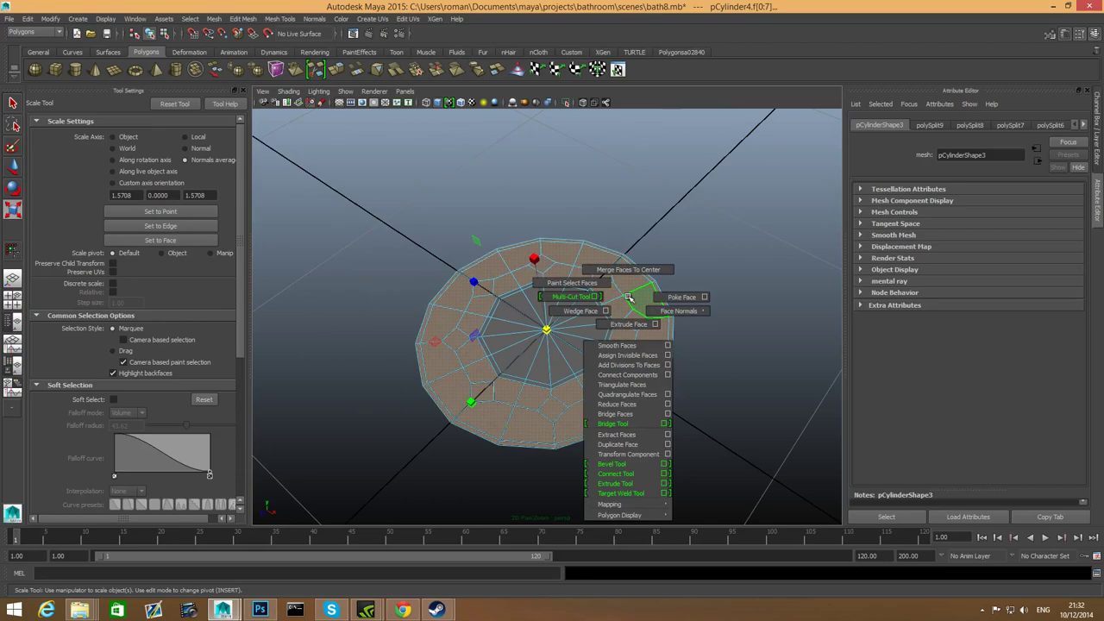
pyautogui.click(630, 445)
pyautogui.press('F8')
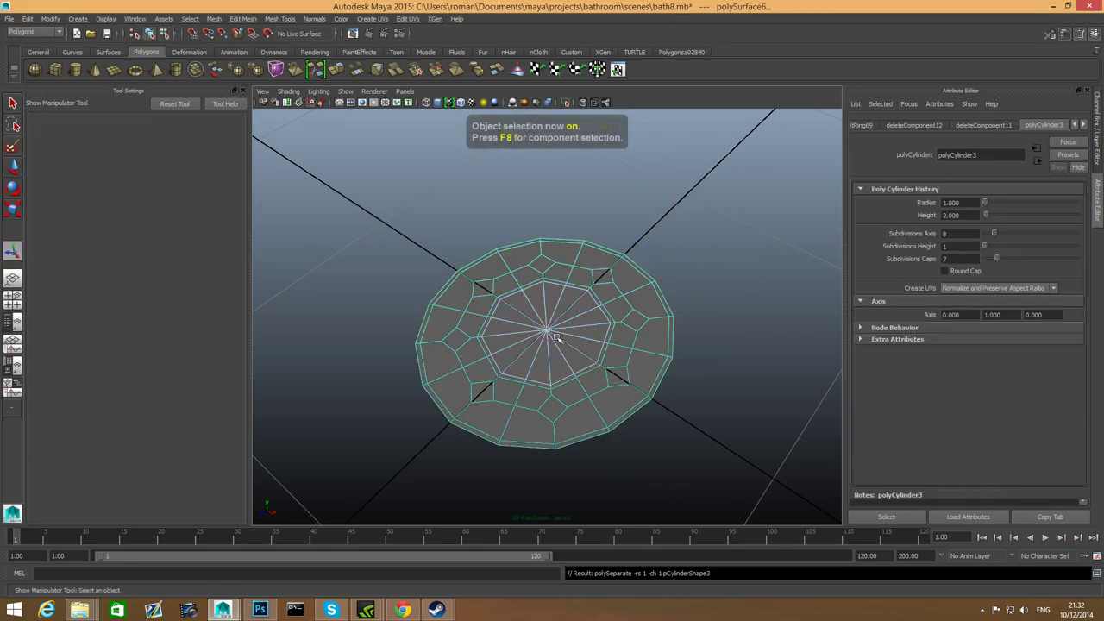
pyautogui.press('Delete')
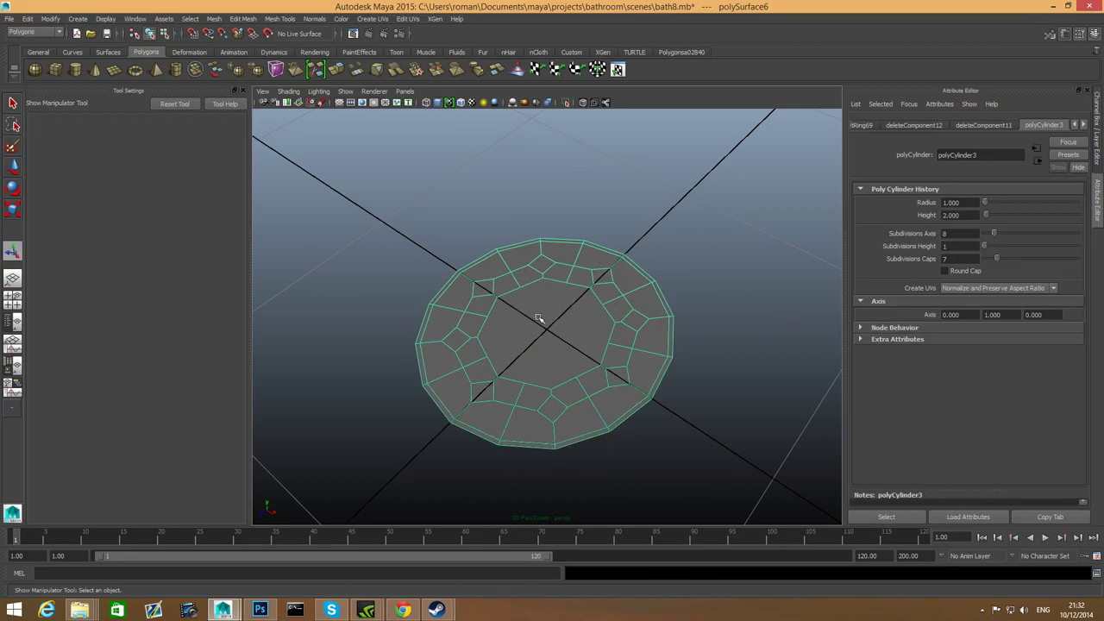
# - Centre the ring piece's pivot and scale it up about 2.067 times
pyautogui.press('r')
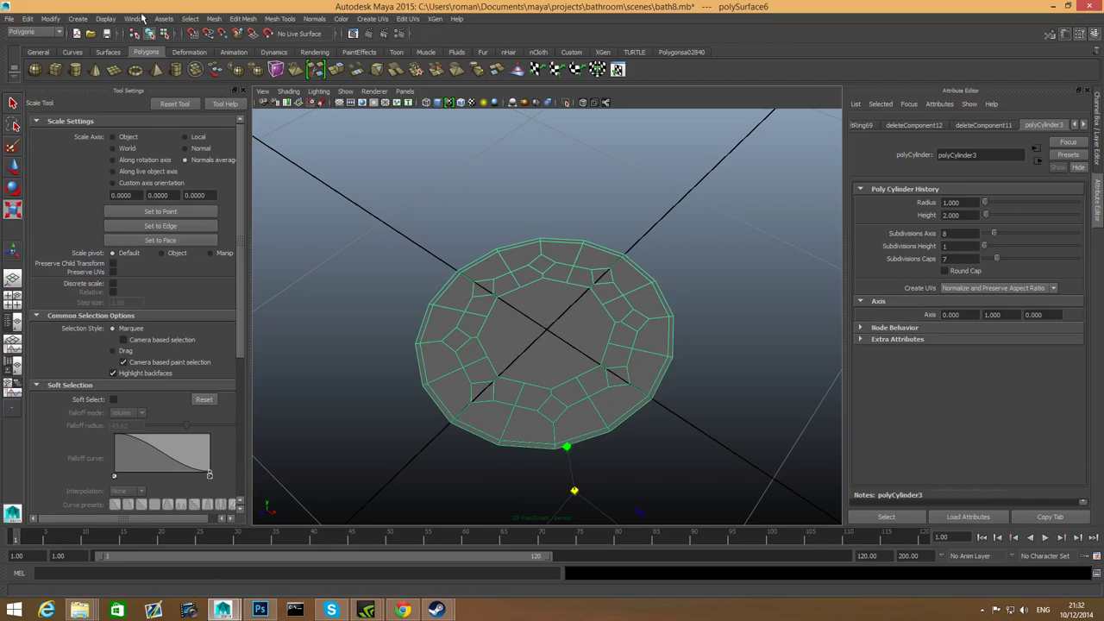
pyautogui.click(58, 21)
pyautogui.click(82, 136)
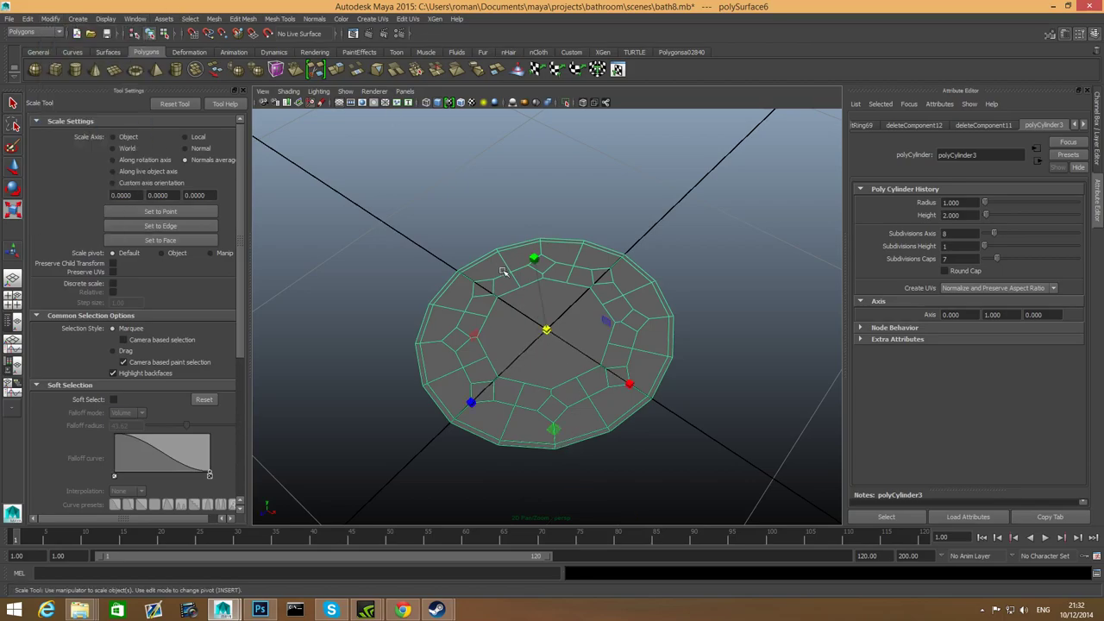
pyautogui.moveTo(547, 331); pyautogui.dragTo(738, 360)
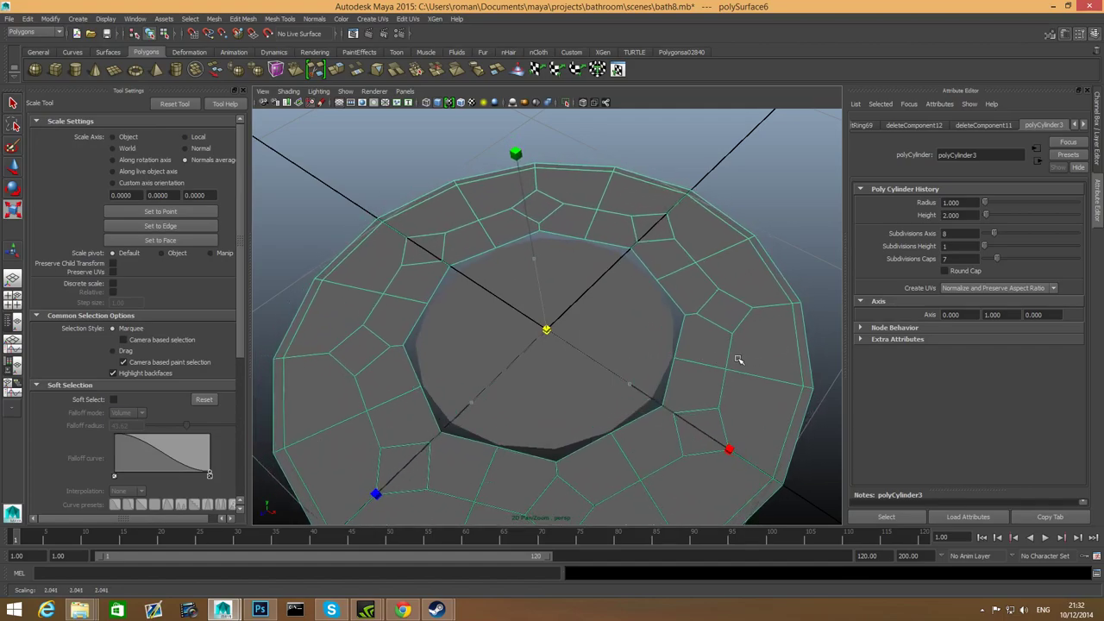
# - Show the unsmoothed wireframe, select the outer ring piece, and enter vertex mode
pyautogui.press('4')
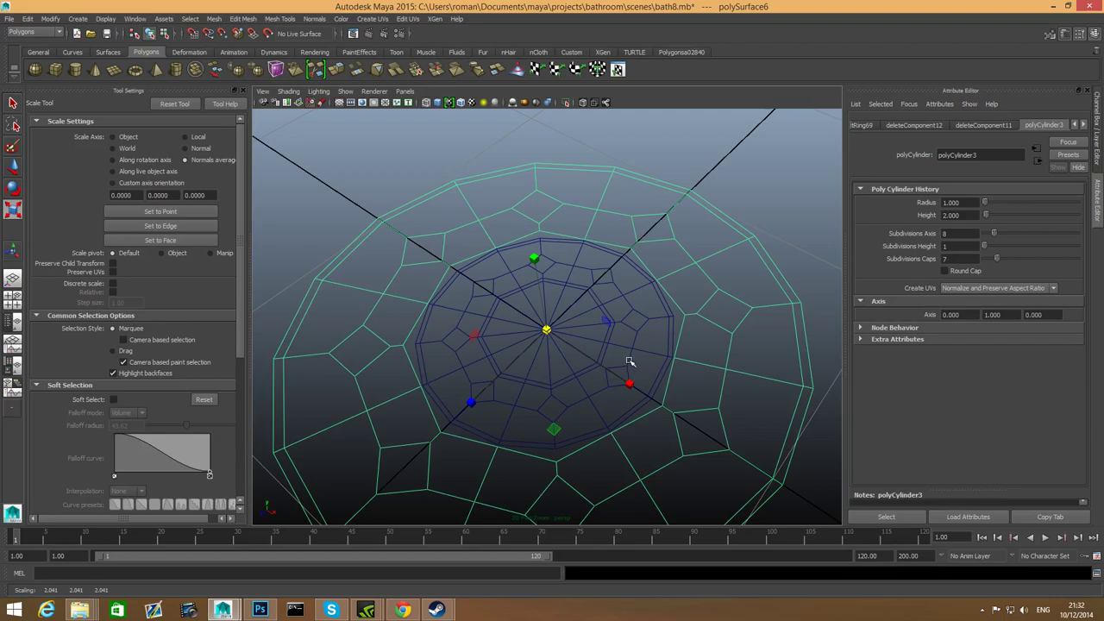
pyautogui.scroll(-2, 631, 360)
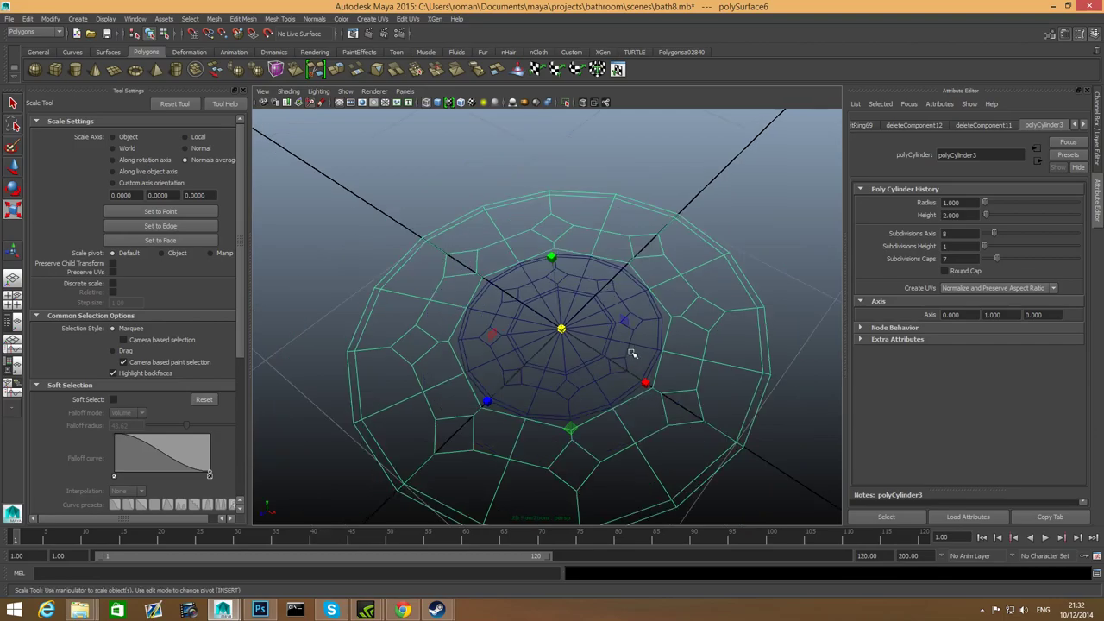
pyautogui.press('1')
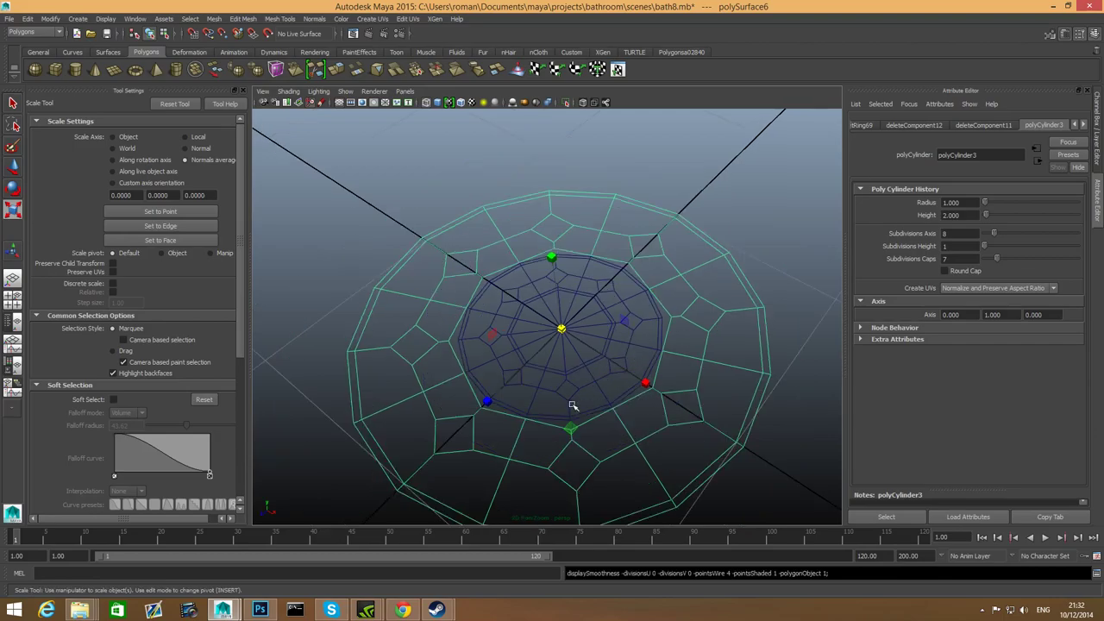
pyautogui.press('4')
pyautogui.click(585, 391)
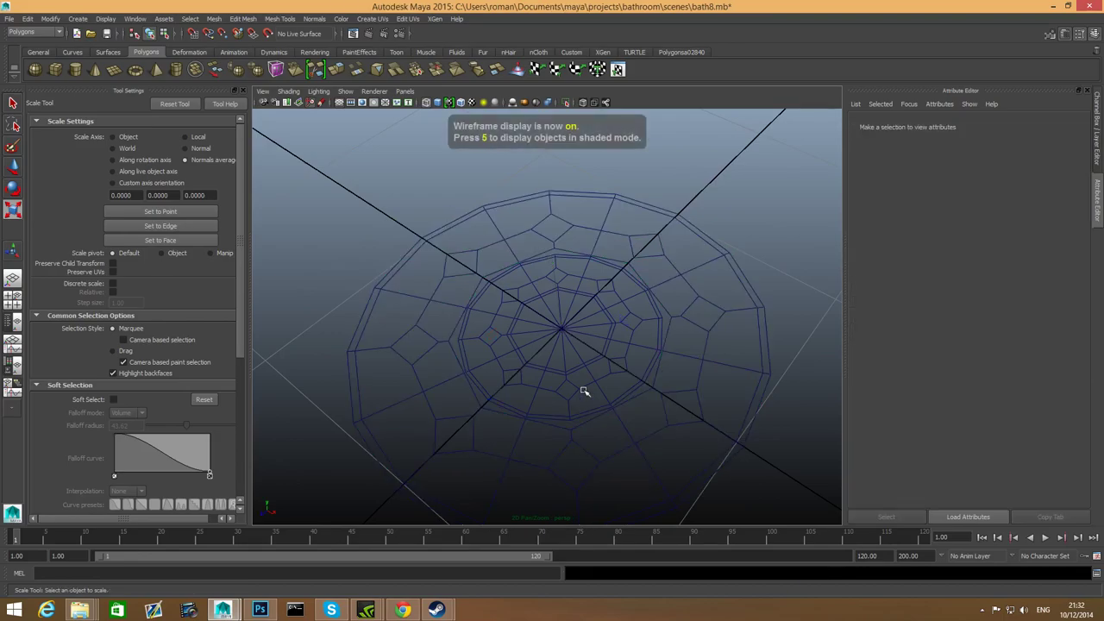
pyautogui.click(590, 383)
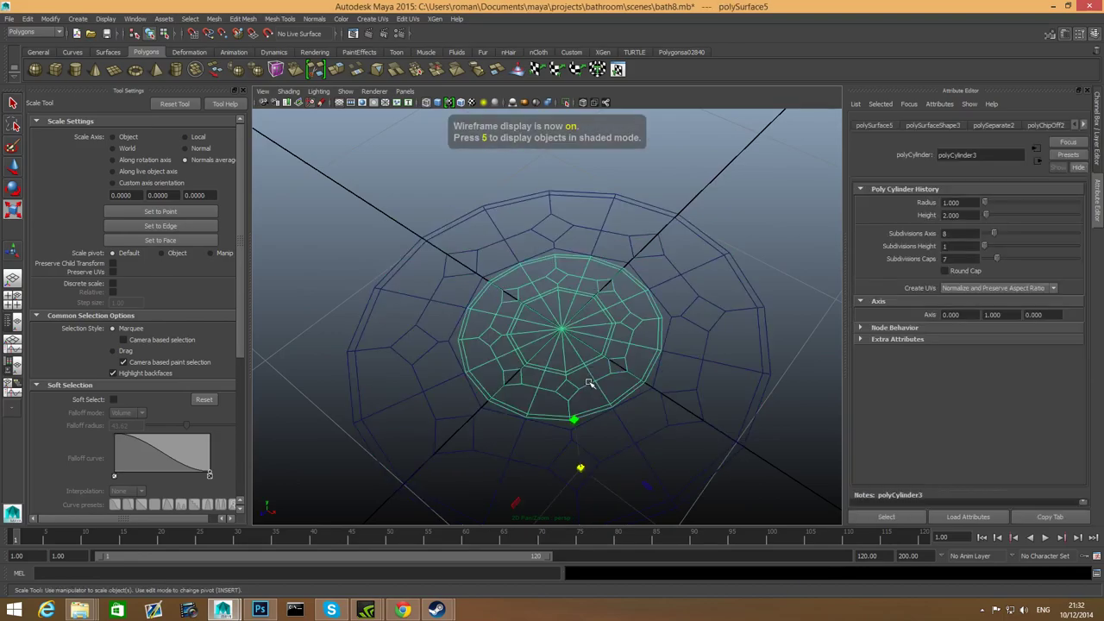
pyautogui.click(640, 418)
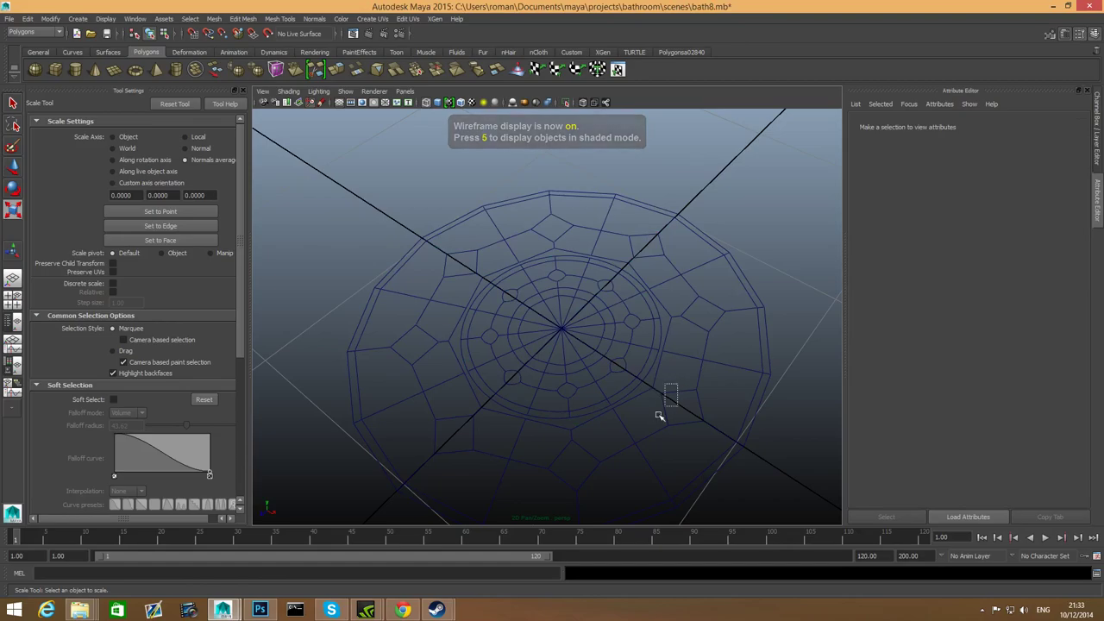
pyautogui.click(658, 418)
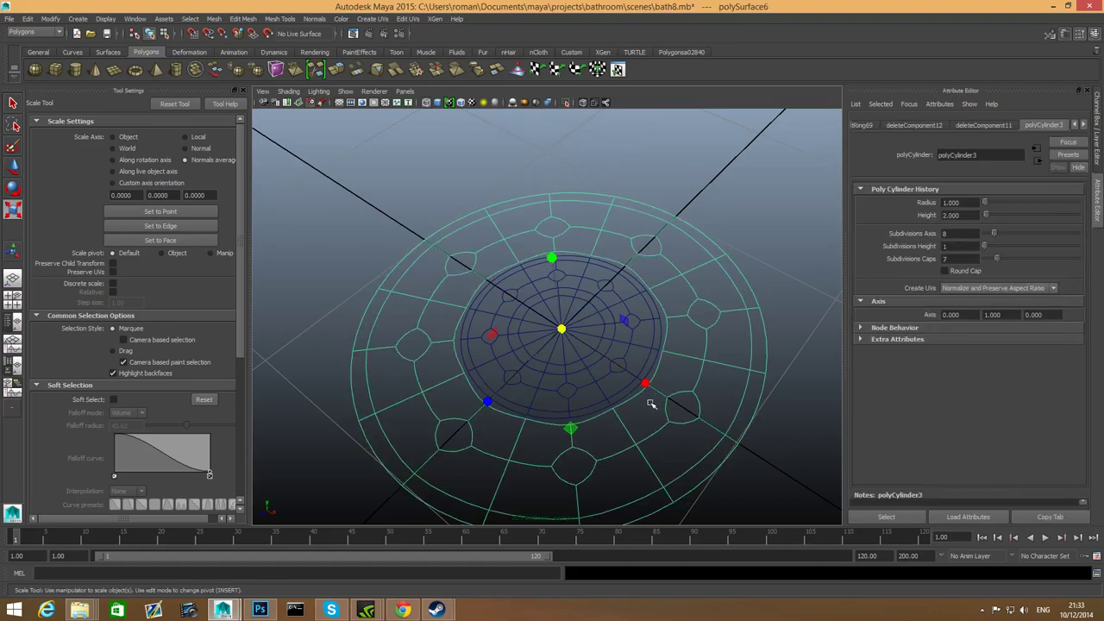
pyautogui.moveTo(647, 389)
pyautogui.keyDown('alt'); pyautogui.mouseDown()
pyautogui.moveTo(667, 415)
pyautogui.moveTo(707, 416)
pyautogui.mouseUp(); pyautogui.keyUp('alt')
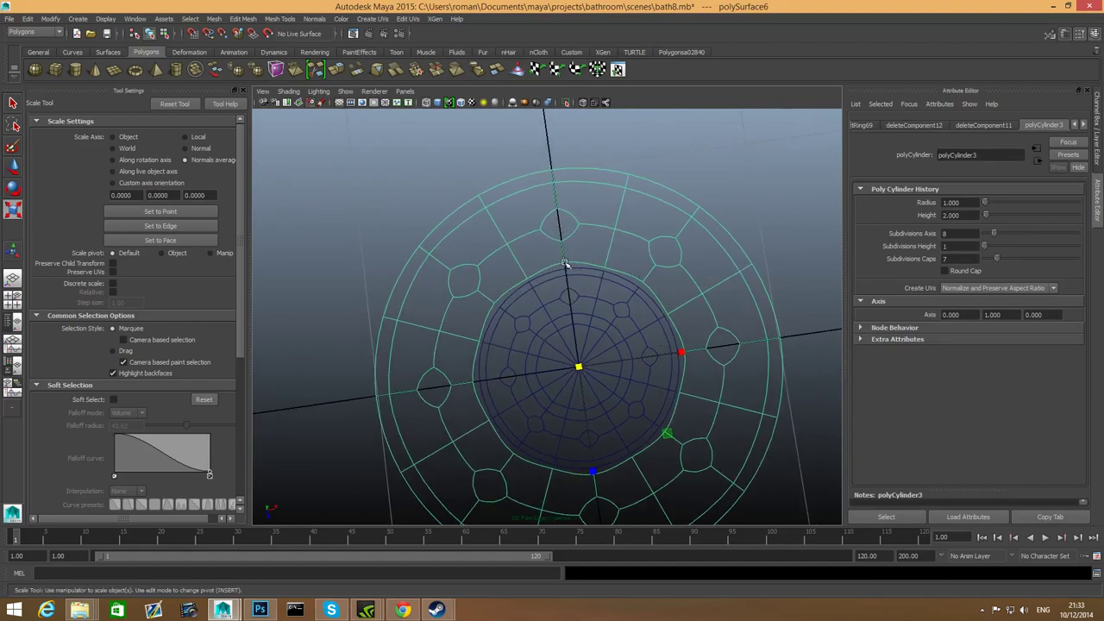
pyautogui.moveTo(580, 263); pyautogui.dragTo(557, 256, button='right')
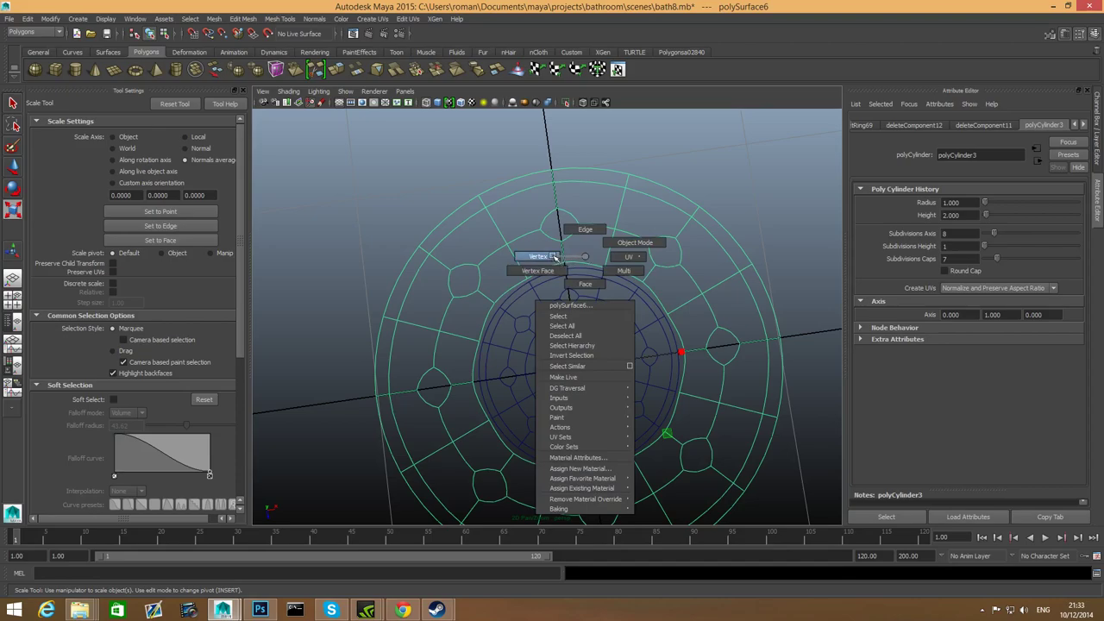
# - Scale seven selected inner-edge ring vertices to reshape the opening, then return to object mode
pyautogui.click(564, 256)
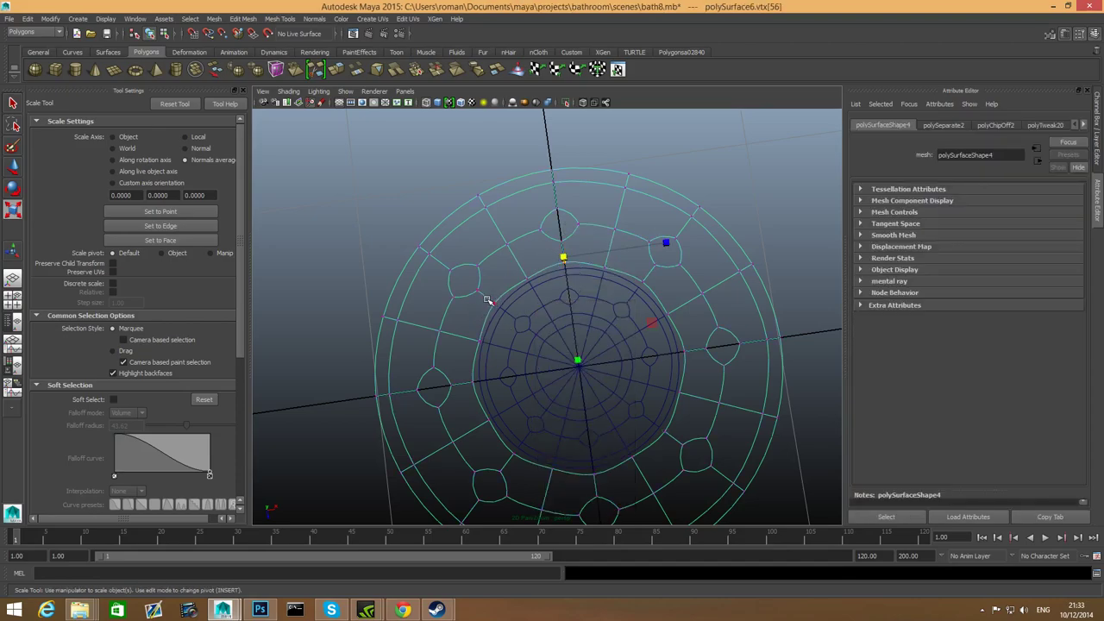
pyautogui.click(490, 300)
pyautogui.click(466, 379)
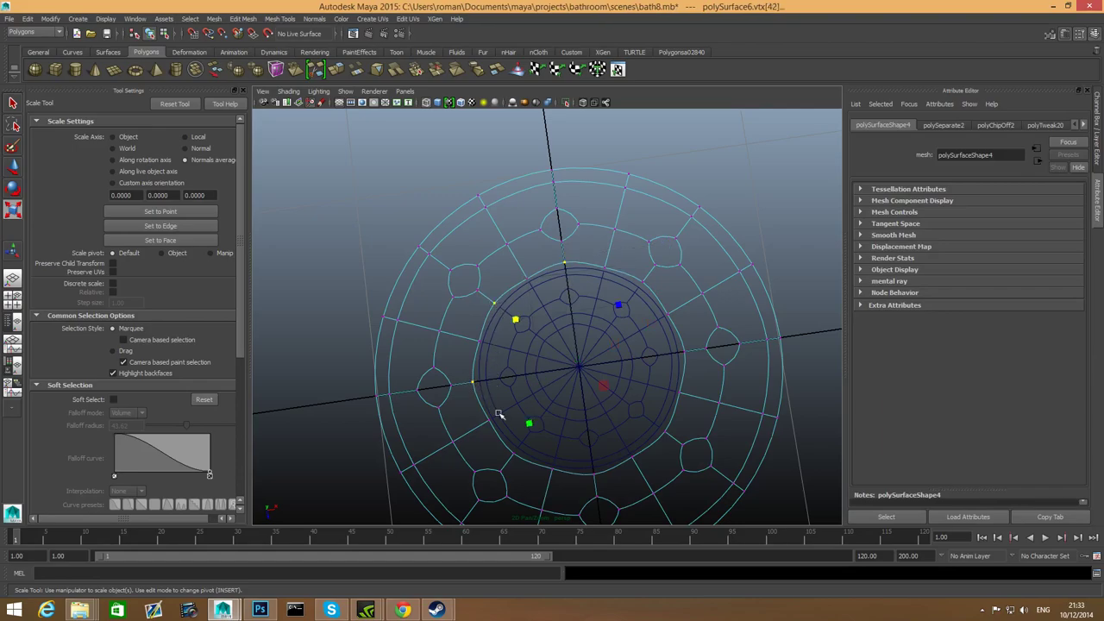
pyautogui.keyDown('alt'); pyautogui.moveTo(501, 414); pyautogui.dragTo(479, 395, button='middle'); pyautogui.keyUp('alt')
pyautogui.moveTo(495, 417); pyautogui.dragTo(578, 438)
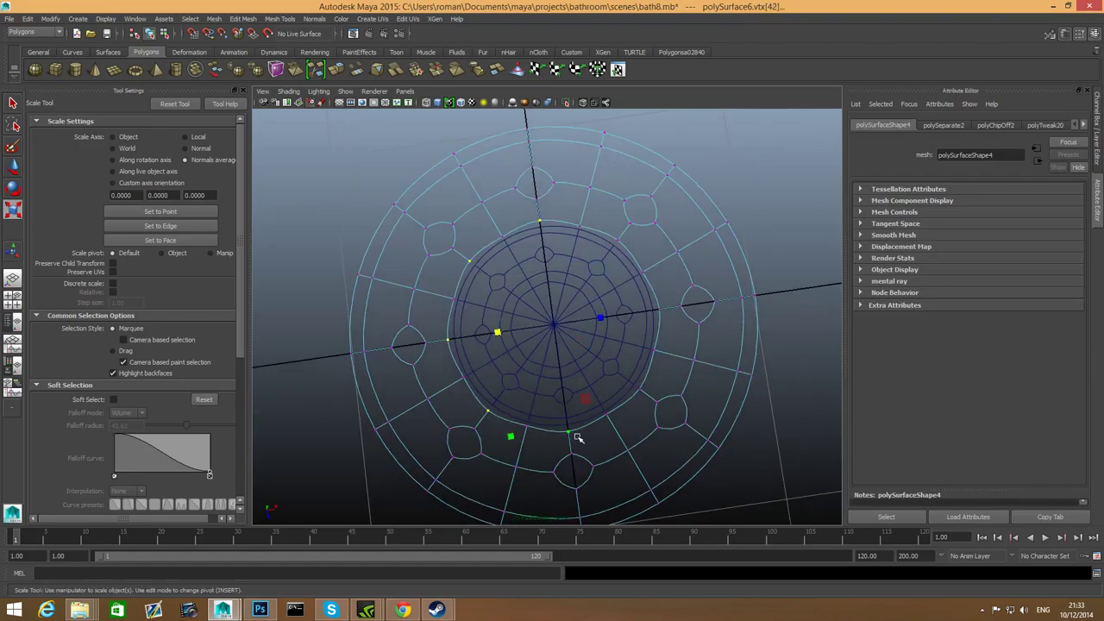
pyautogui.keyDown('shift'); pyautogui.click(647, 388); pyautogui.keyUp('shift')
pyautogui.keyDown('shift'); pyautogui.click(660, 304); pyautogui.keyUp('shift')
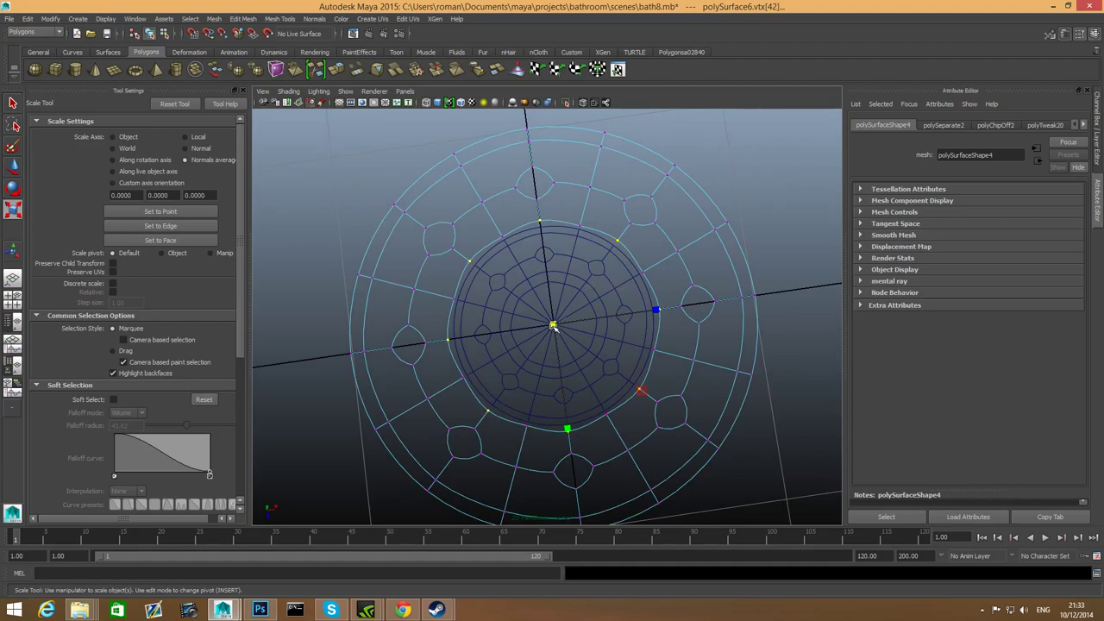
pyautogui.moveTo(553, 325); pyautogui.dragTo(544, 328)
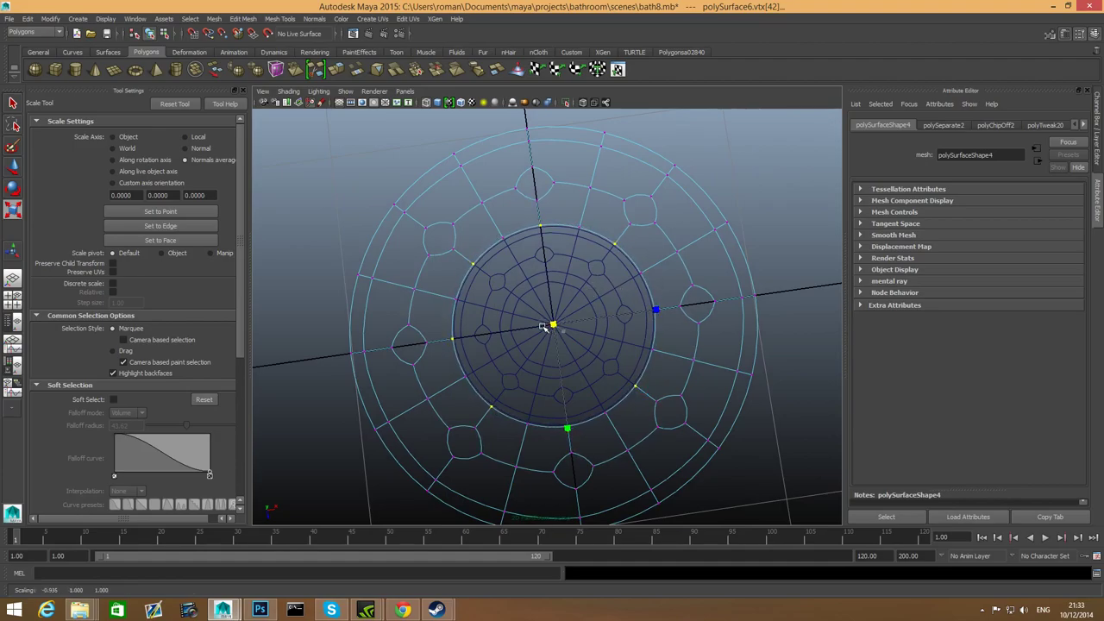
pyautogui.moveTo(542, 327); pyautogui.dragTo(552, 334)
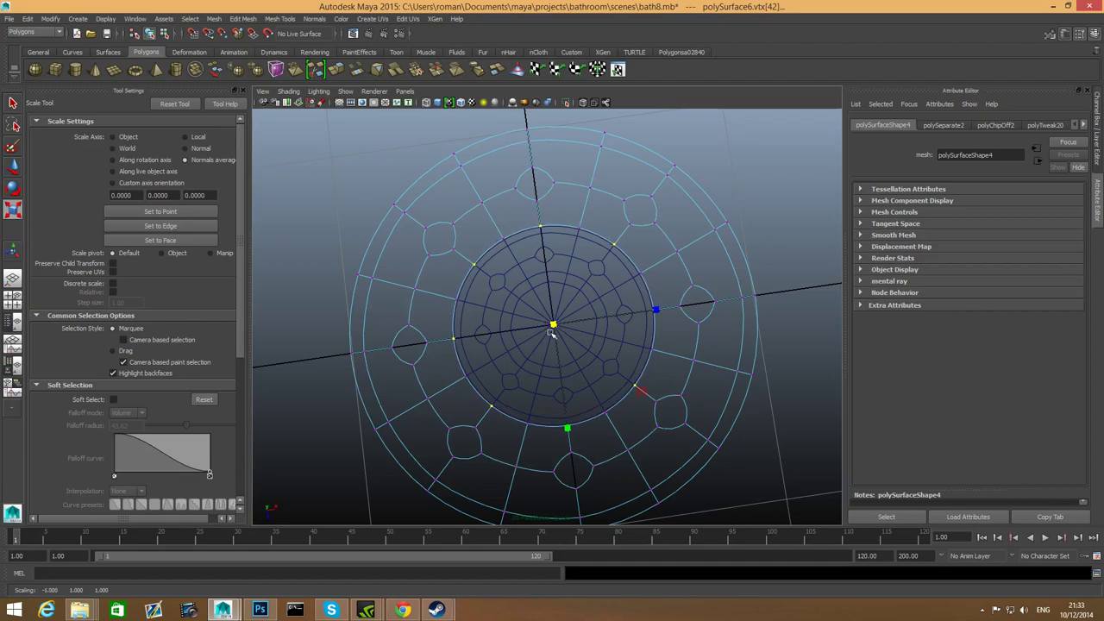
pyautogui.press('F8')
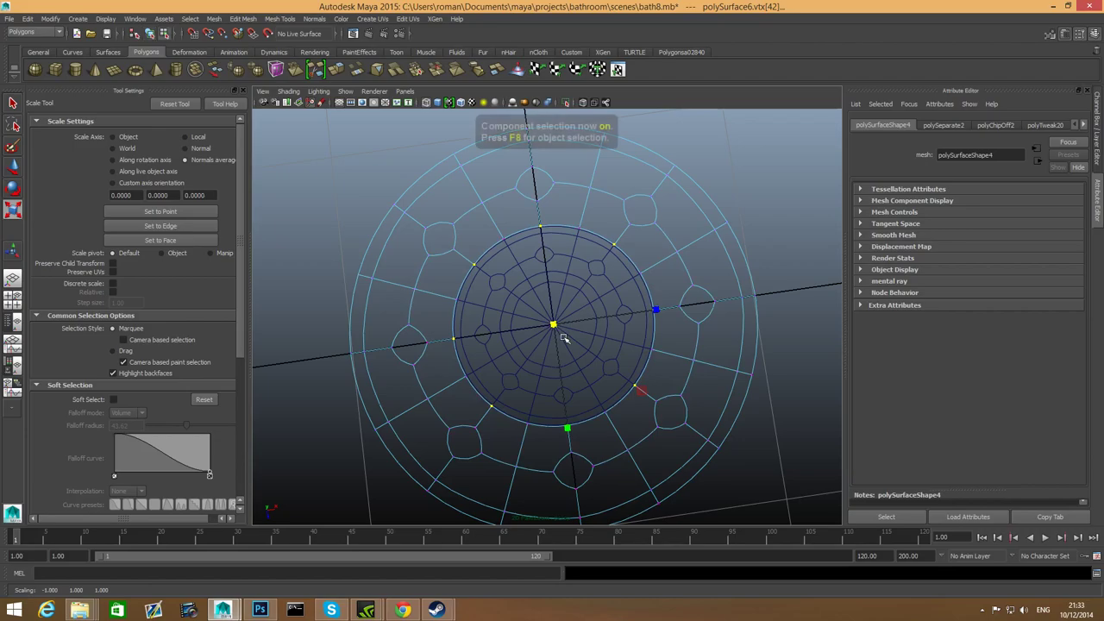
# - Switch back to shaded display, select the inner disc, and enable Wireframe on Shaded
pyautogui.press('6')
pyautogui.scroll(-5, 608, 293)
pyautogui.click(617, 311)
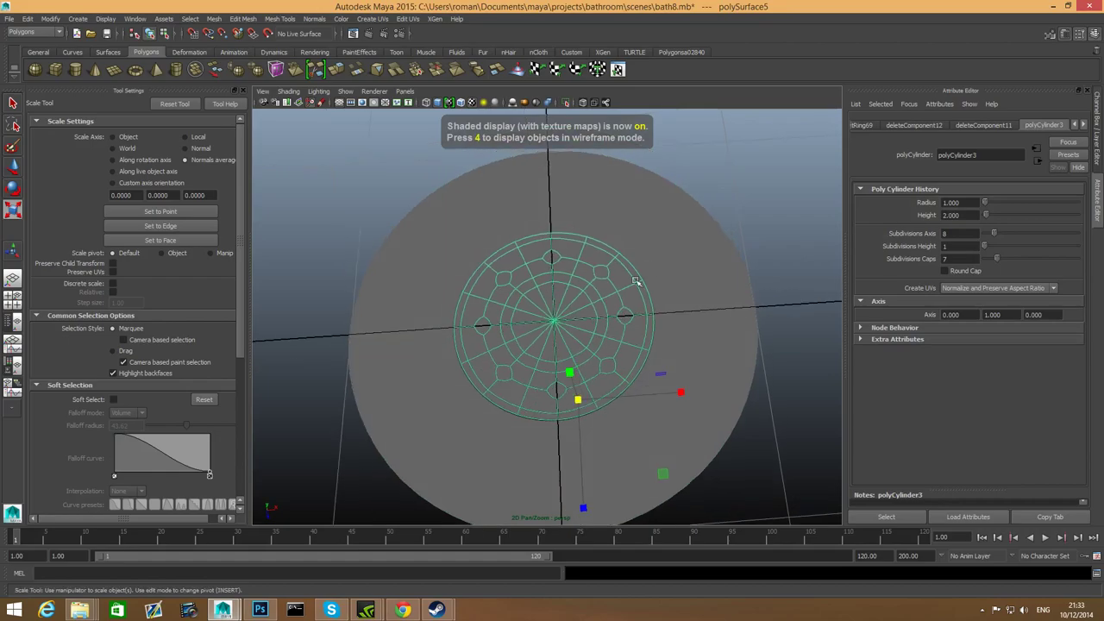
pyautogui.click(288, 92)
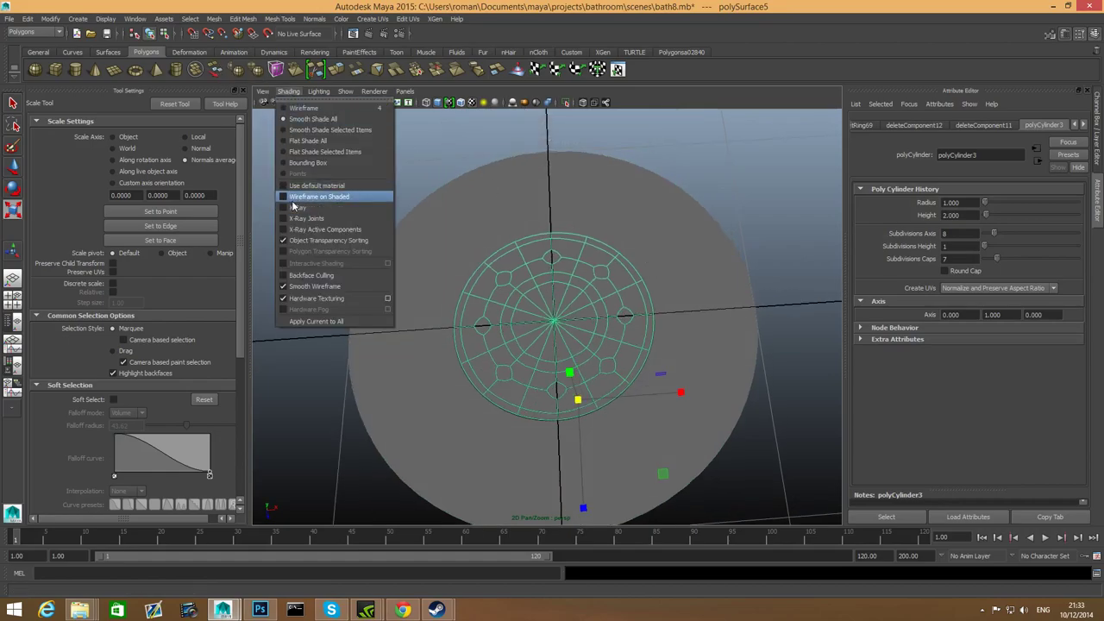
pyautogui.click(298, 197)
pyautogui.keyDown('alt'); pyautogui.moveTo(559, 320); pyautogui.dragTo(509, 320); pyautogui.keyUp('alt')
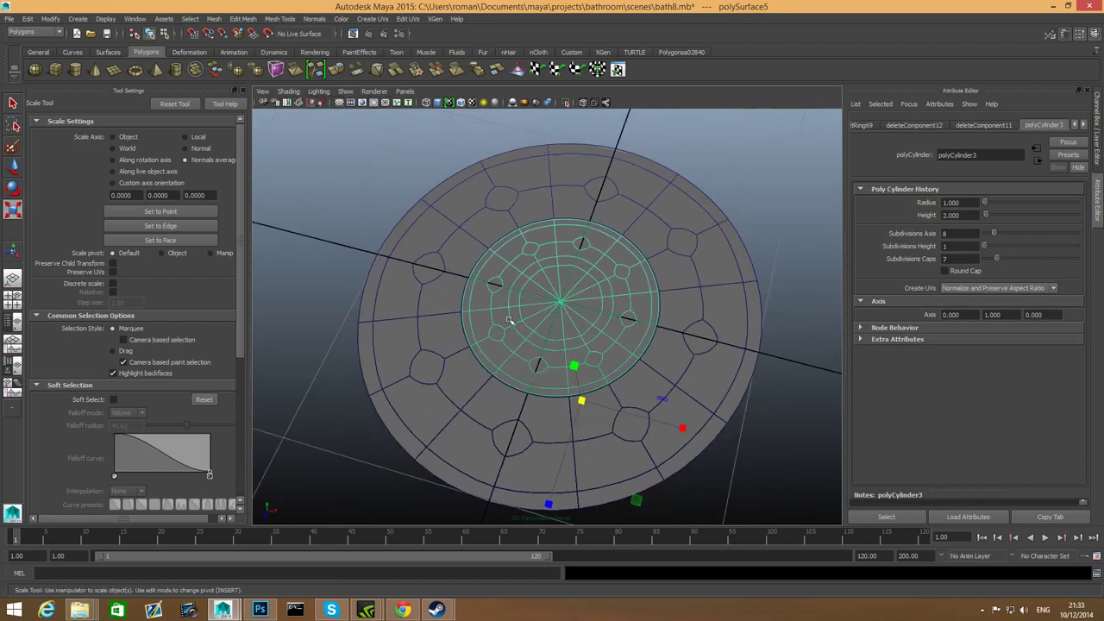
pyautogui.keyDown('alt'); pyautogui.moveTo(641, 338); pyautogui.dragTo(638, 340); pyautogui.keyUp('alt')
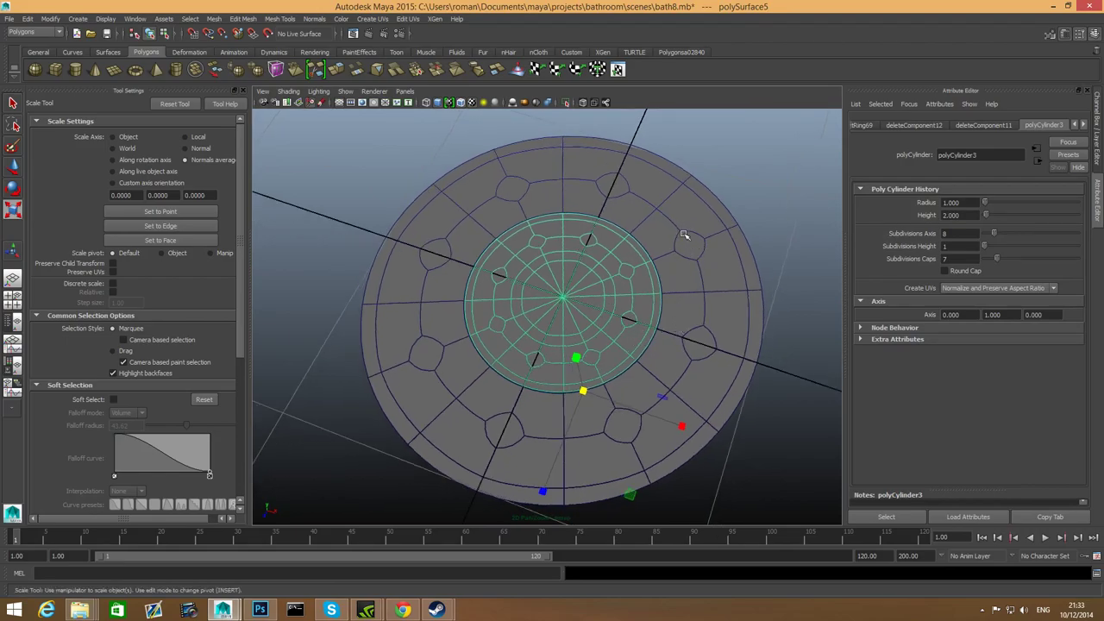
pyautogui.moveTo(695, 332)
pyautogui.keyDown('alt'); pyautogui.mouseDown()
pyautogui.moveTo(548, 322)
pyautogui.moveTo(727, 330)
pyautogui.moveTo(721, 290)
pyautogui.mouseUp(); pyautogui.keyUp('alt')
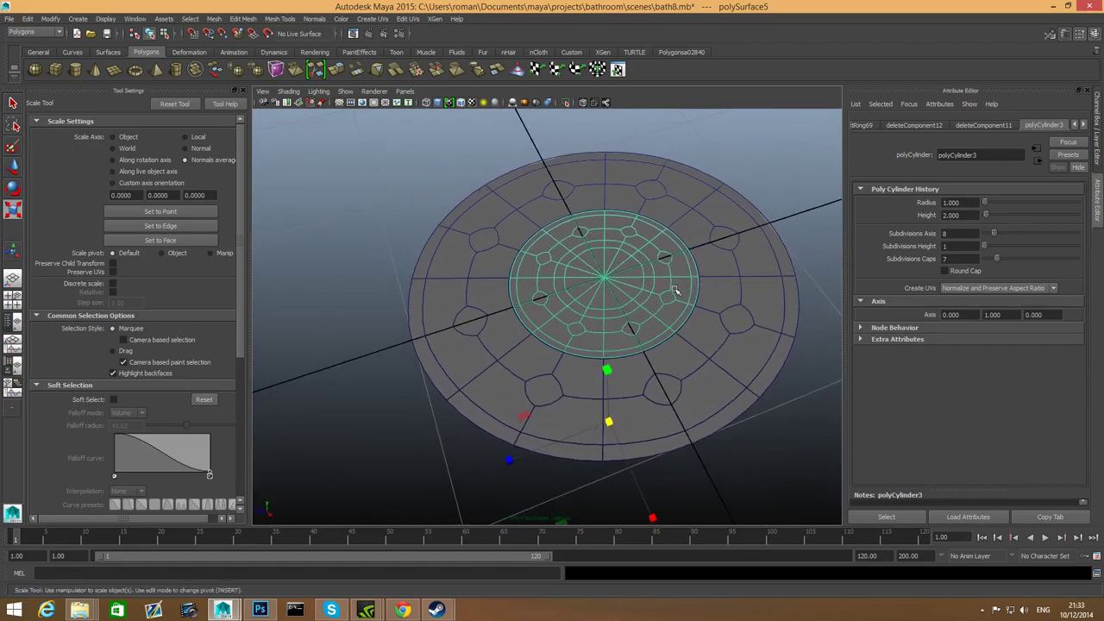
# - Select the outer ring and inner disc pieces and combine them into one mesh
pyautogui.click(688, 282)
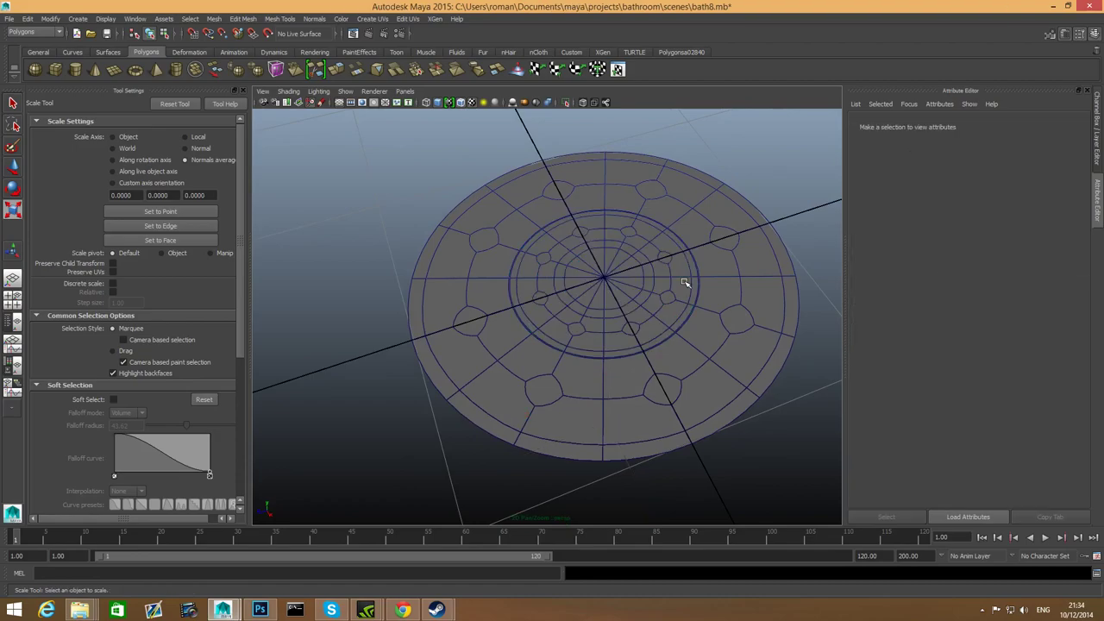
pyautogui.click(721, 277)
pyautogui.click(623, 261)
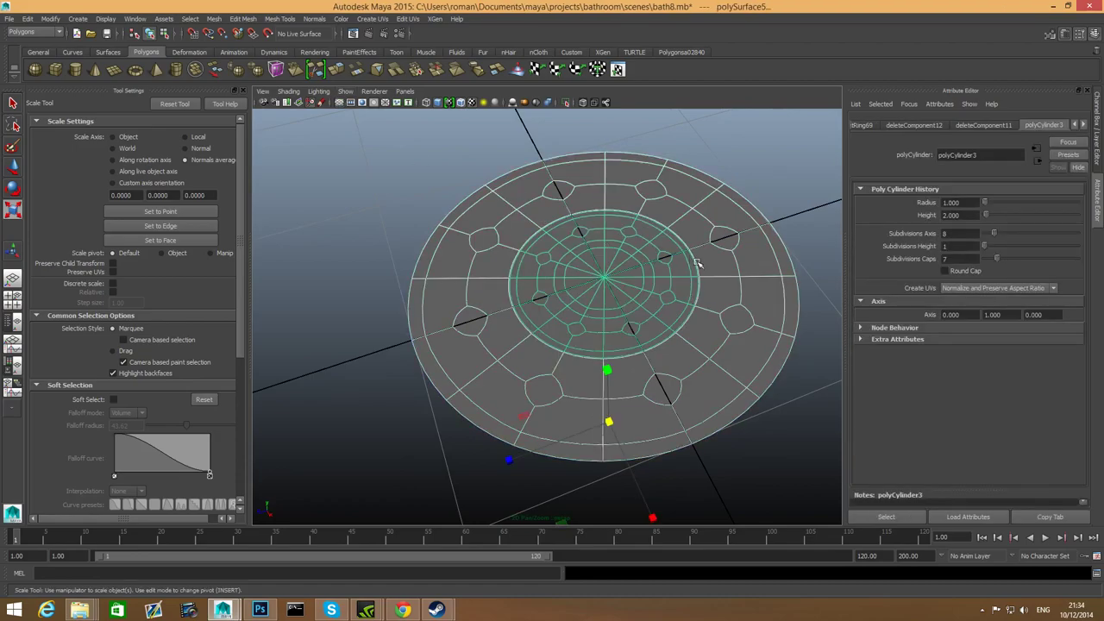
pyautogui.click(214, 19)
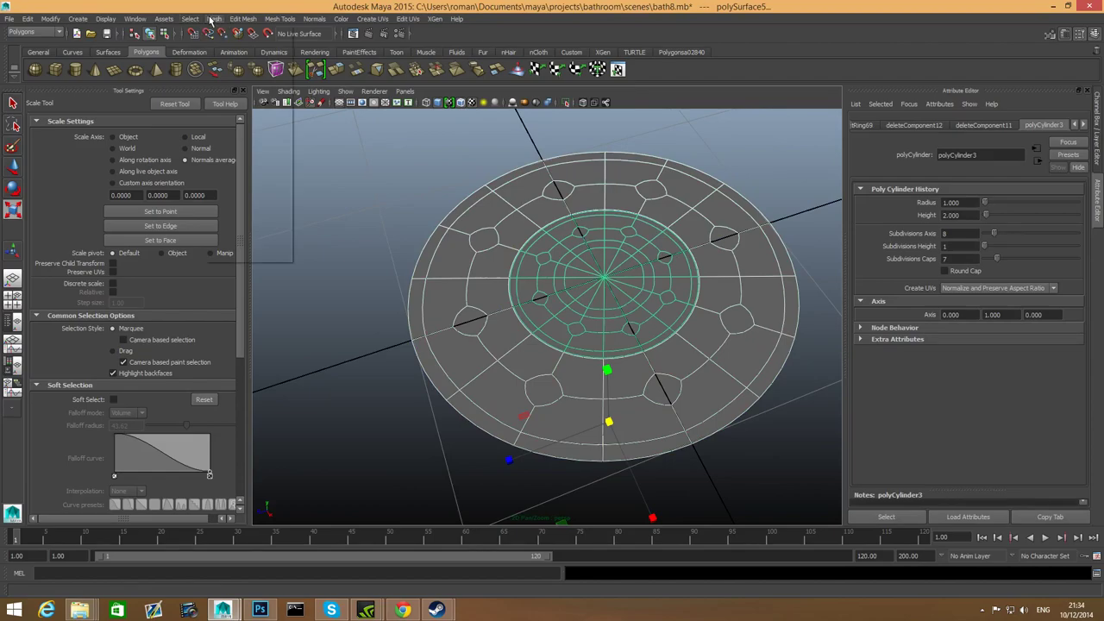
pyautogui.click(229, 58)
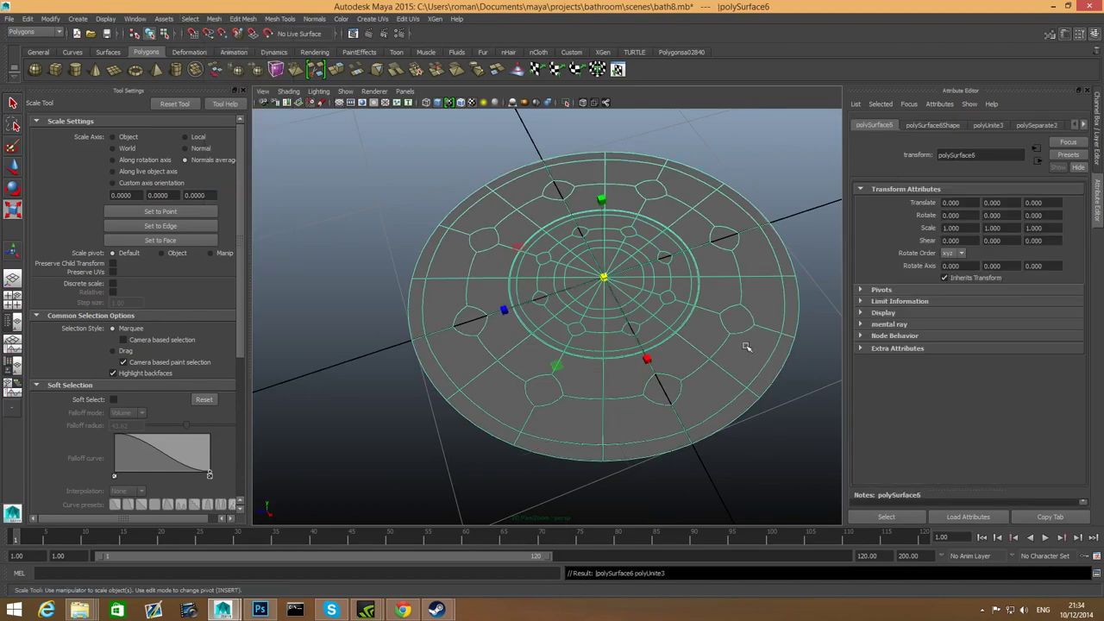
# - In vertex mode, zoom in and select the first seam vertices, including 56, 48 and 49
pyautogui.rightClick(699, 349)
pyautogui.moveTo(667, 344); pyautogui.dragTo(667, 344, button='right')
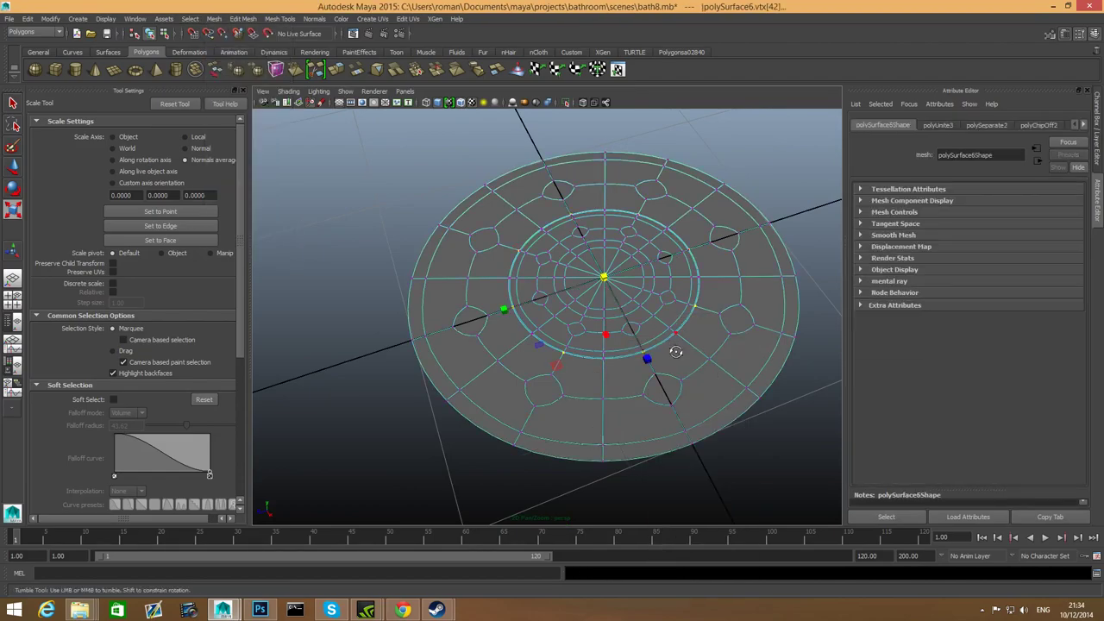
pyautogui.keyDown('alt'); pyautogui.moveTo(667, 344); pyautogui.dragTo(703, 366); pyautogui.keyUp('alt')
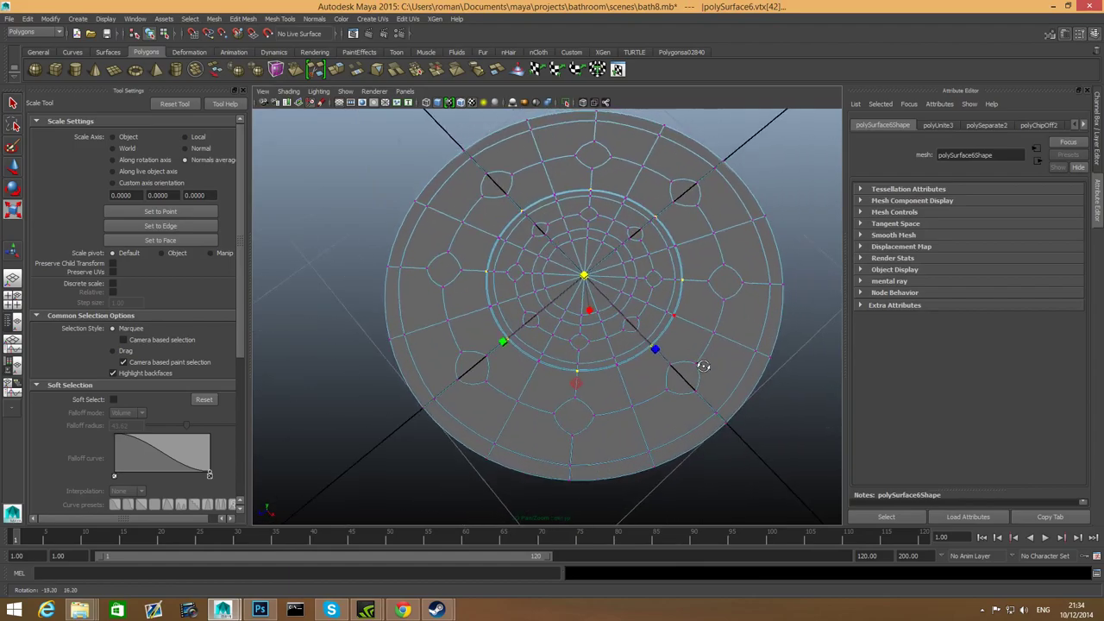
pyautogui.scroll(2, 802, 365)
pyautogui.scroll(2, 693, 414)
pyautogui.scroll(2, 794, 395)
pyautogui.scroll(2, 740, 358)
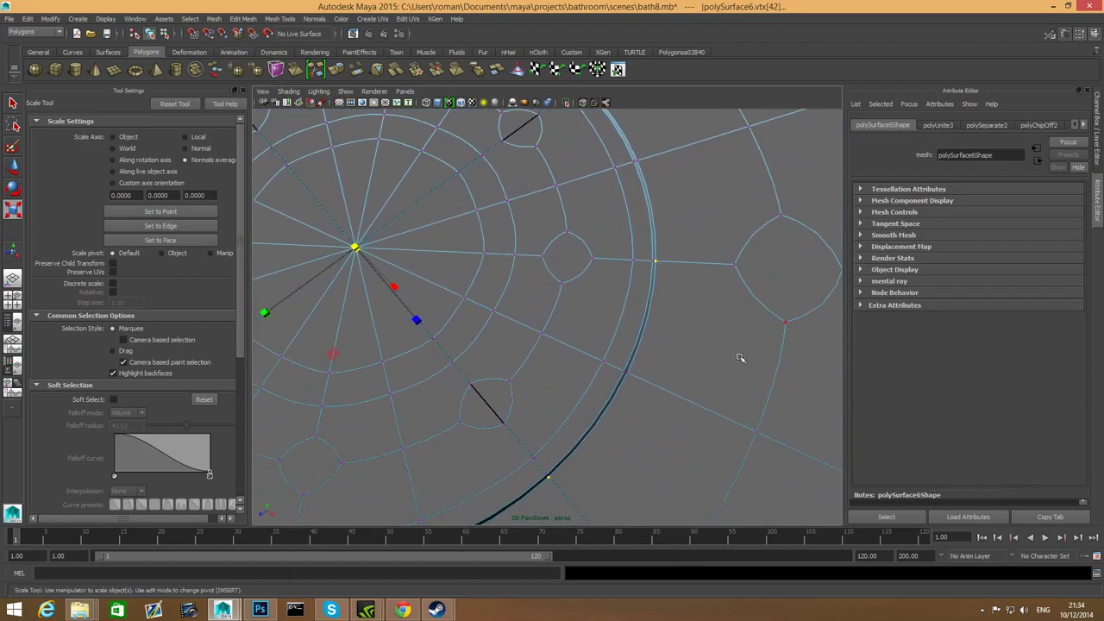
pyautogui.click(652, 260)
pyautogui.moveTo(652, 260)
pyautogui.keyDown('alt'); pyautogui.mouseDown()
pyautogui.moveTo(661, 402)
pyautogui.moveTo(628, 386)
pyautogui.mouseUp(); pyautogui.keyUp('alt')
pyautogui.keyDown('shift'); pyautogui.click(604, 310); pyautogui.keyUp('shift')
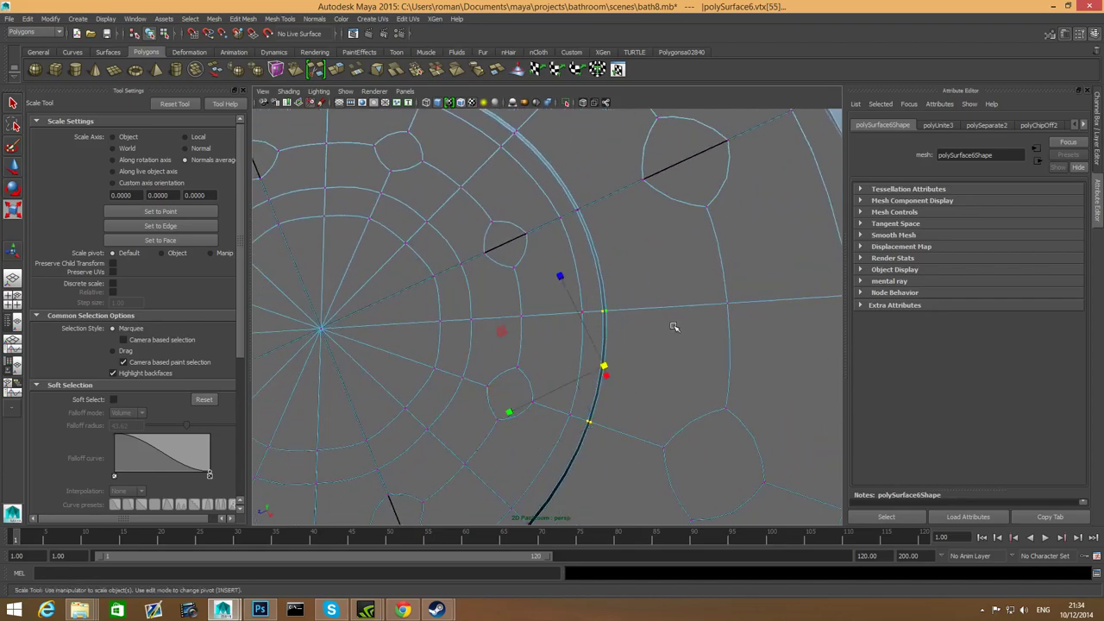
pyautogui.moveTo(674, 327)
pyautogui.keyDown('alt'); pyautogui.mouseDown()
pyautogui.moveTo(665, 389)
pyautogui.moveTo(620, 282)
pyautogui.moveTo(631, 319)
pyautogui.moveTo(547, 250)
pyautogui.moveTo(588, 233)
pyautogui.mouseUp(); pyautogui.keyUp('alt')
pyautogui.keyDown('shift'); pyautogui.click(613, 271); pyautogui.keyUp('shift')
pyautogui.click(601, 293)
pyautogui.keyDown('shift'); pyautogui.click(592, 270); pyautogui.keyUp('shift')
# - Select seam vertex 41 and its neighbours along the left side of the ring
pyautogui.click(557, 263)
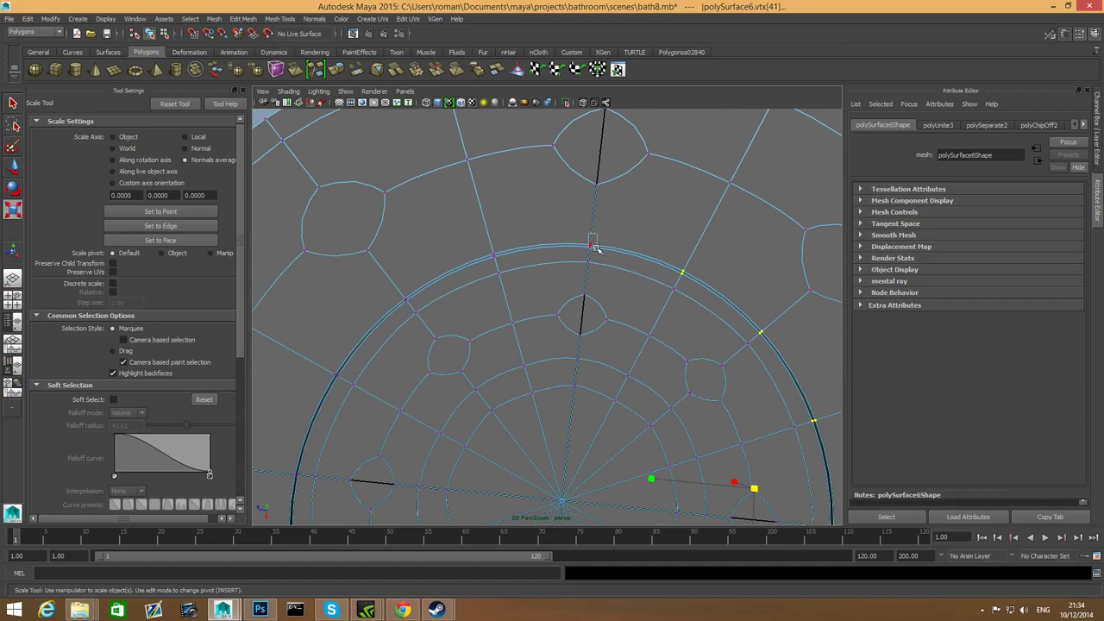
pyautogui.keyDown('shift'); pyautogui.click(493, 253); pyautogui.keyUp('shift')
pyautogui.keyDown('shift'); pyautogui.moveTo(488, 257); pyautogui.dragTo(447, 271); pyautogui.keyUp('shift')
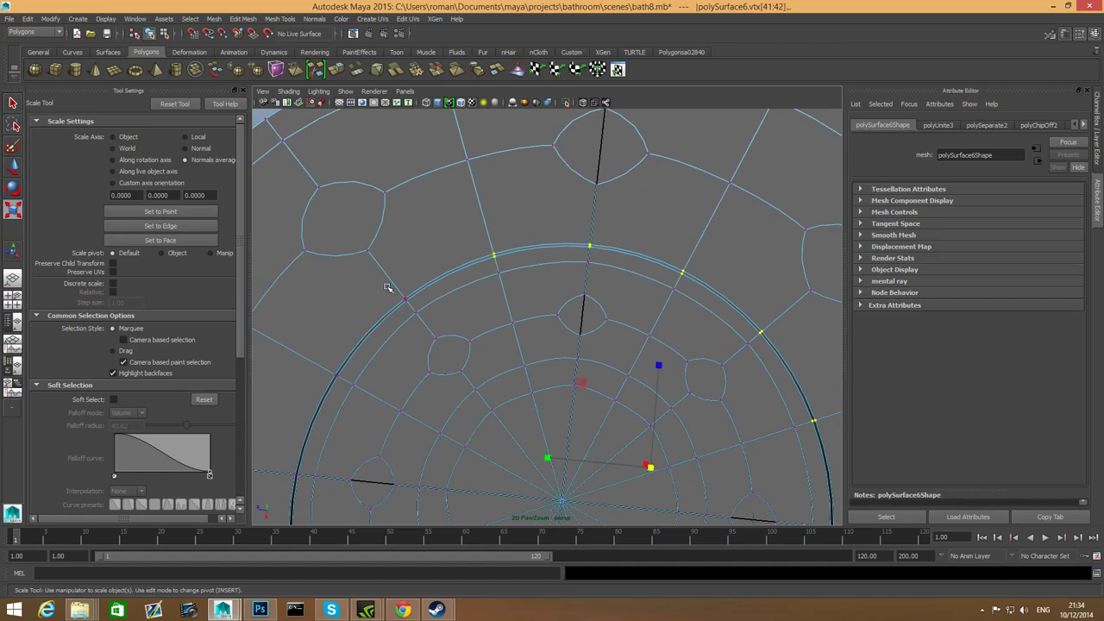
pyautogui.keyDown('shift'); pyautogui.moveTo(388, 287); pyautogui.dragTo(416, 321); pyautogui.keyUp('shift')
pyautogui.keyDown('alt'); pyautogui.moveTo(416, 319); pyautogui.dragTo(437, 308, button='middle'); pyautogui.keyUp('alt')
pyautogui.keyDown('shift'); pyautogui.moveTo(430, 309); pyautogui.dragTo(444, 329); pyautogui.keyUp('shift')
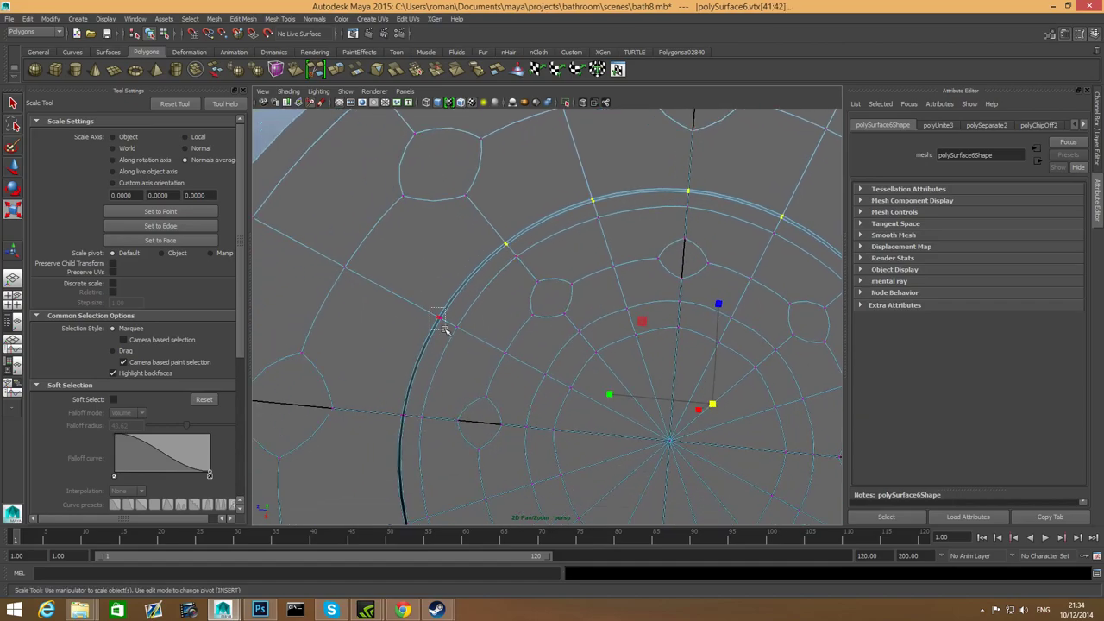
pyautogui.keyDown('alt'); pyautogui.moveTo(444, 330); pyautogui.dragTo(480, 302, button='middle'); pyautogui.keyUp('alt')
pyautogui.keyDown('shift'); pyautogui.moveTo(457, 322); pyautogui.dragTo(458, 323); pyautogui.keyUp('shift')
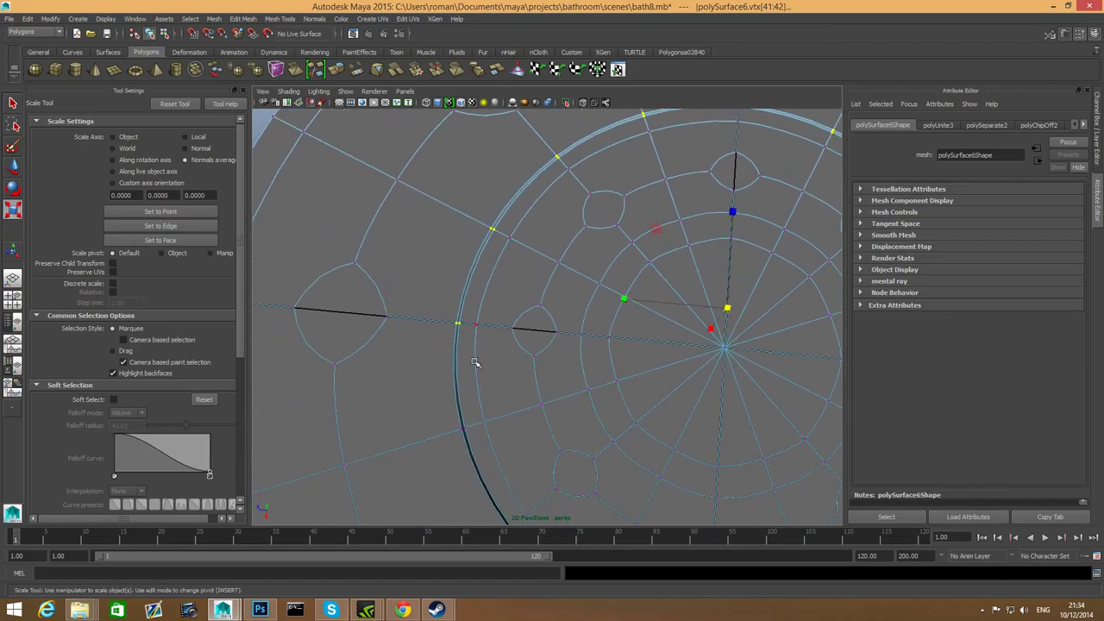
pyautogui.keyDown('alt'); pyautogui.moveTo(458, 323); pyautogui.dragTo(464, 283, button='middle'); pyautogui.keyUp('alt')
# - Add the remaining seam vertices along the ring and re-centre the view on the disc
pyautogui.keyDown('shift'); pyautogui.moveTo(438, 313); pyautogui.dragTo(492, 376); pyautogui.keyUp('shift')
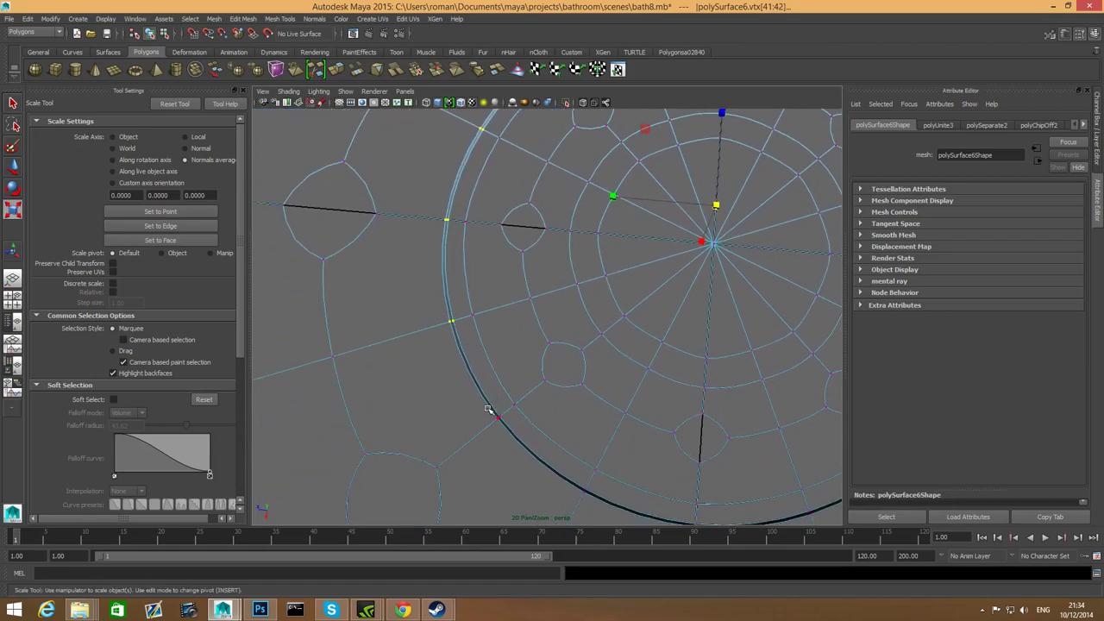
pyautogui.keyDown('alt'); pyautogui.moveTo(518, 444); pyautogui.dragTo(423, 271, button='middle'); pyautogui.keyUp('alt')
pyautogui.keyDown('shift'); pyautogui.moveTo(583, 343); pyautogui.dragTo(603, 361); pyautogui.keyUp('shift')
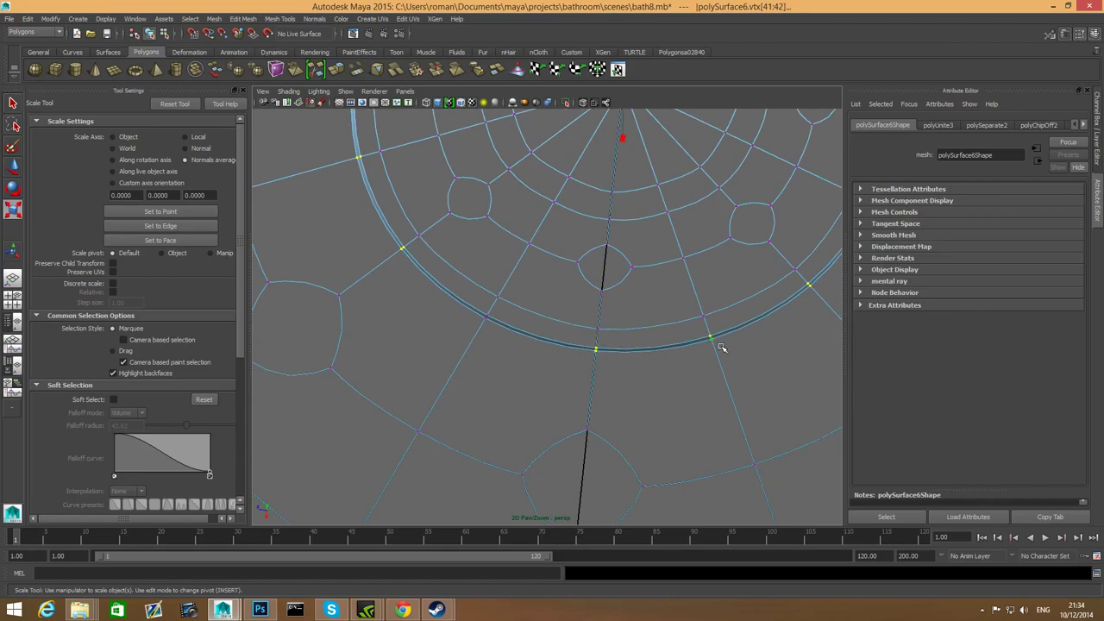
pyautogui.scroll(-3, 722, 347)
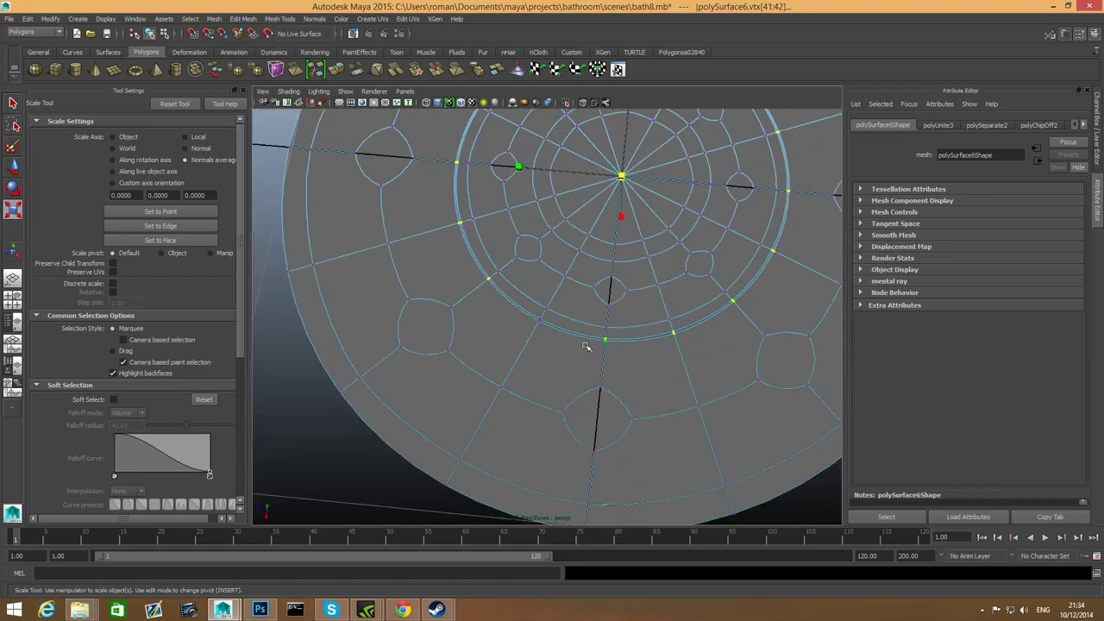
pyautogui.keyDown('alt'); pyautogui.moveTo(542, 330); pyautogui.dragTo(531, 381, button='middle'); pyautogui.keyUp('alt')
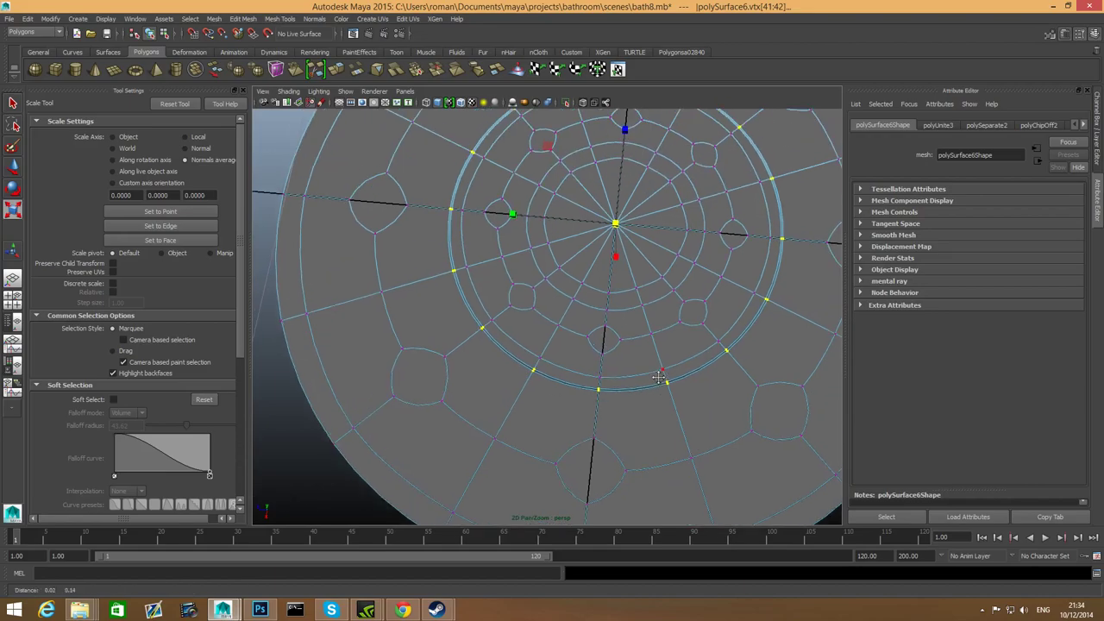
pyautogui.scroll(-3, 641, 330)
pyautogui.scroll(3, 619, 330)
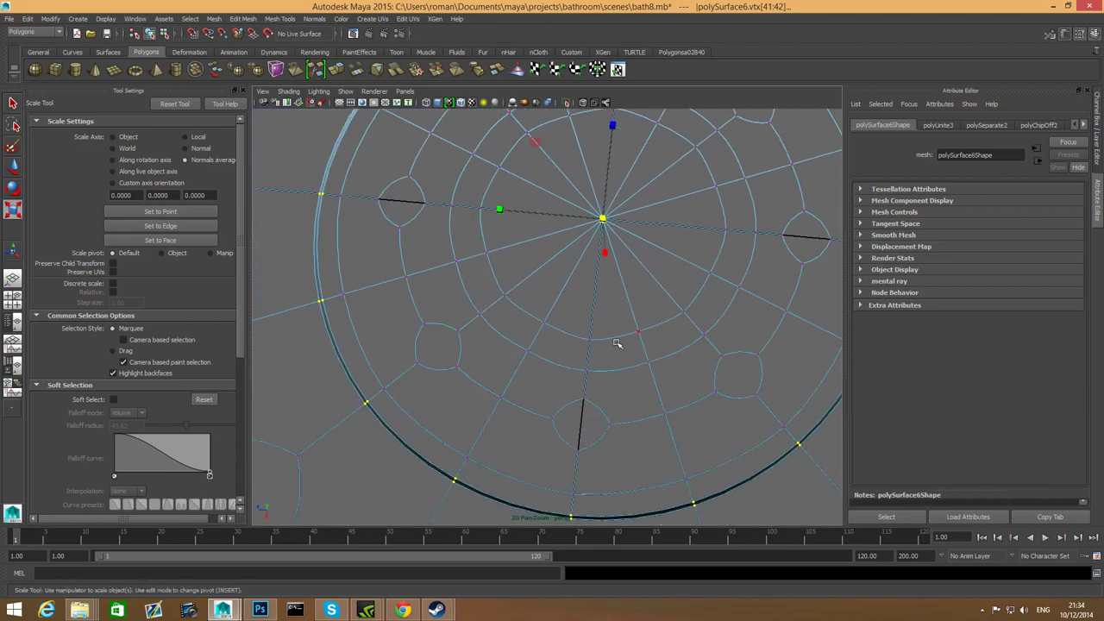
pyautogui.keyDown('alt'); pyautogui.moveTo(616, 342); pyautogui.dragTo(614, 278, button='middle'); pyautogui.keyUp('alt')
# - Merge the selected seam vertices with Merge Components, reset to the default 0.0100 threshold
pyautogui.click(248, 19)
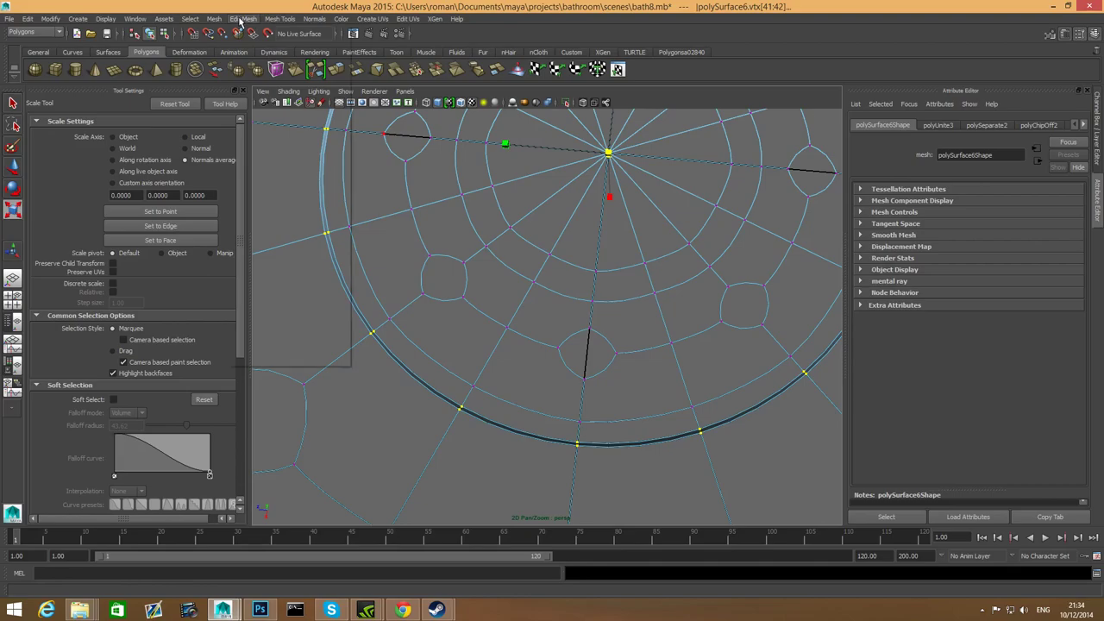
pyautogui.click(271, 46)
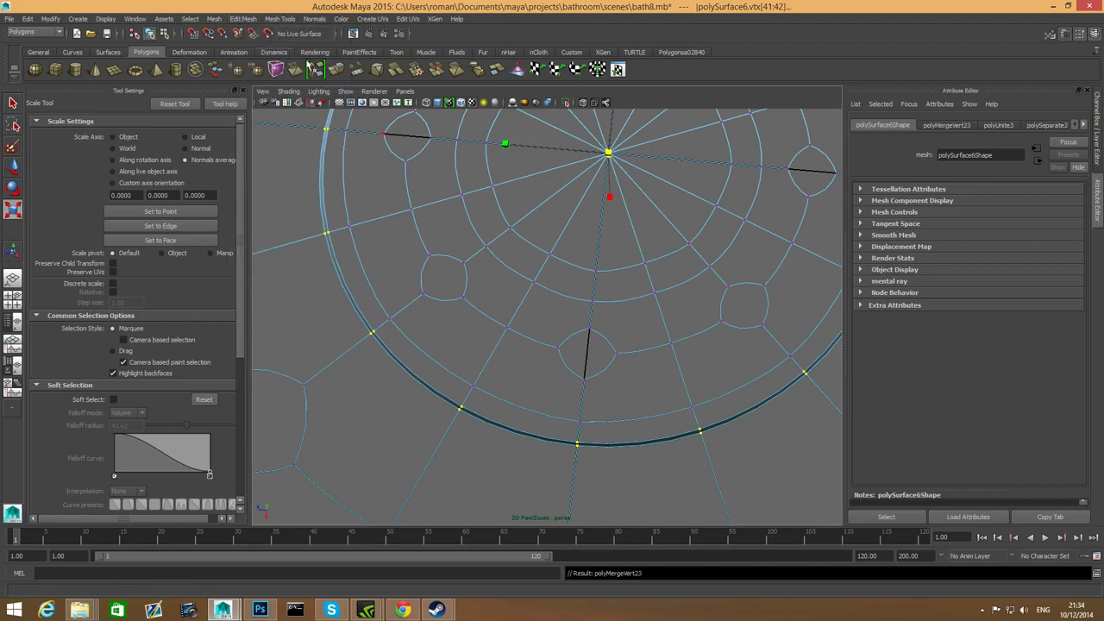
pyautogui.click(242, 19)
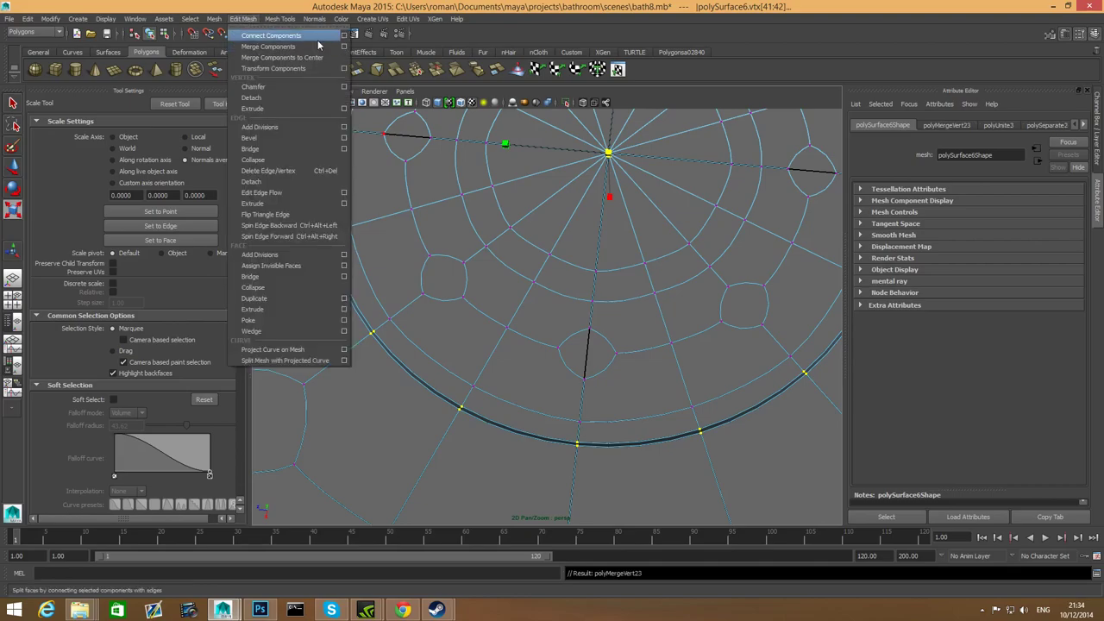
pyautogui.click(343, 46)
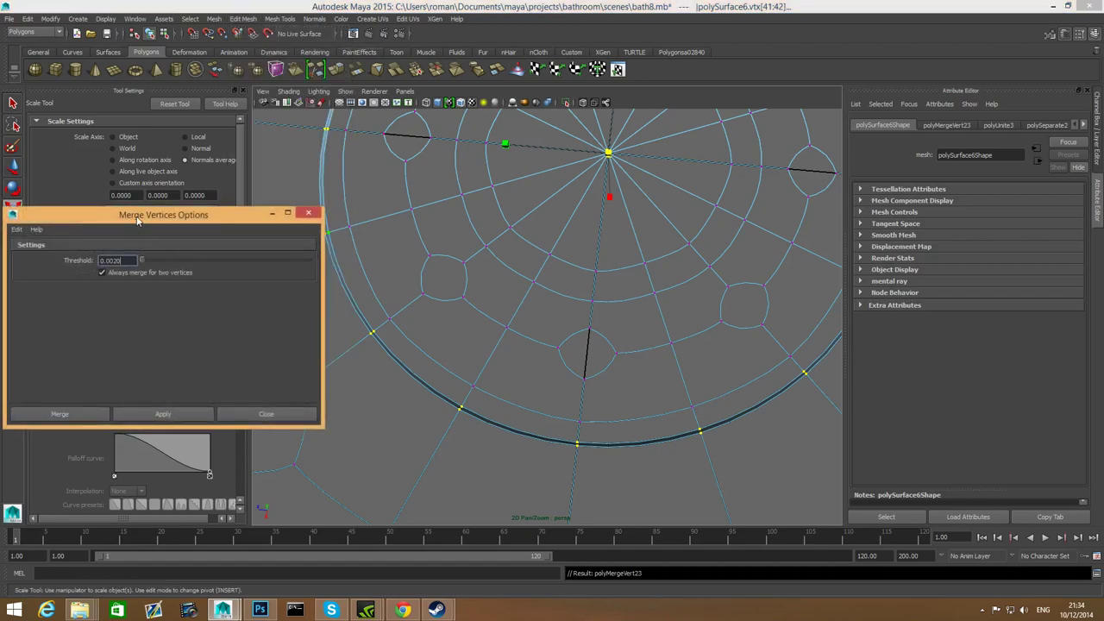
pyautogui.moveTo(136, 220); pyautogui.dragTo(248, 228)
pyautogui.click(128, 237)
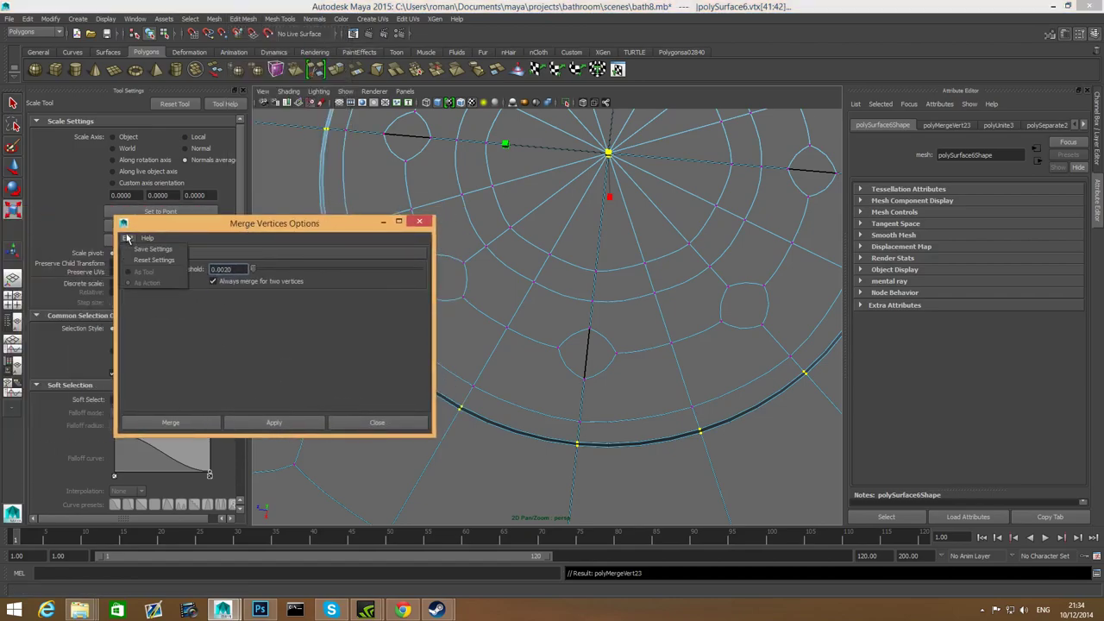
pyautogui.click(147, 250)
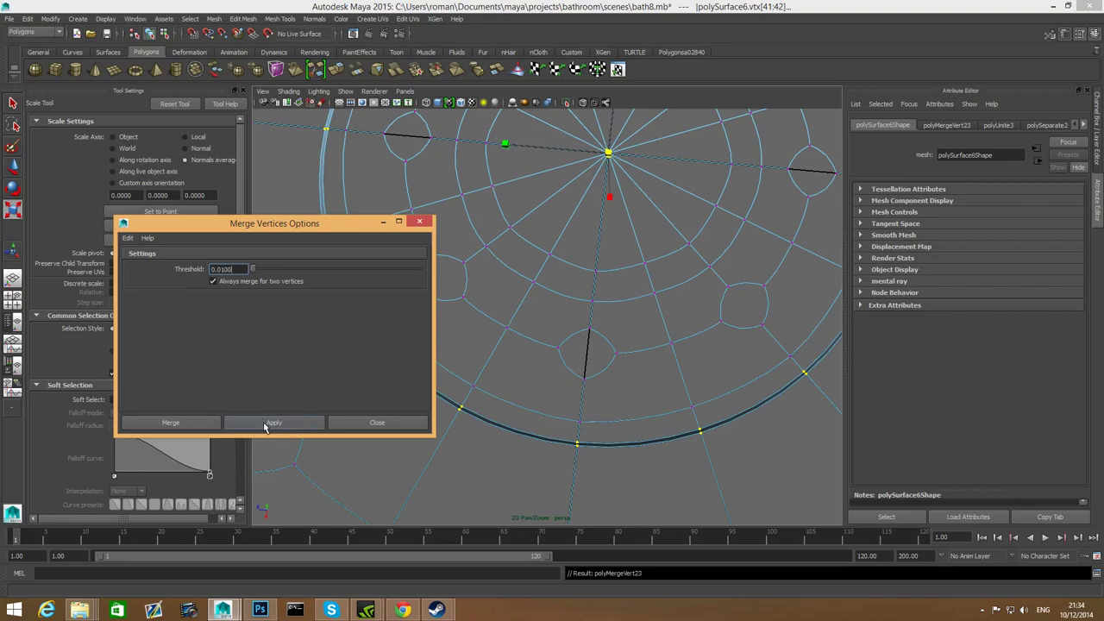
pyautogui.click(265, 424)
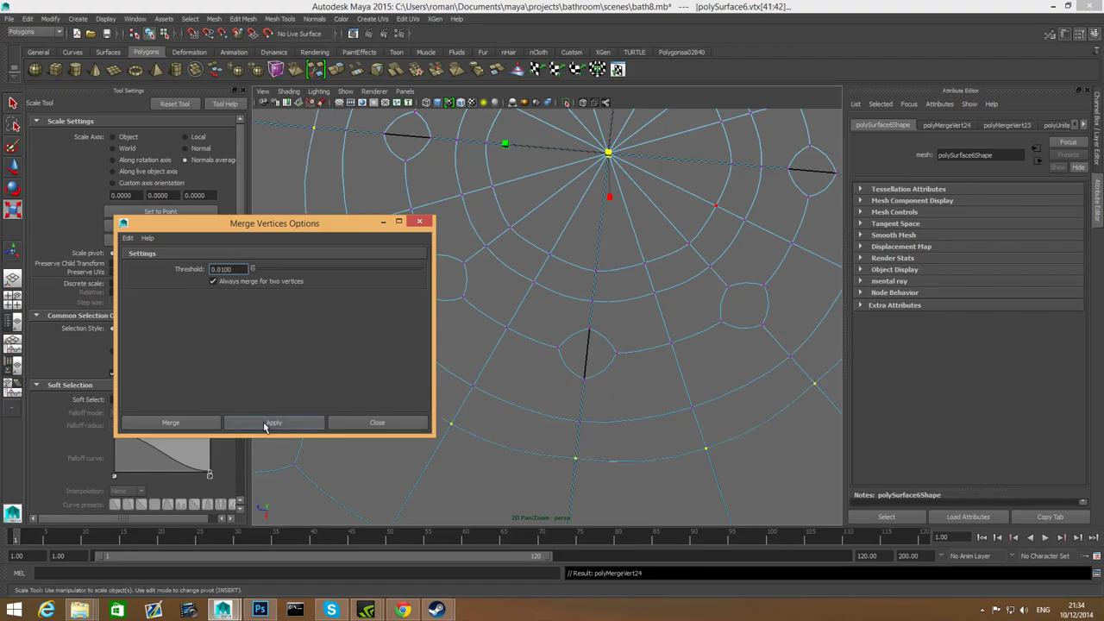
# - Minimize the Merge Vertices Options window and orbit to look straight down on the disc
pyautogui.click(383, 222)
pyautogui.scroll(-2, 510, 352)
pyautogui.scroll(-2, 514, 355)
pyautogui.moveTo(606, 343)
pyautogui.keyDown('alt'); pyautogui.mouseDown()
pyautogui.moveTo(548, 387)
pyautogui.moveTo(557, 393)
pyautogui.moveTo(552, 370)
pyautogui.moveTo(485, 308)
pyautogui.moveTo(491, 362)
pyautogui.moveTo(512, 387)
pyautogui.moveTo(342, 385)
pyautogui.moveTo(385, 372)
pyautogui.moveTo(552, 368)
pyautogui.mouseUp(); pyautogui.keyUp('alt')
pyautogui.scroll(-3, 557, 393)
pyautogui.scroll(-2, 556, 393)
# - Return to object selection mode (F8) and clear the current selection
pyautogui.keyDown('alt'); pyautogui.moveTo(552, 368); pyautogui.dragTo(610, 381, button='right'); pyautogui.keyUp('alt')
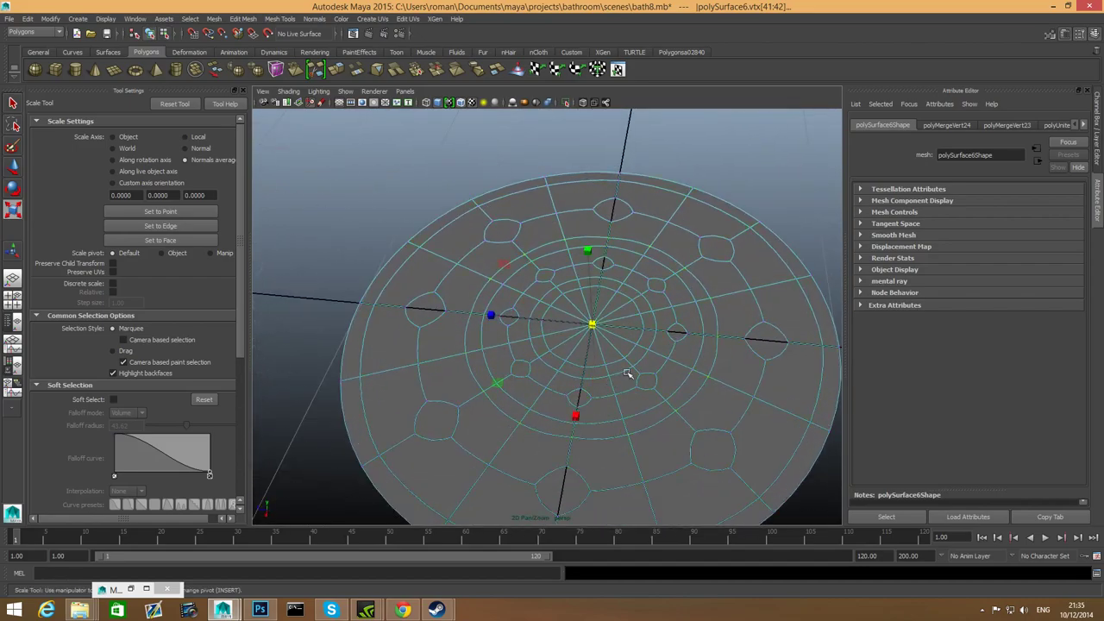
pyautogui.press('F8')
pyautogui.keyDown('alt'); pyautogui.moveTo(717, 336); pyautogui.dragTo(732, 370, button='right'); pyautogui.keyUp('alt')
pyautogui.click(733, 370)
# - Frame the whole disc face-on and switch to face selection through the marking menu
pyautogui.moveTo(725, 402)
pyautogui.keyDown('alt'); pyautogui.mouseDown()
pyautogui.moveTo(480, 390)
pyautogui.moveTo(584, 420)
pyautogui.moveTo(583, 392)
pyautogui.mouseUp(); pyautogui.keyUp('alt')
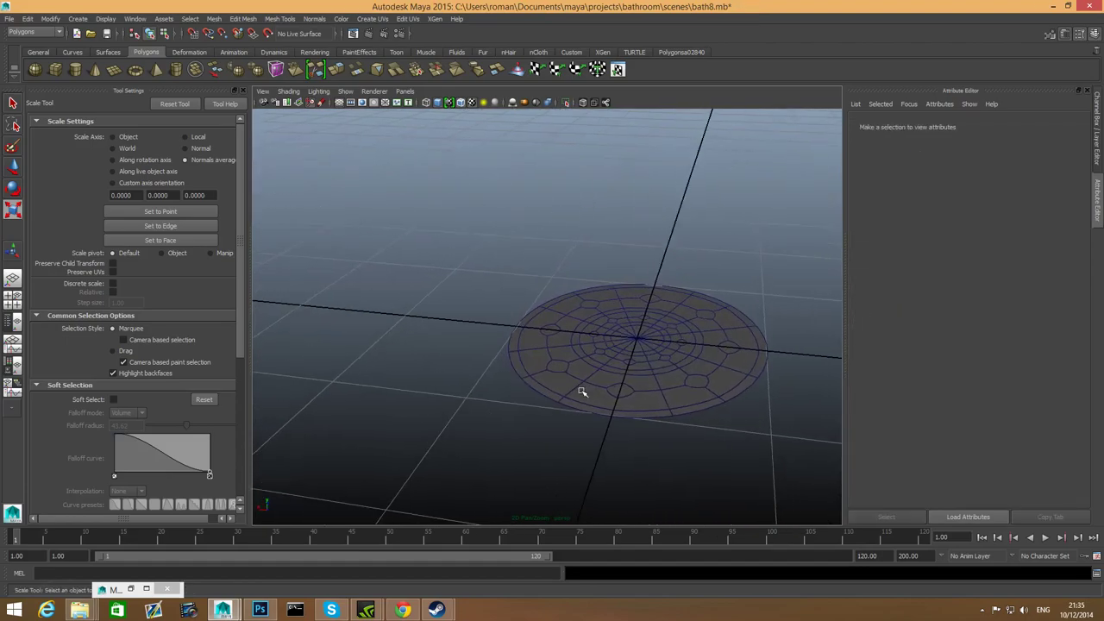
pyautogui.keyDown('alt'); pyautogui.moveTo(583, 393); pyautogui.dragTo(320, 377, button='right'); pyautogui.keyUp('alt')
pyautogui.moveTo(320, 377)
pyautogui.keyDown('alt'); pyautogui.mouseDown(button='middle')
pyautogui.moveTo(636, 422)
pyautogui.moveTo(646, 439)
pyautogui.moveTo(591, 397)
pyautogui.mouseUp(button='middle'); pyautogui.keyUp('alt')
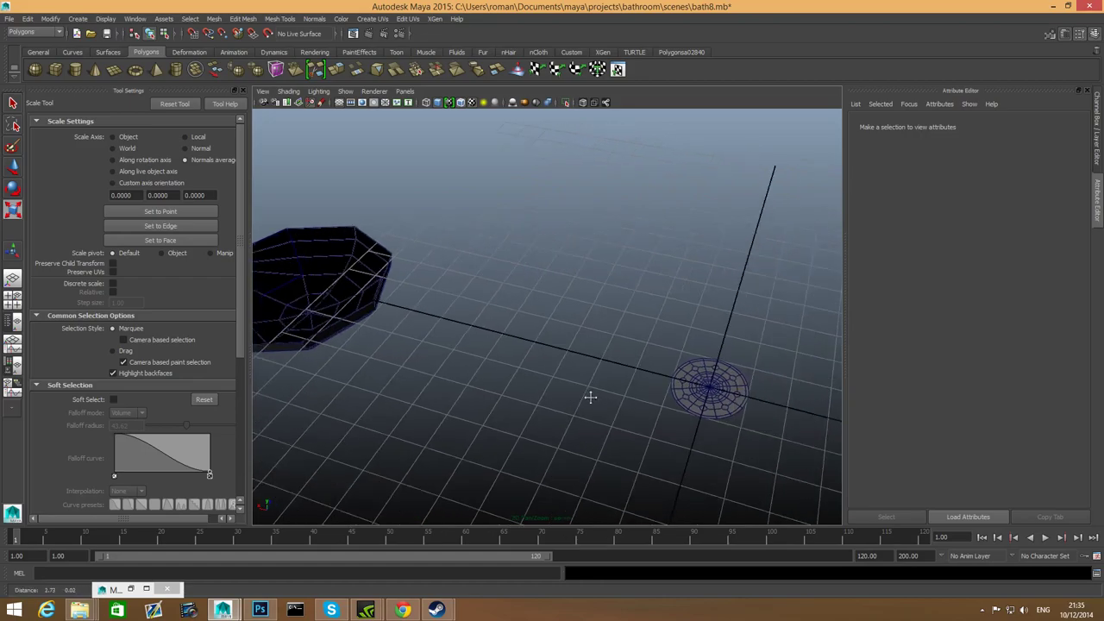
pyautogui.scroll(3, 590, 397)
pyautogui.keyDown('alt'); pyautogui.moveTo(581, 396); pyautogui.dragTo(711, 431); pyautogui.keyUp('alt')
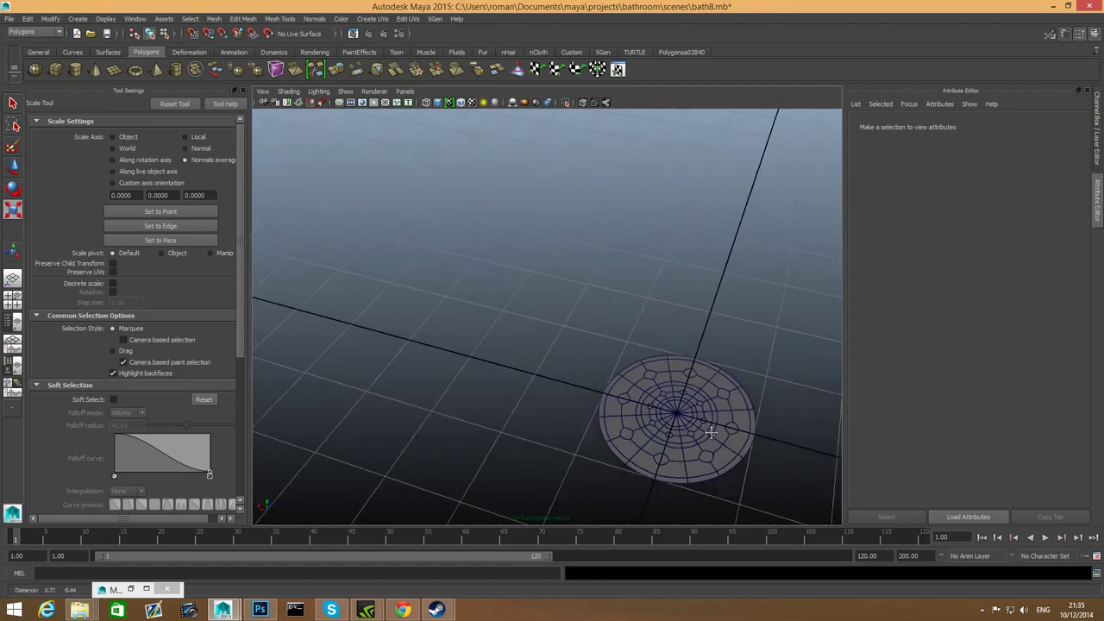
pyautogui.keyDown('alt'); pyautogui.moveTo(711, 432); pyautogui.dragTo(690, 414, button='right'); pyautogui.keyUp('alt')
pyautogui.keyDown('alt'); pyautogui.moveTo(690, 414); pyautogui.dragTo(664, 399); pyautogui.keyUp('alt')
pyautogui.keyDown('alt'); pyautogui.moveTo(589, 383); pyautogui.dragTo(599, 396); pyautogui.keyUp('alt')
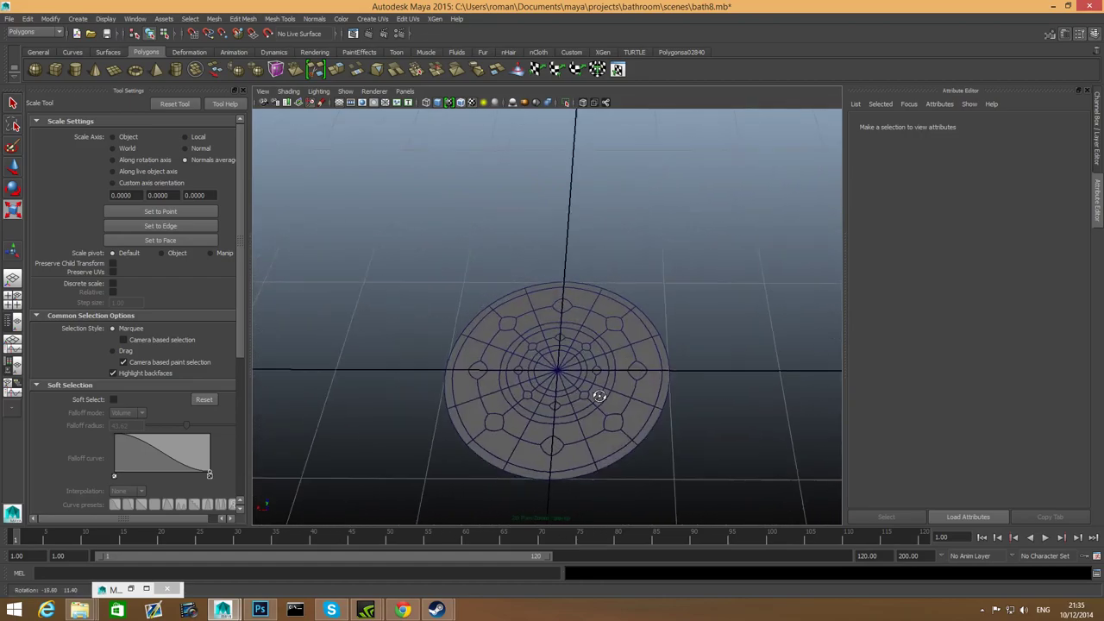
pyautogui.keyDown('alt'); pyautogui.moveTo(600, 396); pyautogui.dragTo(666, 419, button='right'); pyautogui.keyUp('alt')
pyautogui.moveTo(665, 419)
pyautogui.keyDown('alt'); pyautogui.mouseDown()
pyautogui.moveTo(599, 370)
pyautogui.moveTo(634, 382)
pyautogui.mouseUp(); pyautogui.keyUp('alt')
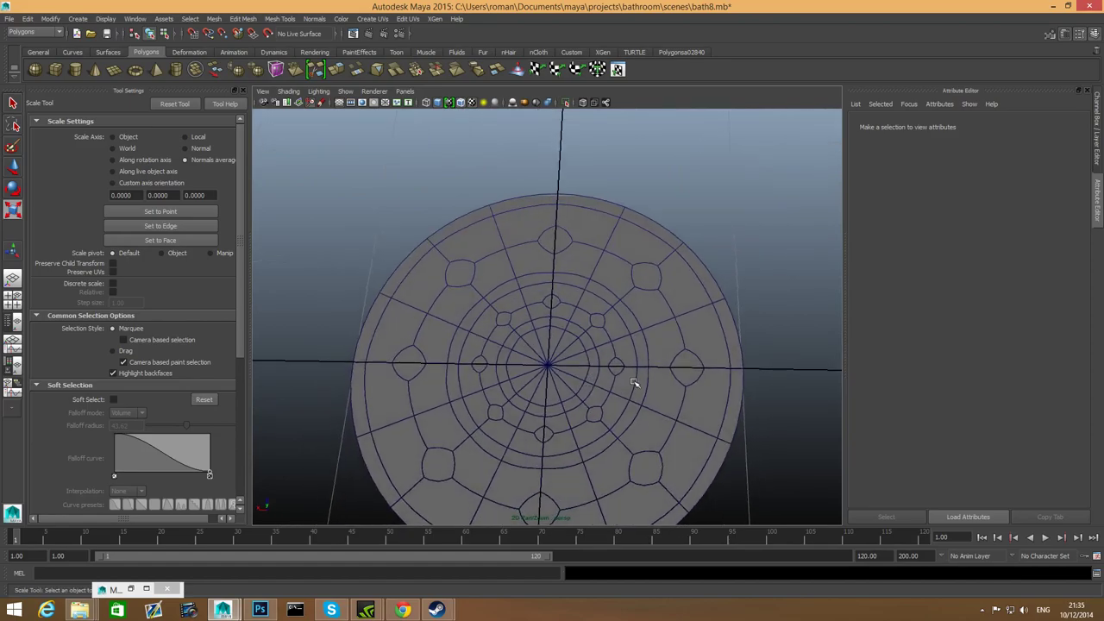
pyautogui.keyDown('shift'); pyautogui.moveTo(658, 363); pyautogui.dragTo(672, 376, button='right'); pyautogui.keyUp('shift')
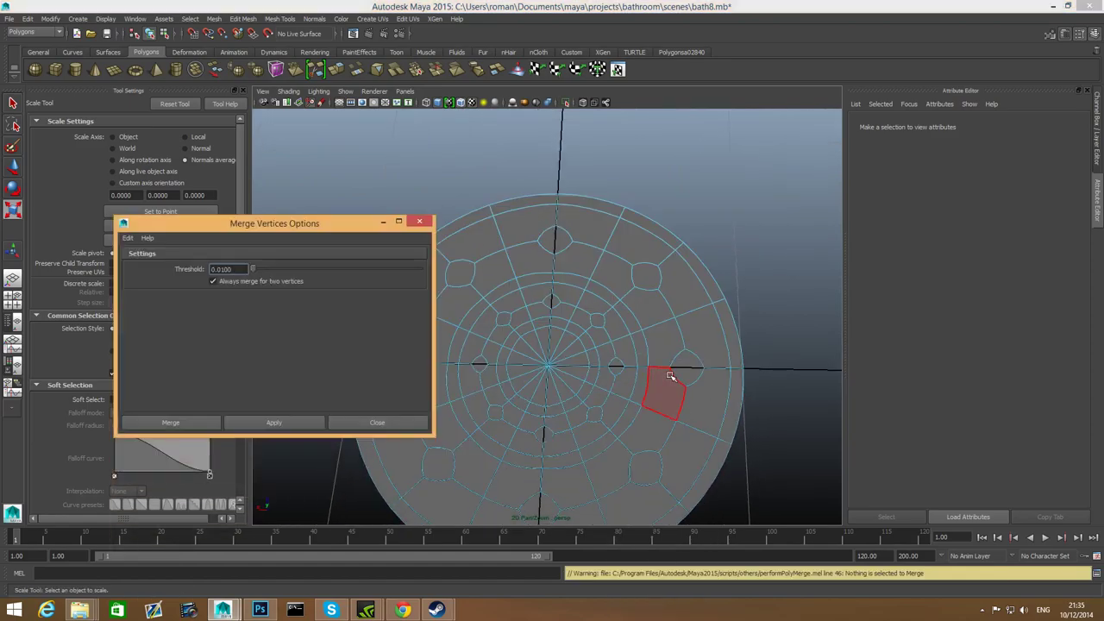
# - Close the Merge Vertices Options window and marquee-select every face of the disc
pyautogui.click(420, 221)
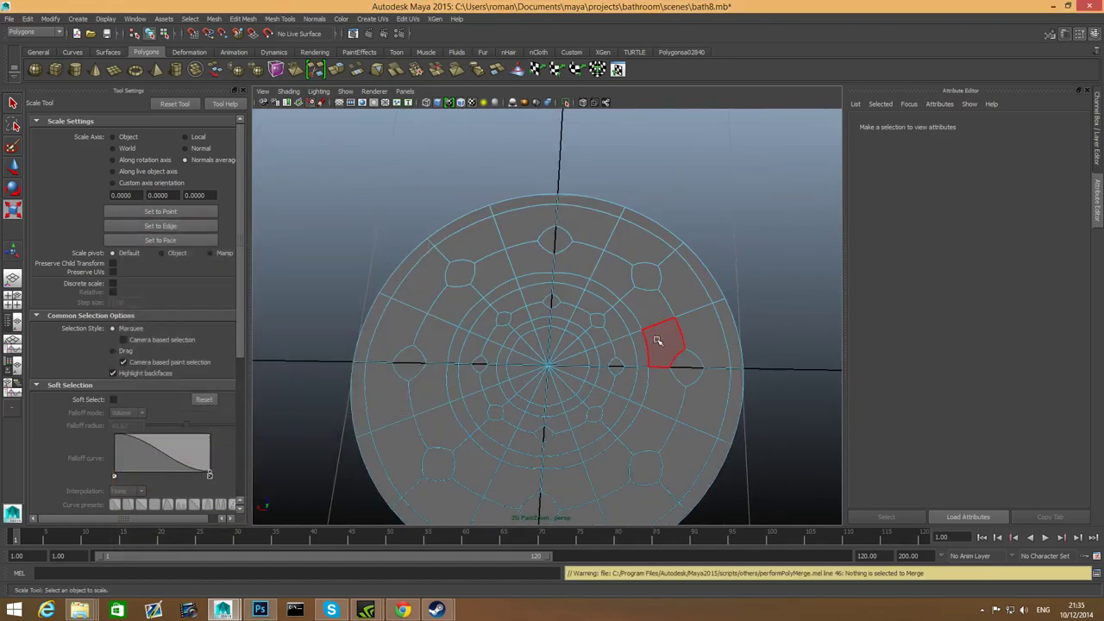
pyautogui.click(657, 341)
pyautogui.keyDown('shift'); pyautogui.click(661, 381); pyautogui.keyUp('shift')
pyautogui.keyDown('shift'); pyautogui.click(647, 308); pyautogui.keyUp('shift')
pyautogui.scroll(-3, 678, 356)
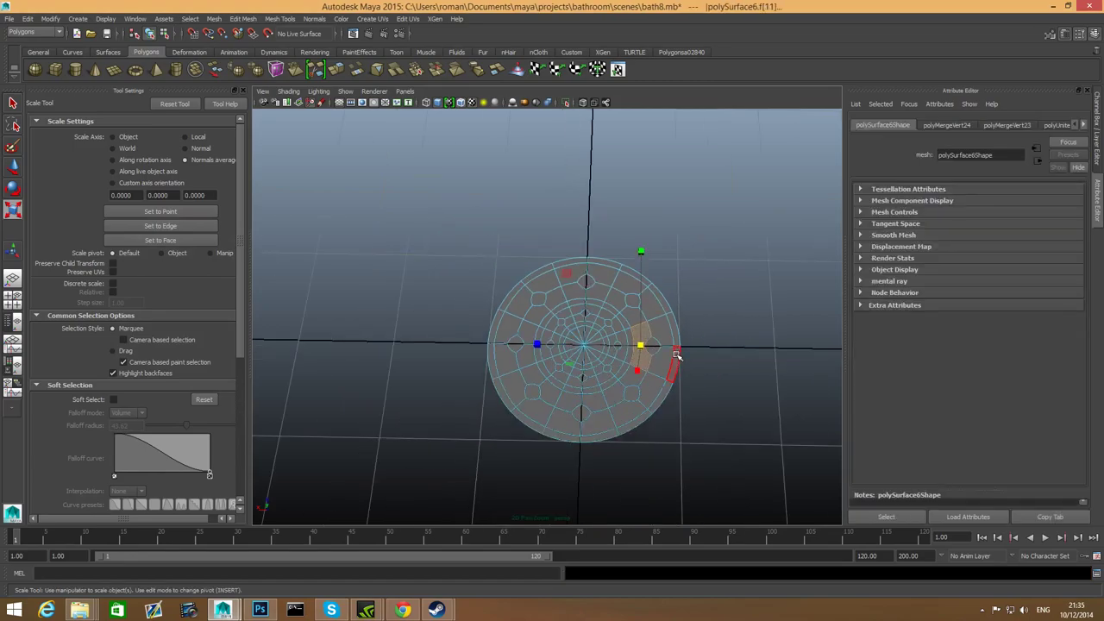
pyautogui.moveTo(454, 241); pyautogui.dragTo(818, 467)
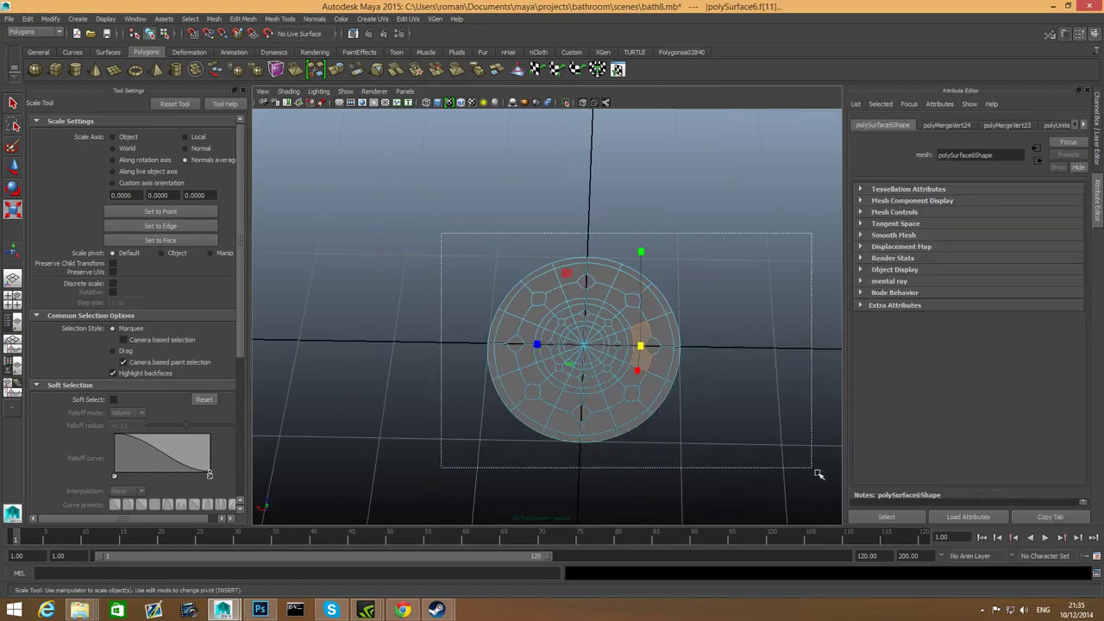
pyautogui.scroll(3, 628, 395)
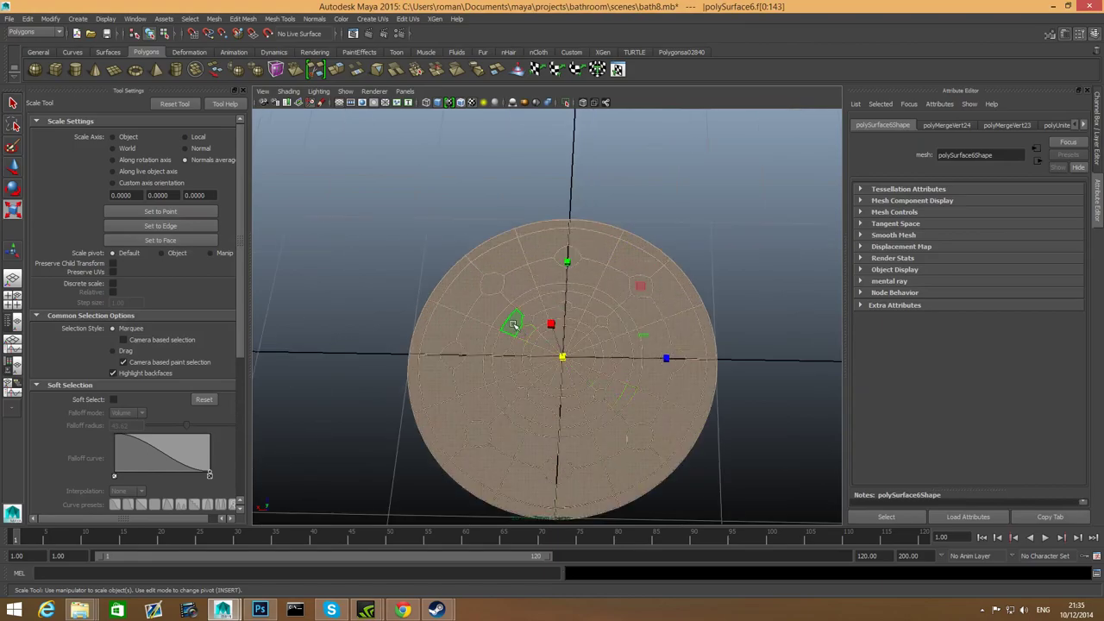
# - Deselect all faces of the central inner circle, leaving only the outer ring faces selected
pyautogui.moveTo(513, 324); pyautogui.dragTo(616, 395)
pyautogui.keyDown('shift'); pyautogui.click(599, 309); pyautogui.keyUp('shift')
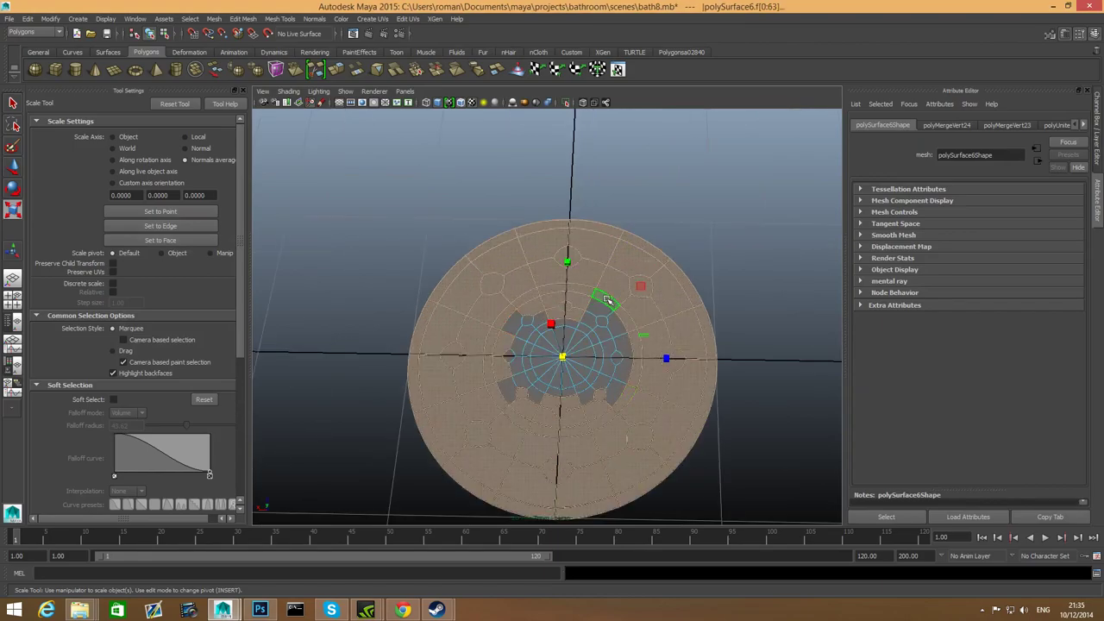
pyautogui.keyDown('shift'); pyautogui.doubleClick(639, 368); pyautogui.keyUp('shift')
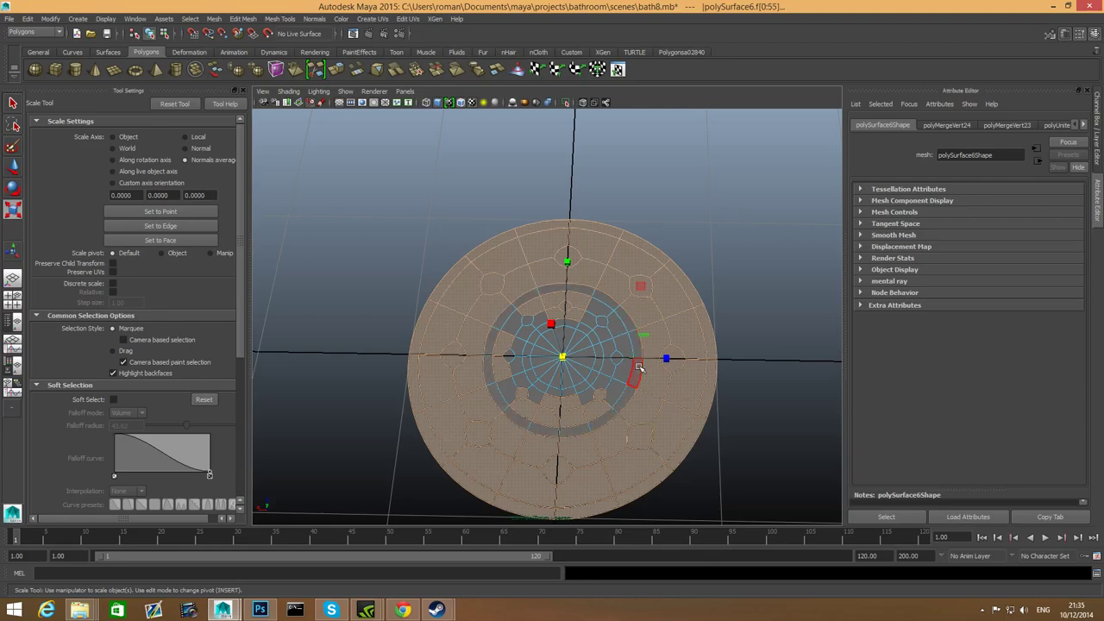
pyautogui.moveTo(547, 383); pyautogui.dragTo(587, 419)
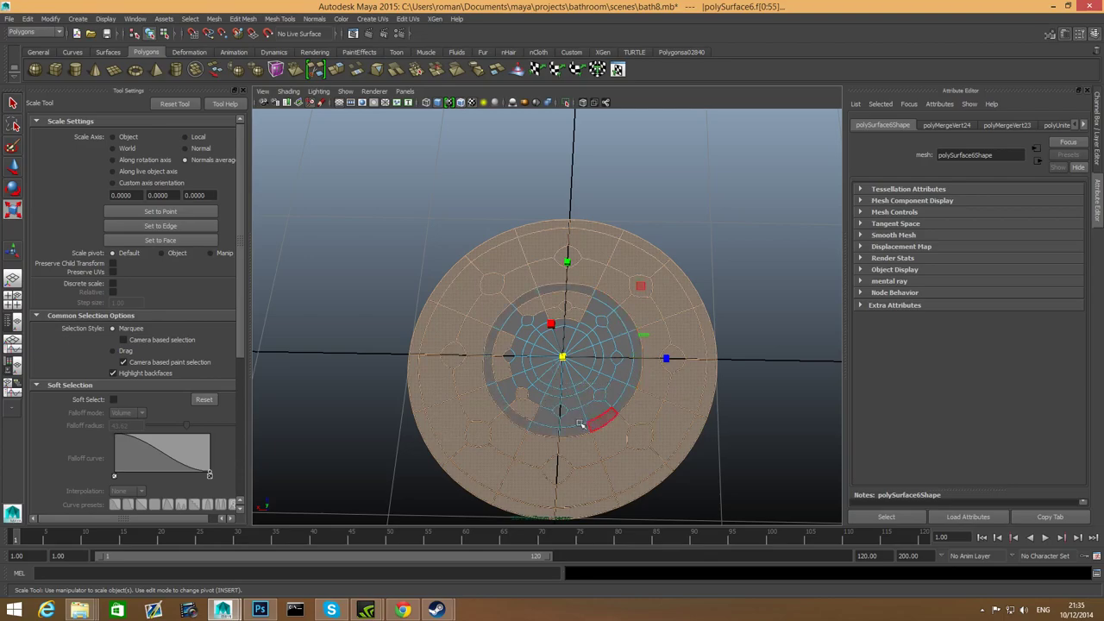
pyautogui.keyDown('shift'); pyautogui.moveTo(523, 382); pyautogui.dragTo(542, 414); pyautogui.keyUp('shift')
pyautogui.keyDown('shift'); pyautogui.click(503, 352); pyautogui.keyUp('shift')
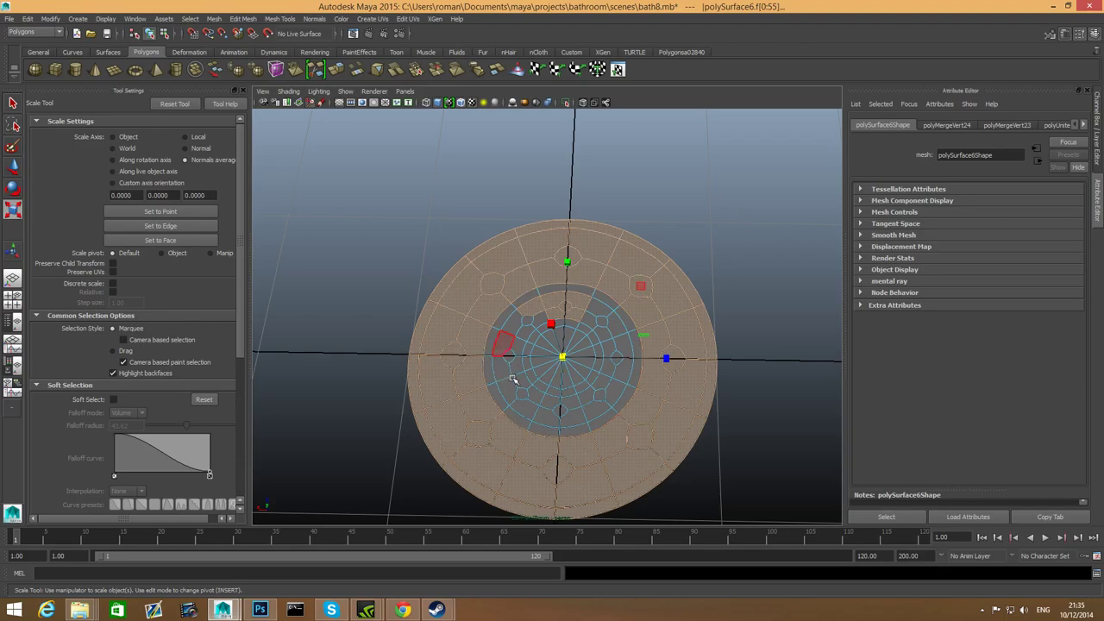
pyautogui.keyDown('shift'); pyautogui.click(556, 311); pyautogui.keyUp('shift')
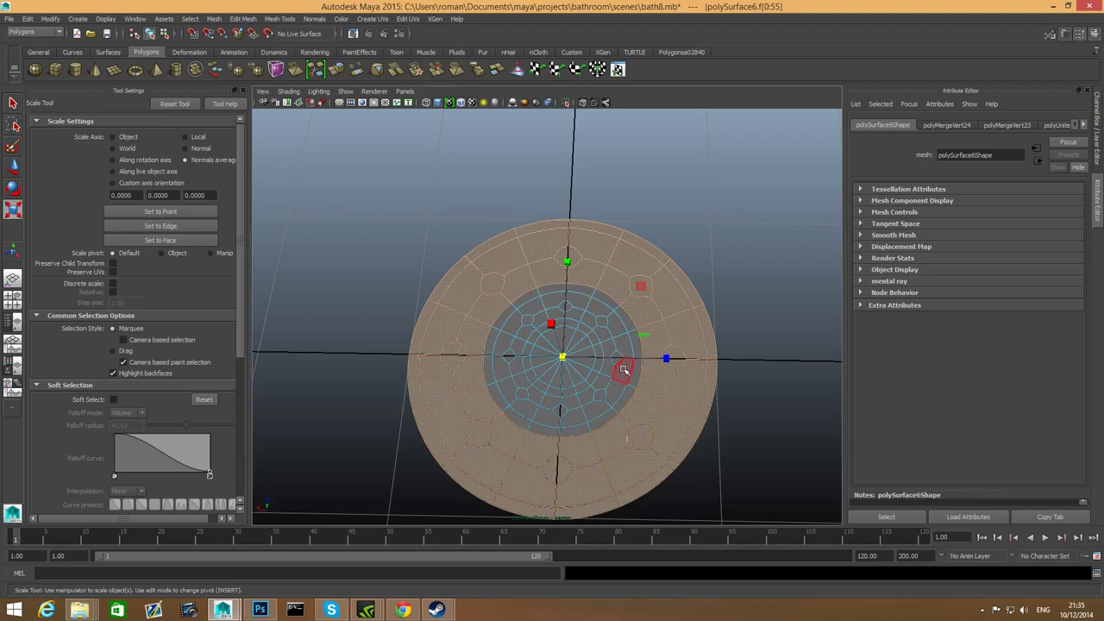
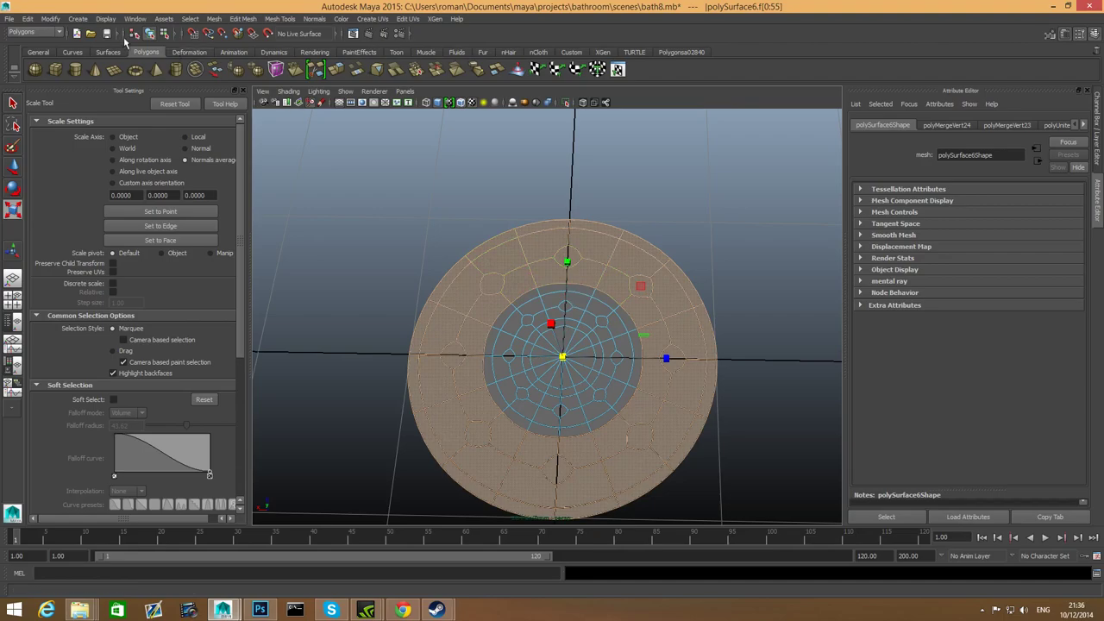
# - Duplicate the plate's inner circular faces as a separate piece and select it in object mode
pyautogui.keyDown('shift'); pyautogui.moveTo(474, 286); pyautogui.dragTo(481, 432, button='right'); pyautogui.keyUp('shift')
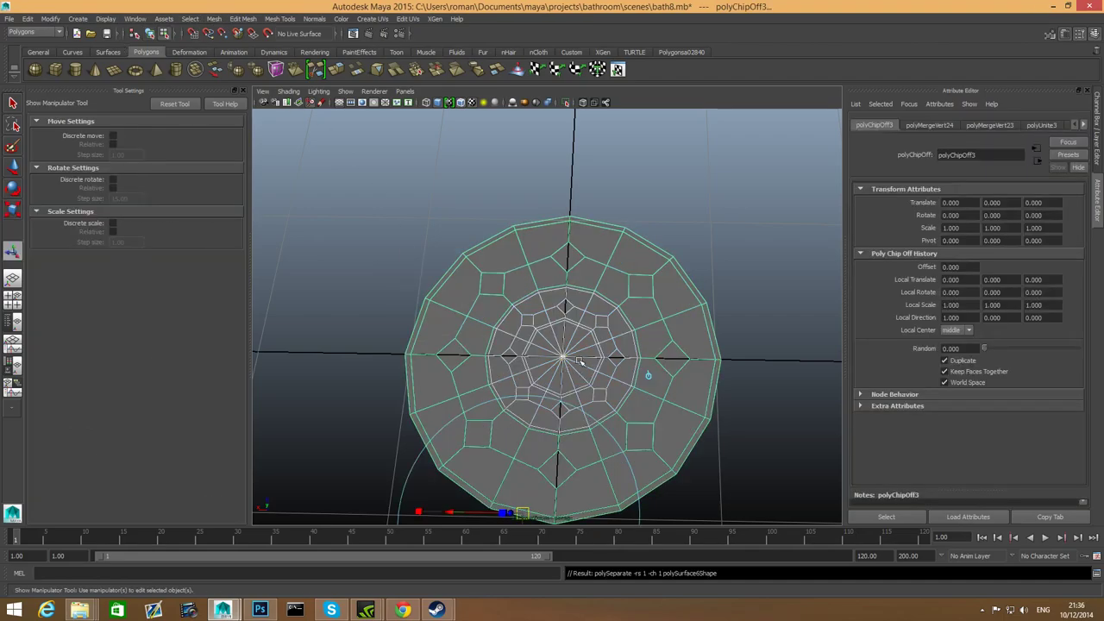
pyautogui.press('F8')
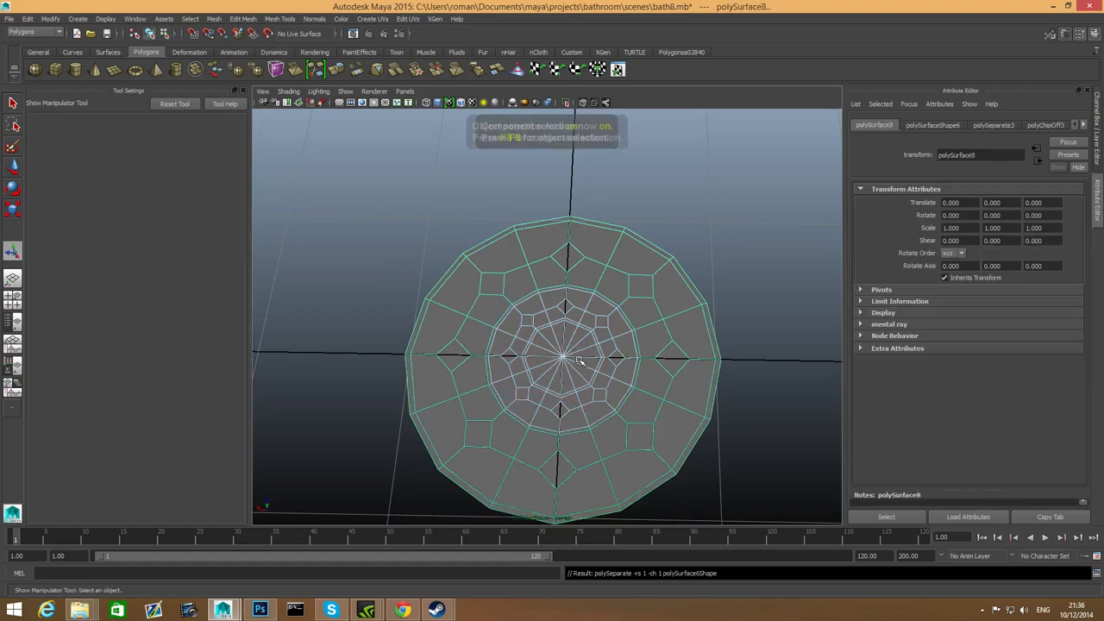
pyautogui.click(582, 368)
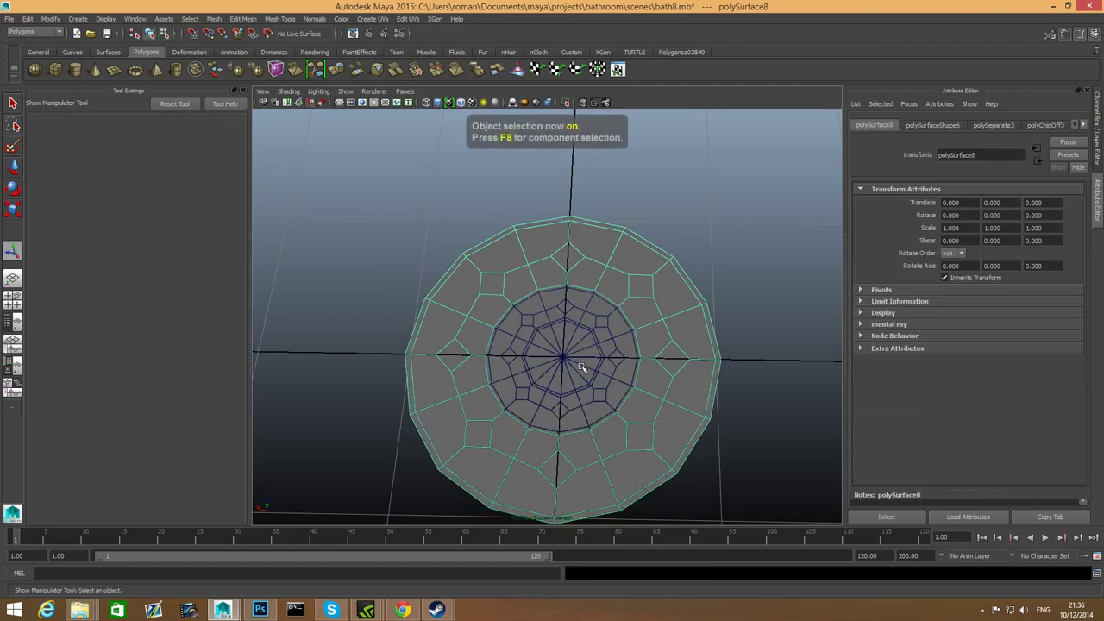
# - Scale the duplicated piece up uniformly to about 2.044
pyautogui.press('r')
pyautogui.moveTo(559, 352); pyautogui.dragTo(795, 351)
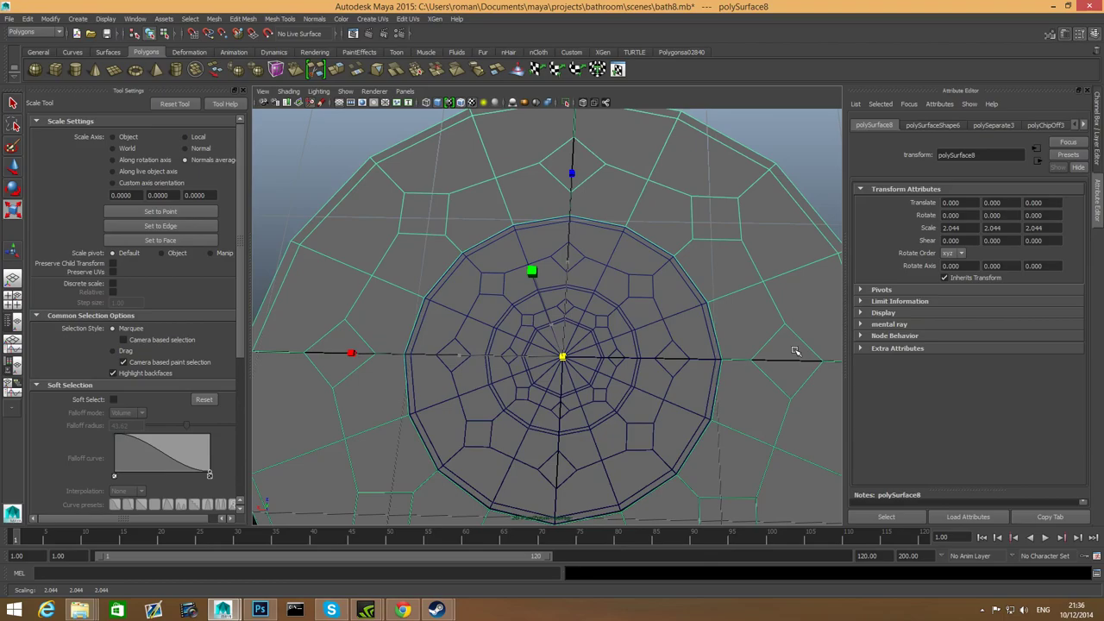
pyautogui.scroll(-3, 795, 351)
# - Combine the scaled piece with polySurface7 into a single mesh with Mesh > Combine
pyautogui.click(671, 340)
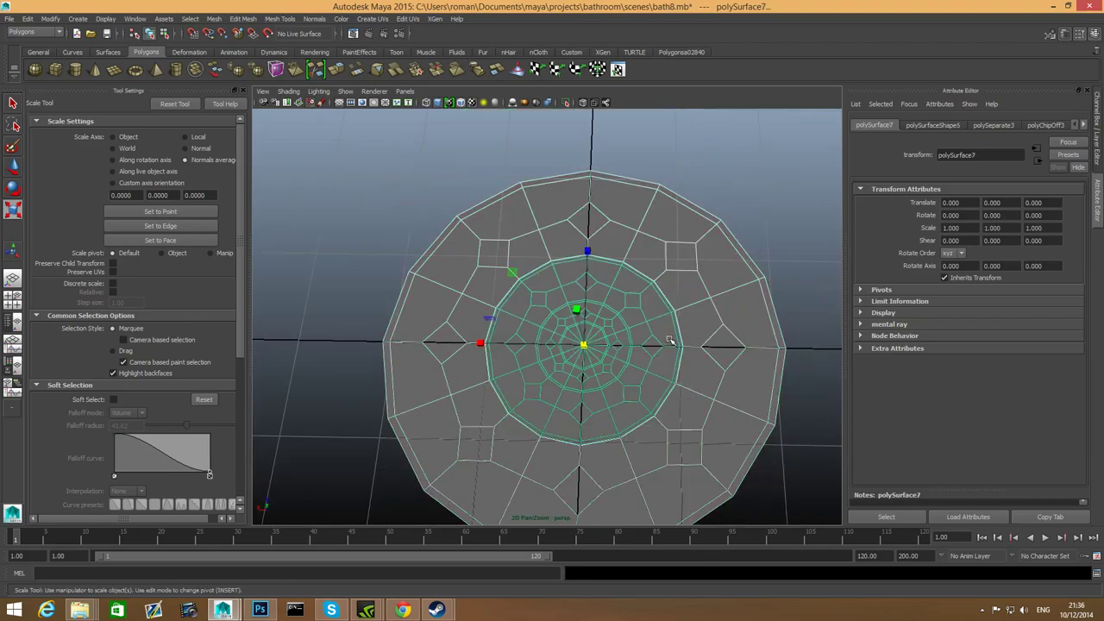
pyautogui.click(213, 19)
pyautogui.click(226, 55)
# - Switch to vertex mode and select the first overlapping vertex pair on the ring seam
pyautogui.scroll(2, 656, 367)
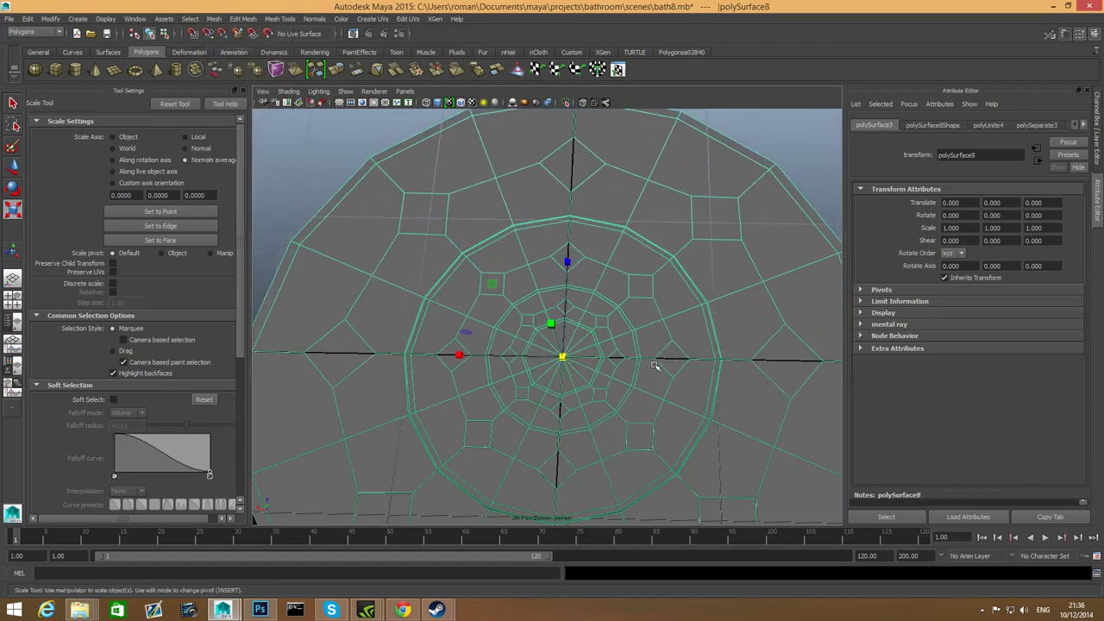
pyautogui.moveTo(656, 366)
pyautogui.keyDown('alt'); pyautogui.mouseDown()
pyautogui.moveTo(569, 338)
pyautogui.moveTo(692, 340)
pyautogui.moveTo(555, 362)
pyautogui.moveTo(595, 366)
pyautogui.mouseUp(); pyautogui.keyUp('alt')
pyautogui.moveTo(595, 367)
pyautogui.keyDown('alt'); pyautogui.mouseDown(button='right')
pyautogui.moveTo(730, 385)
pyautogui.moveTo(642, 375)
pyautogui.mouseUp(button='right'); pyautogui.keyUp('alt')
pyautogui.moveTo(643, 375)
pyautogui.keyDown('alt'); pyautogui.mouseDown()
pyautogui.moveTo(690, 384)
pyautogui.moveTo(674, 391)
pyautogui.mouseUp(); pyautogui.keyUp('alt')
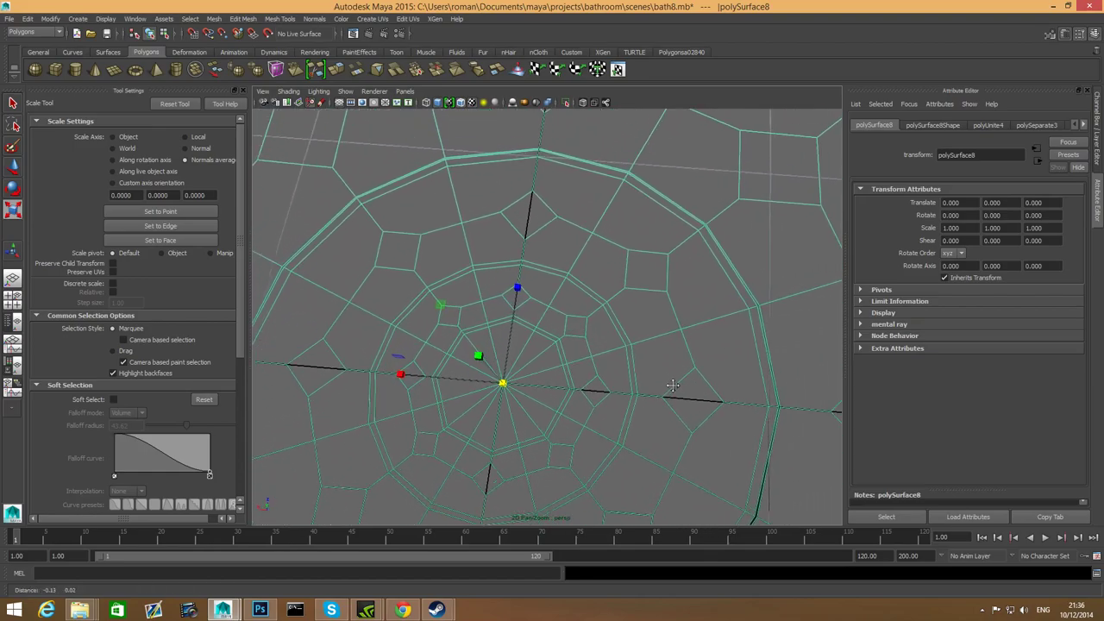
pyautogui.keyDown('alt'); pyautogui.moveTo(590, 373); pyautogui.dragTo(592, 375); pyautogui.keyUp('alt')
pyautogui.keyDown('alt'); pyautogui.moveTo(592, 375); pyautogui.dragTo(634, 362, button='right'); pyautogui.keyUp('alt')
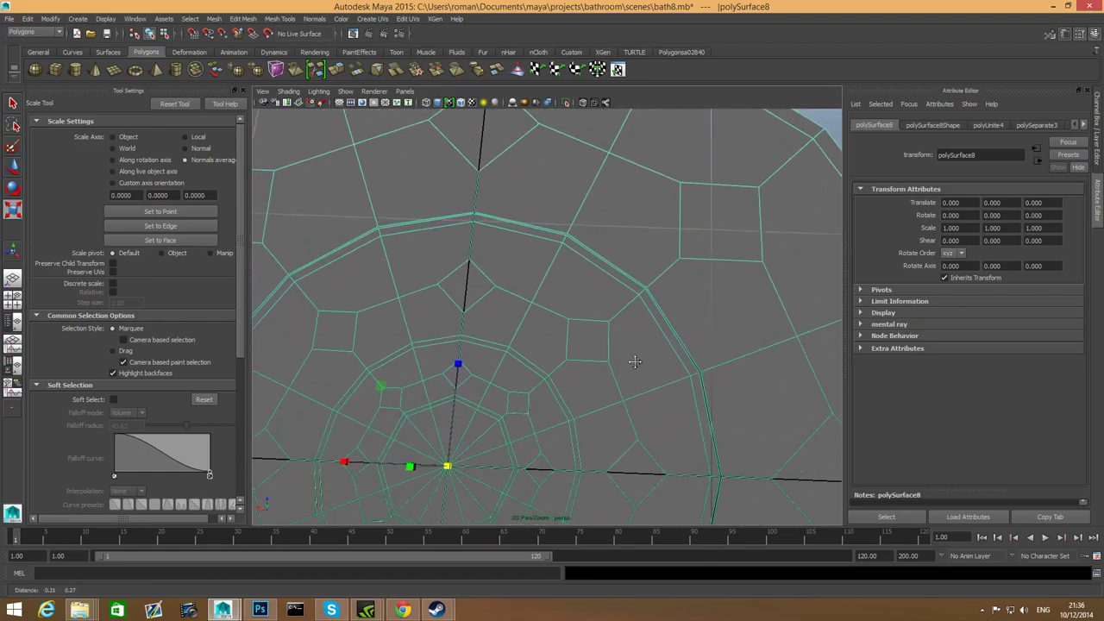
pyautogui.moveTo(664, 263); pyautogui.dragTo(637, 278, button='right')
pyautogui.moveTo(638, 276); pyautogui.dragTo(649, 288)
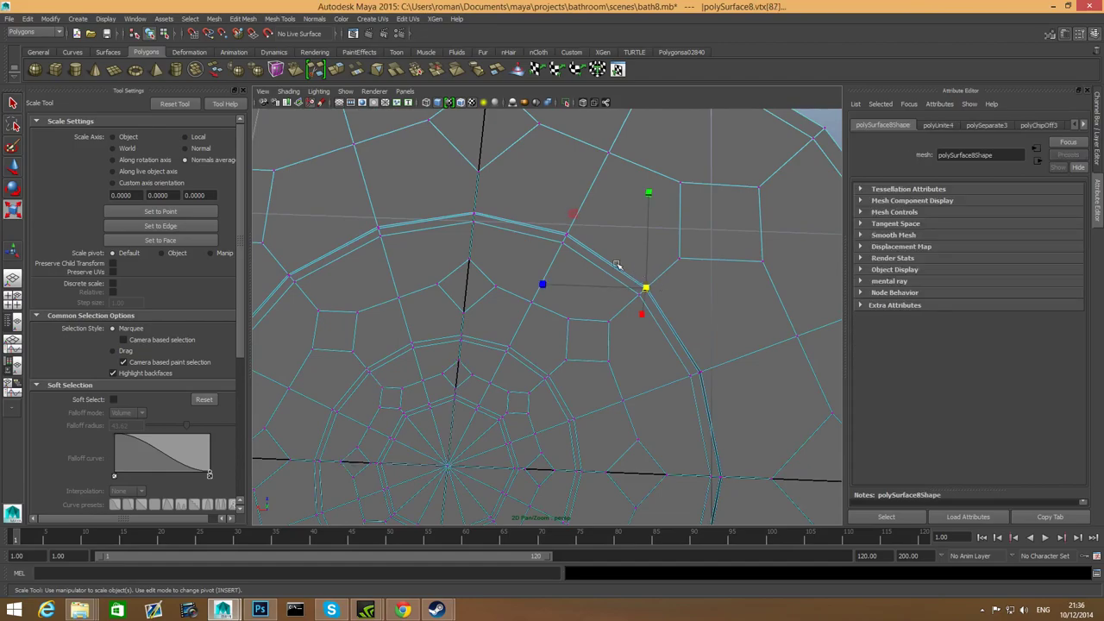
pyautogui.keyDown('alt'); pyautogui.moveTo(565, 224); pyautogui.dragTo(574, 261, button='middle'); pyautogui.keyUp('alt')
pyautogui.moveTo(561, 262); pyautogui.dragTo(580, 275)
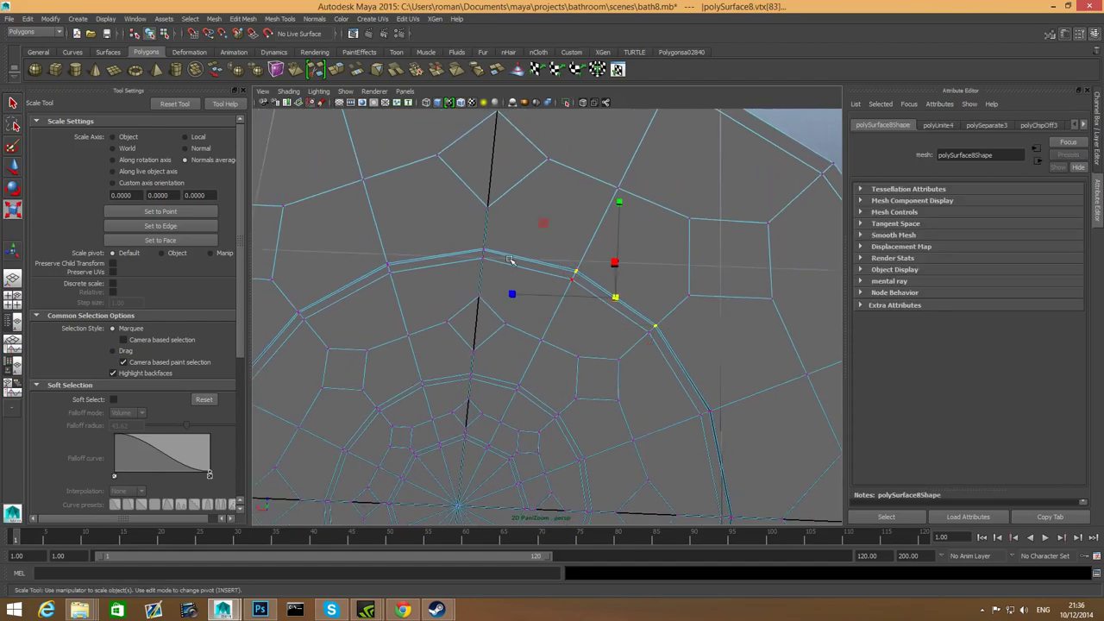
pyautogui.keyDown('shift'); pyautogui.click(481, 250); pyautogui.keyUp('shift')
pyautogui.moveTo(488, 255)
pyautogui.keyDown('alt'); pyautogui.mouseDown()
pyautogui.moveTo(427, 253)
pyautogui.moveTo(448, 262)
pyautogui.moveTo(423, 285)
pyautogui.moveTo(483, 284)
pyautogui.mouseUp(); pyautogui.keyUp('alt')
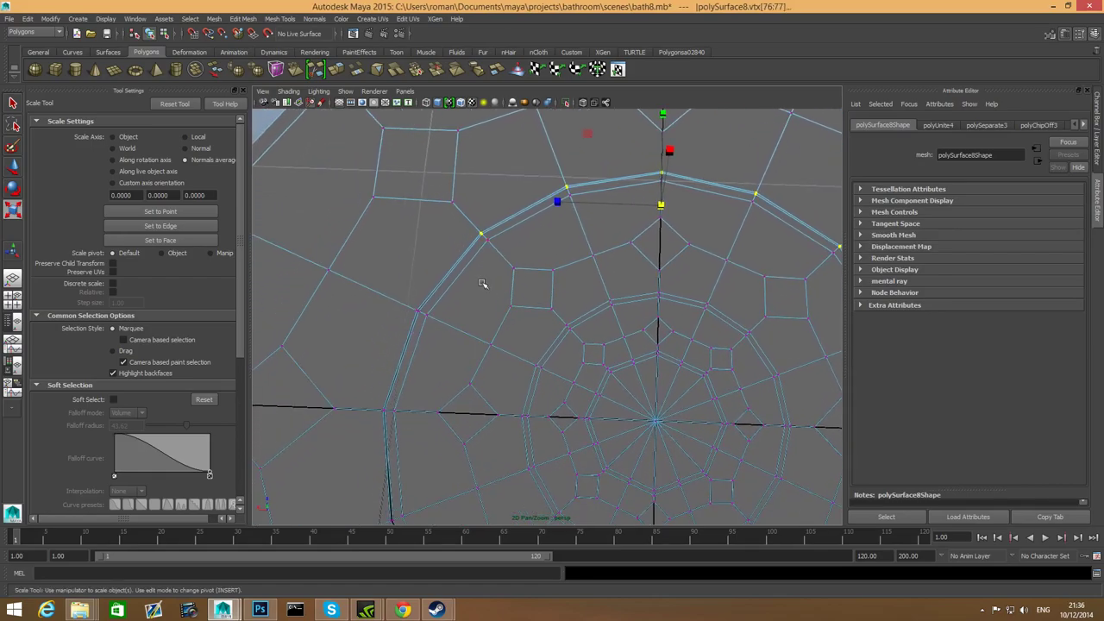
# - Add the next overlapping vertex pairs along the ring seam to the selection
pyautogui.click(413, 308)
pyautogui.keyDown('alt'); pyautogui.moveTo(413, 308); pyautogui.dragTo(435, 364); pyautogui.keyUp('alt')
pyautogui.keyDown('alt'); pyautogui.moveTo(435, 364); pyautogui.dragTo(432, 333, button='middle'); pyautogui.keyUp('alt')
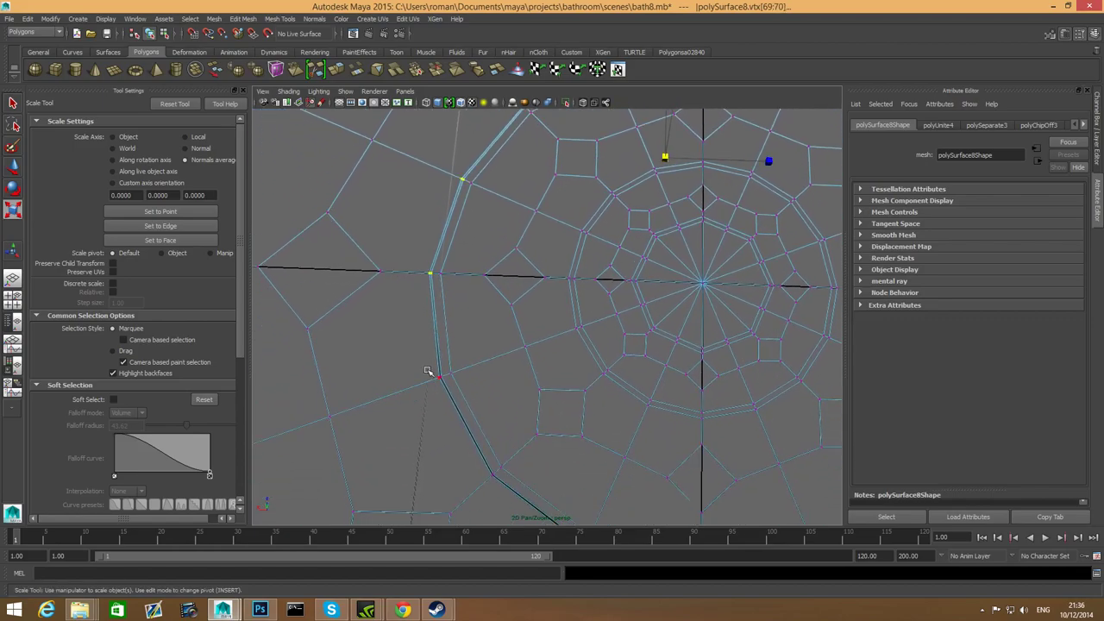
pyautogui.keyDown('shift'); pyautogui.click(440, 377); pyautogui.keyUp('shift')
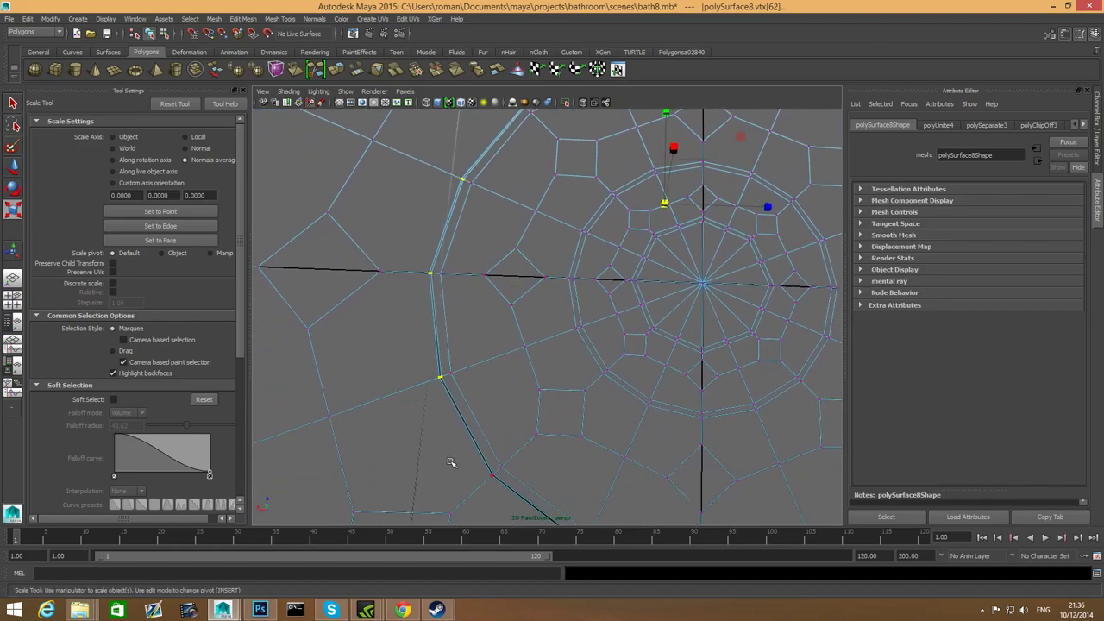
pyautogui.keyDown('alt'); pyautogui.moveTo(451, 463); pyautogui.dragTo(485, 385, button='middle'); pyautogui.keyUp('alt')
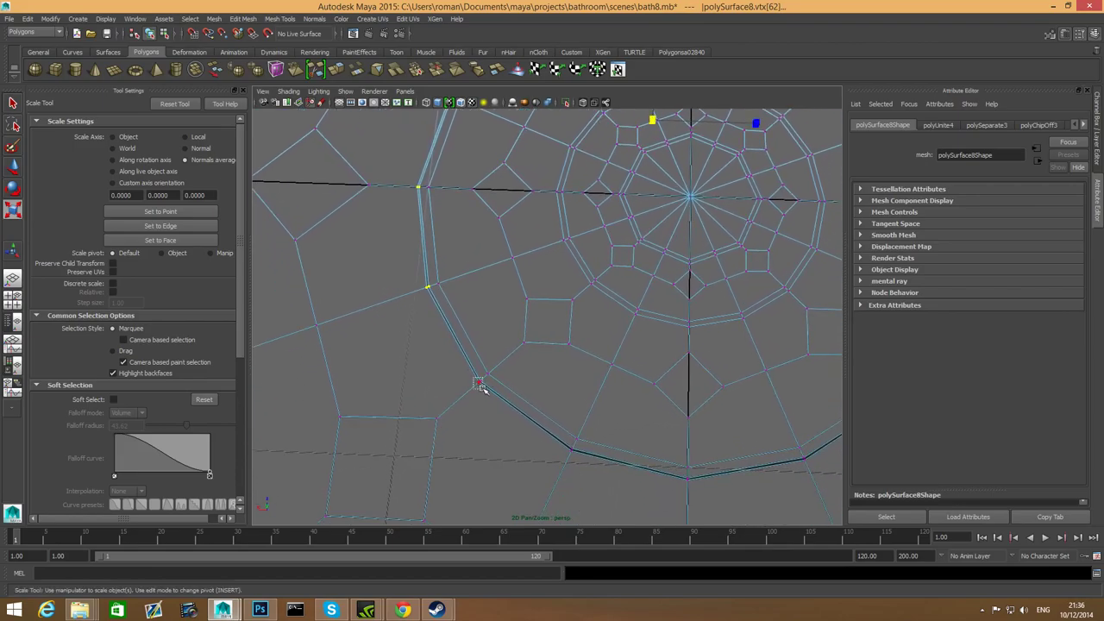
pyautogui.keyDown('shift'); pyautogui.click(480, 384); pyautogui.keyUp('shift')
pyautogui.keyDown('alt'); pyautogui.moveTo(542, 406); pyautogui.dragTo(452, 345, button='middle'); pyautogui.keyUp('alt')
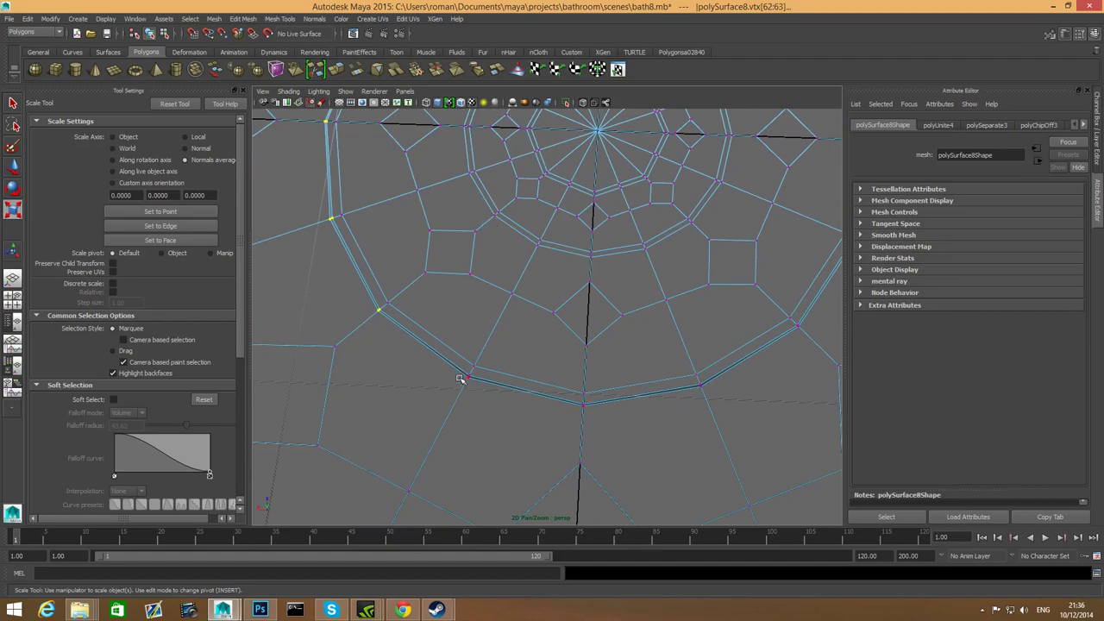
pyautogui.click(581, 404)
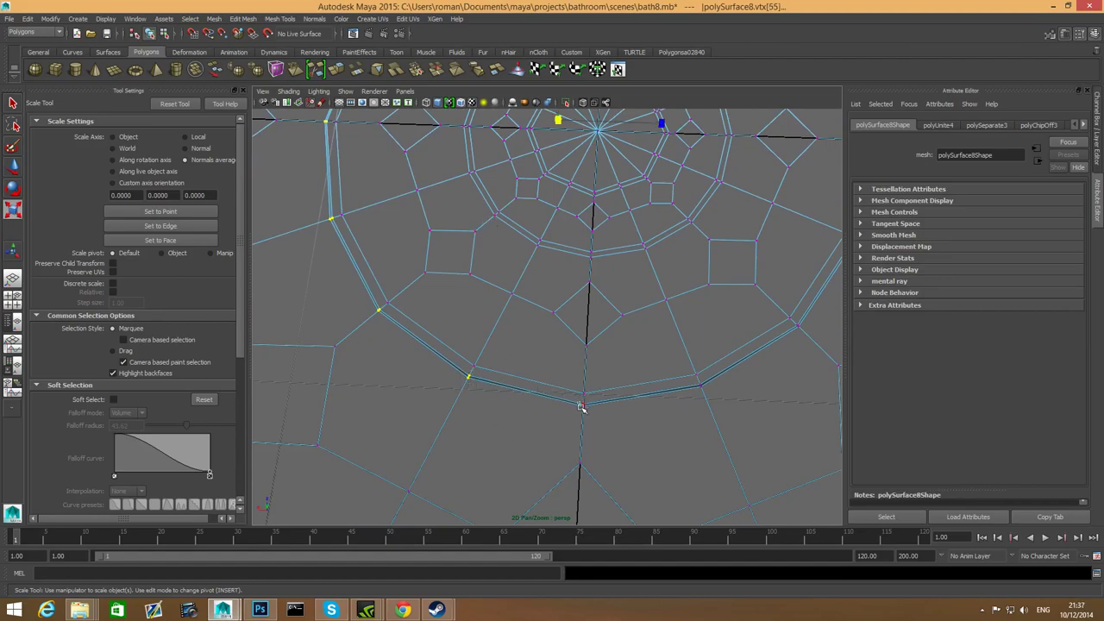
pyautogui.keyDown('shift'); pyautogui.click(583, 405); pyautogui.keyUp('shift')
# - Add the remaining overlapping vertex pairs around the ring to the selection
pyautogui.keyDown('alt'); pyautogui.moveTo(661, 414); pyautogui.dragTo(469, 457, button='middle'); pyautogui.keyUp('alt')
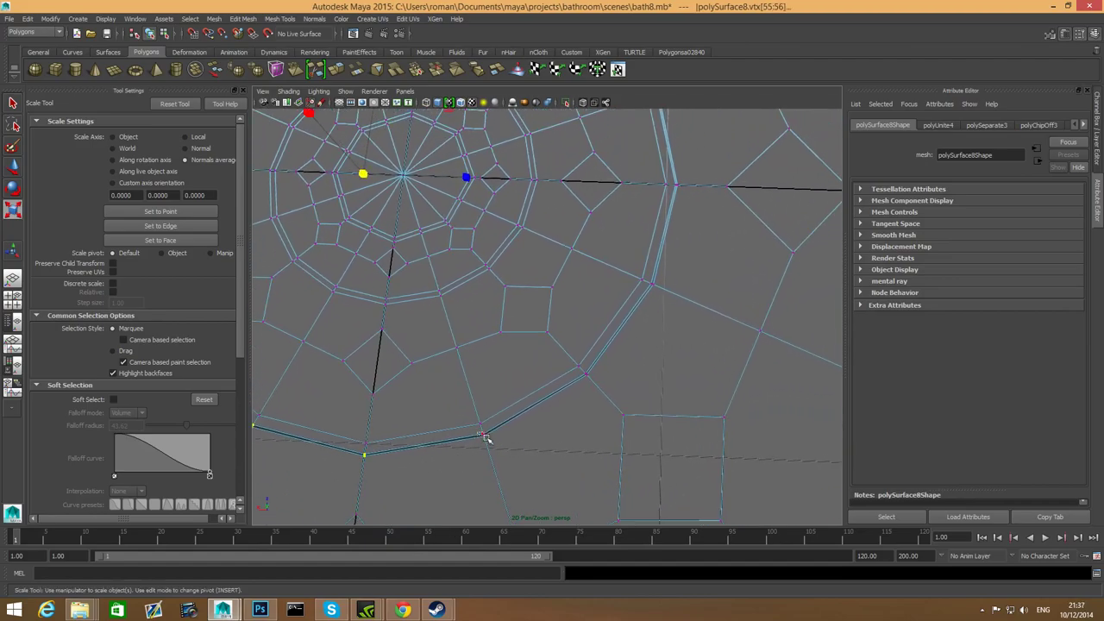
pyautogui.click(484, 436)
pyautogui.keyDown('shift'); pyautogui.click(588, 376); pyautogui.keyUp('shift')
pyautogui.keyDown('shift'); pyautogui.click(646, 282); pyautogui.keyUp('shift')
pyautogui.moveTo(647, 282)
pyautogui.keyDown('alt'); pyautogui.mouseDown()
pyautogui.moveTo(587, 326)
pyautogui.moveTo(446, 327)
pyautogui.mouseUp(); pyautogui.keyUp('alt')
pyautogui.keyDown('shift'); pyautogui.click(637, 304); pyautogui.keyUp('shift')
pyautogui.keyDown('shift'); pyautogui.click(590, 297); pyautogui.keyUp('shift')
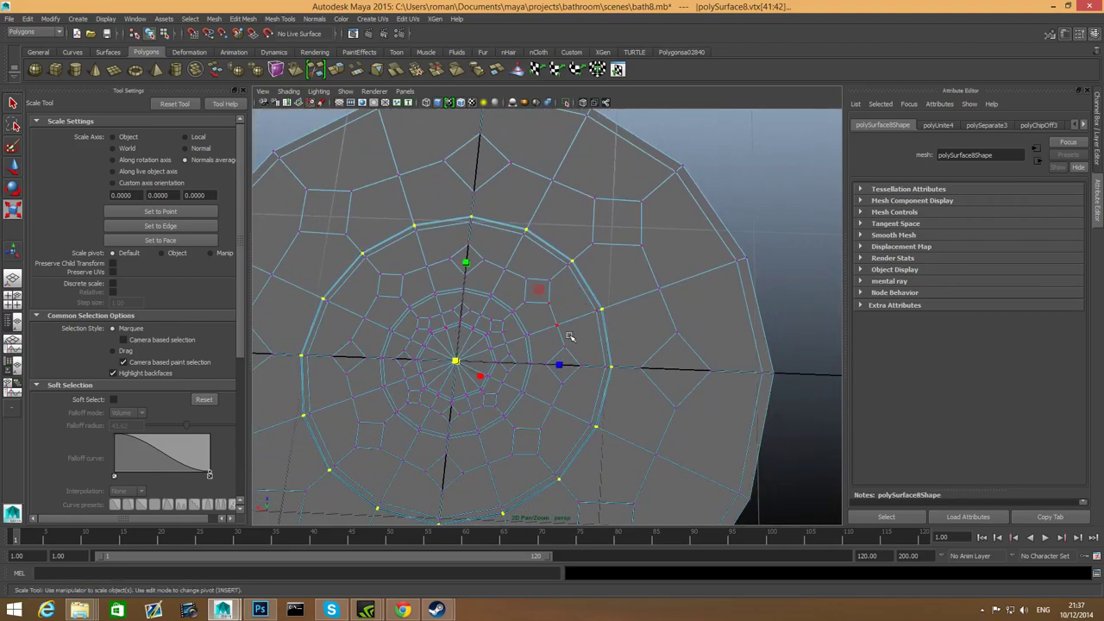
pyautogui.keyDown('alt'); pyautogui.moveTo(569, 336); pyautogui.dragTo(589, 323, button='middle'); pyautogui.keyUp('alt')
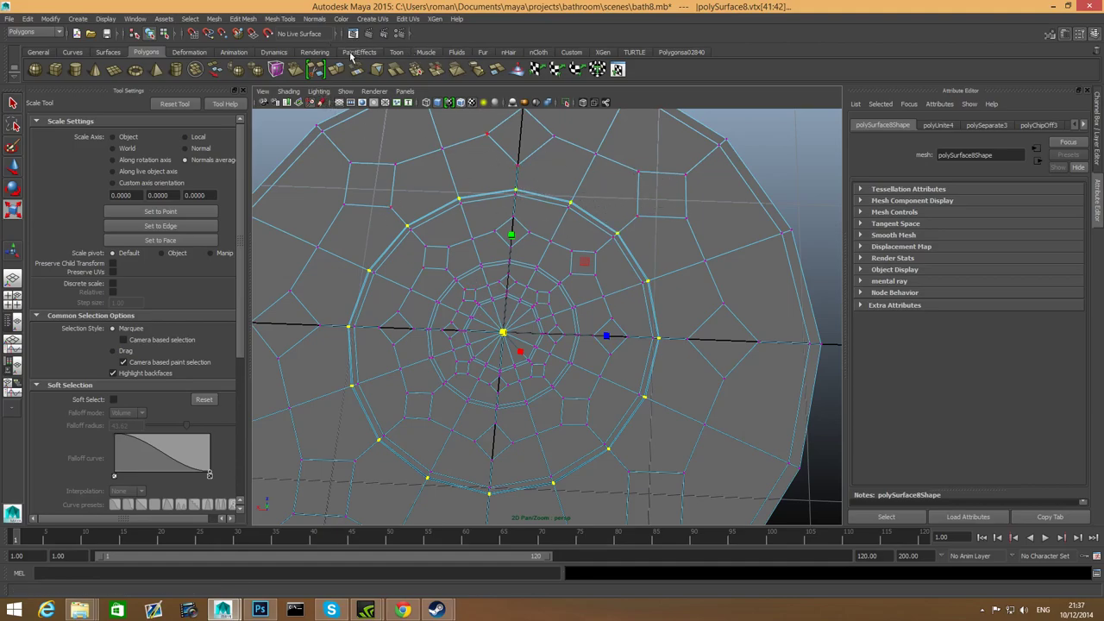
# - Weld the selected ring vertices with Edit Mesh > Merge Components, then return to object mode
pyautogui.click(244, 19)
pyautogui.click(254, 49)
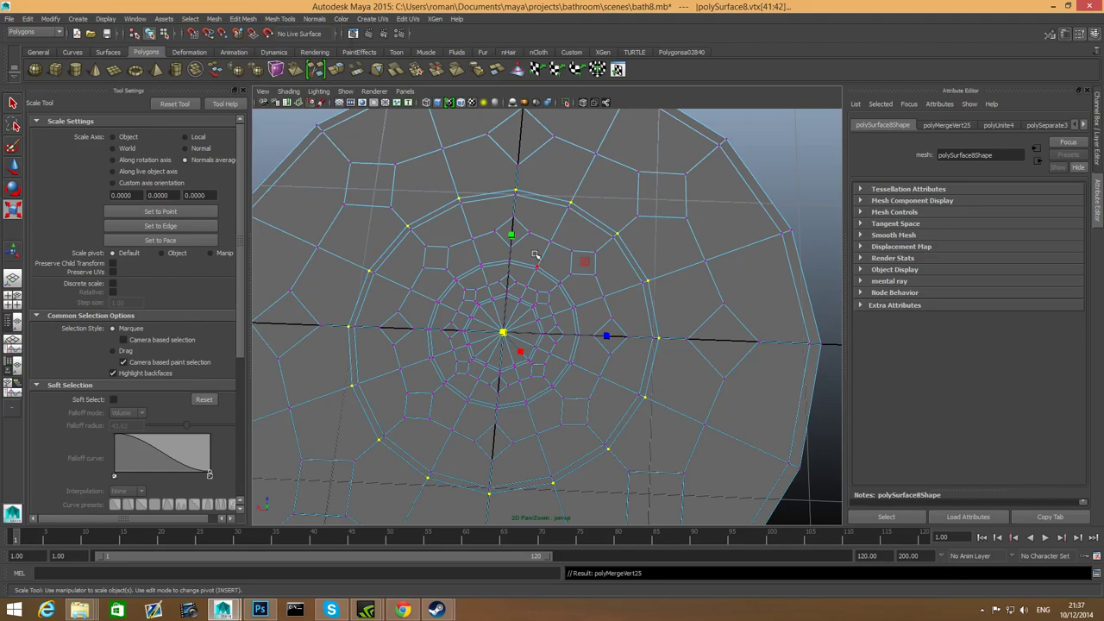
pyautogui.press('F8')
# - Frame the drain plate face-on and switch it to face selection mode
pyautogui.press('f')
pyautogui.scroll(-2, 602, 294)
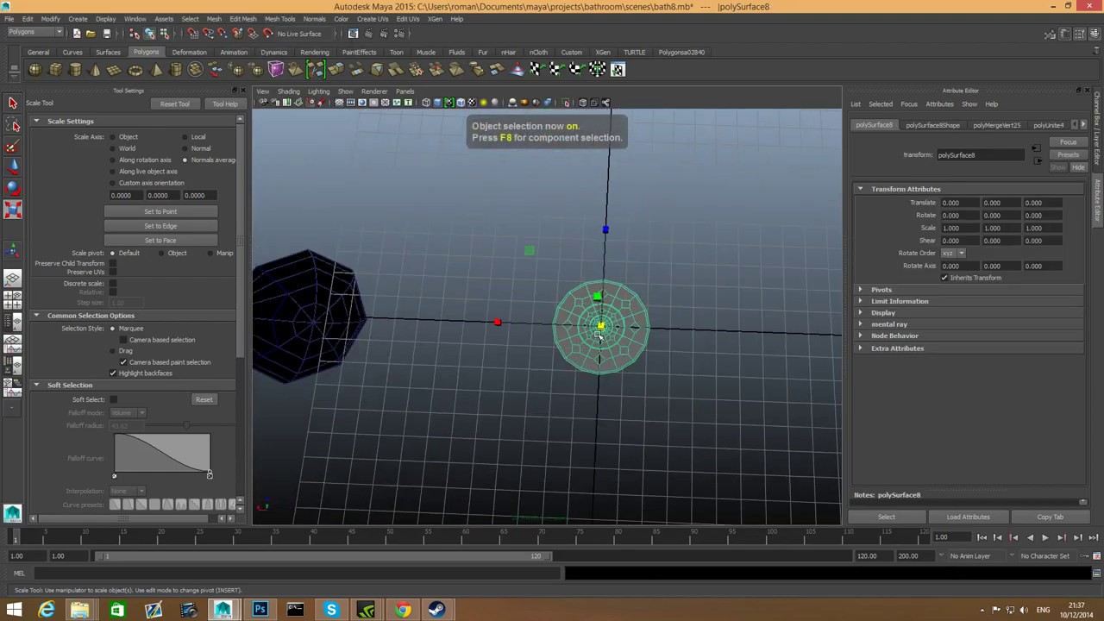
pyautogui.keyDown('alt'); pyautogui.moveTo(584, 344); pyautogui.dragTo(648, 345, button='middle'); pyautogui.keyUp('alt')
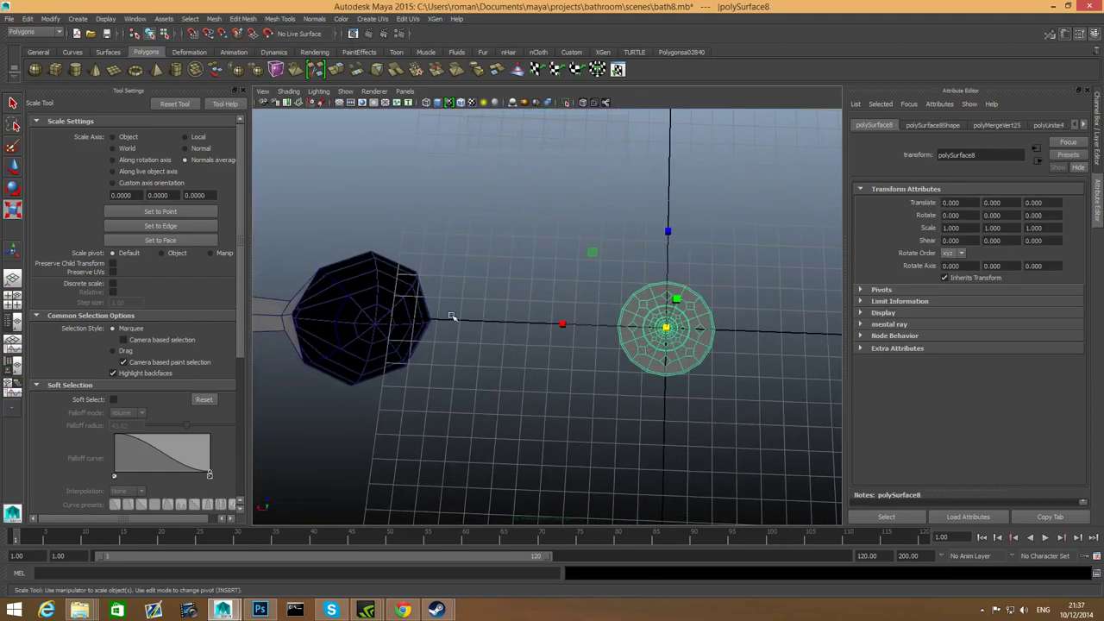
pyautogui.keyDown('alt'); pyautogui.moveTo(371, 309); pyautogui.dragTo(532, 354); pyautogui.keyUp('alt')
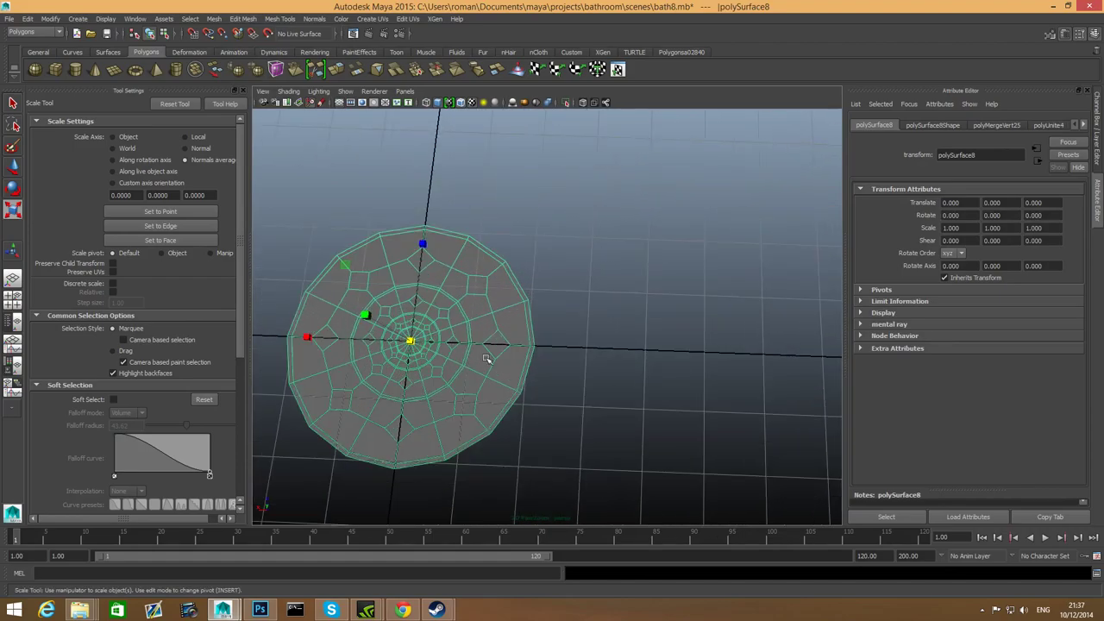
pyautogui.scroll(2, 567, 333)
pyautogui.scroll(2, 572, 336)
pyautogui.scroll(1, 574, 337)
pyautogui.scroll(2, 581, 337)
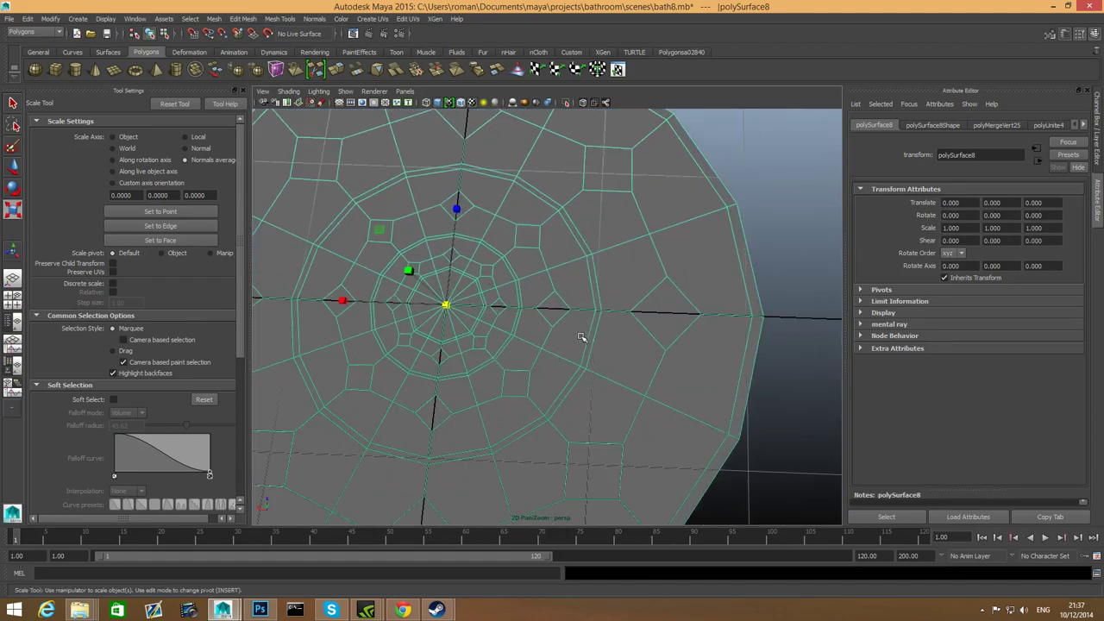
pyautogui.moveTo(568, 318); pyautogui.dragTo(488, 279, button='right')
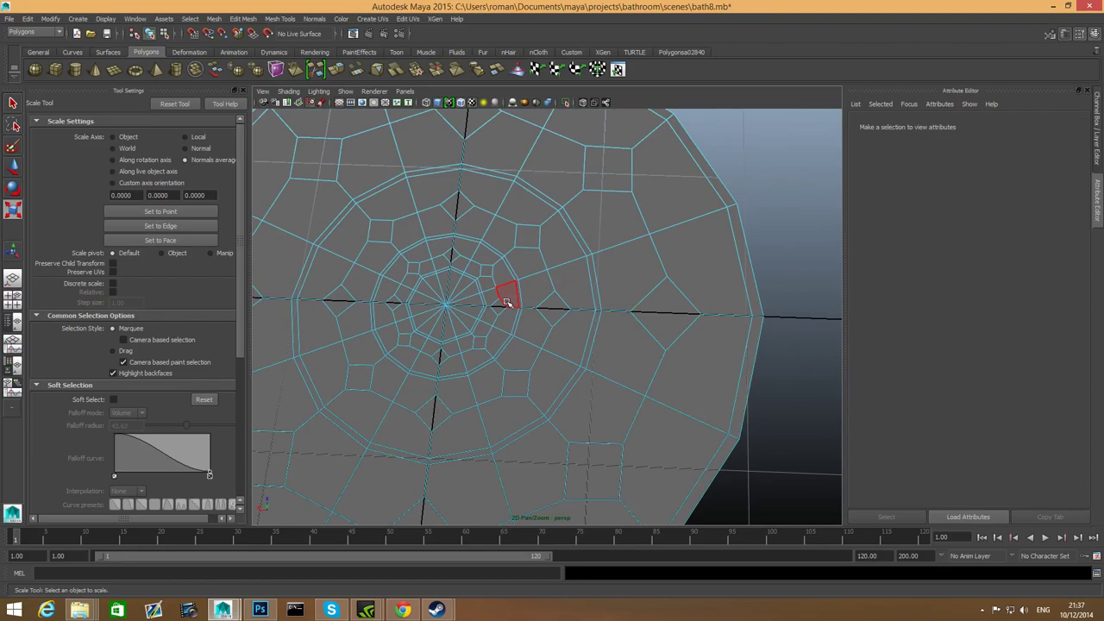
pyautogui.click(570, 308)
pyautogui.click(625, 289)
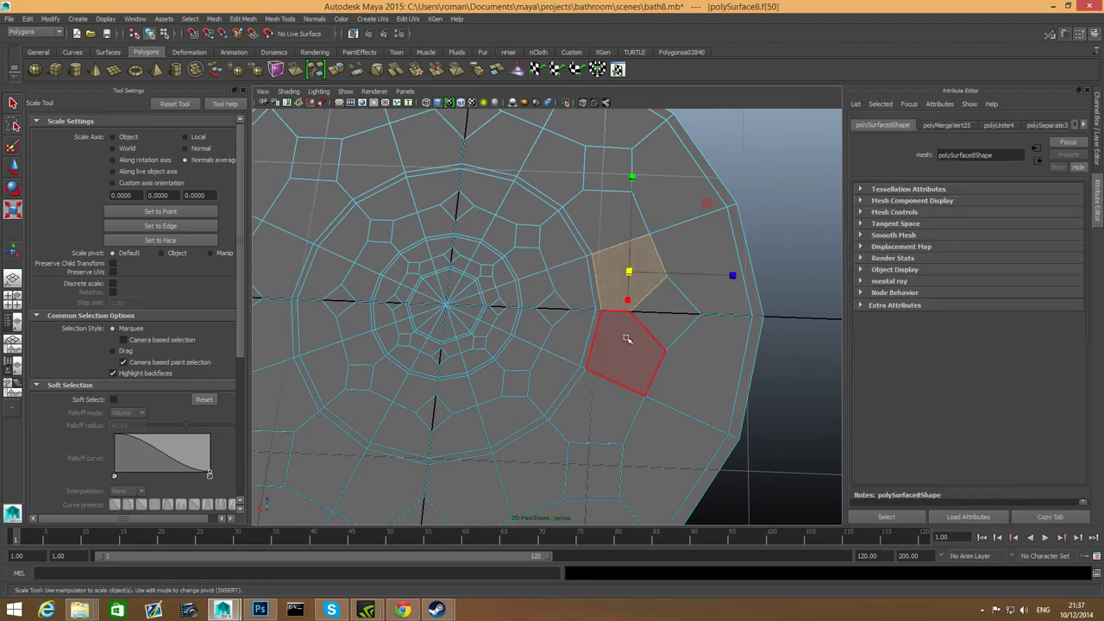
pyautogui.keyDown('alt'); pyautogui.moveTo(626, 338); pyautogui.dragTo(294, 194, button='right'); pyautogui.keyUp('alt')
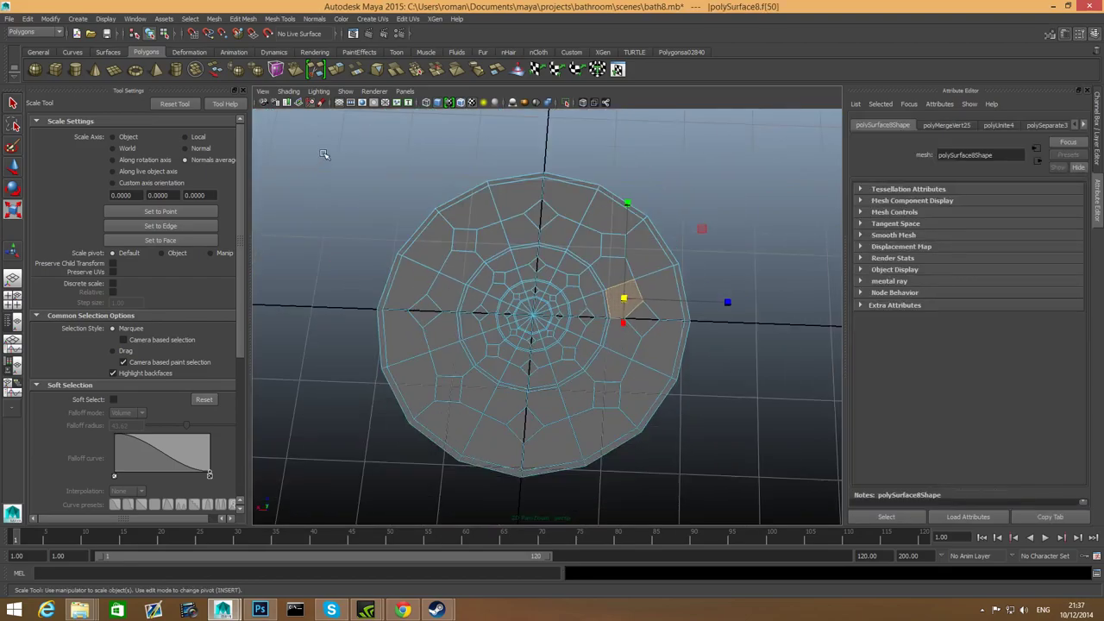
# - Marquee-select the inner disc faces block by block around the centre
pyautogui.moveTo(323, 154); pyautogui.dragTo(775, 528)
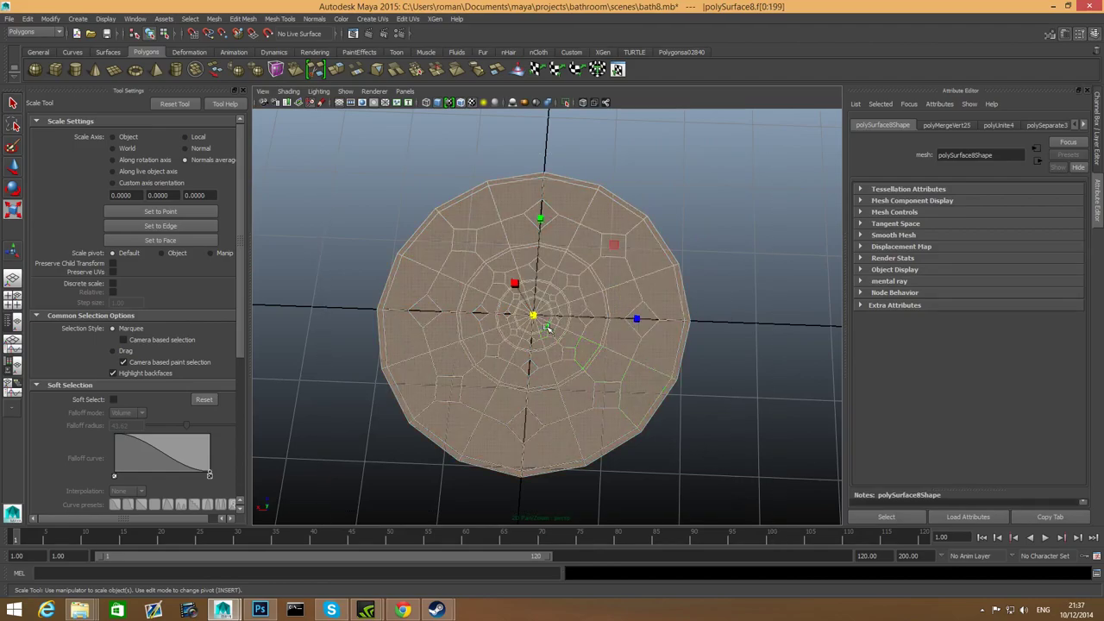
pyautogui.scroll(3, 556, 390)
pyautogui.scroll(2, 557, 389)
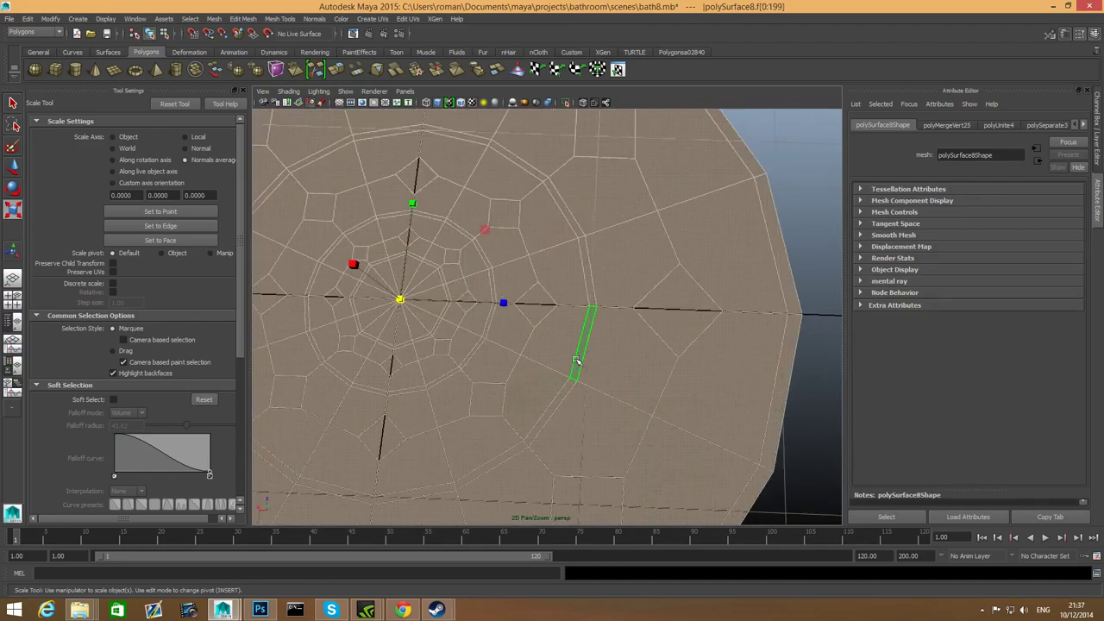
pyautogui.click(561, 393)
pyautogui.click(566, 339)
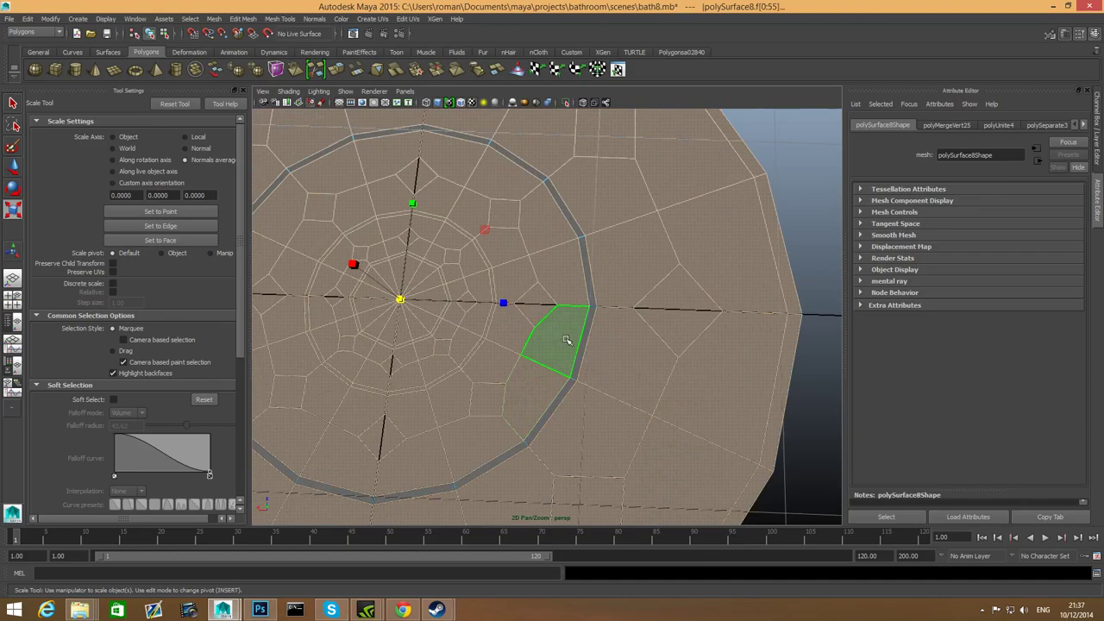
pyautogui.moveTo(438, 254); pyautogui.dragTo(578, 364)
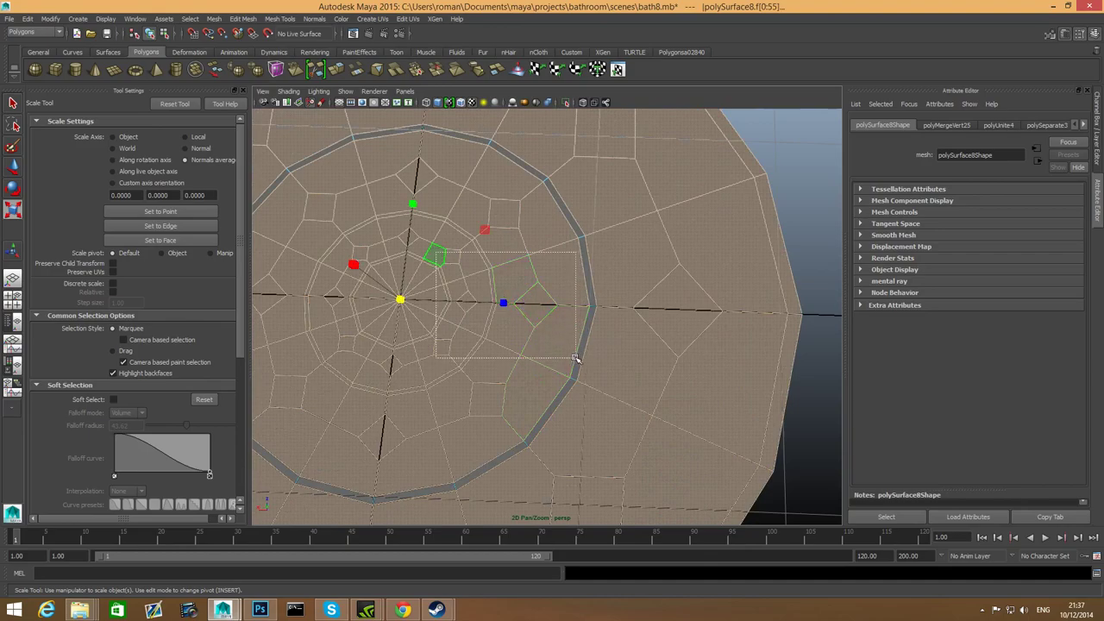
pyautogui.keyDown('ctrl'); pyautogui.keyDown('shift'); pyautogui.moveTo(380, 277); pyautogui.dragTo(511, 426); pyautogui.keyUp('shift'); pyautogui.keyUp('ctrl')
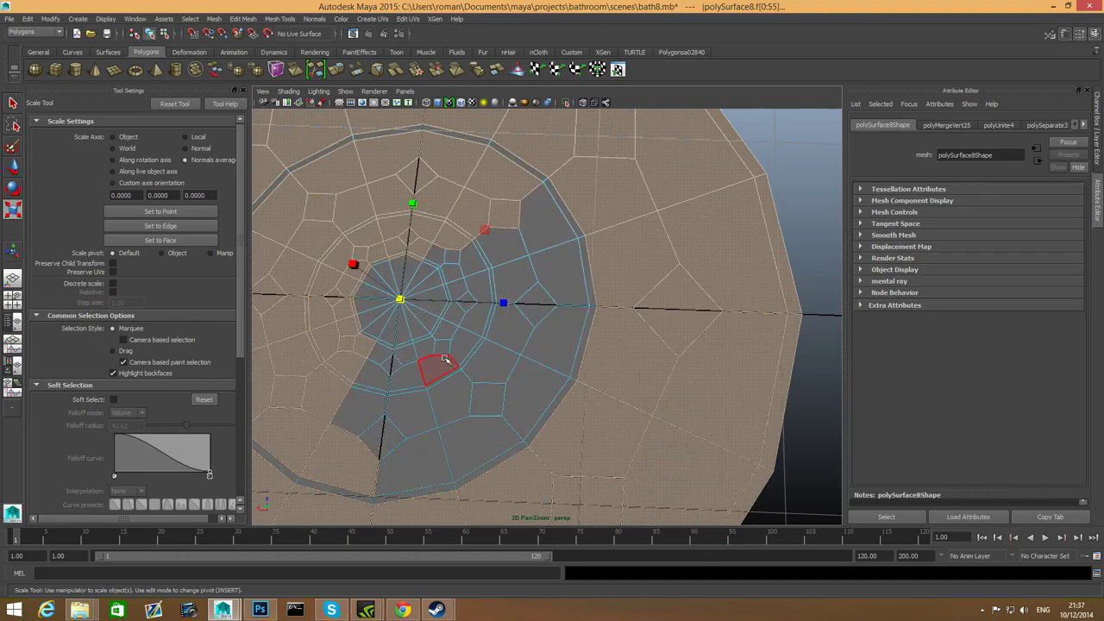
pyautogui.keyDown('alt'); pyautogui.moveTo(441, 345); pyautogui.dragTo(483, 328); pyautogui.keyUp('alt')
pyautogui.moveTo(414, 274)
pyautogui.keyDown('ctrl'); pyautogui.keyDown('shift'); pyautogui.mouseDown()
pyautogui.moveTo(483, 362)
pyautogui.moveTo(496, 404)
pyautogui.mouseUp(); pyautogui.keyUp('shift'); pyautogui.keyUp('ctrl')
pyautogui.keyDown('ctrl'); pyautogui.keyDown('shift'); pyautogui.moveTo(397, 242); pyautogui.dragTo(459, 385); pyautogui.keyUp('shift'); pyautogui.keyUp('ctrl')
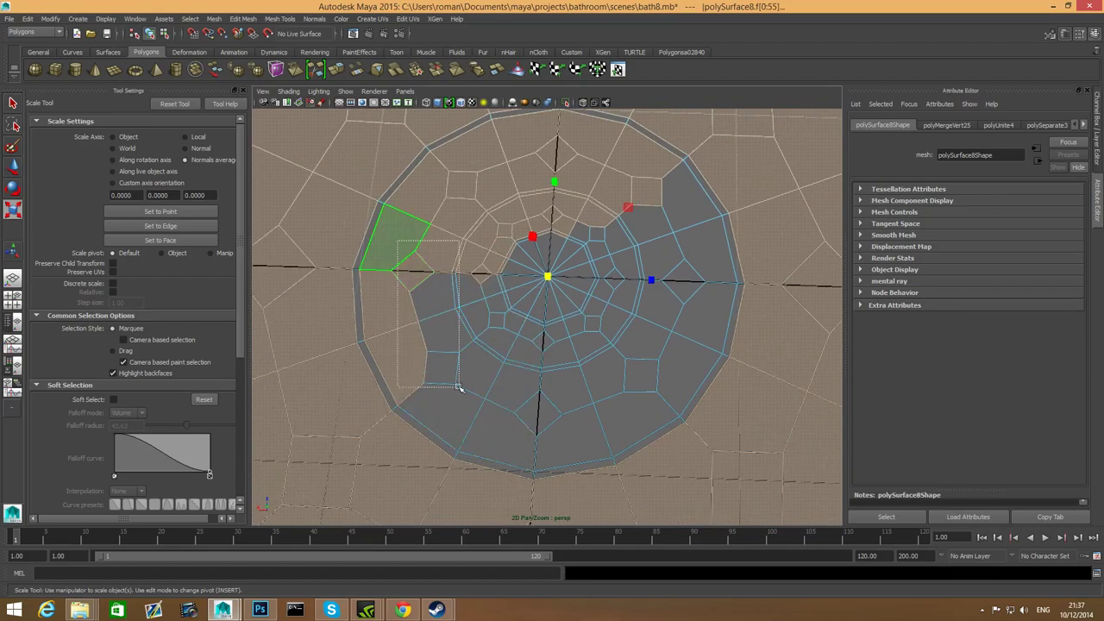
pyautogui.keyDown('ctrl'); pyautogui.keyDown('shift'); pyautogui.moveTo(383, 151); pyautogui.dragTo(604, 283); pyautogui.keyUp('shift'); pyautogui.keyUp('ctrl')
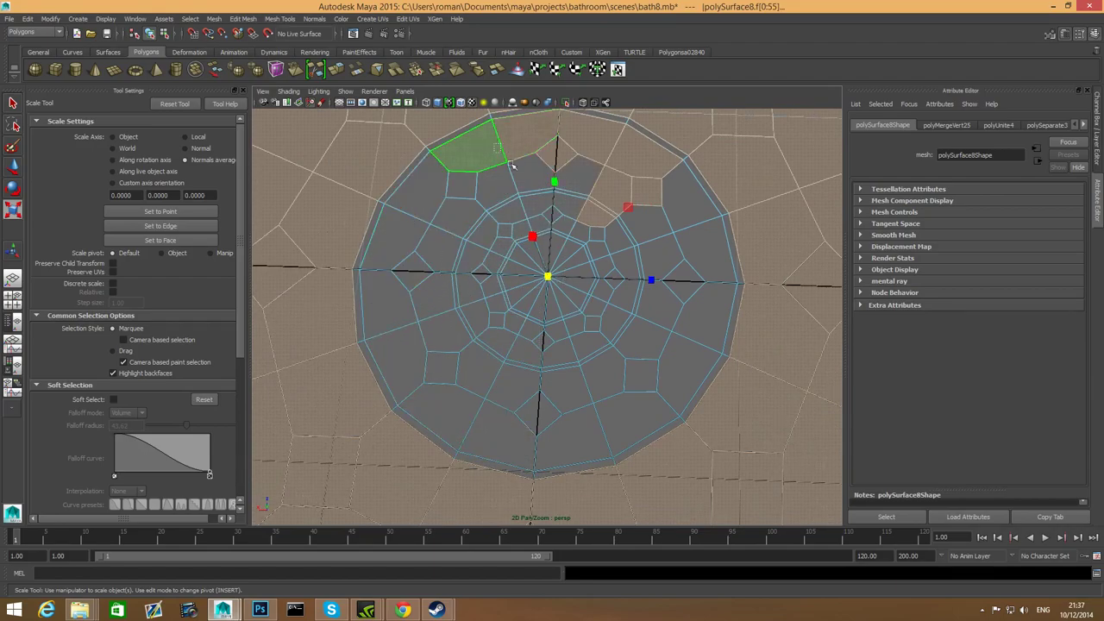
pyautogui.keyDown('ctrl'); pyautogui.keyDown('shift'); pyautogui.moveTo(431, 113); pyautogui.dragTo(561, 170); pyautogui.keyUp('shift'); pyautogui.keyUp('ctrl')
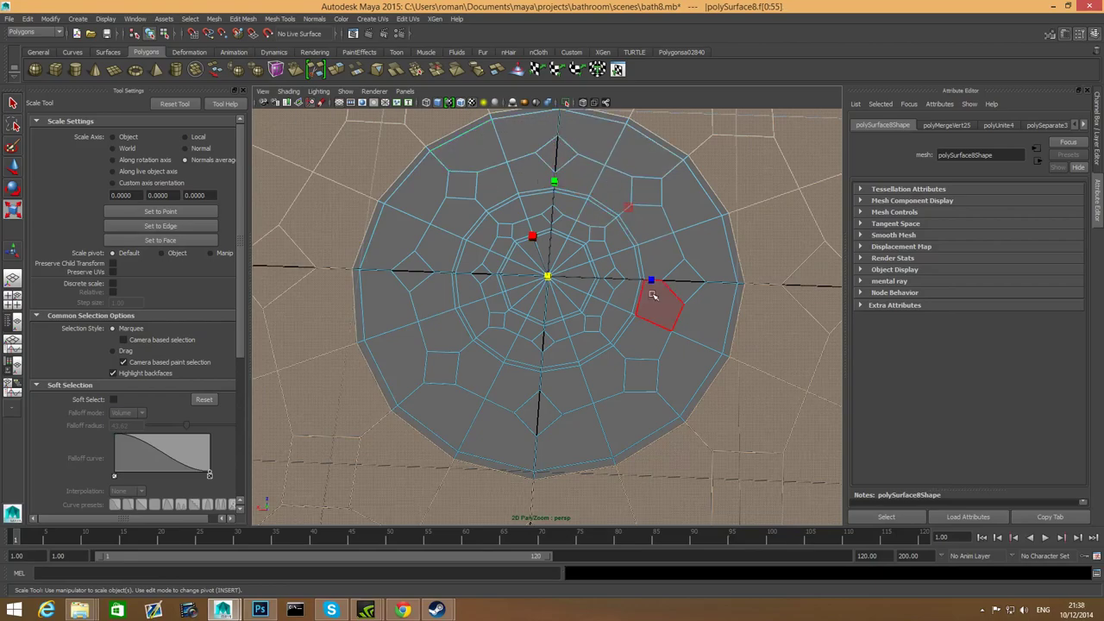
# - Drop the outer ring from the selection and duplicate the inner disc faces
pyautogui.hotkey('ctrl', 'z')
pyautogui.scroll(-2, 654, 302)
pyautogui.keyDown('shift'); pyautogui.moveTo(555, 283); pyautogui.dragTo(563, 433, button='right'); pyautogui.keyUp('shift')
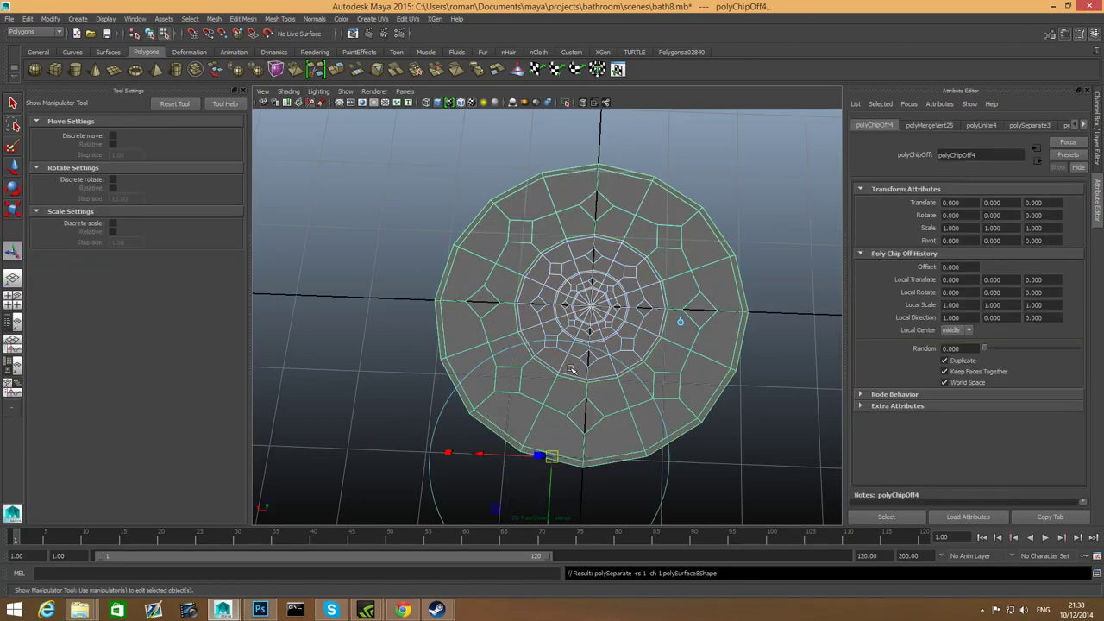
# - Scale the duplicated disc up uniformly to about 2.044 in object mode
pyautogui.press('F8')
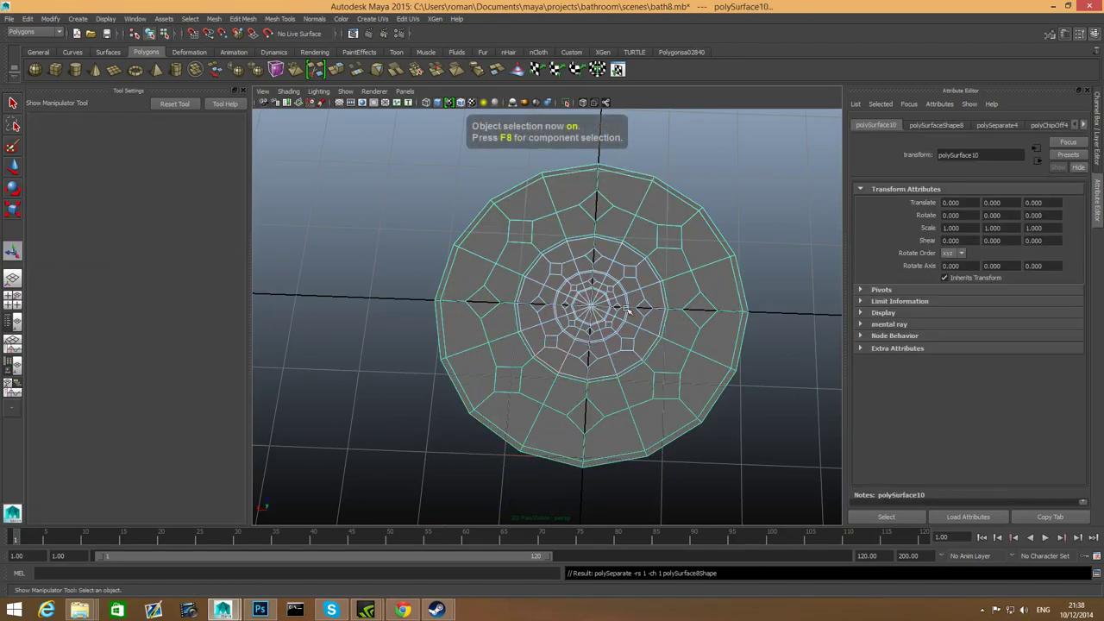
pyautogui.press('r')
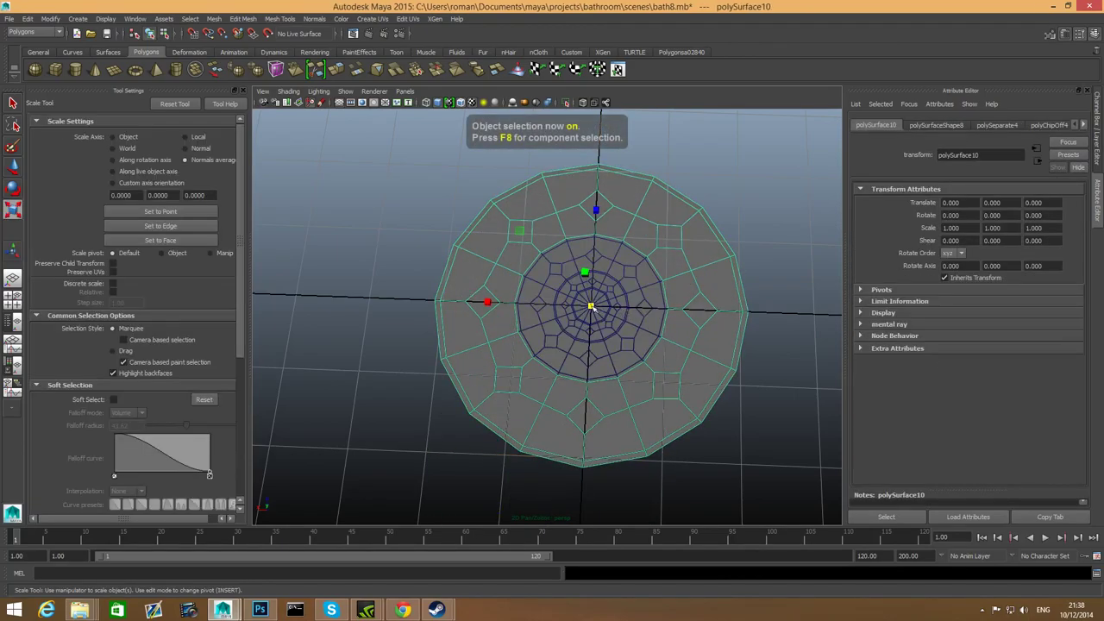
pyautogui.moveTo(591, 306); pyautogui.dragTo(828, 319)
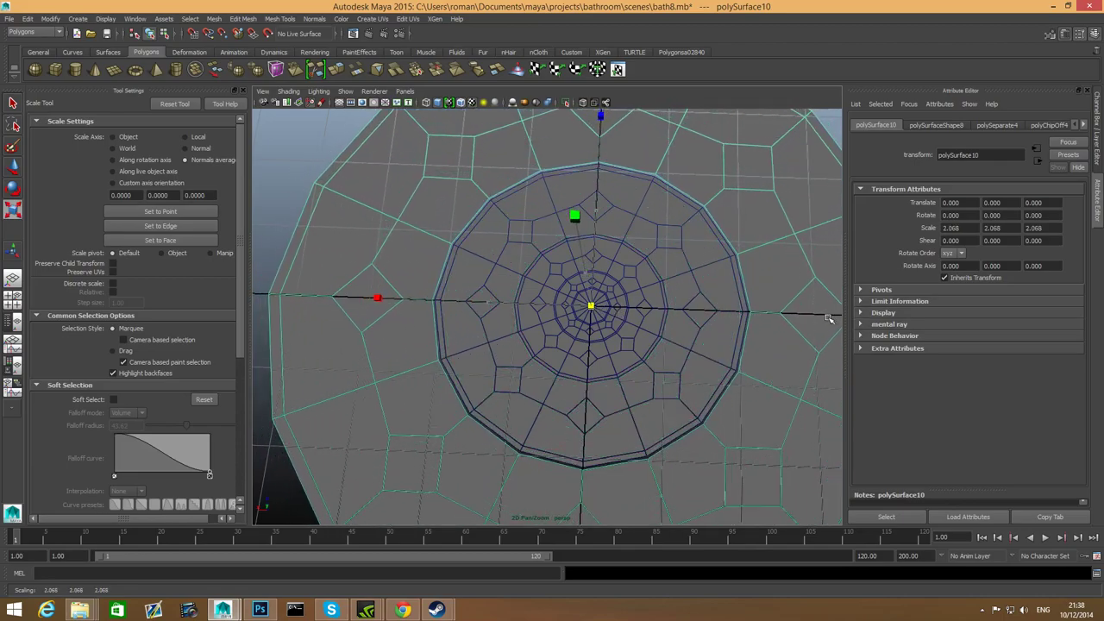
pyautogui.moveTo(829, 319); pyautogui.dragTo(824, 319)
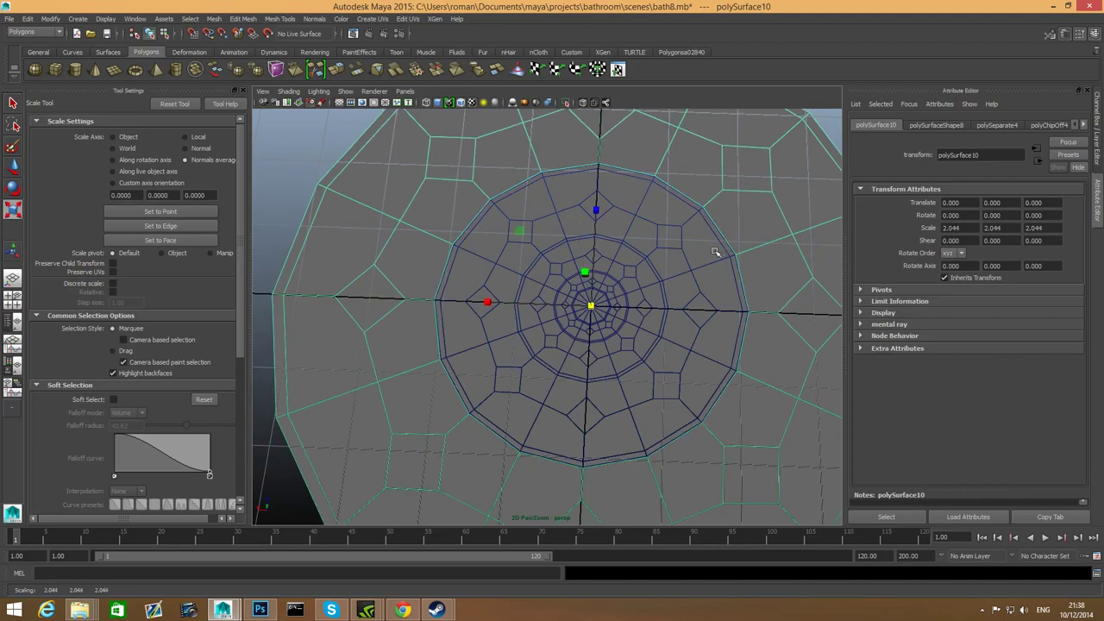
# - Combine the disc with polySurface9 into one mesh, polySurface10
pyautogui.click(715, 252)
pyautogui.click(211, 19)
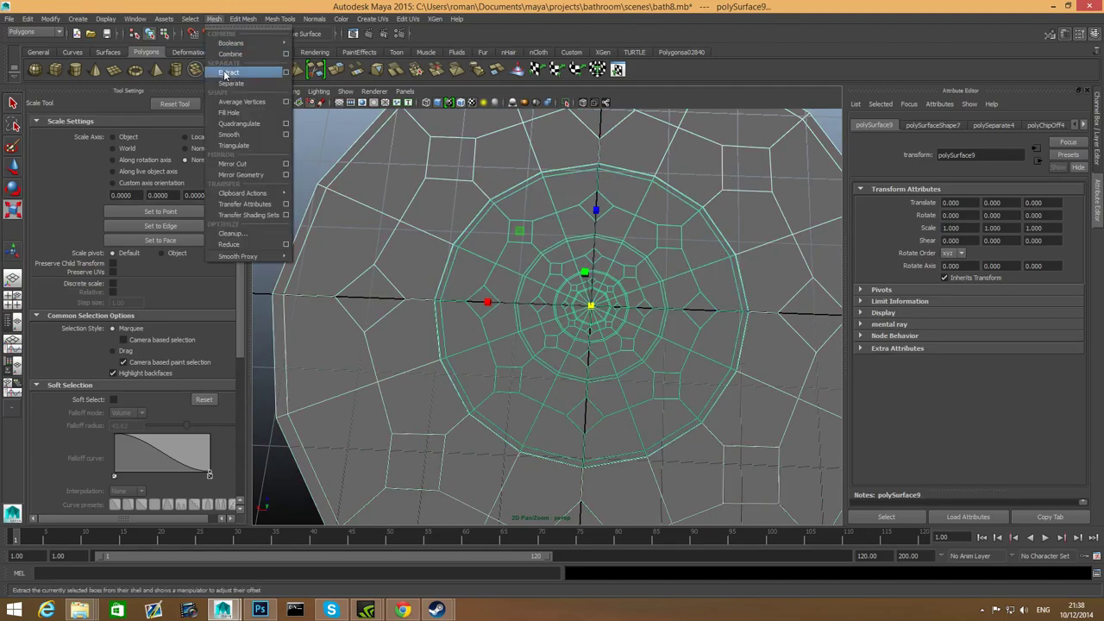
pyautogui.click(235, 38)
pyautogui.scroll(5, 592, 227)
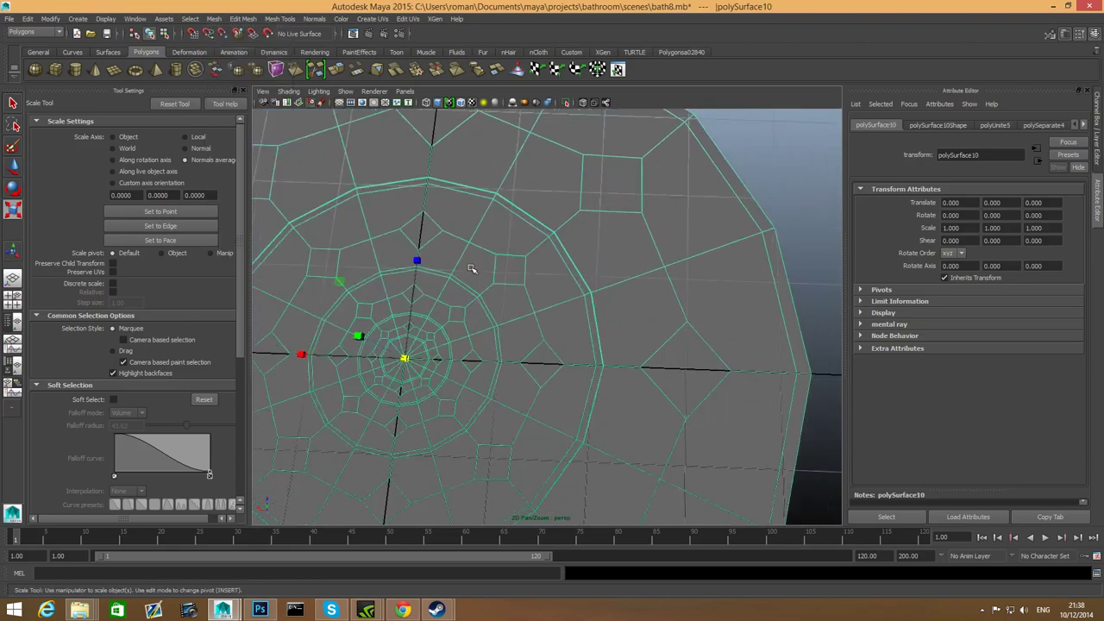
pyautogui.rightClick(592, 239)
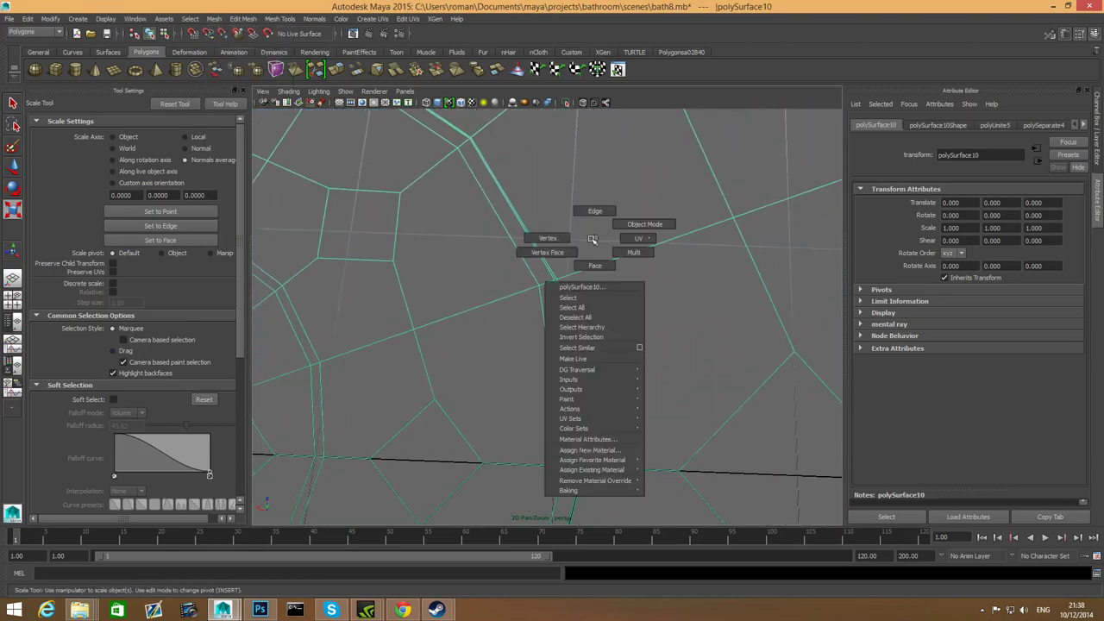
# - Switch to vertex mode and select the first doubled vertices along the disc seam
pyautogui.click(547, 238)
pyautogui.click(550, 272)
pyautogui.moveTo(532, 247)
pyautogui.keyDown('alt'); pyautogui.mouseDown()
pyautogui.moveTo(443, 190)
pyautogui.moveTo(468, 213)
pyautogui.mouseUp(); pyautogui.keyUp('alt')
pyautogui.keyDown('alt'); pyautogui.moveTo(412, 181); pyautogui.dragTo(550, 258); pyautogui.keyUp('alt')
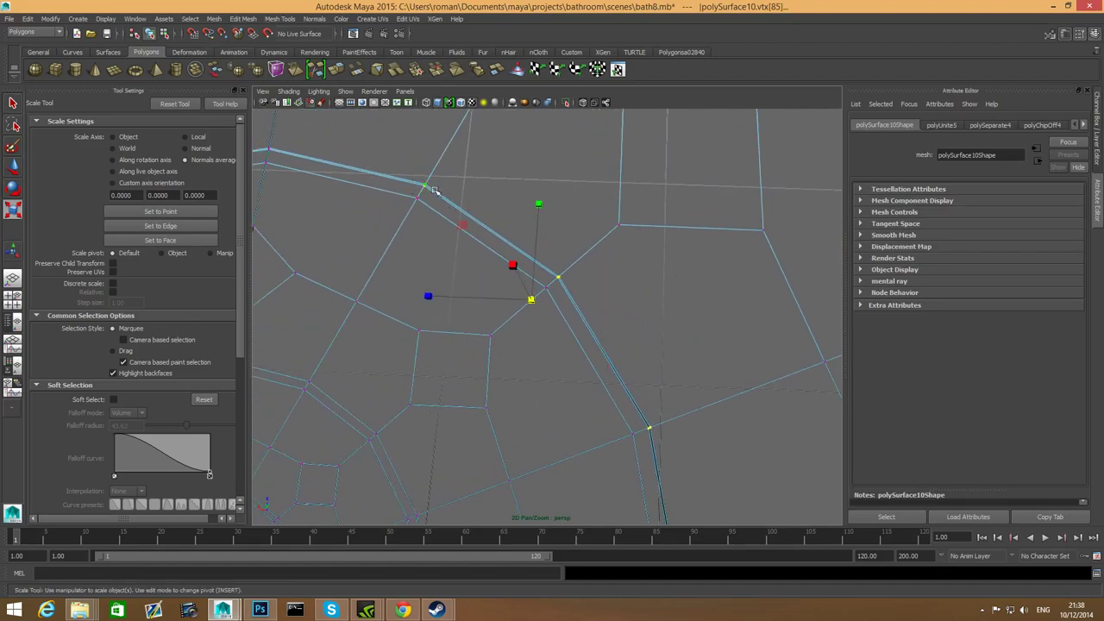
pyautogui.keyDown('shift'); pyautogui.click(406, 222); pyautogui.keyUp('shift')
pyautogui.moveTo(406, 226)
pyautogui.keyDown('alt'); pyautogui.mouseDown()
pyautogui.moveTo(434, 219)
pyautogui.moveTo(481, 242)
pyautogui.moveTo(407, 236)
pyautogui.moveTo(412, 256)
pyautogui.moveTo(386, 268)
pyautogui.moveTo(397, 306)
pyautogui.mouseUp(); pyautogui.keyUp('alt')
pyautogui.keyDown('alt'); pyautogui.moveTo(396, 306); pyautogui.dragTo(352, 259); pyautogui.keyUp('alt')
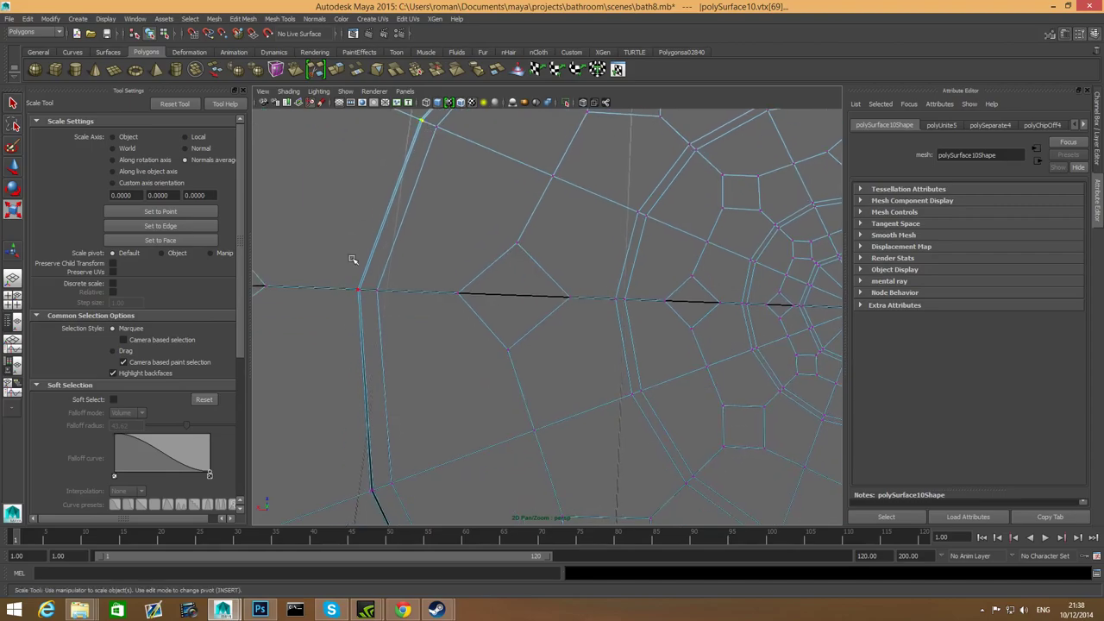
pyautogui.moveTo(366, 300); pyautogui.dragTo(368, 302)
pyautogui.keyDown('alt'); pyautogui.moveTo(363, 345); pyautogui.dragTo(374, 308, button='middle'); pyautogui.keyUp('alt')
pyautogui.moveTo(369, 300); pyautogui.dragTo(390, 326)
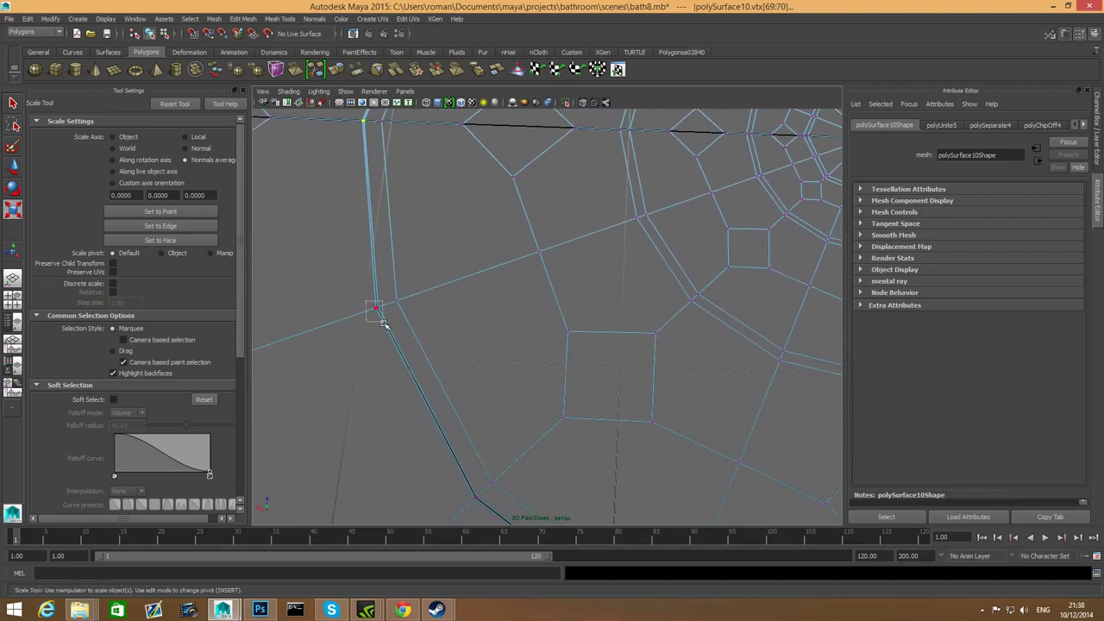
# - Add the remaining overlapping twin vertices around the seam to the selection
pyautogui.keyDown('alt'); pyautogui.moveTo(384, 377); pyautogui.dragTo(414, 270, button='middle'); pyautogui.keyUp('alt')
pyautogui.keyDown('shift'); pyautogui.moveTo(418, 266); pyautogui.dragTo(390, 293); pyautogui.keyUp('shift')
pyautogui.moveTo(390, 293)
pyautogui.keyDown('alt'); pyautogui.mouseDown(button='middle')
pyautogui.moveTo(455, 296)
pyautogui.moveTo(431, 289)
pyautogui.mouseUp(button='middle'); pyautogui.keyUp('alt')
pyautogui.click(471, 303)
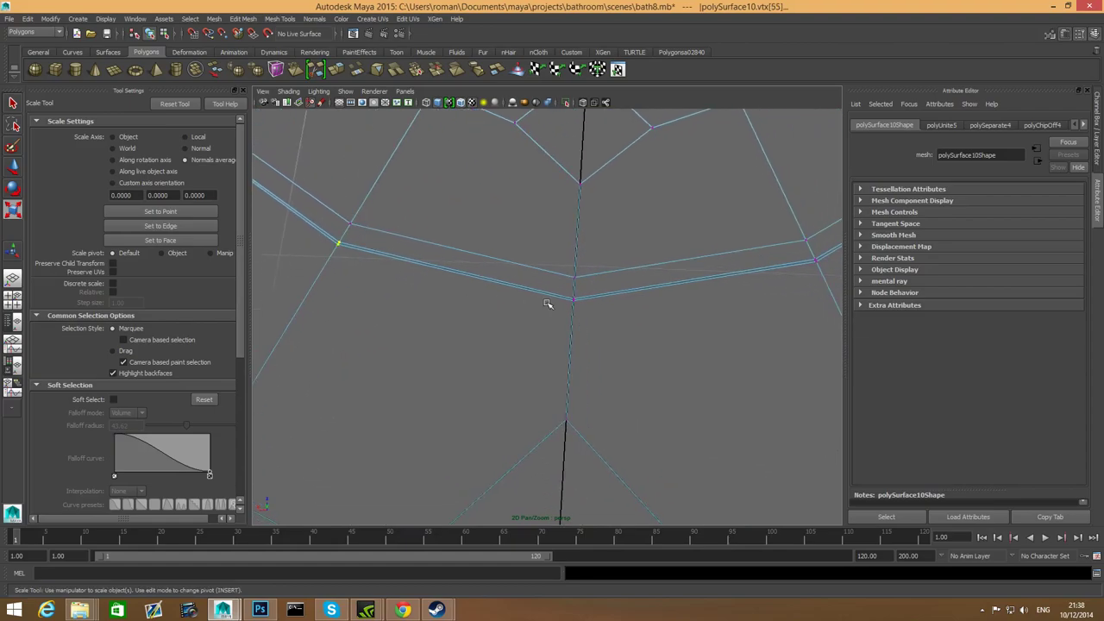
pyautogui.moveTo(561, 298)
pyautogui.keyDown('shift'); pyautogui.mouseDown()
pyautogui.moveTo(616, 326)
pyautogui.moveTo(537, 292)
pyautogui.moveTo(604, 274)
pyautogui.moveTo(621, 292)
pyautogui.moveTo(596, 263)
pyautogui.moveTo(582, 305)
pyautogui.mouseUp(); pyautogui.keyUp('shift')
pyautogui.click(628, 237)
pyautogui.keyDown('shift'); pyautogui.click(580, 202); pyautogui.keyUp('shift')
pyautogui.moveTo(580, 201)
pyautogui.keyDown('alt'); pyautogui.mouseDown()
pyautogui.moveTo(581, 283)
pyautogui.moveTo(532, 178)
pyautogui.mouseUp(); pyautogui.keyUp('alt')
pyautogui.scroll(-3, 562, 315)
pyautogui.scroll(-2, 521, 332)
pyautogui.scroll(-2, 565, 307)
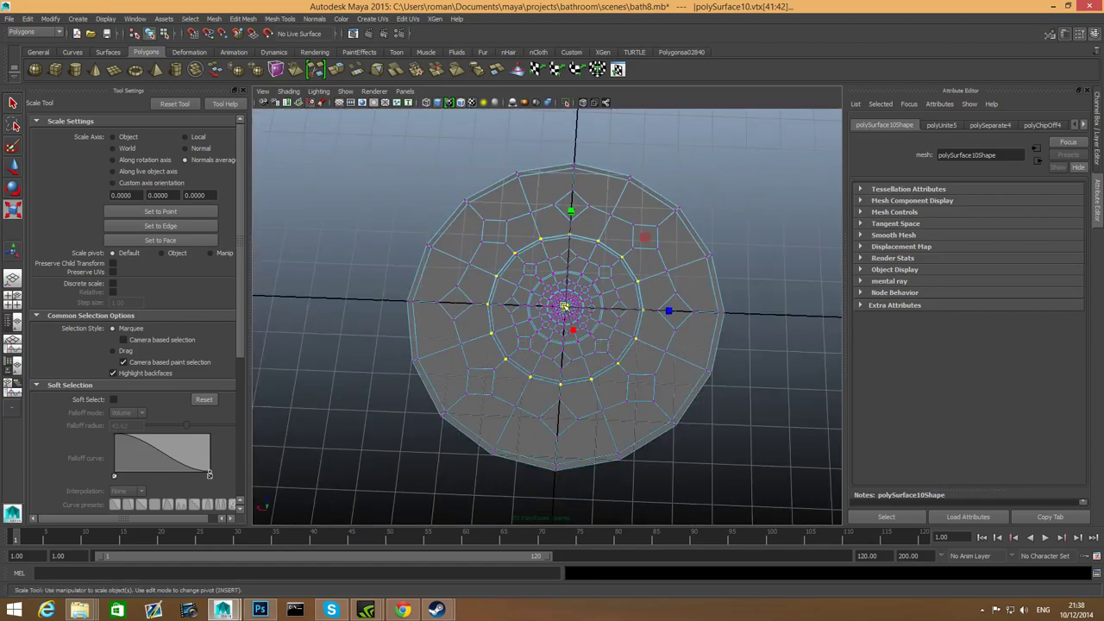
# - Weld the selected vertex pairs with Edit Mesh > Merge Components
pyautogui.keyDown('shift'); pyautogui.rightClick(585, 264); pyautogui.keyUp('shift')
pyautogui.click(243, 18)
pyautogui.click(265, 47)
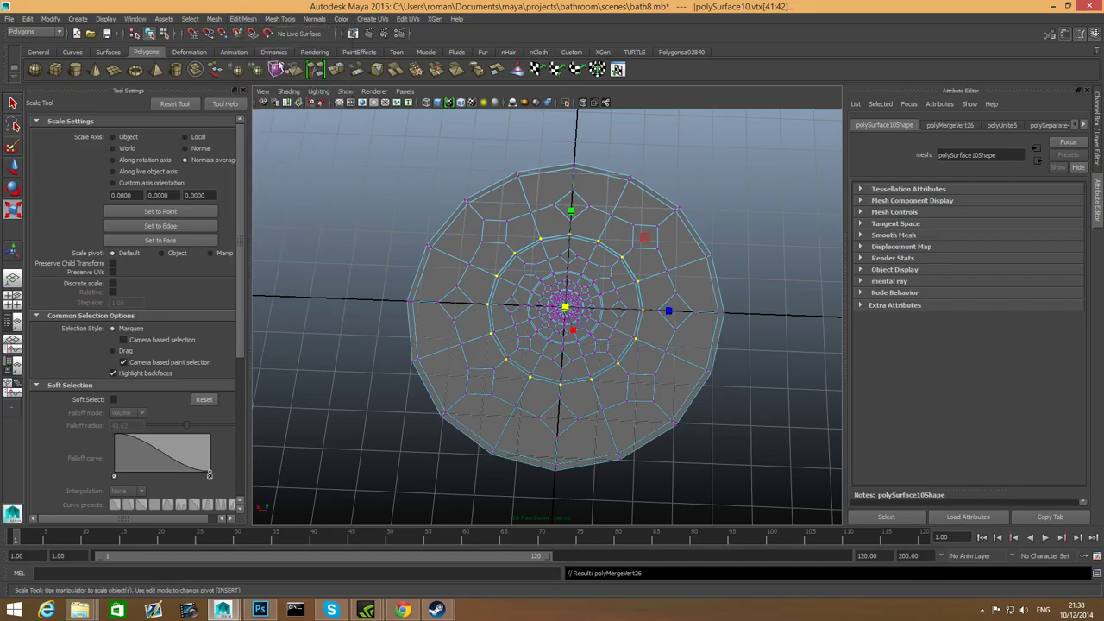
# - Return to object mode and display the disc with smooth preview
pyautogui.press('F8')
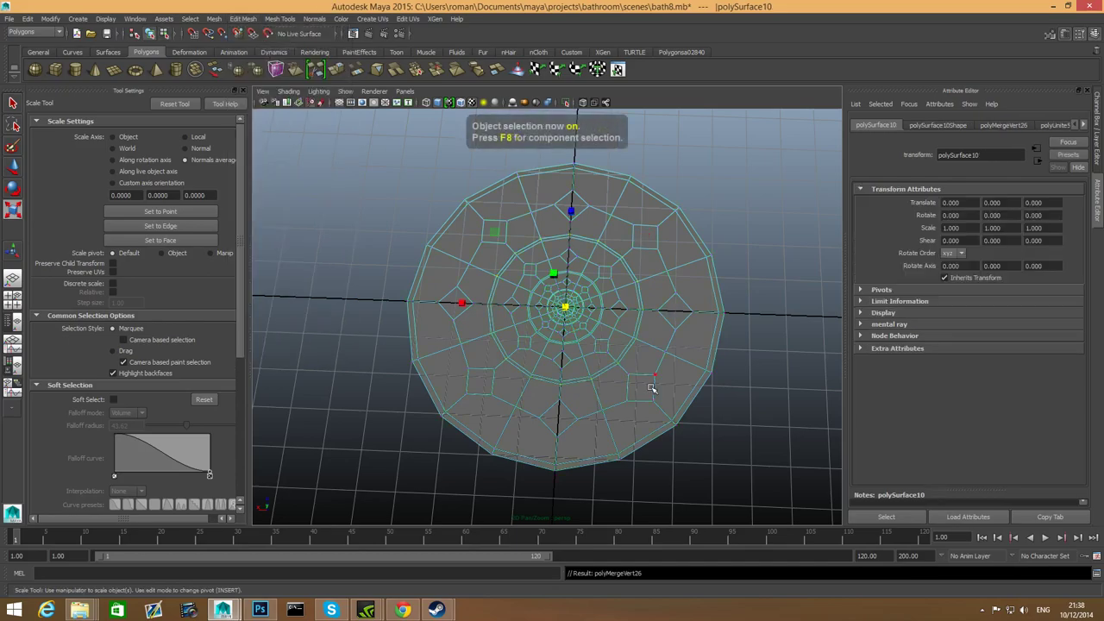
pyautogui.press('3')
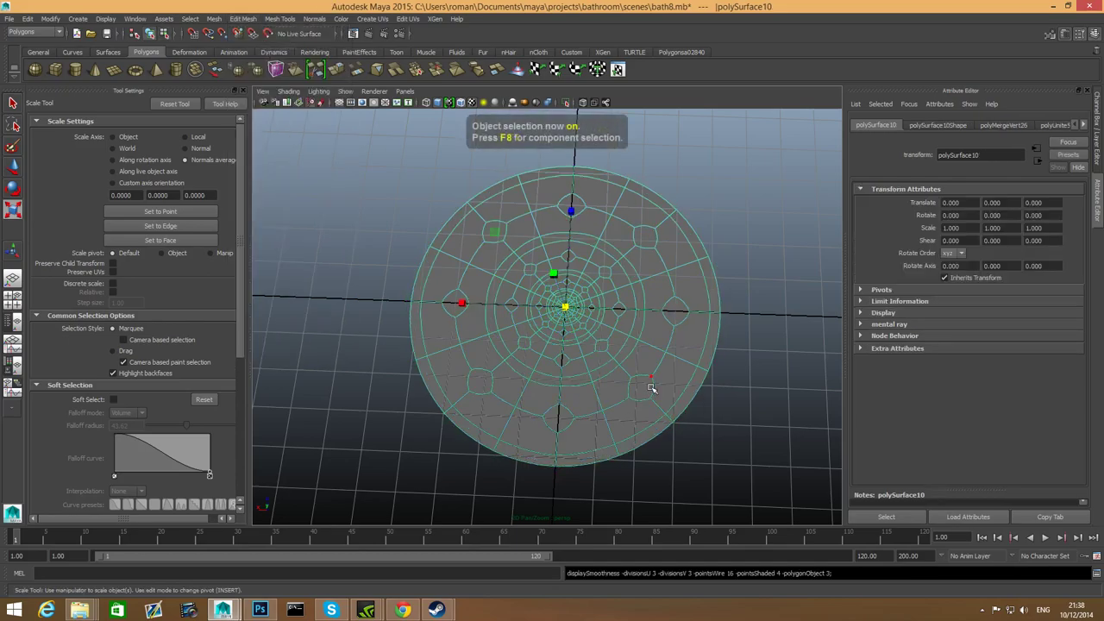
pyautogui.moveTo(651, 388)
pyautogui.keyDown('alt'); pyautogui.mouseDown()
pyautogui.moveTo(648, 375)
pyautogui.moveTo(641, 405)
pyautogui.moveTo(582, 370)
pyautogui.moveTo(524, 370)
pyautogui.moveTo(599, 374)
pyautogui.moveTo(685, 349)
pyautogui.moveTo(695, 365)
pyautogui.moveTo(584, 357)
pyautogui.moveTo(636, 357)
pyautogui.moveTo(618, 340)
pyautogui.mouseUp(); pyautogui.keyUp('alt')
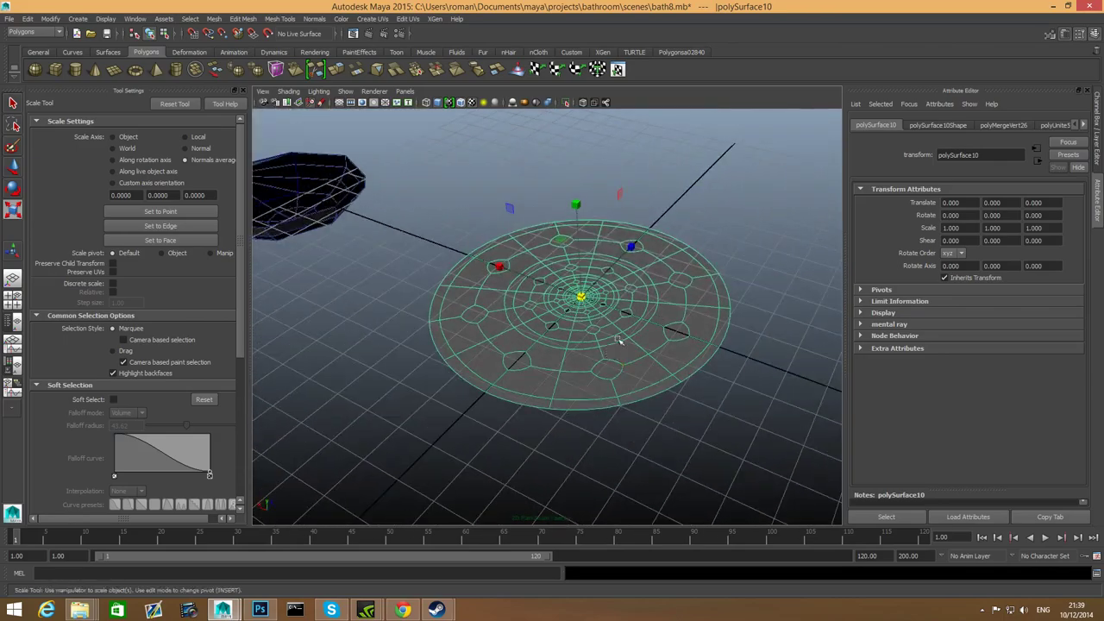
# - Scale the disc uniformly to about 0.552 beside the basin
pyautogui.moveTo(581, 296); pyautogui.dragTo(418, 332)
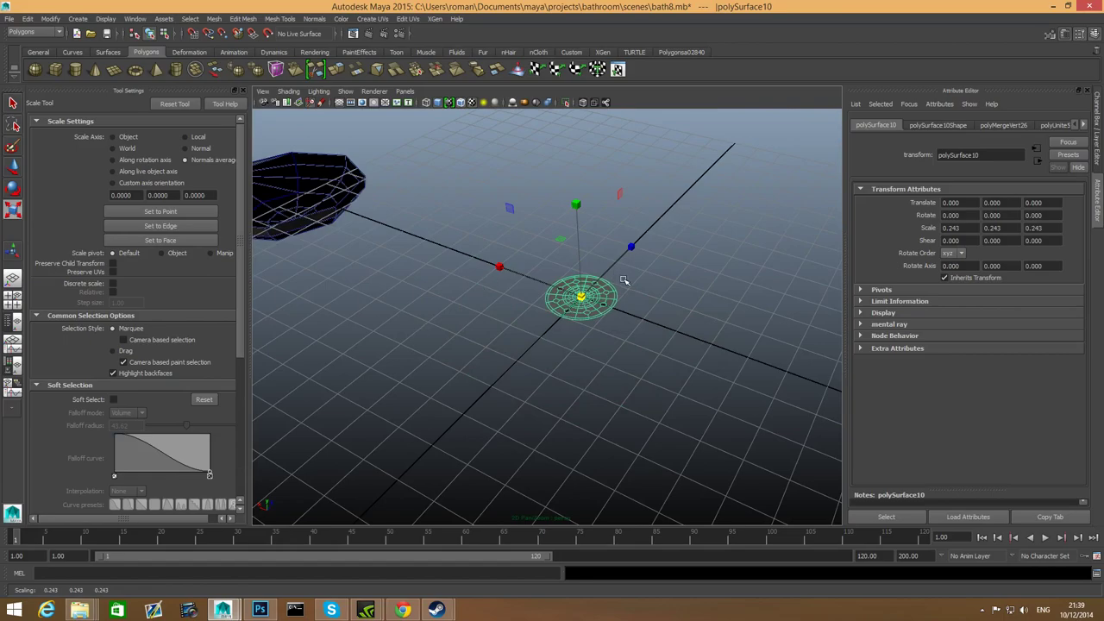
pyautogui.moveTo(624, 281)
pyautogui.keyDown('alt'); pyautogui.mouseDown()
pyautogui.moveTo(690, 377)
pyautogui.moveTo(475, 333)
pyautogui.mouseUp(); pyautogui.keyUp('alt')
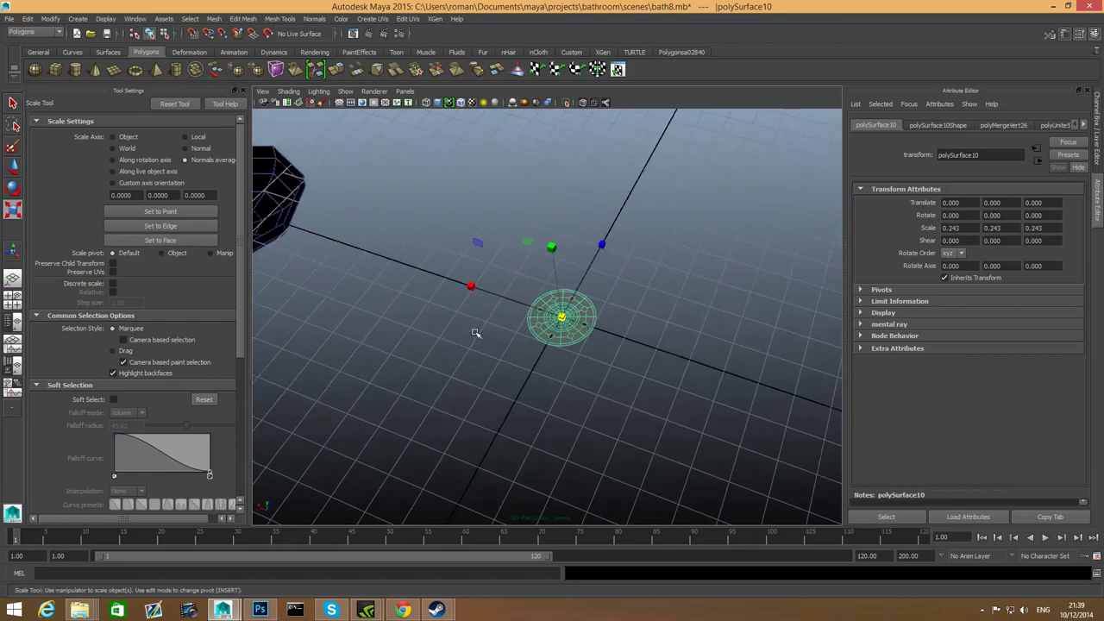
pyautogui.keyDown('alt'); pyautogui.moveTo(476, 334); pyautogui.dragTo(628, 345, button='right'); pyautogui.keyUp('alt')
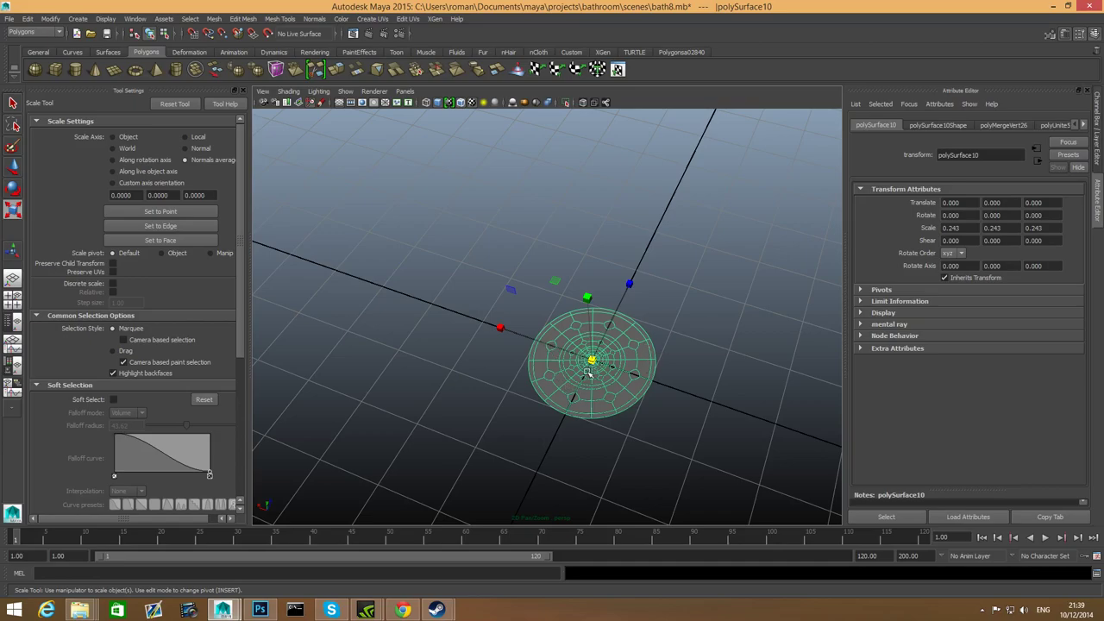
pyautogui.scroll(-3, 588, 372)
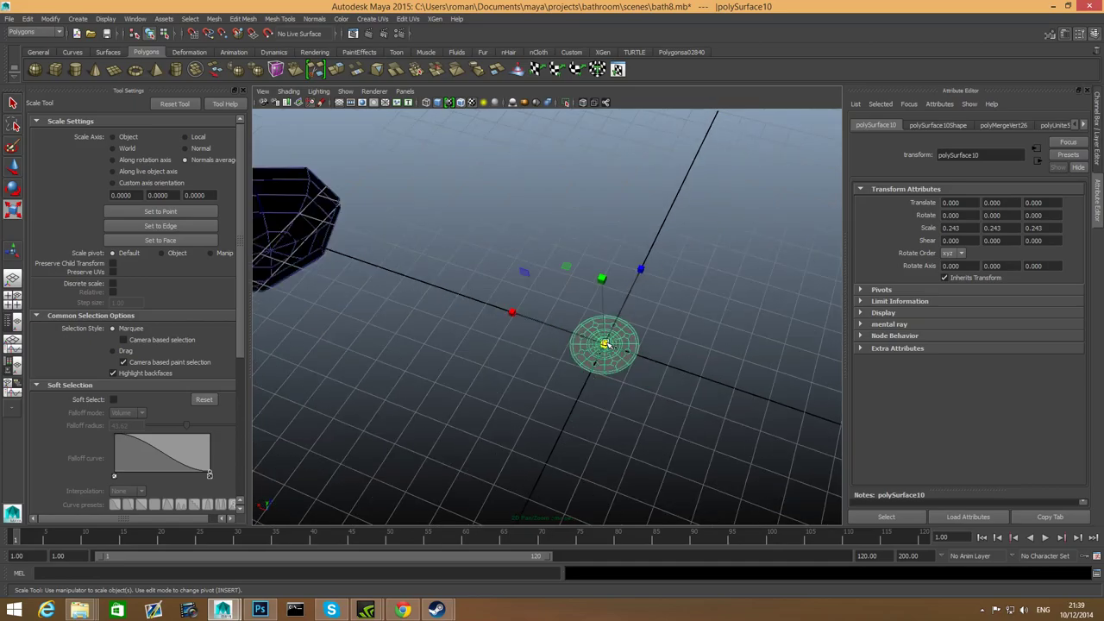
pyautogui.moveTo(605, 343); pyautogui.dragTo(673, 343)
pyautogui.moveTo(604, 362)
pyautogui.keyDown('alt'); pyautogui.mouseDown()
pyautogui.moveTo(629, 394)
pyautogui.moveTo(684, 375)
pyautogui.mouseUp(); pyautogui.keyUp('alt')
# - Undo the disc's 2.35-unit X move so Translate X is back at 0, and frame it
pyautogui.press('w')
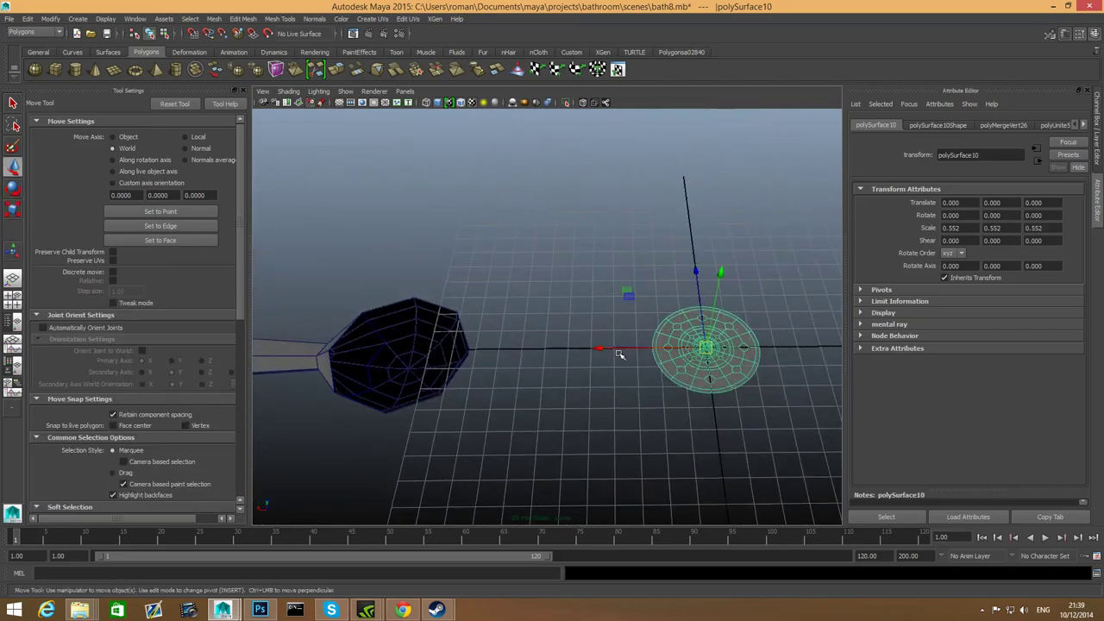
pyautogui.moveTo(601, 348); pyautogui.dragTo(551, 350)
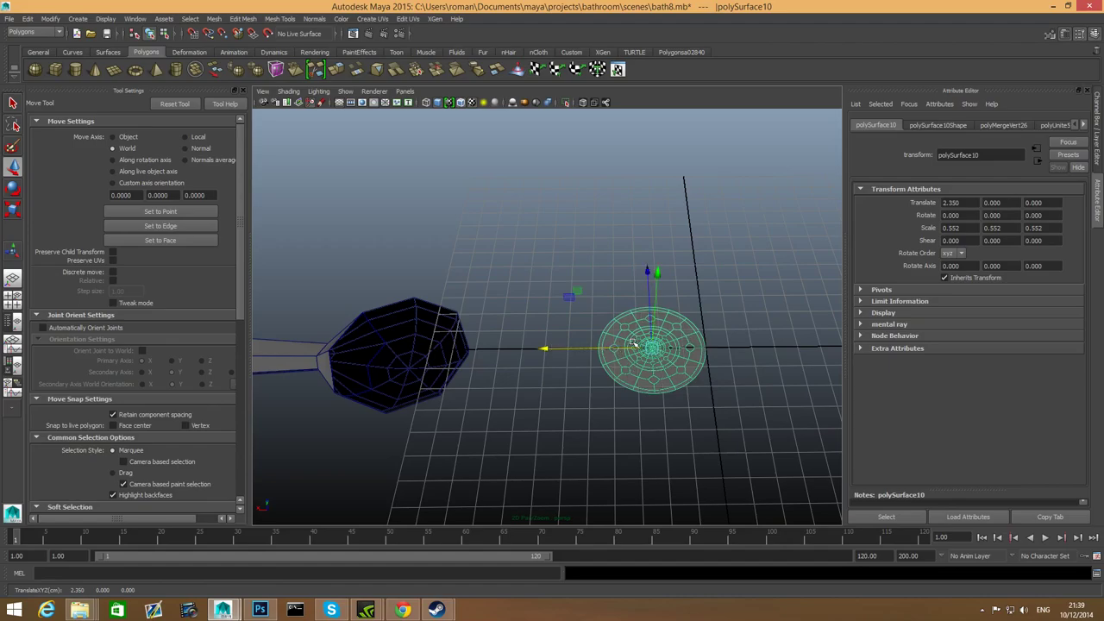
pyautogui.hotkey('ctrl', 'z')
pyautogui.scroll(3, 684, 363)
pyautogui.press('f')
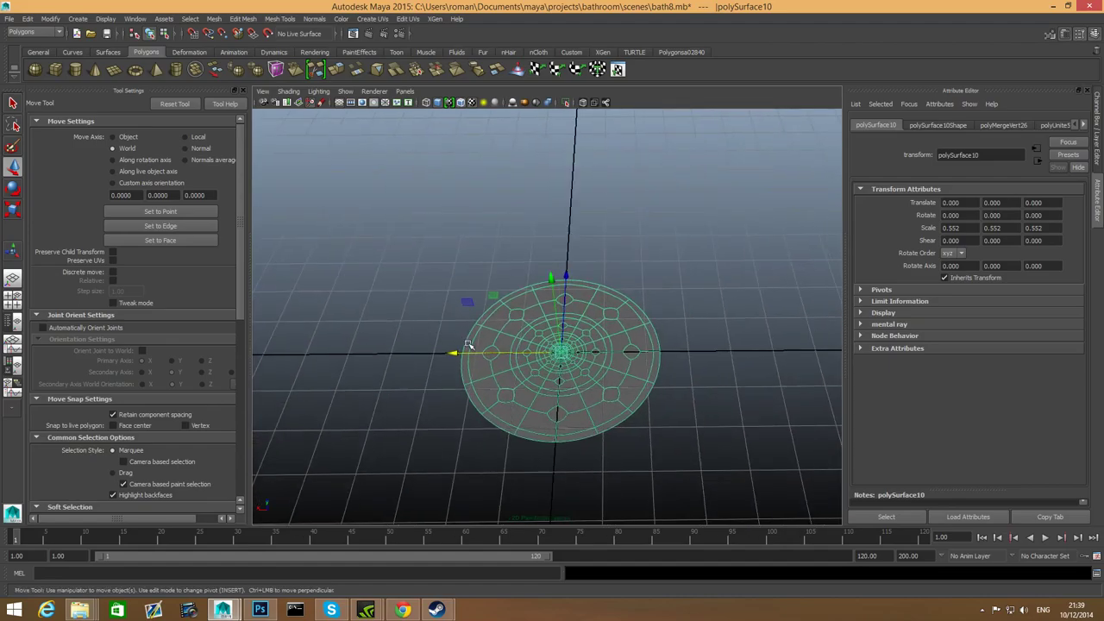
pyautogui.scroll(2, 570, 338)
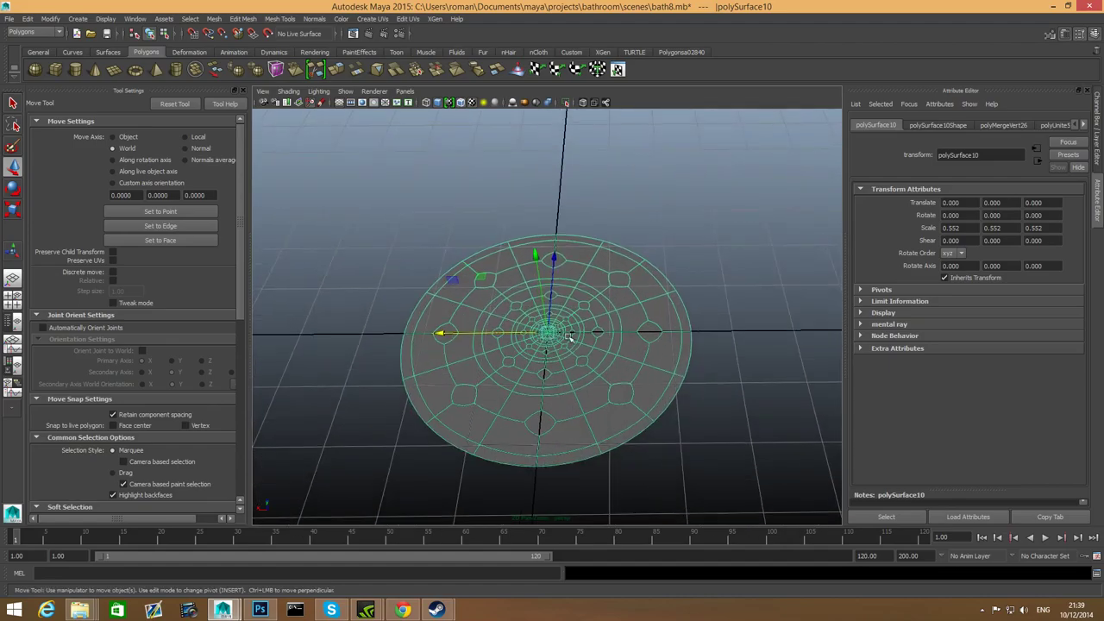
pyautogui.keyDown('alt'); pyautogui.moveTo(569, 338); pyautogui.dragTo(608, 383); pyautogui.keyUp('alt')
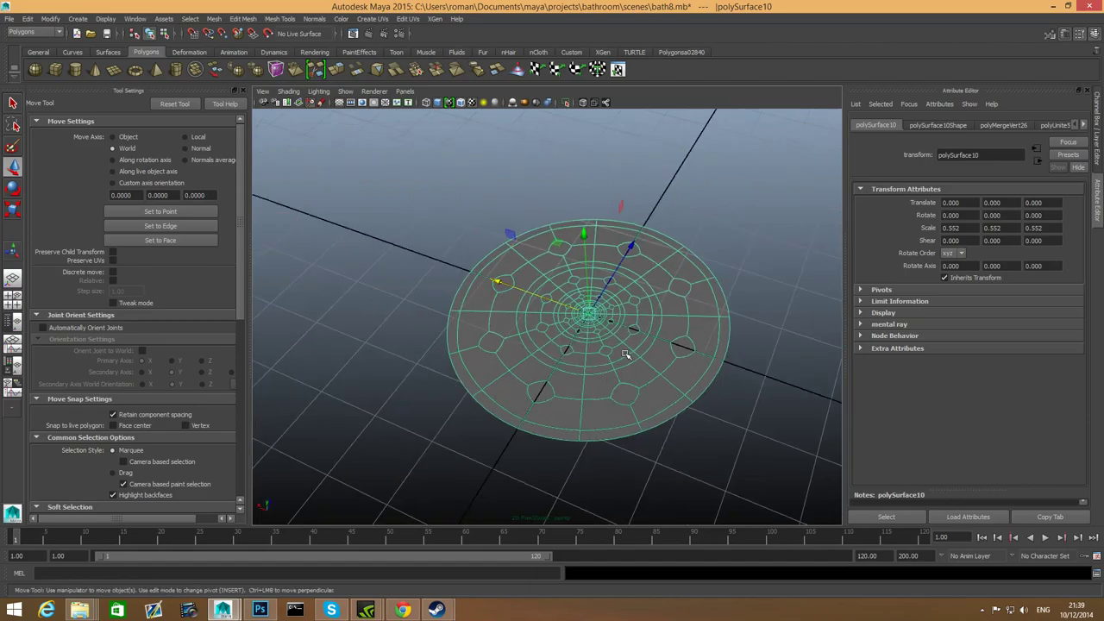
# - Switch to face mode and inspect faces near the disc's inner ring
pyautogui.moveTo(625, 354); pyautogui.dragTo(623, 386, button='right')
pyautogui.click(627, 390)
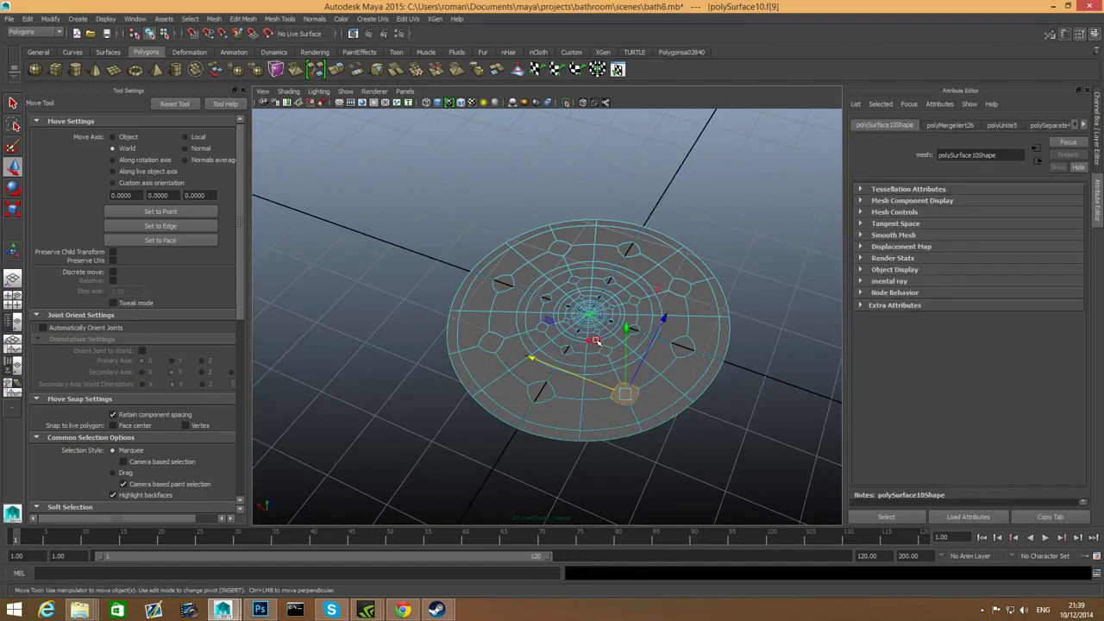
pyautogui.keyDown('shift'); pyautogui.click(552, 390); pyautogui.keyUp('shift')
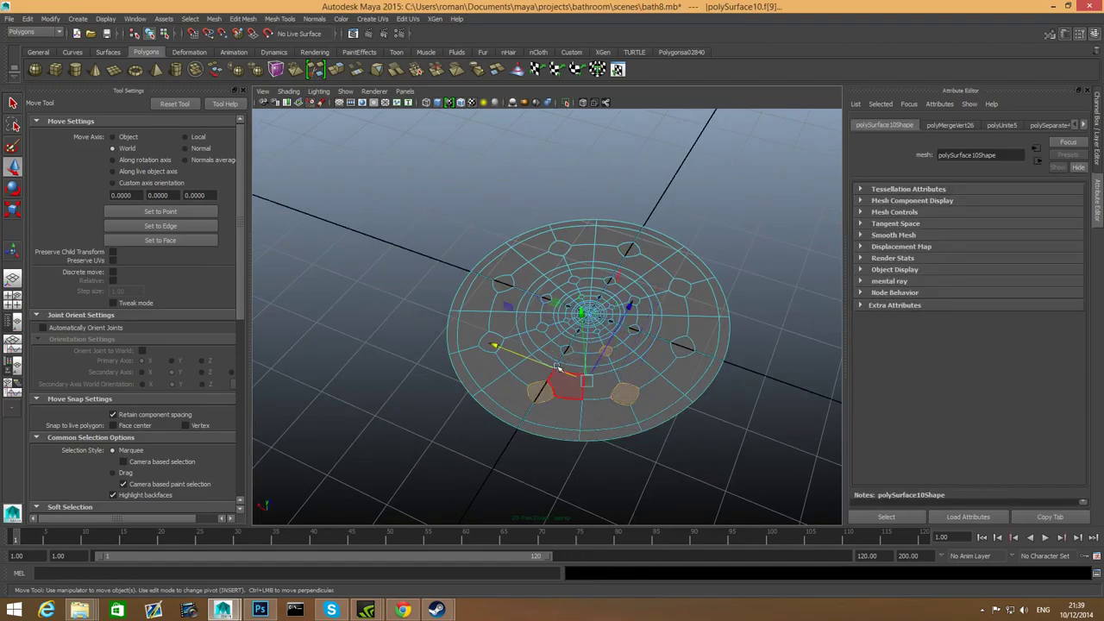
pyautogui.keyDown('shift'); pyautogui.click(490, 341); pyautogui.keyUp('shift')
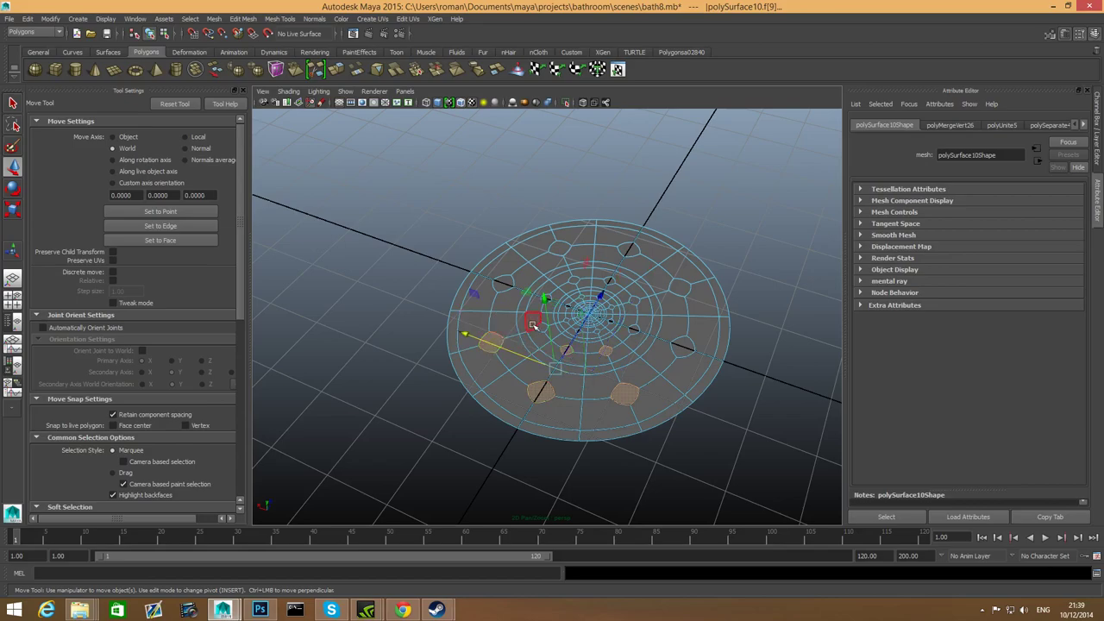
pyautogui.click(638, 380)
pyautogui.scroll(2, 638, 384)
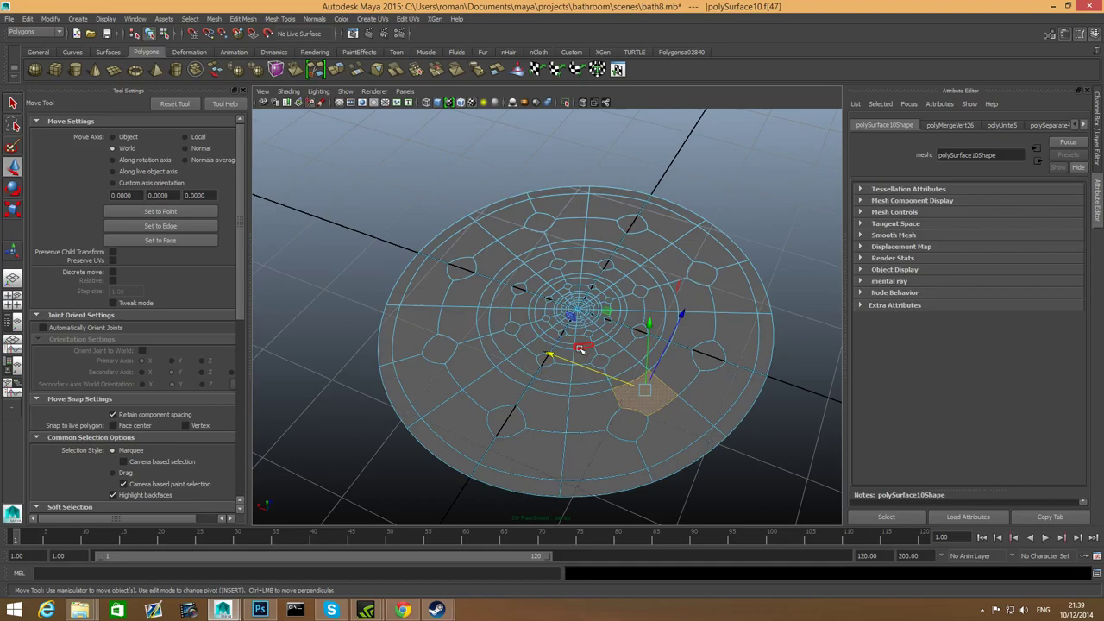
pyautogui.click(820, 370)
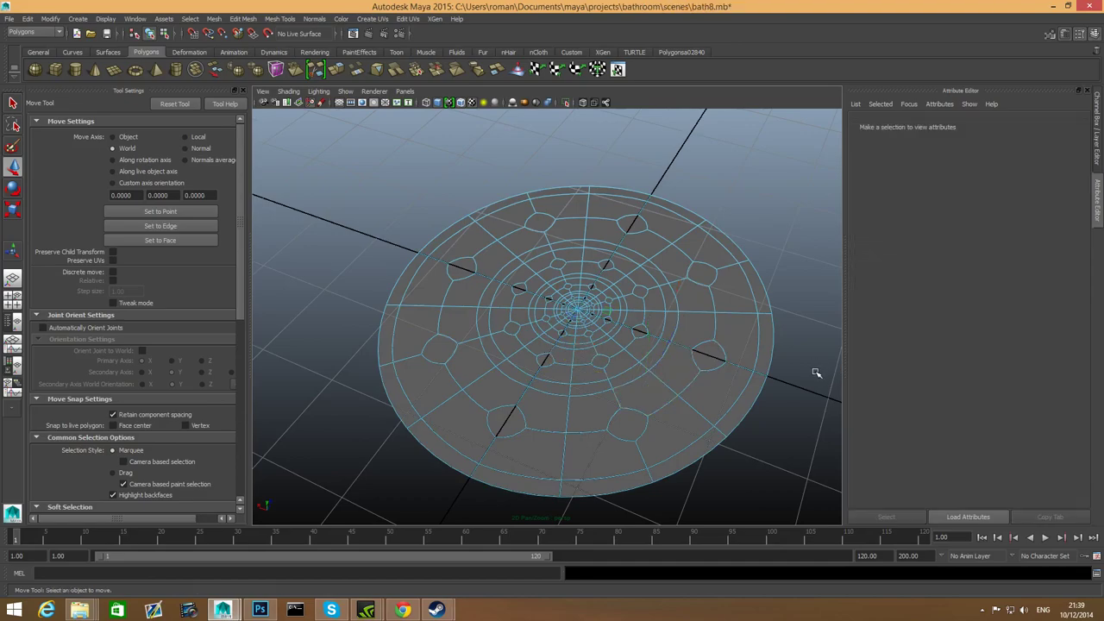
pyautogui.keyDown('alt'); pyautogui.moveTo(776, 377); pyautogui.dragTo(588, 407); pyautogui.keyUp('alt')
pyautogui.keyDown('alt'); pyautogui.moveTo(588, 406); pyautogui.dragTo(661, 316, button='middle'); pyautogui.keyUp('alt')
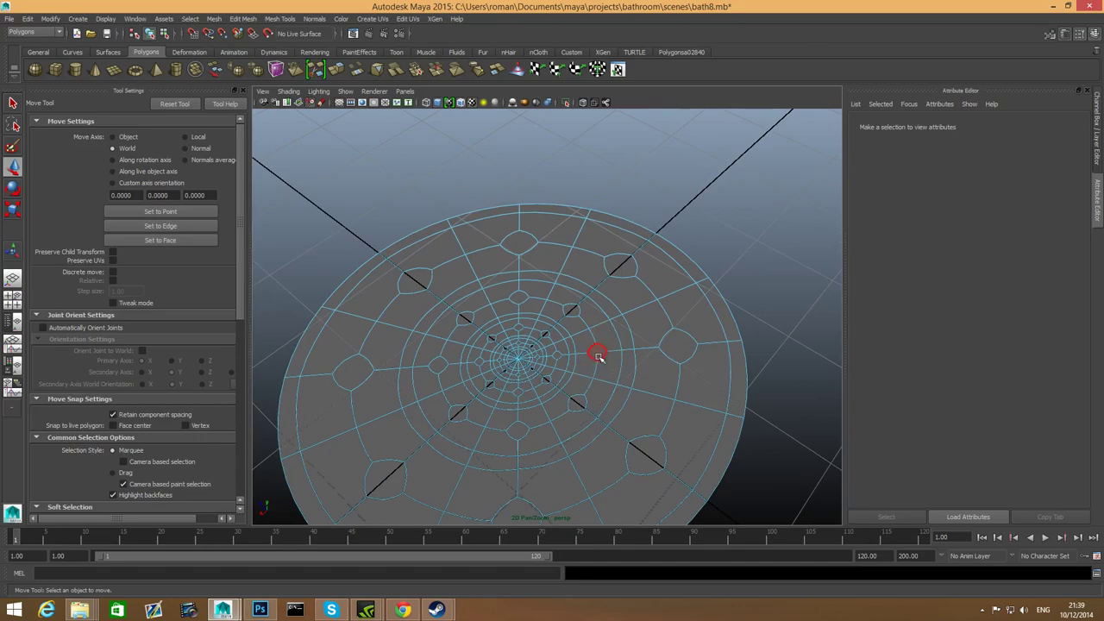
pyautogui.keyDown('alt'); pyautogui.moveTo(604, 365); pyautogui.dragTo(614, 309); pyautogui.keyUp('alt')
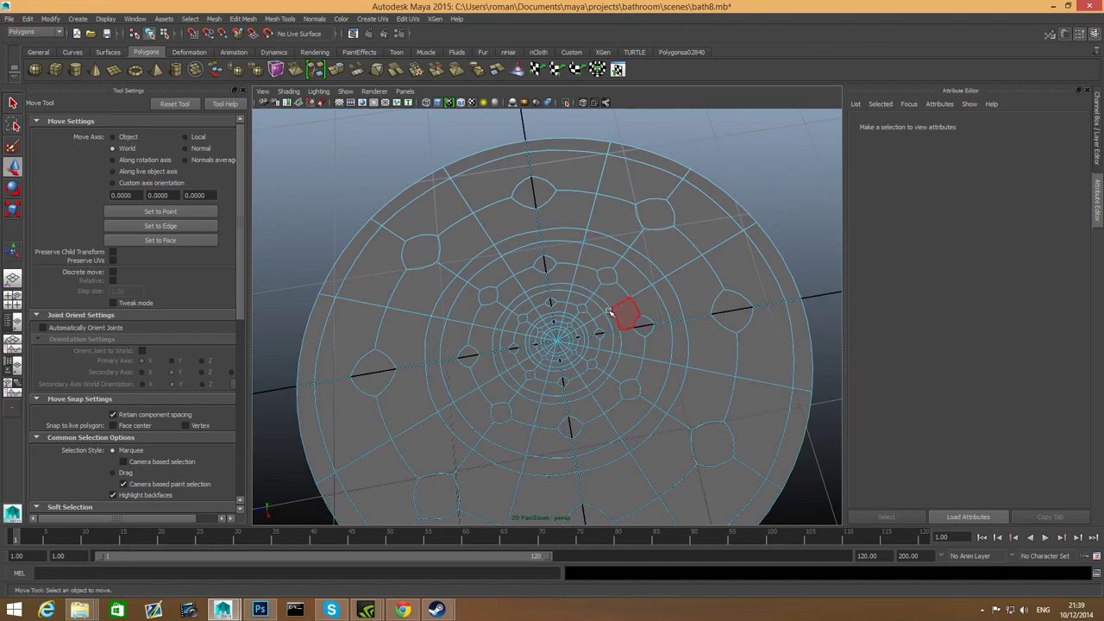
pyautogui.click(603, 304)
pyautogui.click(584, 282)
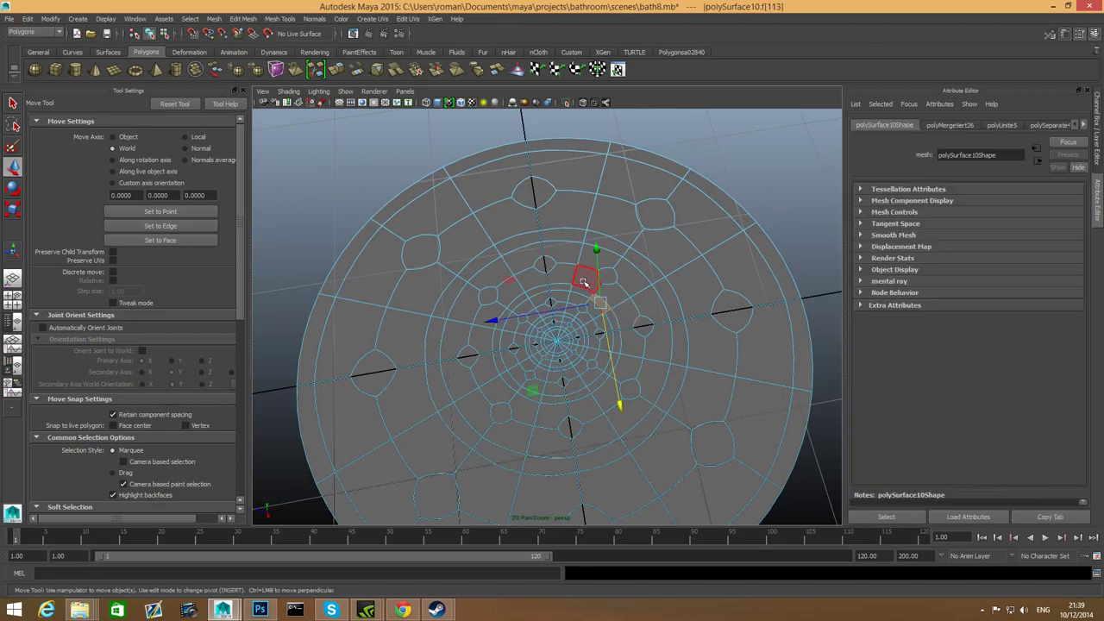
# - Return to object mode, enable the Modeling Toolkit, and zoom in on the disc's inner rings
pyautogui.press('F8')
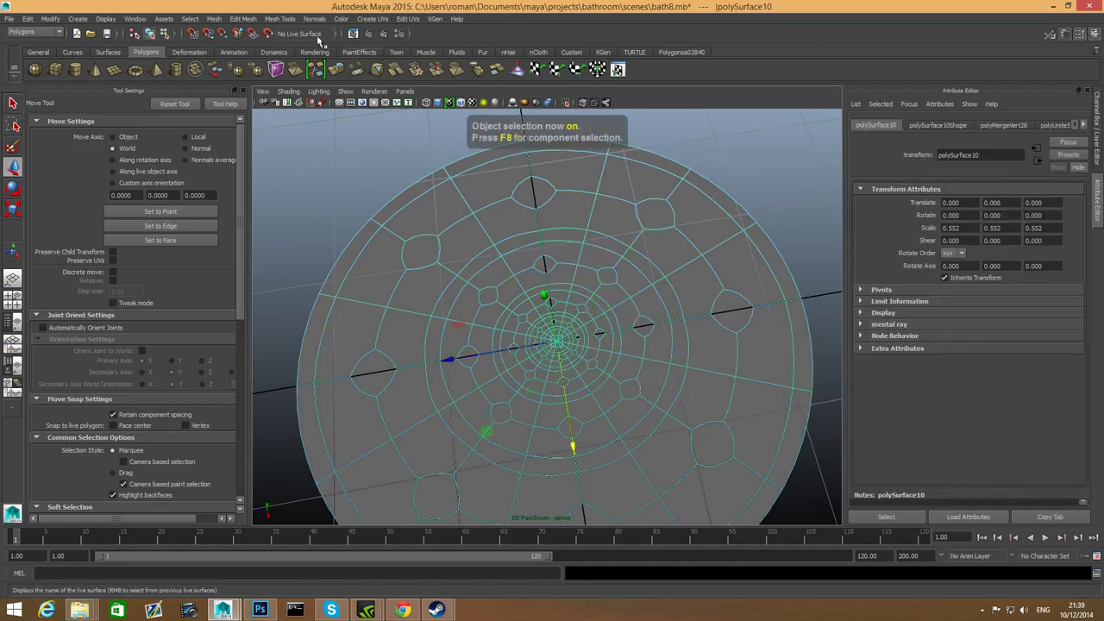
pyautogui.click(289, 20)
pyautogui.click(298, 184)
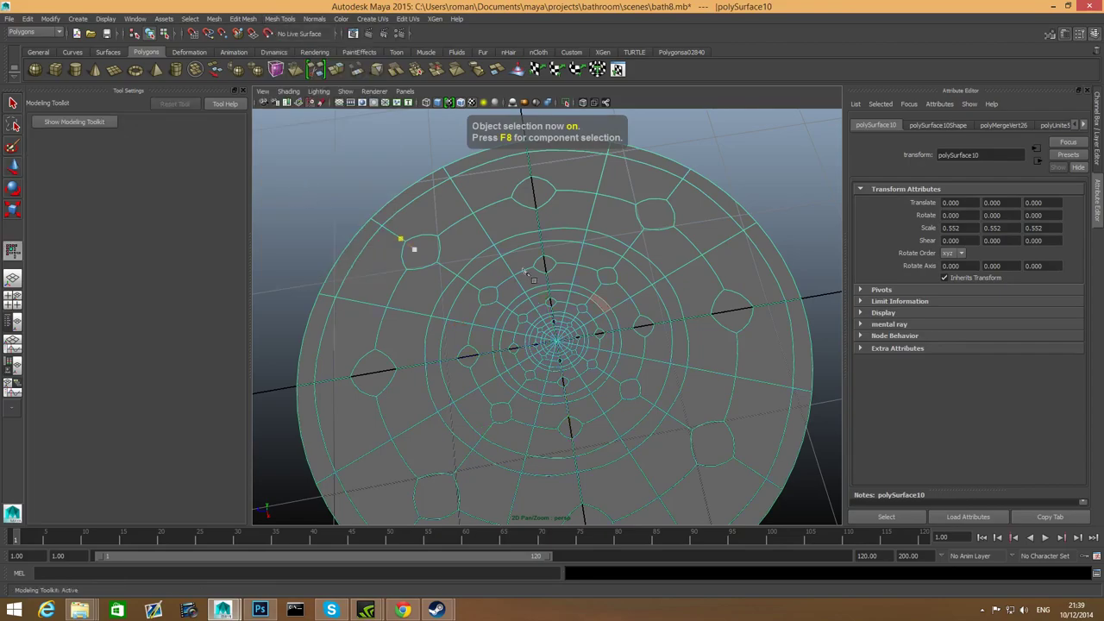
pyautogui.scroll(3, 540, 309)
pyautogui.keyDown('alt'); pyautogui.moveTo(574, 313); pyautogui.dragTo(605, 293, button='middle'); pyautogui.keyUp('alt')
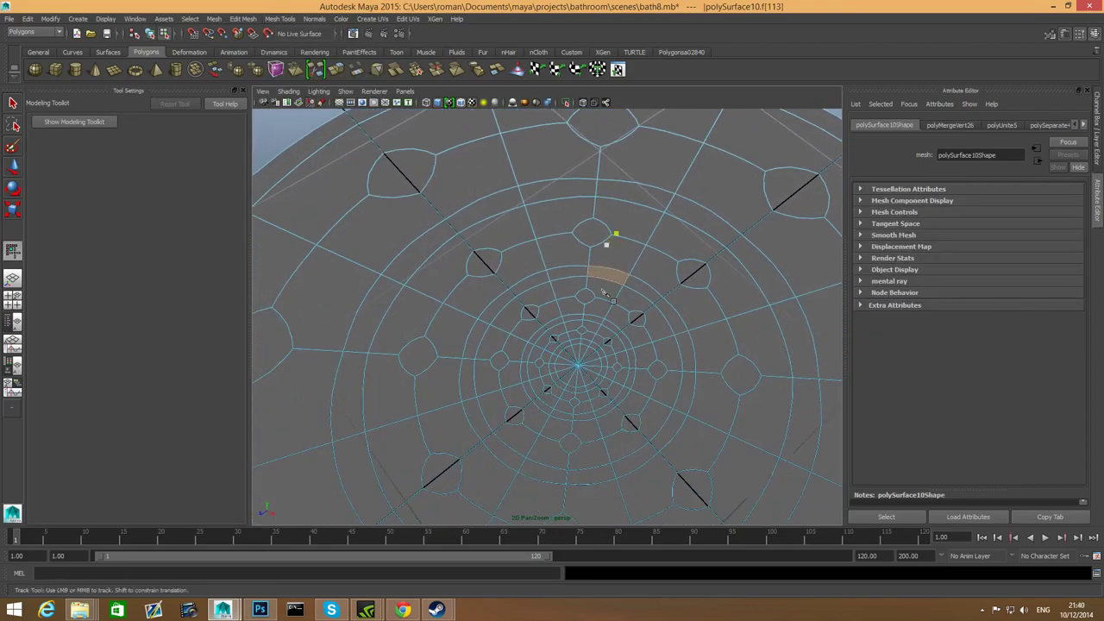
pyautogui.keyDown('alt'); pyautogui.moveTo(606, 293); pyautogui.dragTo(608, 326, button='right'); pyautogui.keyUp('alt')
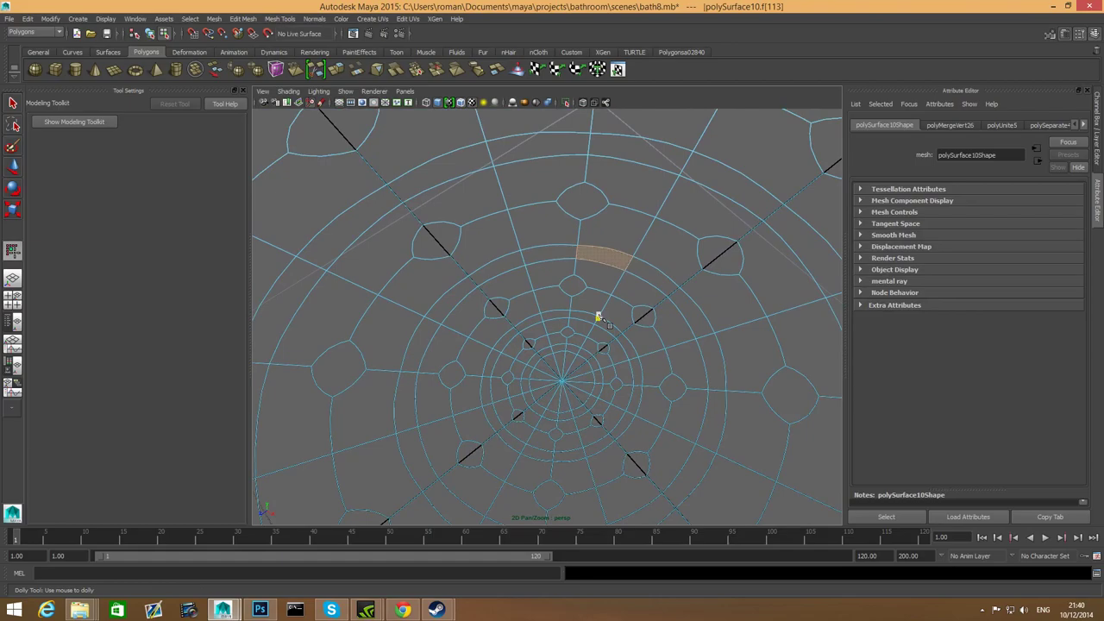
# - With Multi-Cut on the unsmoothed cage, cut the first new edges across the inner ring faces
pyautogui.click(598, 318)
pyautogui.press('1')
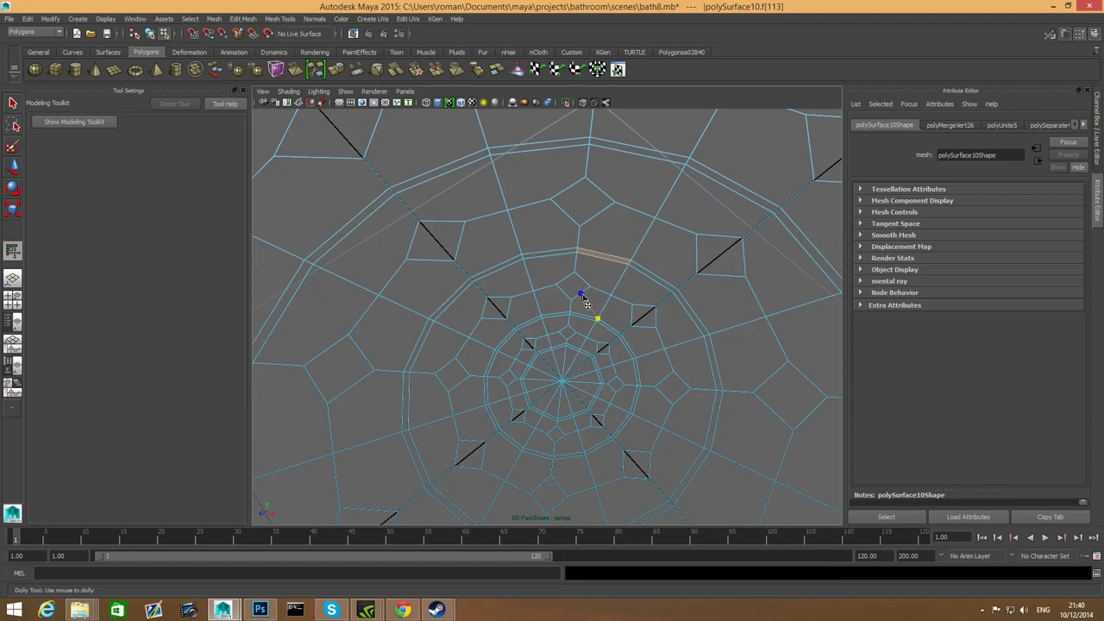
pyautogui.click(585, 297)
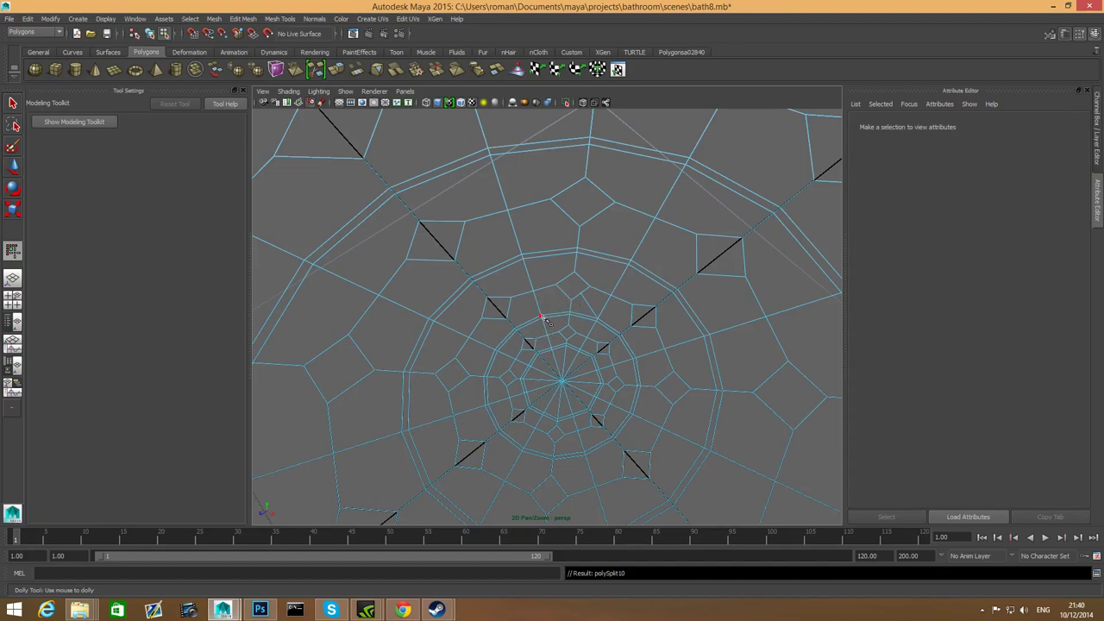
pyautogui.click(541, 315)
pyautogui.press('Return')
pyautogui.click(636, 274)
pyautogui.press('Return')
pyautogui.click(524, 259)
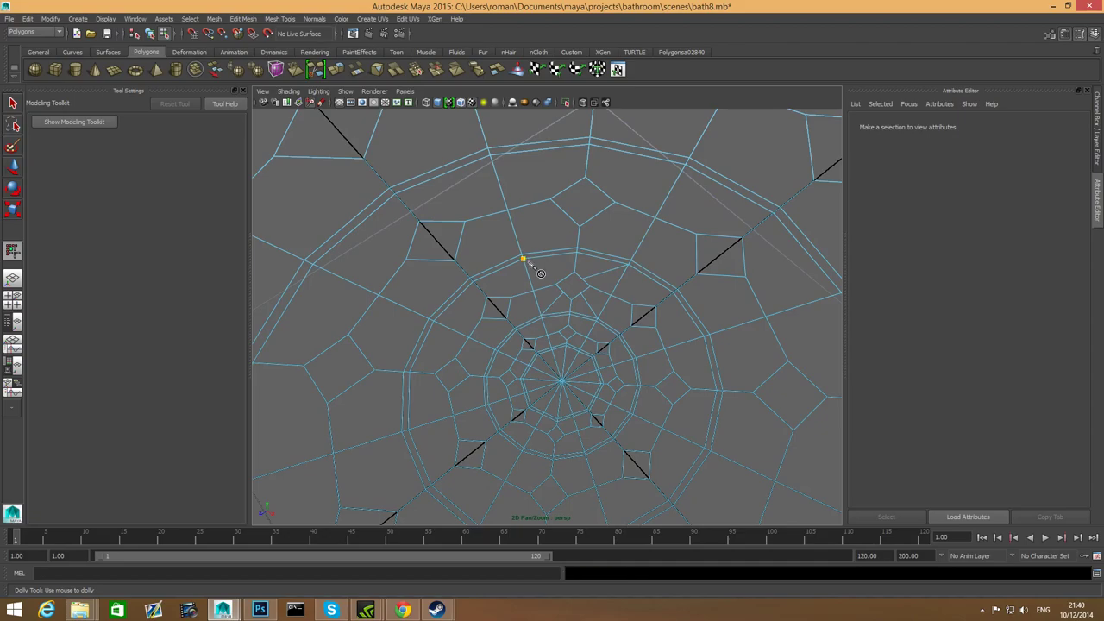
pyautogui.click(566, 281)
pyautogui.press('Return')
# - Cut four more edges around the stud hole, connecting each to nearby vertices
pyautogui.click(524, 260)
pyautogui.click(510, 297)
pyautogui.press('Return')
pyautogui.click(541, 318)
pyautogui.click(513, 312)
pyautogui.press('Return')
pyautogui.click(494, 350)
pyautogui.click(499, 318)
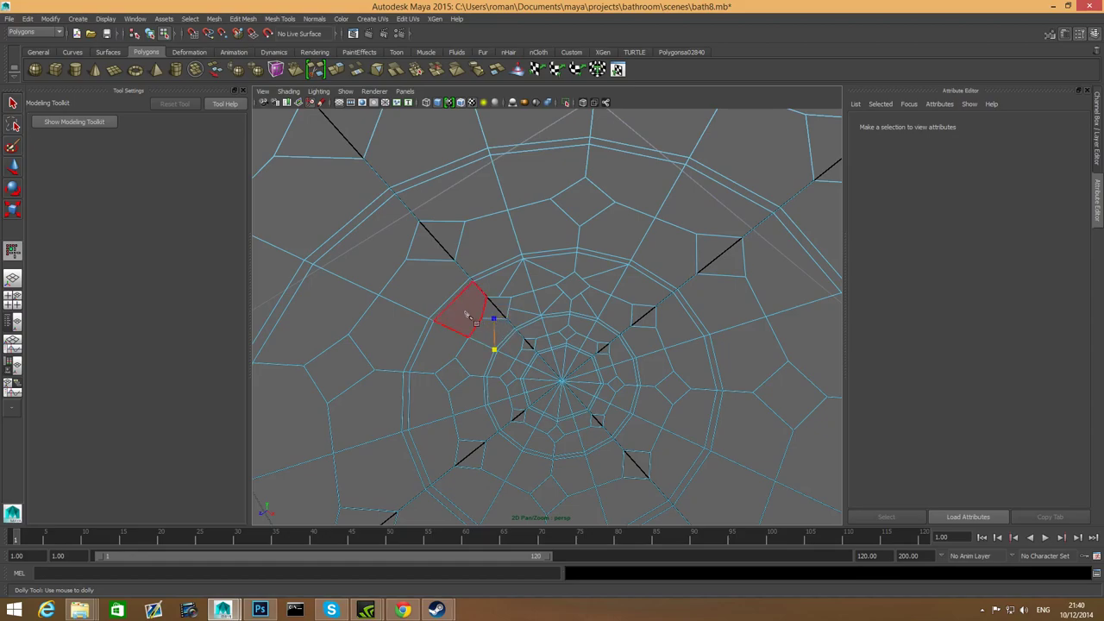
pyautogui.press('Return')
pyautogui.click(433, 321)
pyautogui.click(484, 309)
pyautogui.press('Return')
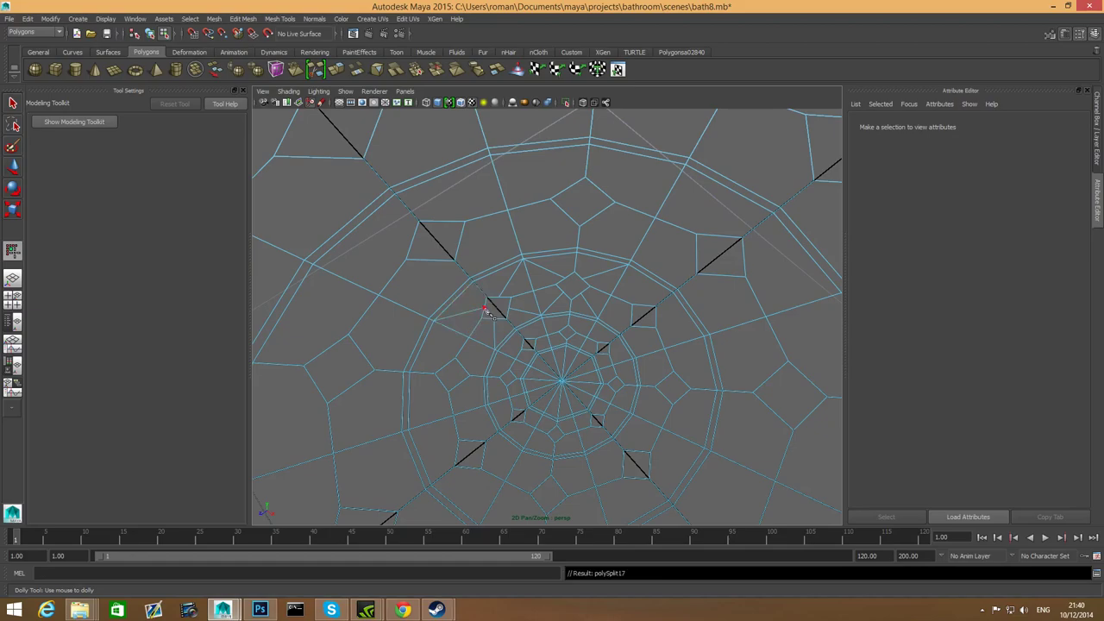
# - Select the corner vertices of the small diamond stud face and ready them for scaling
pyautogui.scroll(3, 535, 345)
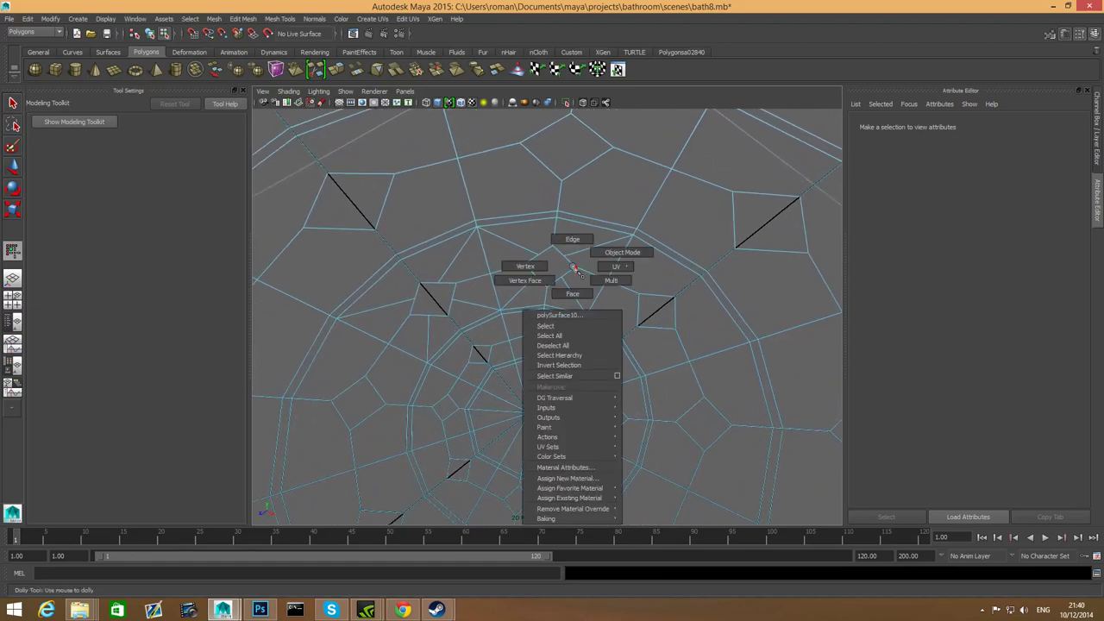
pyautogui.moveTo(592, 276); pyautogui.dragTo(583, 270, button='right')
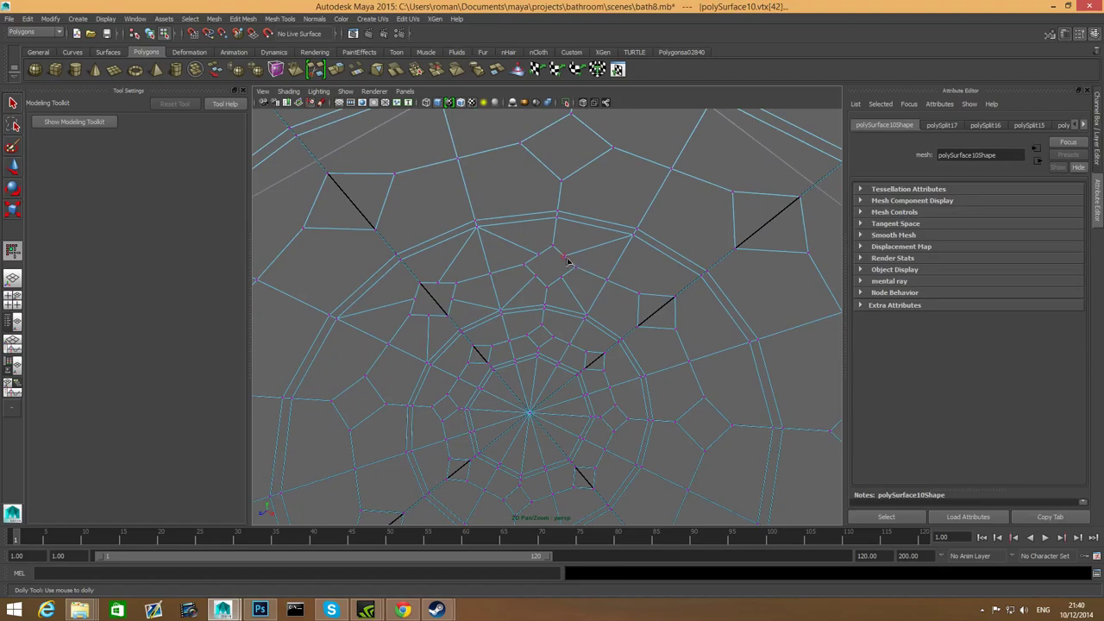
pyautogui.click(13, 102)
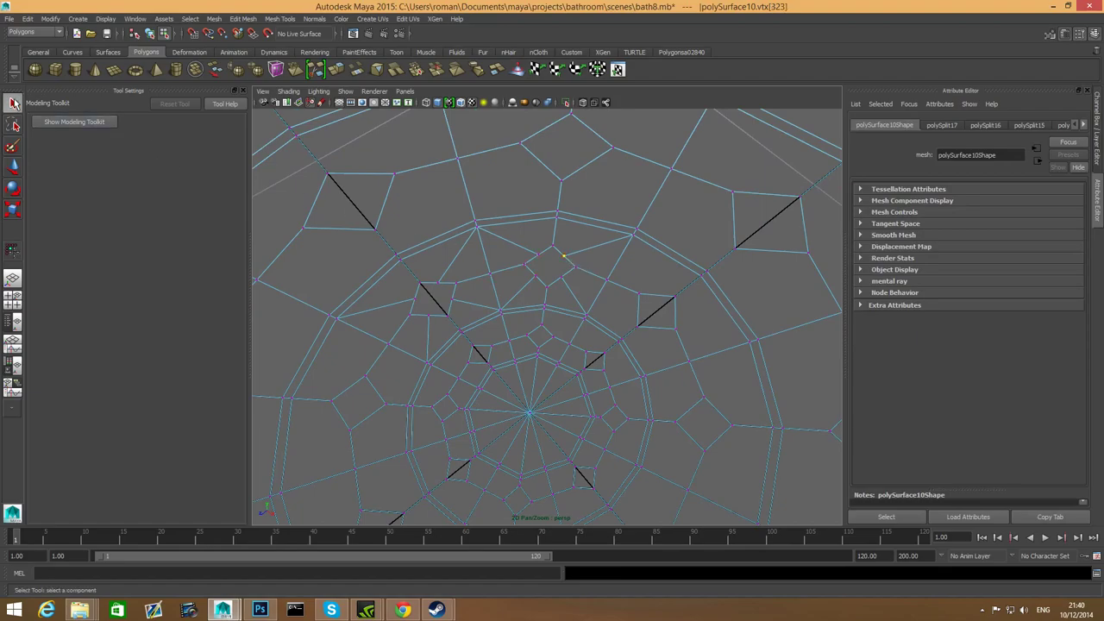
pyautogui.keyDown('shift'); pyautogui.click(541, 263); pyautogui.keyUp('shift')
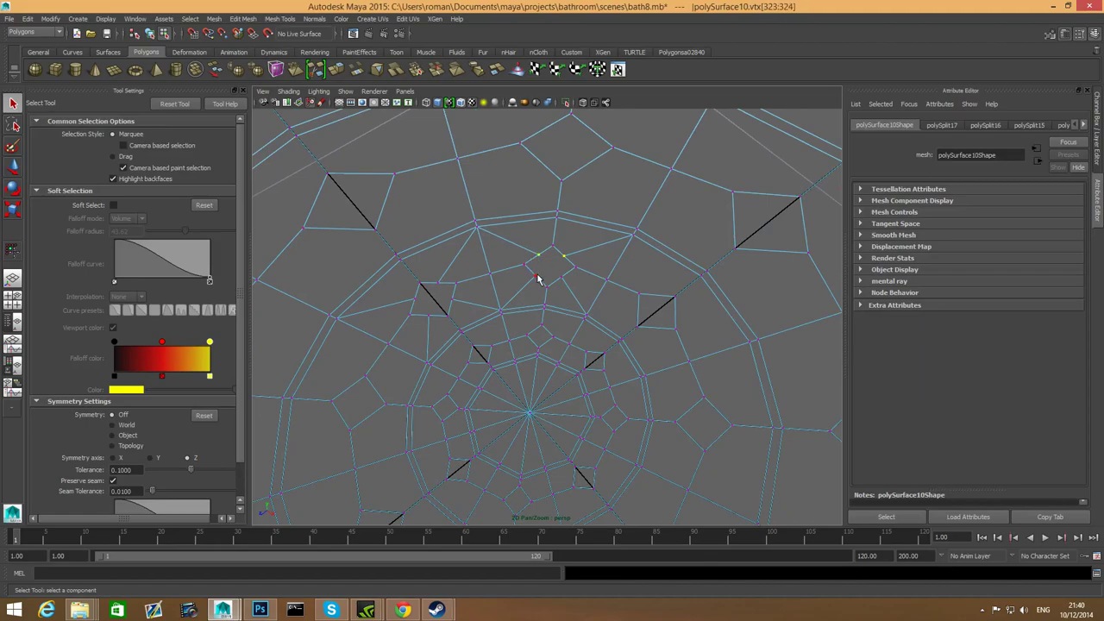
pyautogui.keyDown('shift'); pyautogui.click(562, 278); pyautogui.keyUp('shift')
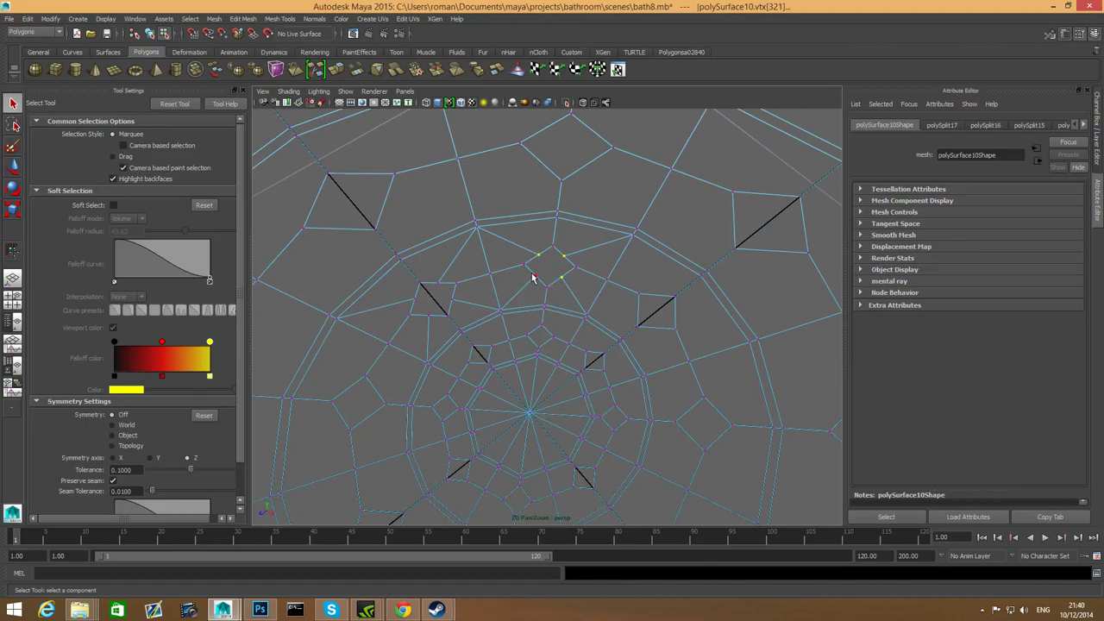
pyautogui.keyDown('shift'); pyautogui.click(536, 278); pyautogui.keyUp('shift')
pyautogui.press('3')
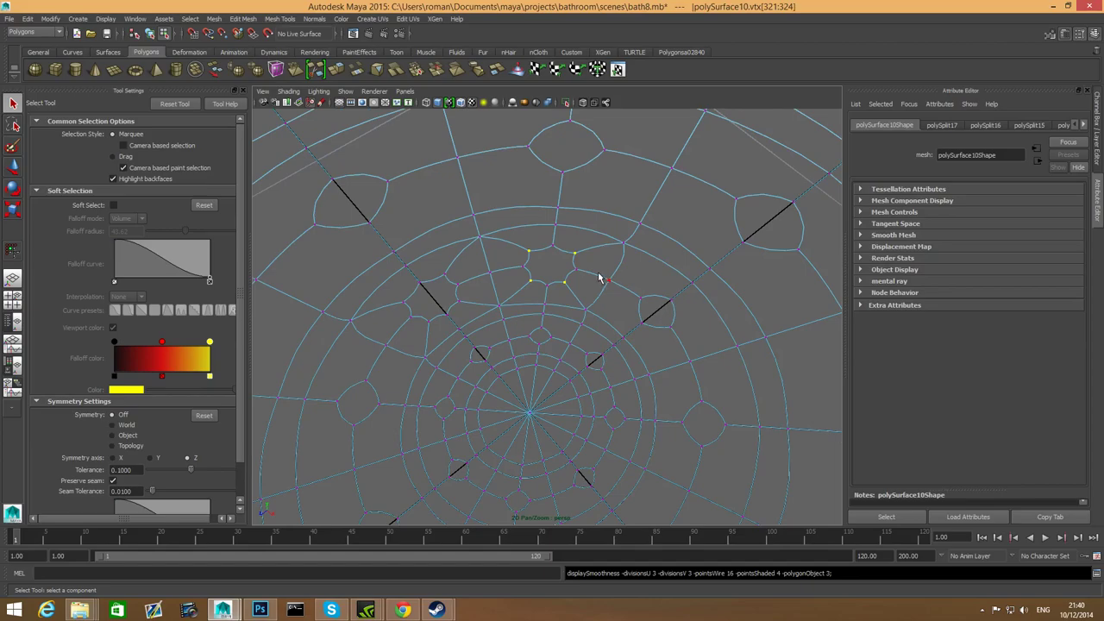
pyautogui.press('r')
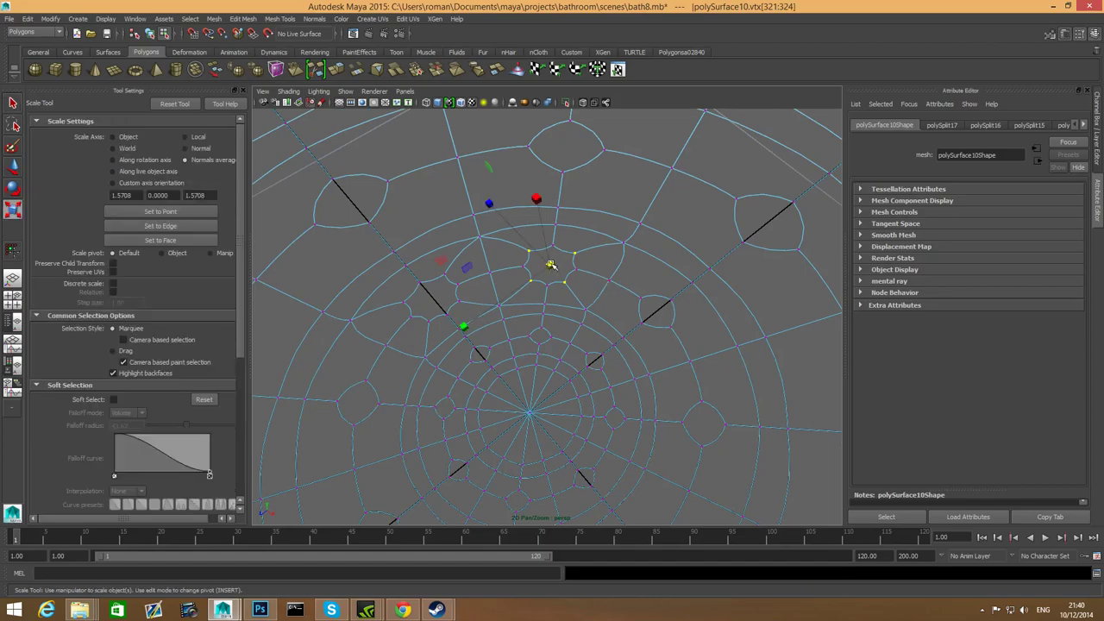
pyautogui.press('1')
# - Reselect the four stud corner vertices and scale them outward evenly
pyautogui.moveTo(561, 263); pyautogui.dragTo(561, 286, button='right')
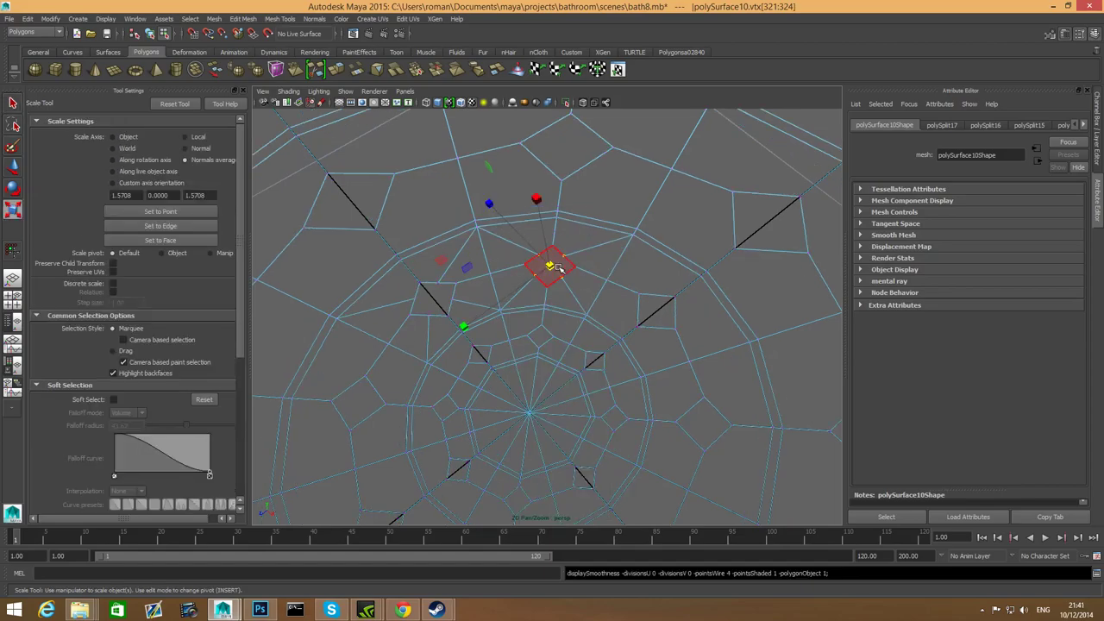
pyautogui.click(549, 265)
pyautogui.click(566, 294)
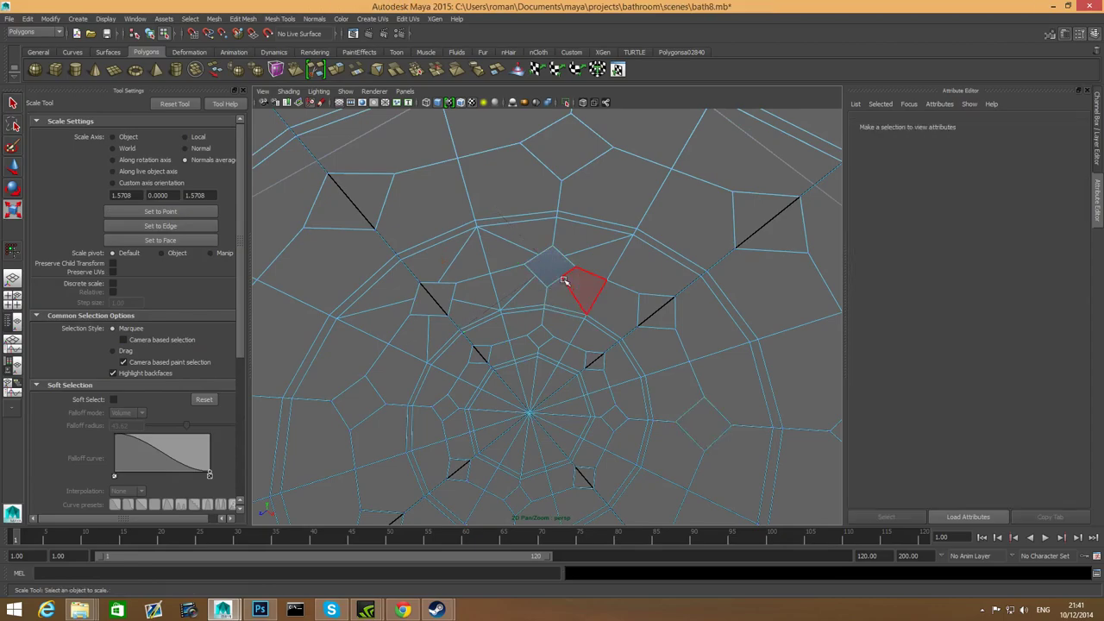
pyautogui.press('3')
pyautogui.moveTo(584, 256); pyautogui.dragTo(548, 261, button='right')
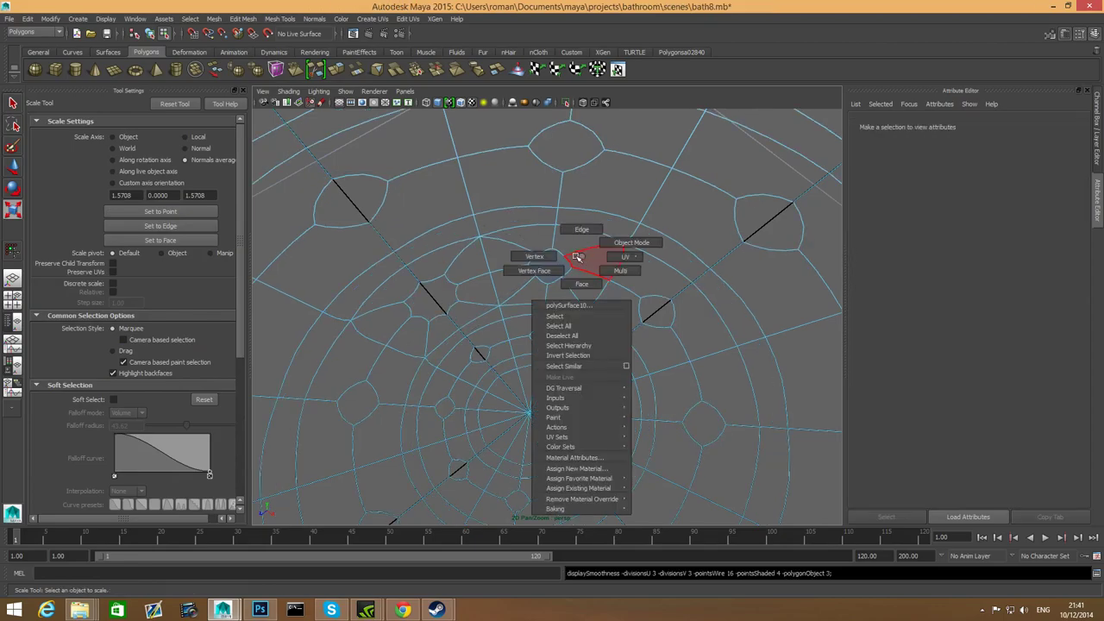
pyautogui.click(564, 254)
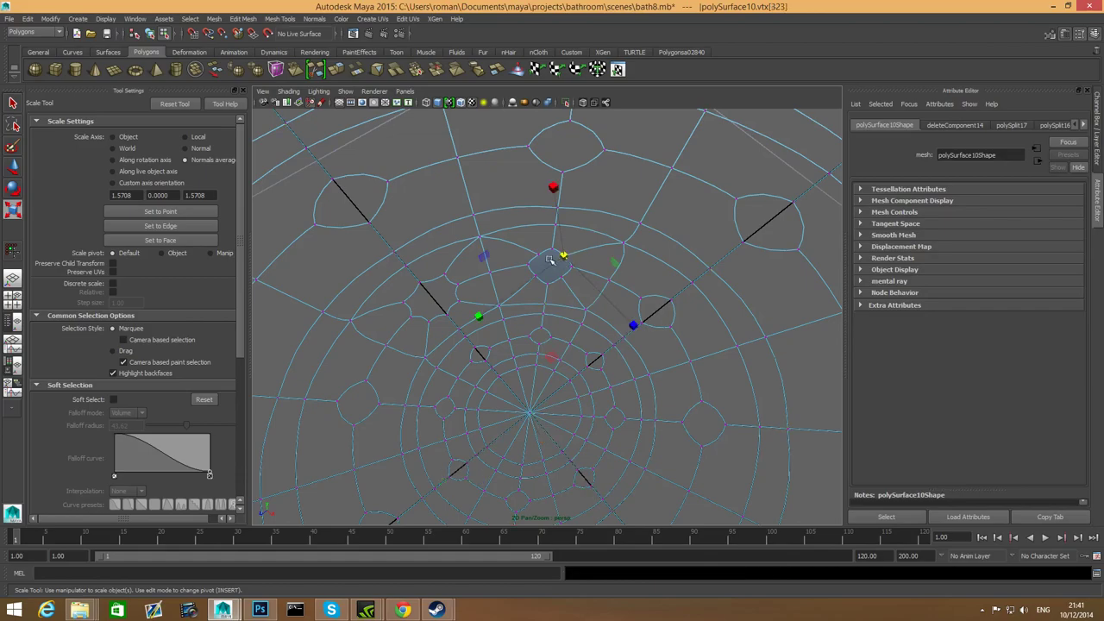
pyautogui.keyDown('shift'); pyautogui.click(539, 255); pyautogui.keyUp('shift')
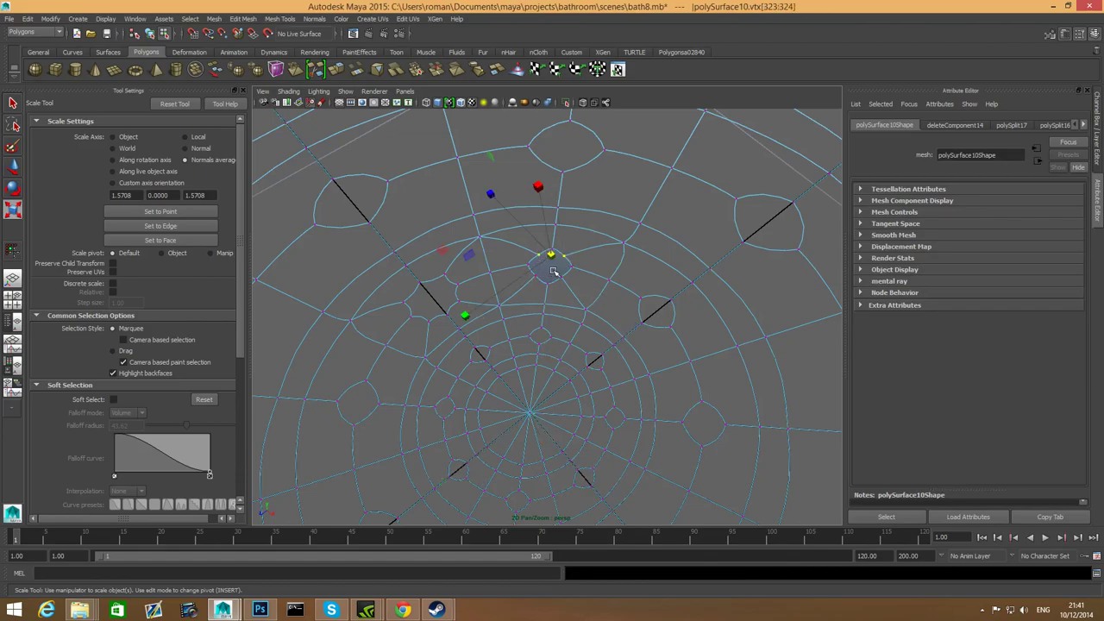
pyautogui.click(533, 279)
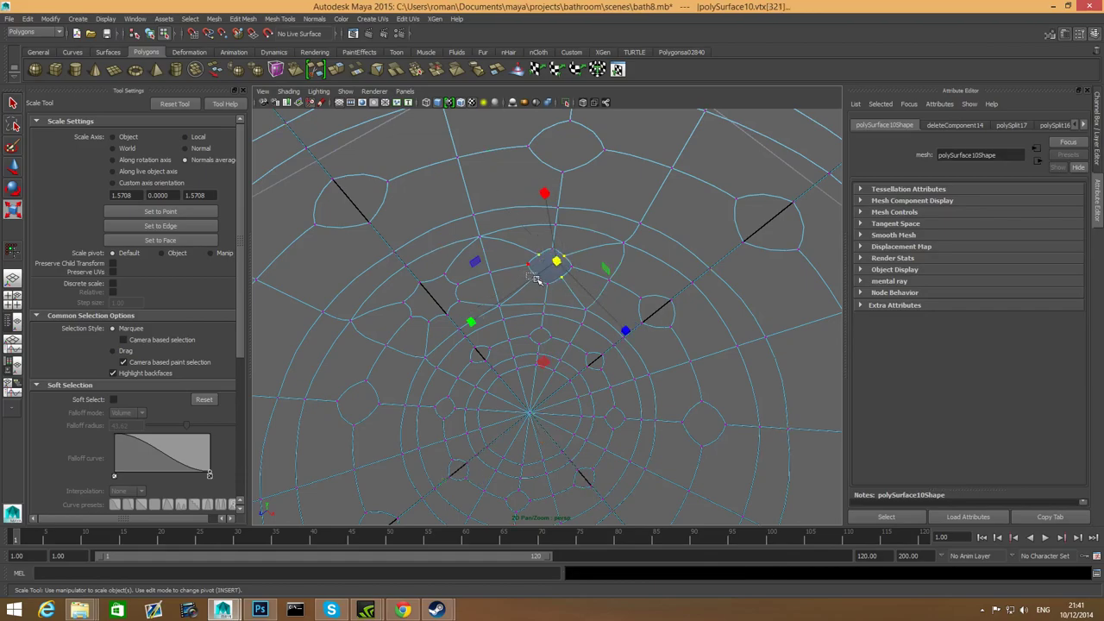
pyautogui.keyDown('shift'); pyautogui.click(541, 289); pyautogui.keyUp('shift')
pyautogui.moveTo(550, 271); pyautogui.dragTo(559, 268)
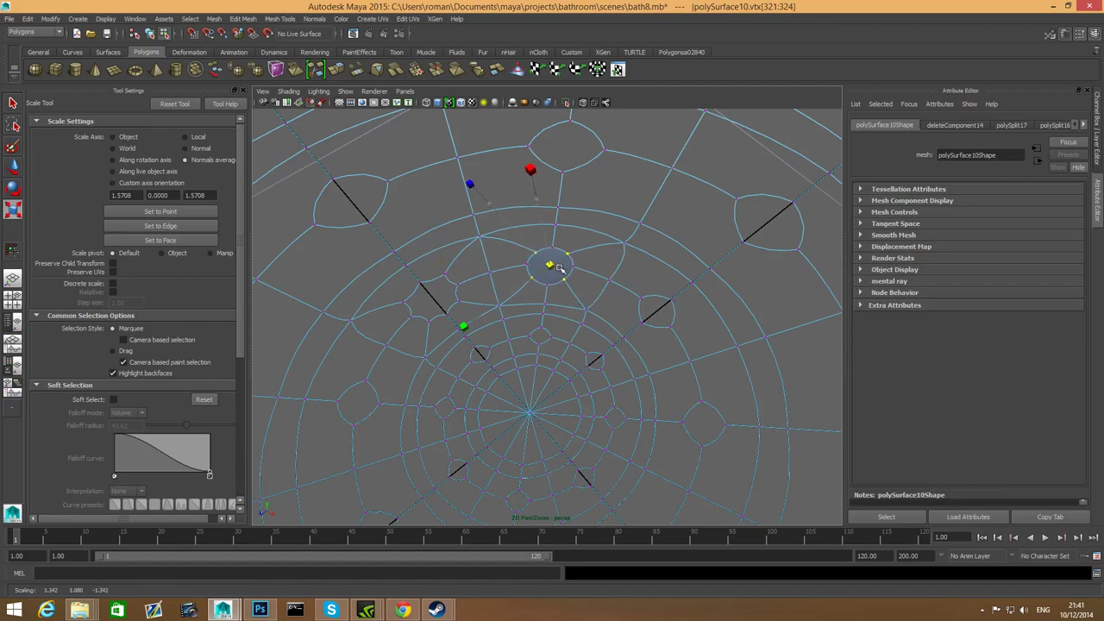
# - Zoom in close on the stud and scale its corner vertices slightly larger
pyautogui.keyDown('alt'); pyautogui.moveTo(559, 268); pyautogui.dragTo(561, 151, button='middle'); pyautogui.keyUp('alt')
pyautogui.scroll(3, 595, 343)
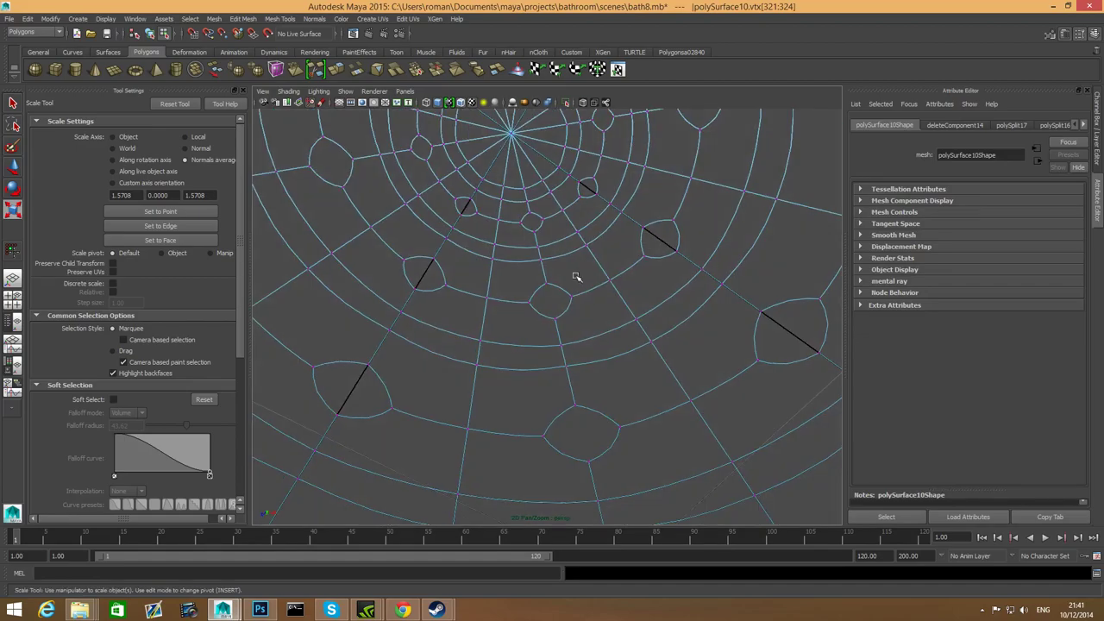
pyautogui.keyDown('alt'); pyautogui.moveTo(574, 276); pyautogui.dragTo(600, 482, button='middle'); pyautogui.keyUp('alt')
pyautogui.scroll(2, 600, 481)
pyautogui.scroll(-4, 600, 482)
pyautogui.keyDown('alt'); pyautogui.moveTo(604, 397); pyautogui.dragTo(578, 300, button='middle'); pyautogui.keyUp('alt')
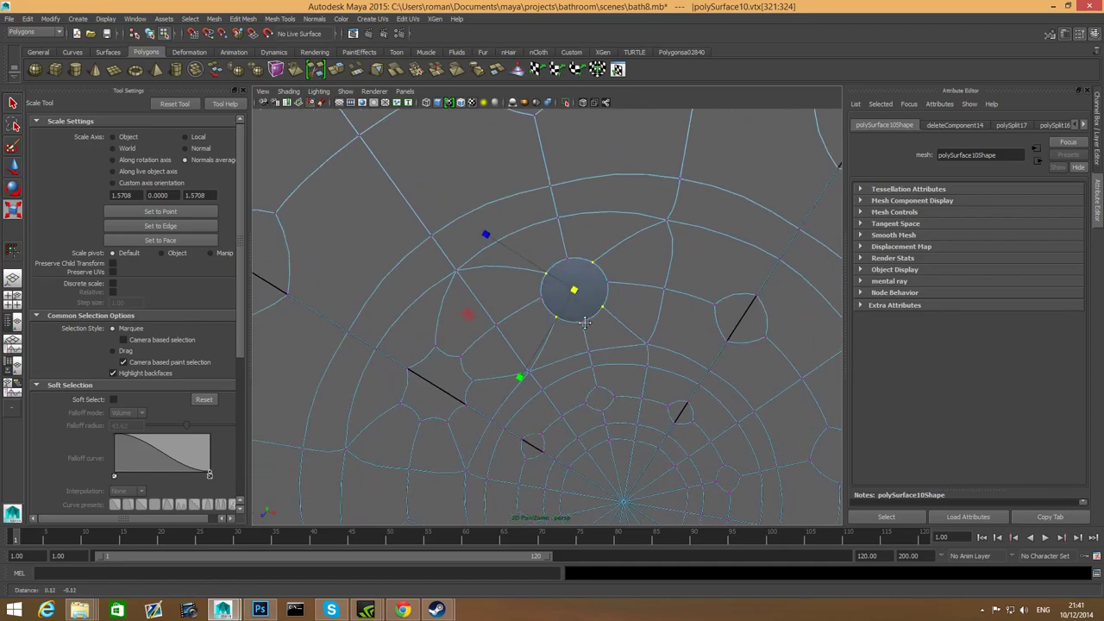
pyautogui.moveTo(564, 260); pyautogui.dragTo(564, 260)
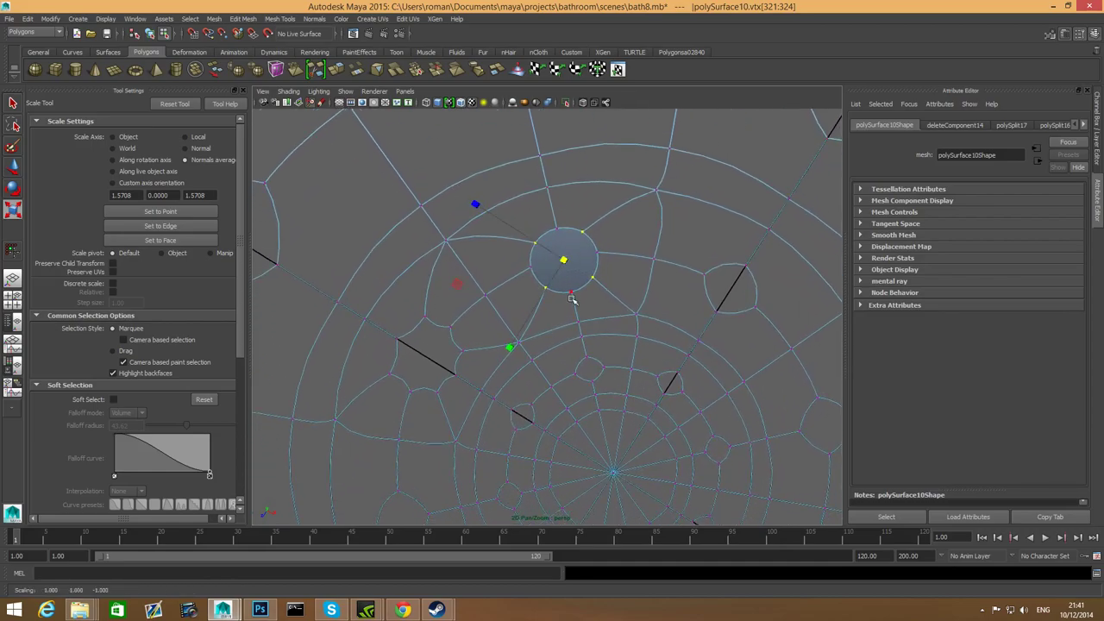
# - Undo the stud vertex edits and extra cuts so the square stud face returns
pyautogui.press('F8')
pyautogui.scroll(-3, 574, 300)
pyautogui.keyDown('alt'); pyautogui.moveTo(614, 354); pyautogui.dragTo(838, 338); pyautogui.keyUp('alt')
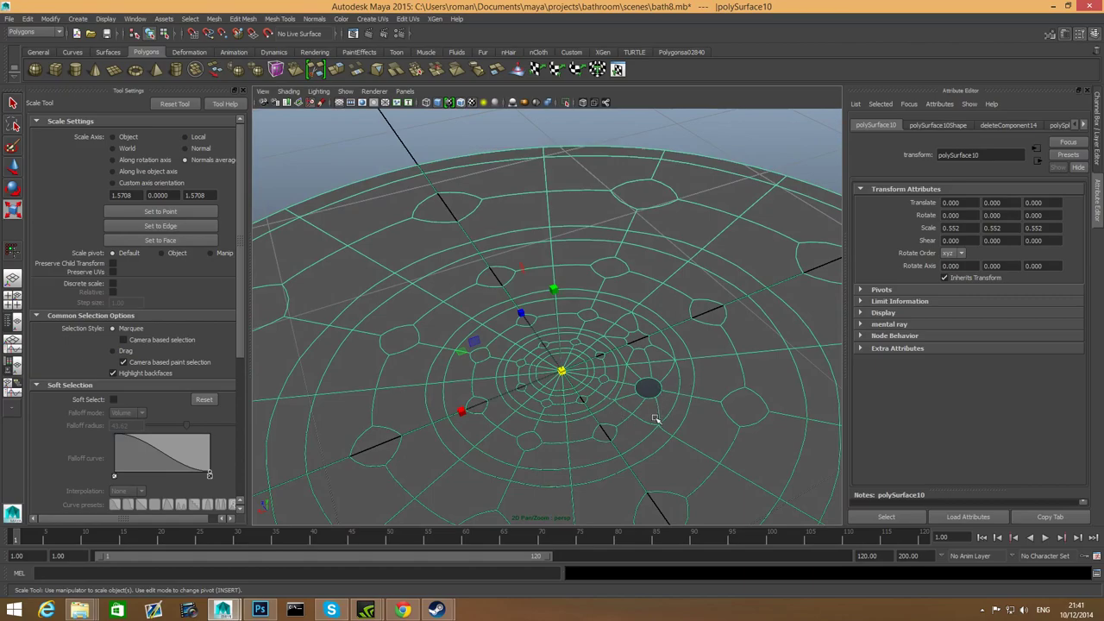
pyautogui.press('1')
pyautogui.moveTo(655, 417)
pyautogui.keyDown('alt'); pyautogui.mouseDown()
pyautogui.moveTo(570, 375)
pyautogui.moveTo(568, 387)
pyautogui.mouseUp(); pyautogui.keyUp('alt')
pyautogui.press('F9')
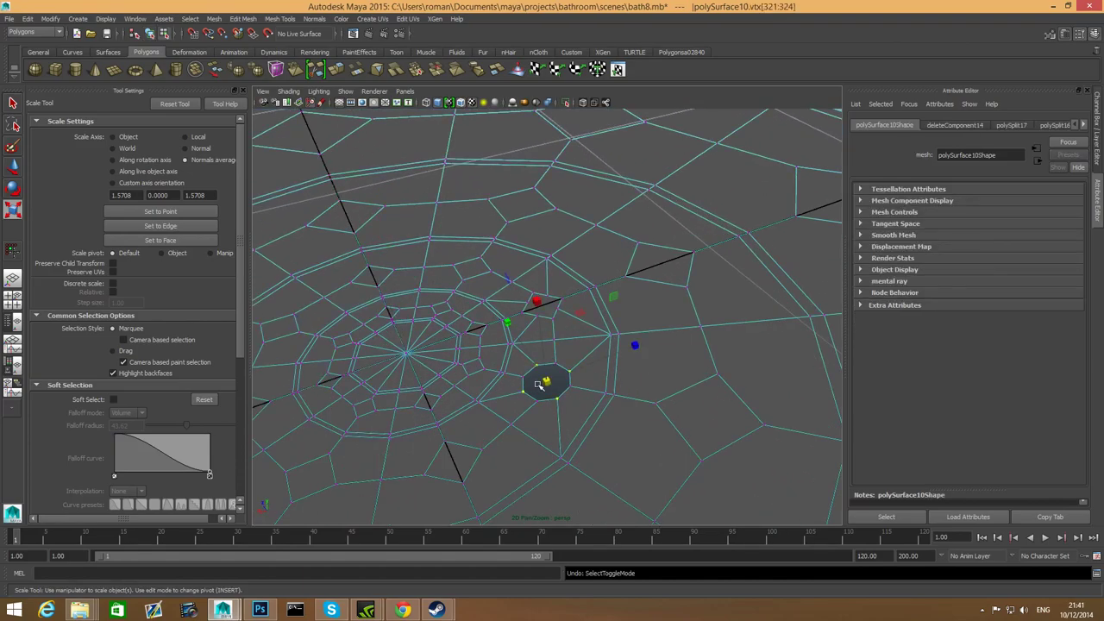
pyautogui.keyDown('shift'); pyautogui.click(538, 385); pyautogui.keyUp('shift')
pyautogui.hotkey('ctrl', 'z')
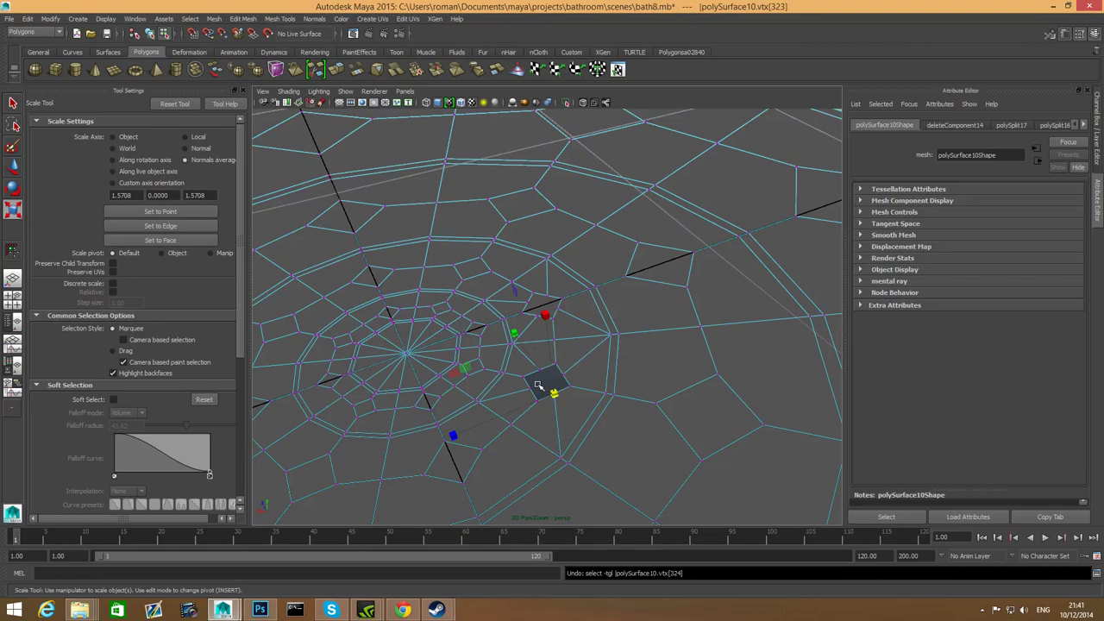
pyautogui.hotkey('ctrl', 'z')
pyautogui.hotkey('ctrl', 'z')
pyautogui.hotkey('ctrl', 'z')
pyautogui.hotkey('ctrl', 'z')
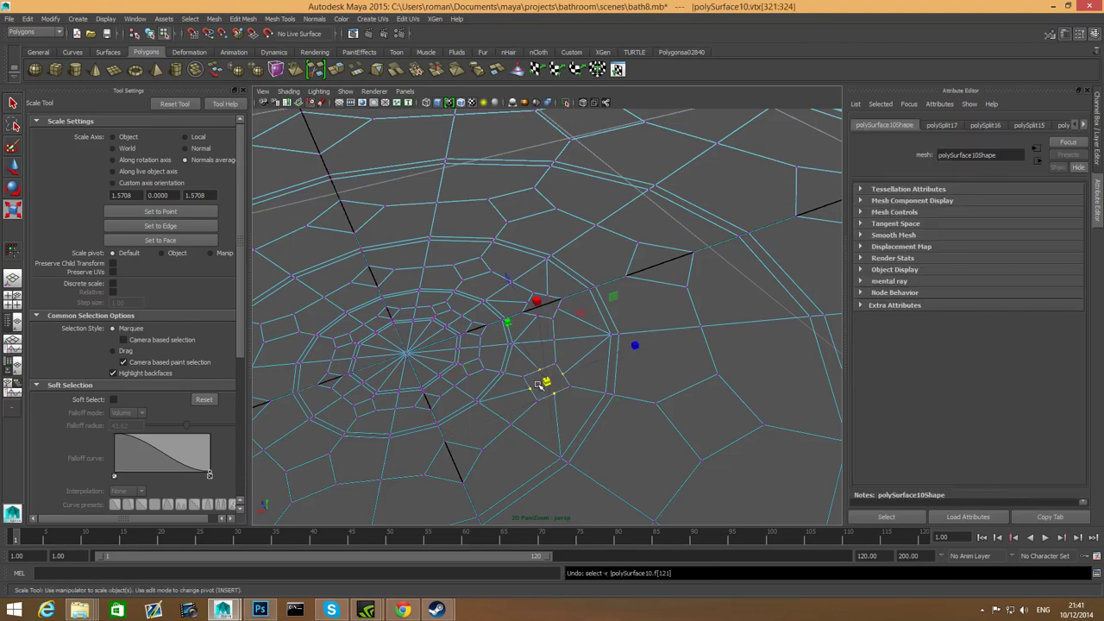
pyautogui.hotkey('ctrl', 'z')
pyautogui.hotkey('ctrl', 'z')
pyautogui.hotkey('ctrl', 'z')
pyautogui.hotkey('ctrl', 'z')
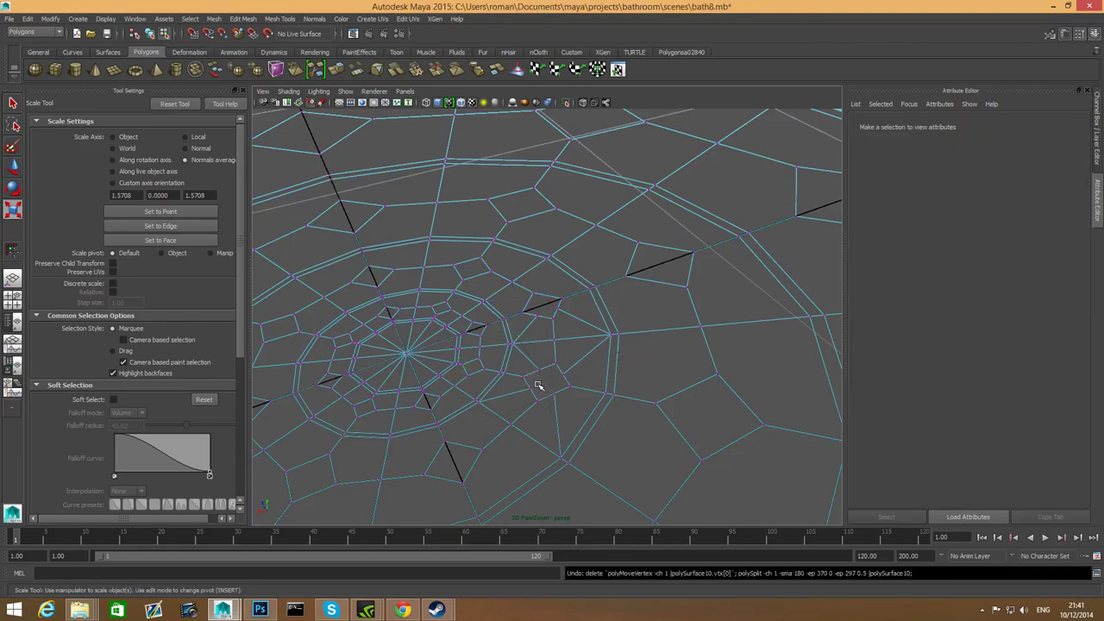
pyautogui.hotkey('ctrl', 'z')
pyautogui.hotkey('ctrl', 'z')
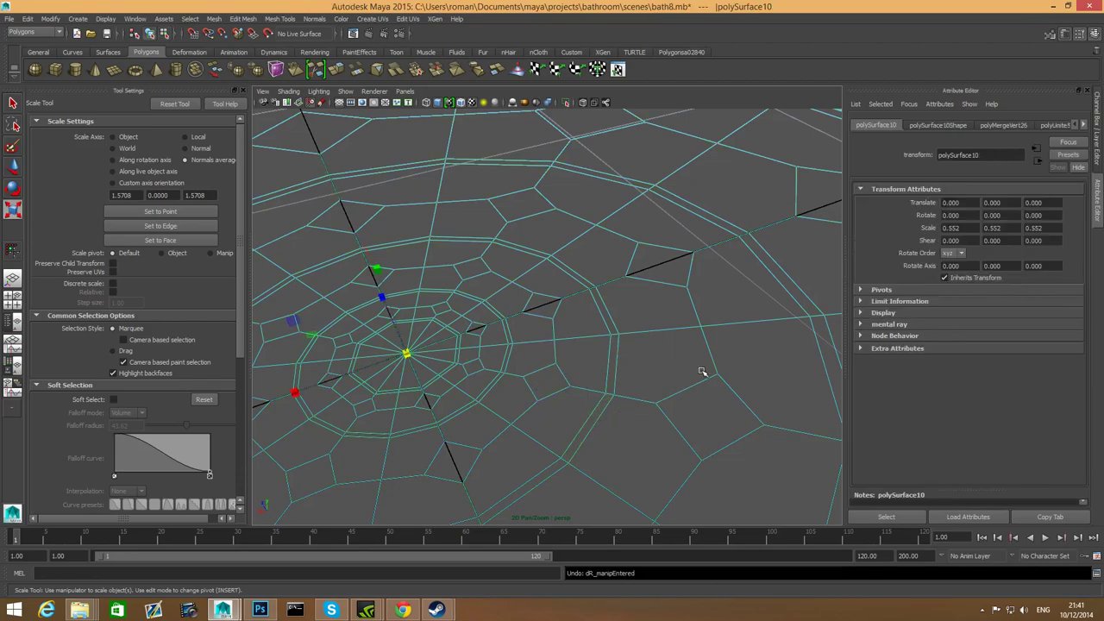
# - Frame the plate and select the eight stud faces around the outer ring
pyautogui.press('f')
pyautogui.moveTo(679, 369); pyautogui.dragTo(678, 399, button='right')
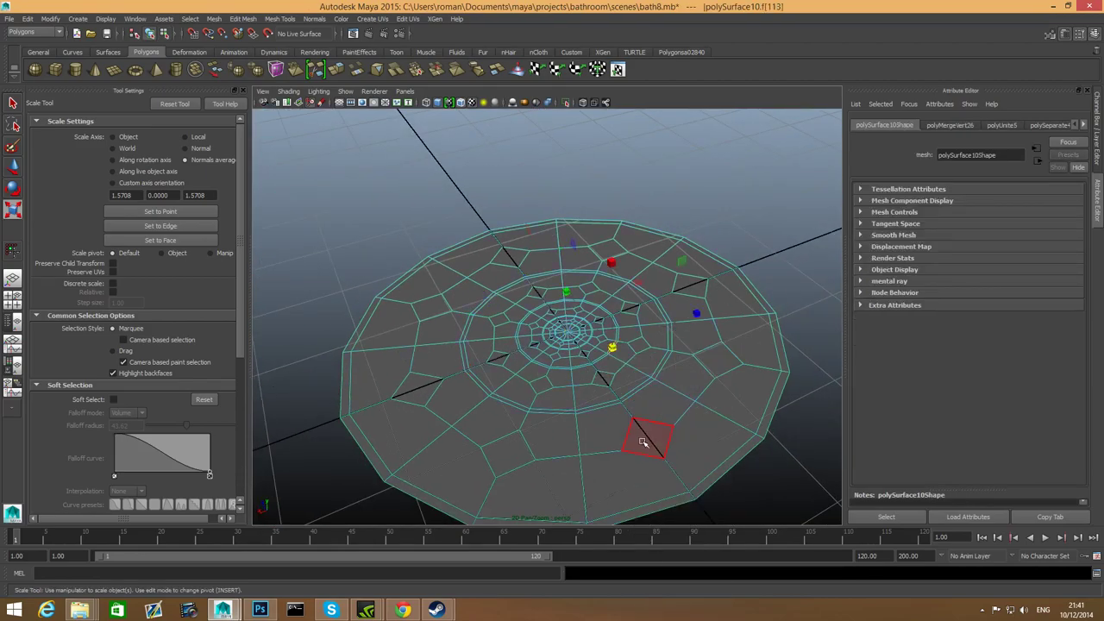
pyautogui.click(648, 438)
pyautogui.keyDown('shift'); pyautogui.click(500, 451); pyautogui.keyUp('shift')
pyautogui.keyDown('shift'); pyautogui.click(420, 393); pyautogui.keyUp('shift')
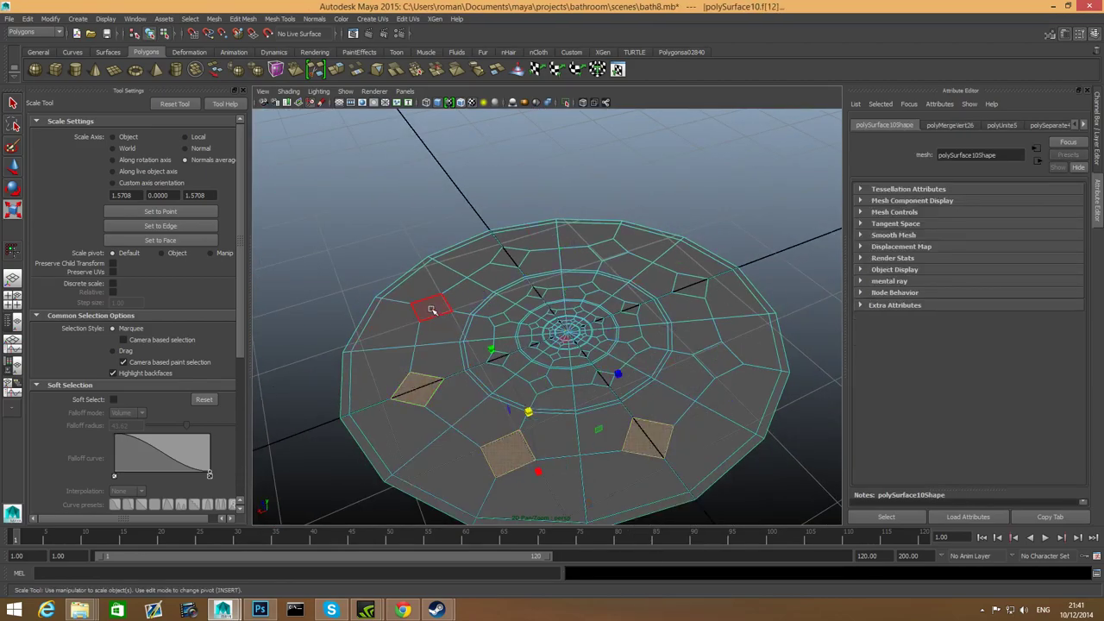
pyautogui.keyDown('shift'); pyautogui.click(431, 307); pyautogui.keyUp('shift')
pyautogui.keyDown('shift'); pyautogui.click(509, 257); pyautogui.keyUp('shift')
pyautogui.keyDown('shift'); pyautogui.click(606, 250); pyautogui.keyUp('shift')
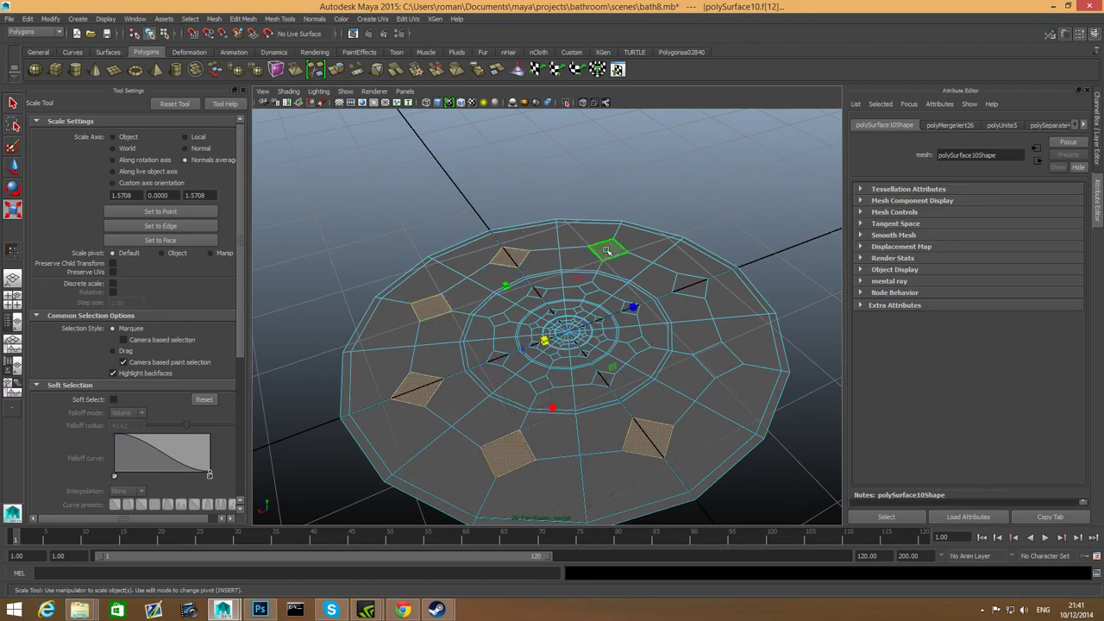
pyautogui.keyDown('shift'); pyautogui.click(686, 285); pyautogui.keyUp('shift')
pyautogui.keyDown('shift'); pyautogui.click(710, 365); pyautogui.keyUp('shift')
# - Add all the inner-ring stud faces to the selection
pyautogui.keyDown('shift'); pyautogui.click(635, 345); pyautogui.keyUp('shift')
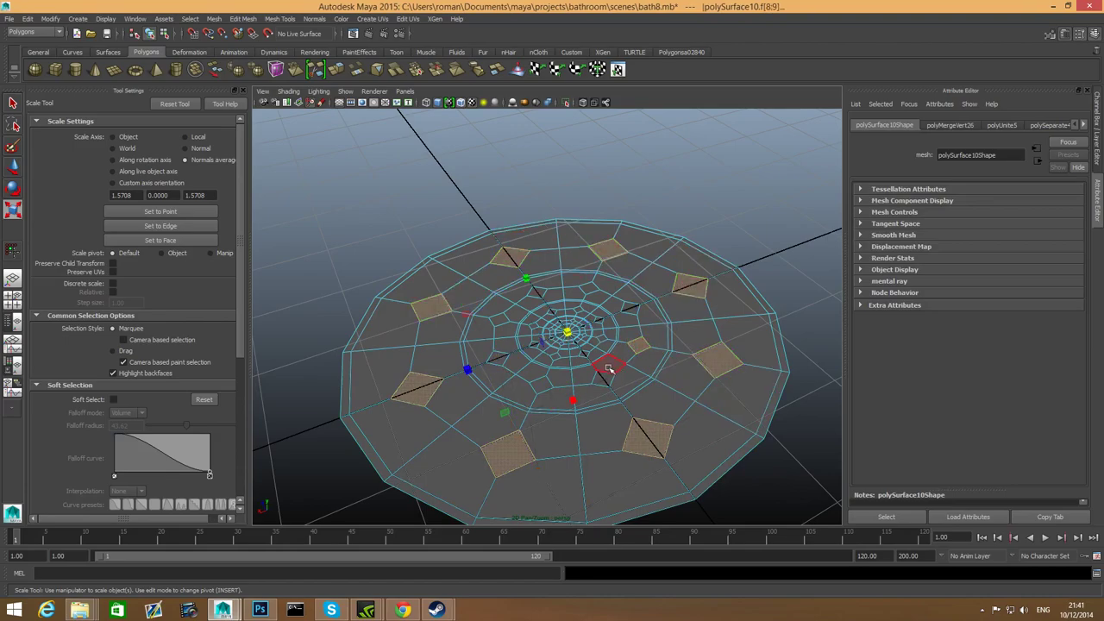
pyautogui.keyDown('shift'); pyautogui.click(542, 384); pyautogui.keyUp('shift')
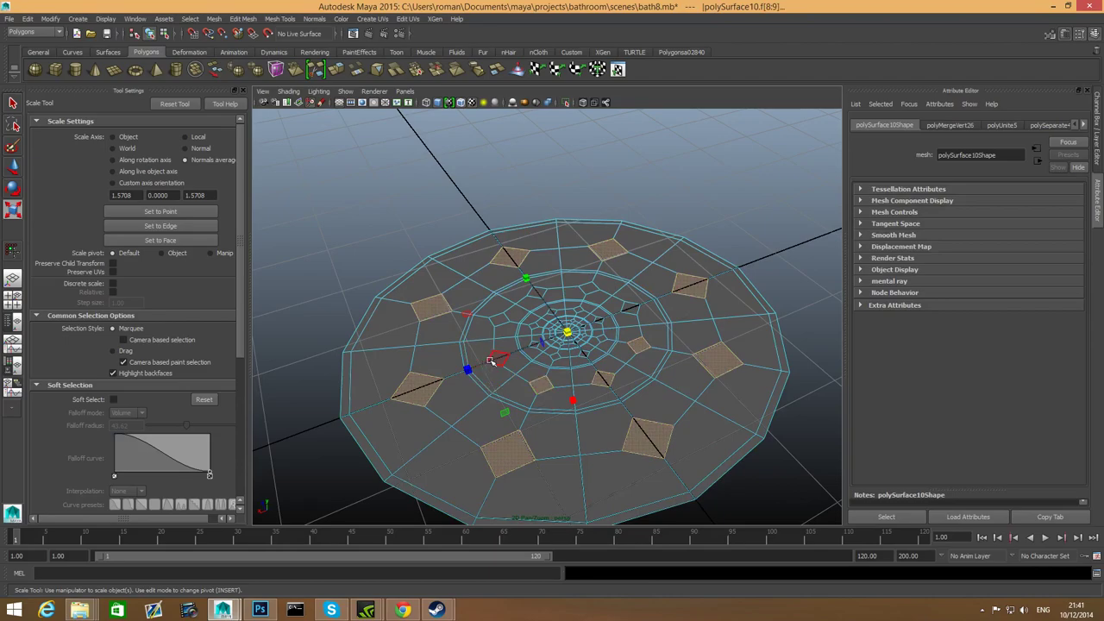
pyautogui.keyDown('shift'); pyautogui.click(491, 361); pyautogui.keyUp('shift')
pyautogui.keyDown('shift'); pyautogui.click(498, 322); pyautogui.keyUp('shift')
pyautogui.keyDown('shift'); pyautogui.click(534, 295); pyautogui.keyUp('shift')
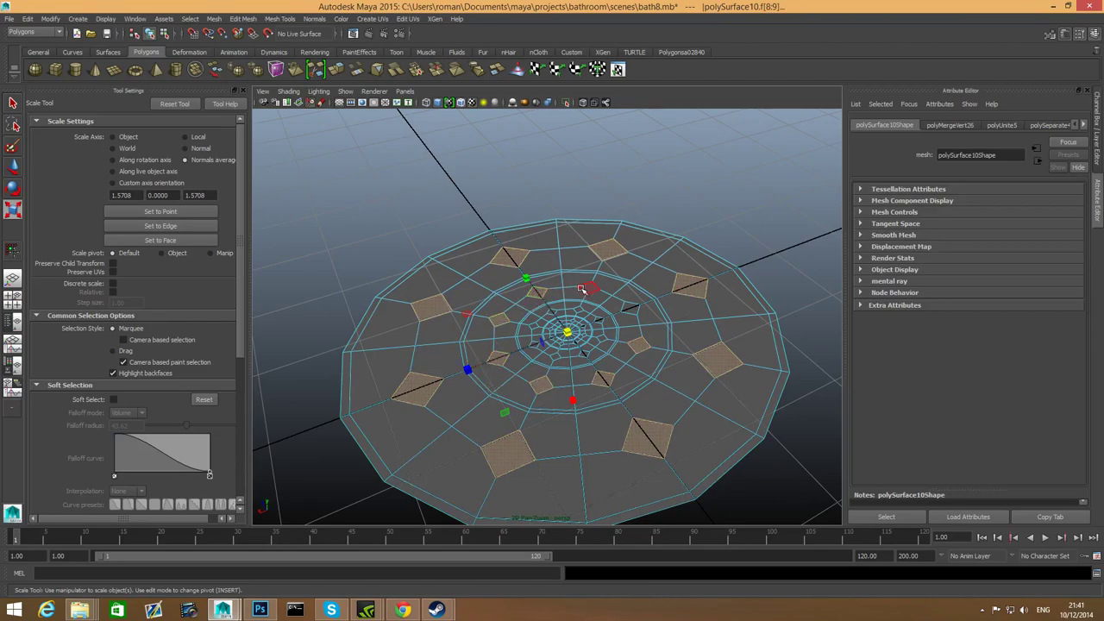
pyautogui.keyDown('shift'); pyautogui.click(587, 289); pyautogui.keyUp('shift')
pyautogui.scroll(2, 595, 341)
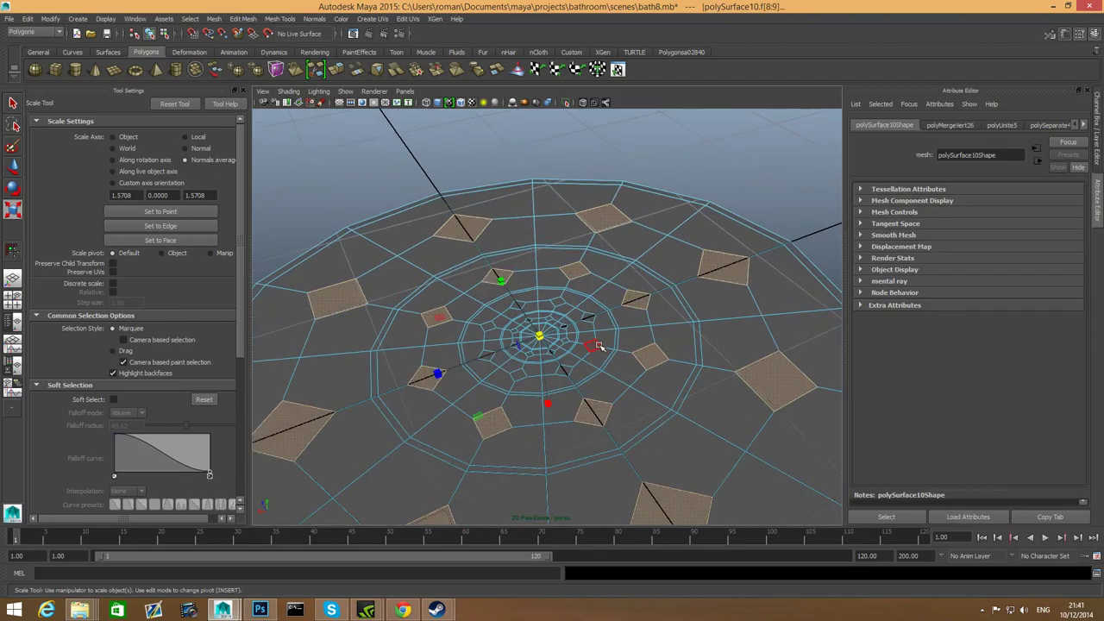
pyautogui.keyDown('shift'); pyautogui.click(515, 373); pyautogui.keyUp('shift')
pyautogui.keyDown('shift'); pyautogui.click(486, 356); pyautogui.keyUp('shift')
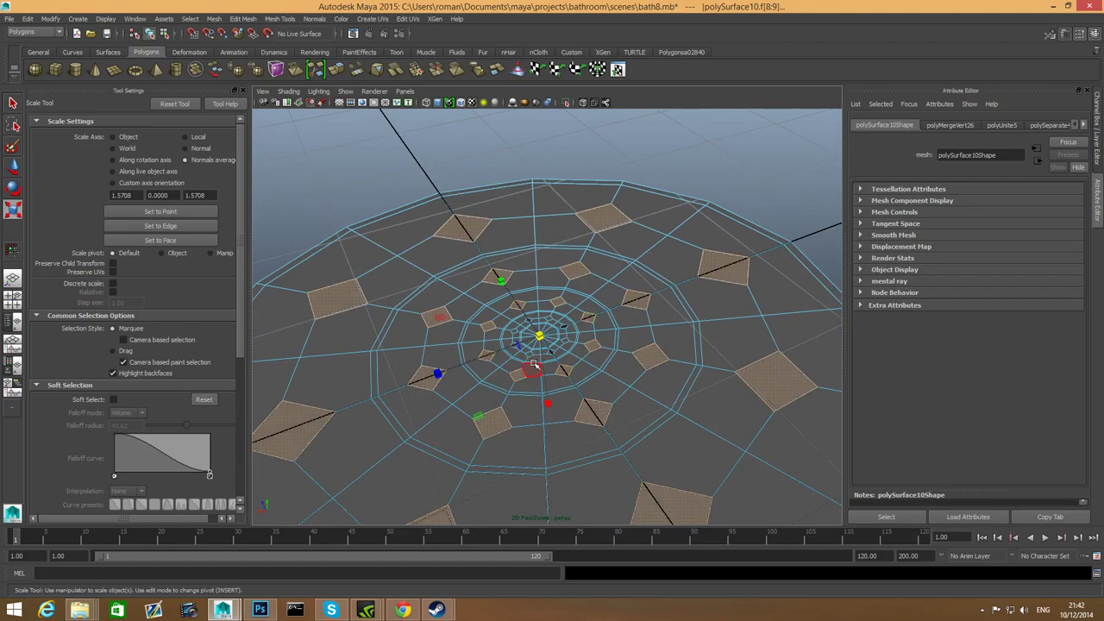
# - Extrude the stud faces slightly upward with 1 division and shrink their tops inward
pyautogui.keyDown('alt'); pyautogui.moveTo(550, 352); pyautogui.dragTo(518, 328); pyautogui.keyUp('alt')
pyautogui.click(338, 69)
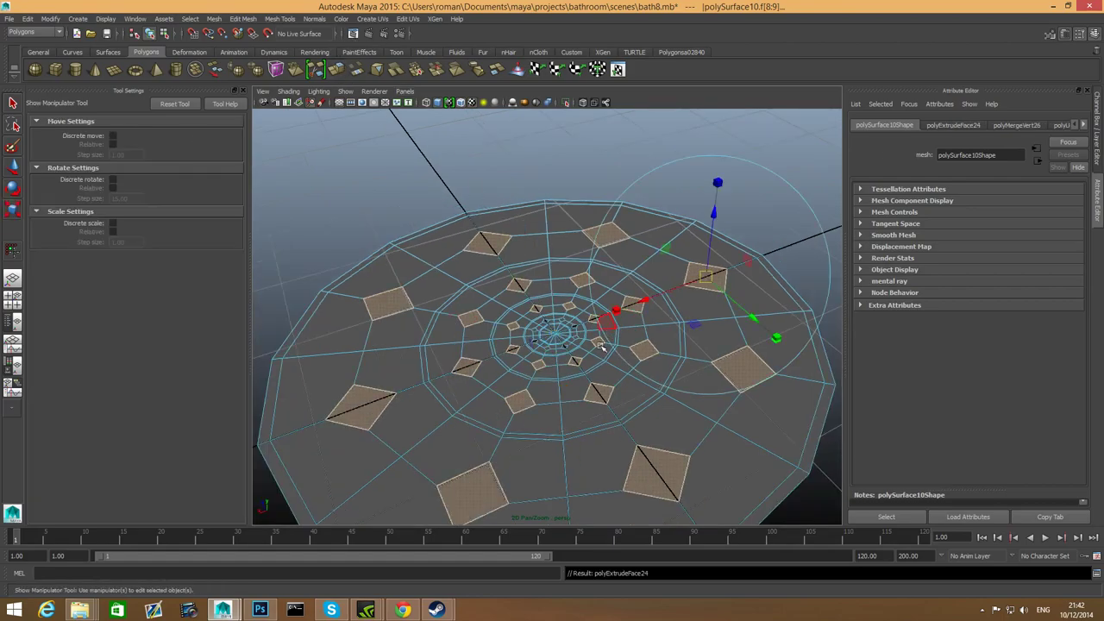
pyautogui.scroll(-2, 616, 320)
pyautogui.moveTo(708, 252); pyautogui.dragTo(707, 265)
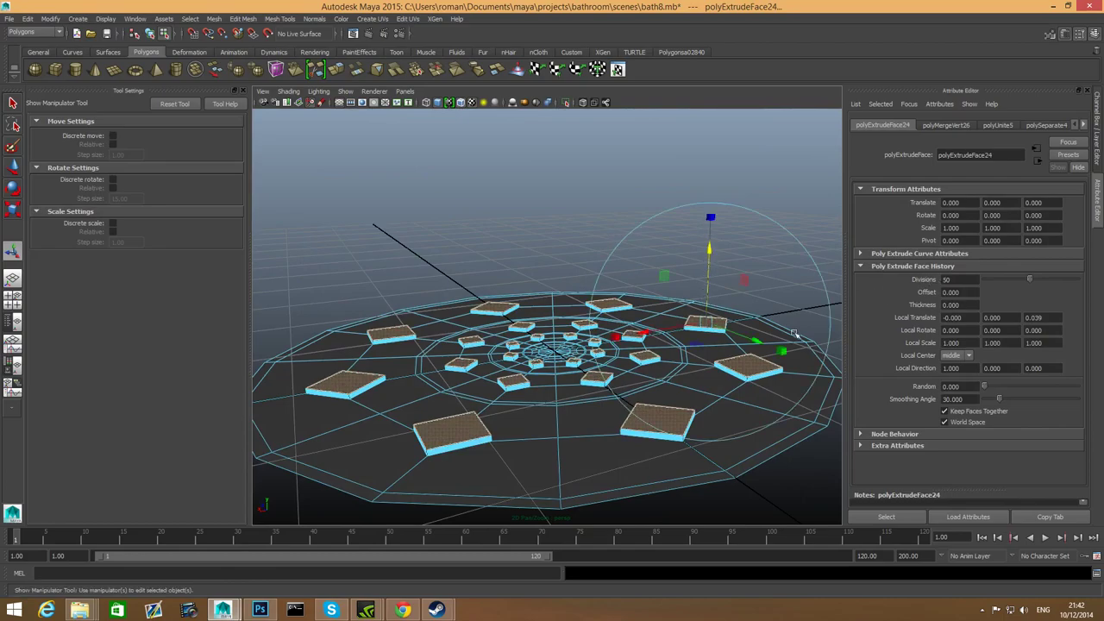
pyautogui.click(964, 281)
pyautogui.moveTo(1027, 278); pyautogui.dragTo(979, 292)
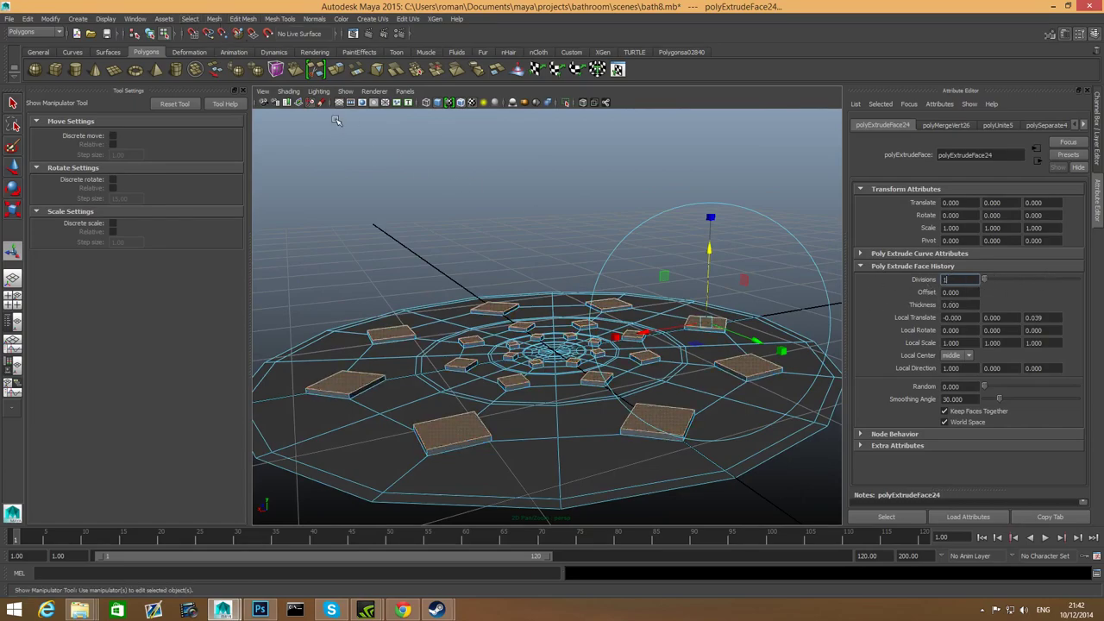
pyautogui.keyDown('alt'); pyautogui.moveTo(656, 331); pyautogui.dragTo(727, 268); pyautogui.keyUp('alt')
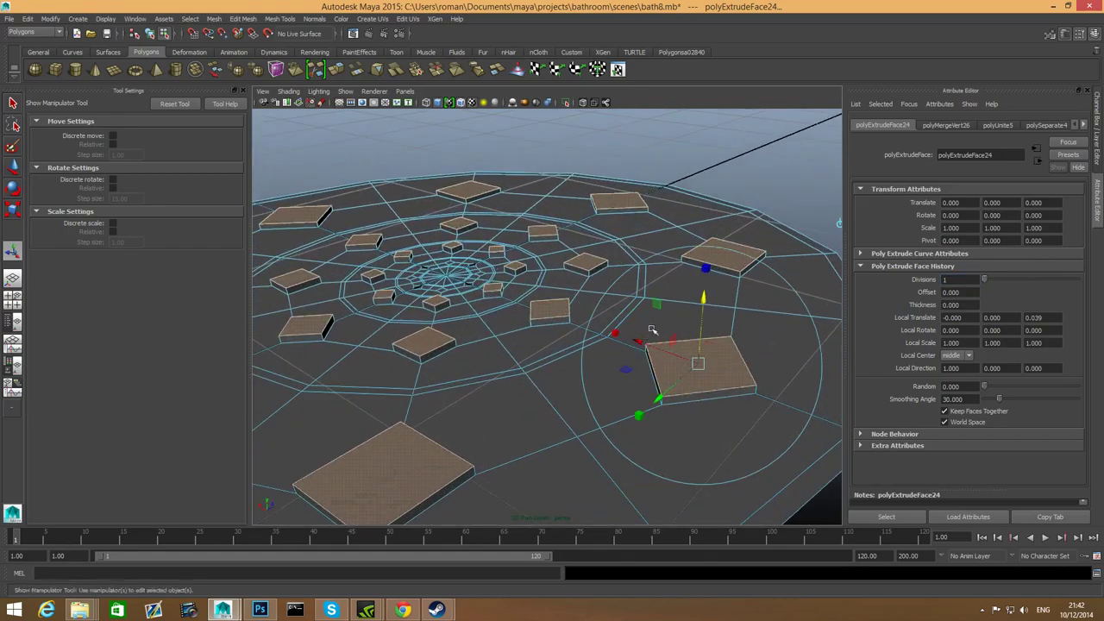
pyautogui.moveTo(698, 363); pyautogui.dragTo(693, 363)
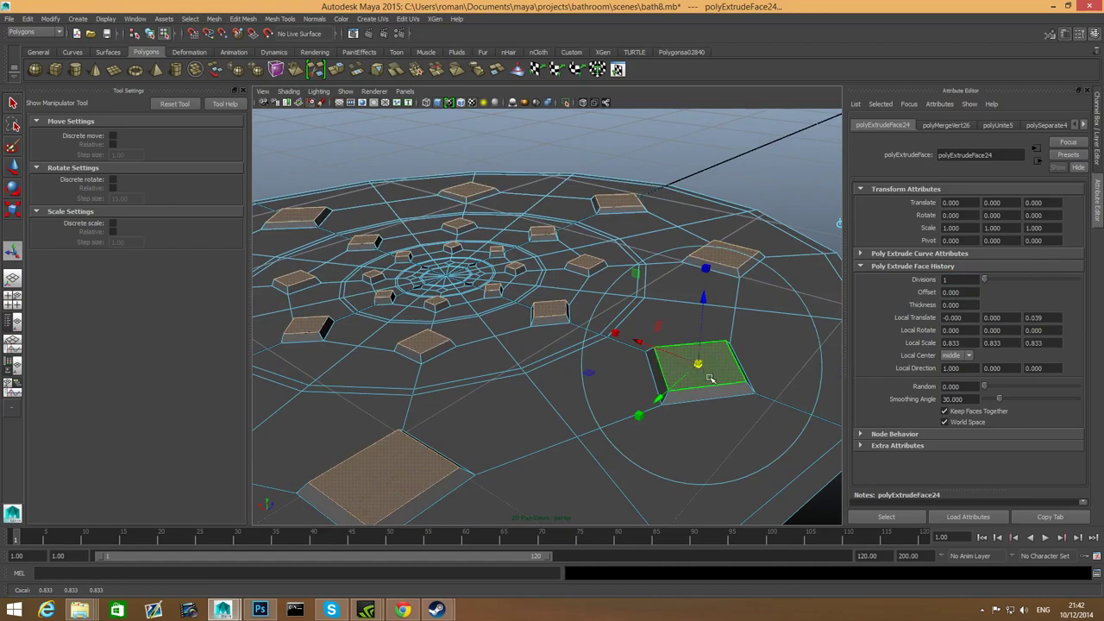
# - Extrude the stud tops again, raise them slightly, and scale them to 0.75
pyautogui.click(336, 69)
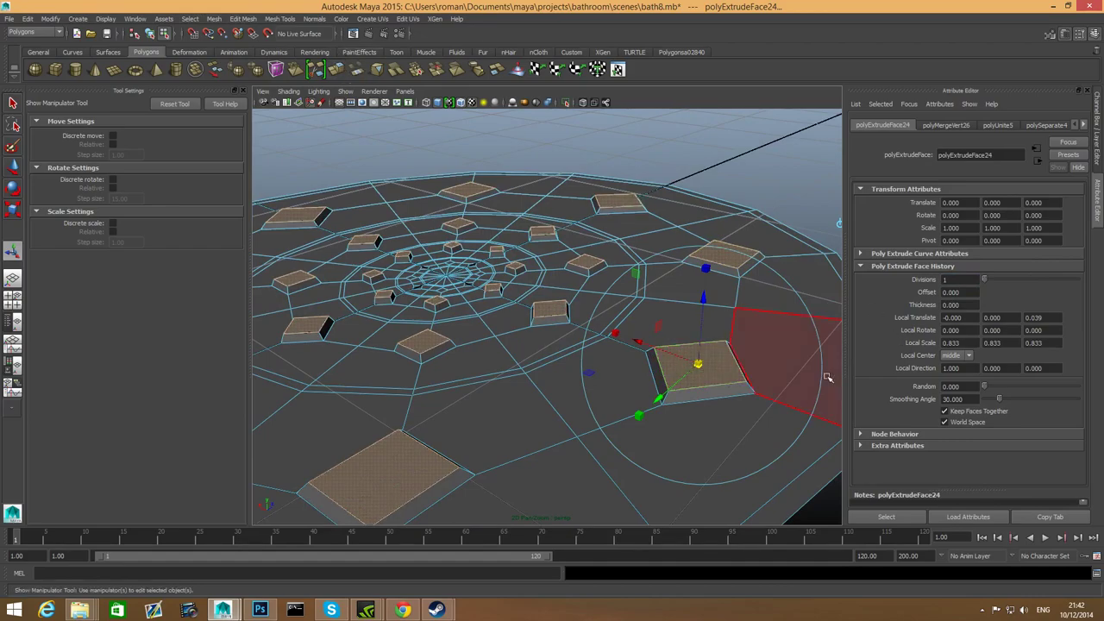
pyautogui.moveTo(984, 280)
pyautogui.mouseDown()
pyautogui.moveTo(1032, 281)
pyautogui.moveTo(988, 283)
pyautogui.mouseUp()
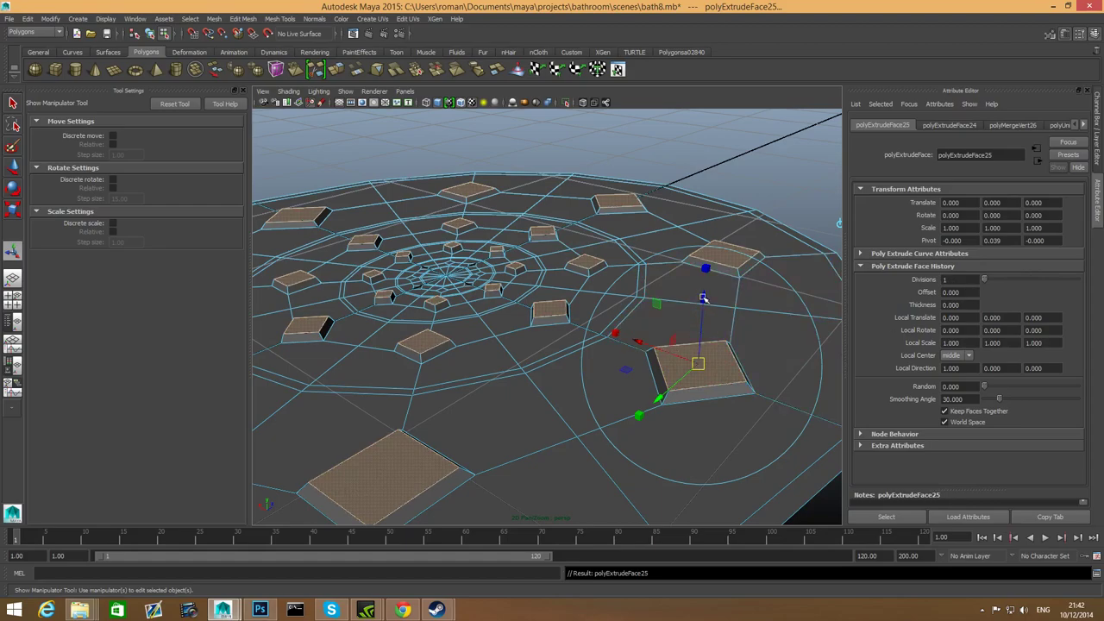
pyautogui.moveTo(704, 298); pyautogui.dragTo(704, 293)
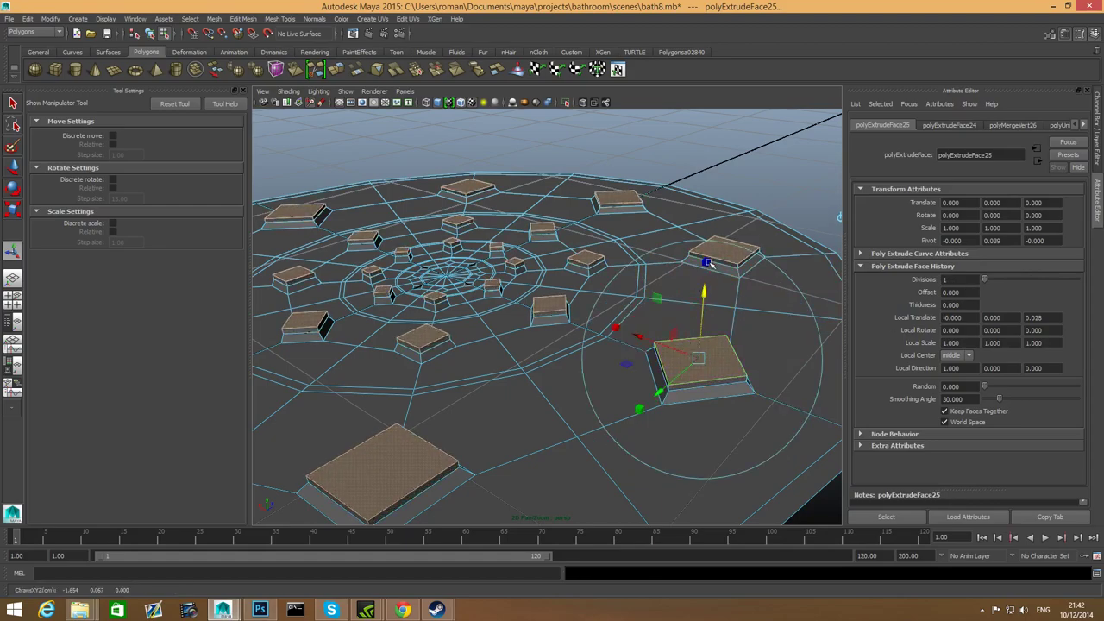
pyautogui.moveTo(705, 358); pyautogui.dragTo(689, 357)
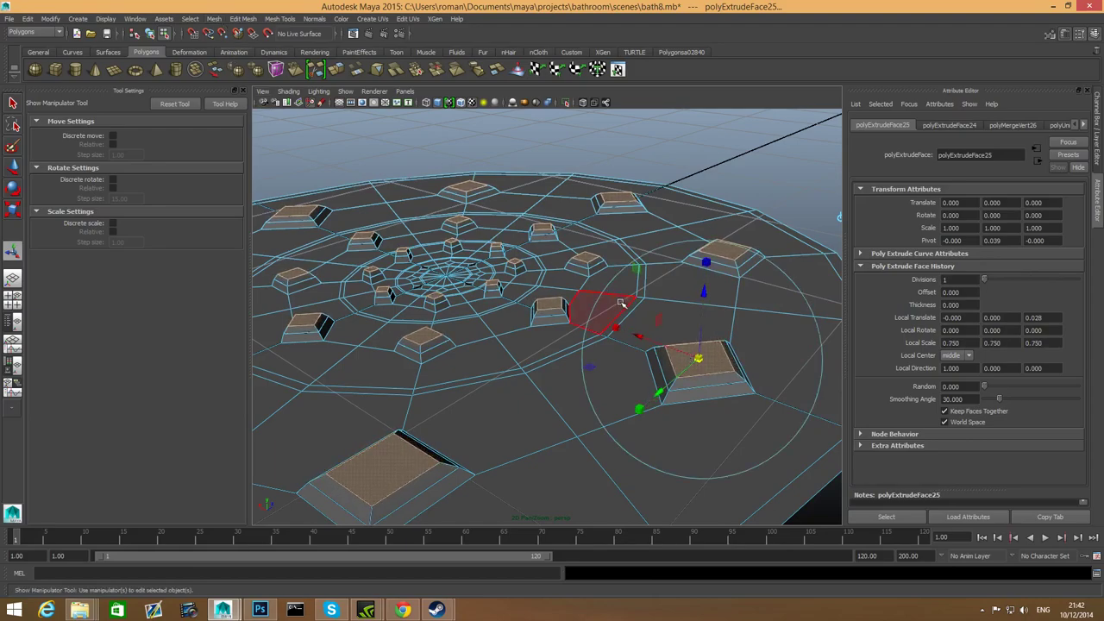
# - Extrude the stud tops with reset default settings, lifting them 0.027 and scaling to 0.7
pyautogui.click(243, 18)
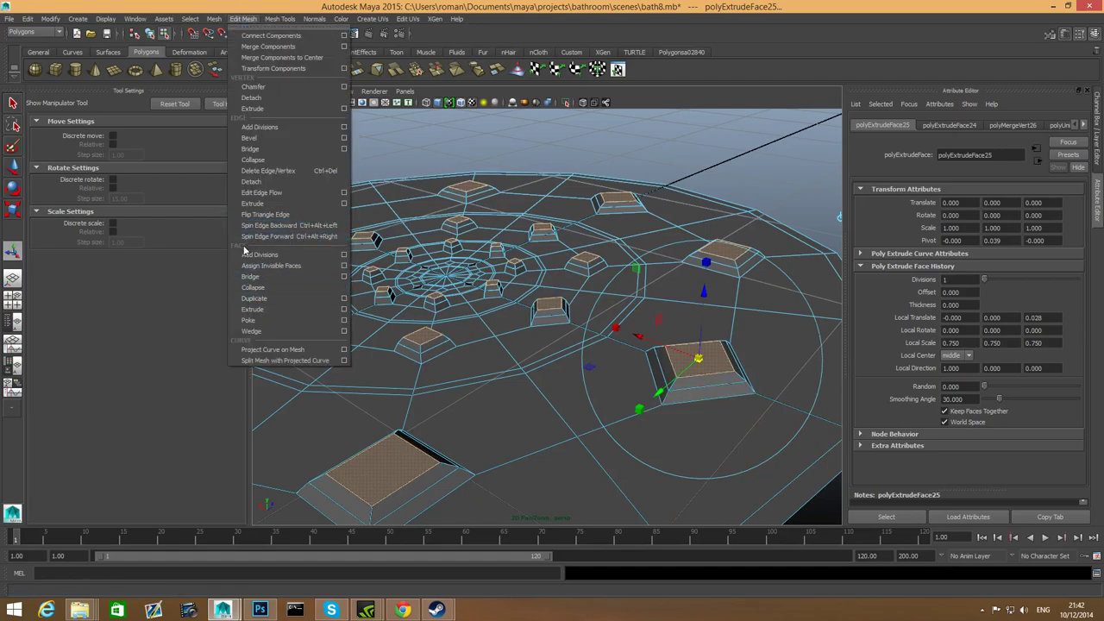
pyautogui.click(344, 309)
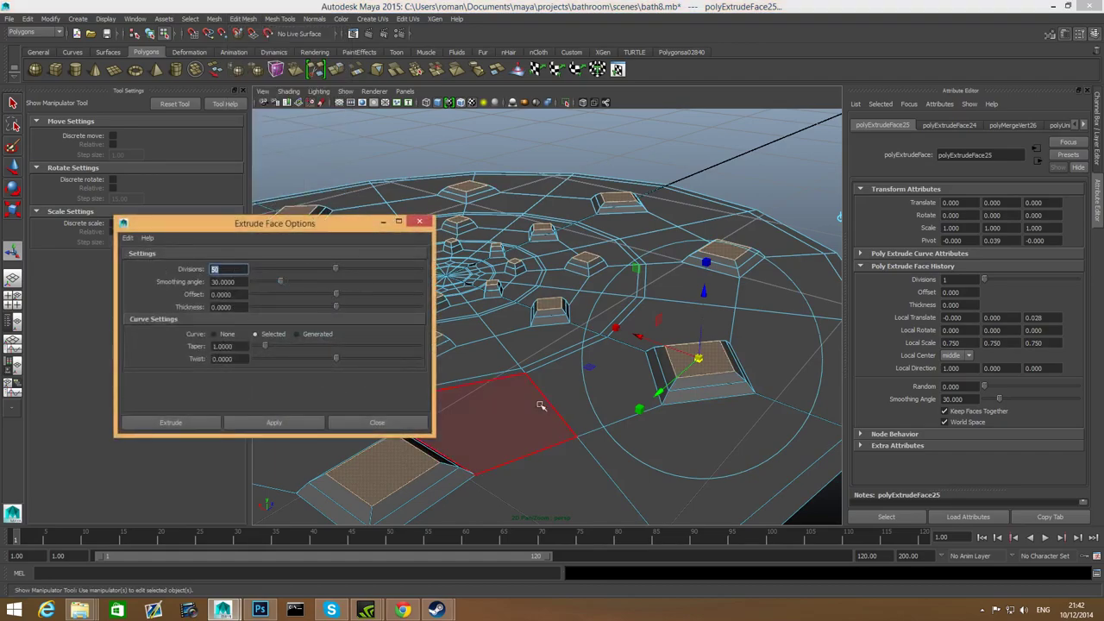
pyautogui.click(126, 239)
pyautogui.click(132, 260)
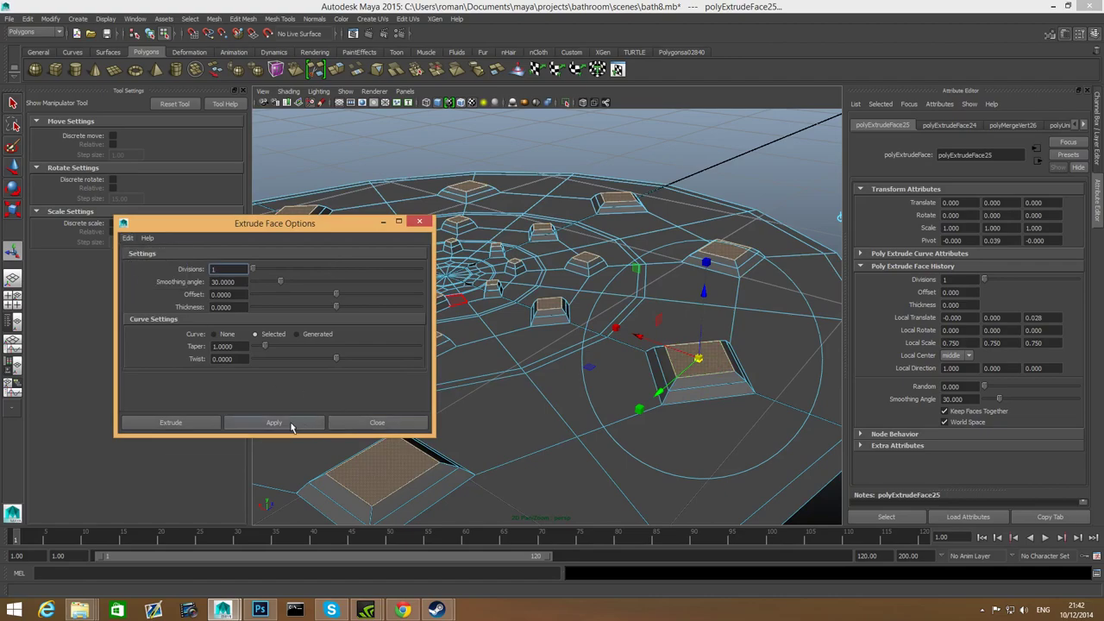
pyautogui.click(292, 424)
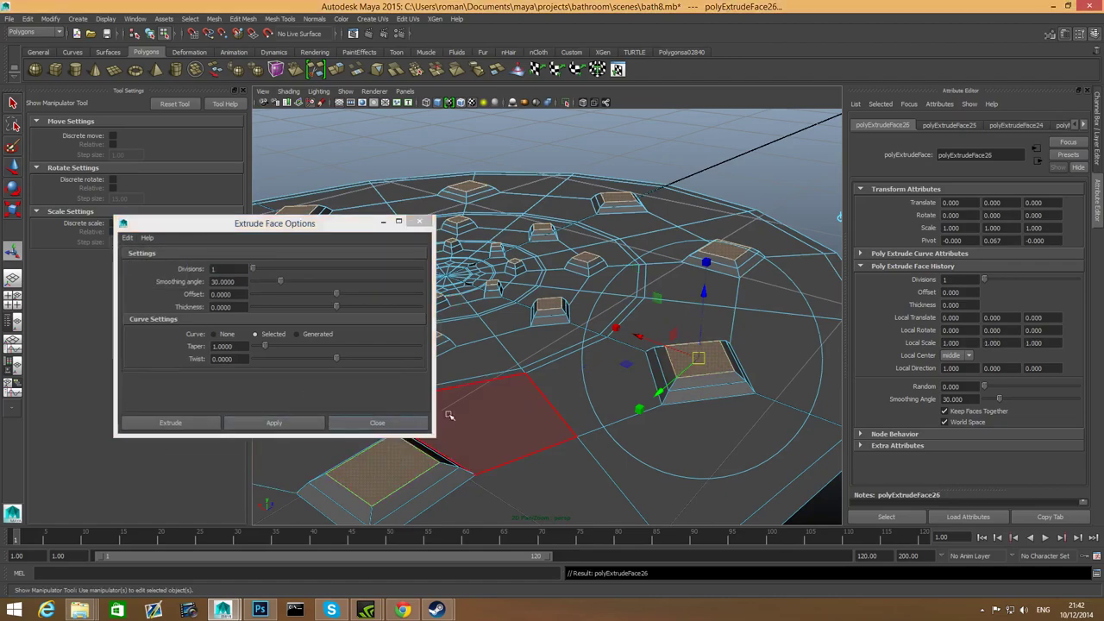
pyautogui.click(410, 422)
pyautogui.moveTo(700, 294); pyautogui.dragTo(701, 285)
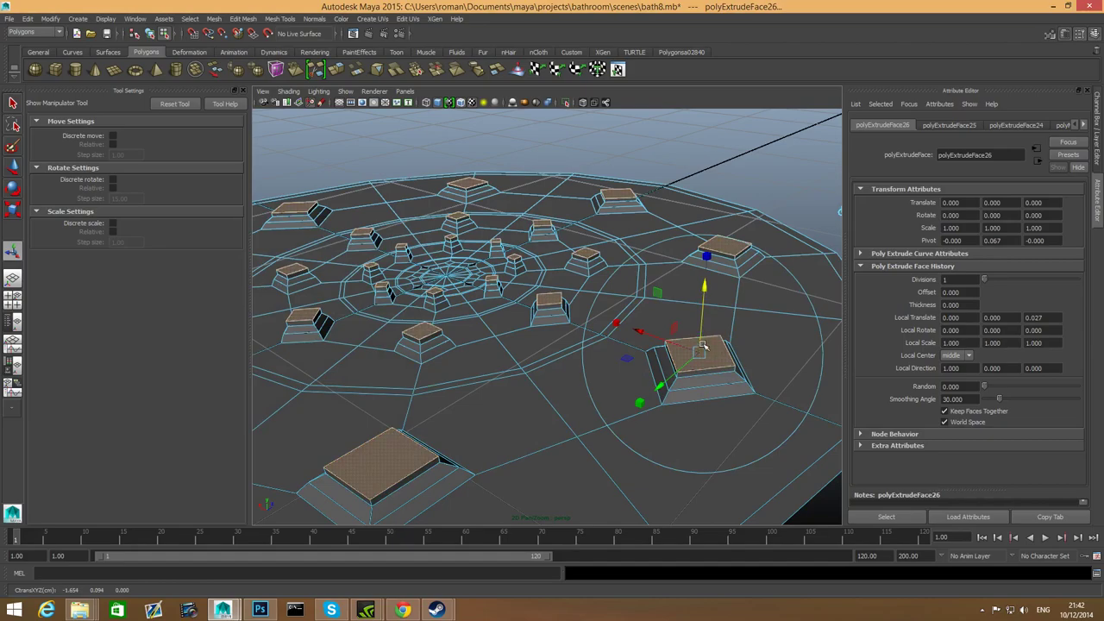
pyautogui.moveTo(698, 353); pyautogui.dragTo(675, 358)
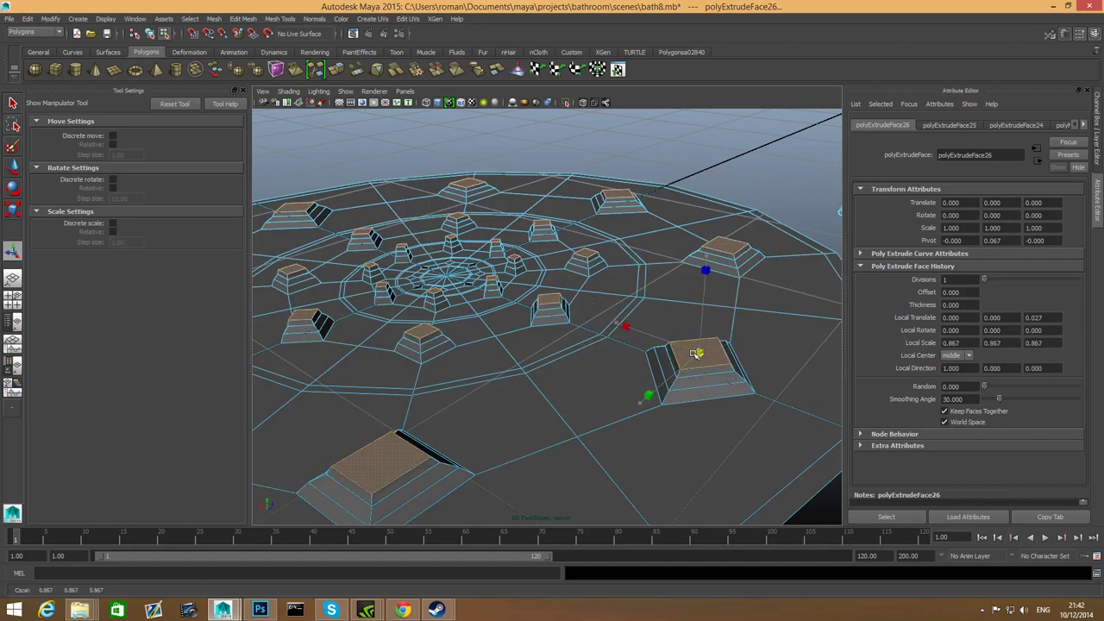
pyautogui.press('w')
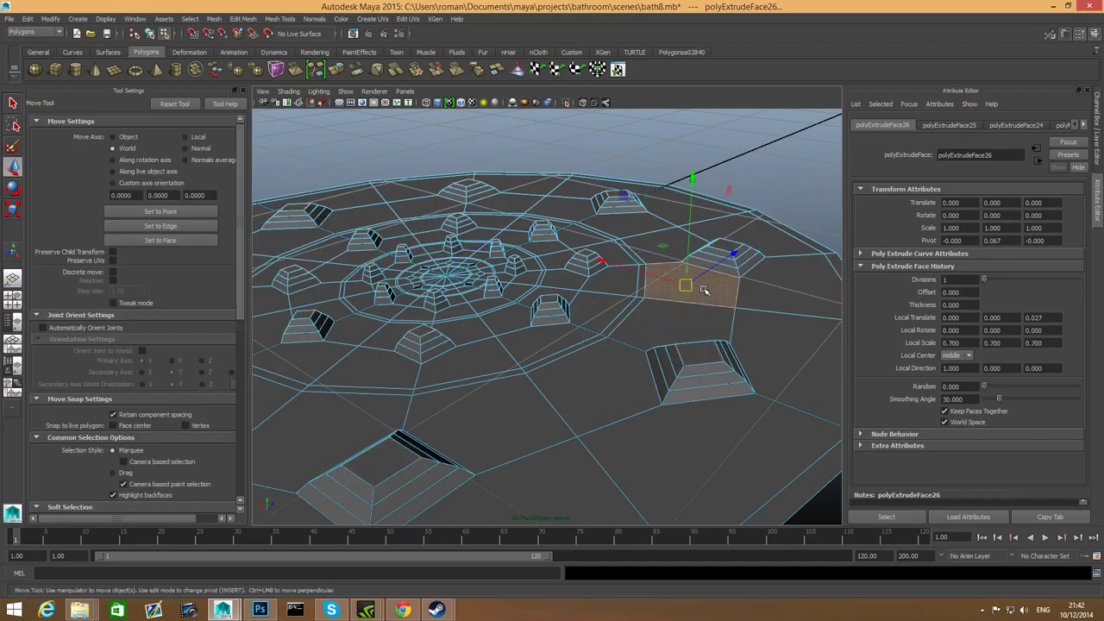
pyautogui.click(678, 346)
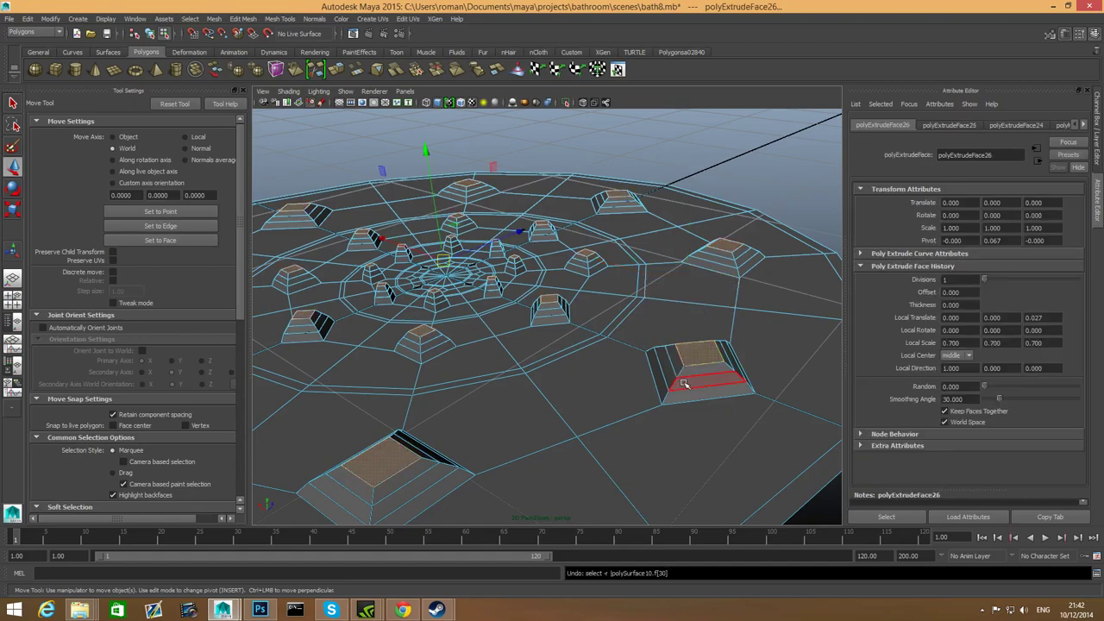
# - Orbit around the drain plate to inspect the three-step studs and the bowl
pyautogui.moveTo(682, 380)
pyautogui.keyDown('alt'); pyautogui.mouseDown()
pyautogui.moveTo(648, 399)
pyautogui.moveTo(584, 394)
pyautogui.moveTo(631, 402)
pyautogui.mouseUp(); pyautogui.keyUp('alt')
pyautogui.keyDown('alt'); pyautogui.moveTo(630, 402); pyautogui.dragTo(546, 362, button='right'); pyautogui.keyUp('alt')
pyautogui.moveTo(546, 363)
pyautogui.keyDown('alt'); pyautogui.mouseDown()
pyautogui.moveTo(622, 371)
pyautogui.moveTo(607, 366)
pyautogui.mouseUp(); pyautogui.keyUp('alt')
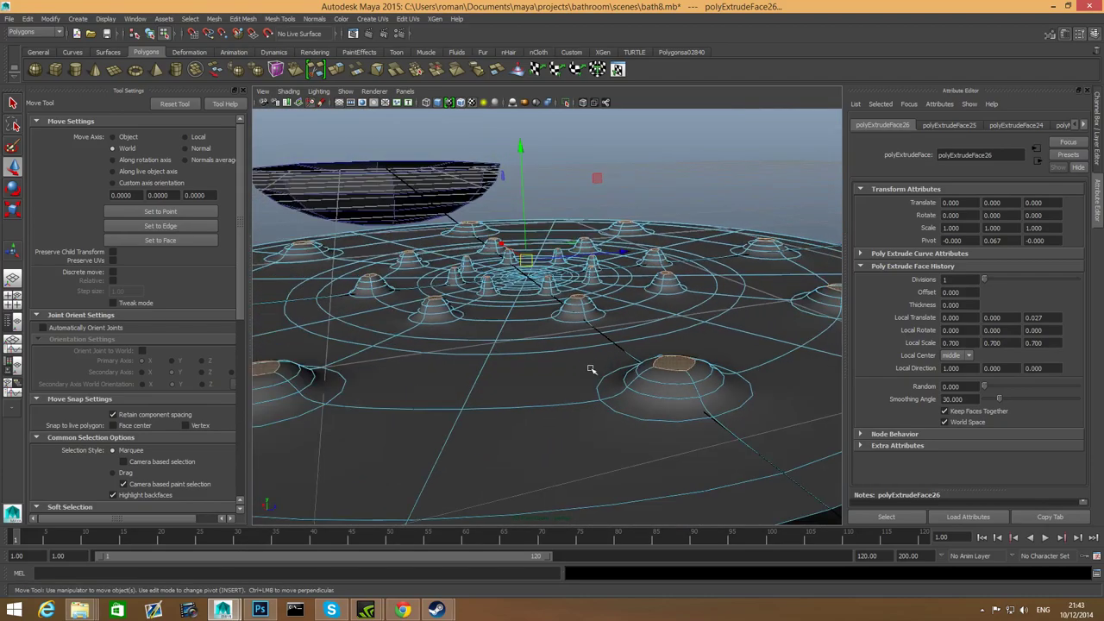
pyautogui.moveTo(527, 333)
pyautogui.keyDown('alt'); pyautogui.mouseDown()
pyautogui.moveTo(515, 360)
pyautogui.moveTo(486, 313)
pyautogui.moveTo(517, 429)
pyautogui.moveTo(547, 390)
pyautogui.mouseUp(); pyautogui.keyUp('alt')
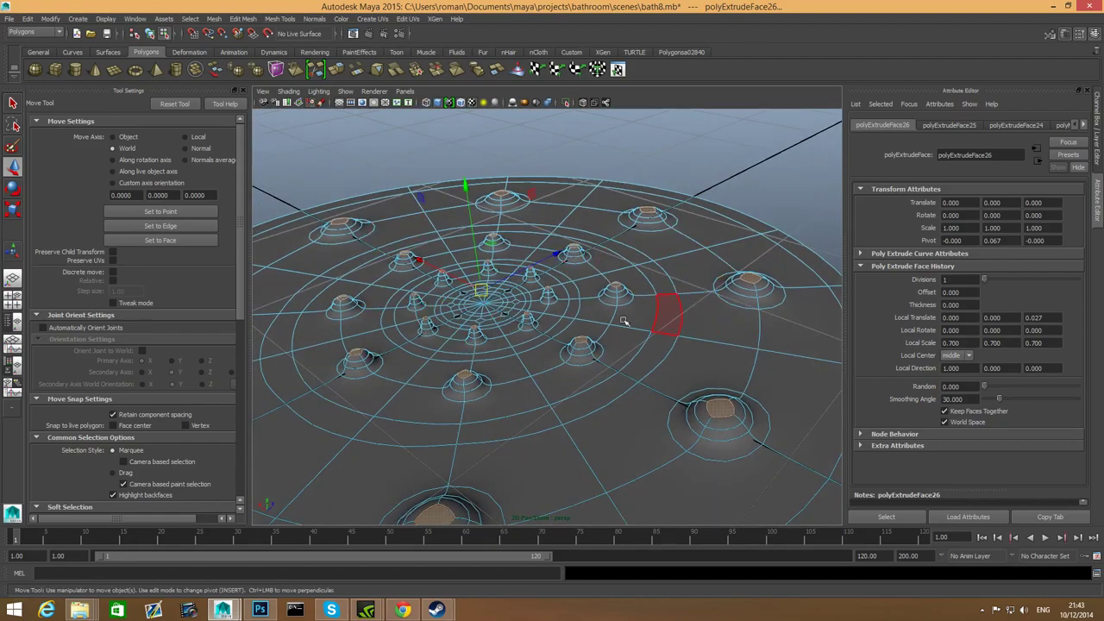
pyautogui.moveTo(625, 321)
pyautogui.keyDown('alt'); pyautogui.mouseDown()
pyautogui.moveTo(539, 371)
pyautogui.moveTo(562, 449)
pyautogui.moveTo(562, 407)
pyautogui.moveTo(527, 405)
pyautogui.moveTo(535, 392)
pyautogui.moveTo(547, 414)
pyautogui.moveTo(531, 384)
pyautogui.moveTo(530, 422)
pyautogui.moveTo(528, 399)
pyautogui.mouseUp(); pyautogui.keyUp('alt')
pyautogui.keyDown('alt'); pyautogui.moveTo(528, 399); pyautogui.dragTo(509, 351, button='right'); pyautogui.keyUp('alt')
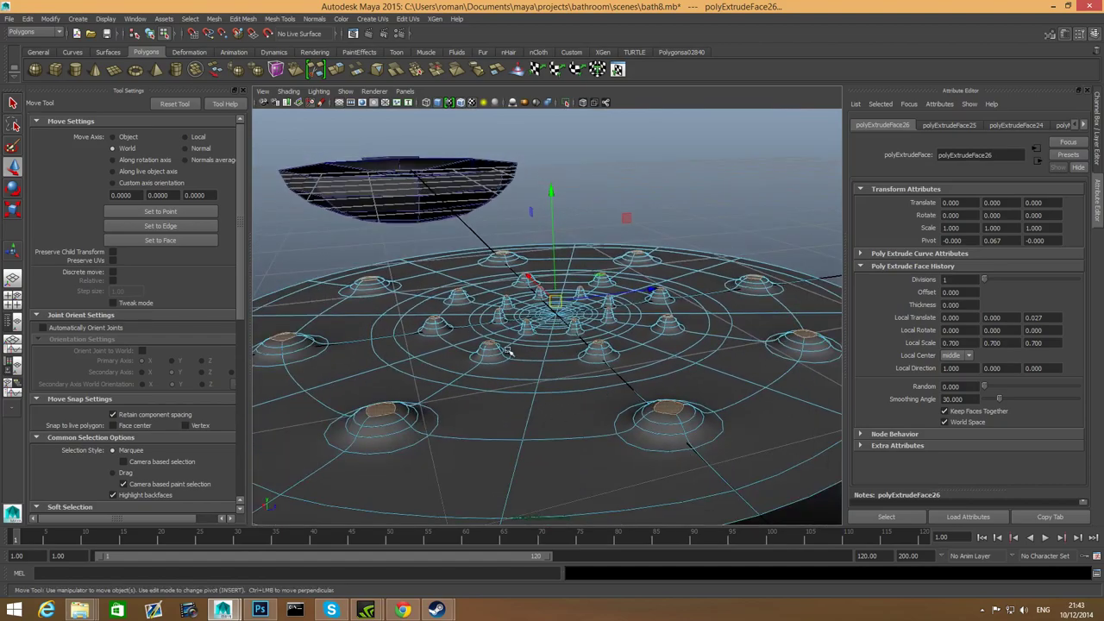
pyautogui.moveTo(528, 362)
pyautogui.keyDown('alt'); pyautogui.mouseDown()
pyautogui.moveTo(500, 357)
pyautogui.moveTo(505, 374)
pyautogui.moveTo(505, 365)
pyautogui.mouseUp(); pyautogui.keyUp('alt')
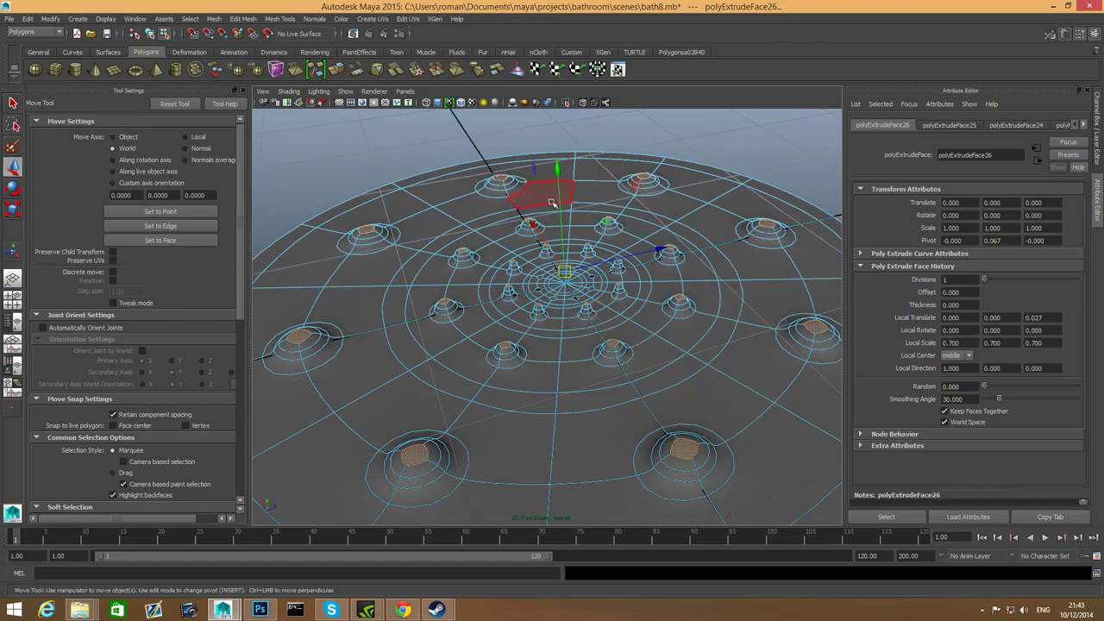
pyautogui.moveTo(573, 305)
pyautogui.keyDown('alt'); pyautogui.mouseDown()
pyautogui.moveTo(571, 294)
pyautogui.moveTo(630, 367)
pyautogui.mouseUp(); pyautogui.keyUp('alt')
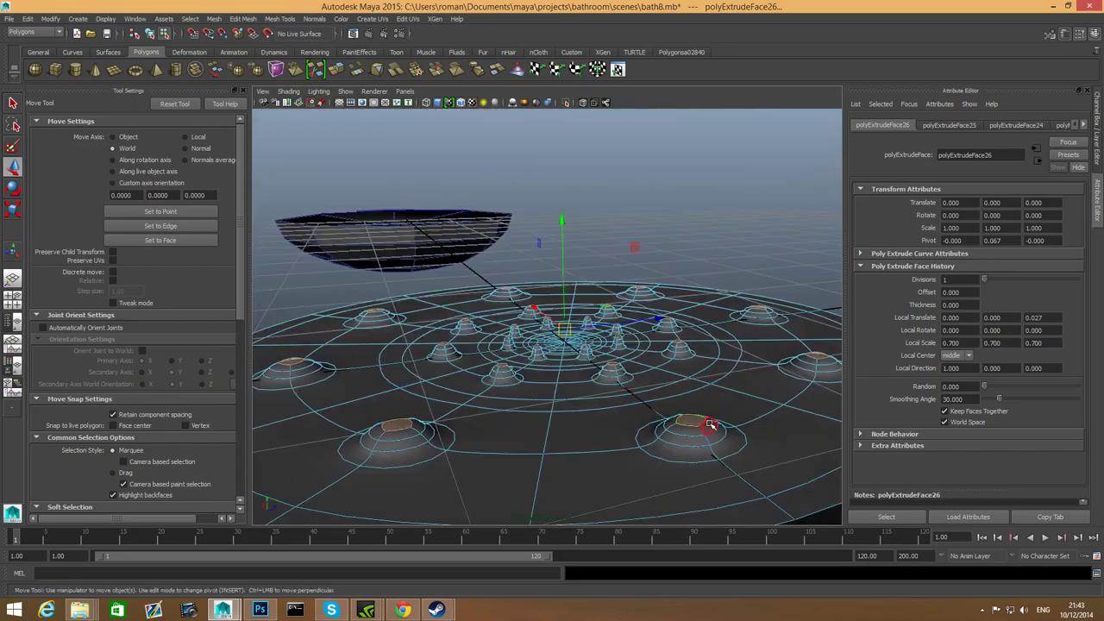
pyautogui.keyDown('alt'); pyautogui.moveTo(709, 425); pyautogui.dragTo(514, 273); pyautogui.keyUp('alt')
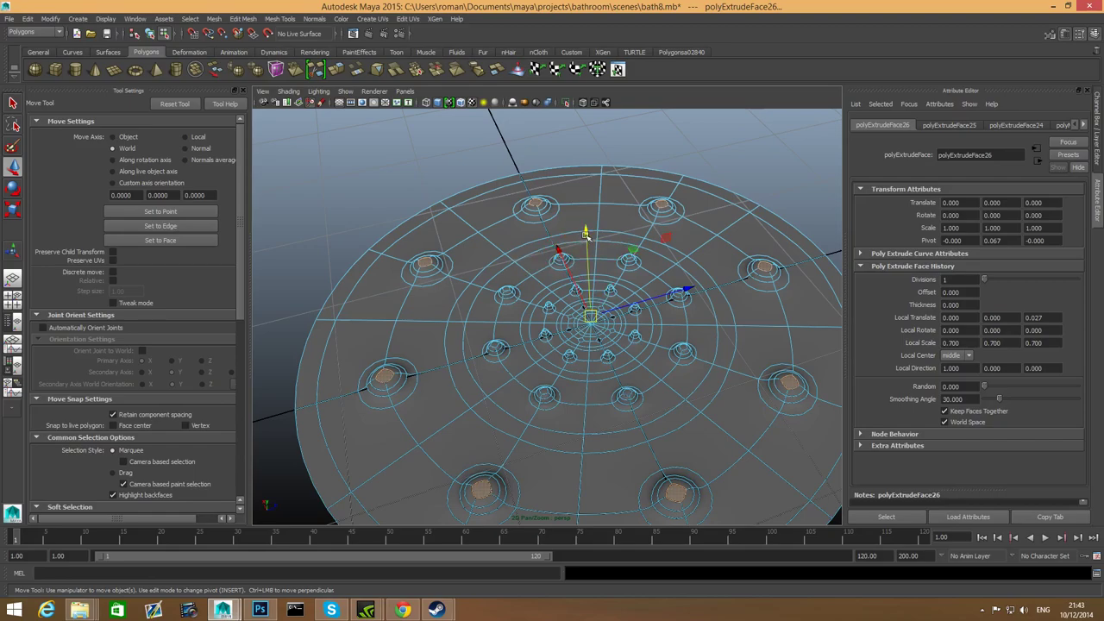
# - Lift the selected stud faces slightly higher, then return to object mode
pyautogui.moveTo(585, 233); pyautogui.dragTo(591, 261)
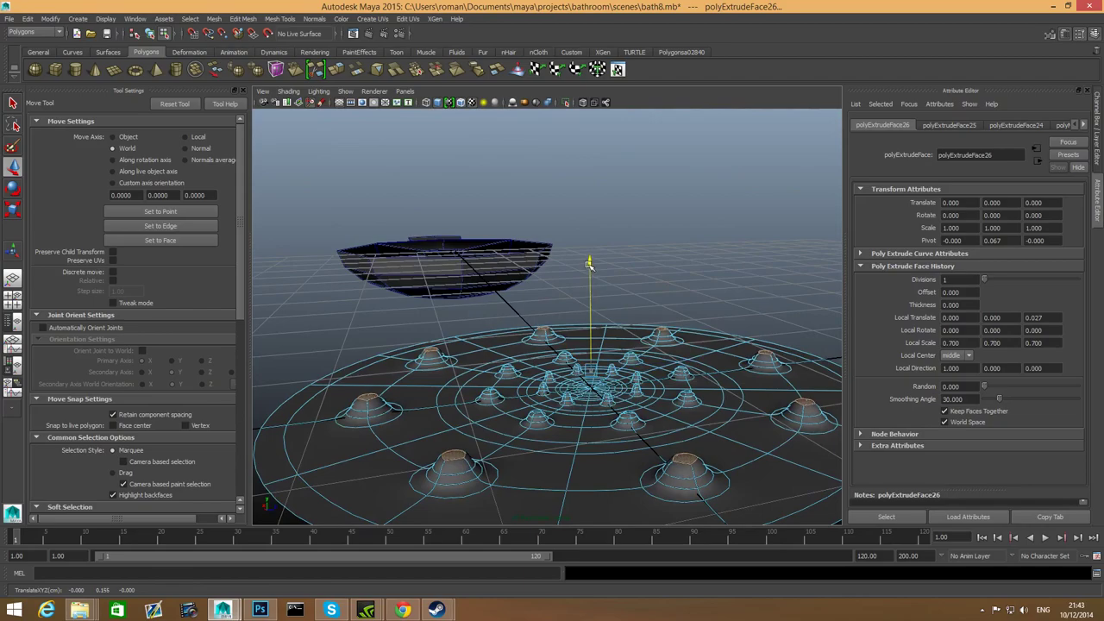
pyautogui.moveTo(588, 268)
pyautogui.keyDown('alt'); pyautogui.mouseDown()
pyautogui.moveTo(593, 439)
pyautogui.moveTo(514, 403)
pyautogui.mouseUp(); pyautogui.keyUp('alt')
pyautogui.press('F8')
pyautogui.scroll(-3, 580, 413)
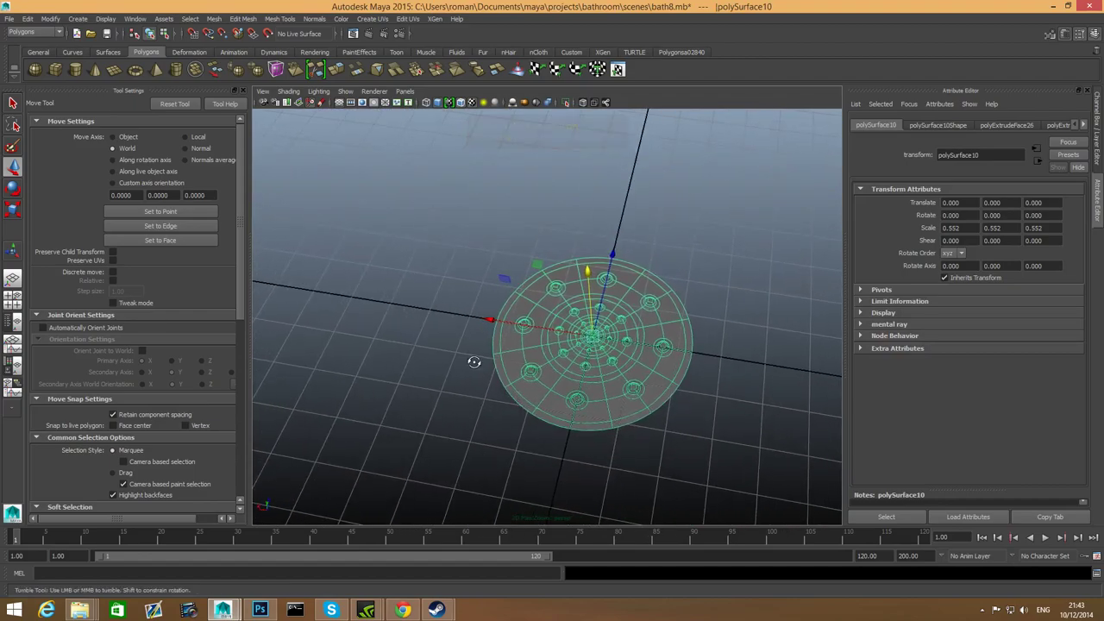
# - Slide the dark bowl onto the drain plate so the plate sits level with its rim
pyautogui.keyDown('alt'); pyautogui.moveTo(475, 362); pyautogui.dragTo(355, 362); pyautogui.keyUp('alt')
pyautogui.click(355, 362)
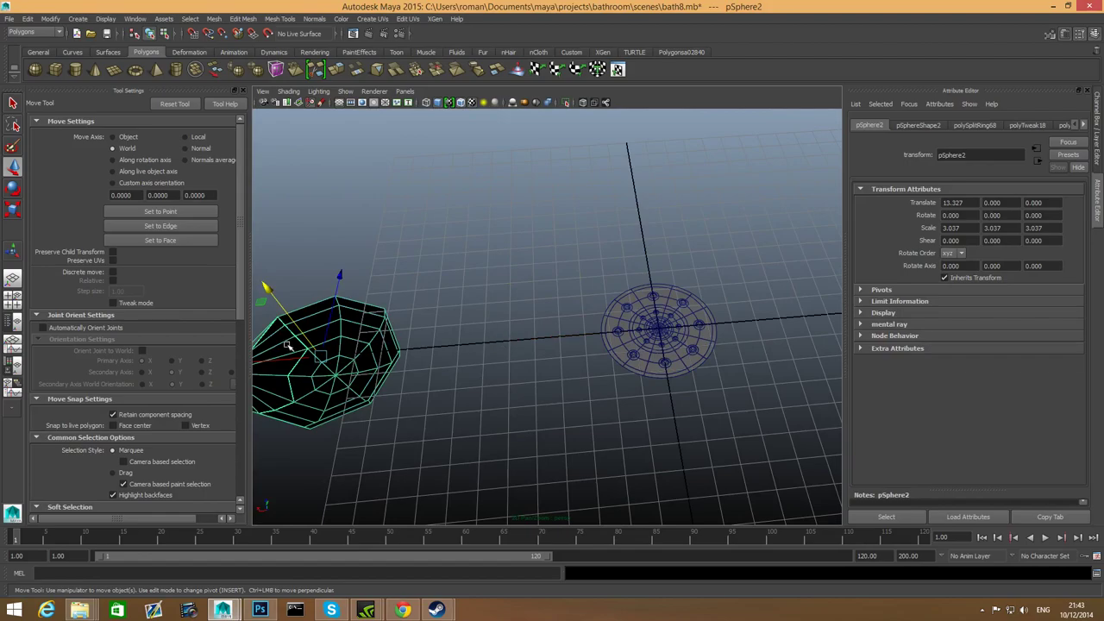
pyautogui.moveTo(263, 361); pyautogui.dragTo(606, 355)
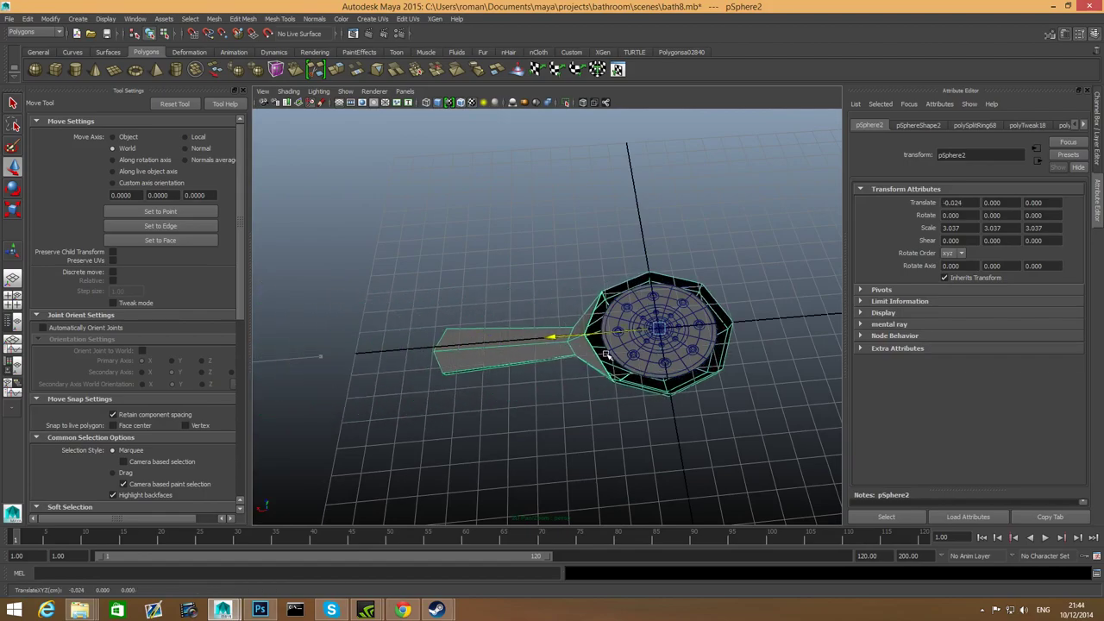
pyautogui.scroll(2, 617, 361)
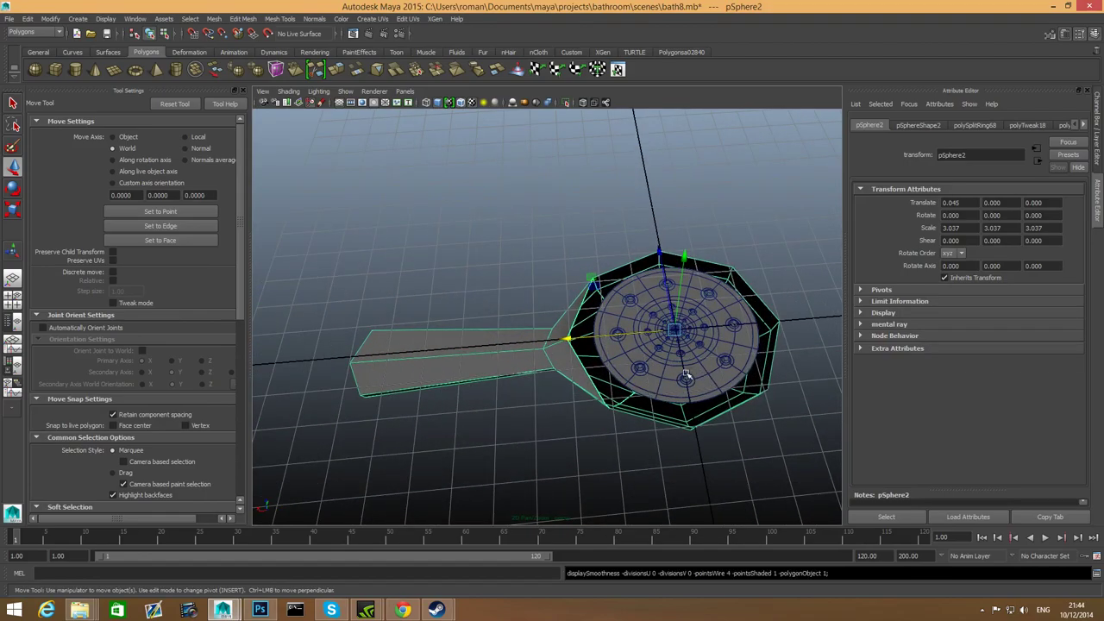
pyautogui.click(684, 377)
# - Select the outer octagonal basin mesh and switch it to edge editing
pyautogui.moveTo(684, 376)
pyautogui.keyDown('alt'); pyautogui.mouseDown()
pyautogui.moveTo(659, 293)
pyautogui.moveTo(730, 359)
pyautogui.moveTo(670, 383)
pyautogui.mouseUp(); pyautogui.keyUp('alt')
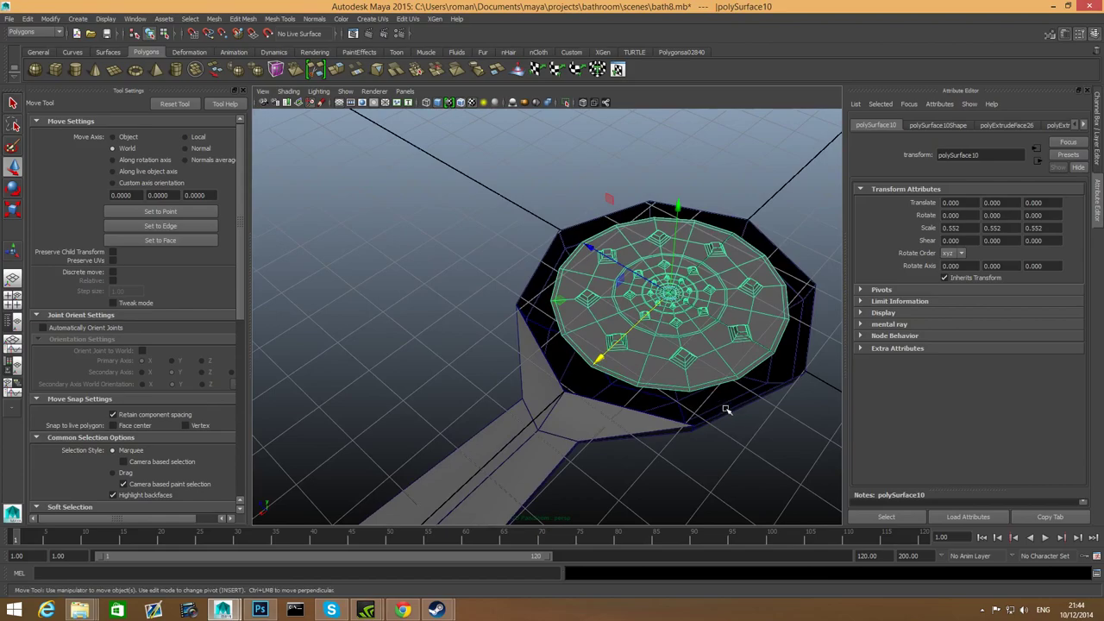
pyautogui.keyDown('alt'); pyautogui.moveTo(643, 369); pyautogui.dragTo(488, 384); pyautogui.keyUp('alt')
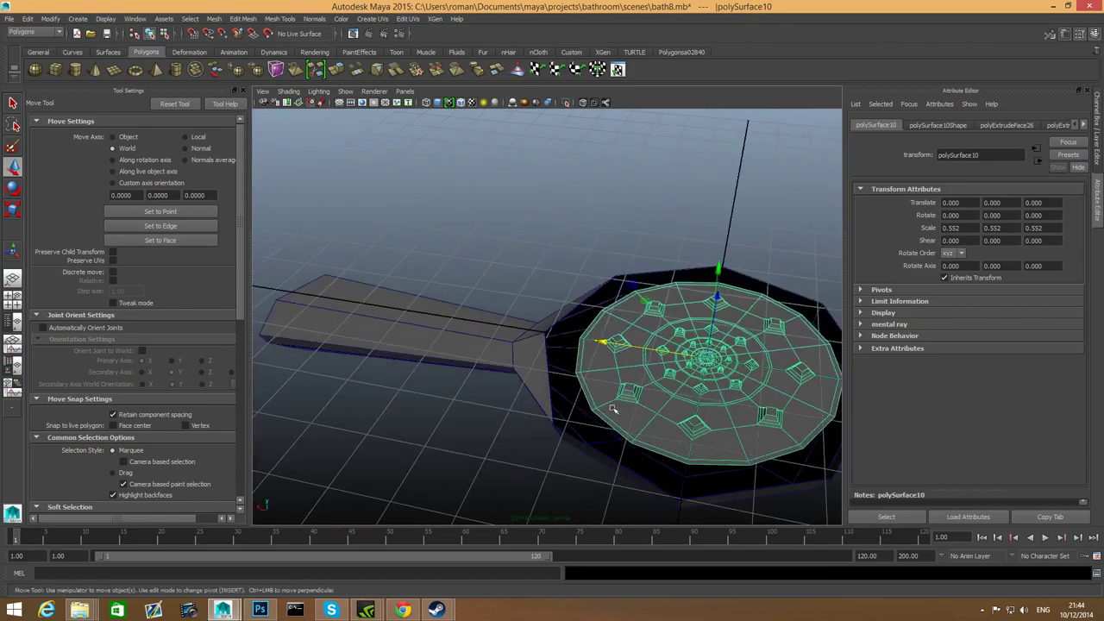
pyautogui.click(660, 351)
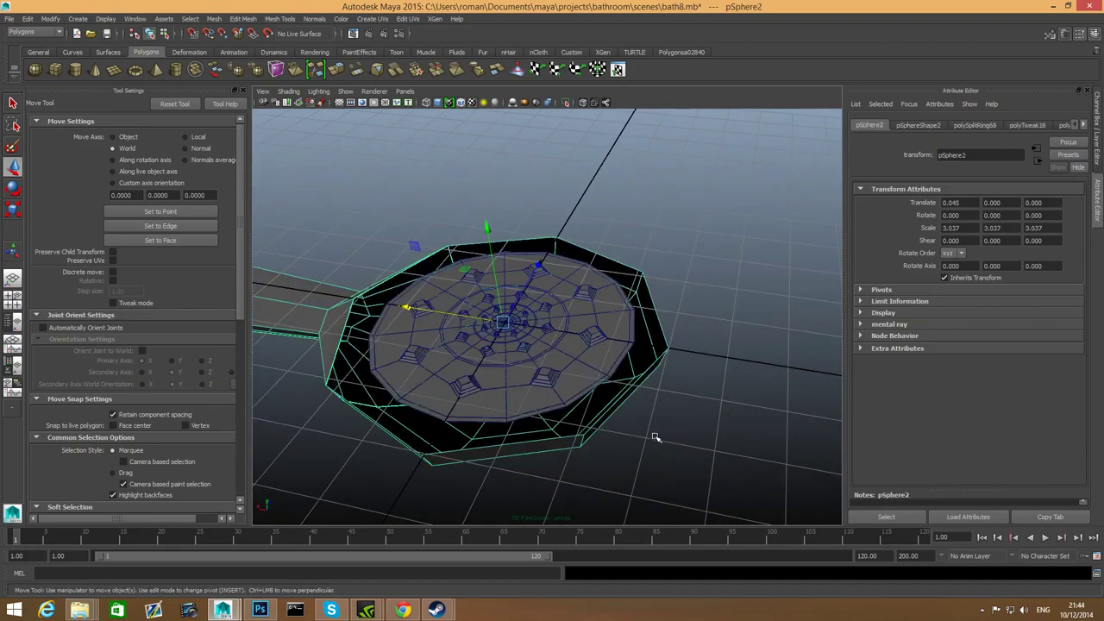
pyautogui.click(561, 373)
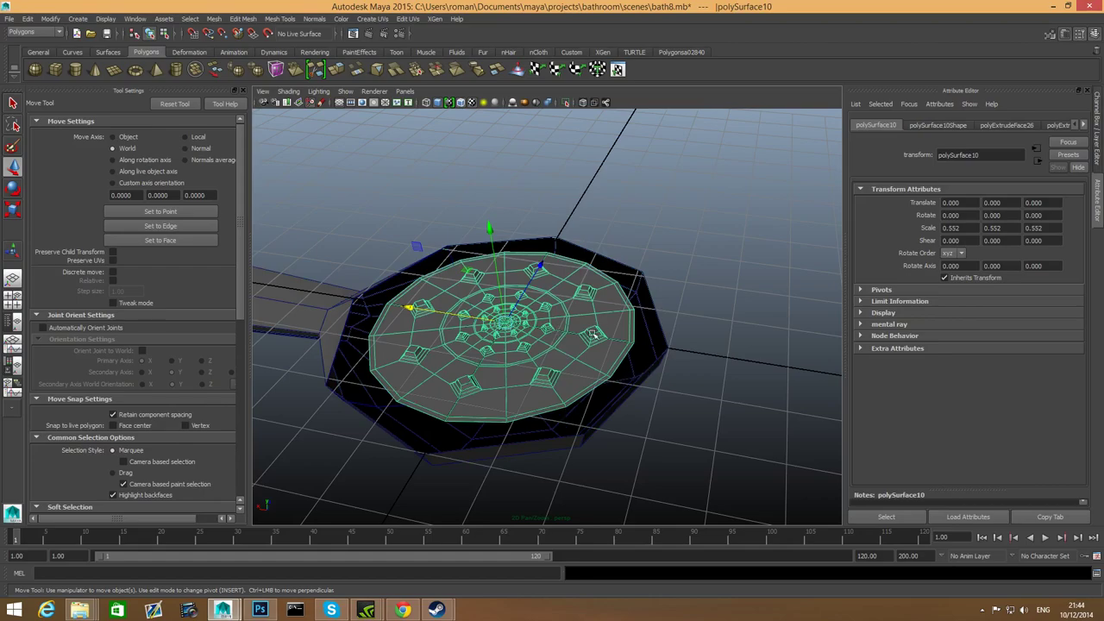
pyautogui.click(650, 348)
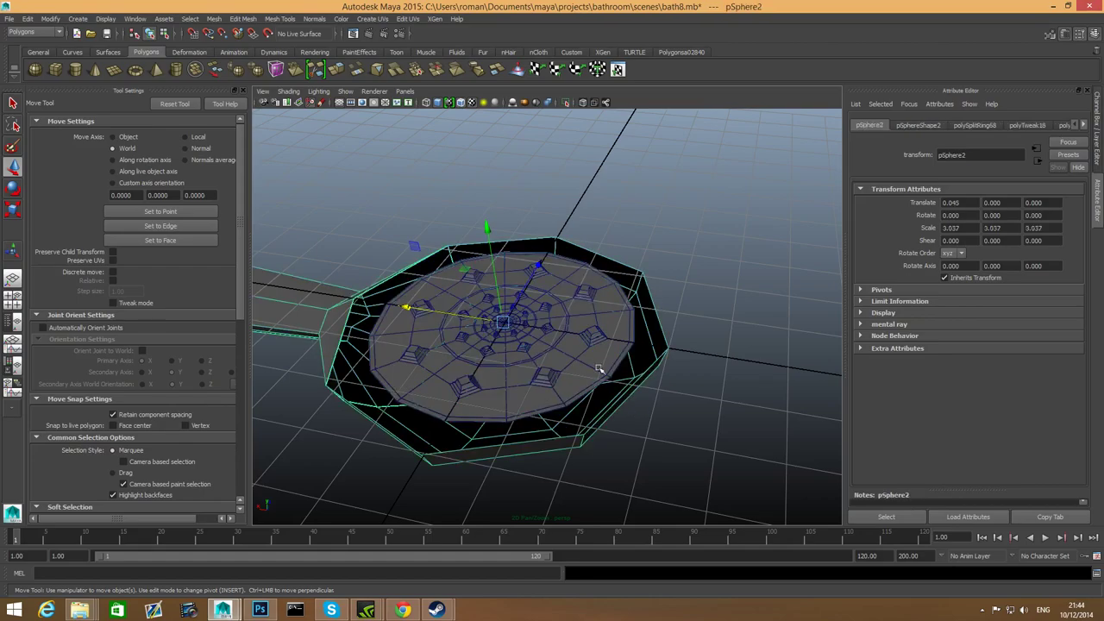
pyautogui.click(552, 359)
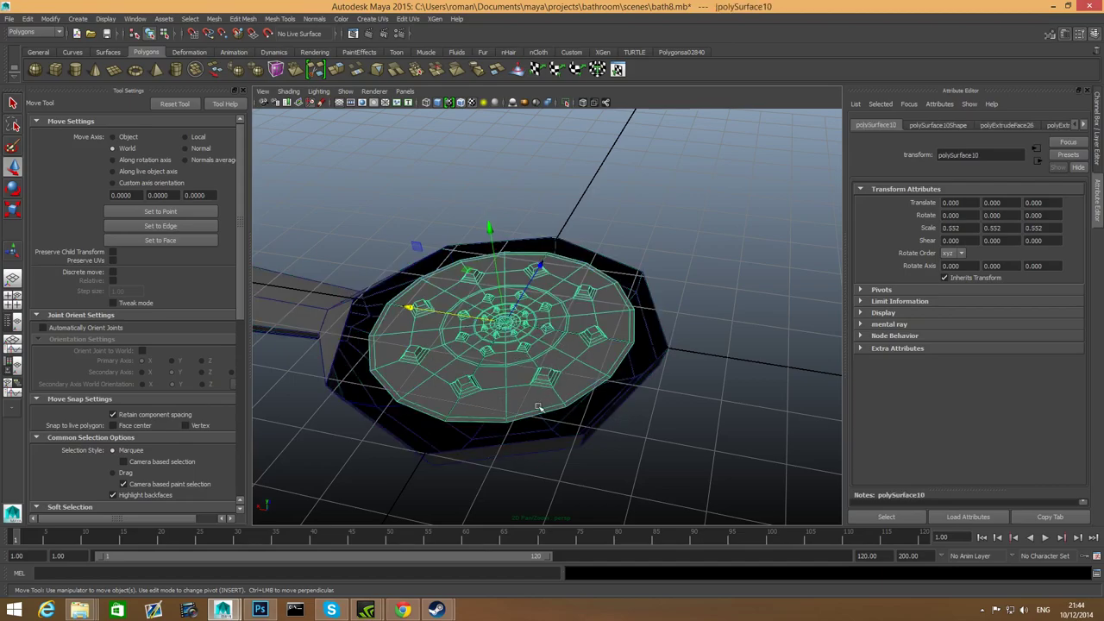
pyautogui.click(528, 447)
pyautogui.moveTo(500, 417)
pyautogui.keyDown('alt'); pyautogui.mouseDown()
pyautogui.moveTo(475, 363)
pyautogui.moveTo(523, 385)
pyautogui.mouseUp(); pyautogui.keyUp('alt')
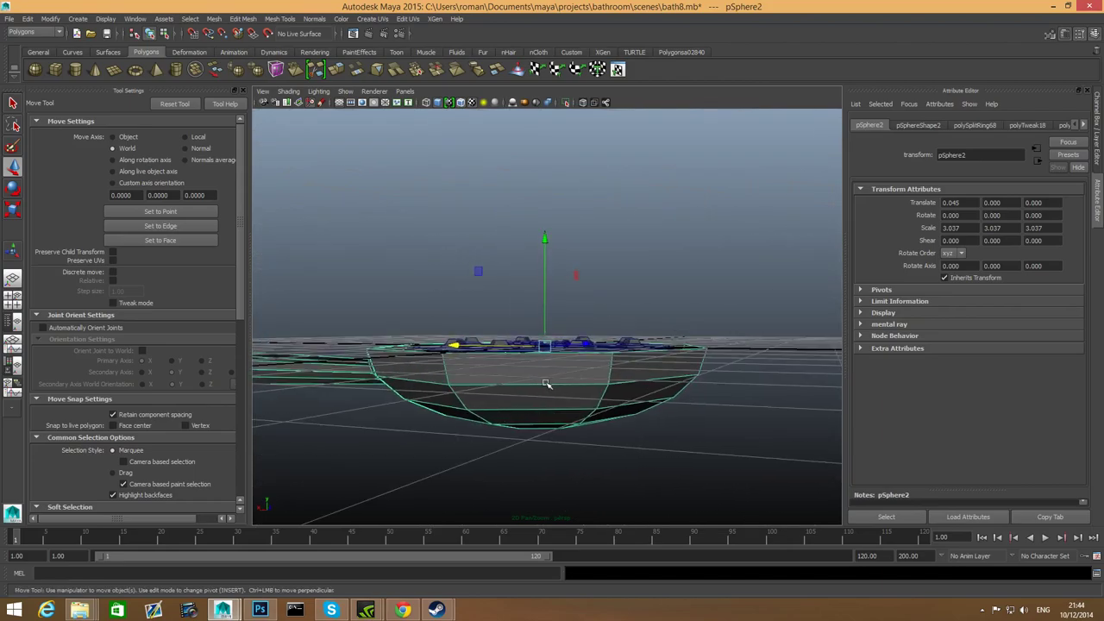
pyautogui.moveTo(545, 383); pyautogui.dragTo(553, 327, button='right')
# - Split the edge ring through a top basin edge with To Edge Ring and Split
pyautogui.keyDown('alt'); pyautogui.moveTo(553, 327); pyautogui.dragTo(565, 329); pyautogui.keyUp('alt')
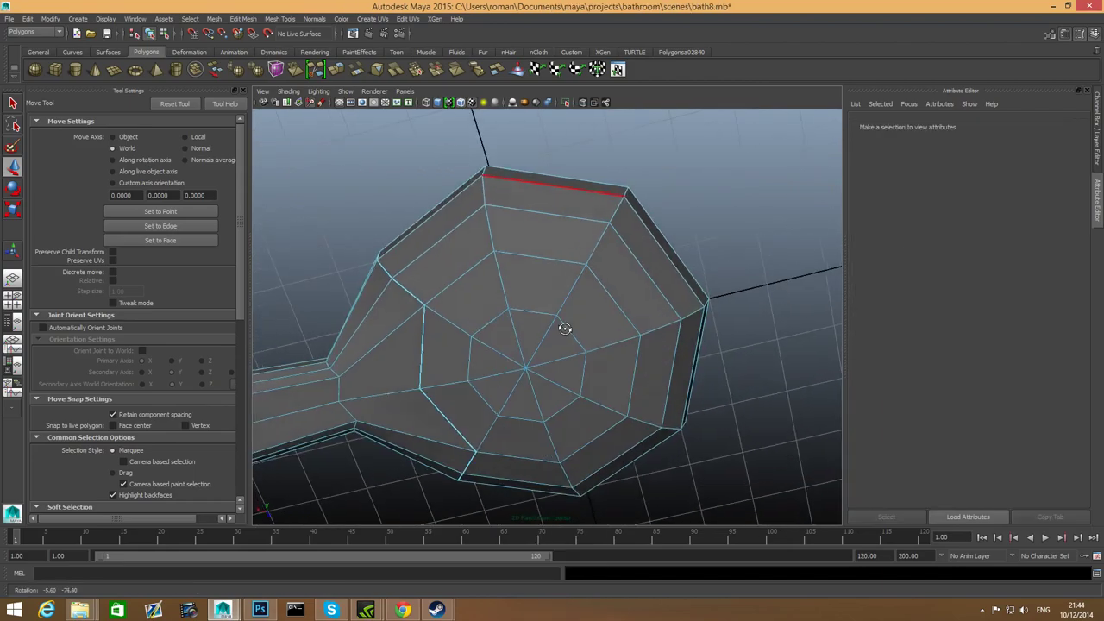
pyautogui.click(556, 213)
pyautogui.keyDown('shift'); pyautogui.rightClick(554, 212); pyautogui.keyUp('shift')
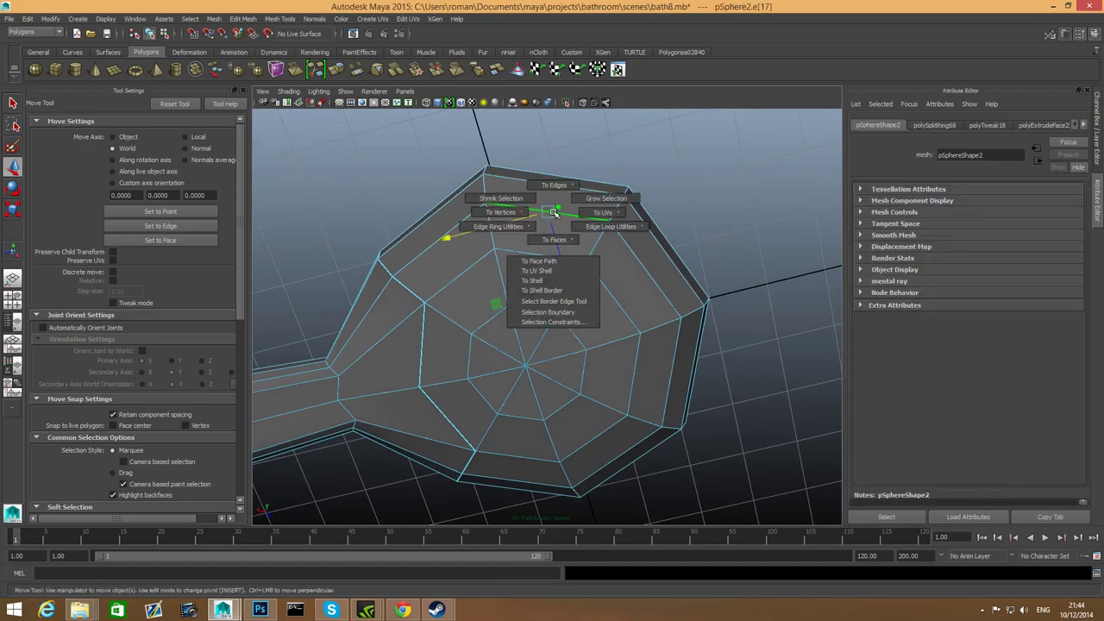
pyautogui.keyDown('shift'); pyautogui.moveTo(554, 213); pyautogui.dragTo(539, 246, button='right'); pyautogui.keyUp('shift')
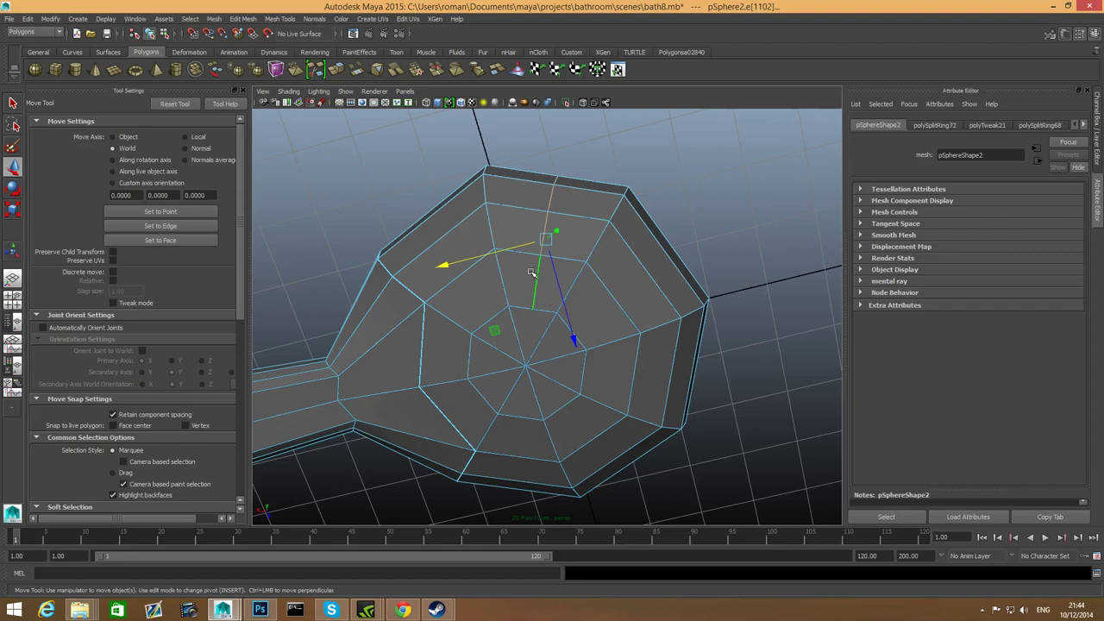
pyautogui.keyDown('alt'); pyautogui.moveTo(531, 274); pyautogui.dragTo(526, 336); pyautogui.keyUp('alt')
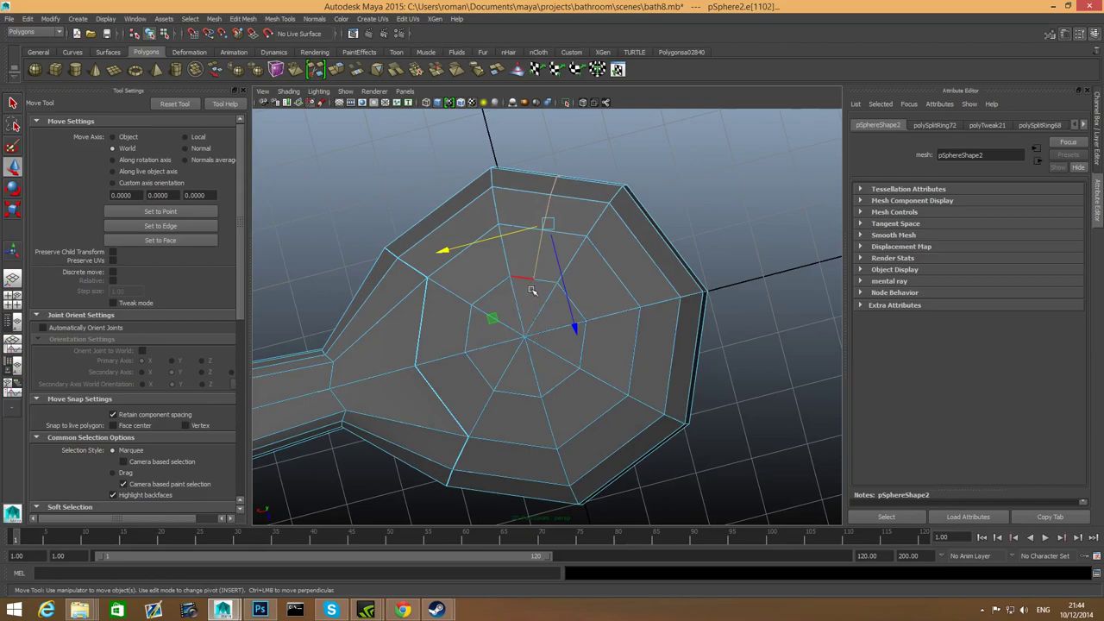
# - Repeat the split with G on several more basin edges to add extra edge loops
pyautogui.click(614, 274)
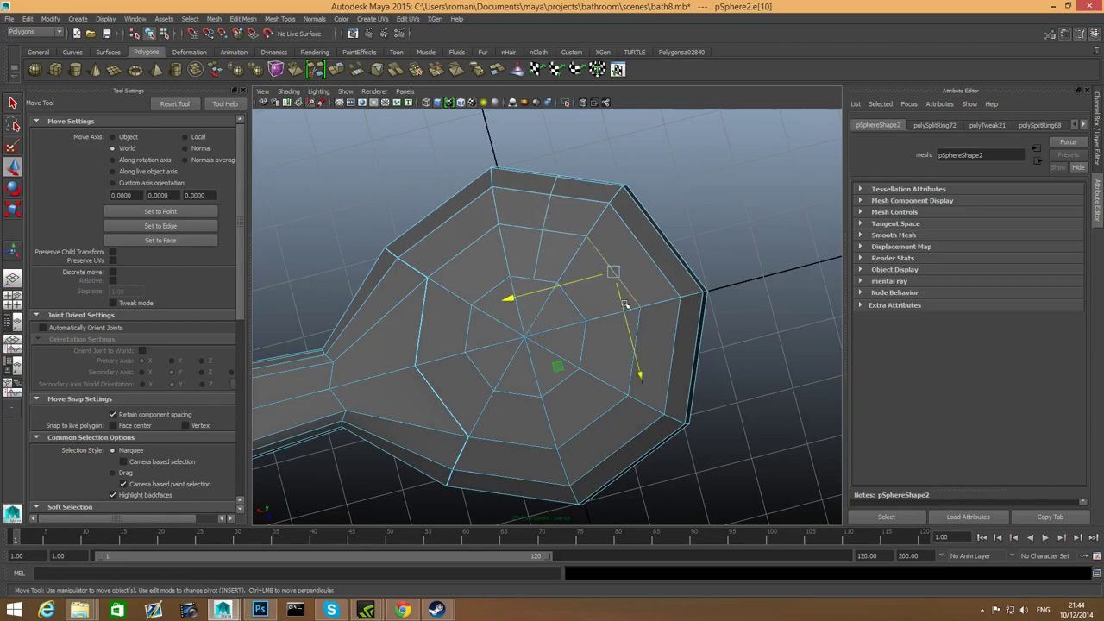
pyautogui.press('g')
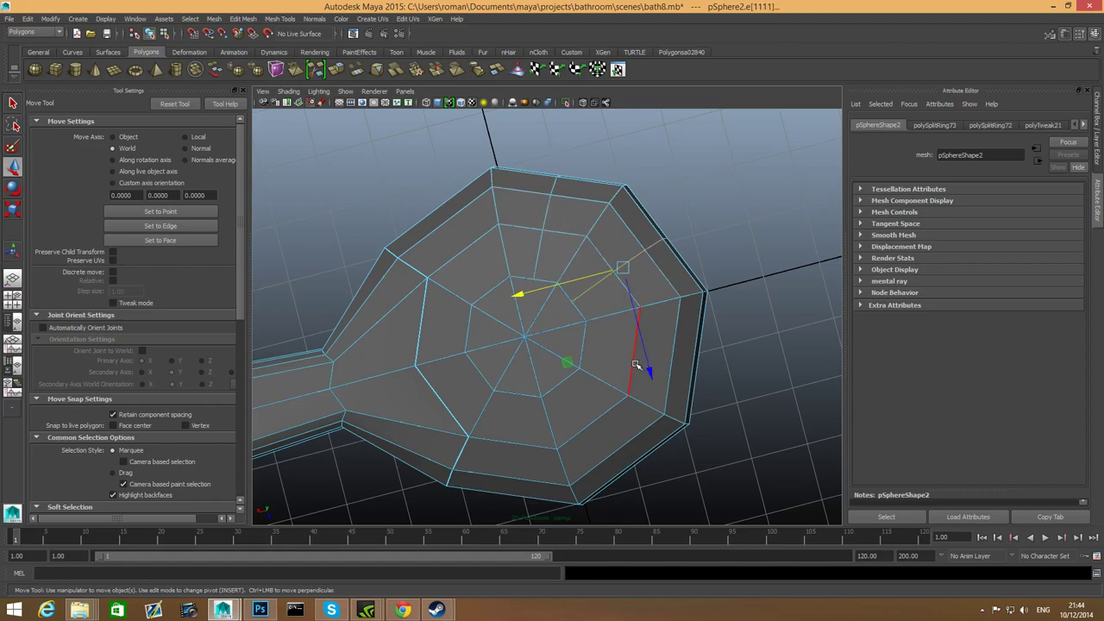
pyautogui.press('g')
pyautogui.press('g')
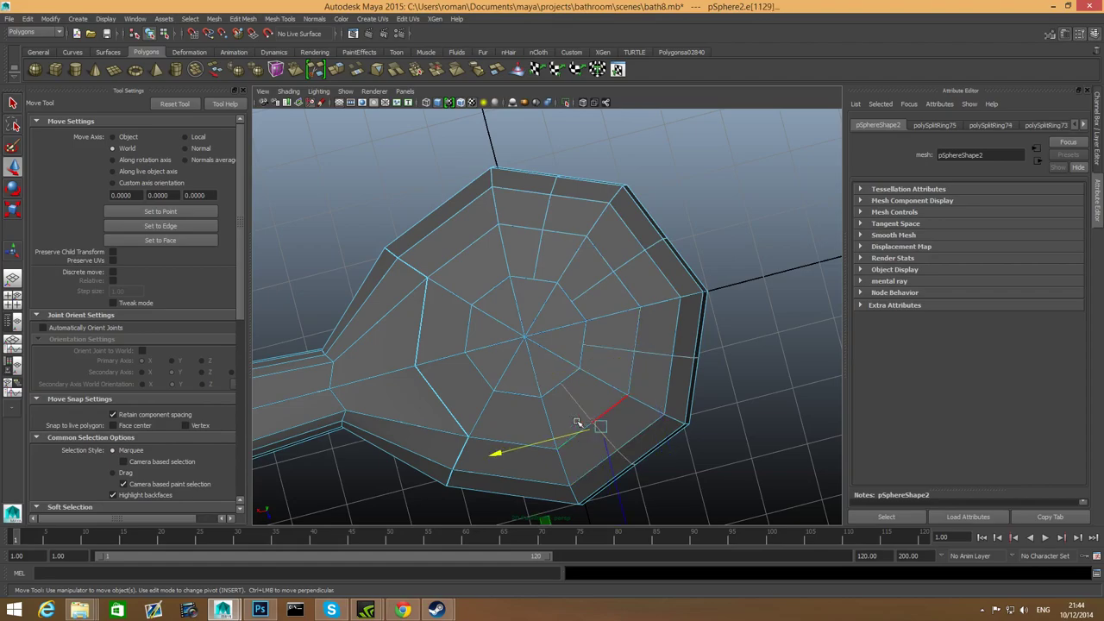
pyautogui.press('g')
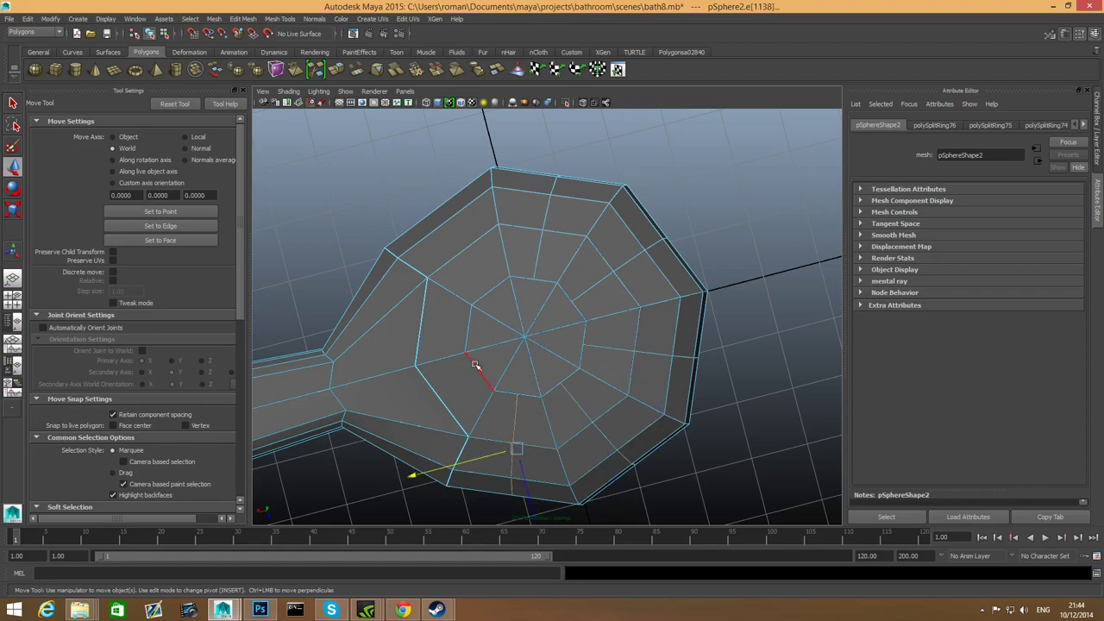
pyautogui.click(435, 392)
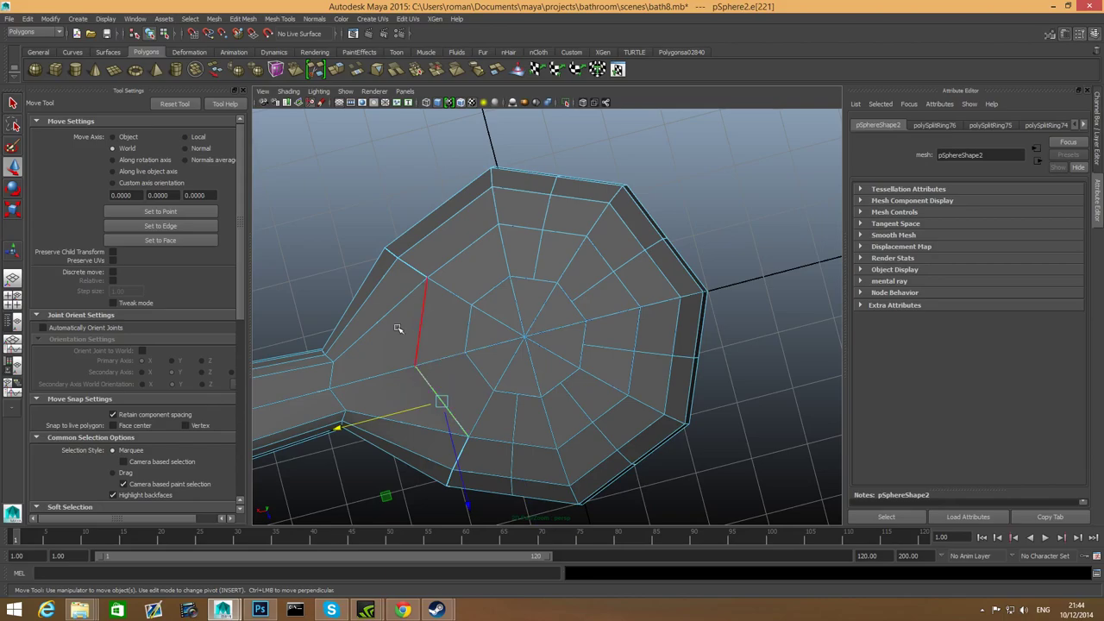
pyautogui.press('g')
pyautogui.scroll(-3, 399, 422)
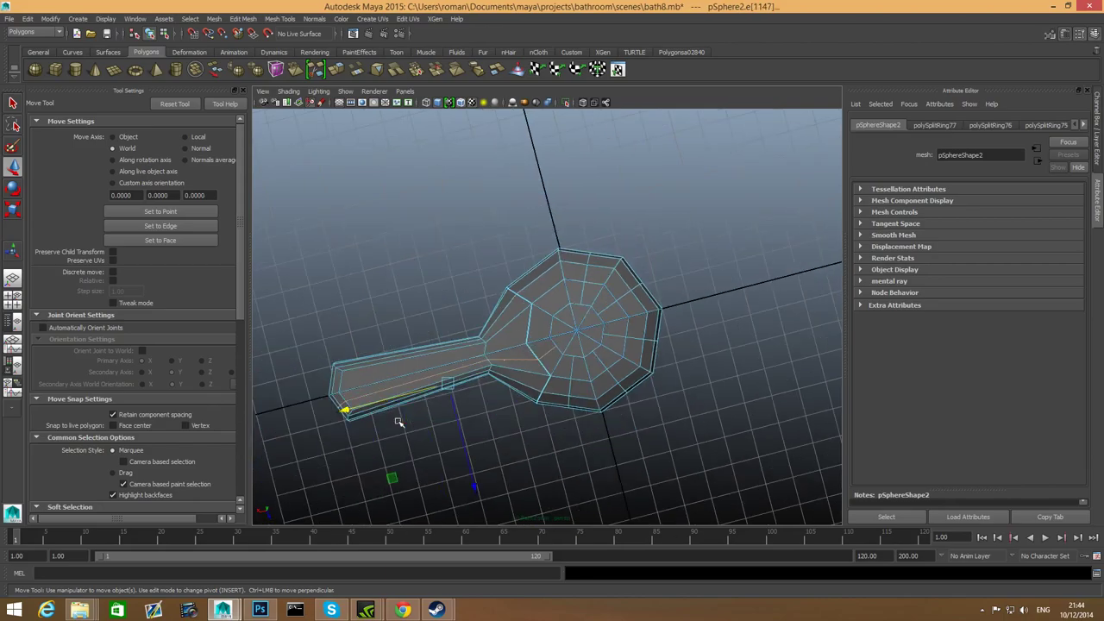
pyautogui.scroll(2, 503, 421)
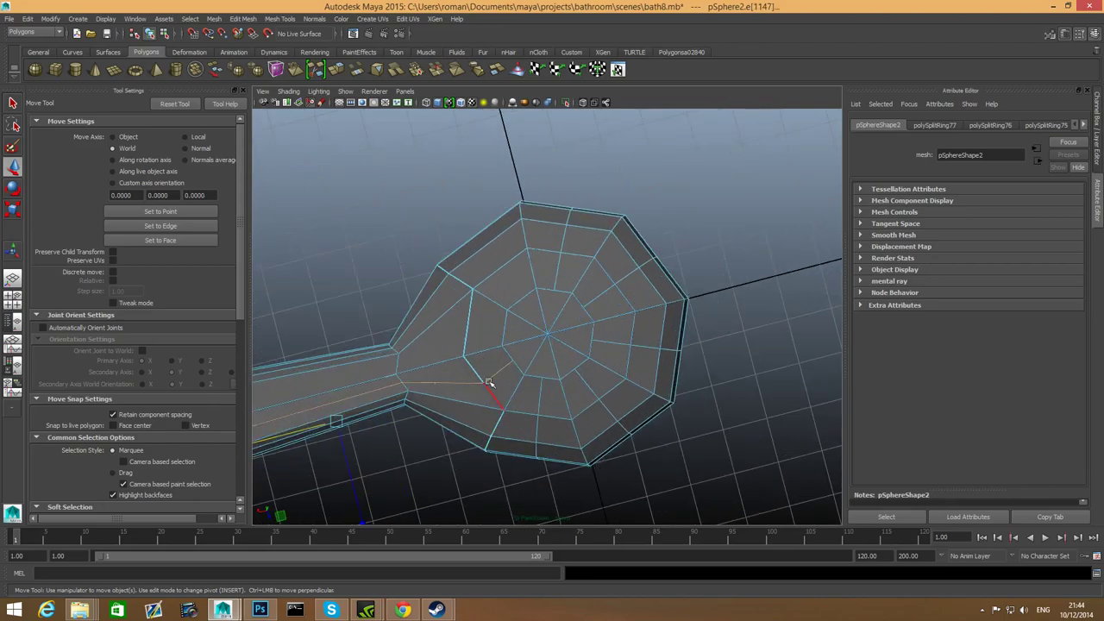
pyautogui.click(468, 337)
pyautogui.press('g')
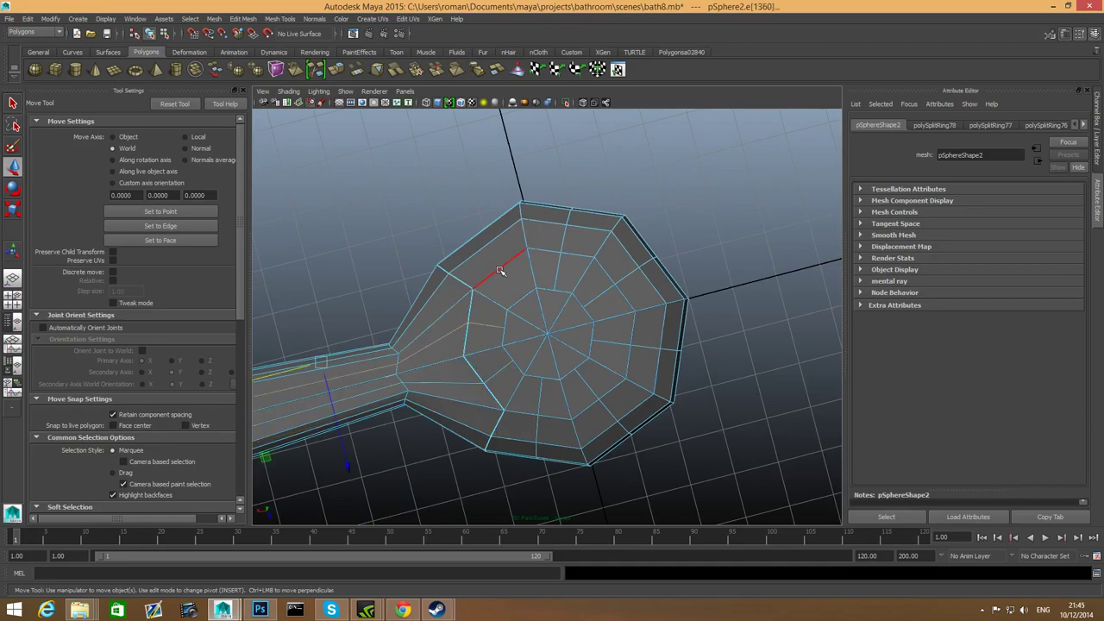
pyautogui.click(500, 270)
pyautogui.press('g')
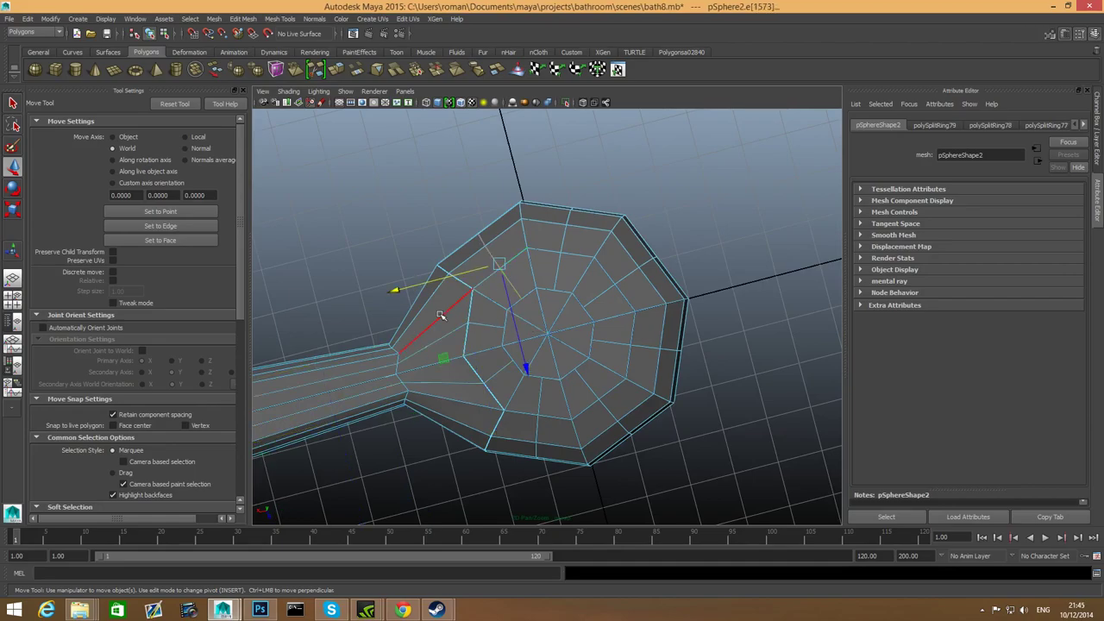
# - Select edges where the handle meets the basin and inspect the plate from below and above
pyautogui.moveTo(527, 321)
pyautogui.keyDown('alt'); pyautogui.mouseDown()
pyautogui.moveTo(510, 326)
pyautogui.moveTo(530, 381)
pyautogui.moveTo(552, 372)
pyautogui.moveTo(528, 367)
pyautogui.mouseUp(); pyautogui.keyUp('alt')
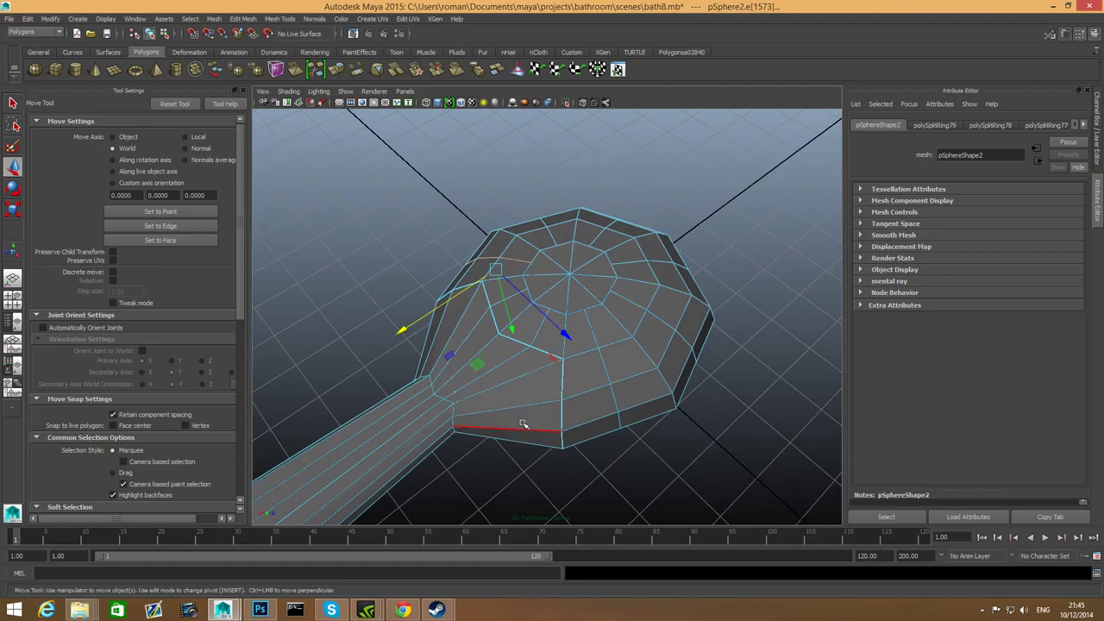
pyautogui.moveTo(518, 428)
pyautogui.keyDown('alt'); pyautogui.mouseDown()
pyautogui.moveTo(523, 448)
pyautogui.moveTo(535, 441)
pyautogui.mouseUp(); pyautogui.keyUp('alt')
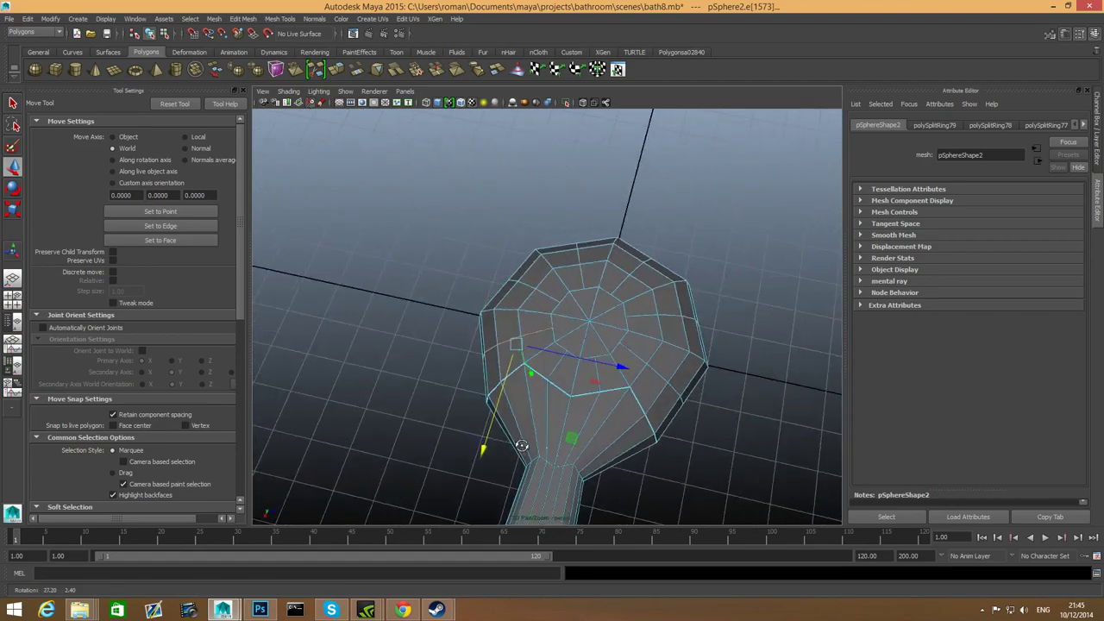
pyautogui.keyDown('alt'); pyautogui.moveTo(535, 441); pyautogui.dragTo(567, 296, button='middle'); pyautogui.keyUp('alt')
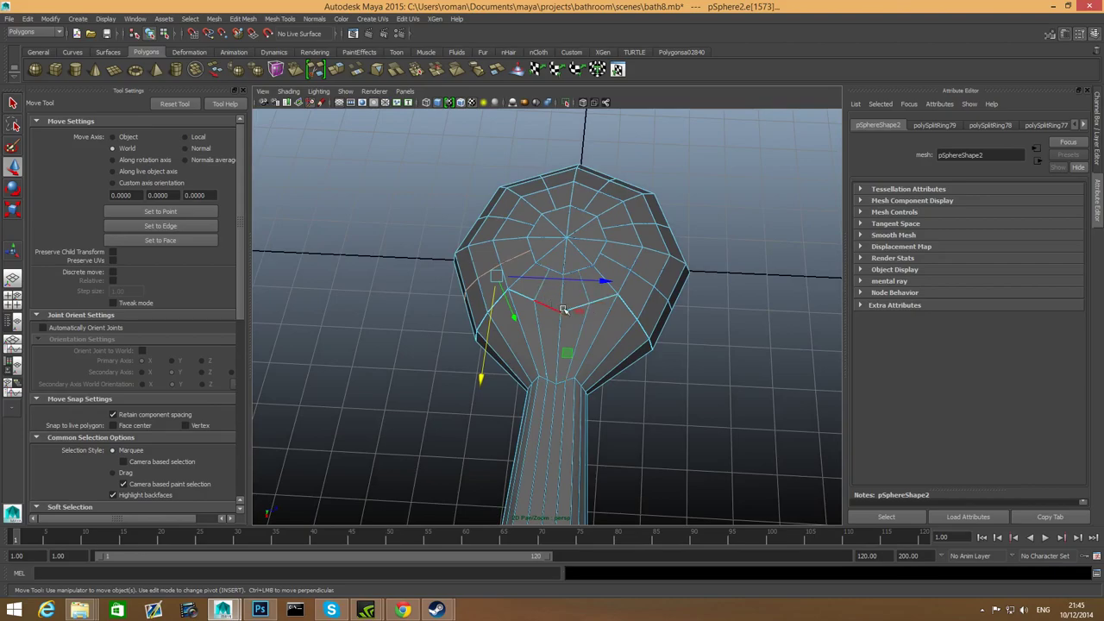
pyautogui.scroll(-2, 577, 318)
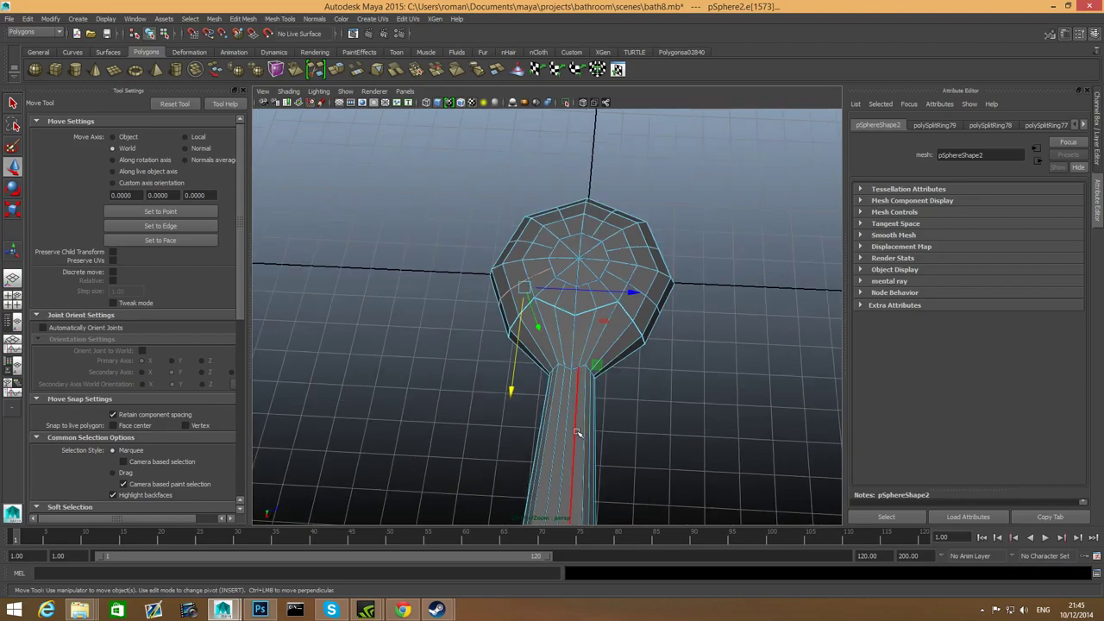
pyautogui.keyDown('alt'); pyautogui.moveTo(576, 433); pyautogui.dragTo(567, 439); pyautogui.keyUp('alt')
pyautogui.moveTo(586, 394)
pyautogui.keyDown('alt'); pyautogui.mouseDown(button='right')
pyautogui.moveTo(635, 392)
pyautogui.moveTo(629, 414)
pyautogui.mouseUp(button='right'); pyautogui.keyUp('alt')
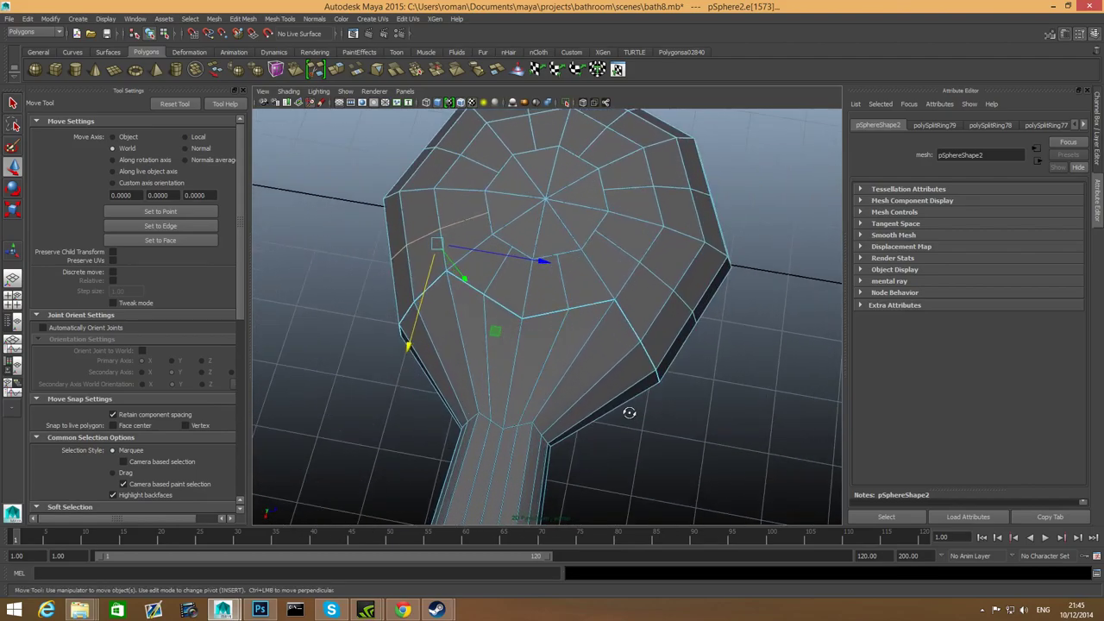
pyautogui.scroll(2, 557, 376)
pyautogui.click(561, 377)
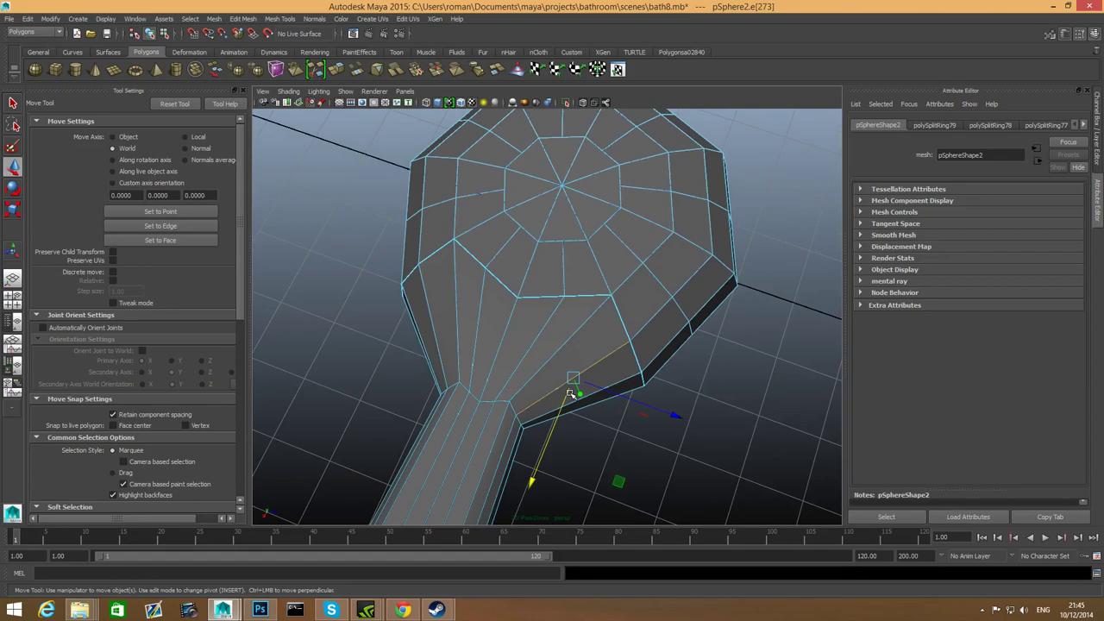
pyautogui.click(569, 393)
pyautogui.moveTo(571, 394)
pyautogui.keyDown('alt'); pyautogui.mouseDown()
pyautogui.moveTo(552, 222)
pyautogui.moveTo(498, 216)
pyautogui.moveTo(571, 189)
pyautogui.mouseUp(); pyautogui.keyUp('alt')
pyautogui.moveTo(557, 240)
pyautogui.keyDown('alt'); pyautogui.mouseDown()
pyautogui.moveTo(554, 224)
pyautogui.moveTo(564, 310)
pyautogui.mouseUp(); pyautogui.keyUp('alt')
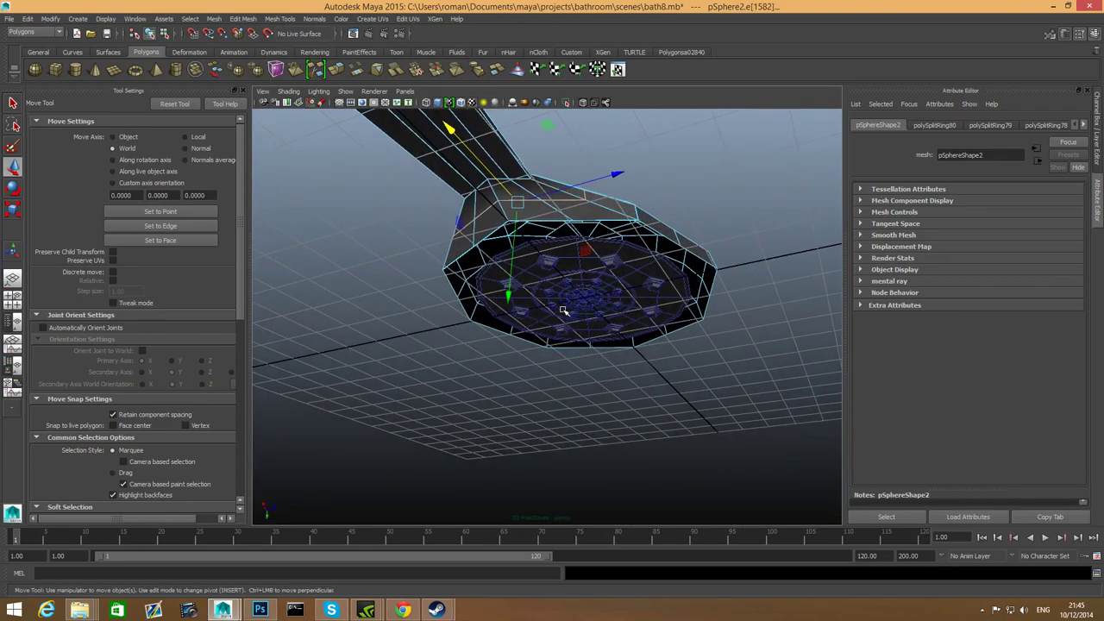
pyautogui.moveTo(560, 248)
pyautogui.keyDown('alt'); pyautogui.mouseDown()
pyautogui.moveTo(547, 328)
pyautogui.moveTo(587, 358)
pyautogui.moveTo(572, 374)
pyautogui.mouseUp(); pyautogui.keyUp('alt')
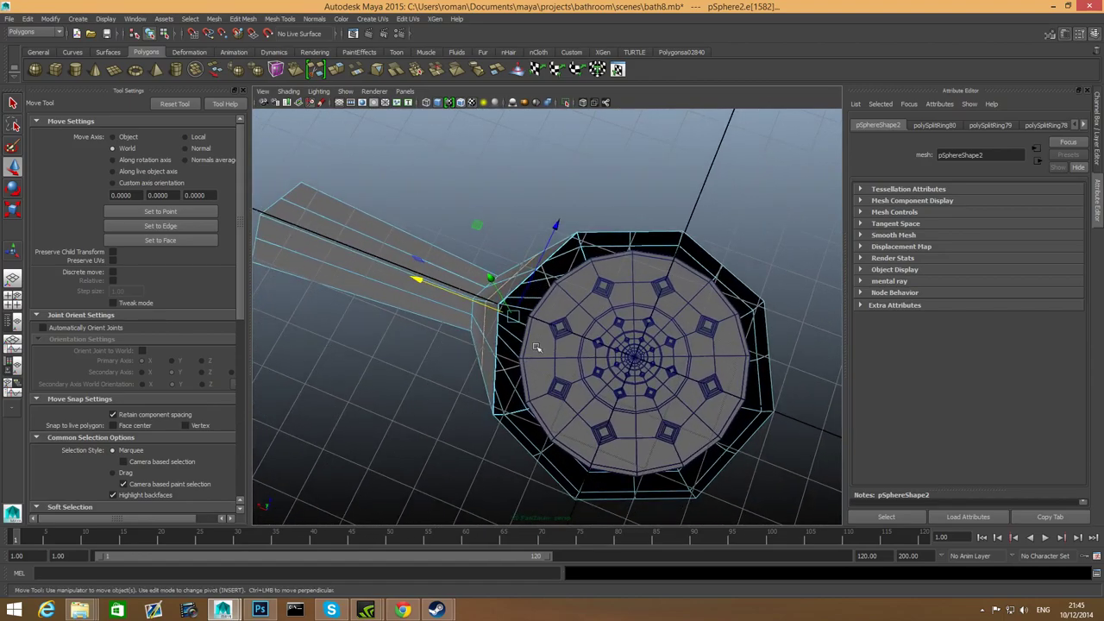
# - Return to object mode and scale up the inner studded disc
pyautogui.press('F8')
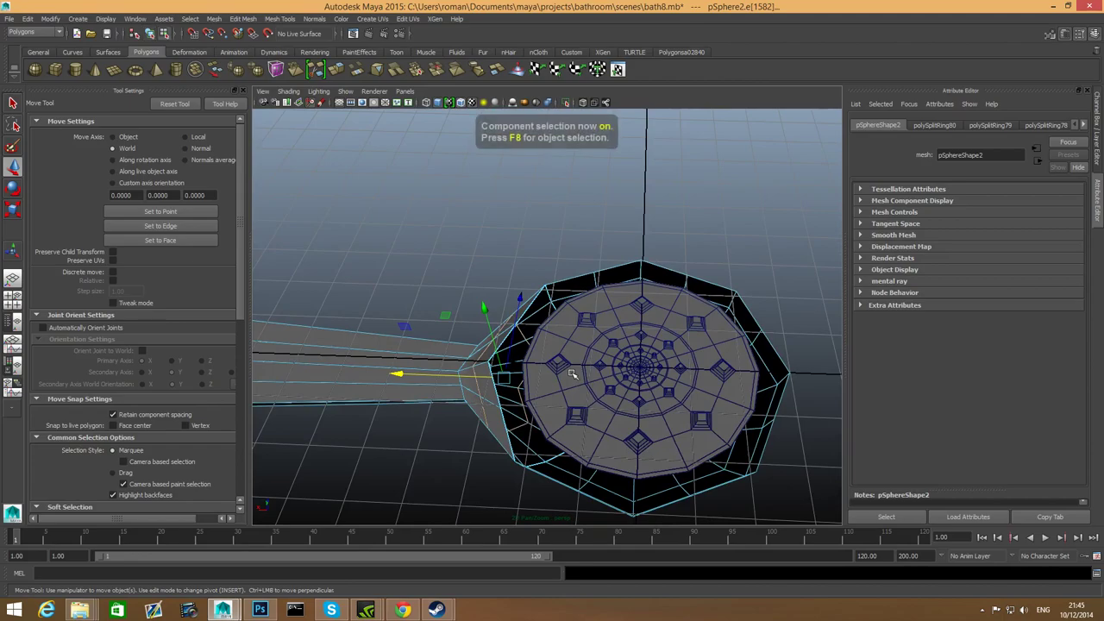
pyautogui.press('F8')
pyautogui.moveTo(497, 354)
pyautogui.keyDown('alt'); pyautogui.mouseDown()
pyautogui.moveTo(567, 308)
pyautogui.moveTo(535, 431)
pyautogui.moveTo(601, 393)
pyautogui.moveTo(676, 376)
pyautogui.moveTo(643, 392)
pyautogui.moveTo(648, 454)
pyautogui.mouseUp(); pyautogui.keyUp('alt')
pyautogui.click(614, 425)
pyautogui.press('r')
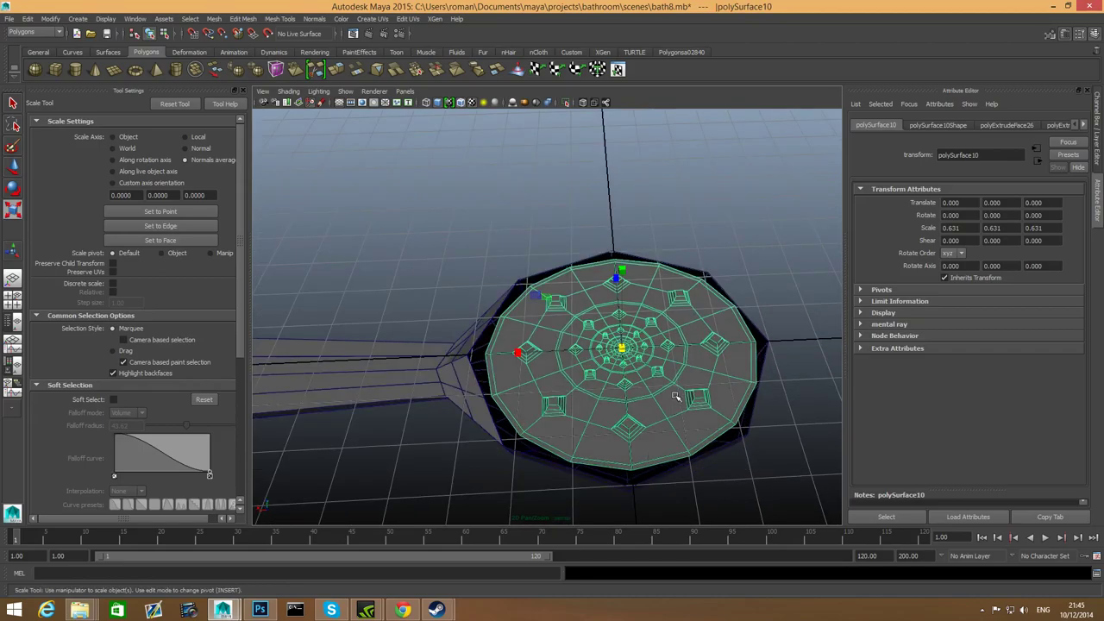
pyautogui.keyDown('alt'); pyautogui.moveTo(677, 396); pyautogui.dragTo(637, 415); pyautogui.keyUp('alt')
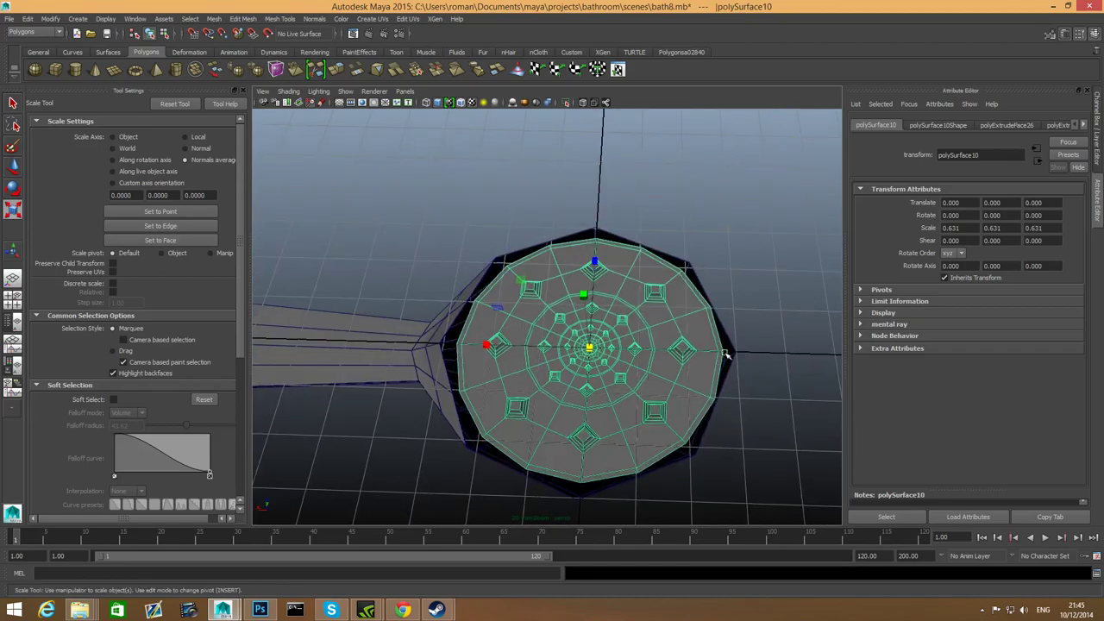
pyautogui.keyDown('alt'); pyautogui.moveTo(733, 354); pyautogui.dragTo(733, 373); pyautogui.keyUp('alt')
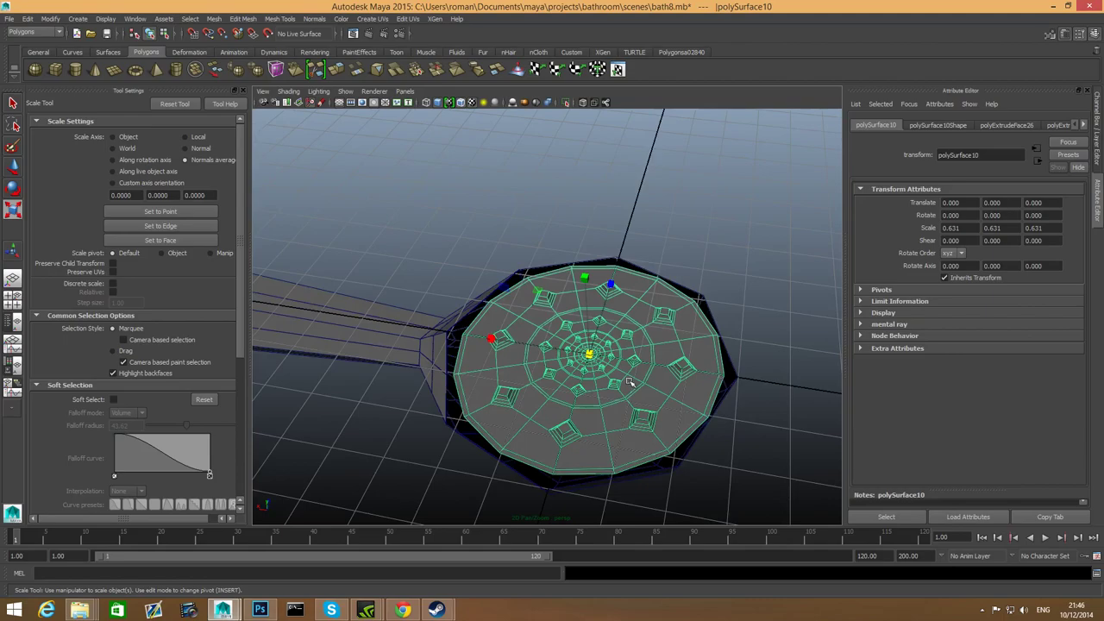
# - Select the basin dish pSphere2 and slide it along X to Translate X 0.007
pyautogui.click(732, 379)
pyautogui.keyDown('alt'); pyautogui.moveTo(733, 394); pyautogui.dragTo(723, 404); pyautogui.keyUp('alt')
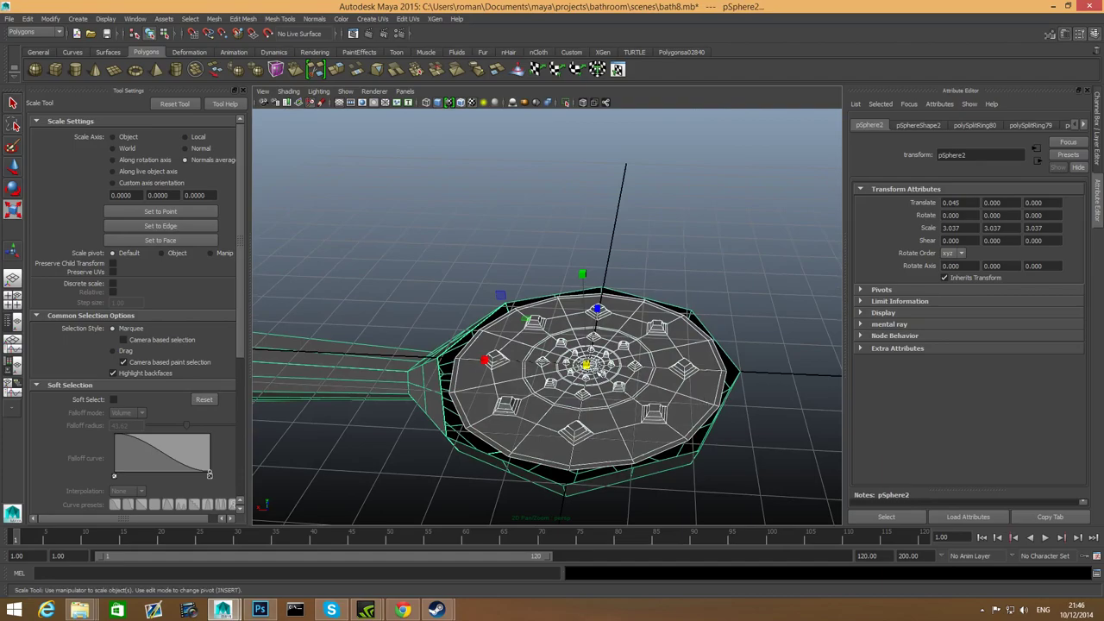
pyautogui.click(723, 404)
pyautogui.keyDown('alt'); pyautogui.moveTo(723, 404); pyautogui.dragTo(593, 363); pyautogui.keyUp('alt')
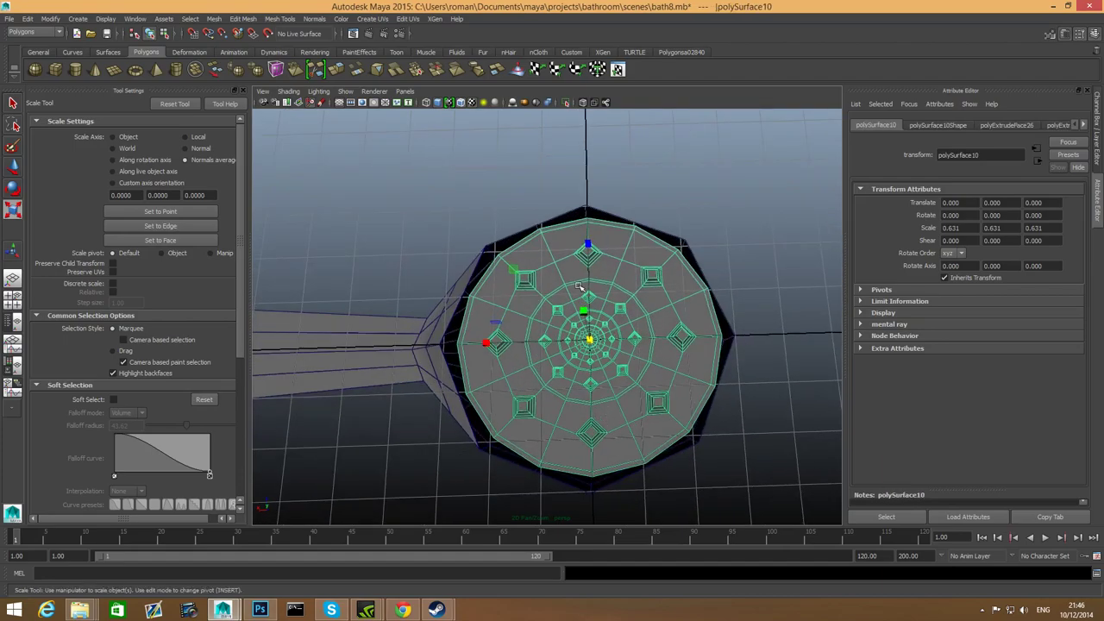
pyautogui.scroll(2, 583, 298)
pyautogui.scroll(2, 585, 293)
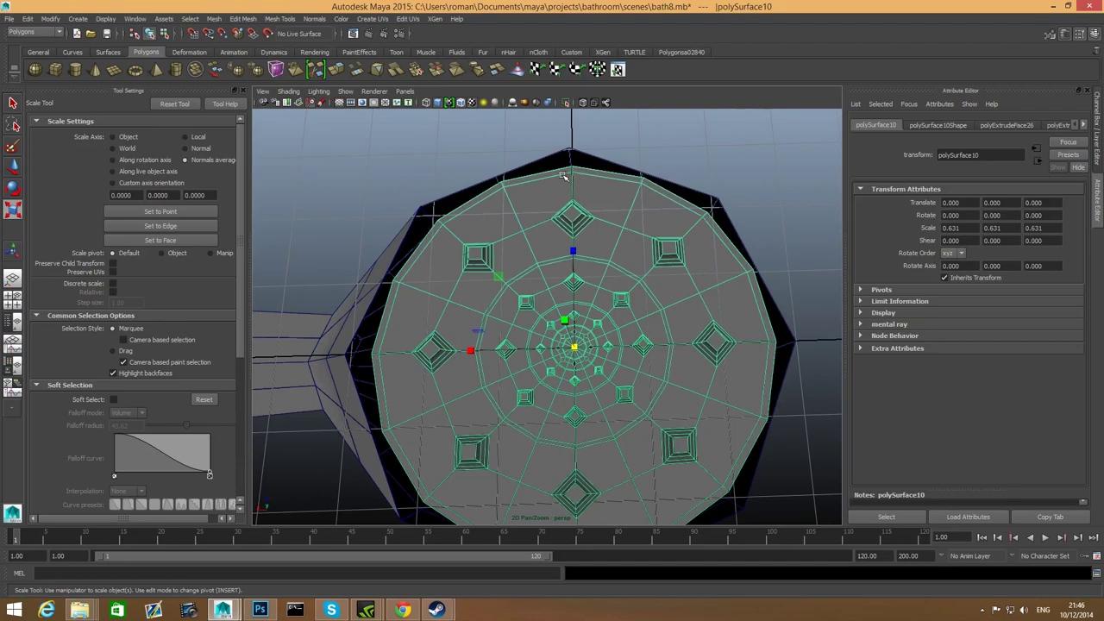
pyautogui.keyDown('alt'); pyautogui.moveTo(602, 224); pyautogui.dragTo(551, 186); pyautogui.keyUp('alt')
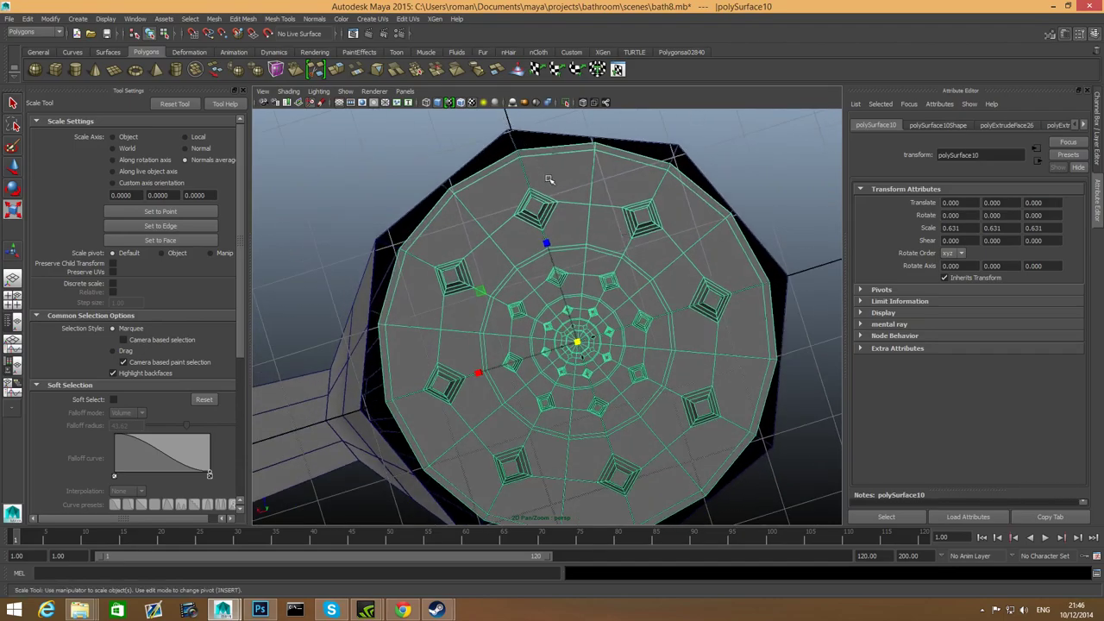
pyautogui.moveTo(550, 181)
pyautogui.keyDown('alt'); pyautogui.mouseDown()
pyautogui.moveTo(719, 120)
pyautogui.moveTo(648, 447)
pyautogui.mouseUp(); pyautogui.keyUp('alt')
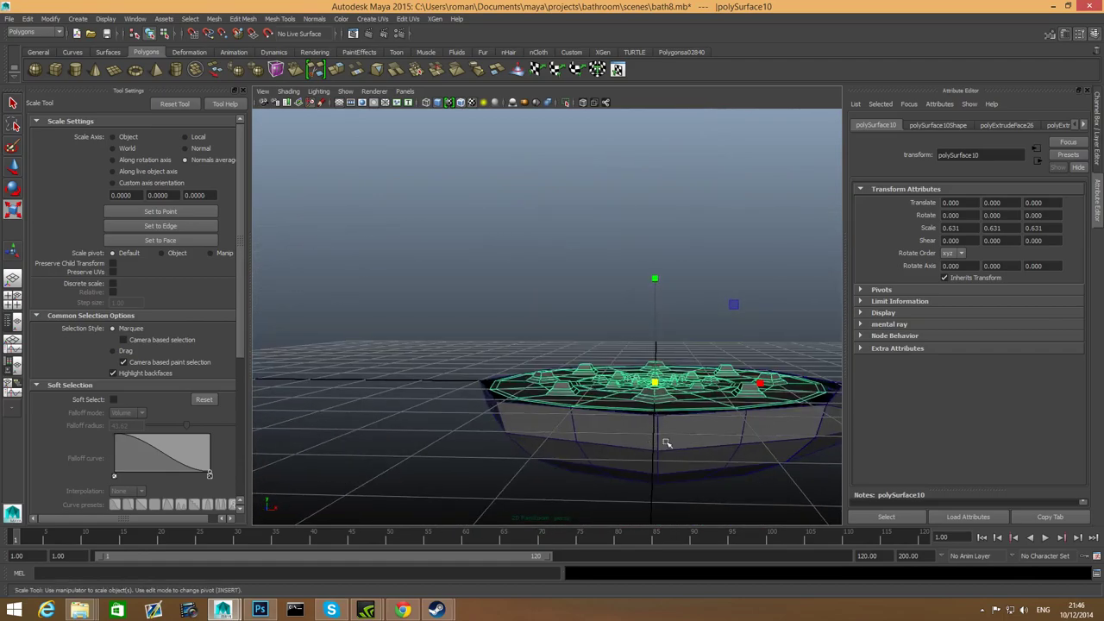
pyautogui.moveTo(667, 444)
pyautogui.keyDown('alt'); pyautogui.mouseDown()
pyautogui.moveTo(604, 461)
pyautogui.moveTo(618, 461)
pyautogui.mouseUp(); pyautogui.keyUp('alt')
pyautogui.click(626, 450)
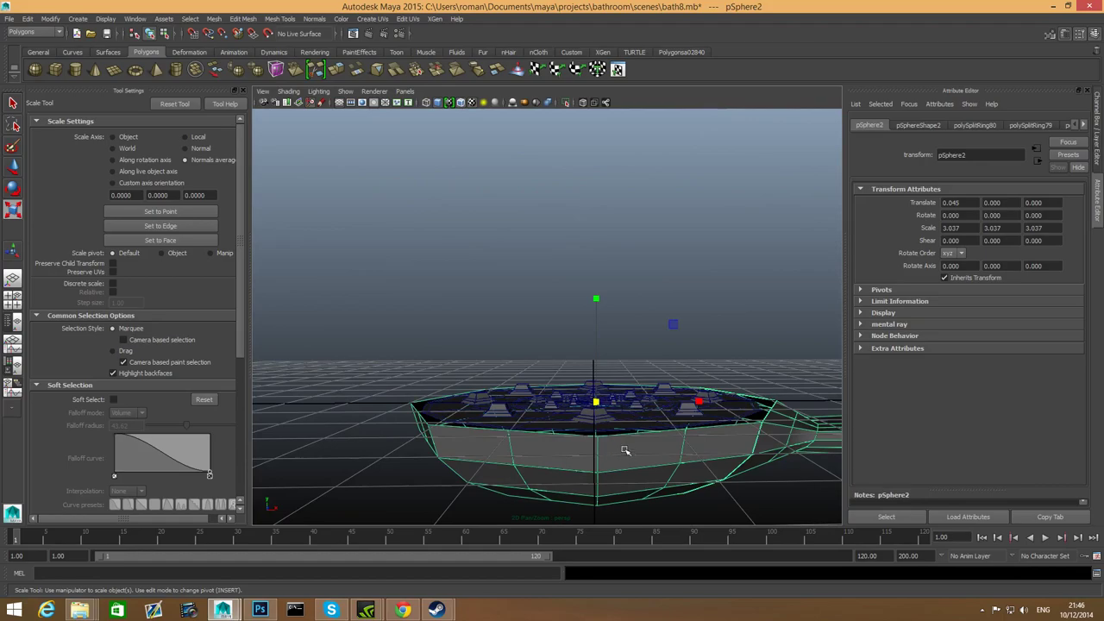
pyautogui.press('w')
pyautogui.moveTo(702, 402); pyautogui.dragTo(715, 402)
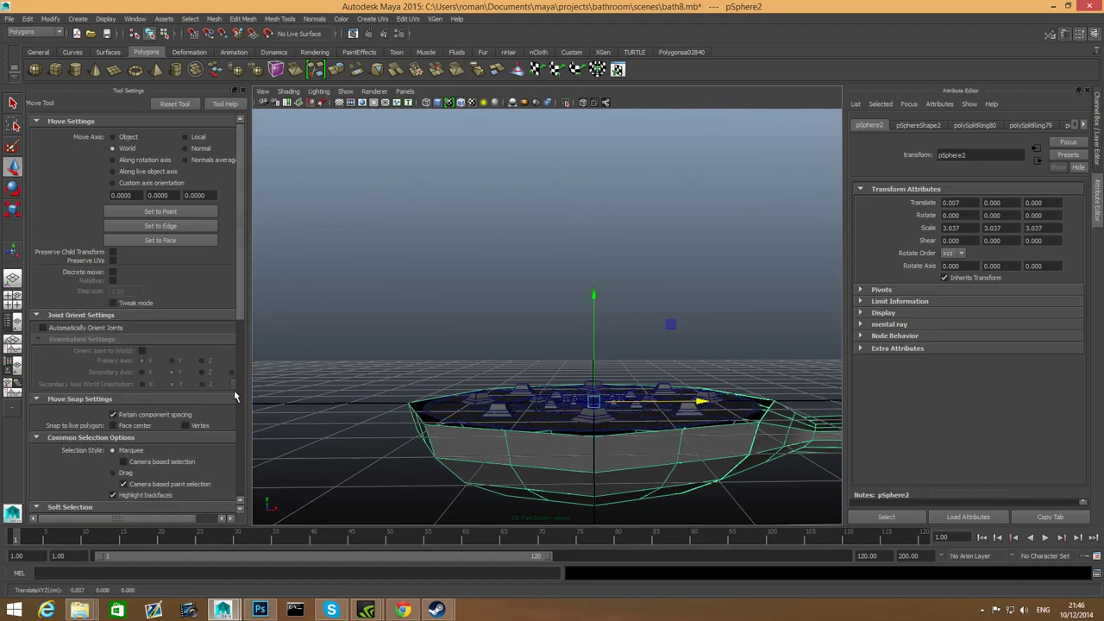
pyautogui.click(12, 297)
pyautogui.press('space')
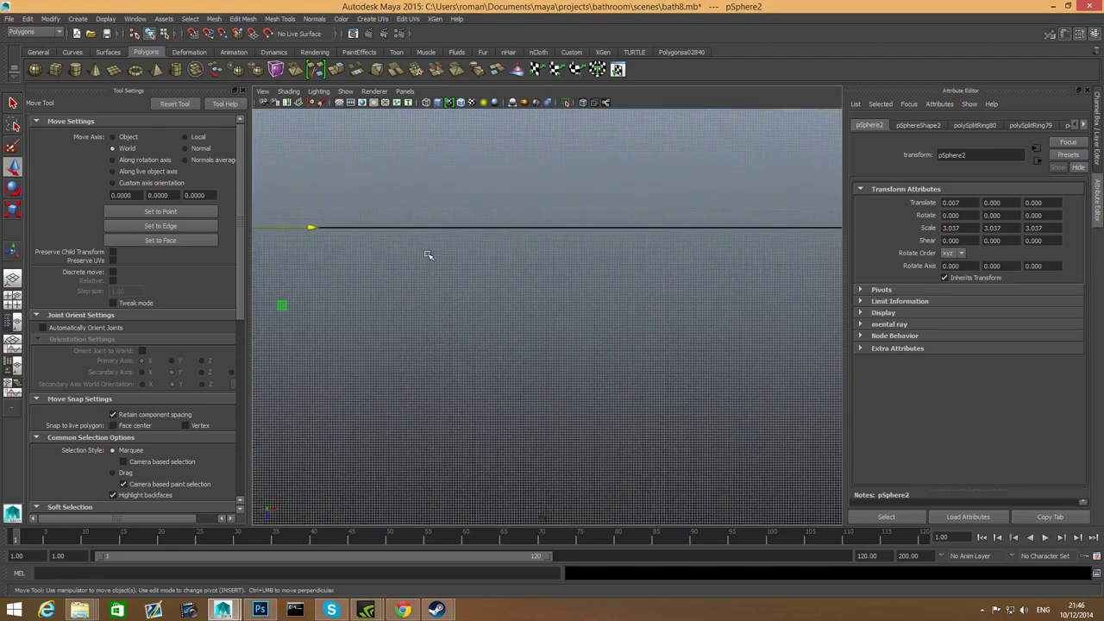
pyautogui.moveTo(426, 254)
pyautogui.keyDown('alt'); pyautogui.mouseDown(button='middle')
pyautogui.moveTo(541, 299)
pyautogui.moveTo(665, 315)
pyautogui.moveTo(544, 374)
pyautogui.moveTo(646, 316)
pyautogui.moveTo(439, 388)
pyautogui.moveTo(535, 402)
pyautogui.moveTo(380, 382)
pyautogui.moveTo(404, 346)
pyautogui.mouseUp(button='middle'); pyautogui.keyUp('alt')
pyautogui.scroll(5, 665, 316)
pyautogui.scroll(2, 544, 374)
pyautogui.scroll(2, 439, 387)
pyautogui.scroll(2, 535, 402)
pyautogui.scroll(2, 420, 406)
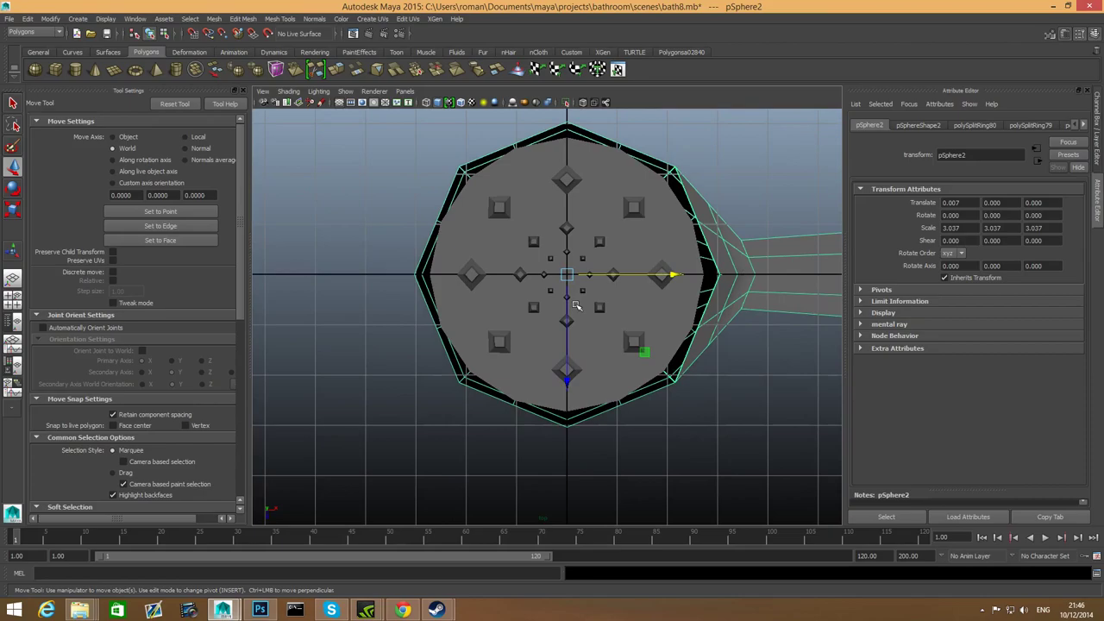
pyautogui.press('=')
pyautogui.press('=')
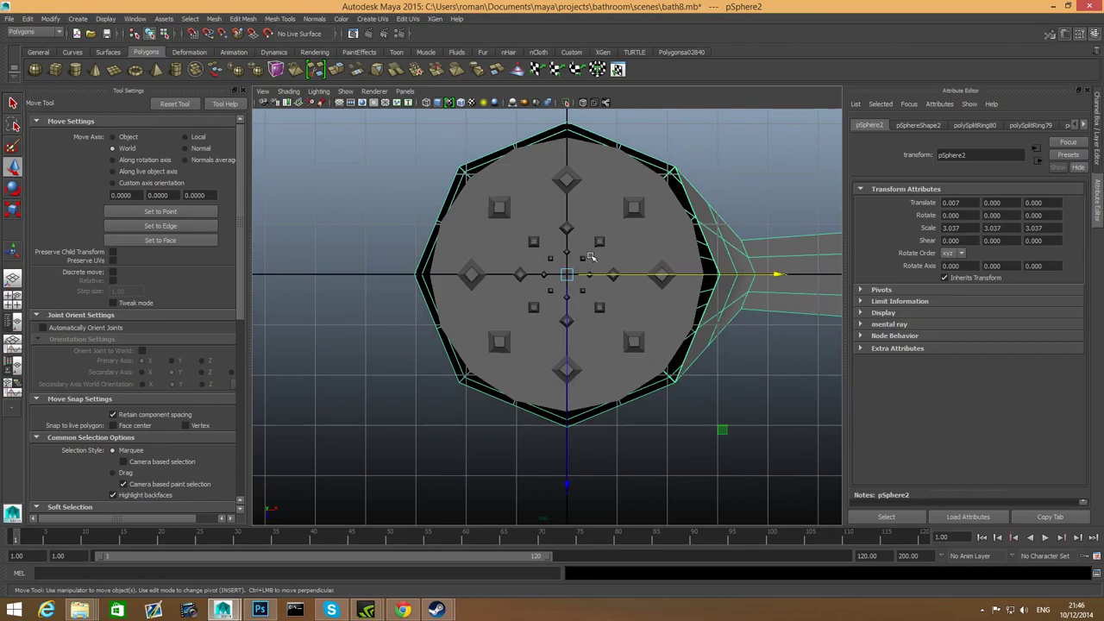
pyautogui.scroll(-3, 587, 390)
pyautogui.scroll(2, 586, 390)
pyautogui.scroll(2, 583, 390)
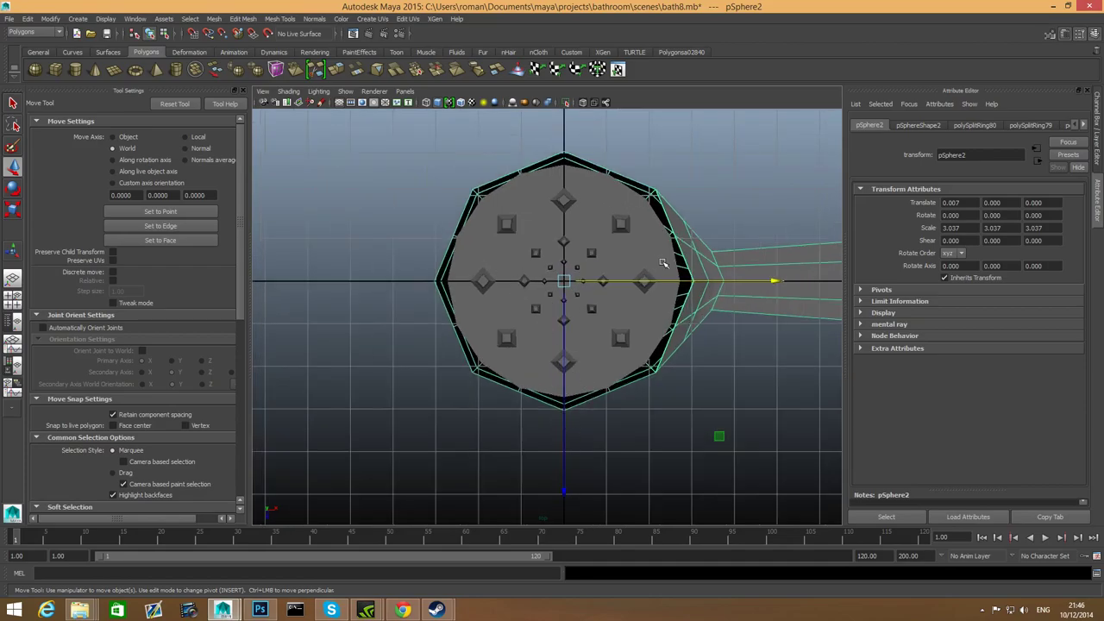
pyautogui.click(597, 295)
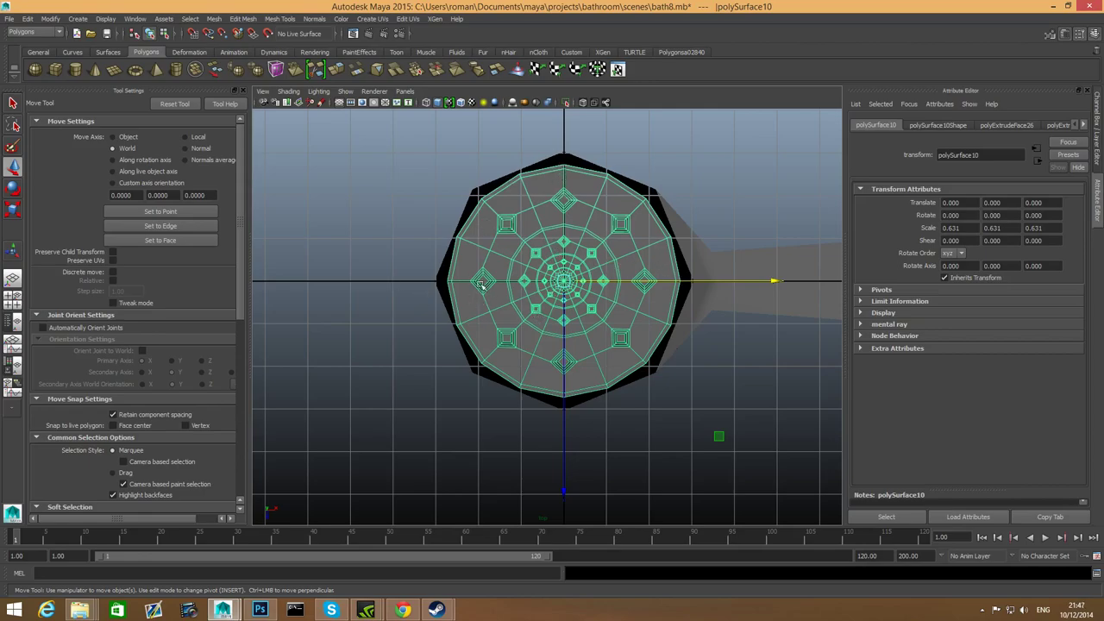
pyautogui.click(772, 308)
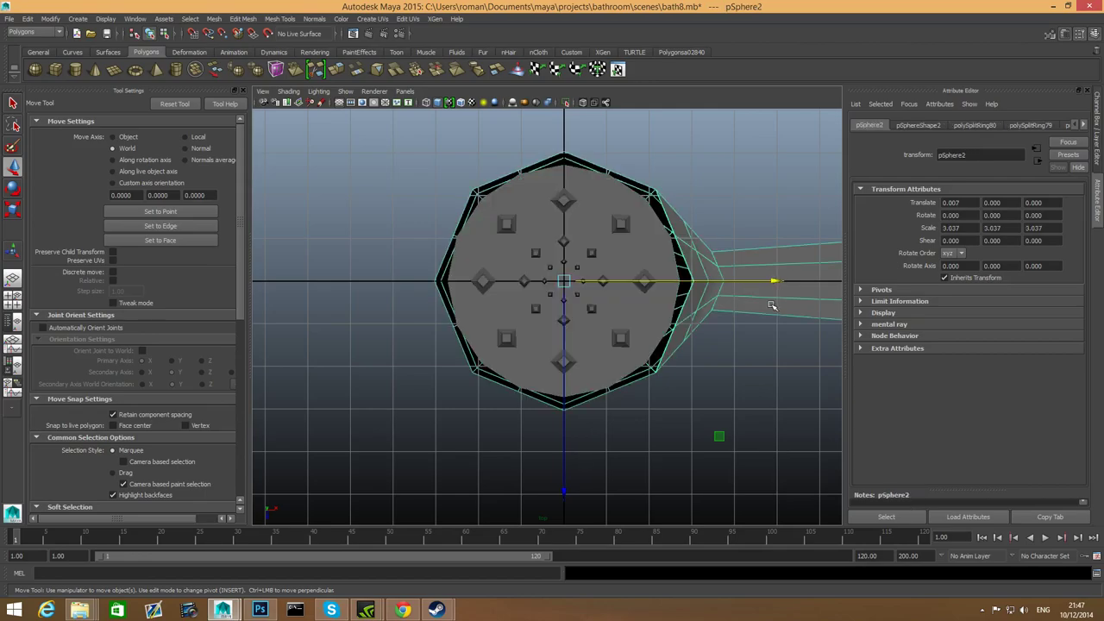
pyautogui.moveTo(774, 282); pyautogui.dragTo(775, 286)
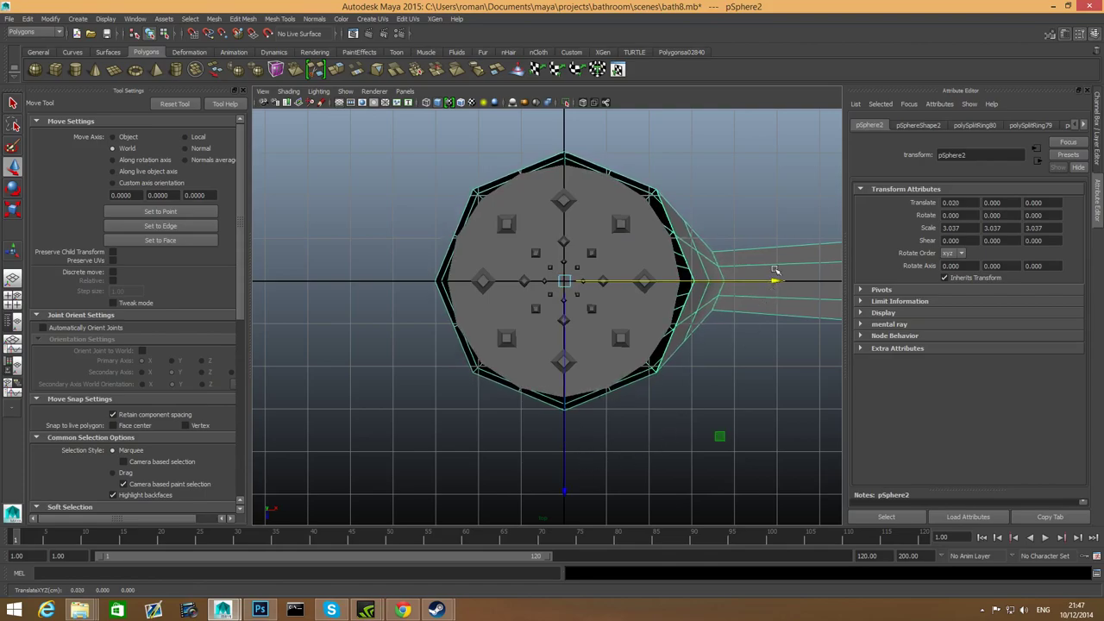
pyautogui.moveTo(777, 282); pyautogui.dragTo(775, 281)
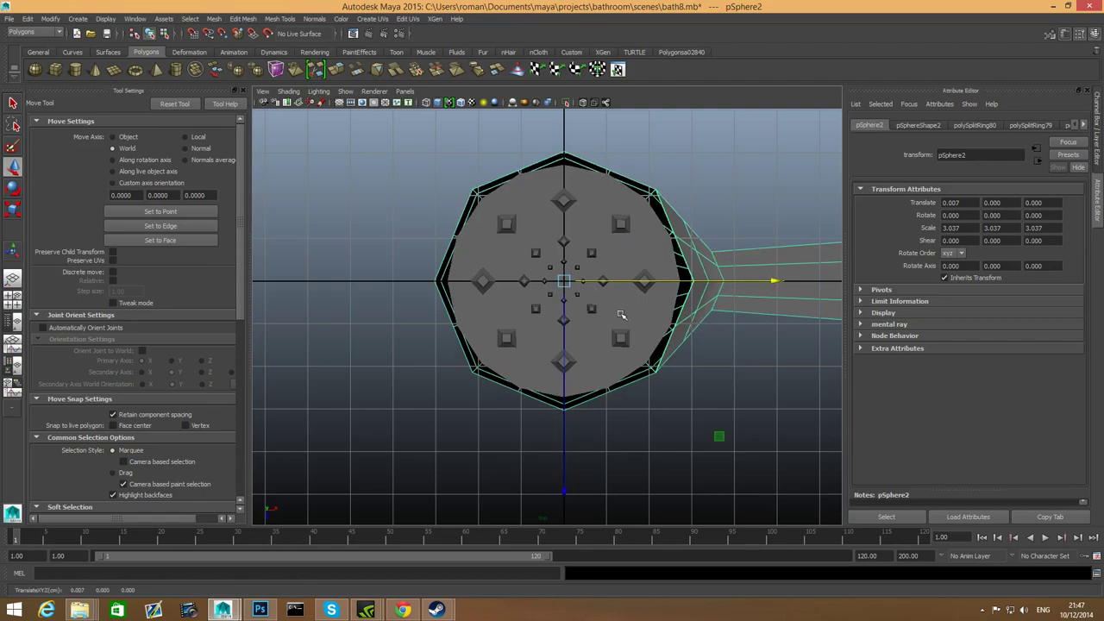
pyautogui.press('space')
pyautogui.press('space')
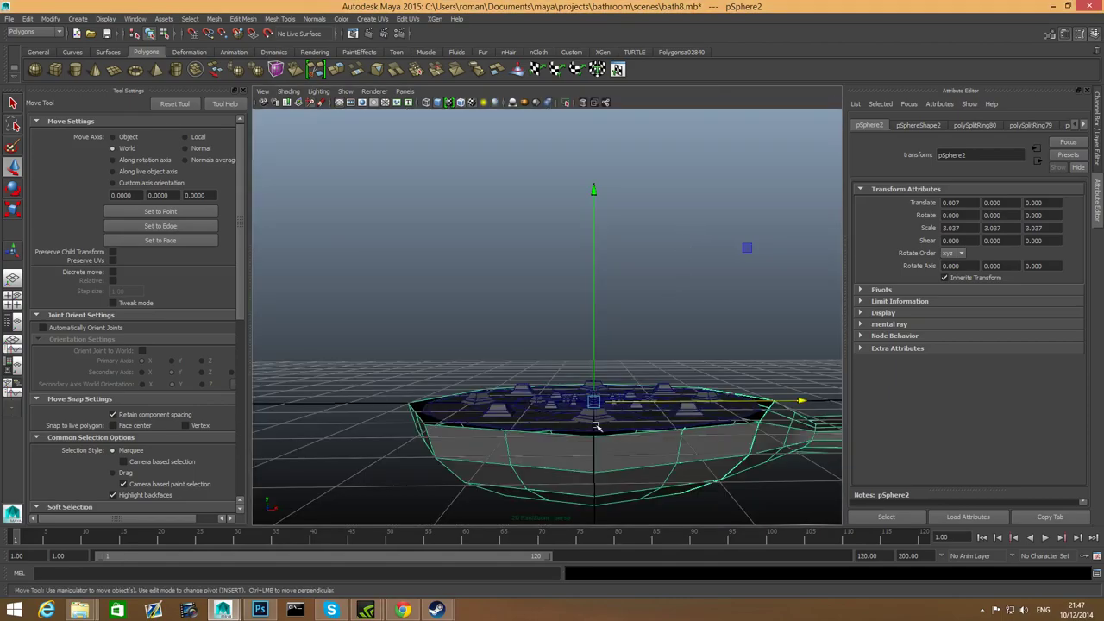
# - Select polySurface10 with pSphere2 and use Mesh > Combine to create pSphere3
pyautogui.click(595, 425)
pyautogui.rightClick(587, 424)
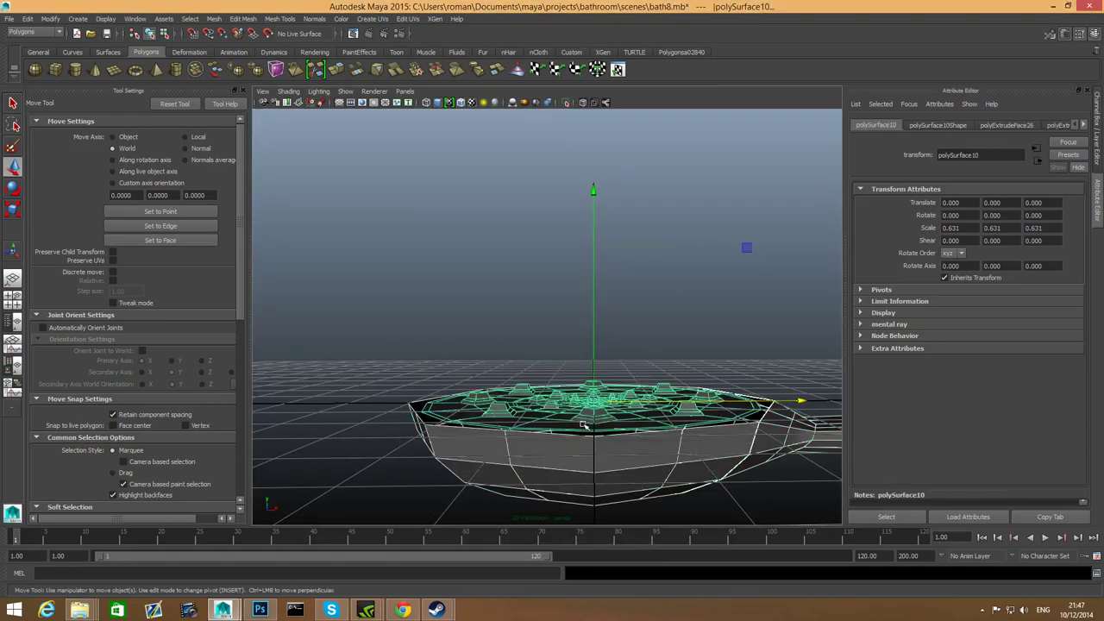
pyautogui.keyDown('alt'); pyautogui.moveTo(584, 424); pyautogui.dragTo(595, 500); pyautogui.keyUp('alt')
pyautogui.click(214, 19)
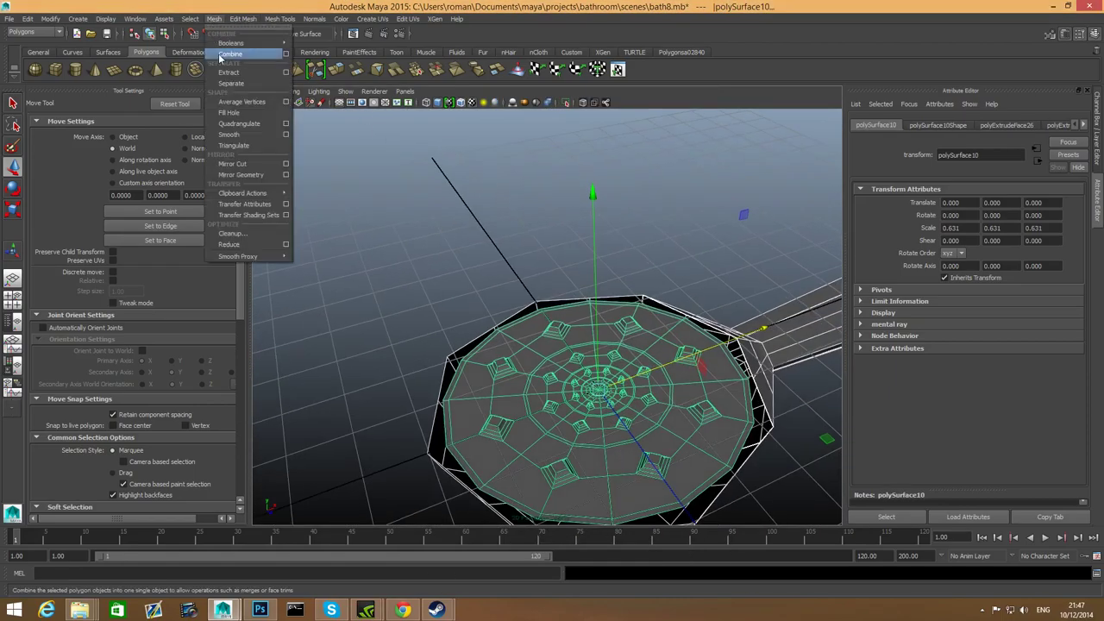
pyautogui.click(229, 54)
pyautogui.keyDown('alt'); pyautogui.moveTo(394, 229); pyautogui.dragTo(490, 331); pyautogui.keyUp('alt')
pyautogui.scroll(1, 573, 363)
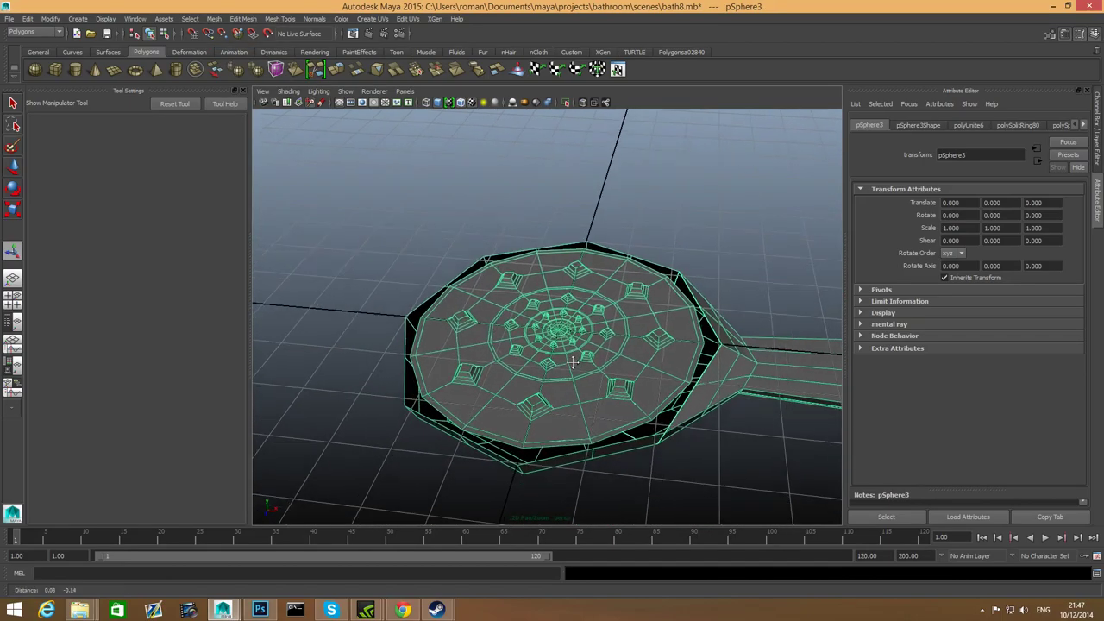
pyautogui.keyDown('alt'); pyautogui.moveTo(572, 363); pyautogui.dragTo(631, 297); pyautogui.keyUp('alt')
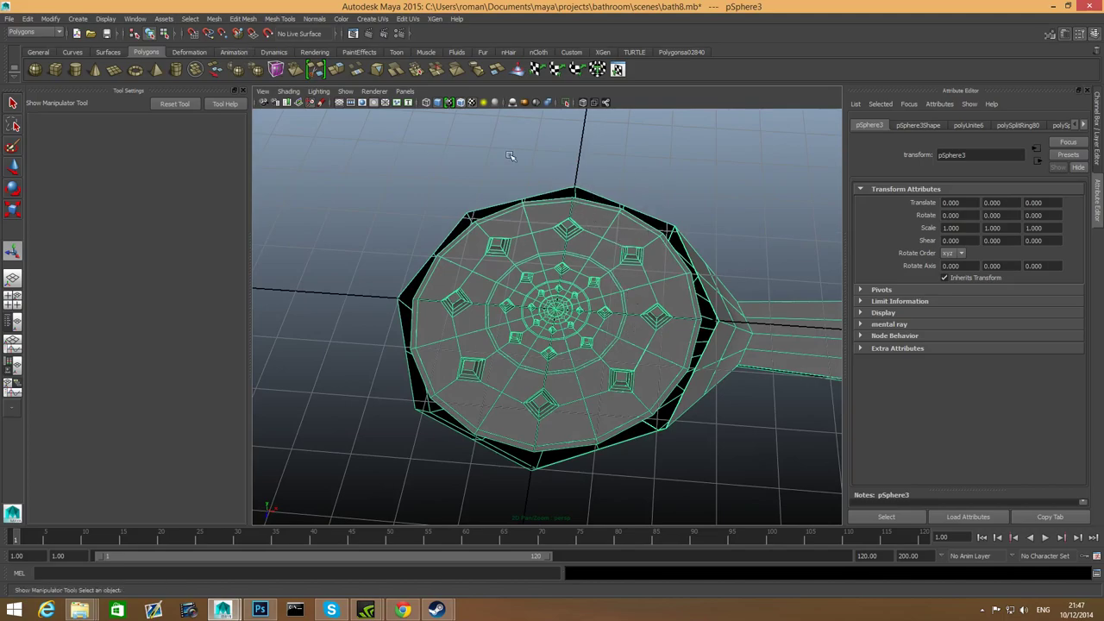
pyautogui.click(282, 18)
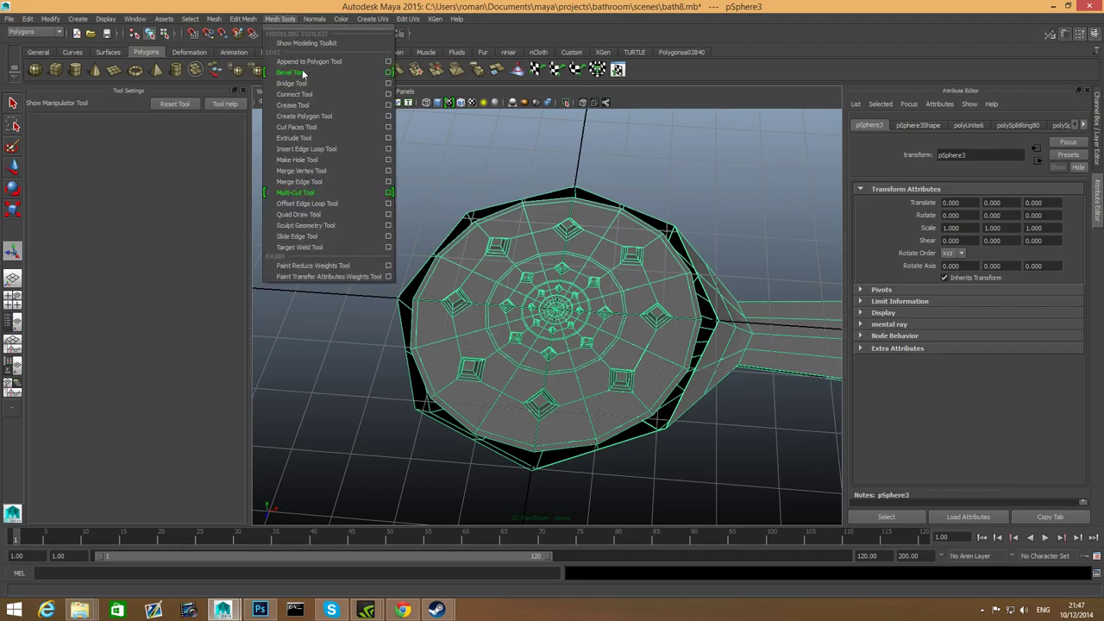
# - With the Merge Vertex Tool, weld nine disc rim vertices onto the matching basin vertices
pyautogui.click(302, 173)
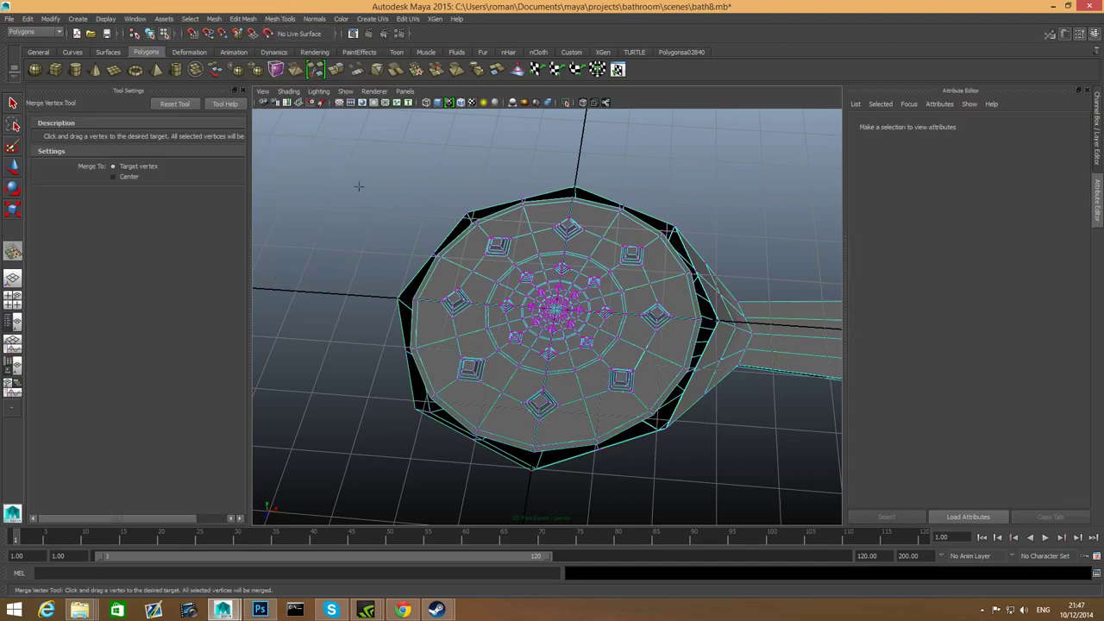
pyautogui.scroll(3, 567, 345)
pyautogui.scroll(2, 567, 345)
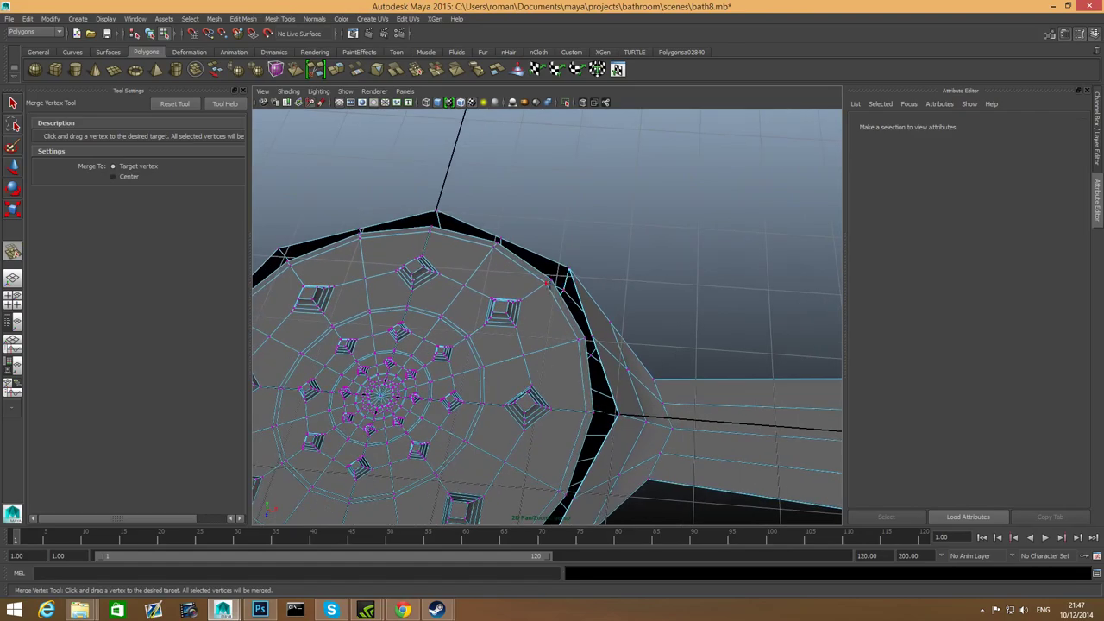
pyautogui.moveTo(577, 273); pyautogui.dragTo(569, 271)
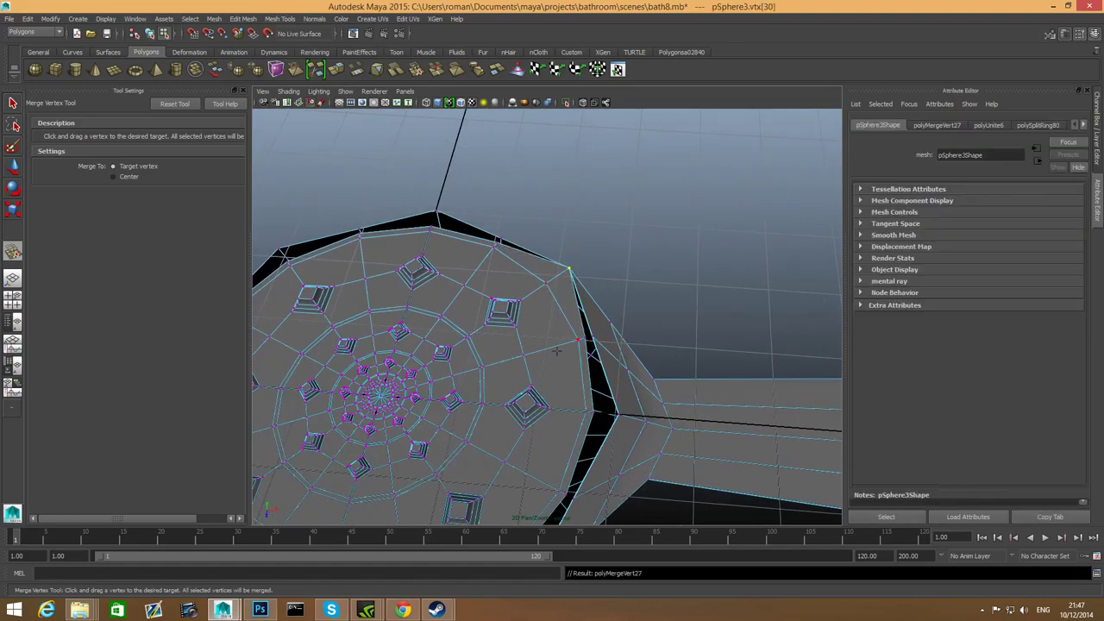
pyautogui.moveTo(587, 338)
pyautogui.mouseDown()
pyautogui.moveTo(617, 415)
pyautogui.moveTo(625, 346)
pyautogui.mouseUp()
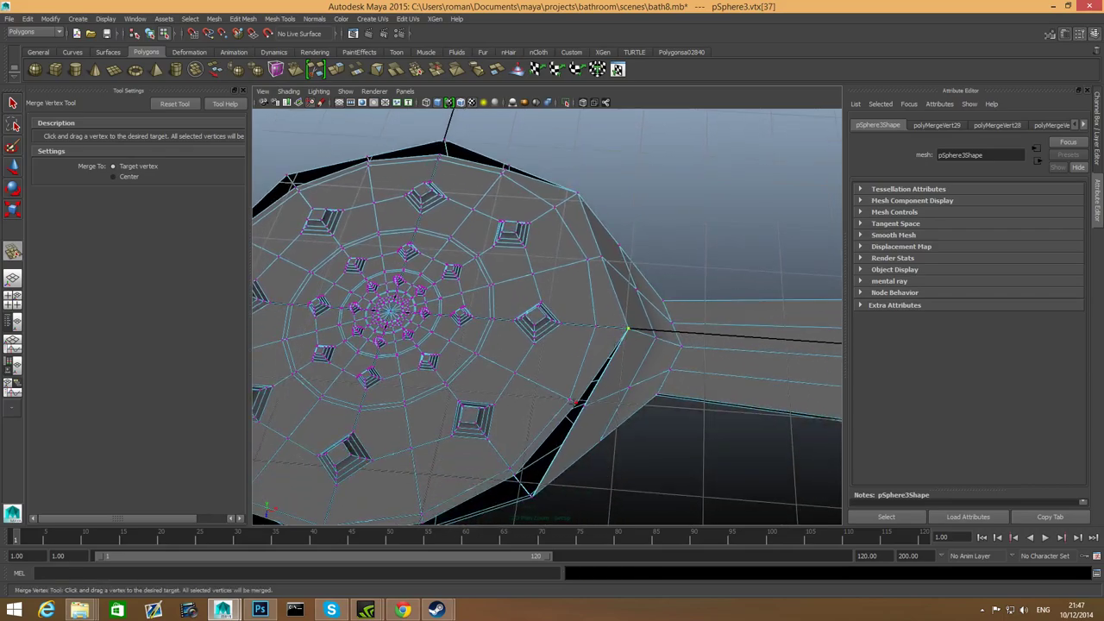
pyautogui.moveTo(575, 404)
pyautogui.mouseDown()
pyautogui.moveTo(628, 329)
pyautogui.moveTo(550, 401)
pyautogui.moveTo(561, 440)
pyautogui.moveTo(615, 376)
pyautogui.moveTo(511, 398)
pyautogui.mouseUp()
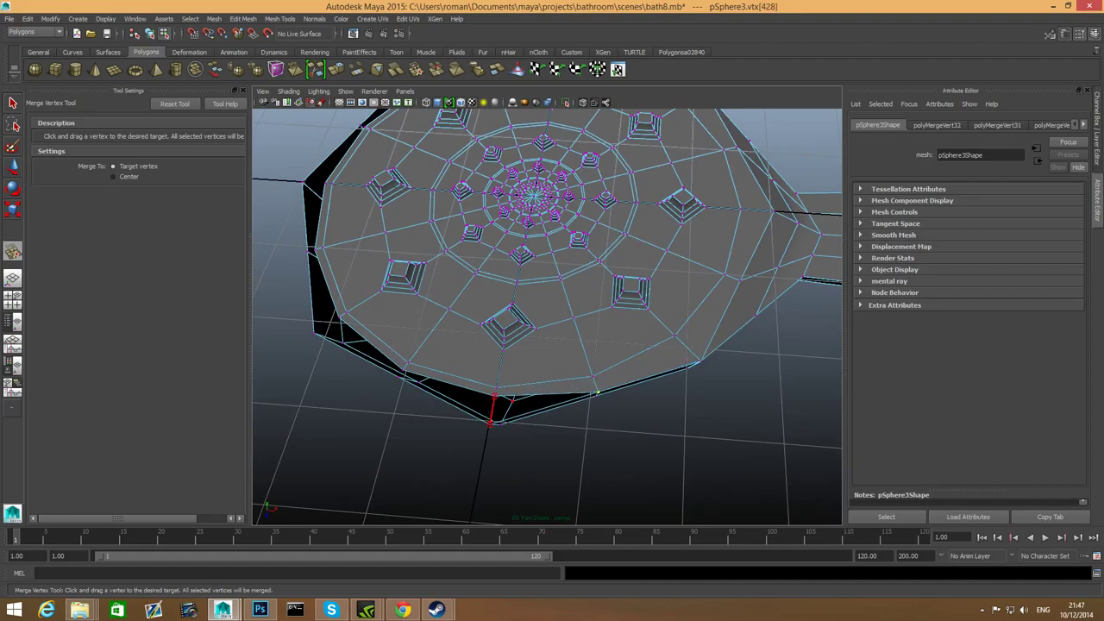
pyautogui.moveTo(511, 399)
pyautogui.mouseDown()
pyautogui.moveTo(491, 421)
pyautogui.moveTo(483, 380)
pyautogui.moveTo(480, 390)
pyautogui.moveTo(494, 376)
pyautogui.moveTo(475, 409)
pyautogui.mouseUp()
pyautogui.moveTo(475, 409)
pyautogui.keyDown('alt'); pyautogui.mouseDown()
pyautogui.moveTo(515, 398)
pyautogui.moveTo(467, 425)
pyautogui.moveTo(533, 392)
pyautogui.mouseUp(); pyautogui.keyUp('alt')
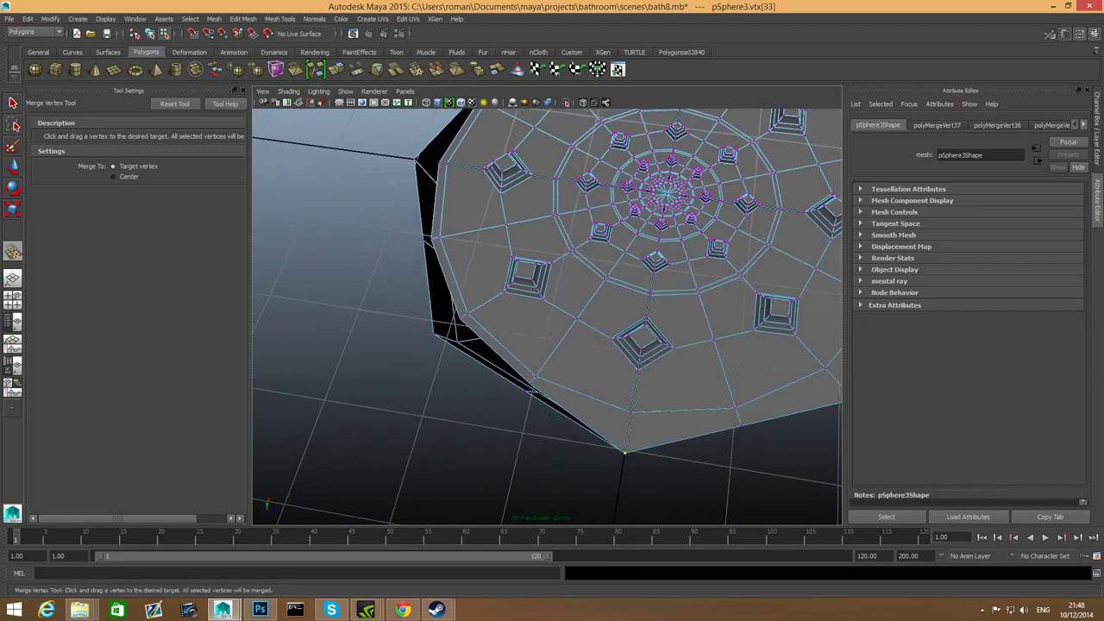
pyautogui.moveTo(529, 388); pyautogui.dragTo(549, 364)
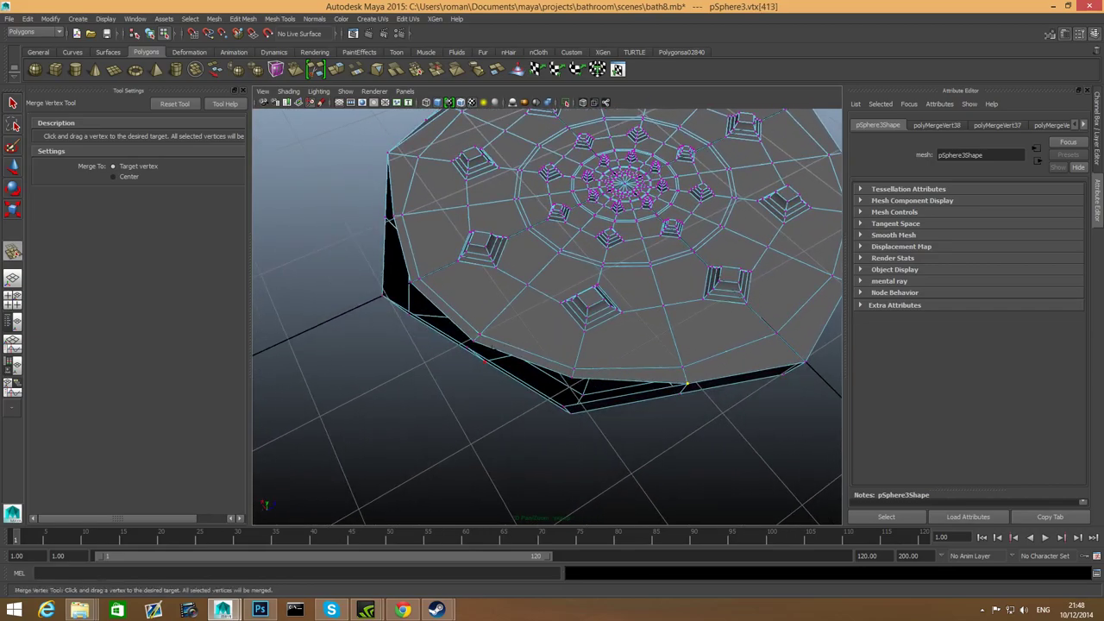
pyautogui.moveTo(568, 395)
pyautogui.mouseDown()
pyautogui.moveTo(571, 381)
pyautogui.moveTo(532, 378)
pyautogui.moveTo(493, 416)
pyautogui.mouseUp()
pyautogui.moveTo(493, 416)
pyautogui.keyDown('alt'); pyautogui.mouseDown()
pyautogui.moveTo(453, 388)
pyautogui.moveTo(522, 444)
pyautogui.mouseUp(); pyautogui.keyUp('alt')
pyautogui.moveTo(522, 444)
pyautogui.keyDown('alt'); pyautogui.mouseDown()
pyautogui.moveTo(509, 408)
pyautogui.moveTo(565, 439)
pyautogui.mouseUp(); pyautogui.keyUp('alt')
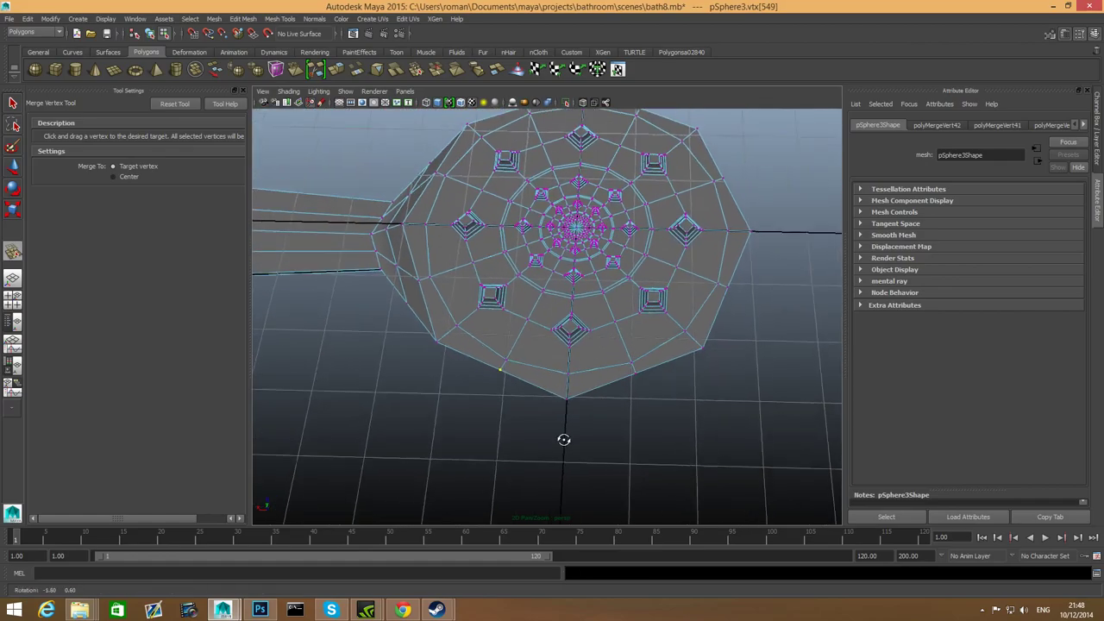
pyautogui.press('F8')
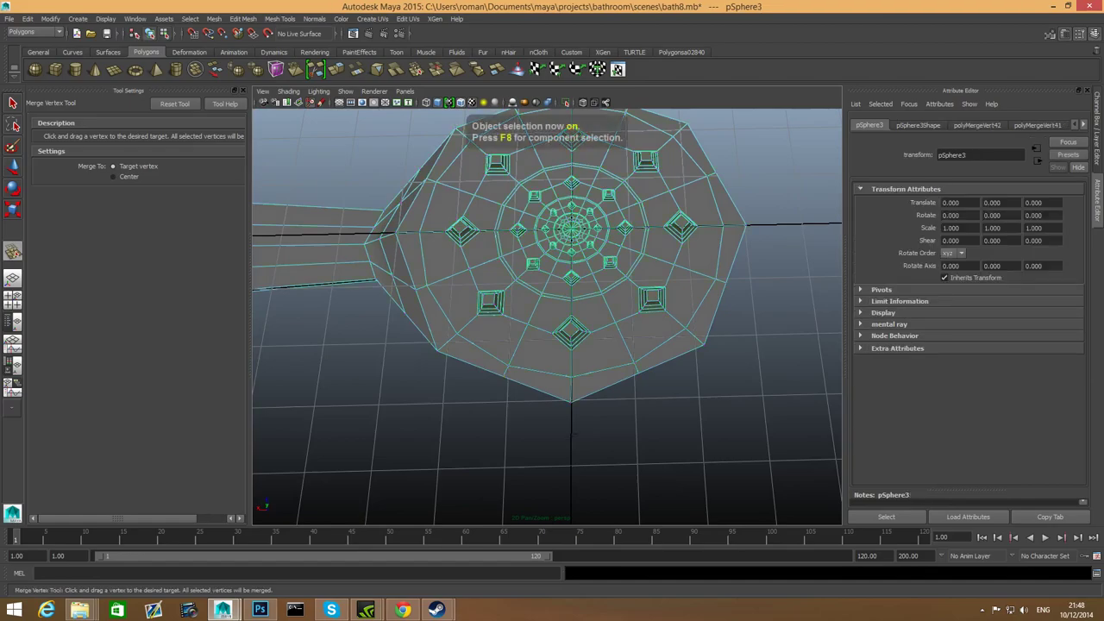
# - Preview the merged mesh smoothed with 3 and return to object selection mode
pyautogui.press('3')
pyautogui.press('F8')
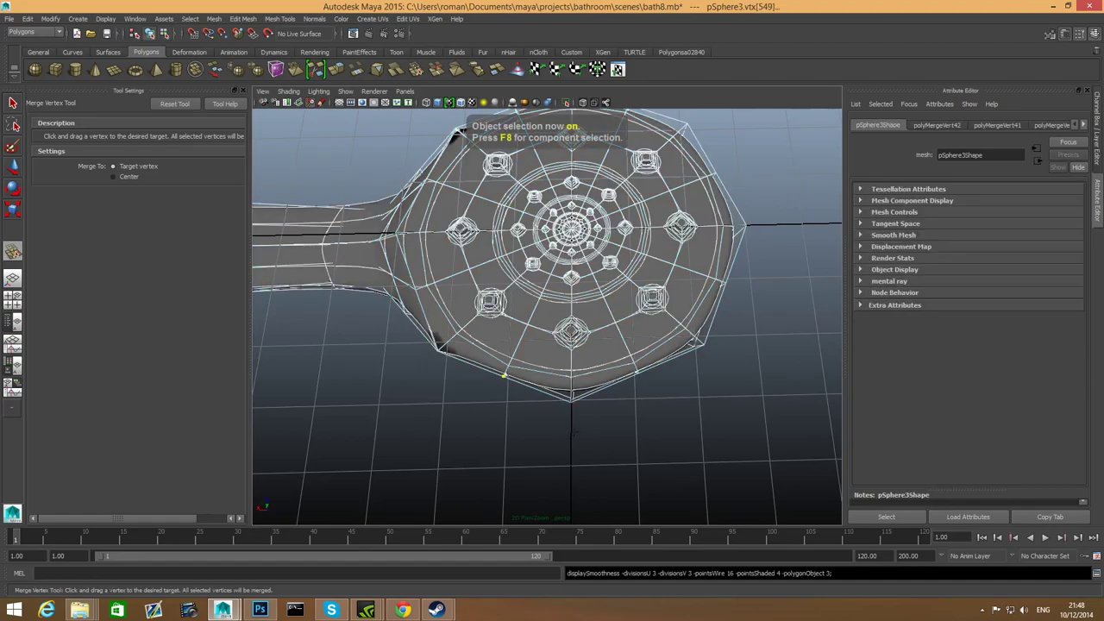
pyautogui.press('F8')
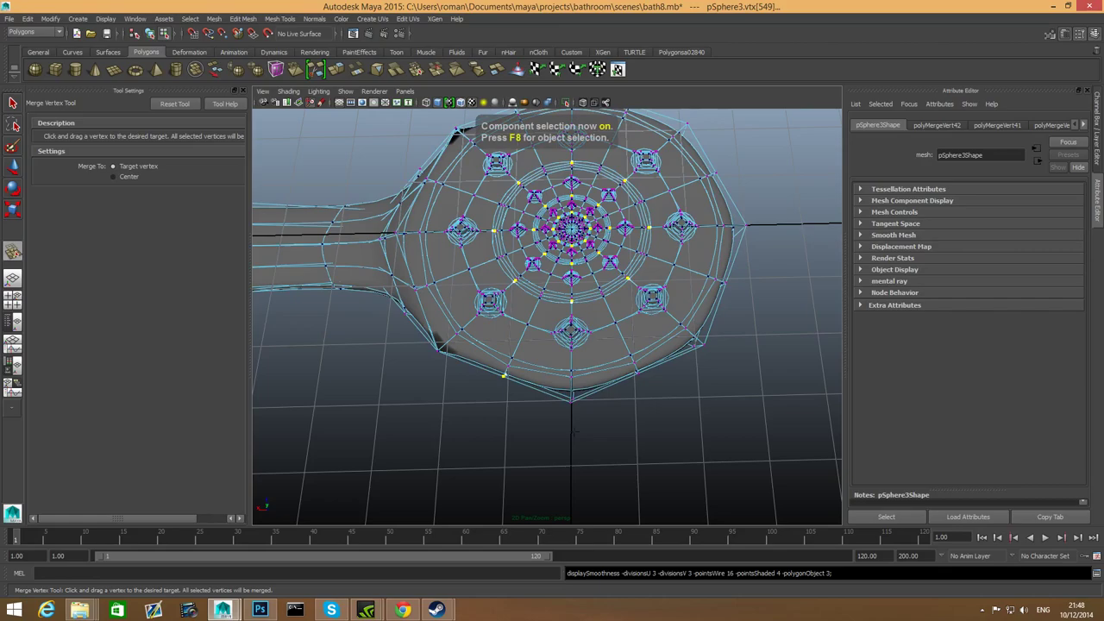
pyautogui.press('F8')
pyautogui.click(13, 102)
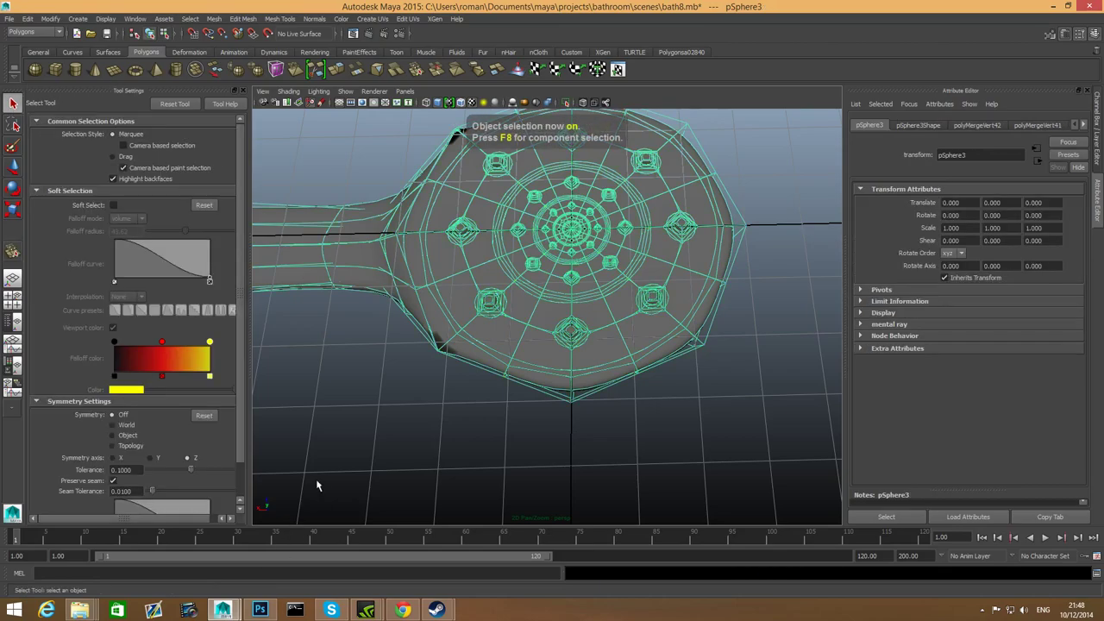
# - Orbit around the plate to inspect the handle joint from below, then reselect the mesh
pyautogui.click(390, 468)
pyautogui.moveTo(390, 468)
pyautogui.keyDown('alt'); pyautogui.mouseDown()
pyautogui.moveTo(458, 328)
pyautogui.moveTo(653, 294)
pyautogui.moveTo(655, 378)
pyautogui.moveTo(387, 458)
pyautogui.moveTo(404, 387)
pyautogui.moveTo(488, 370)
pyautogui.mouseUp(); pyautogui.keyUp('alt')
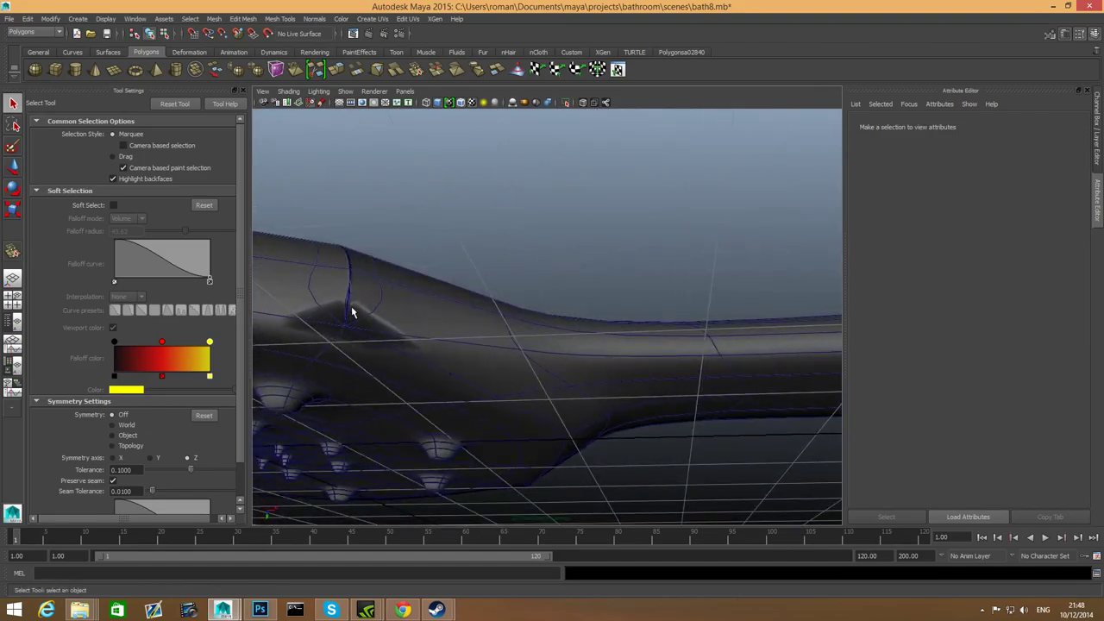
pyautogui.moveTo(362, 321)
pyautogui.keyDown('alt'); pyautogui.mouseDown()
pyautogui.moveTo(543, 353)
pyautogui.moveTo(587, 264)
pyautogui.mouseUp(); pyautogui.keyUp('alt')
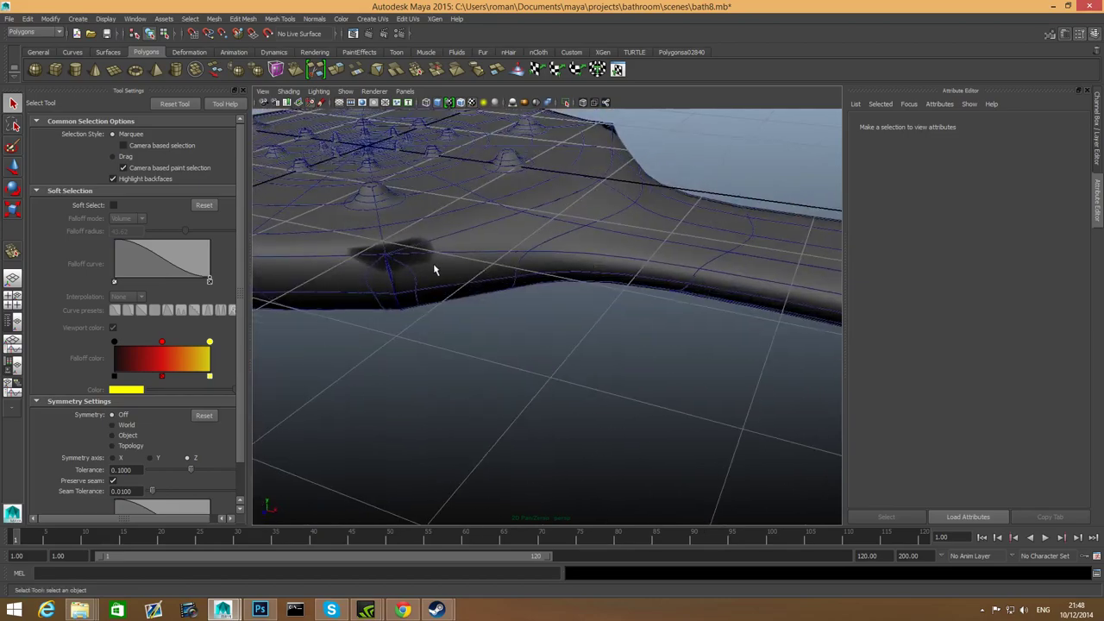
pyautogui.moveTo(437, 271)
pyautogui.keyDown('alt'); pyautogui.mouseDown()
pyautogui.moveTo(531, 441)
pyautogui.moveTo(500, 463)
pyautogui.moveTo(506, 353)
pyautogui.moveTo(525, 348)
pyautogui.moveTo(539, 424)
pyautogui.moveTo(458, 415)
pyautogui.moveTo(455, 424)
pyautogui.mouseUp(); pyautogui.keyUp('alt')
pyautogui.moveTo(605, 290)
pyautogui.keyDown('alt'); pyautogui.mouseDown()
pyautogui.moveTo(595, 352)
pyautogui.moveTo(646, 339)
pyautogui.moveTo(710, 365)
pyautogui.moveTo(729, 388)
pyautogui.moveTo(713, 434)
pyautogui.mouseUp(); pyautogui.keyUp('alt')
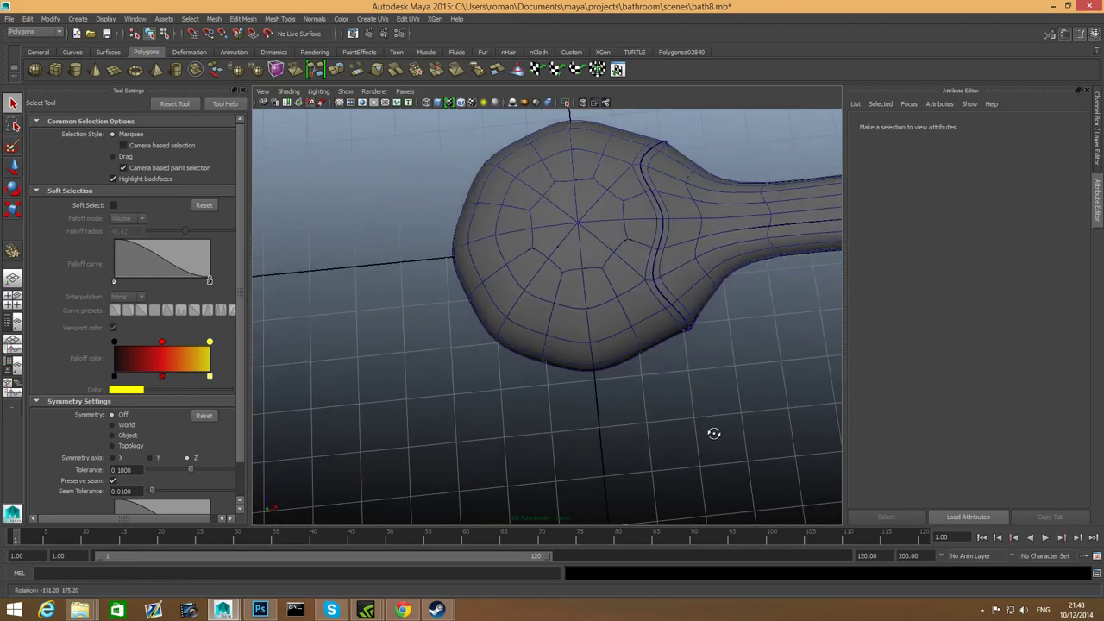
pyautogui.click(631, 321)
# - Turn off smooth preview and pick outer-rim vertices in vertex mode
pyautogui.press('1')
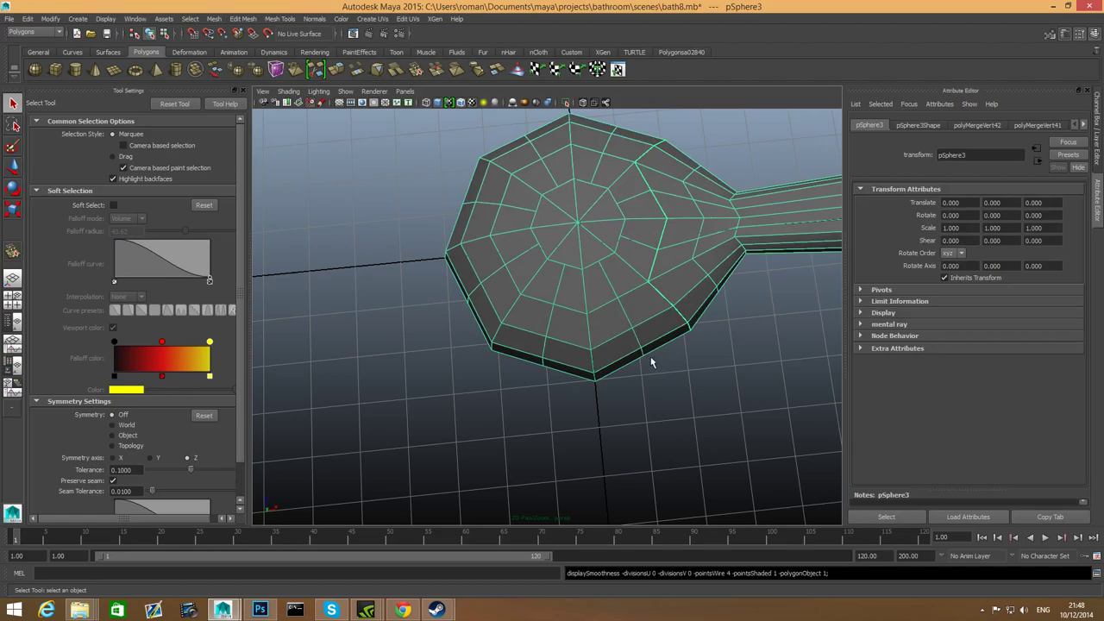
pyautogui.keyDown('alt'); pyautogui.moveTo(651, 363); pyautogui.dragTo(607, 346); pyautogui.keyUp('alt')
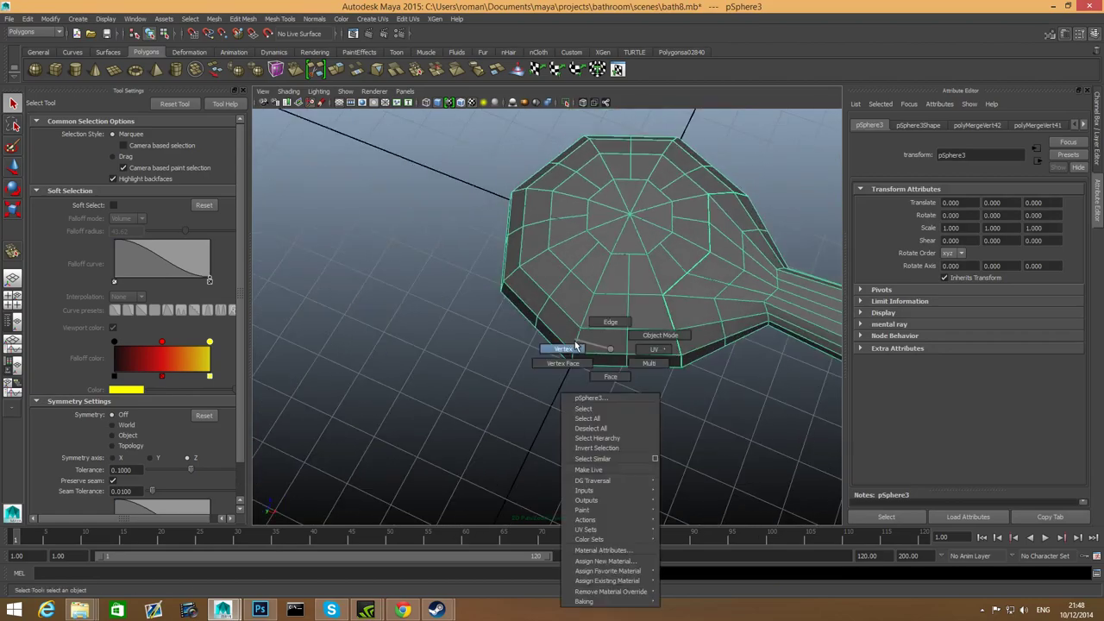
pyautogui.moveTo(610, 354); pyautogui.dragTo(565, 354, button='right')
pyautogui.moveTo(628, 375)
pyautogui.keyDown('alt'); pyautogui.mouseDown()
pyautogui.moveTo(646, 290)
pyautogui.moveTo(634, 316)
pyautogui.moveTo(594, 320)
pyautogui.moveTo(572, 386)
pyautogui.moveTo(619, 380)
pyautogui.mouseUp(); pyautogui.keyUp('alt')
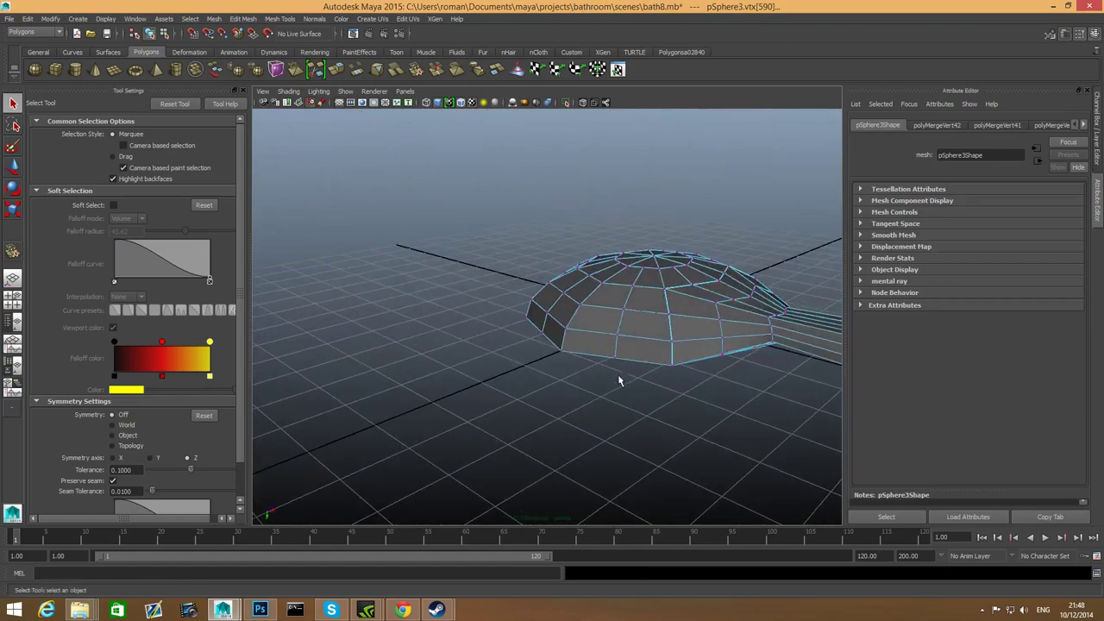
pyautogui.keyDown('alt'); pyautogui.moveTo(537, 372); pyautogui.dragTo(647, 373); pyautogui.keyUp('alt')
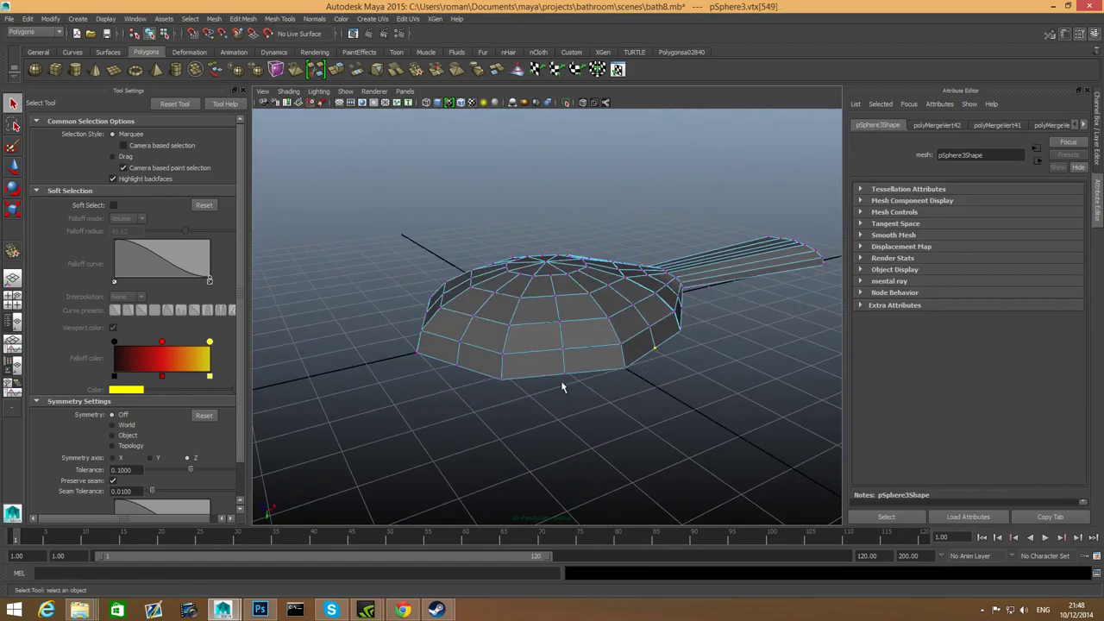
pyautogui.moveTo(565, 378)
pyautogui.keyDown('alt'); pyautogui.mouseDown()
pyautogui.moveTo(549, 403)
pyautogui.moveTo(497, 423)
pyautogui.moveTo(539, 430)
pyautogui.moveTo(595, 467)
pyautogui.moveTo(554, 463)
pyautogui.moveTo(592, 457)
pyautogui.moveTo(451, 486)
pyautogui.moveTo(526, 494)
pyautogui.moveTo(495, 486)
pyautogui.moveTo(545, 483)
pyautogui.moveTo(524, 466)
pyautogui.moveTo(586, 340)
pyautogui.moveTo(495, 396)
pyautogui.mouseUp(); pyautogui.keyUp('alt')
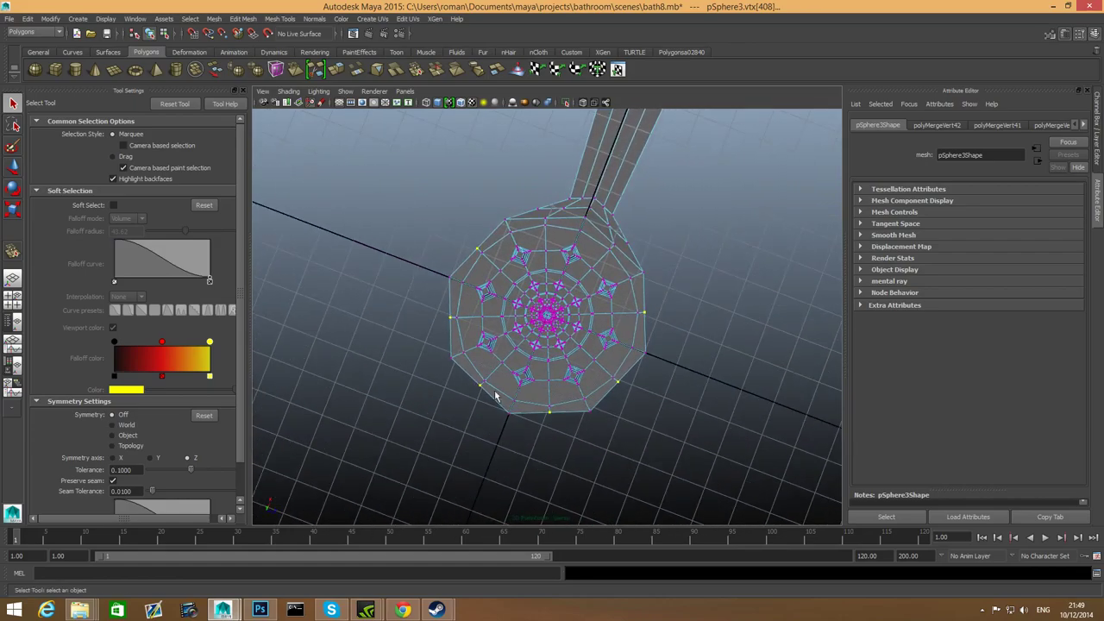
# - Scale the rim vertices slightly outward in Object axis mode, checking with smooth preview
pyautogui.press('r')
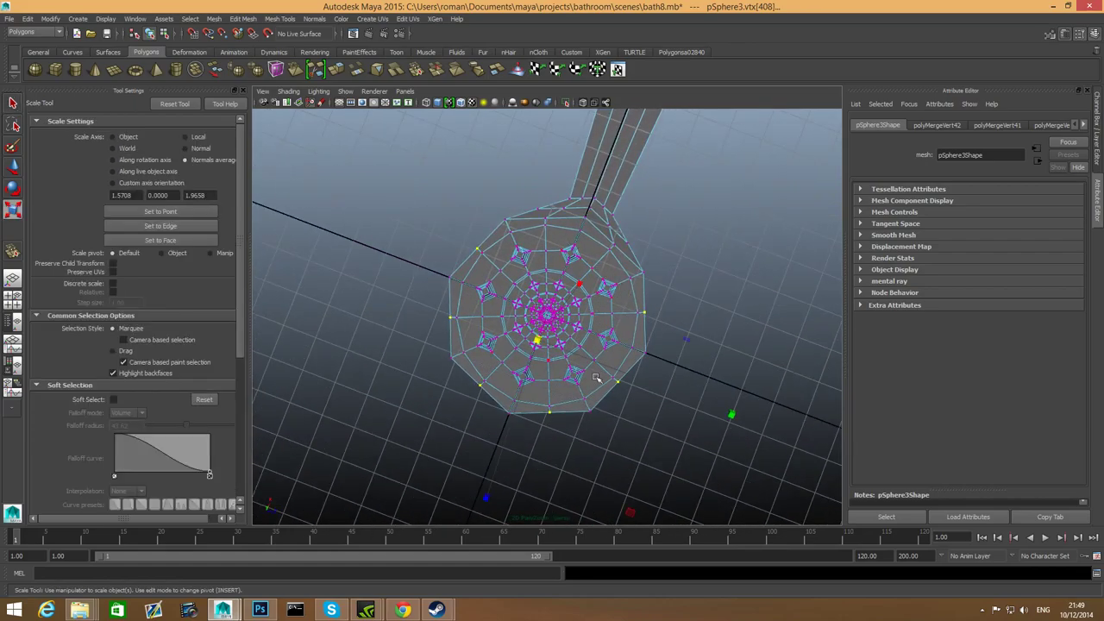
pyautogui.moveTo(547, 341)
pyautogui.keyDown('alt'); pyautogui.mouseDown()
pyautogui.moveTo(677, 348)
pyautogui.moveTo(604, 345)
pyautogui.mouseUp(); pyautogui.keyUp('alt')
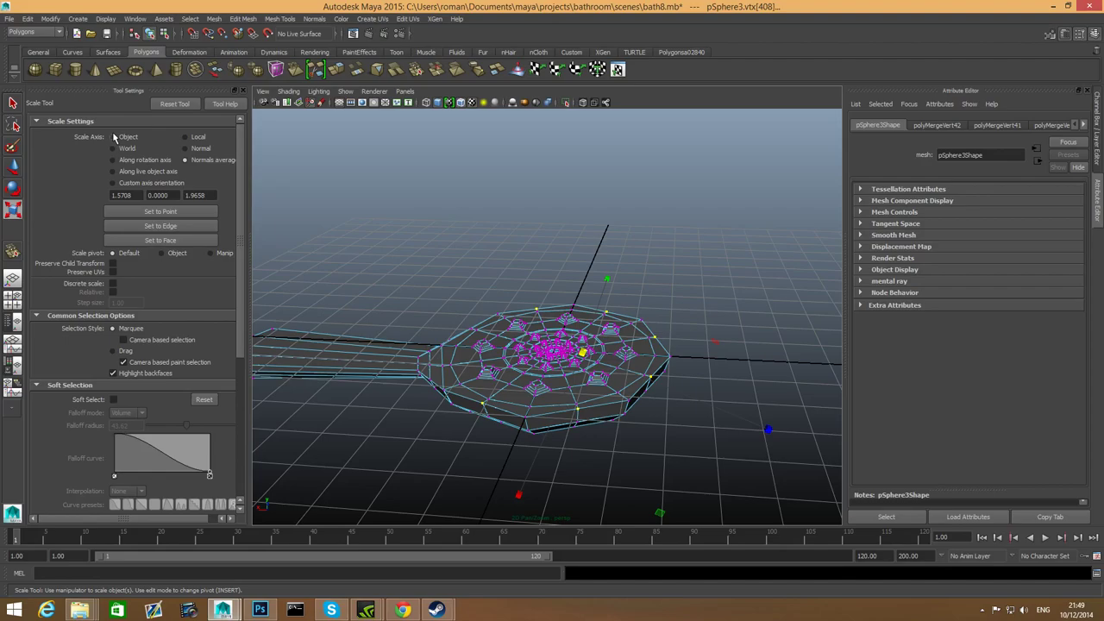
pyautogui.click(112, 137)
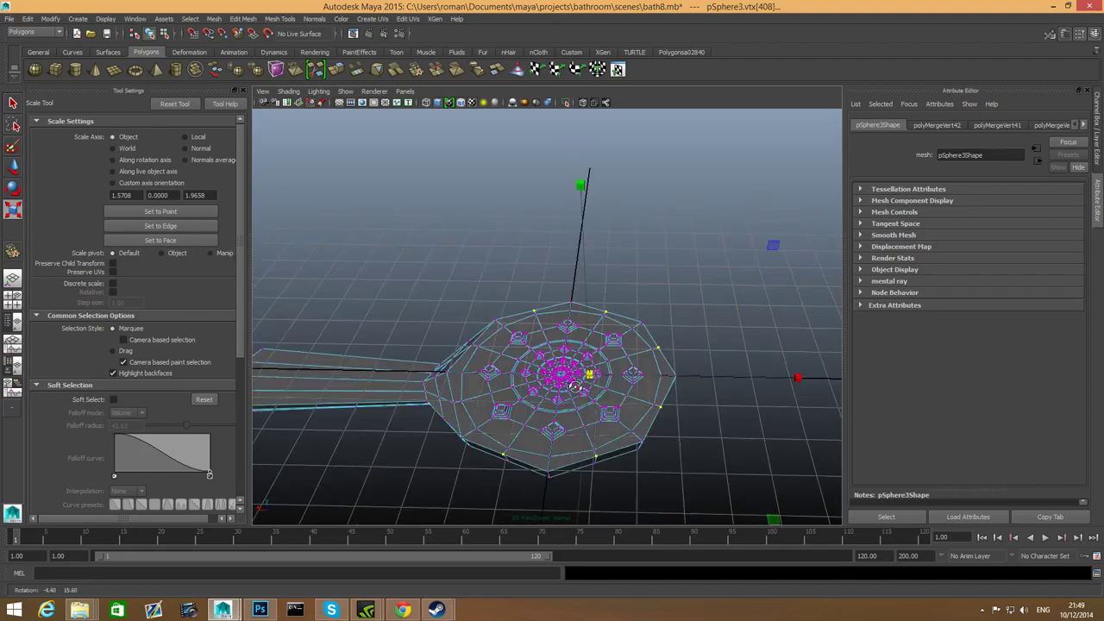
pyautogui.moveTo(582, 354)
pyautogui.keyDown('alt'); pyautogui.mouseDown()
pyautogui.moveTo(579, 411)
pyautogui.moveTo(559, 443)
pyautogui.moveTo(575, 315)
pyautogui.moveTo(590, 365)
pyautogui.mouseUp(); pyautogui.keyUp('alt')
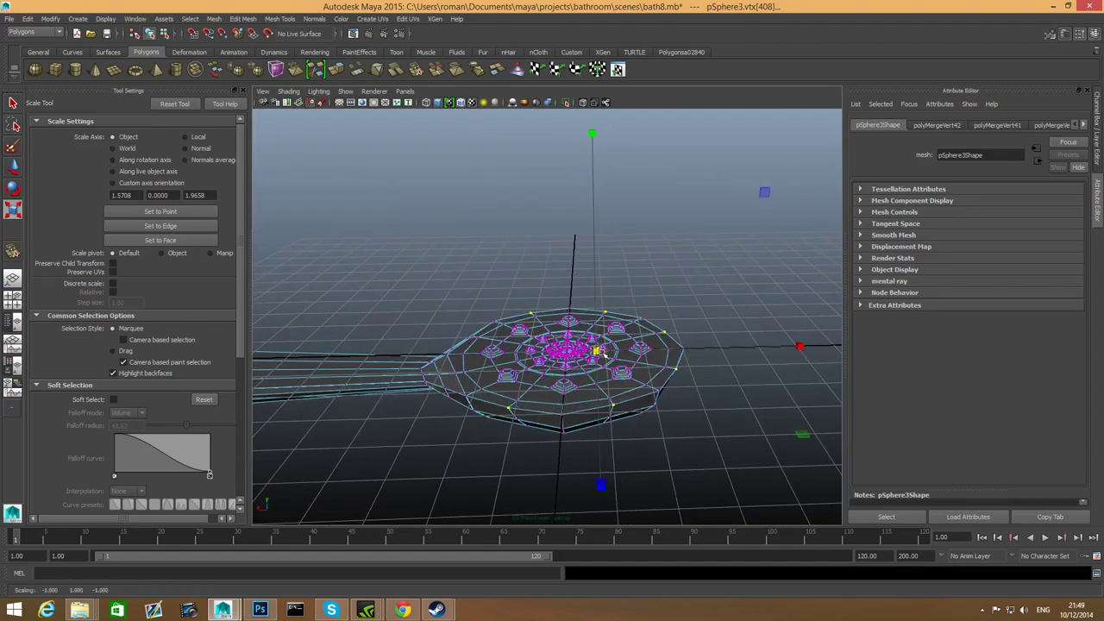
pyautogui.moveTo(596, 349)
pyautogui.keyDown('alt'); pyautogui.mouseDown()
pyautogui.moveTo(591, 403)
pyautogui.moveTo(592, 388)
pyautogui.mouseUp(); pyautogui.keyUp('alt')
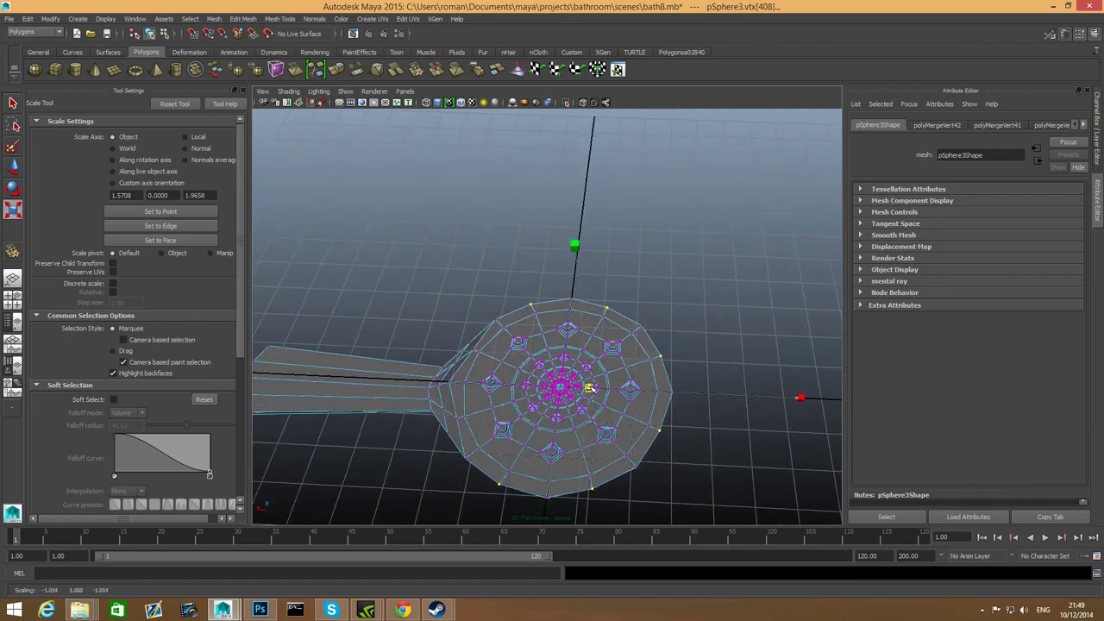
pyautogui.press('3')
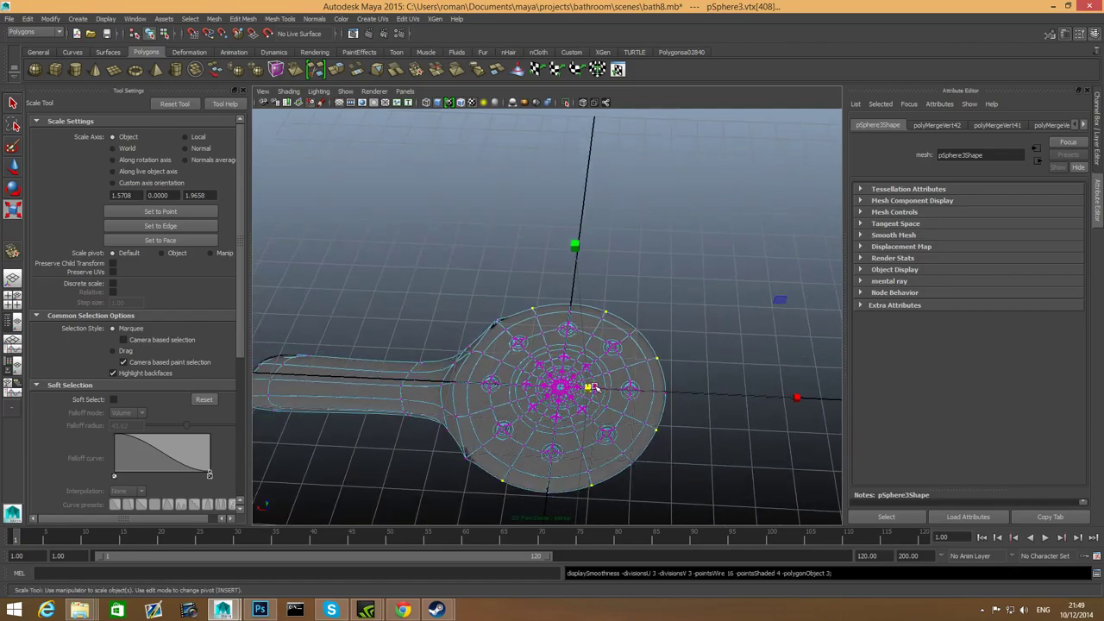
pyautogui.moveTo(593, 394)
pyautogui.keyDown('alt'); pyautogui.mouseDown()
pyautogui.moveTo(614, 421)
pyautogui.moveTo(618, 410)
pyautogui.mouseUp(); pyautogui.keyUp('alt')
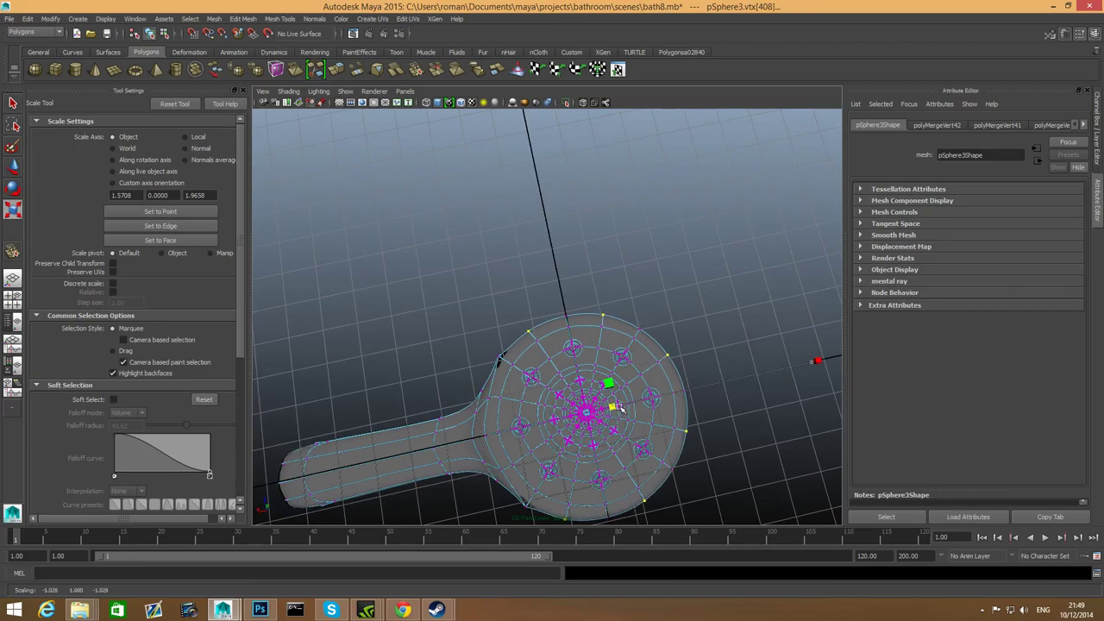
# - Orbit under the plate and pick a vertex where the basin meets the handle
pyautogui.moveTo(621, 426)
pyautogui.keyDown('alt'); pyautogui.mouseDown()
pyautogui.moveTo(573, 416)
pyautogui.moveTo(575, 301)
pyautogui.moveTo(623, 413)
pyautogui.moveTo(636, 365)
pyautogui.moveTo(777, 406)
pyautogui.moveTo(580, 423)
pyautogui.moveTo(518, 405)
pyautogui.moveTo(537, 353)
pyautogui.mouseUp(); pyautogui.keyUp('alt')
pyautogui.moveTo(486, 313)
pyautogui.keyDown('alt'); pyautogui.mouseDown()
pyautogui.moveTo(483, 323)
pyautogui.moveTo(509, 270)
pyautogui.moveTo(535, 284)
pyautogui.moveTo(624, 242)
pyautogui.moveTo(590, 325)
pyautogui.moveTo(592, 370)
pyautogui.moveTo(561, 363)
pyautogui.moveTo(580, 298)
pyautogui.mouseUp(); pyautogui.keyUp('alt')
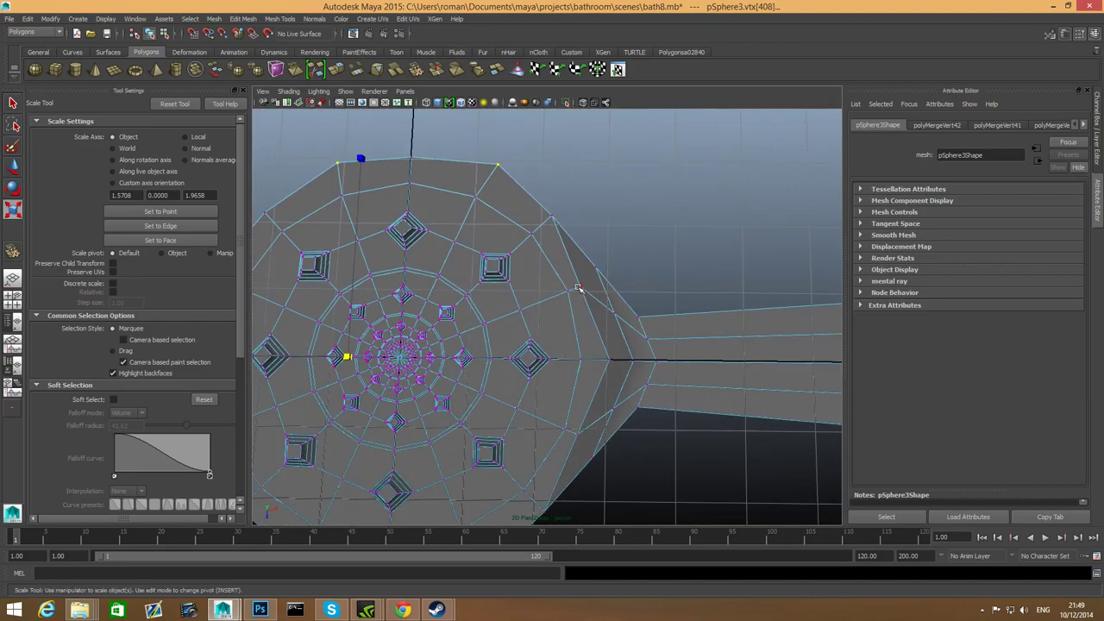
pyautogui.click(579, 286)
# - Move the handle-joint vertex slightly along X toward the handle and along Y
pyautogui.press('w')
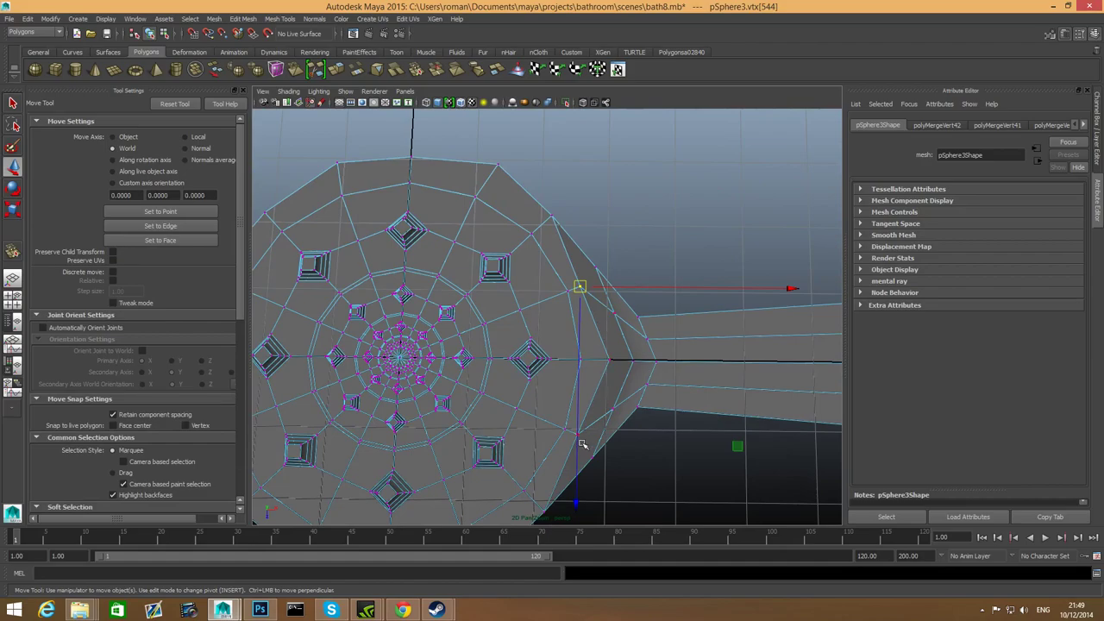
pyautogui.press('q')
pyautogui.click(578, 359)
pyautogui.press('w')
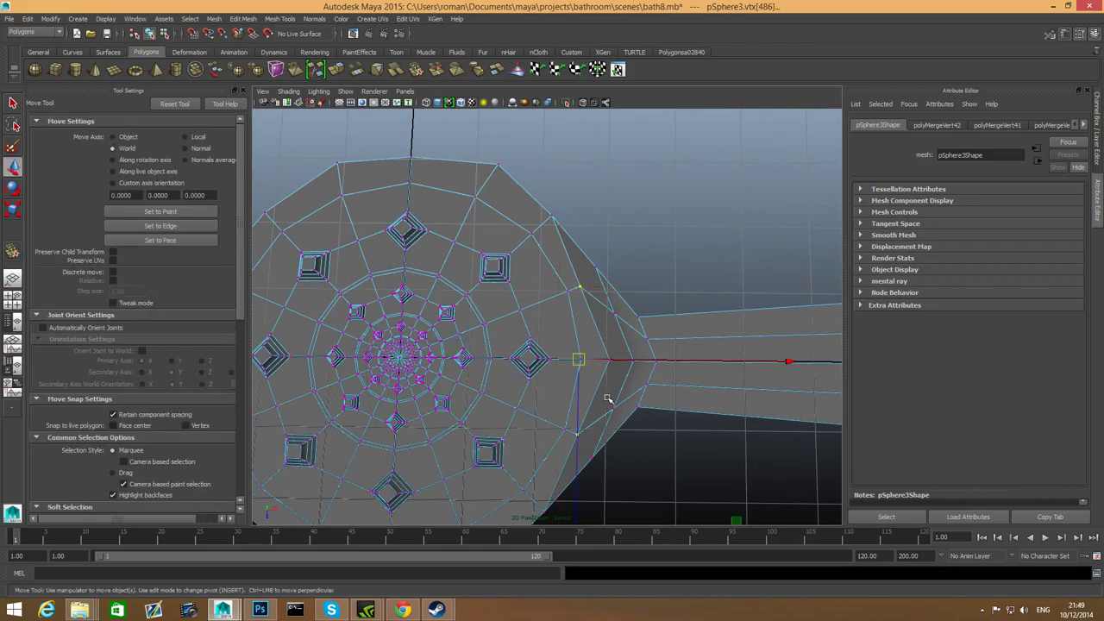
pyautogui.moveTo(797, 362); pyautogui.dragTo(793, 363)
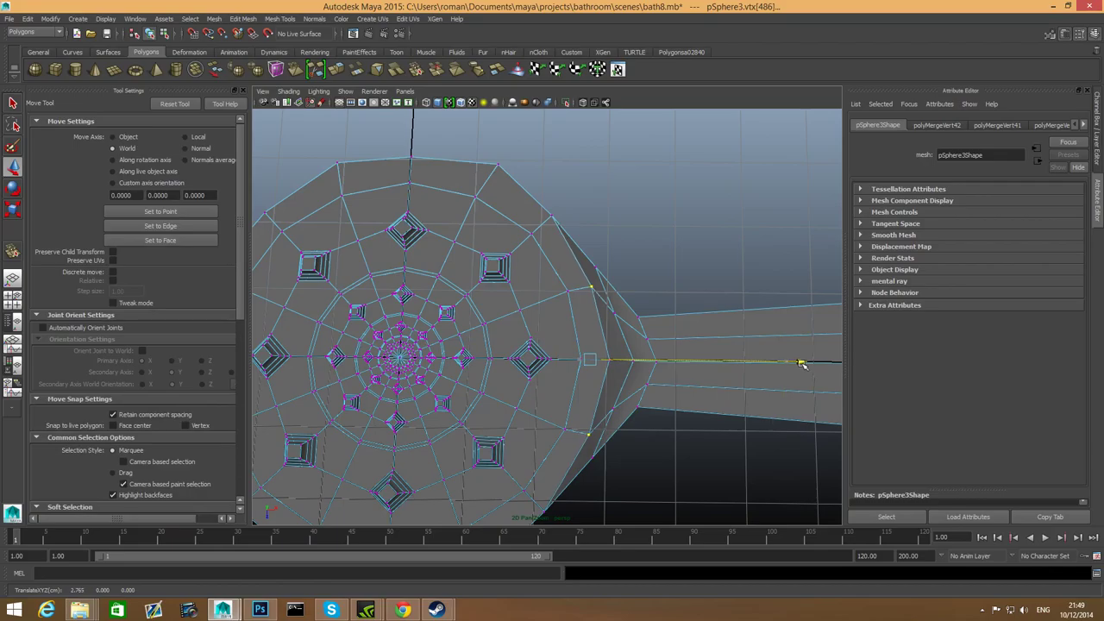
pyautogui.moveTo(801, 363)
pyautogui.keyDown('alt'); pyautogui.mouseDown()
pyautogui.moveTo(650, 394)
pyautogui.moveTo(554, 383)
pyautogui.mouseUp(); pyautogui.keyUp('alt')
pyautogui.moveTo(583, 422)
pyautogui.mouseDown()
pyautogui.moveTo(623, 377)
pyautogui.moveTo(571, 328)
pyautogui.mouseUp()
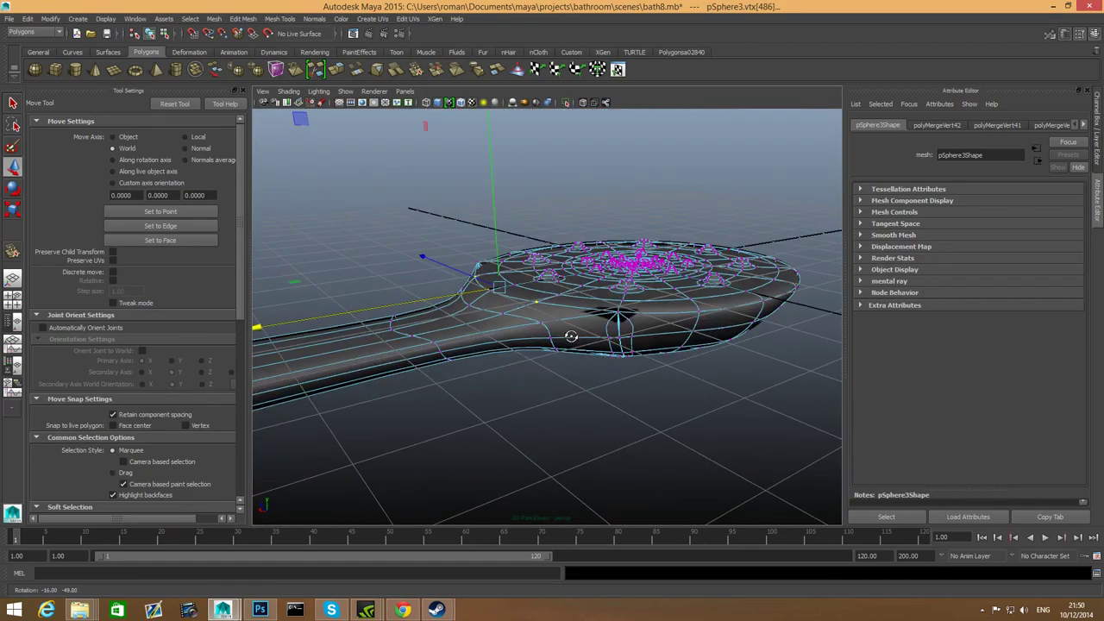
pyautogui.scroll(3, 579, 317)
pyautogui.scroll(4, 690, 346)
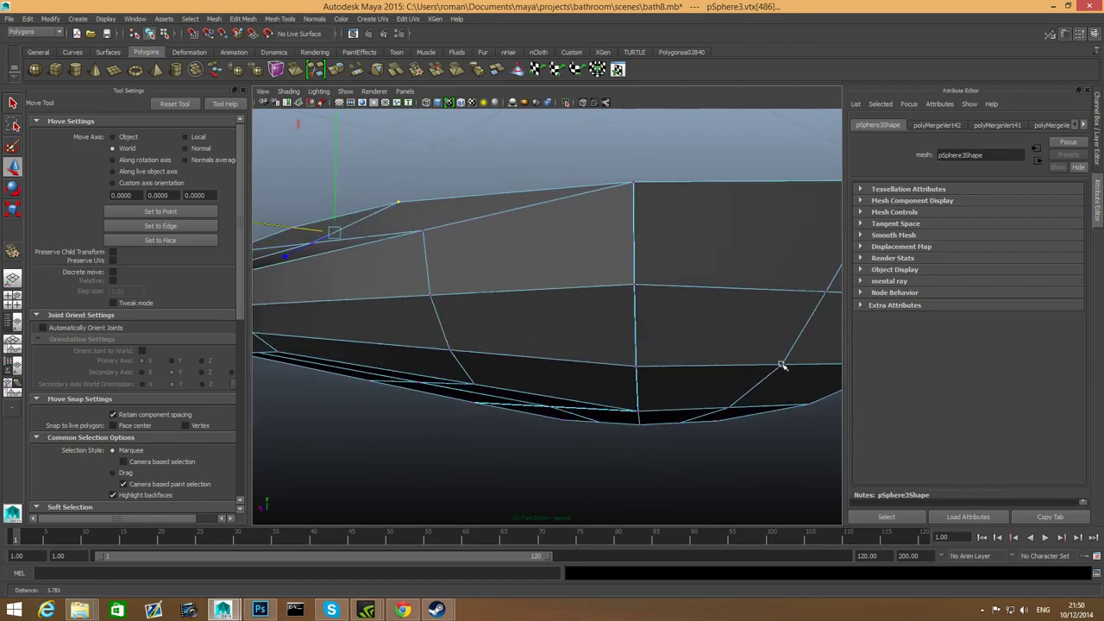
pyautogui.scroll(4, 732, 353)
pyautogui.moveTo(724, 345)
pyautogui.keyDown('alt'); pyautogui.mouseDown()
pyautogui.moveTo(658, 276)
pyautogui.moveTo(564, 291)
pyautogui.moveTo(517, 369)
pyautogui.moveTo(675, 377)
pyautogui.mouseUp(); pyautogui.keyUp('alt')
pyautogui.moveTo(582, 355); pyautogui.dragTo(581, 321, button='right')
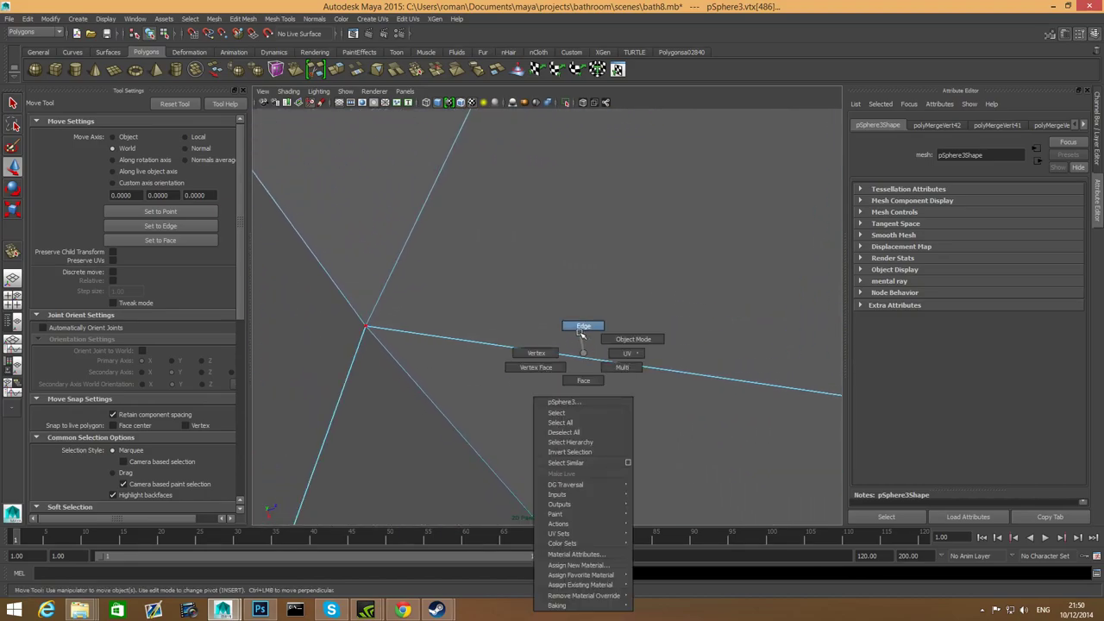
# - Try several edges on the basin side near the handle to find the unneeded one
pyautogui.click(573, 357)
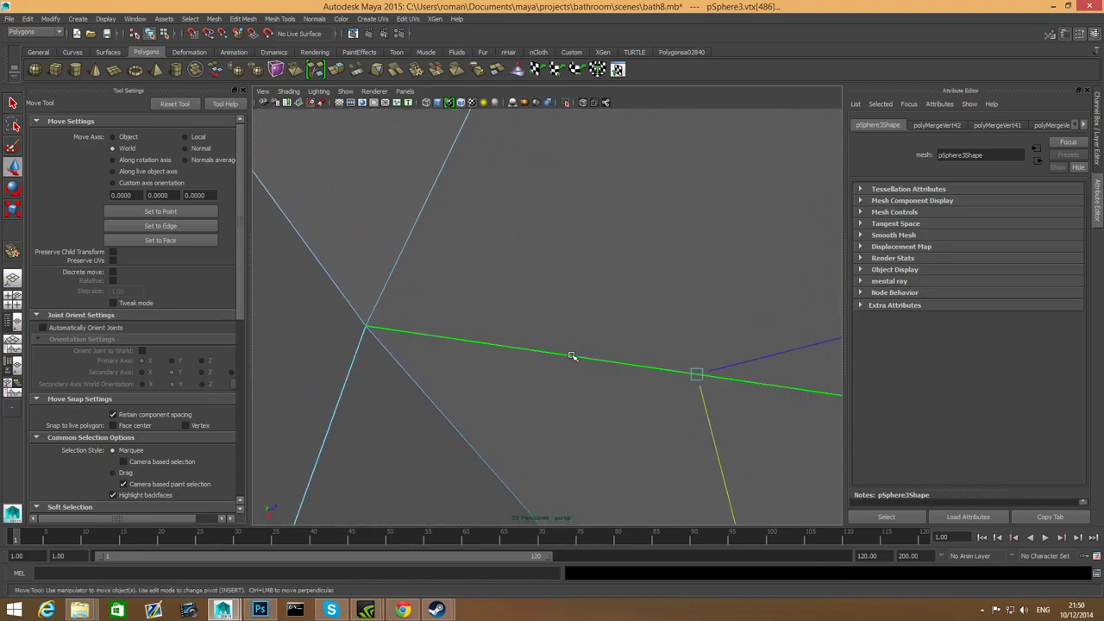
pyautogui.click(350, 367)
pyautogui.moveTo(360, 387)
pyautogui.keyDown('alt'); pyautogui.mouseDown()
pyautogui.moveTo(466, 421)
pyautogui.moveTo(444, 439)
pyautogui.moveTo(475, 458)
pyautogui.moveTo(419, 434)
pyautogui.mouseUp(); pyautogui.keyUp('alt')
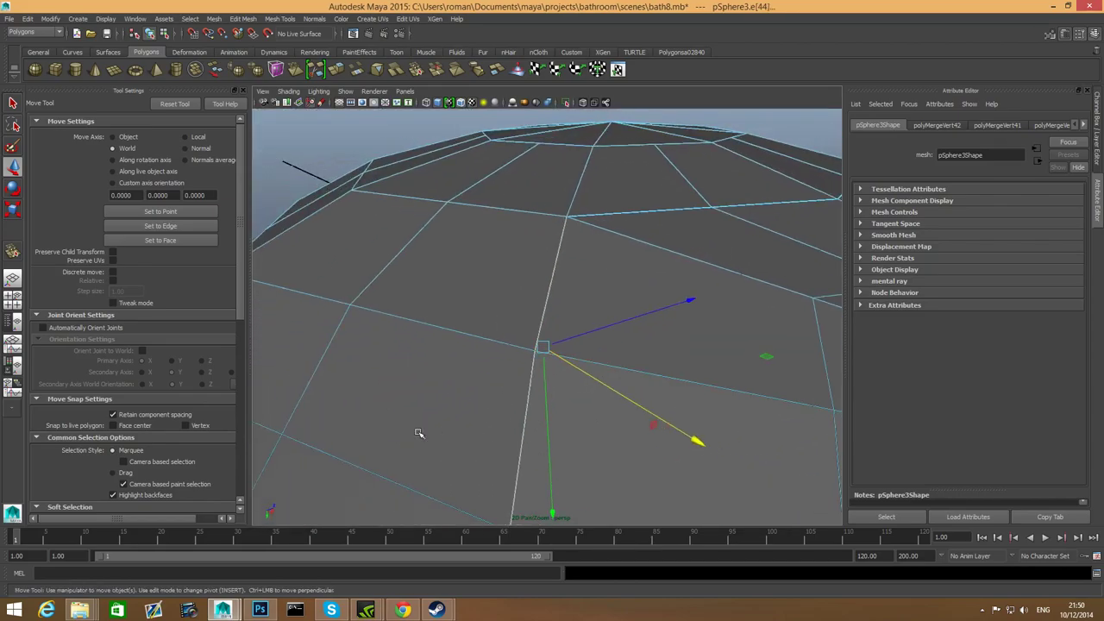
pyautogui.click(524, 397)
pyautogui.moveTo(515, 469)
pyautogui.keyDown('alt'); pyautogui.mouseDown()
pyautogui.moveTo(518, 454)
pyautogui.moveTo(550, 452)
pyautogui.moveTo(584, 402)
pyautogui.moveTo(620, 426)
pyautogui.moveTo(598, 433)
pyautogui.moveTo(570, 357)
pyautogui.mouseUp(); pyautogui.keyUp('alt')
pyautogui.click(558, 347)
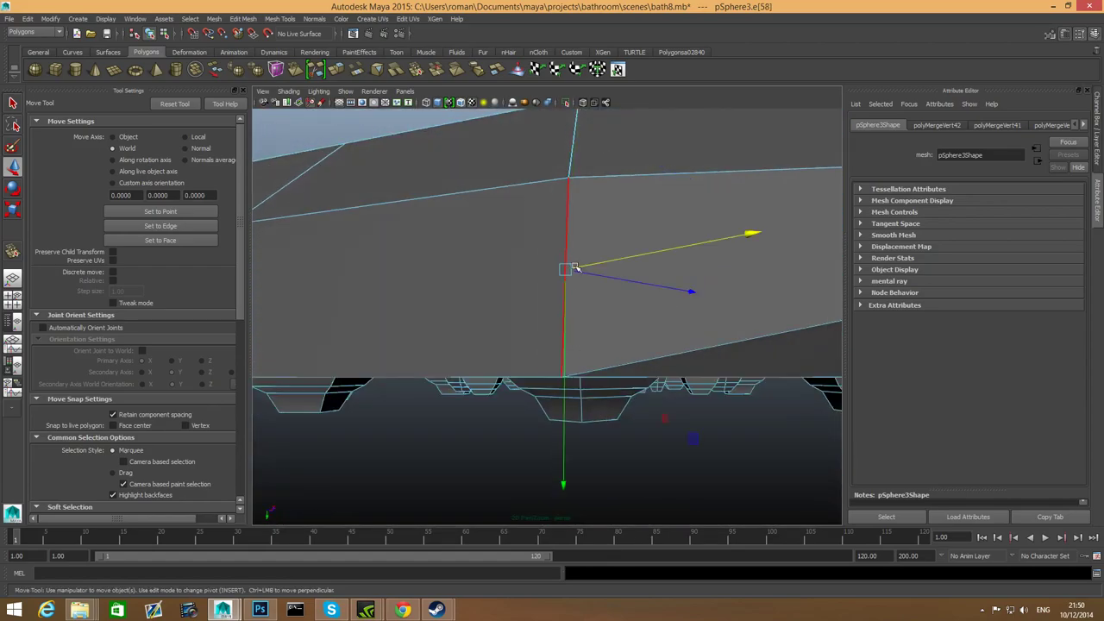
pyautogui.moveTo(576, 268)
pyautogui.keyDown('alt'); pyautogui.mouseDown()
pyautogui.moveTo(574, 416)
pyautogui.moveTo(555, 375)
pyautogui.moveTo(496, 483)
pyautogui.mouseUp(); pyautogui.keyUp('alt')
pyautogui.click(556, 373)
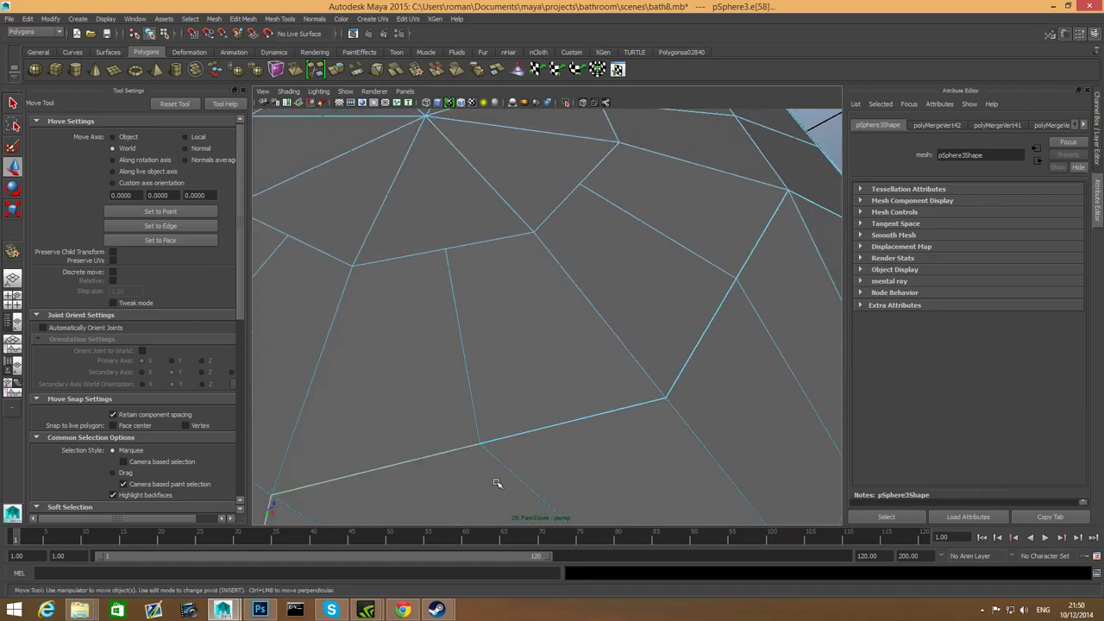
pyautogui.click(547, 431)
pyautogui.moveTo(547, 431)
pyautogui.keyDown('alt'); pyautogui.mouseDown()
pyautogui.moveTo(587, 461)
pyautogui.moveTo(572, 412)
pyautogui.mouseUp(); pyautogui.keyUp('alt')
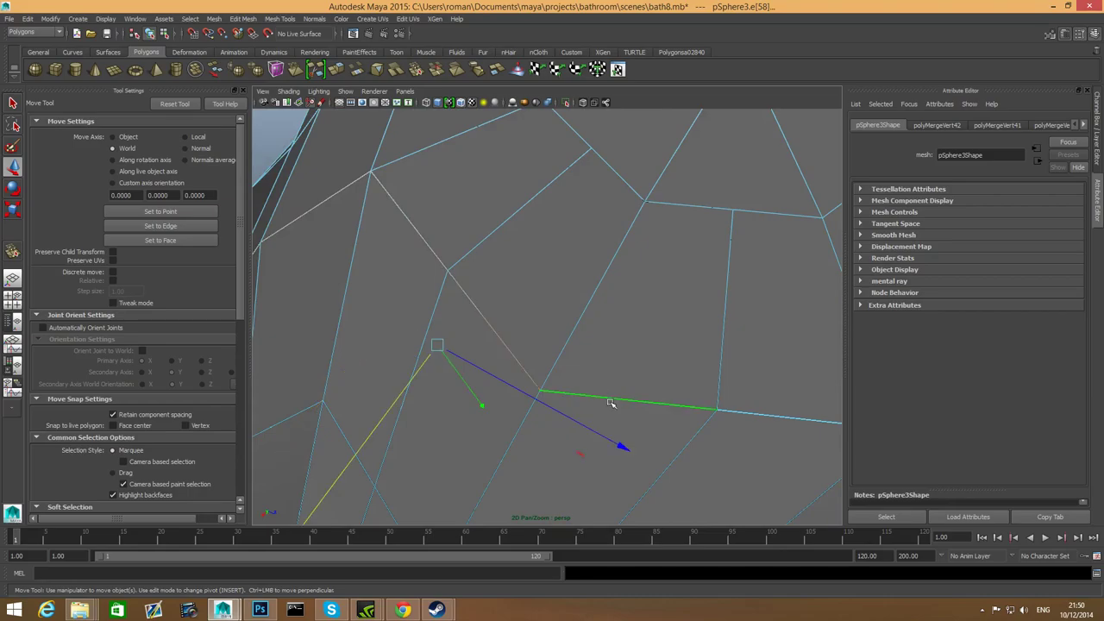
pyautogui.keyDown('alt'); pyautogui.moveTo(621, 449); pyautogui.dragTo(529, 429); pyautogui.keyUp('alt')
# - Select the unneeded edge and remove it with Delete Edge
pyautogui.click(570, 402)
pyautogui.moveTo(614, 405)
pyautogui.keyDown('alt'); pyautogui.mouseDown()
pyautogui.moveTo(631, 431)
pyautogui.moveTo(611, 448)
pyautogui.moveTo(523, 389)
pyautogui.moveTo(539, 395)
pyautogui.moveTo(503, 394)
pyautogui.moveTo(558, 455)
pyautogui.mouseUp(); pyautogui.keyUp('alt')
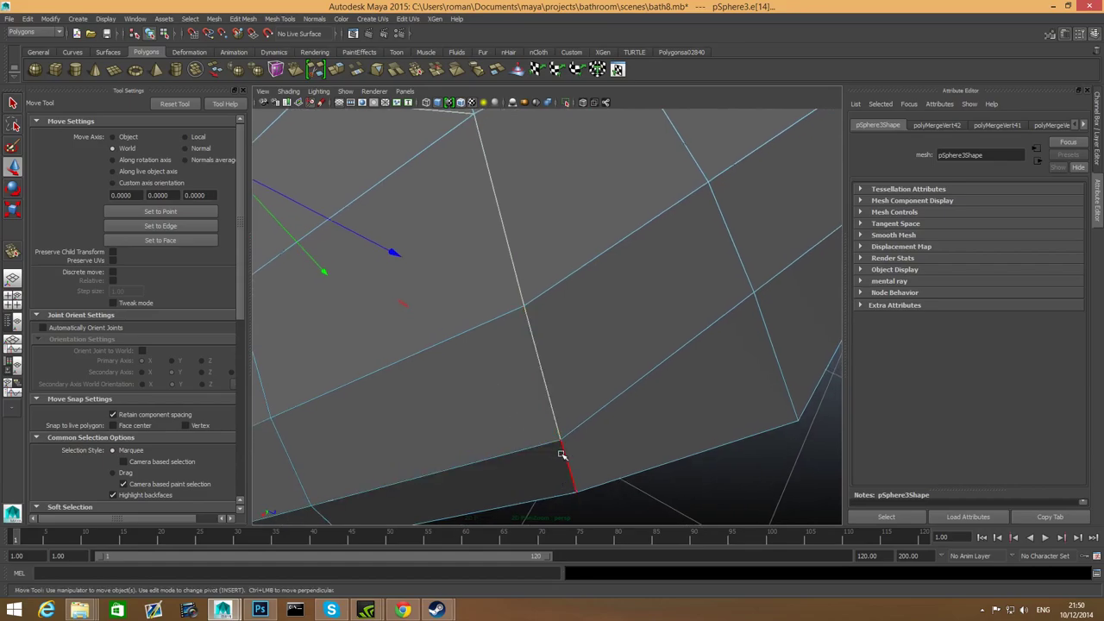
pyautogui.moveTo(443, 402)
pyautogui.keyDown('alt'); pyautogui.mouseDown()
pyautogui.moveTo(525, 457)
pyautogui.moveTo(362, 419)
pyautogui.moveTo(458, 393)
pyautogui.moveTo(351, 400)
pyautogui.moveTo(463, 399)
pyautogui.moveTo(529, 374)
pyautogui.moveTo(478, 414)
pyautogui.moveTo(536, 366)
pyautogui.mouseUp(); pyautogui.keyUp('alt')
pyautogui.keyDown('shift'); pyautogui.rightClick(530, 375); pyautogui.keyUp('shift')
pyautogui.click(491, 389)
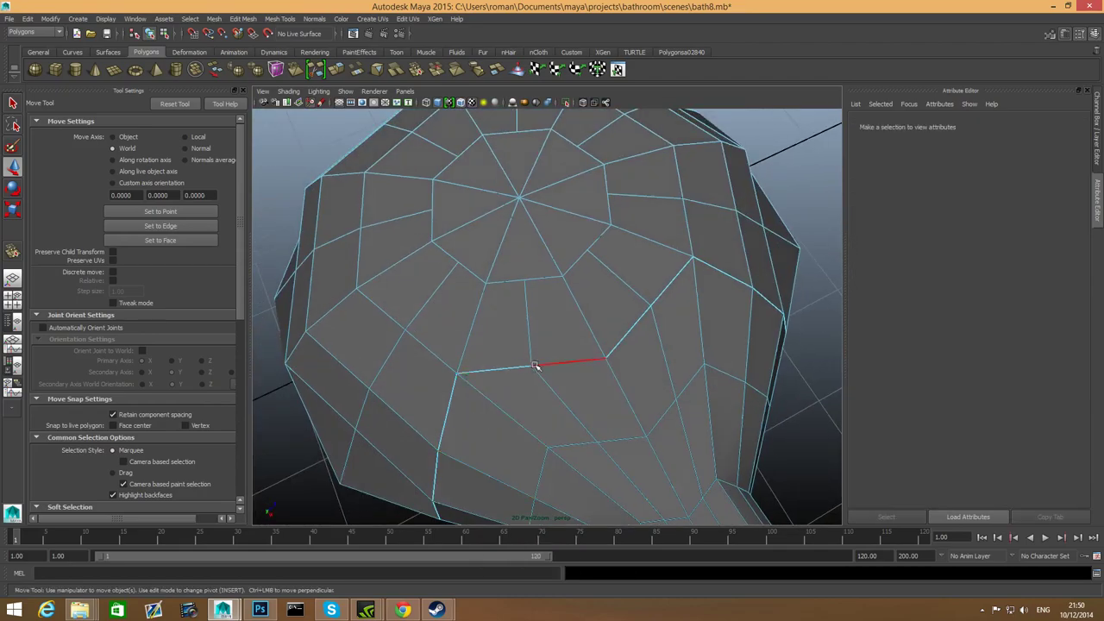
# - Select the loose vertices around the basin rim and the handle junction
pyautogui.moveTo(526, 393); pyautogui.dragTo(486, 372, button='right')
pyautogui.moveTo(486, 372)
pyautogui.keyDown('alt'); pyautogui.mouseDown()
pyautogui.moveTo(492, 451)
pyautogui.moveTo(510, 374)
pyautogui.mouseUp(); pyautogui.keyUp('alt')
pyautogui.click(513, 406)
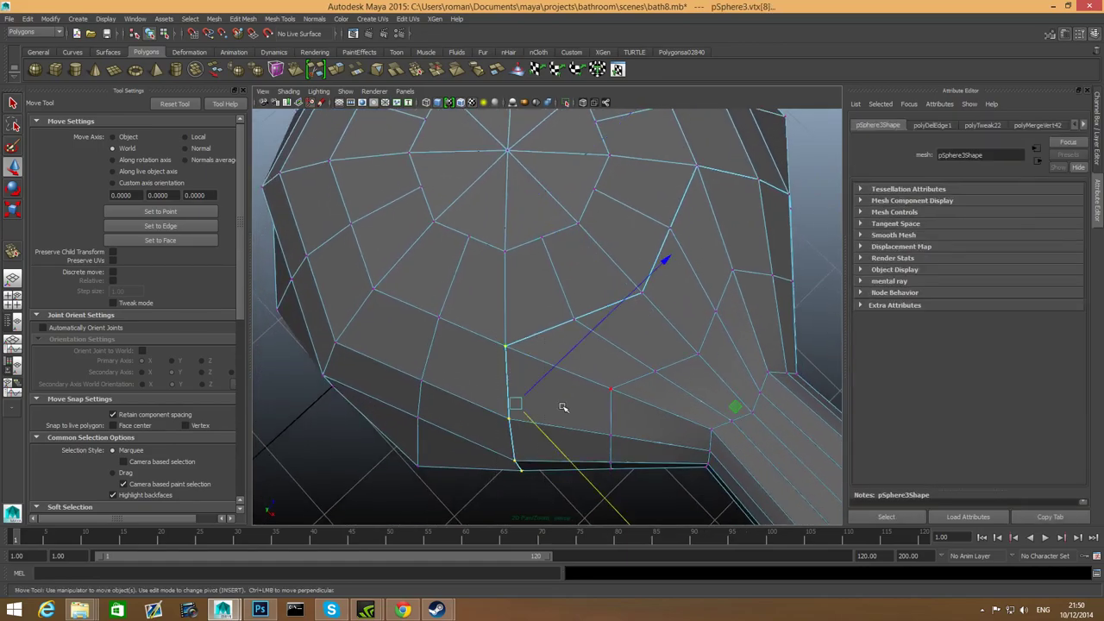
pyautogui.keyDown('alt'); pyautogui.moveTo(579, 420); pyautogui.dragTo(545, 384); pyautogui.keyUp('alt')
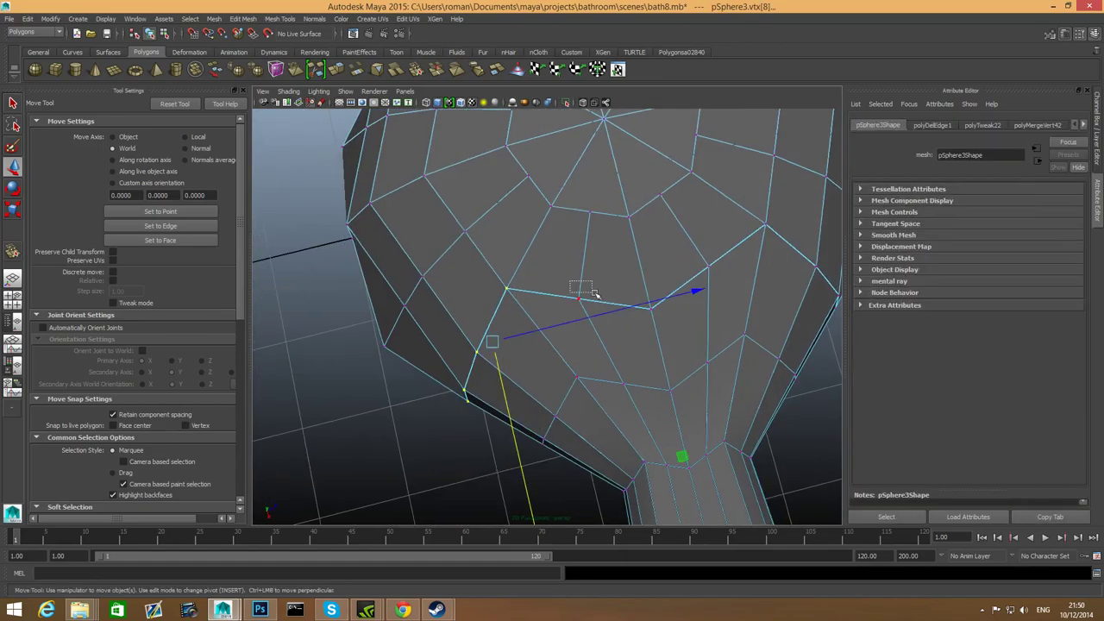
pyautogui.keyDown('alt'); pyautogui.moveTo(660, 322); pyautogui.dragTo(585, 419); pyautogui.keyUp('alt')
pyautogui.keyDown('alt'); pyautogui.moveTo(488, 459); pyautogui.dragTo(534, 283); pyautogui.keyUp('alt')
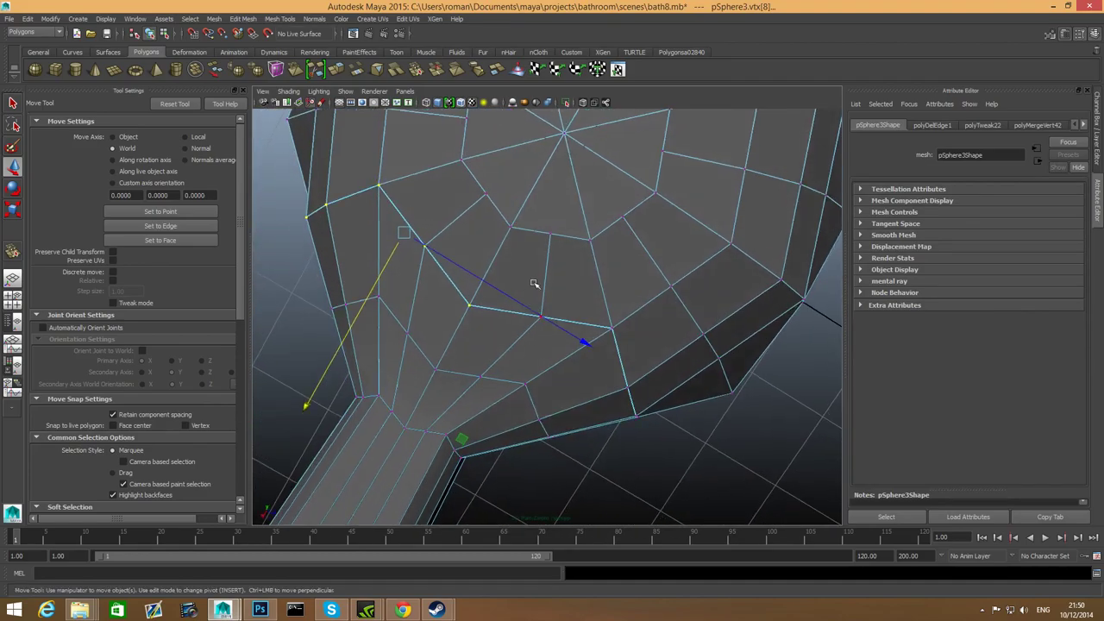
pyautogui.moveTo(606, 343); pyautogui.dragTo(618, 373)
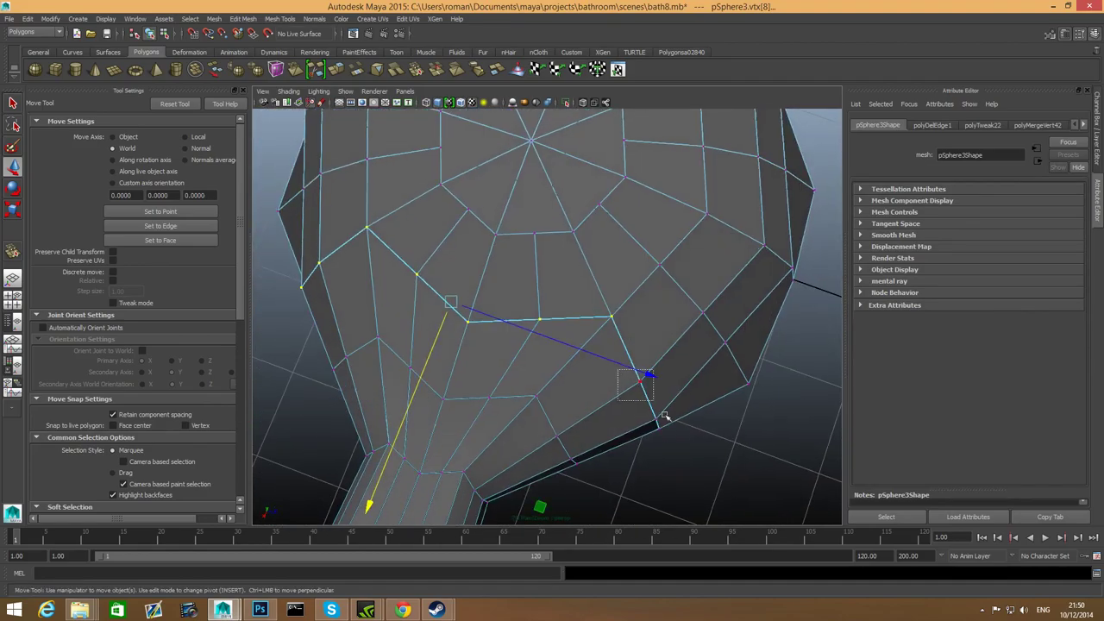
pyautogui.keyDown('alt'); pyautogui.moveTo(685, 446); pyautogui.dragTo(618, 281); pyautogui.keyUp('alt')
pyautogui.keyDown('alt'); pyautogui.moveTo(651, 330); pyautogui.dragTo(535, 328, button='right'); pyautogui.keyUp('alt')
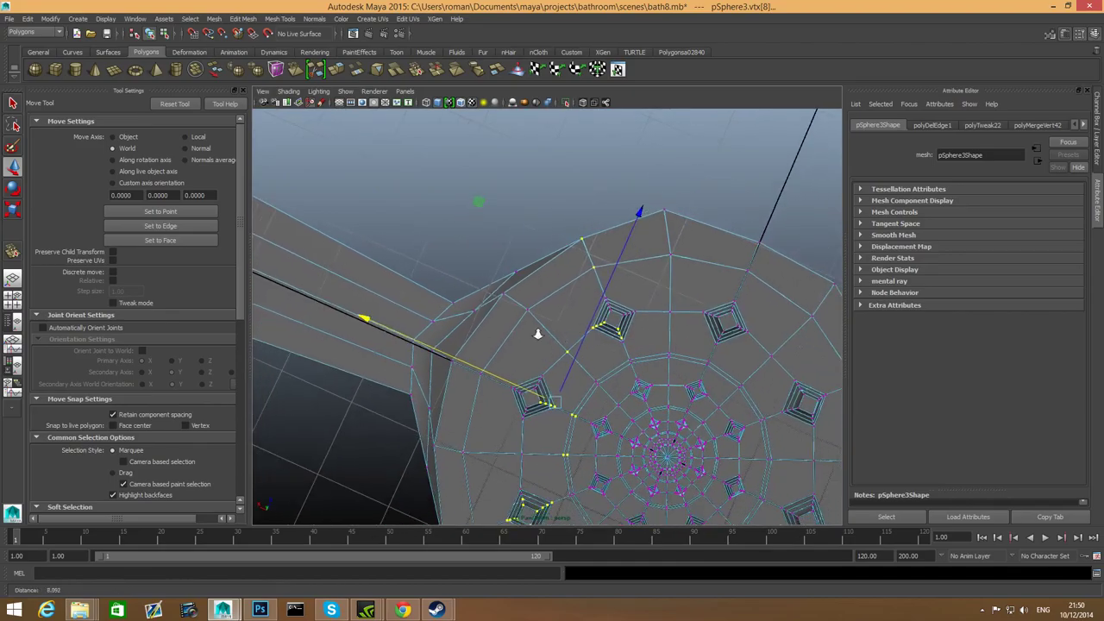
pyautogui.keyDown('alt'); pyautogui.moveTo(535, 328); pyautogui.dragTo(608, 349); pyautogui.keyUp('alt')
pyautogui.press('f')
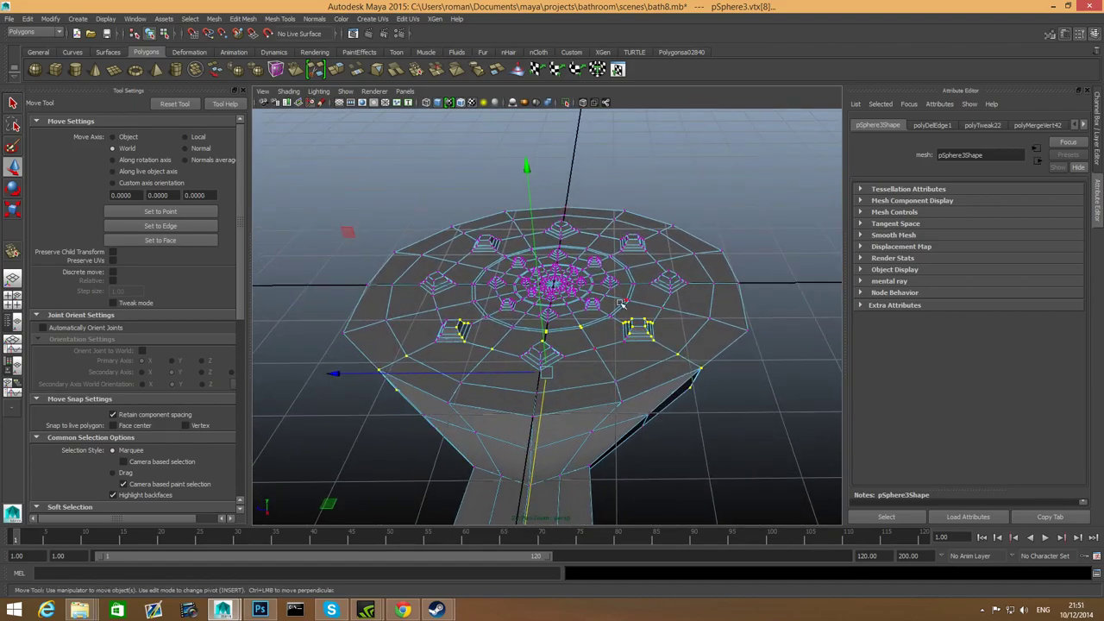
pyautogui.keyDown('alt'); pyautogui.moveTo(639, 326); pyautogui.dragTo(602, 298); pyautogui.keyUp('alt')
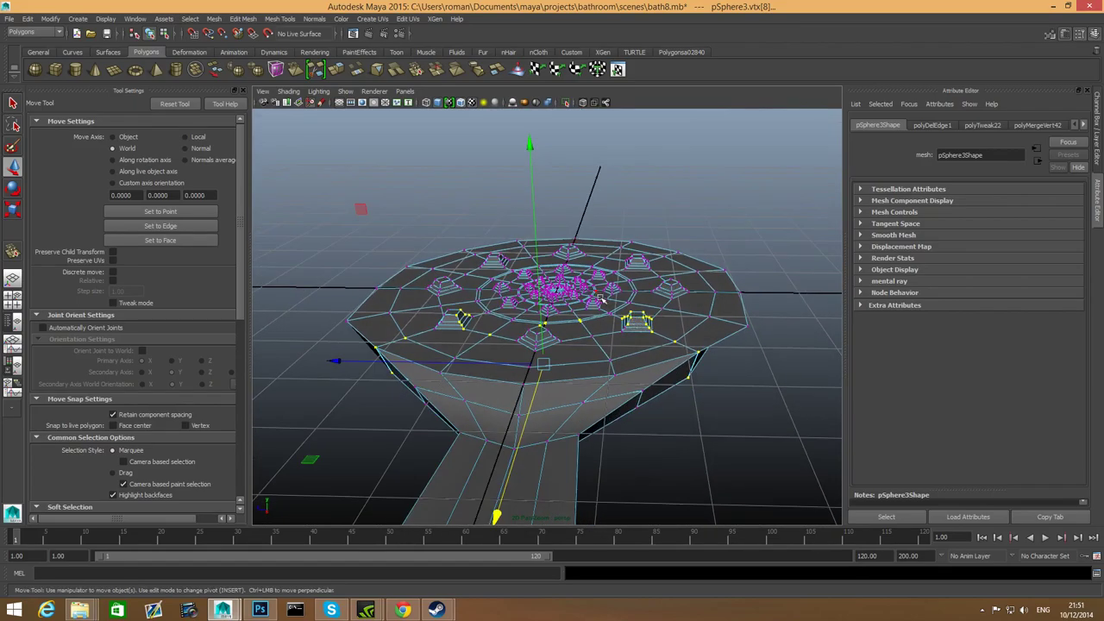
# - Drop the left and right stud vertices from the selection and merge the remaining rim vertices
pyautogui.keyDown('ctrl'); pyautogui.moveTo(664, 341); pyautogui.dragTo(664, 341); pyautogui.keyUp('ctrl')
pyautogui.keyDown('ctrl'); pyautogui.moveTo(501, 338); pyautogui.dragTo(501, 338); pyautogui.keyUp('ctrl')
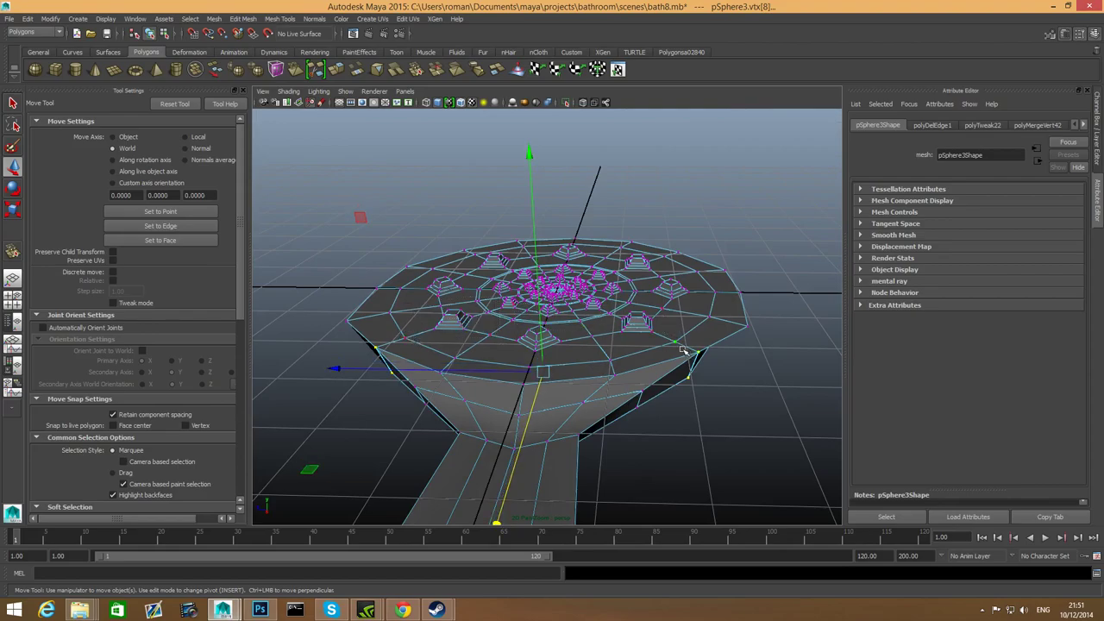
pyautogui.keyDown('alt'); pyautogui.moveTo(686, 357); pyautogui.dragTo(585, 248); pyautogui.keyUp('alt')
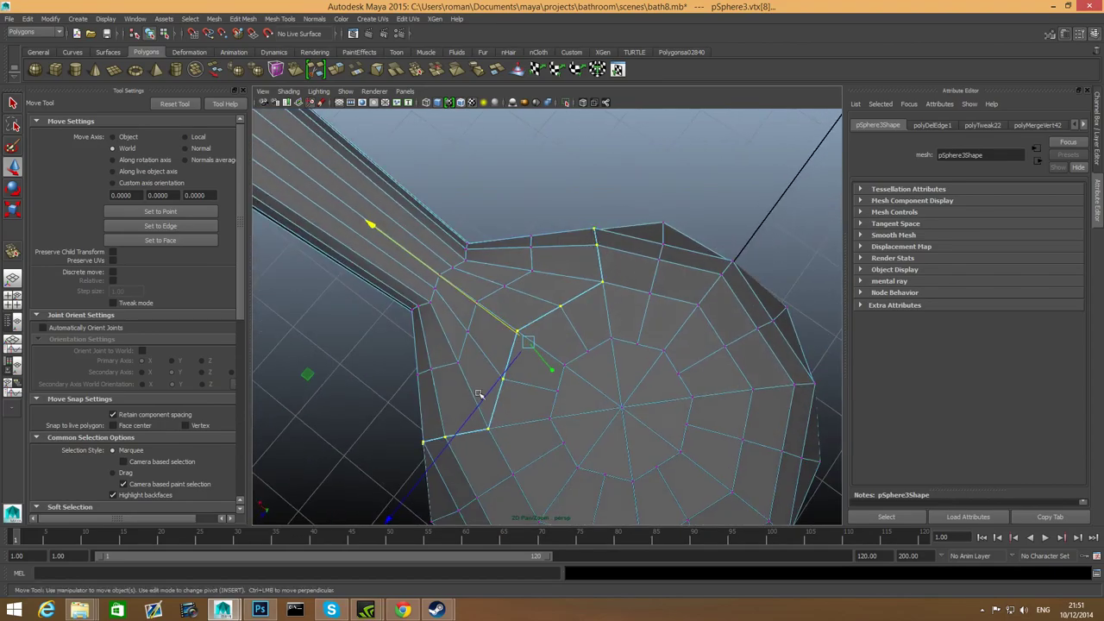
pyautogui.keyDown('alt'); pyautogui.moveTo(464, 404); pyautogui.dragTo(579, 366); pyautogui.keyUp('alt')
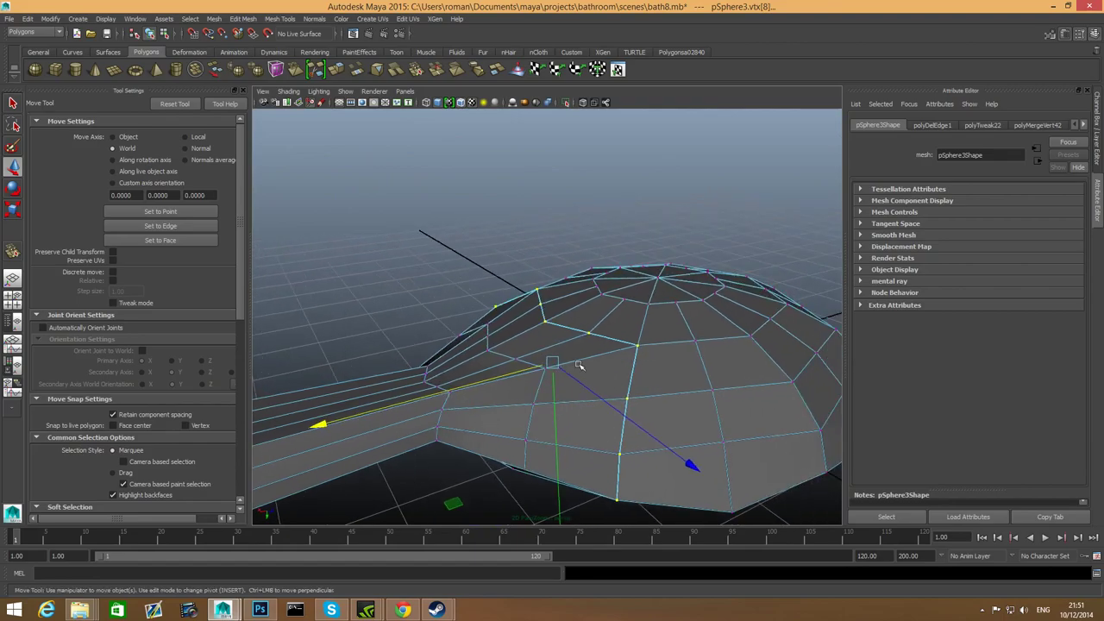
pyautogui.click(214, 18)
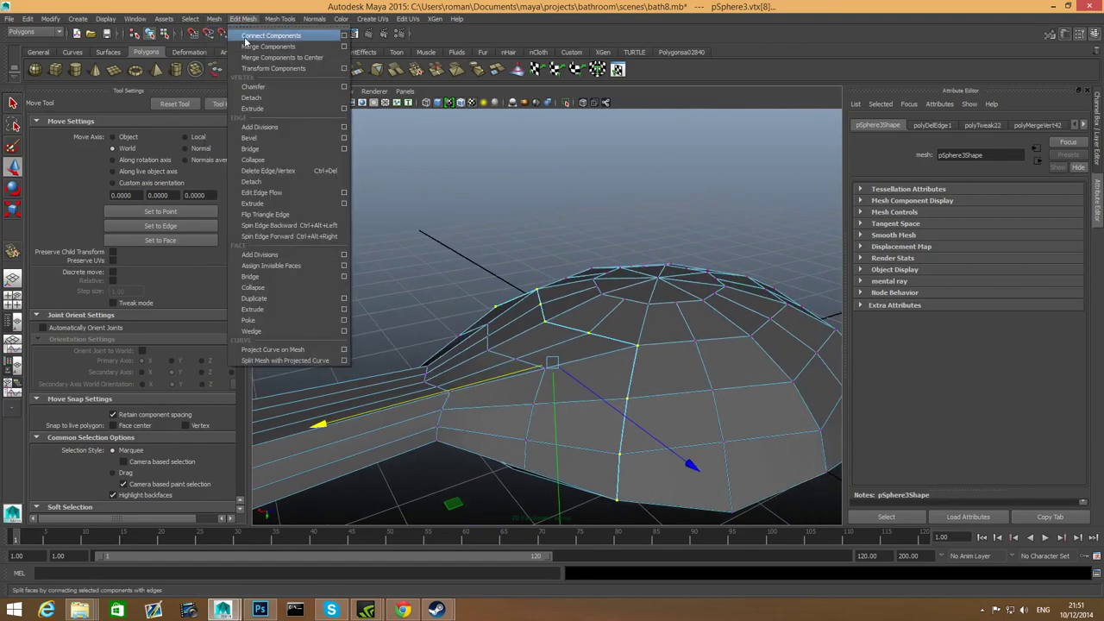
pyautogui.click(259, 37)
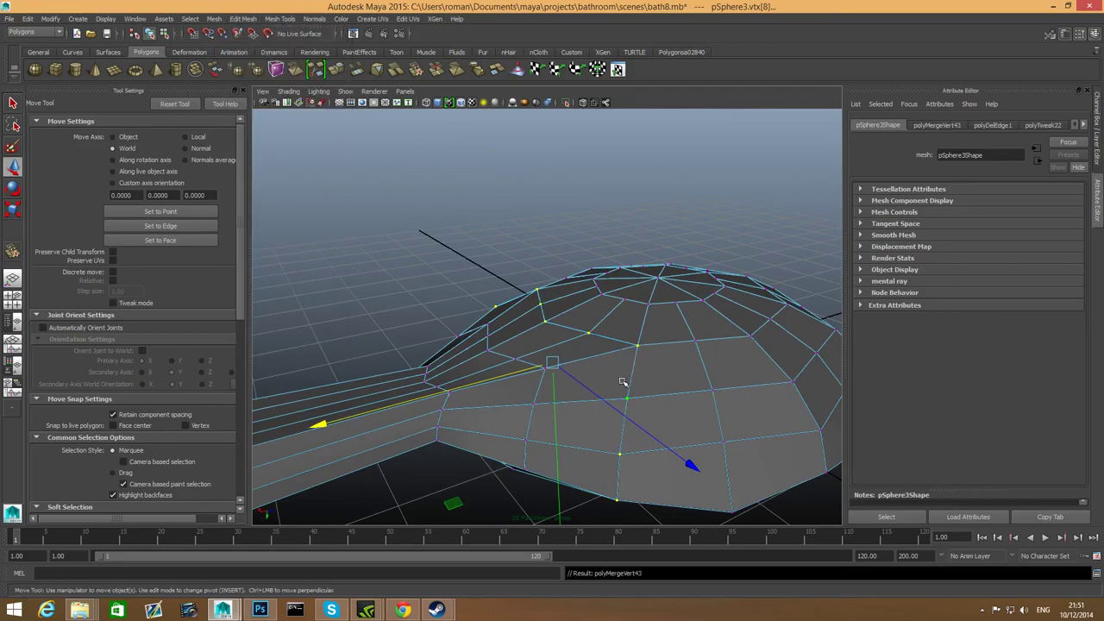
# - Check the mesh in smooth preview, then reselect the whole drain plate mesh with smoothing off
pyautogui.press('3')
pyautogui.moveTo(629, 395)
pyautogui.keyDown('alt'); pyautogui.mouseDown()
pyautogui.moveTo(636, 458)
pyautogui.moveTo(707, 457)
pyautogui.moveTo(721, 405)
pyautogui.moveTo(572, 281)
pyautogui.mouseUp(); pyautogui.keyUp('alt')
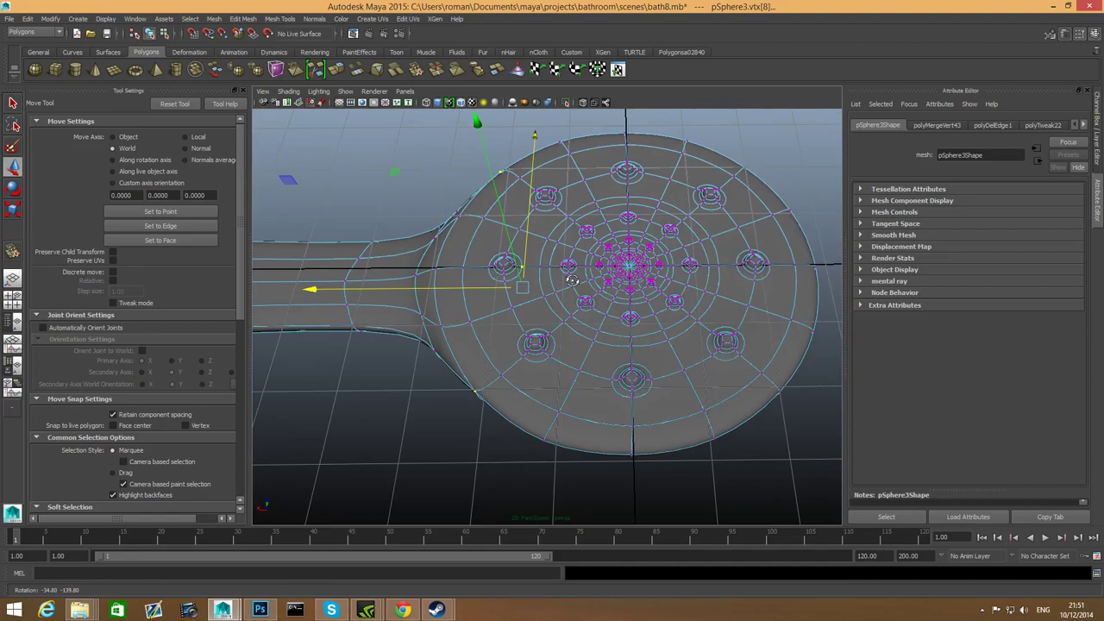
pyautogui.scroll(3, 532, 262)
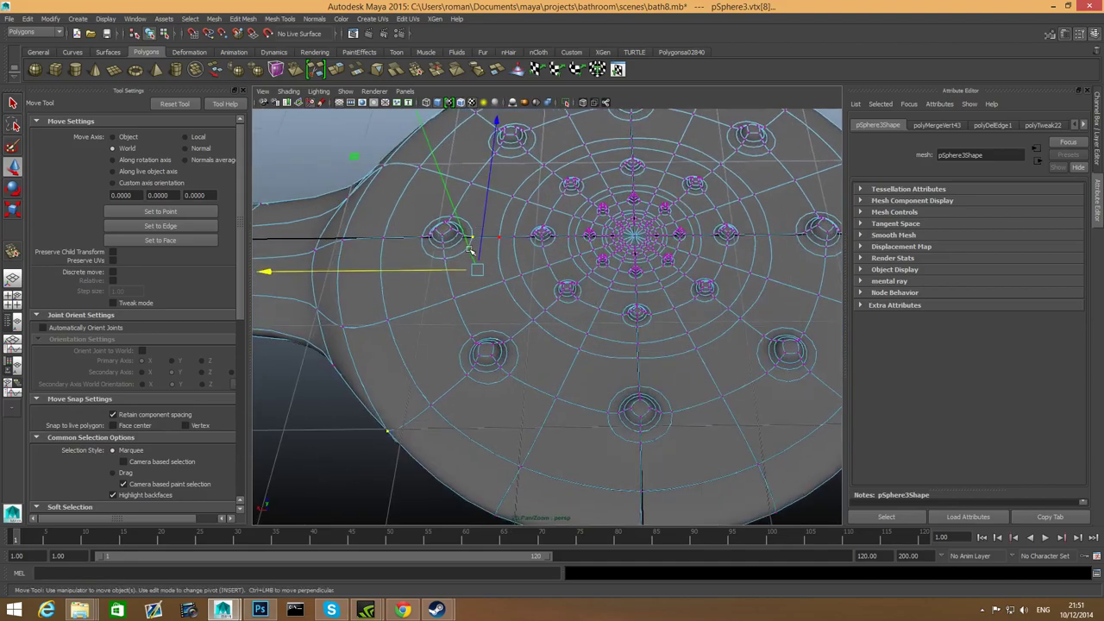
pyautogui.scroll(-3, 523, 323)
pyautogui.press('F8')
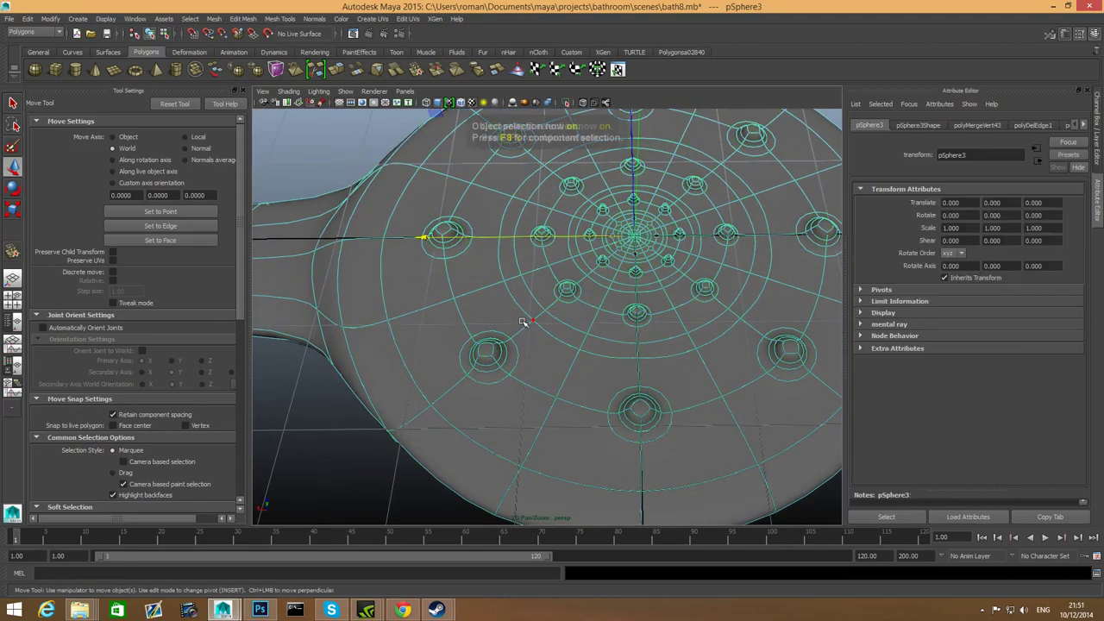
pyautogui.scroll(-2, 522, 323)
pyautogui.click(509, 399)
pyautogui.moveTo(509, 400)
pyautogui.keyDown('alt'); pyautogui.mouseDown()
pyautogui.moveTo(523, 365)
pyautogui.moveTo(668, 382)
pyautogui.moveTo(661, 420)
pyautogui.moveTo(750, 434)
pyautogui.mouseUp(); pyautogui.keyUp('alt')
pyautogui.keyDown('alt'); pyautogui.moveTo(751, 434); pyautogui.dragTo(584, 406, button='right'); pyautogui.keyUp('alt')
pyautogui.moveTo(584, 406)
pyautogui.keyDown('alt'); pyautogui.mouseDown()
pyautogui.moveTo(505, 406)
pyautogui.moveTo(496, 387)
pyautogui.moveTo(579, 417)
pyautogui.moveTo(584, 302)
pyautogui.moveTo(525, 274)
pyautogui.moveTo(618, 345)
pyautogui.moveTo(547, 316)
pyautogui.moveTo(621, 298)
pyautogui.moveTo(616, 336)
pyautogui.mouseUp(); pyautogui.keyUp('alt')
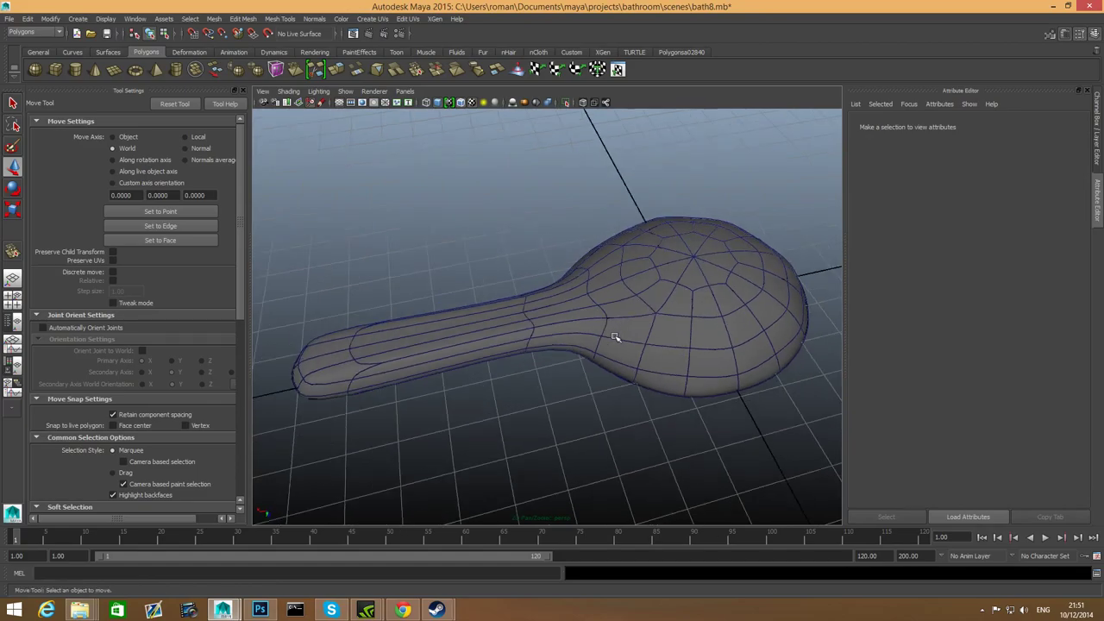
pyautogui.moveTo(615, 338); pyautogui.dragTo(615, 357, button='right')
pyautogui.press('1')
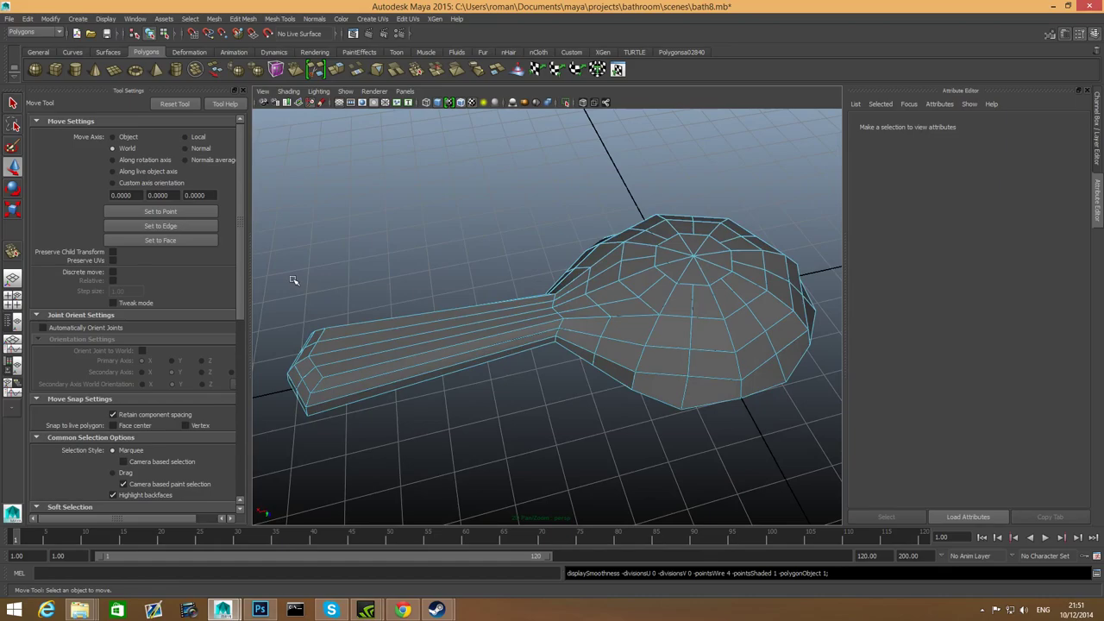
# - Extrude the handle and neck faces, pushing them out 0.126 along local Z
pyautogui.moveTo(276, 291)
pyautogui.mouseDown()
pyautogui.moveTo(457, 493)
pyautogui.moveTo(504, 522)
pyautogui.mouseUp()
pyautogui.moveTo(569, 237)
pyautogui.keyDown('alt'); pyautogui.mouseDown()
pyautogui.moveTo(575, 288)
pyautogui.moveTo(560, 261)
pyautogui.mouseUp(); pyautogui.keyUp('alt')
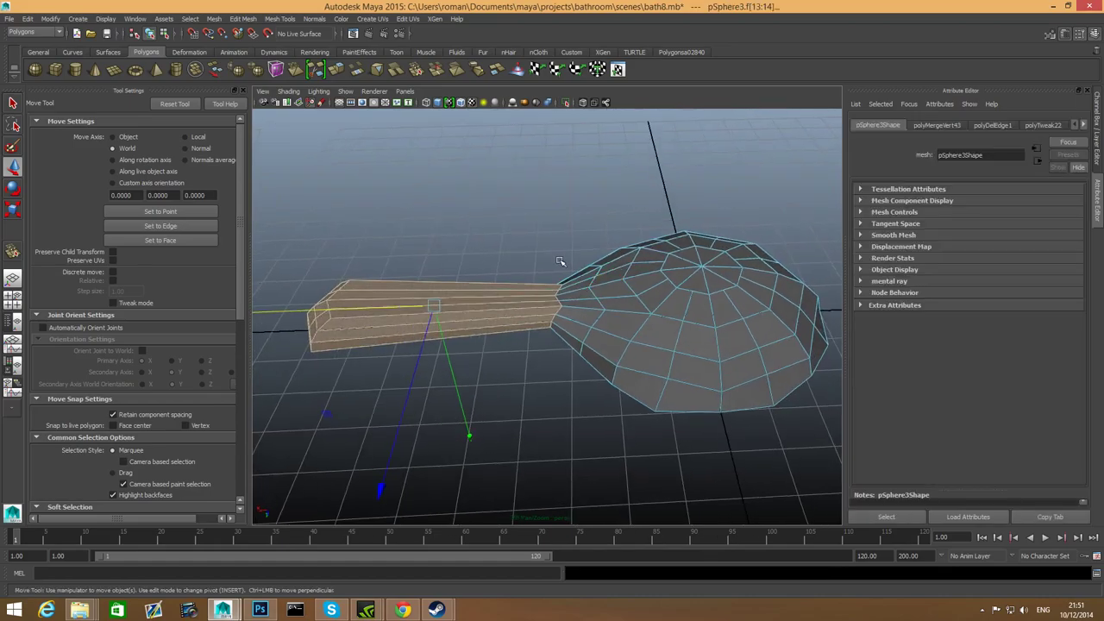
pyautogui.keyDown('shift'); pyautogui.moveTo(567, 359); pyautogui.dragTo(603, 417); pyautogui.keyUp('shift')
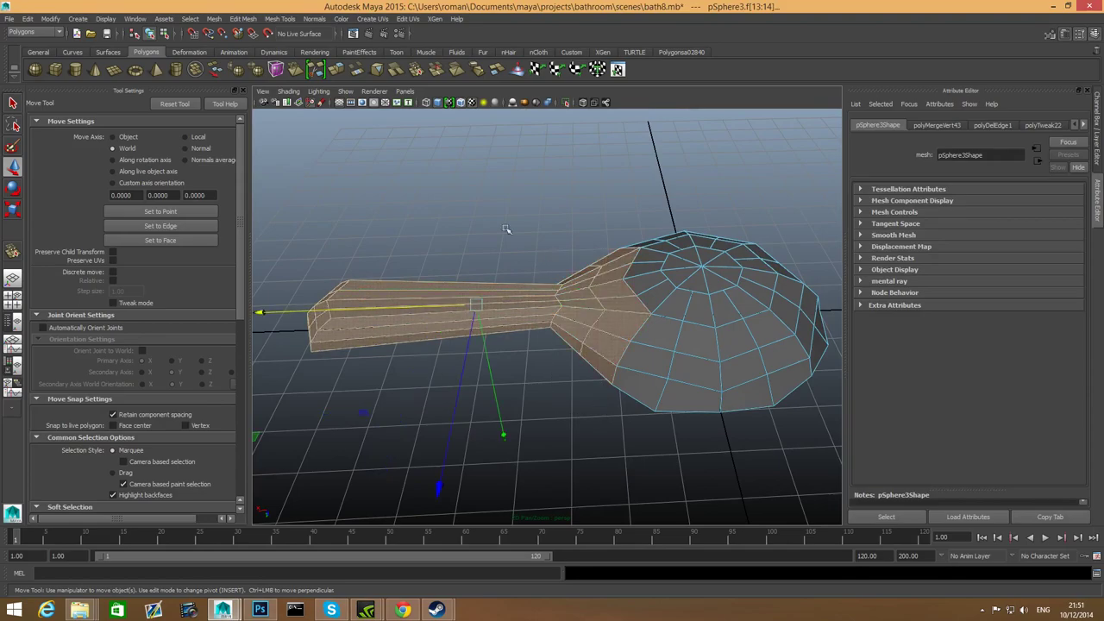
pyautogui.hotkey('ctrl', 'e')
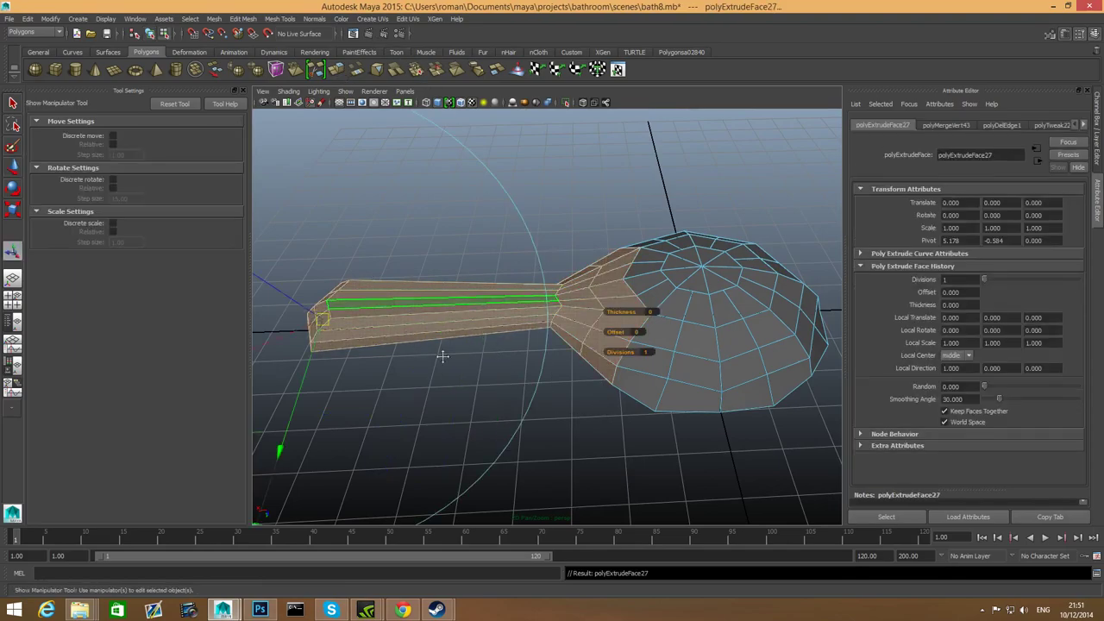
pyautogui.moveTo(443, 356)
pyautogui.keyDown('alt'); pyautogui.mouseDown()
pyautogui.moveTo(322, 253)
pyautogui.moveTo(346, 276)
pyautogui.moveTo(320, 271)
pyautogui.mouseUp(); pyautogui.keyUp('alt')
pyautogui.moveTo(520, 387)
pyautogui.keyDown('alt'); pyautogui.mouseDown()
pyautogui.moveTo(486, 389)
pyautogui.moveTo(429, 361)
pyautogui.mouseUp(); pyautogui.keyUp('alt')
pyautogui.moveTo(567, 345)
pyautogui.keyDown('alt'); pyautogui.mouseDown()
pyautogui.moveTo(566, 382)
pyautogui.moveTo(645, 320)
pyautogui.moveTo(618, 395)
pyautogui.moveTo(656, 397)
pyautogui.moveTo(602, 387)
pyautogui.moveTo(567, 345)
pyautogui.mouseUp(); pyautogui.keyUp('alt')
pyautogui.press('3')
pyautogui.press('1')
pyautogui.press('F8')
pyautogui.scroll(5, 681, 406)
pyautogui.scroll(2, 634, 407)
# - Insert two edge loops along the handle's extruded neck groove beside the junction ridge
pyautogui.keyDown('shift'); pyautogui.moveTo(566, 345); pyautogui.dragTo(546, 356, button='right'); pyautogui.keyUp('shift')
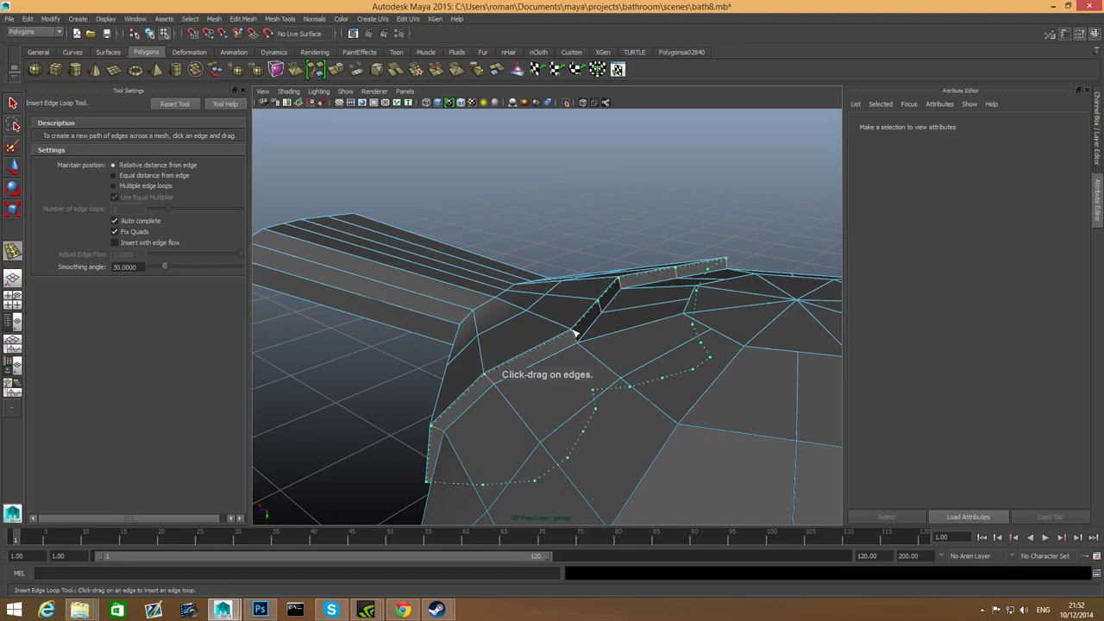
pyautogui.moveTo(576, 334); pyautogui.dragTo(575, 334)
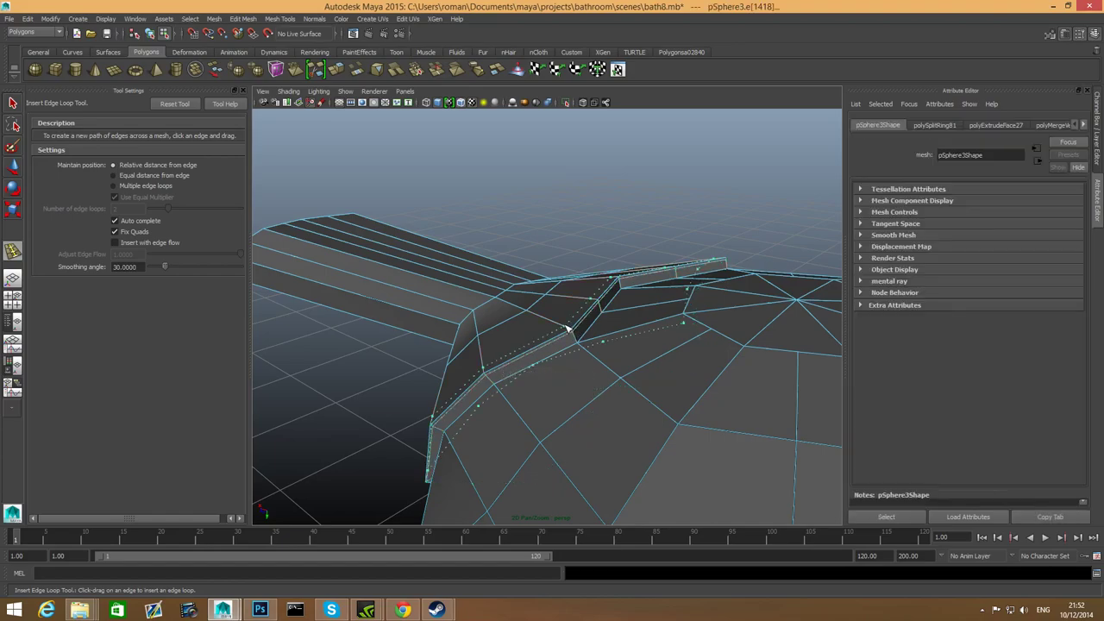
pyautogui.moveTo(570, 331); pyautogui.dragTo(576, 338)
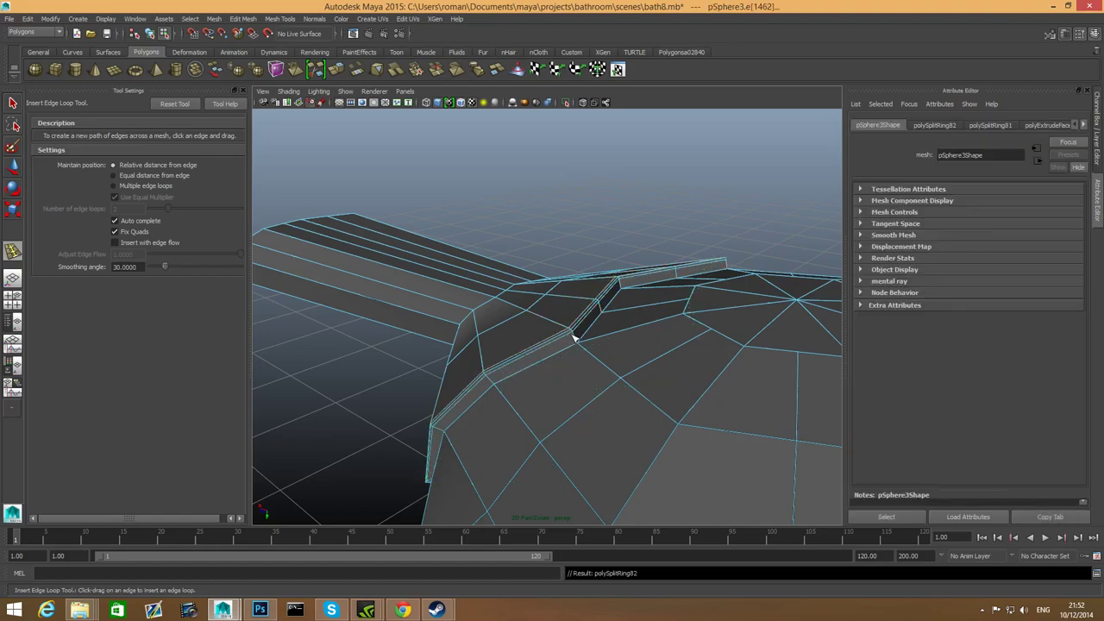
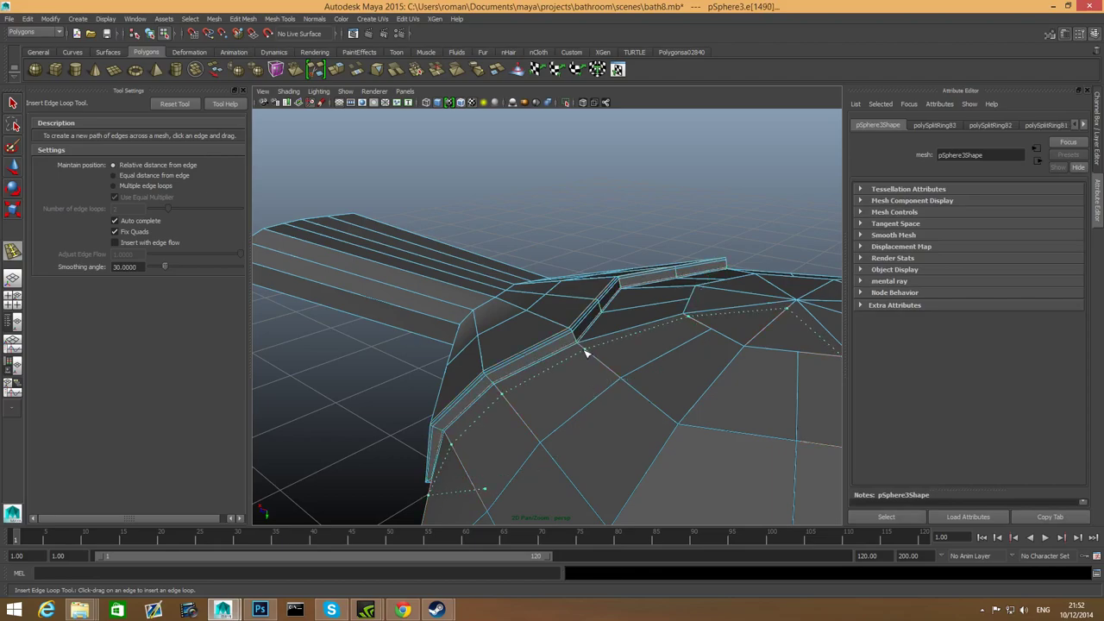
# - Undo the last edge loop and show the mesh in smooth preview in object mode
pyautogui.hotkey('ctrl', 'z')
pyautogui.press('3')
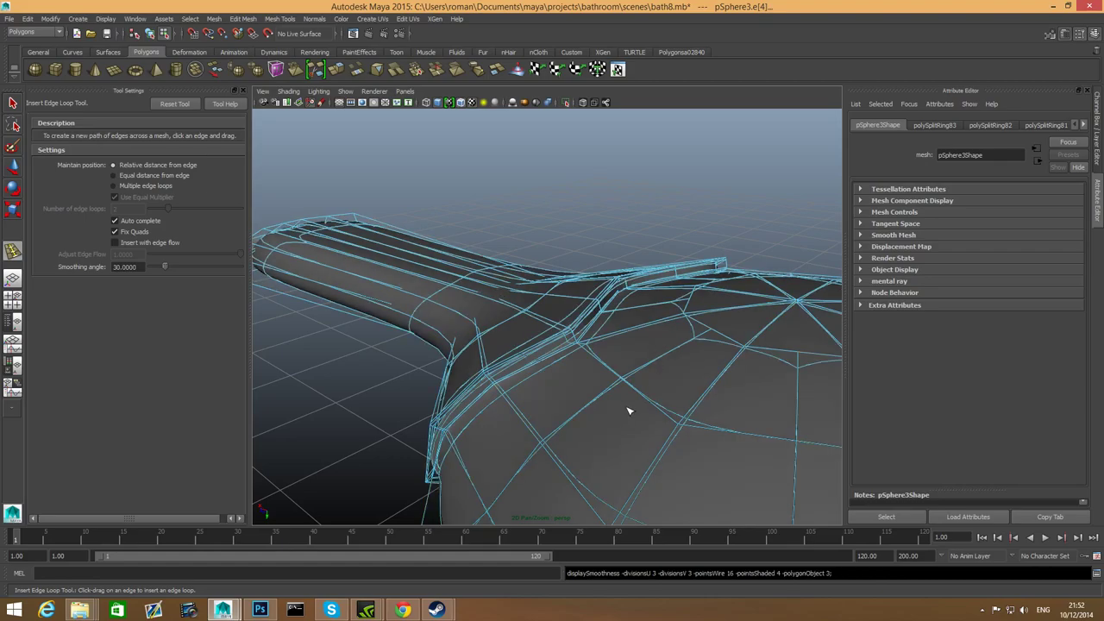
pyautogui.press('F8')
# - Frame the shower head and orbit around it to inspect the smoothed shape
pyautogui.press('f')
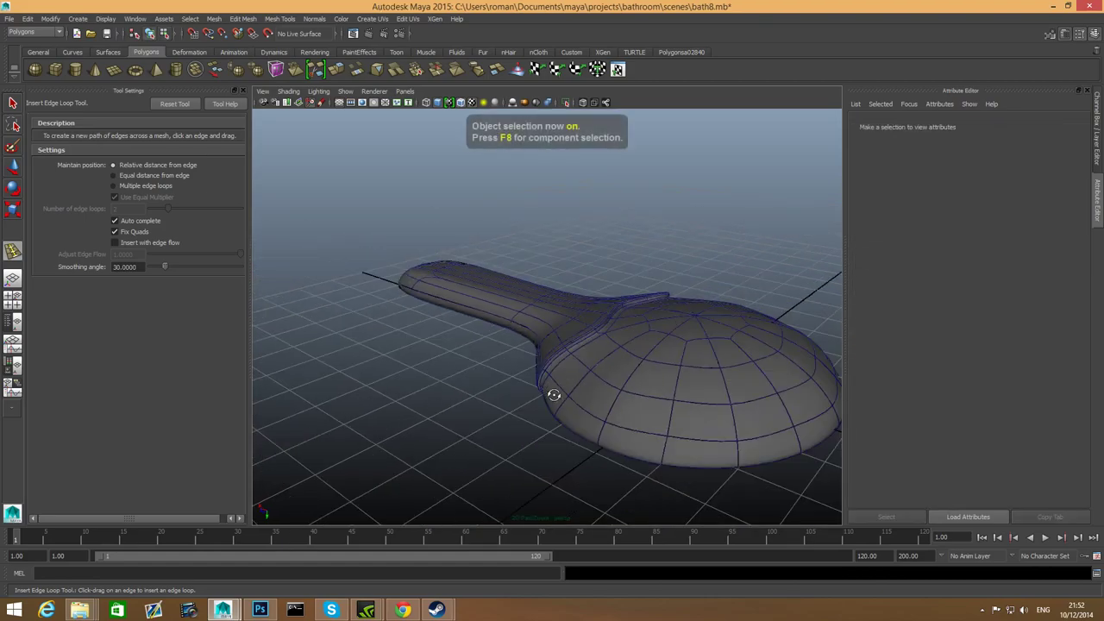
pyautogui.moveTo(554, 394)
pyautogui.keyDown('alt'); pyautogui.mouseDown()
pyautogui.moveTo(688, 469)
pyautogui.moveTo(665, 402)
pyautogui.mouseUp(); pyautogui.keyUp('alt')
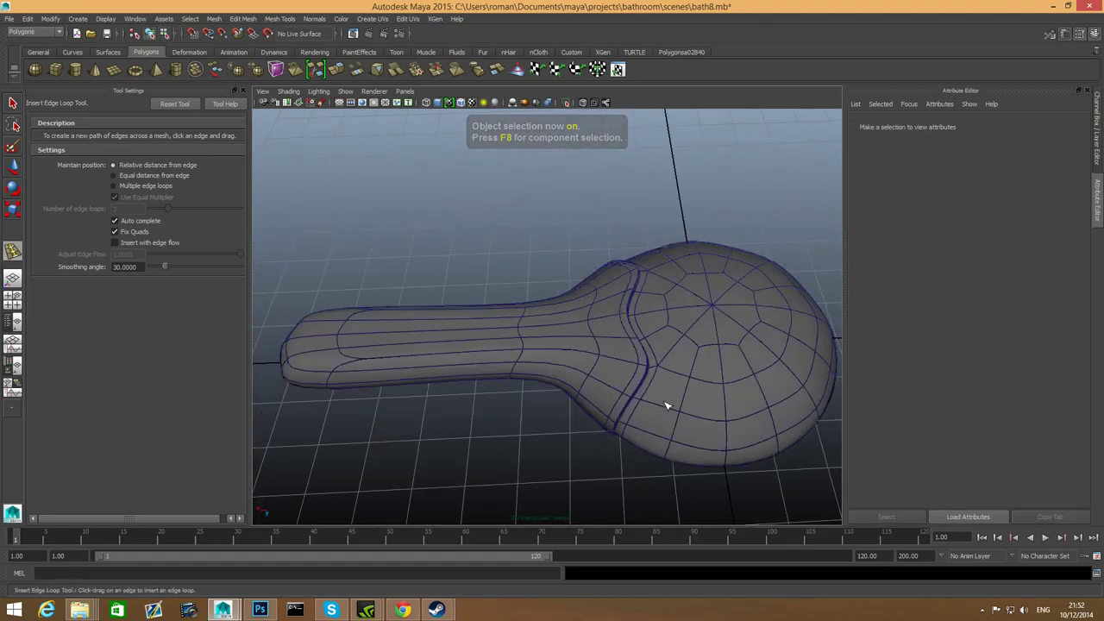
pyautogui.keyDown('alt'); pyautogui.moveTo(592, 415); pyautogui.dragTo(587, 431); pyautogui.keyUp('alt')
pyautogui.keyDown('alt'); pyautogui.moveTo(616, 374); pyautogui.dragTo(593, 353); pyautogui.keyUp('alt')
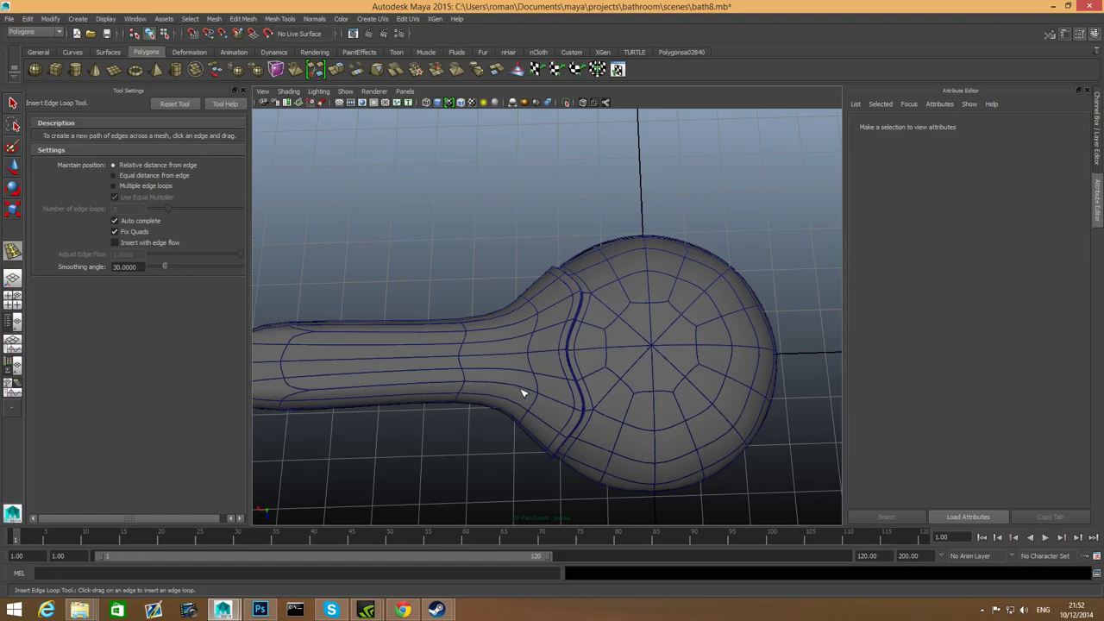
pyautogui.keyDown('alt'); pyautogui.moveTo(669, 356); pyautogui.dragTo(616, 286); pyautogui.keyUp('alt')
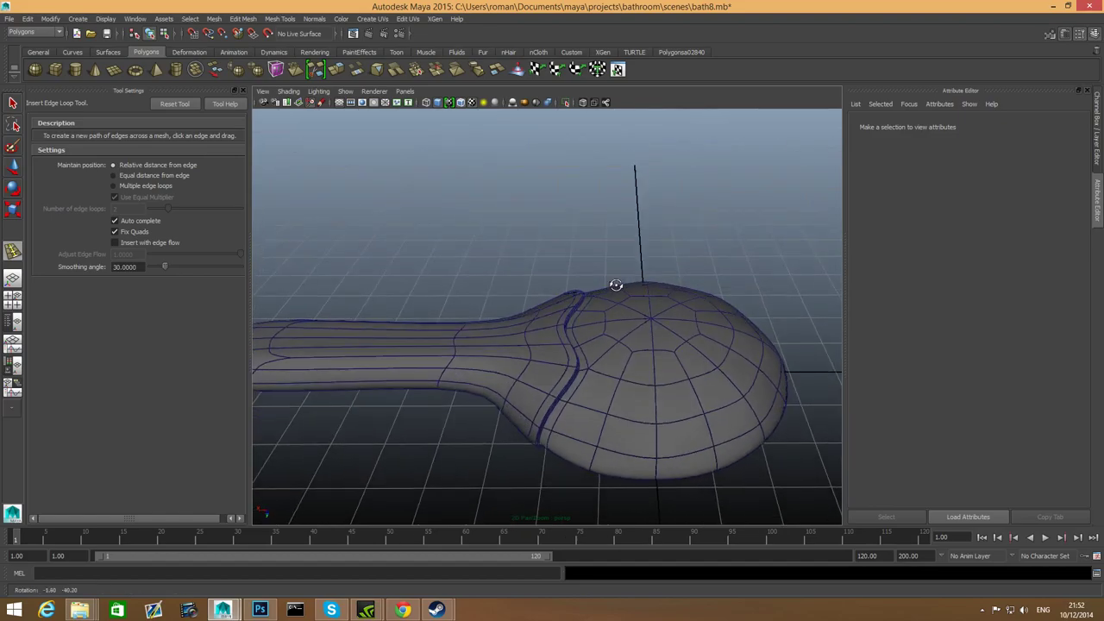
pyautogui.moveTo(524, 367)
pyautogui.keyDown('alt'); pyautogui.mouseDown()
pyautogui.moveTo(501, 323)
pyautogui.moveTo(498, 389)
pyautogui.moveTo(593, 409)
pyautogui.moveTo(575, 367)
pyautogui.moveTo(604, 358)
pyautogui.moveTo(601, 301)
pyautogui.moveTo(710, 308)
pyautogui.moveTo(599, 316)
pyautogui.moveTo(599, 279)
pyautogui.moveTo(558, 327)
pyautogui.moveTo(584, 293)
pyautogui.moveTo(587, 316)
pyautogui.mouseUp(); pyautogui.keyUp('alt')
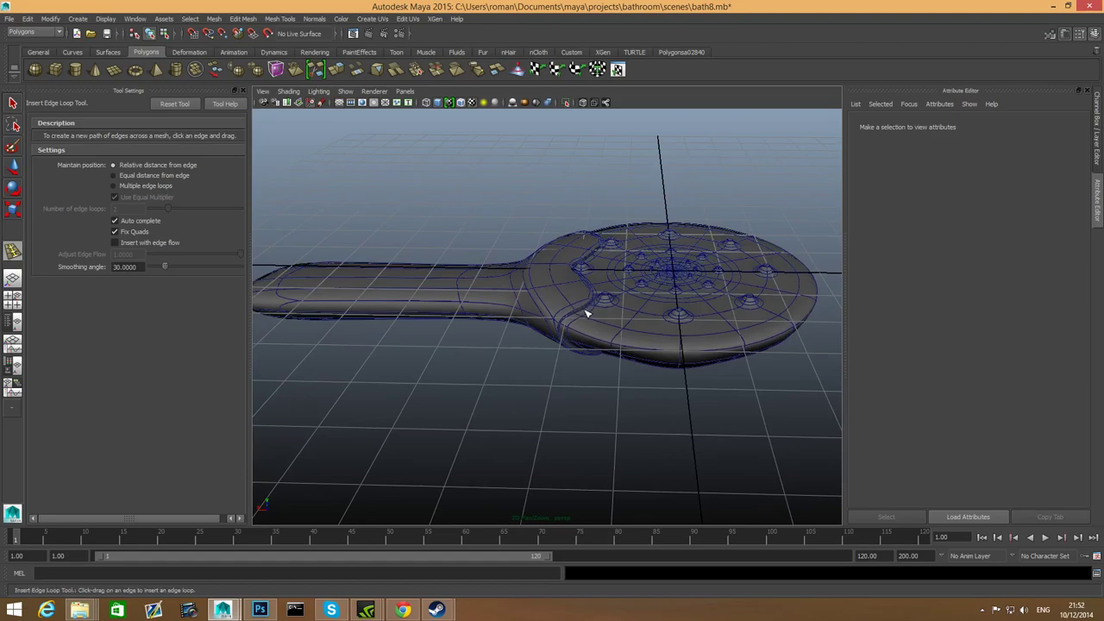
# - Undo the handle edge loops and head detail, restoring the plain faceted bowl
pyautogui.hotkey('ctrl', 'z')
pyautogui.hotkey('ctrl', 'z')
pyautogui.hotkey('ctrl', 'z')
pyautogui.hotkey('ctrl', 'z')
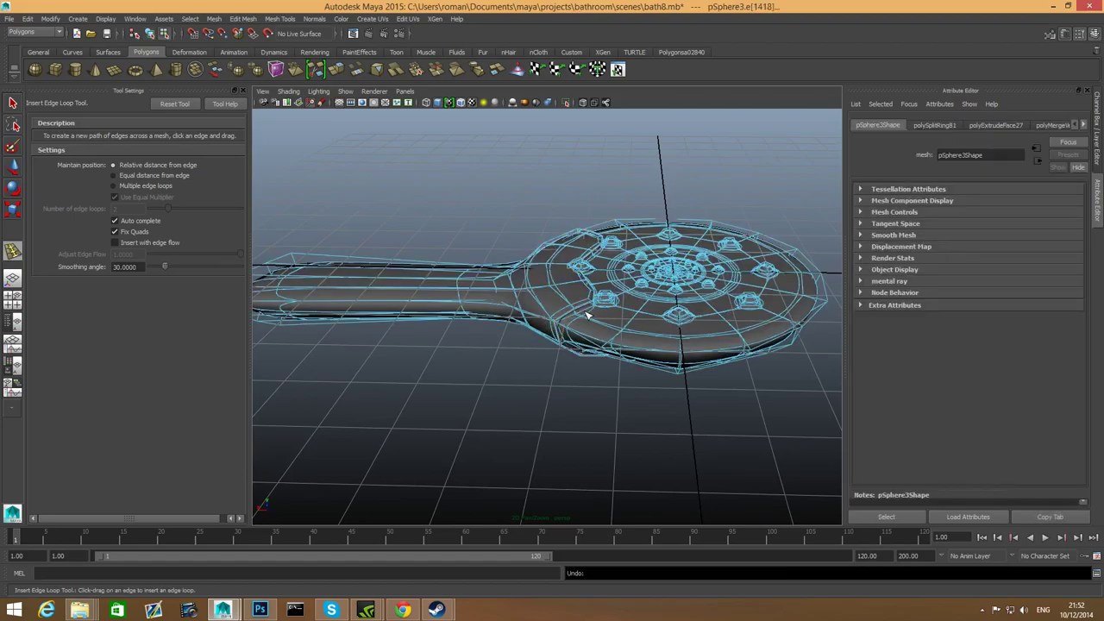
pyautogui.hotkey('ctrl', 'z')
pyautogui.hotkey('ctrl', 'z')
pyautogui.hotkey('ctrl', 'z')
pyautogui.hotkey('ctrl', 'z')
pyautogui.hotkey('ctrl', 'z')
pyautogui.hotkey('ctrl', 'z')
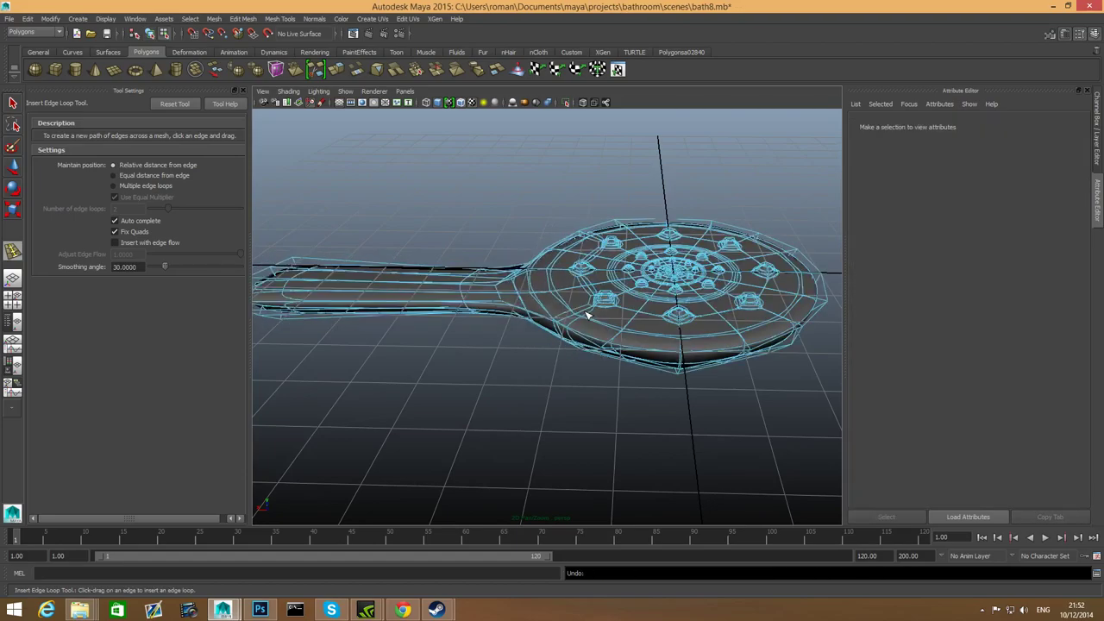
pyautogui.hotkey('ctrl', 'z')
pyautogui.hotkey('ctrl', 'z')
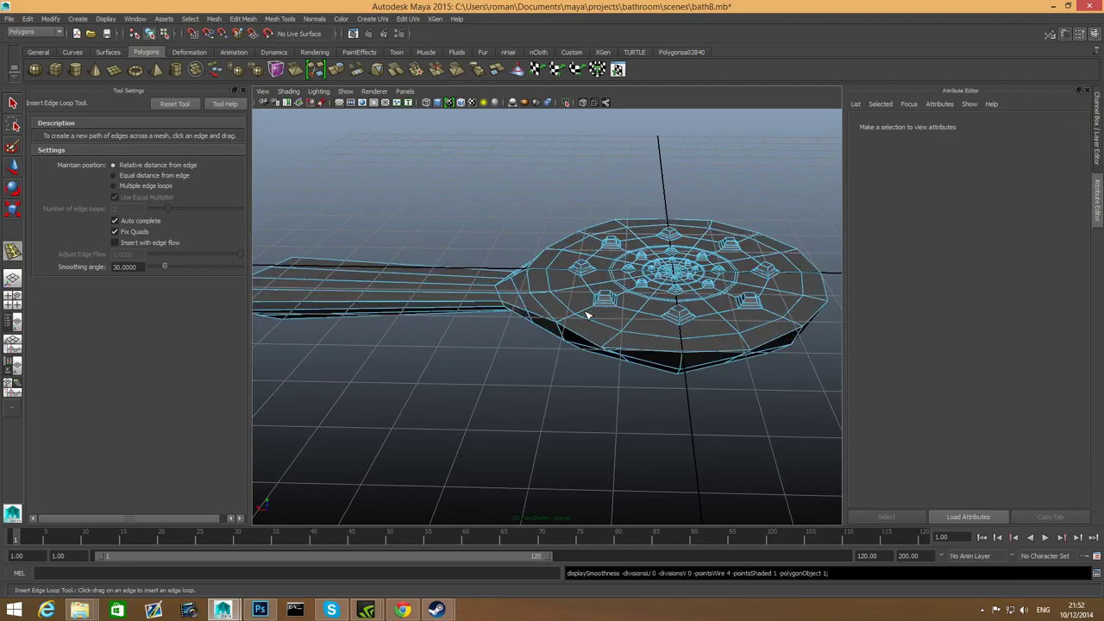
pyautogui.hotkey('ctrl', 'z')
pyautogui.hotkey('ctrl', 'z')
pyautogui.hotkey('ctrl', 'z')
pyautogui.hotkey('ctrl', 'z')
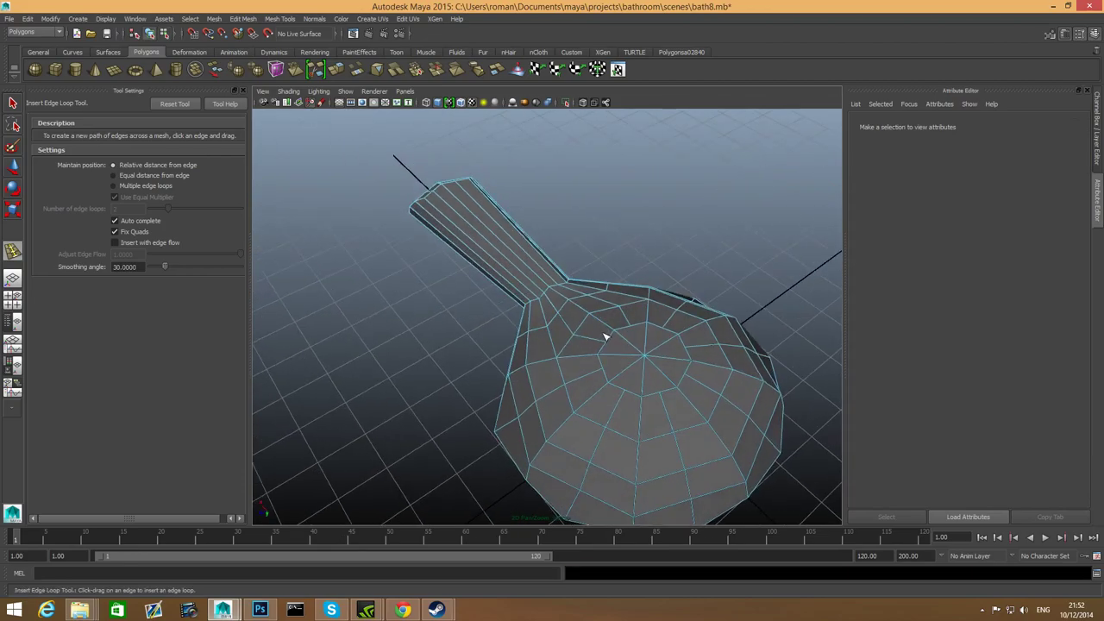
pyautogui.press('F8')
pyautogui.moveTo(604, 337)
pyautogui.keyDown('alt'); pyautogui.mouseDown()
pyautogui.moveTo(574, 328)
pyautogui.moveTo(643, 285)
pyautogui.moveTo(518, 359)
pyautogui.mouseUp(); pyautogui.keyUp('alt')
# - Finish the loop tool and box-select the handle faces with the Select Tool
pyautogui.rightClick(517, 359)
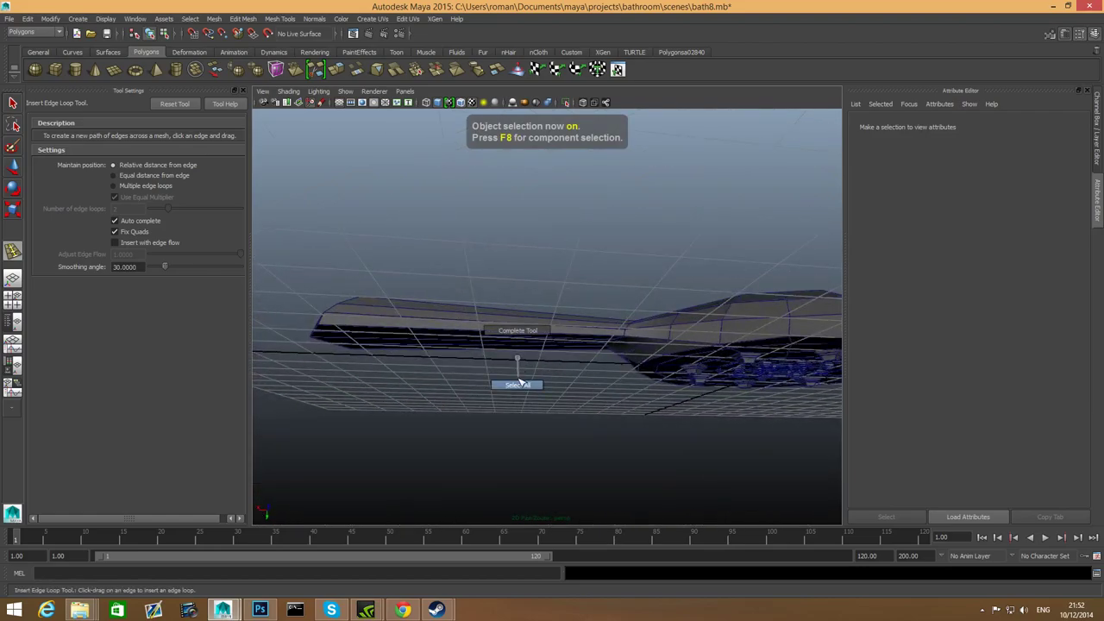
pyautogui.rightClick(517, 321)
pyautogui.press('q')
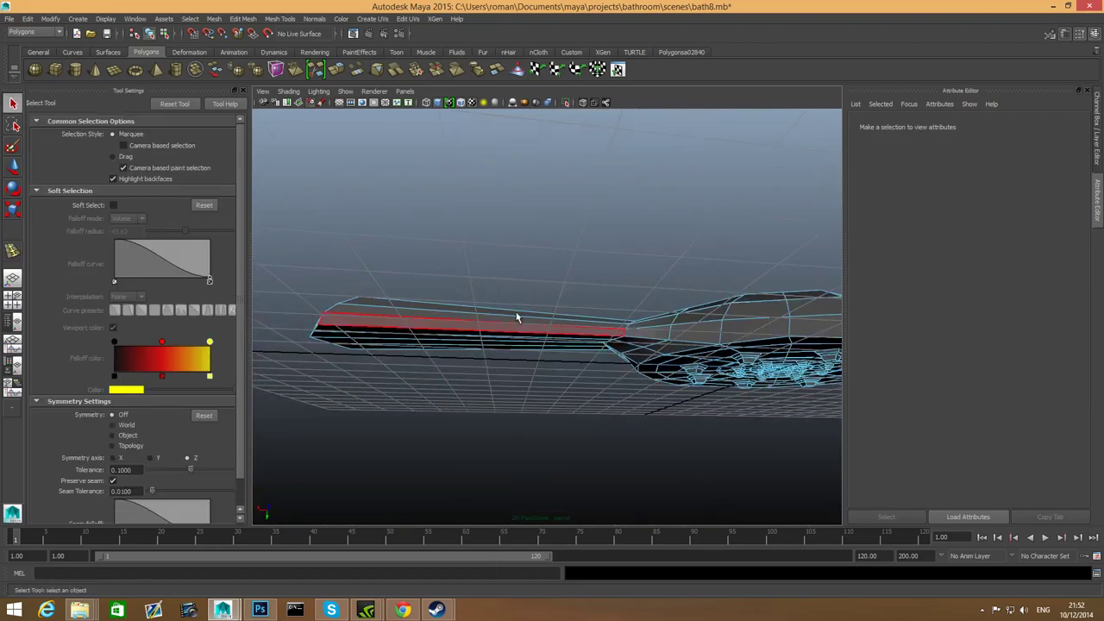
pyautogui.moveTo(490, 278)
pyautogui.mouseDown()
pyautogui.moveTo(524, 446)
pyautogui.moveTo(606, 426)
pyautogui.moveTo(636, 345)
pyautogui.mouseUp()
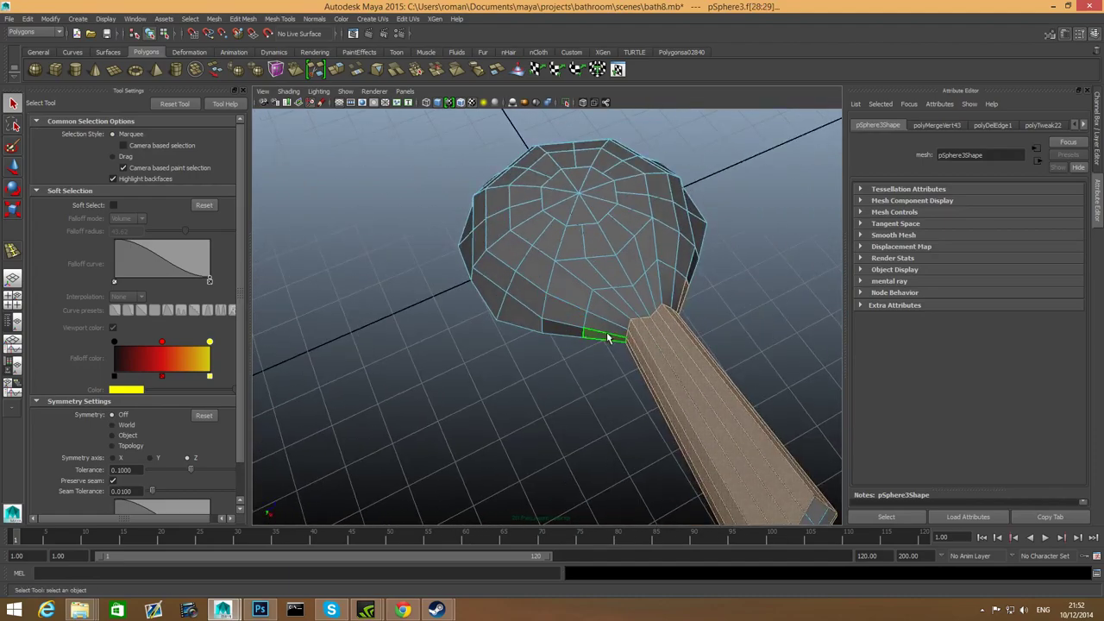
# - Add the collar faces around the handle joint to the handle face selection
pyautogui.moveTo(755, 429)
pyautogui.keyDown('alt'); pyautogui.mouseDown()
pyautogui.moveTo(587, 429)
pyautogui.moveTo(478, 294)
pyautogui.mouseUp(); pyautogui.keyUp('alt')
pyautogui.moveTo(561, 469)
pyautogui.keyDown('alt'); pyautogui.mouseDown()
pyautogui.moveTo(564, 456)
pyautogui.moveTo(623, 458)
pyautogui.moveTo(627, 357)
pyautogui.mouseUp(); pyautogui.keyUp('alt')
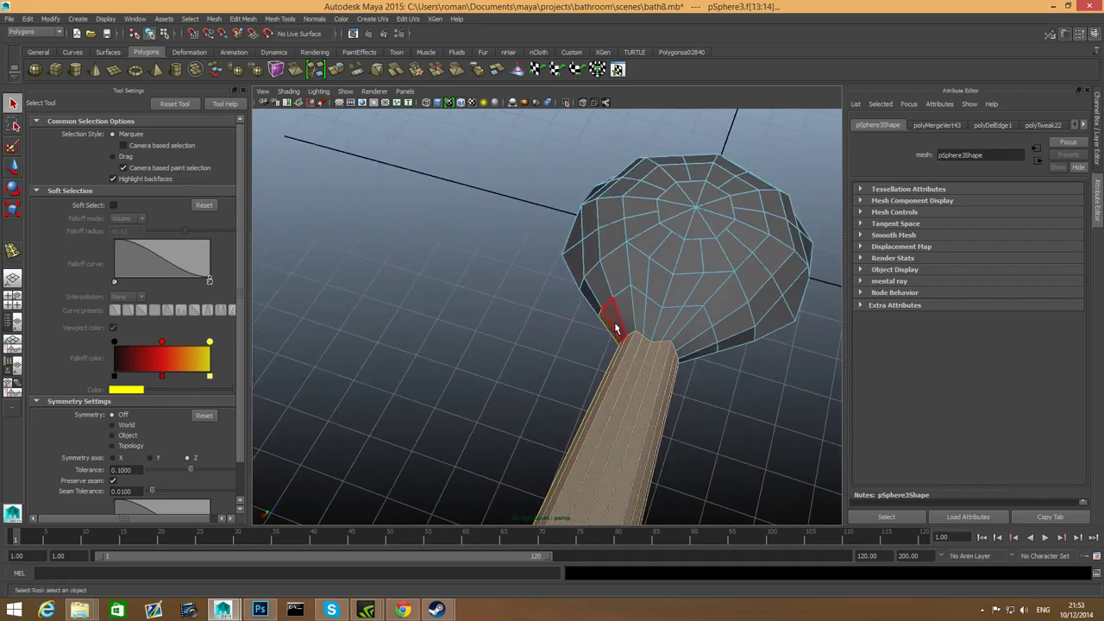
pyautogui.keyDown('shift'); pyautogui.click(616, 326); pyautogui.keyUp('shift')
pyautogui.keyDown('shift'); pyautogui.click(641, 312); pyautogui.keyUp('shift')
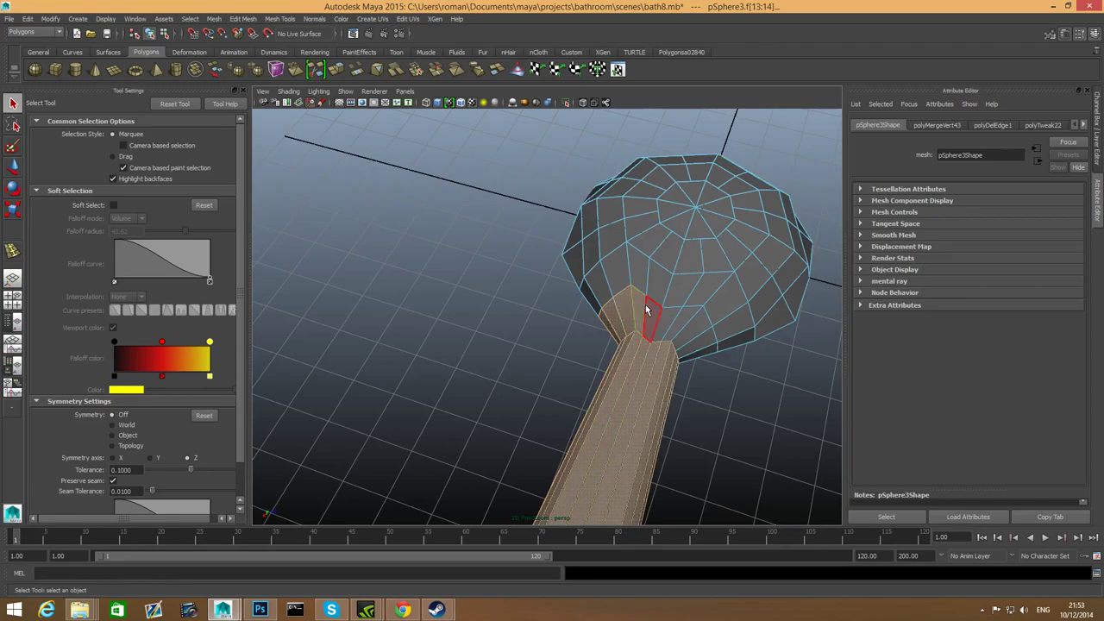
pyautogui.keyDown('shift'); pyautogui.click(665, 321); pyautogui.keyUp('shift')
pyautogui.keyDown('shift'); pyautogui.click(691, 337); pyautogui.keyUp('shift')
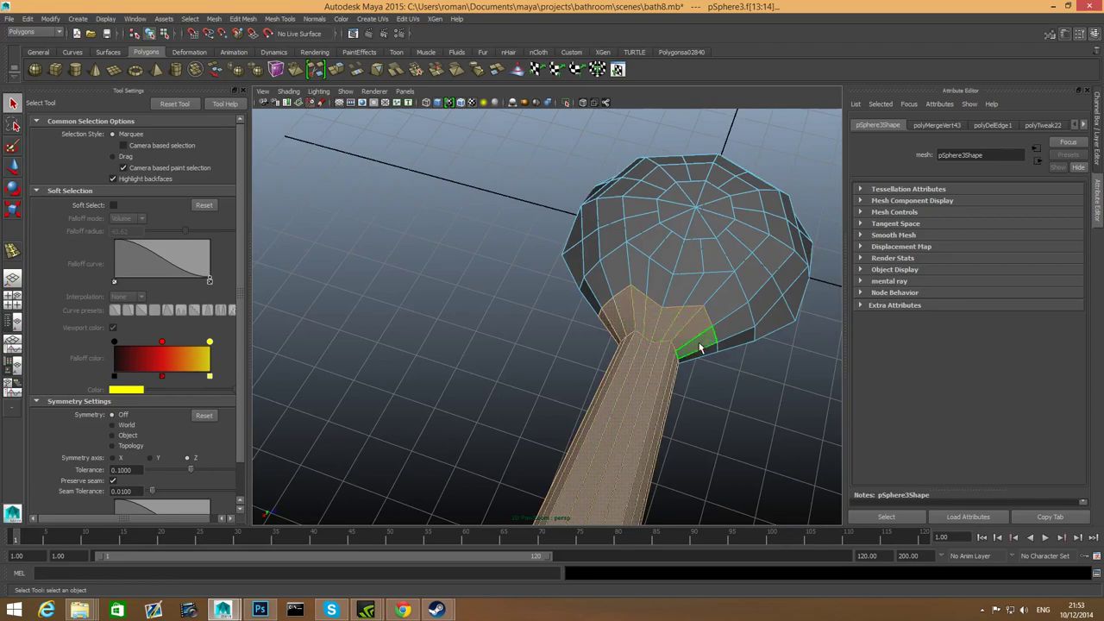
pyautogui.keyDown('shift'); pyautogui.click(727, 316); pyautogui.keyUp('shift')
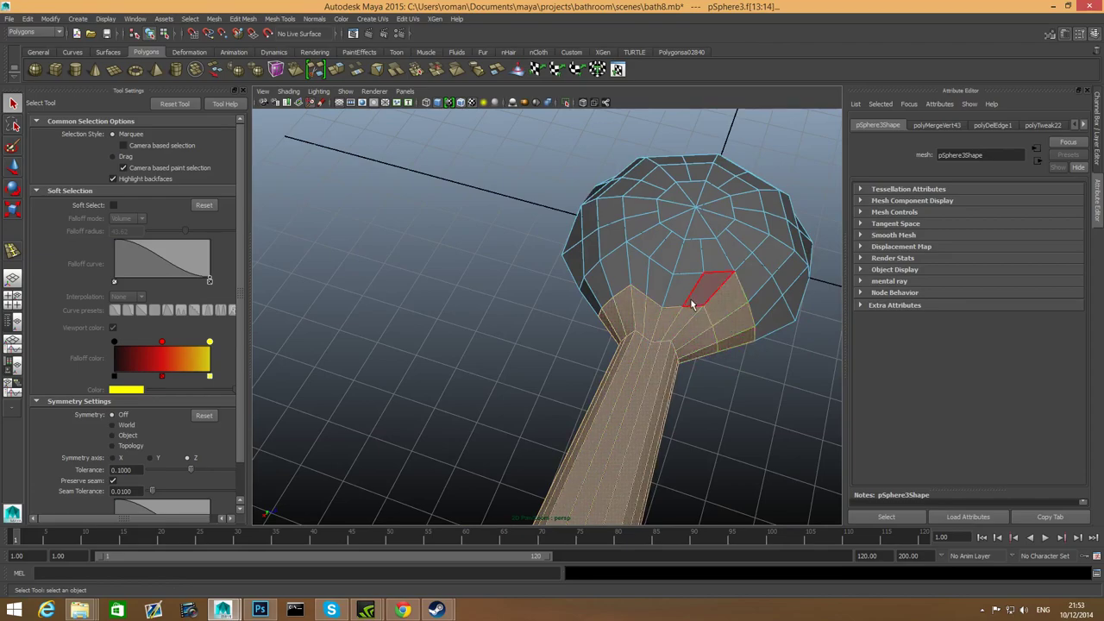
pyautogui.keyDown('shift'); pyautogui.click(693, 300); pyautogui.keyUp('shift')
pyautogui.keyDown('shift'); pyautogui.click(665, 291); pyautogui.keyUp('shift')
pyautogui.keyDown('shift'); pyautogui.click(636, 276); pyautogui.keyUp('shift')
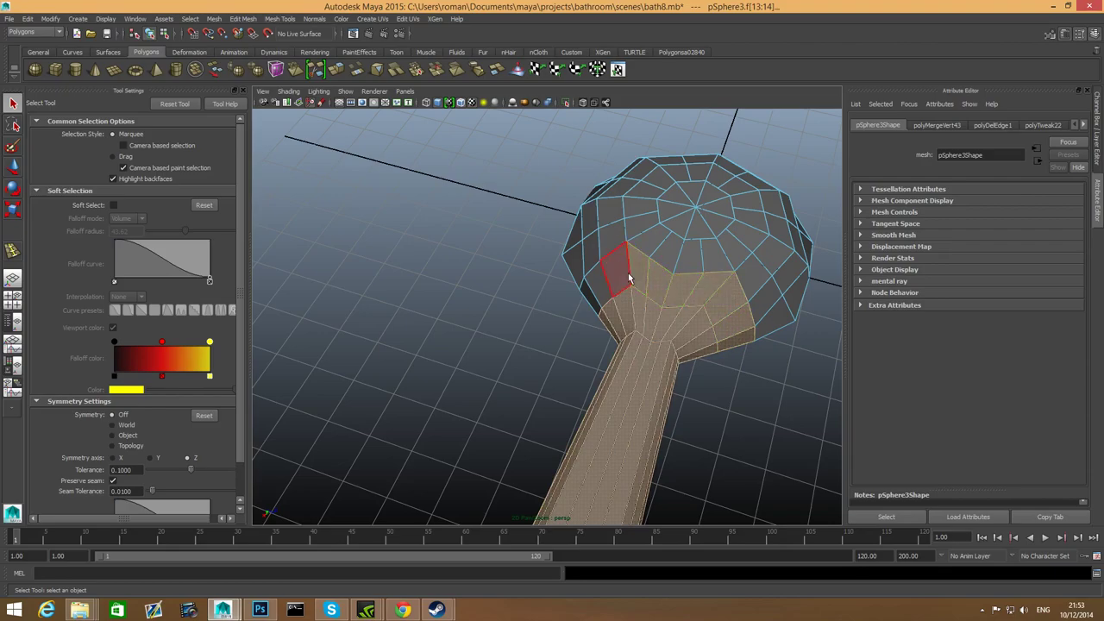
pyautogui.keyDown('shift'); pyautogui.click(623, 276); pyautogui.keyUp('shift')
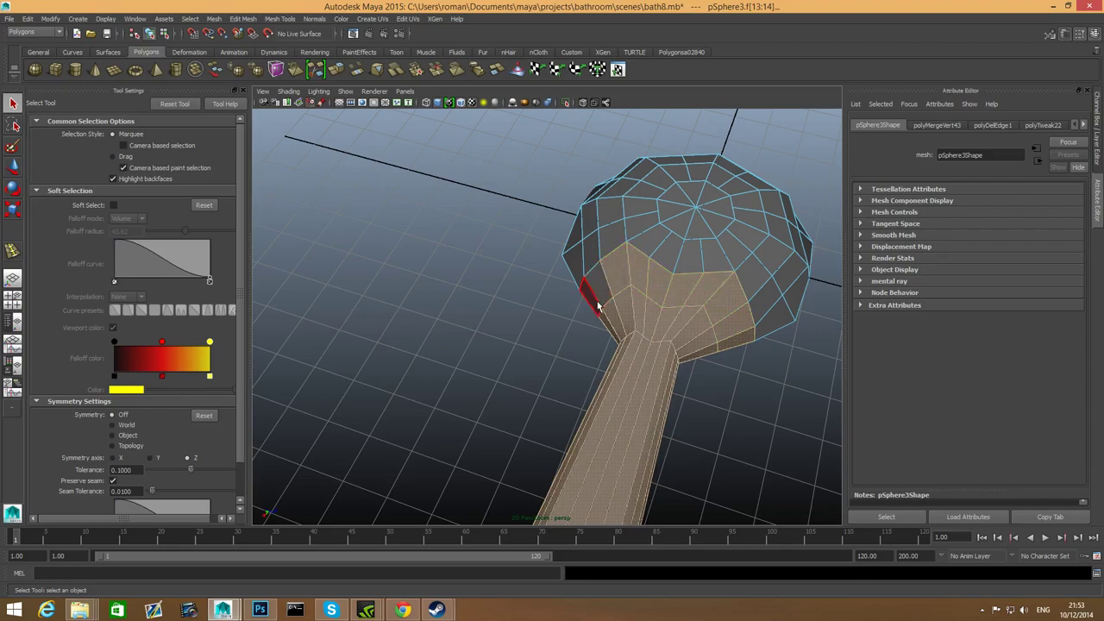
pyautogui.keyDown('shift'); pyautogui.click(596, 300); pyautogui.keyUp('shift')
# - Add the upper head and top-ring faces around the cap to the selection
pyautogui.keyDown('shift'); pyautogui.click(703, 268); pyautogui.keyUp('shift')
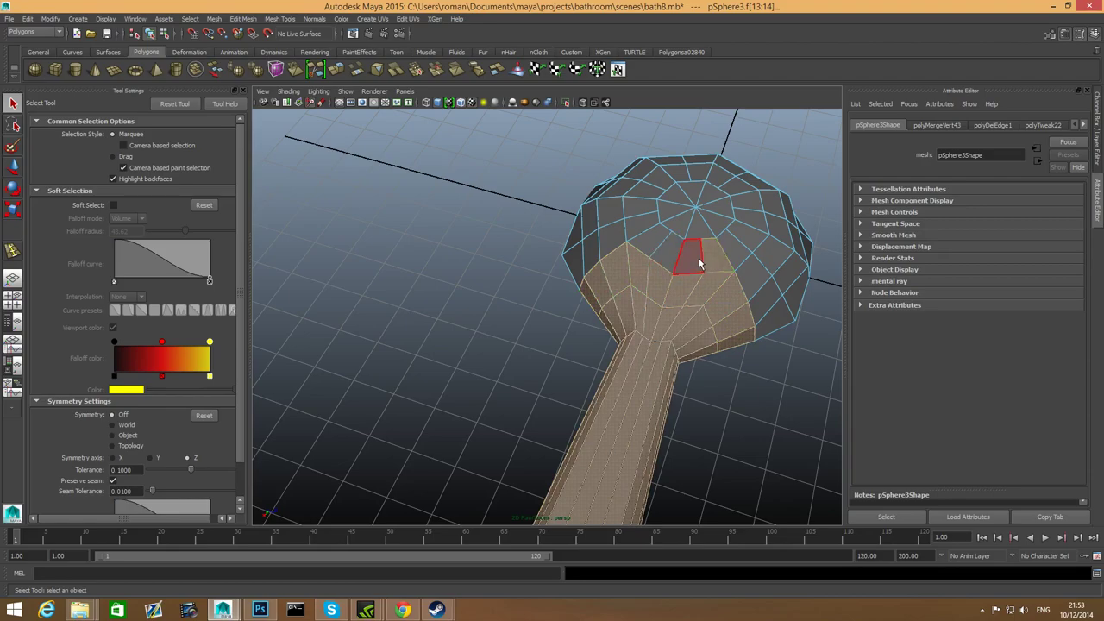
pyautogui.keyDown('shift'); pyautogui.click(669, 251); pyautogui.keyUp('shift')
pyautogui.keyDown('shift'); pyautogui.click(643, 226); pyautogui.keyUp('shift')
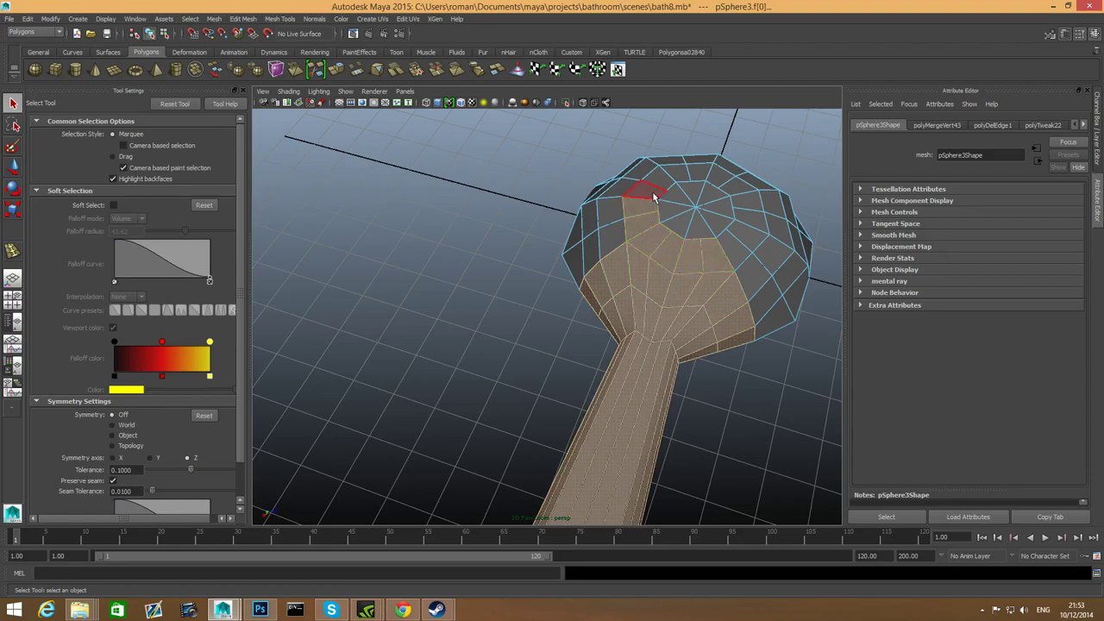
pyautogui.keyDown('shift'); pyautogui.click(648, 211); pyautogui.keyUp('shift')
pyautogui.keyDown('shift'); pyautogui.click(677, 177); pyautogui.keyUp('shift')
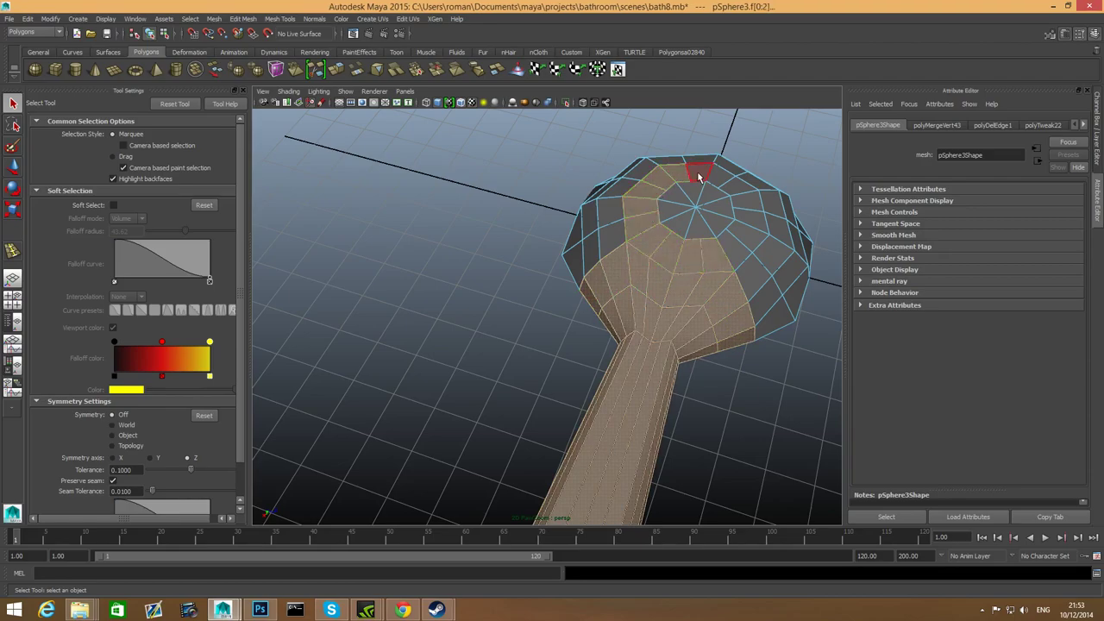
pyautogui.keyDown('shift'); pyautogui.click(697, 172); pyautogui.keyUp('shift')
pyautogui.keyDown('shift'); pyautogui.click(717, 175); pyautogui.keyUp('shift')
pyautogui.keyDown('shift'); pyautogui.click(756, 216); pyautogui.keyUp('shift')
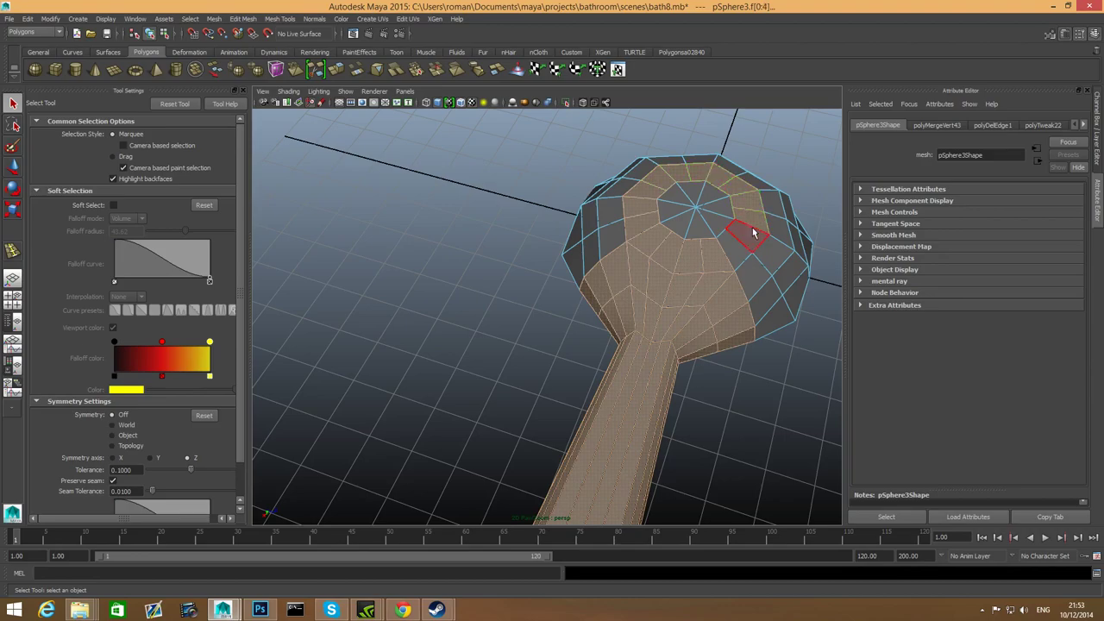
pyautogui.keyDown('shift'); pyautogui.click(734, 244); pyautogui.keyUp('shift')
pyautogui.moveTo(794, 296)
pyautogui.keyDown('alt'); pyautogui.mouseDown()
pyautogui.moveTo(750, 315)
pyautogui.moveTo(633, 314)
pyautogui.moveTo(665, 296)
pyautogui.moveTo(636, 308)
pyautogui.moveTo(629, 318)
pyautogui.moveTo(683, 402)
pyautogui.mouseUp(); pyautogui.keyUp('alt')
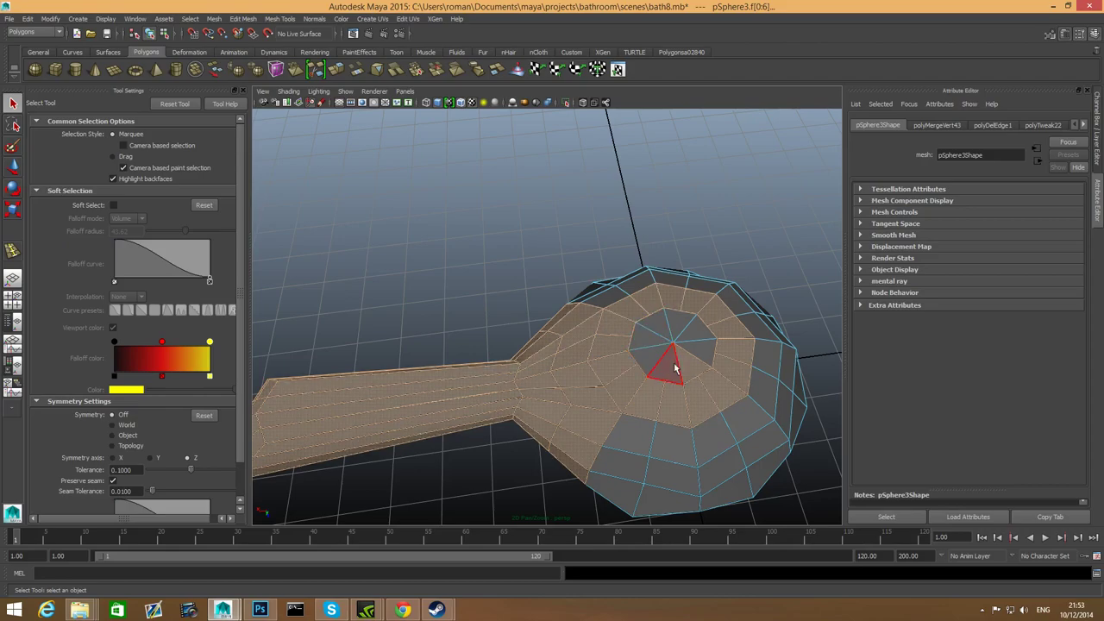
pyautogui.moveTo(676, 371)
pyautogui.keyDown('alt'); pyautogui.mouseDown()
pyautogui.moveTo(661, 382)
pyautogui.moveTo(650, 363)
pyautogui.mouseUp(); pyautogui.keyUp('alt')
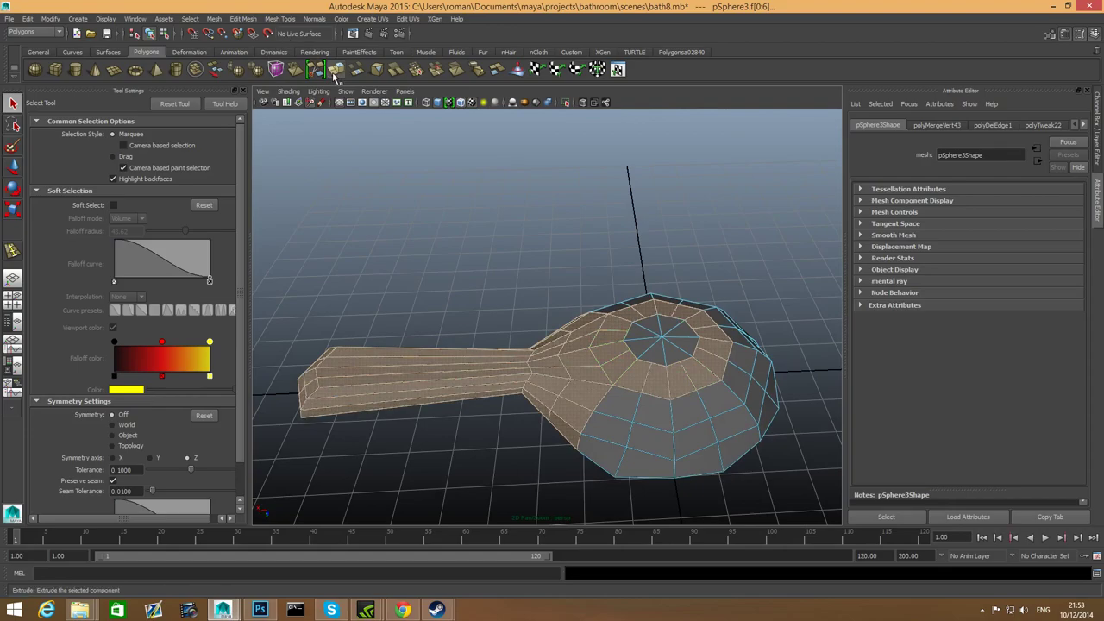
# - Extrude the selected handle and collar faces slightly outward
pyautogui.click(335, 69)
pyautogui.moveTo(611, 173)
pyautogui.mouseDown()
pyautogui.moveTo(735, 382)
pyautogui.moveTo(673, 362)
pyautogui.moveTo(660, 343)
pyautogui.mouseUp()
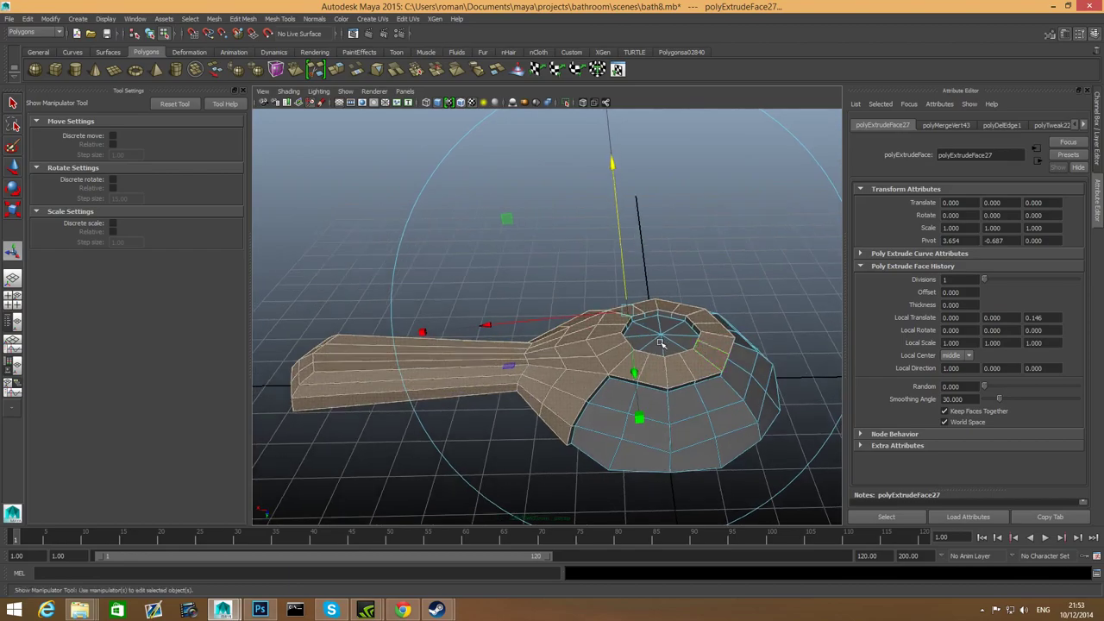
pyautogui.press('F8')
# - Insert edge loops around the dome ring and across the handle join
pyautogui.keyDown('shift'); pyautogui.moveTo(618, 407); pyautogui.dragTo(596, 390, button='right'); pyautogui.keyUp('shift')
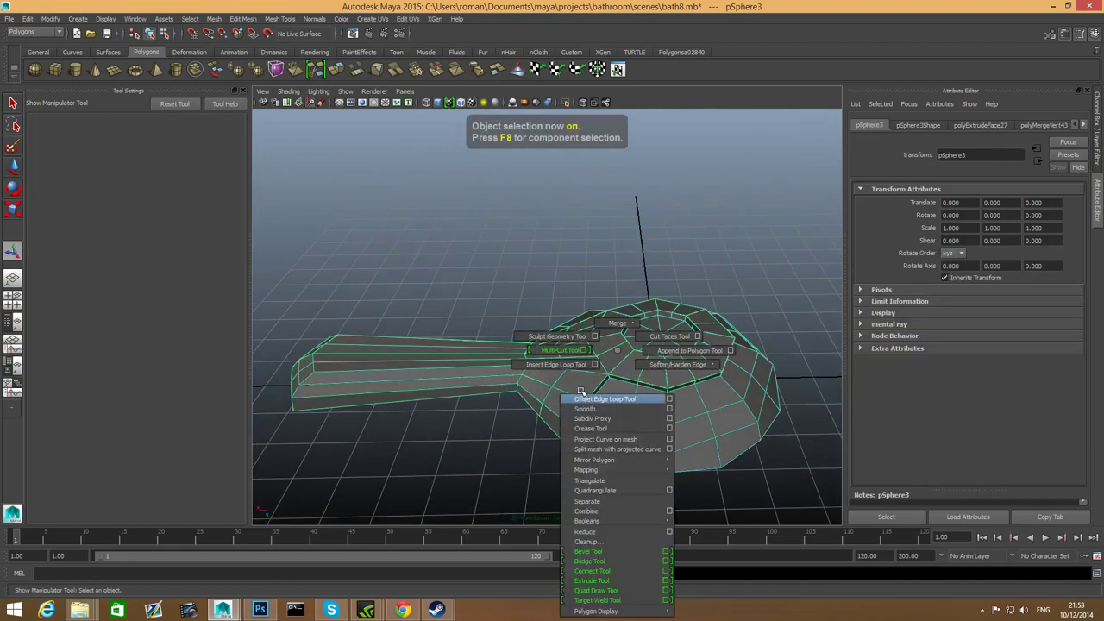
pyautogui.scroll(3, 599, 394)
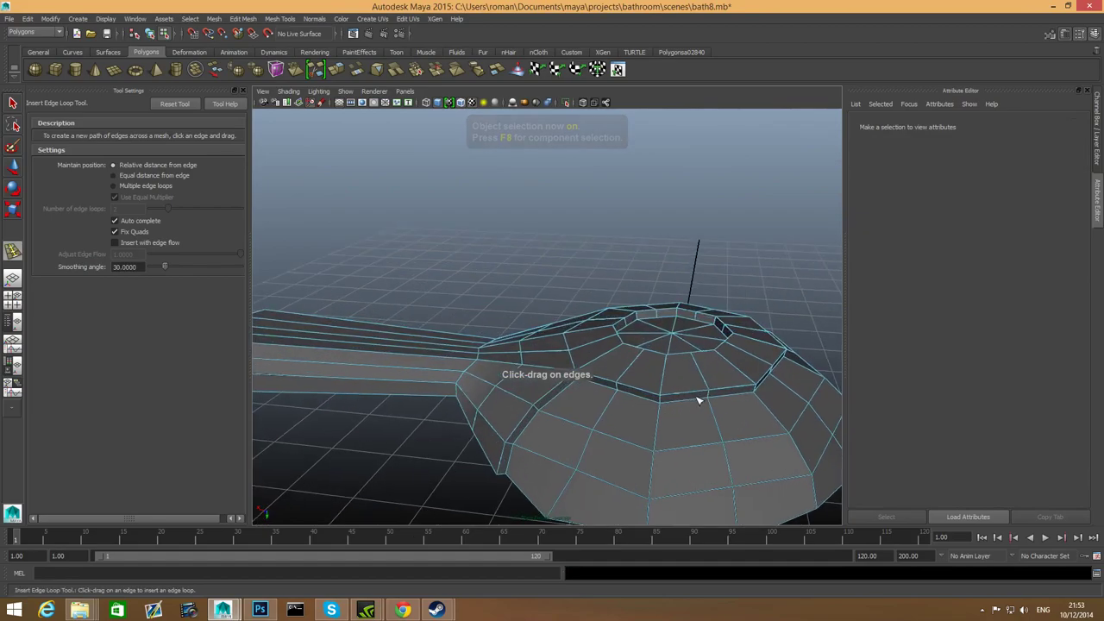
pyautogui.keyDown('alt'); pyautogui.moveTo(702, 396); pyautogui.dragTo(661, 380); pyautogui.keyUp('alt')
pyautogui.click(664, 373)
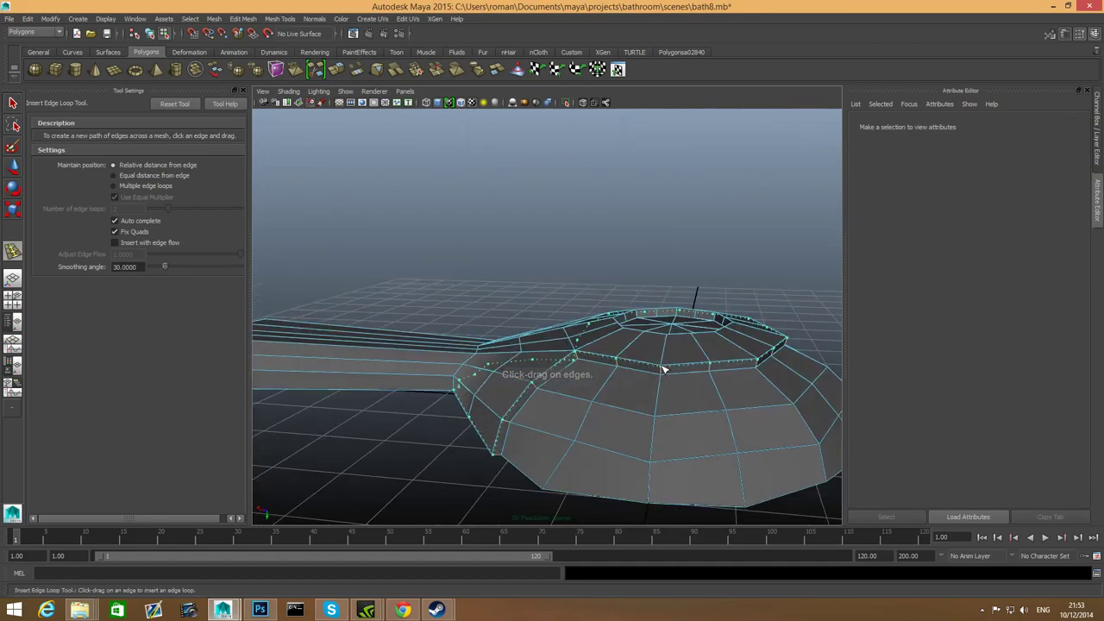
pyautogui.click(662, 374)
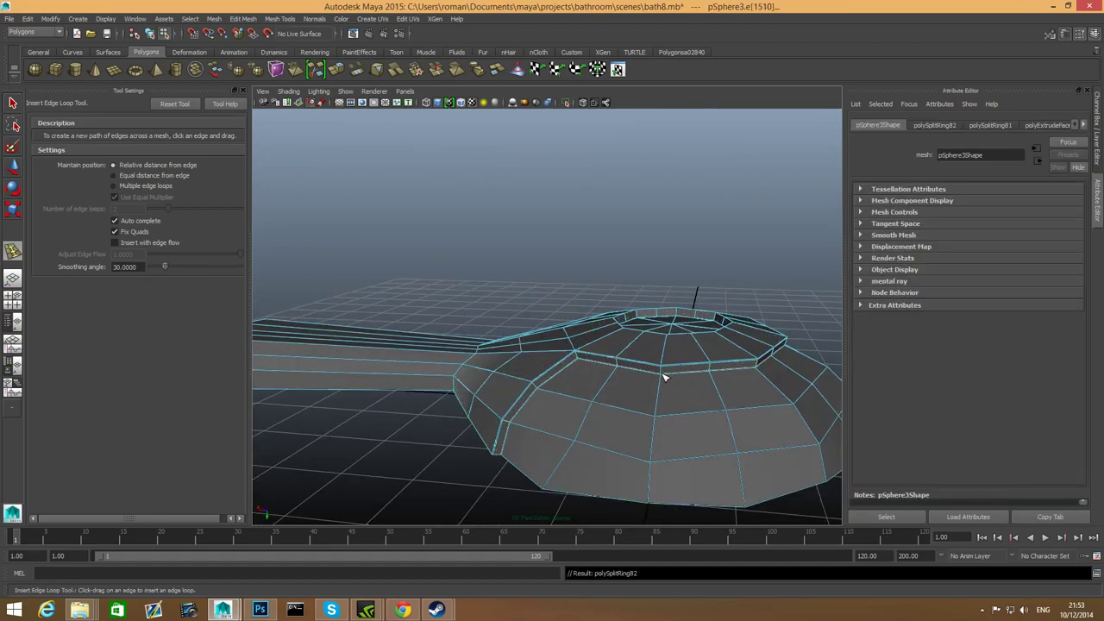
pyautogui.moveTo(664, 358); pyautogui.dragTo(666, 368)
pyautogui.keyDown('alt'); pyautogui.moveTo(666, 367); pyautogui.dragTo(615, 402); pyautogui.keyUp('alt')
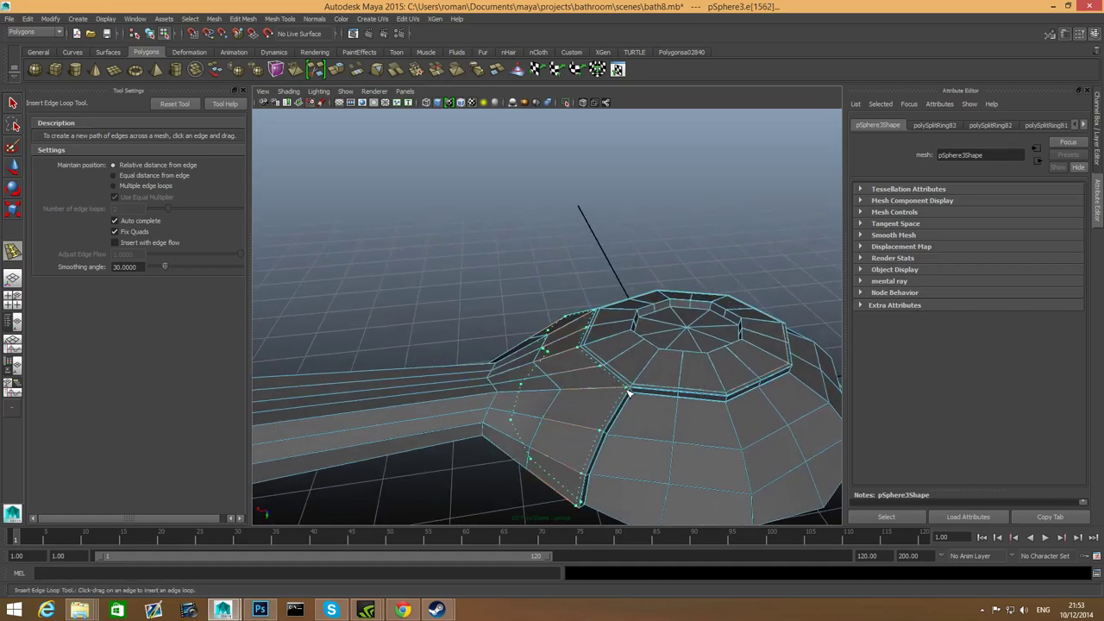
pyautogui.moveTo(629, 392); pyautogui.dragTo(629, 392)
pyautogui.moveTo(509, 392); pyautogui.dragTo(498, 399)
pyautogui.scroll(-3, 507, 416)
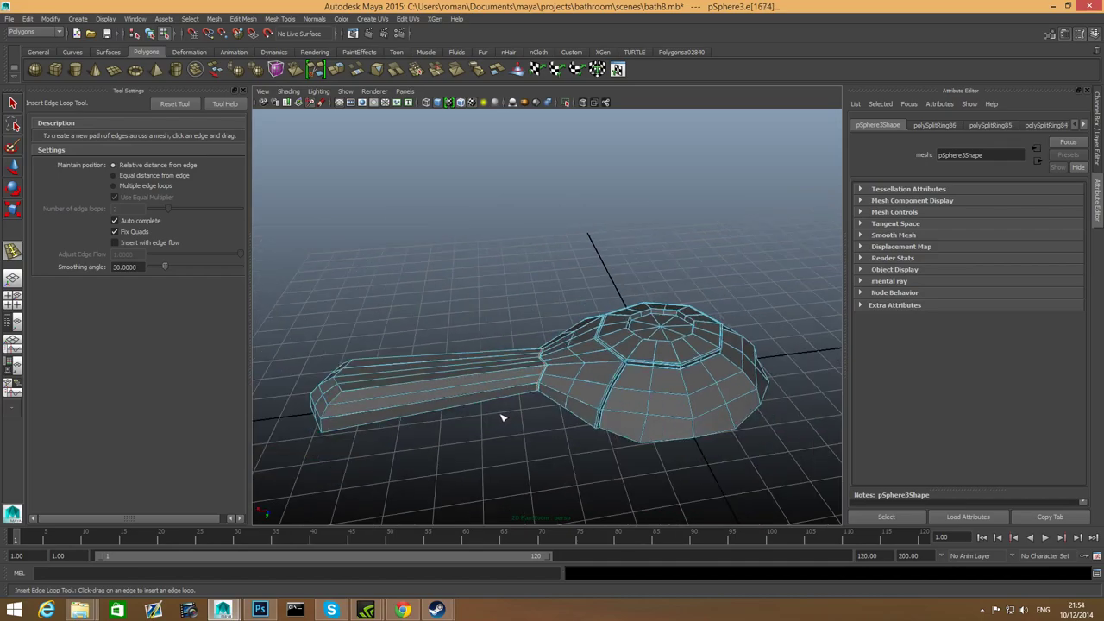
# - Preview the smoothed shower head, orbit to inspect the dome, then return to the cage
pyautogui.press('3')
pyautogui.press('F8')
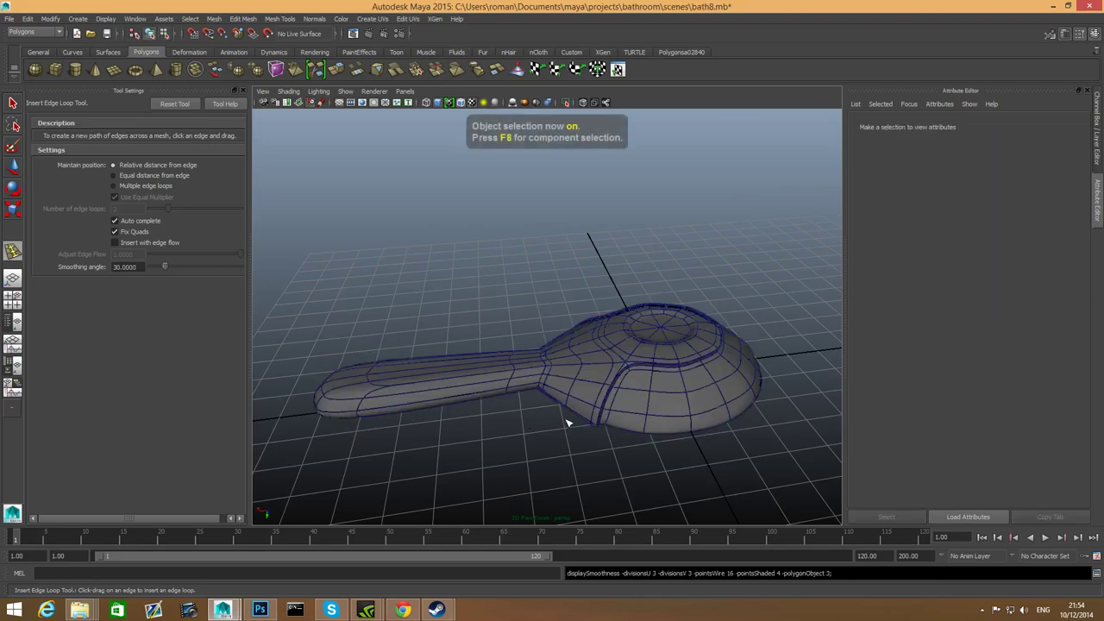
pyautogui.keyDown('alt'); pyautogui.moveTo(702, 363); pyautogui.dragTo(623, 396); pyautogui.keyUp('alt')
pyautogui.keyDown('alt'); pyautogui.moveTo(623, 396); pyautogui.dragTo(712, 382, button='right'); pyautogui.keyUp('alt')
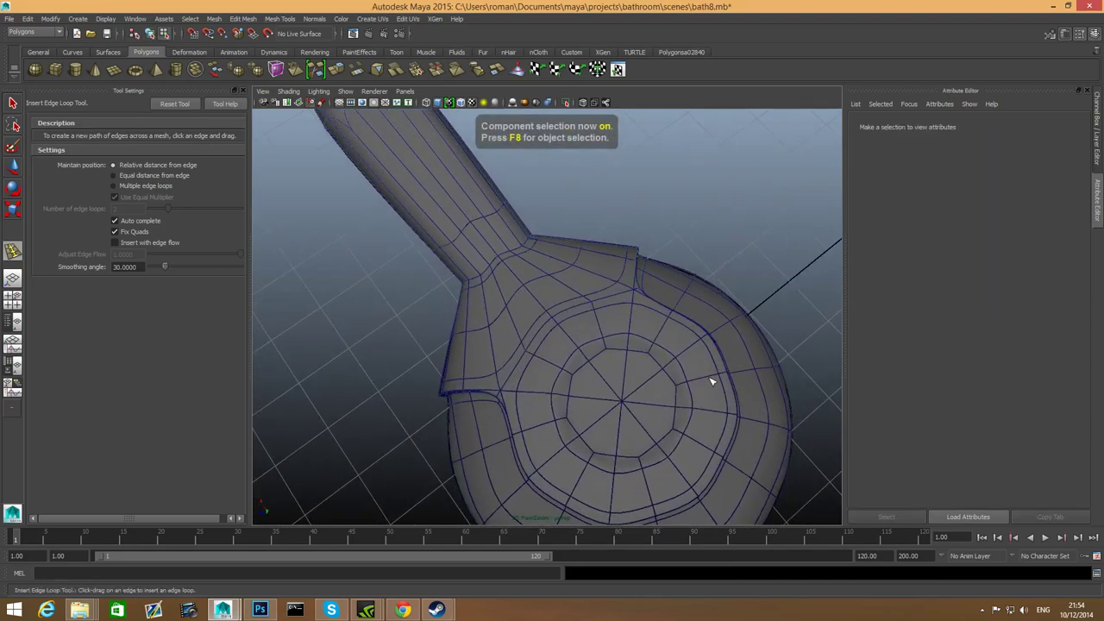
pyautogui.keyDown('alt'); pyautogui.moveTo(610, 376); pyautogui.dragTo(633, 346); pyautogui.keyUp('alt')
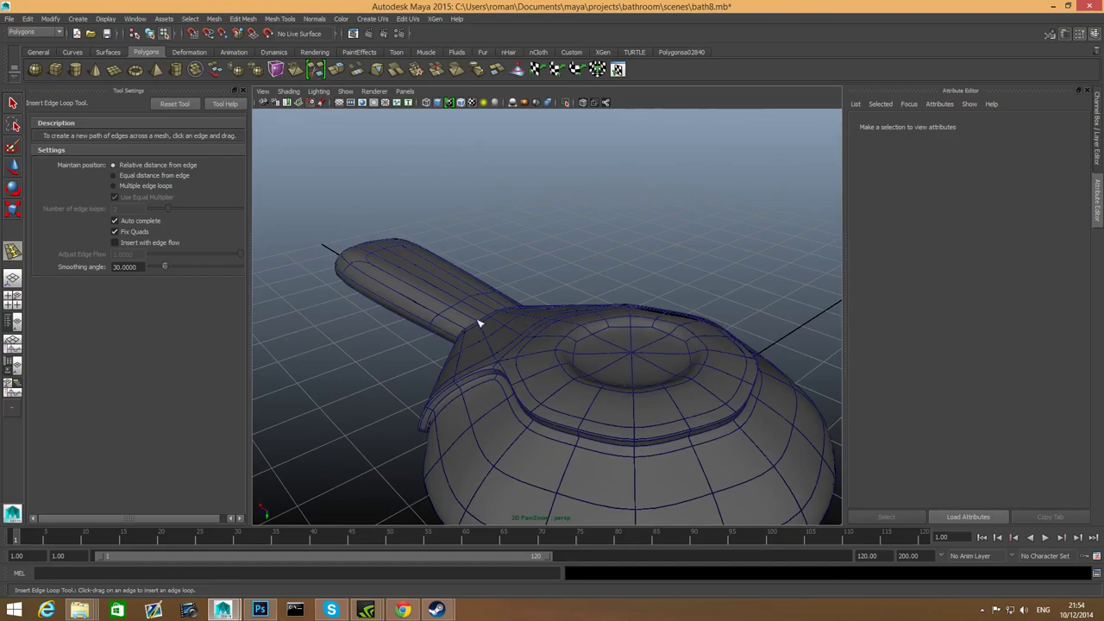
pyautogui.press('q')
# - Insert edge loops beside the dome's inner ring and near the handle join
pyautogui.click(615, 370)
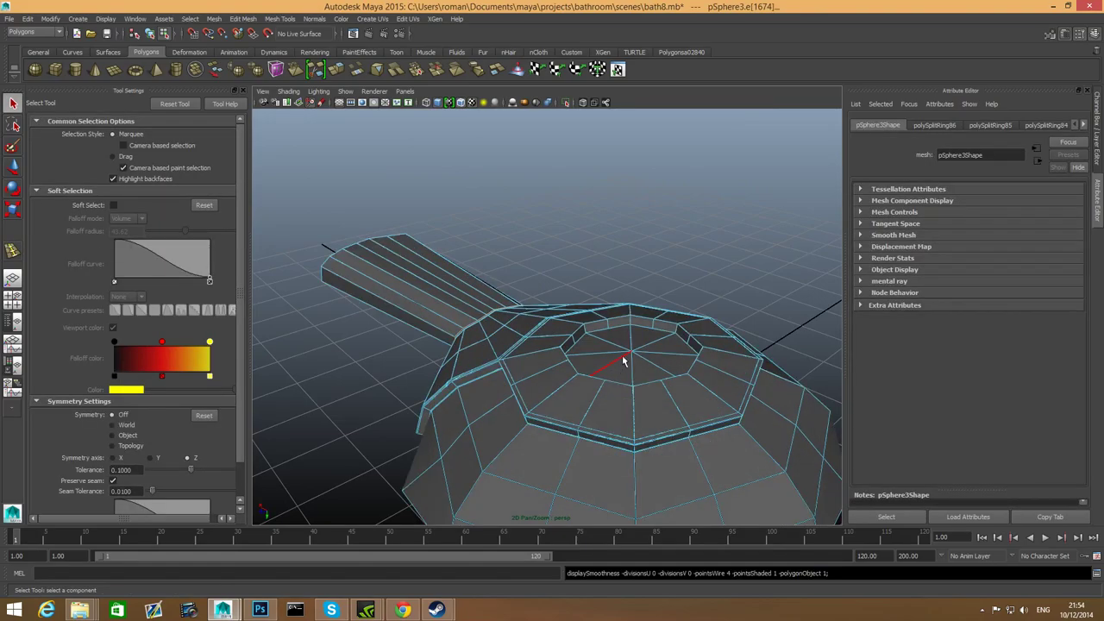
pyautogui.moveTo(620, 346); pyautogui.dragTo(598, 335, button='right')
pyautogui.press('F8')
pyautogui.scroll(2, 598, 334)
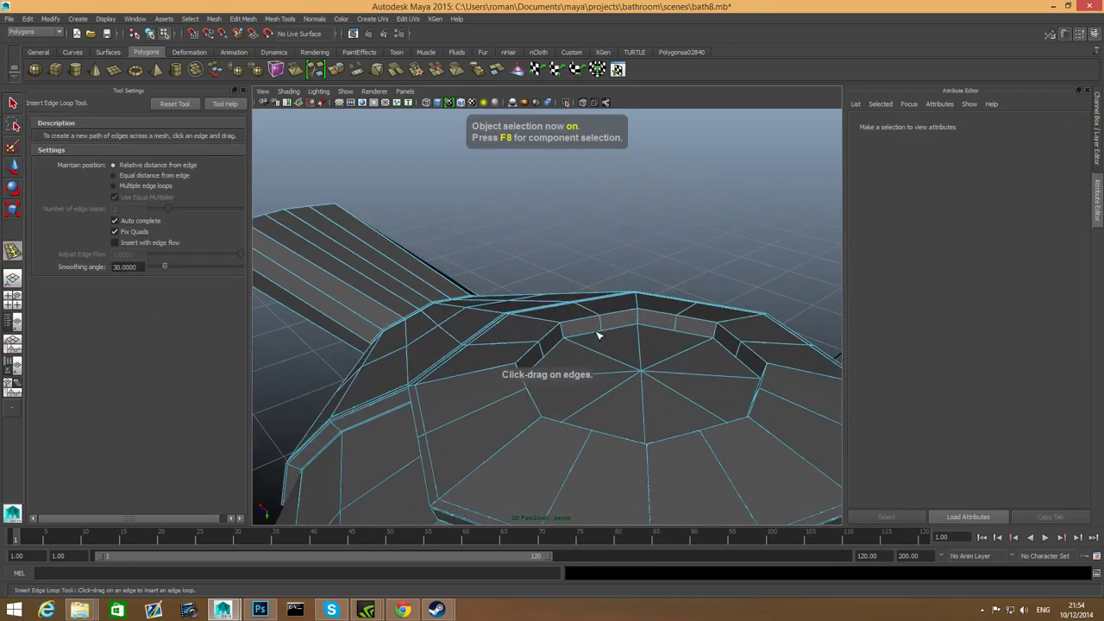
pyautogui.click(640, 317)
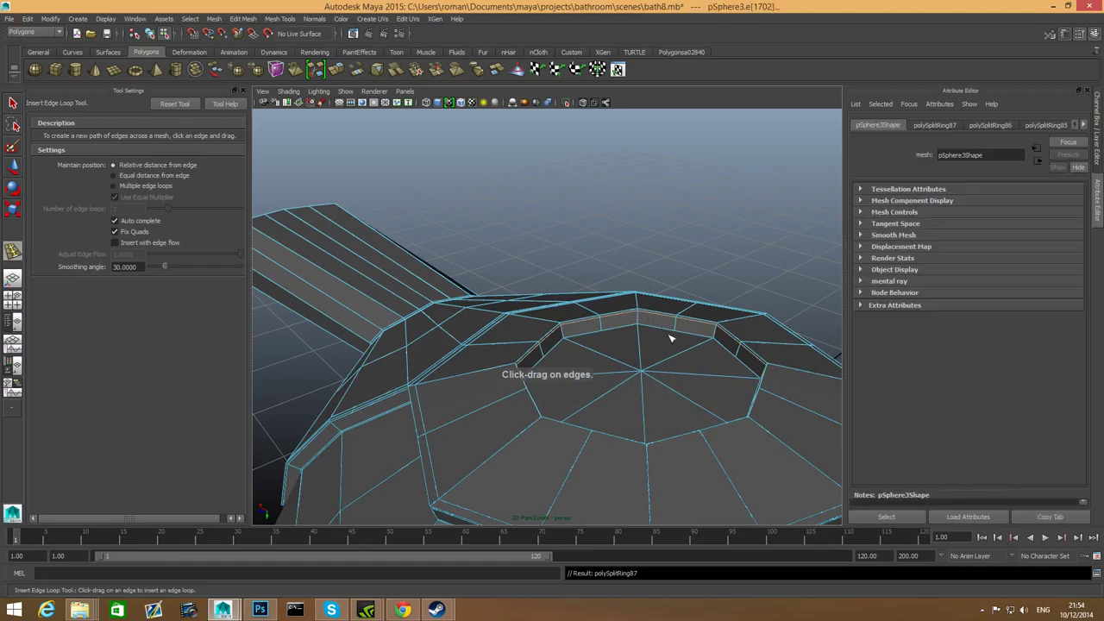
pyautogui.moveTo(670, 338)
pyautogui.keyDown('alt'); pyautogui.mouseDown()
pyautogui.moveTo(561, 360)
pyautogui.moveTo(601, 327)
pyautogui.mouseUp(); pyautogui.keyUp('alt')
pyautogui.scroll(2, 601, 327)
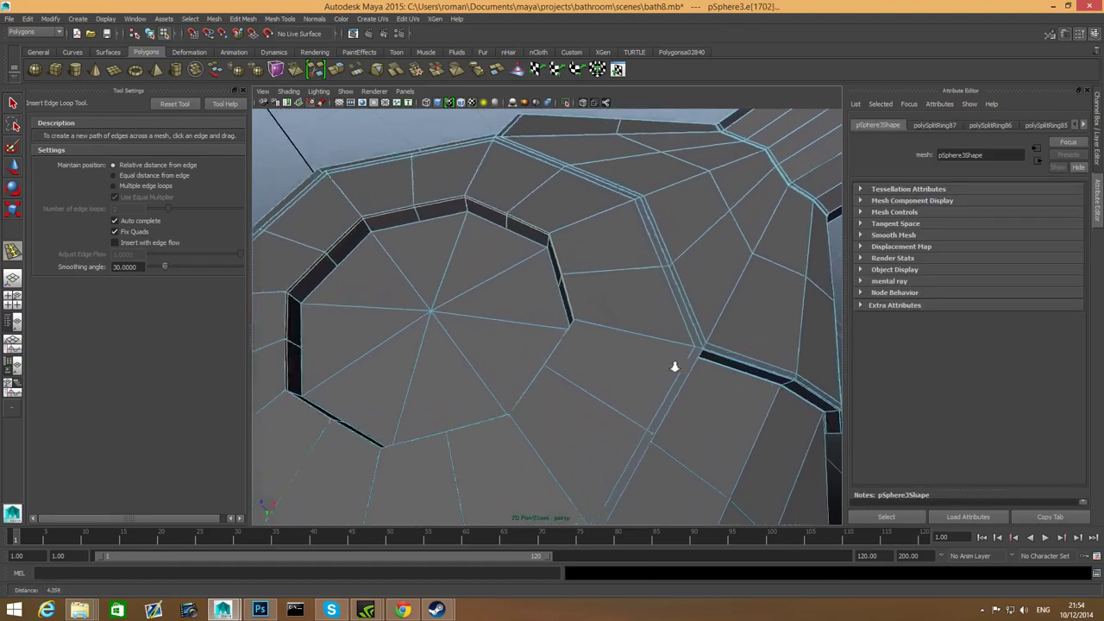
pyautogui.scroll(2, 579, 336)
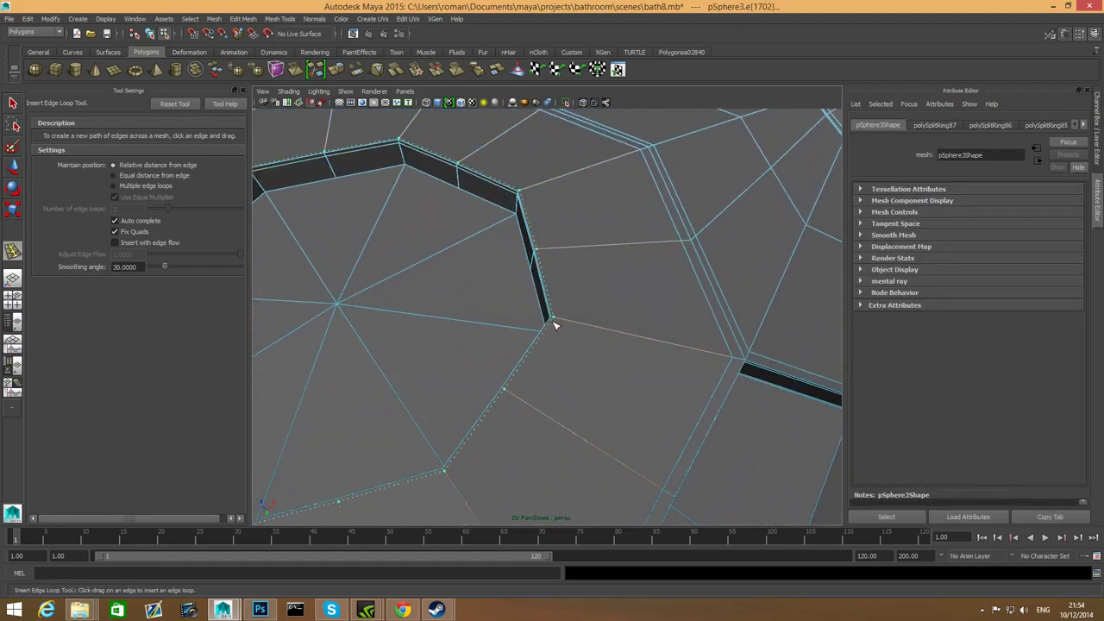
pyautogui.click(553, 326)
pyautogui.moveTo(553, 328)
pyautogui.keyDown('alt'); pyautogui.mouseDown()
pyautogui.moveTo(577, 308)
pyautogui.moveTo(525, 305)
pyautogui.mouseUp(); pyautogui.keyUp('alt')
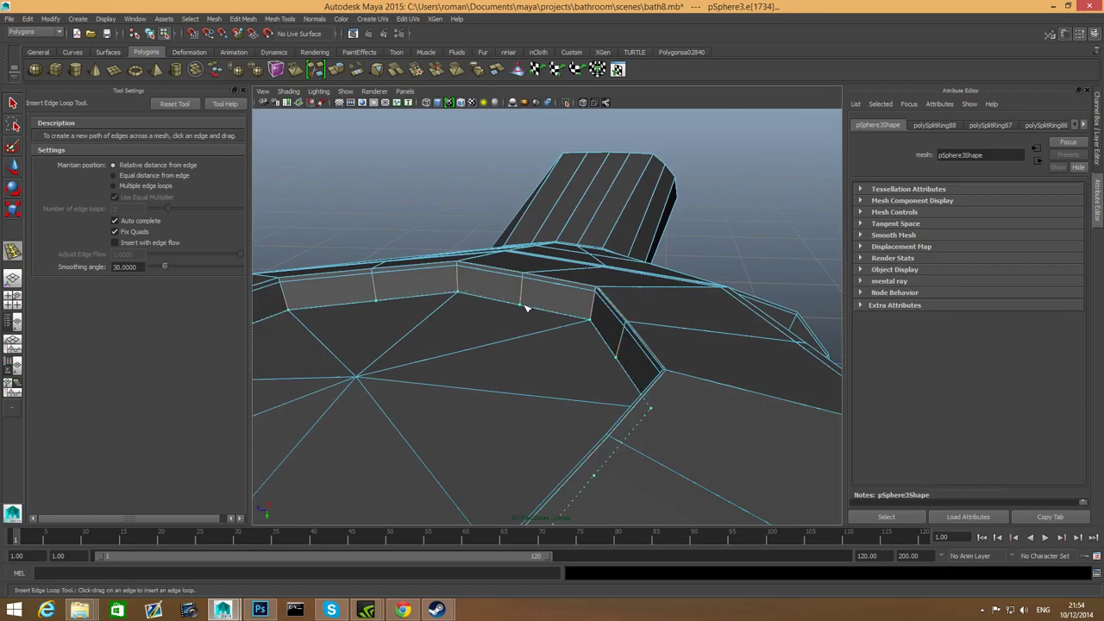
pyautogui.moveTo(526, 304); pyautogui.dragTo(525, 305)
pyautogui.moveTo(520, 365)
pyautogui.keyDown('alt'); pyautogui.mouseDown()
pyautogui.moveTo(438, 385)
pyautogui.moveTo(518, 350)
pyautogui.mouseUp(); pyautogui.keyUp('alt')
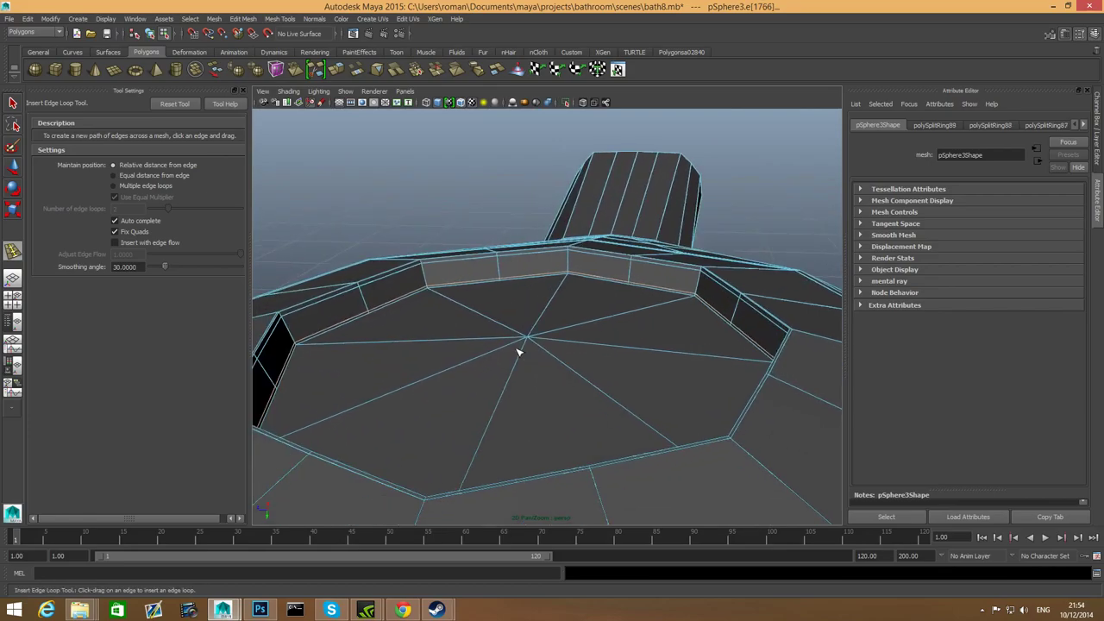
# - Chamfer the dome's centre vertex into a small octagon
pyautogui.press('q')
pyautogui.rightClick(529, 338)
pyautogui.click(501, 349)
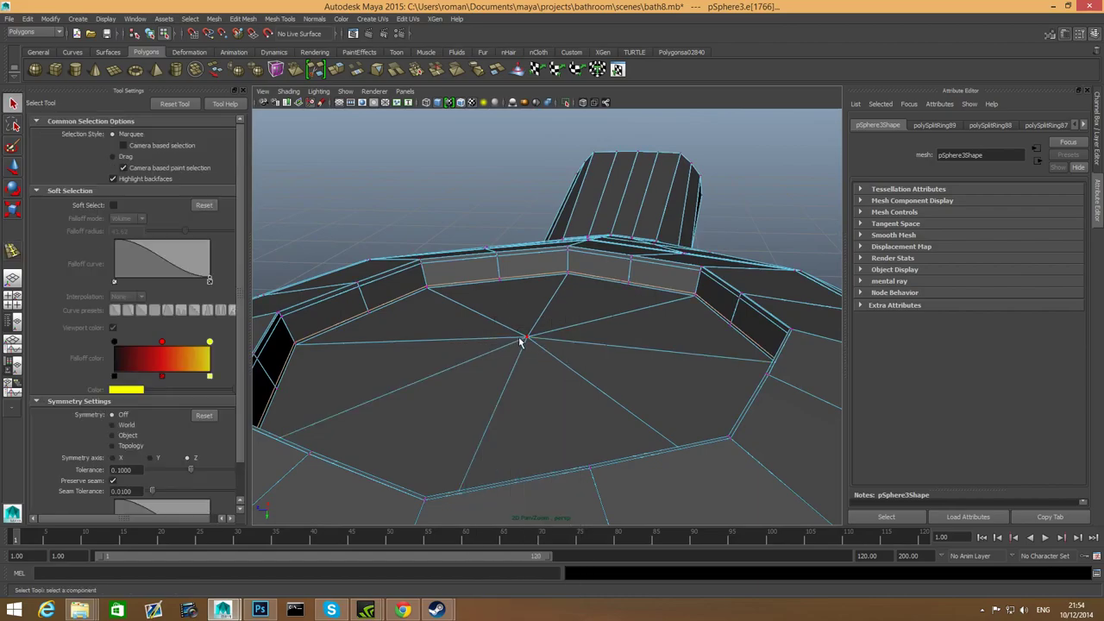
pyautogui.click(527, 339)
pyautogui.keyDown('shift'); pyautogui.rightClick(526, 339); pyautogui.keyUp('shift')
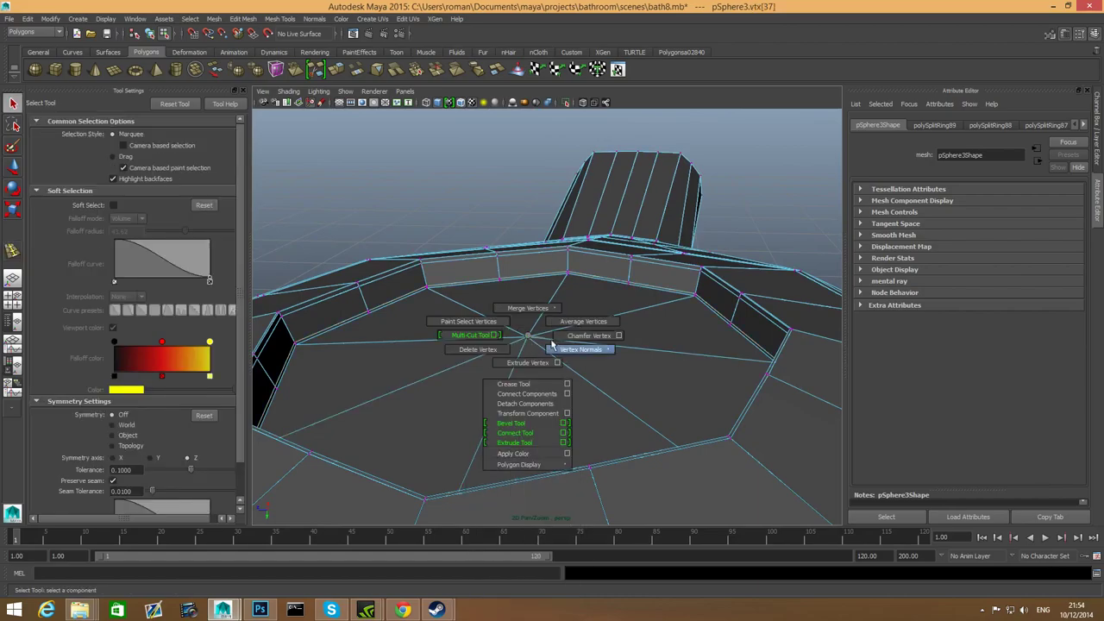
pyautogui.click(562, 336)
pyautogui.keyDown('alt'); pyautogui.moveTo(564, 340); pyautogui.dragTo(517, 366); pyautogui.keyUp('alt')
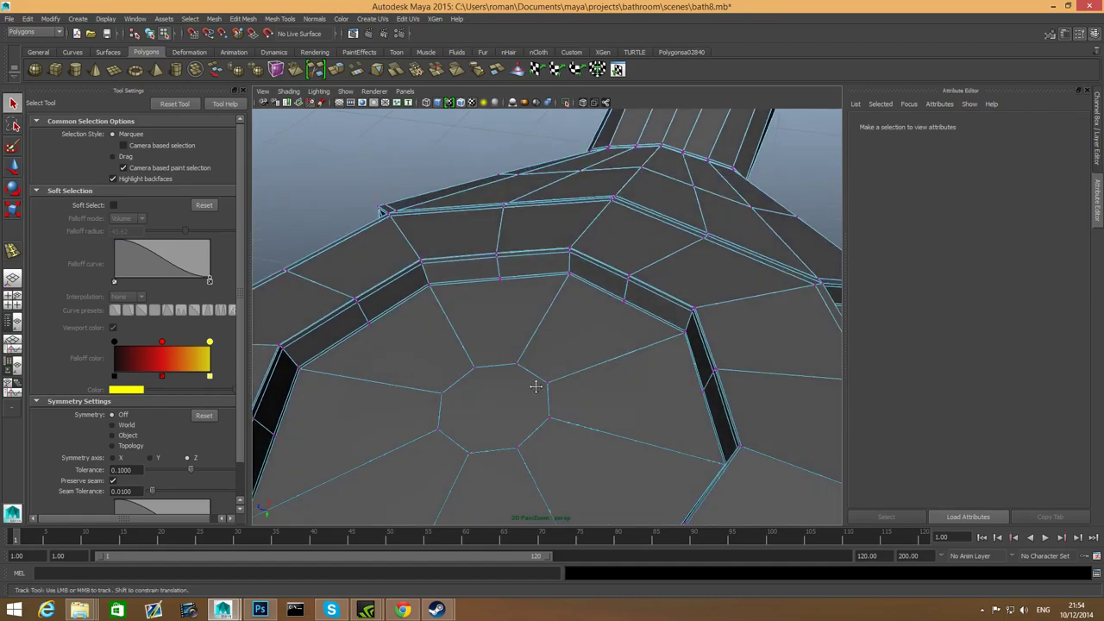
# - Activate the Insert Edge Loop Tool and orbit around the central octagon and bevelled ring
pyautogui.scroll(2, 488, 371)
pyautogui.rightClick(557, 349)
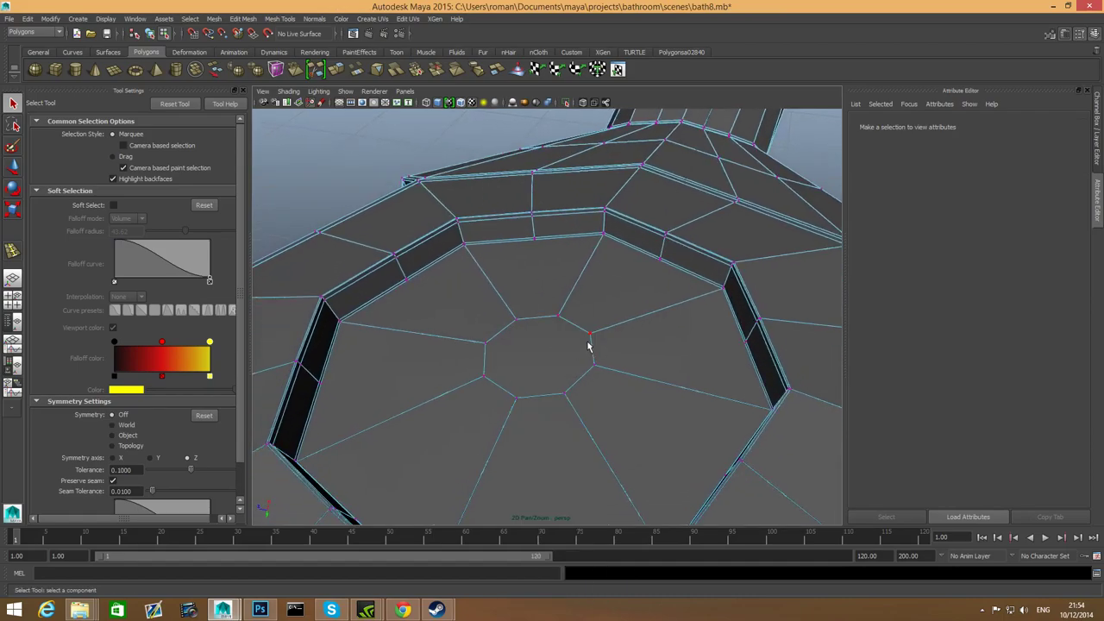
pyautogui.press('F8')
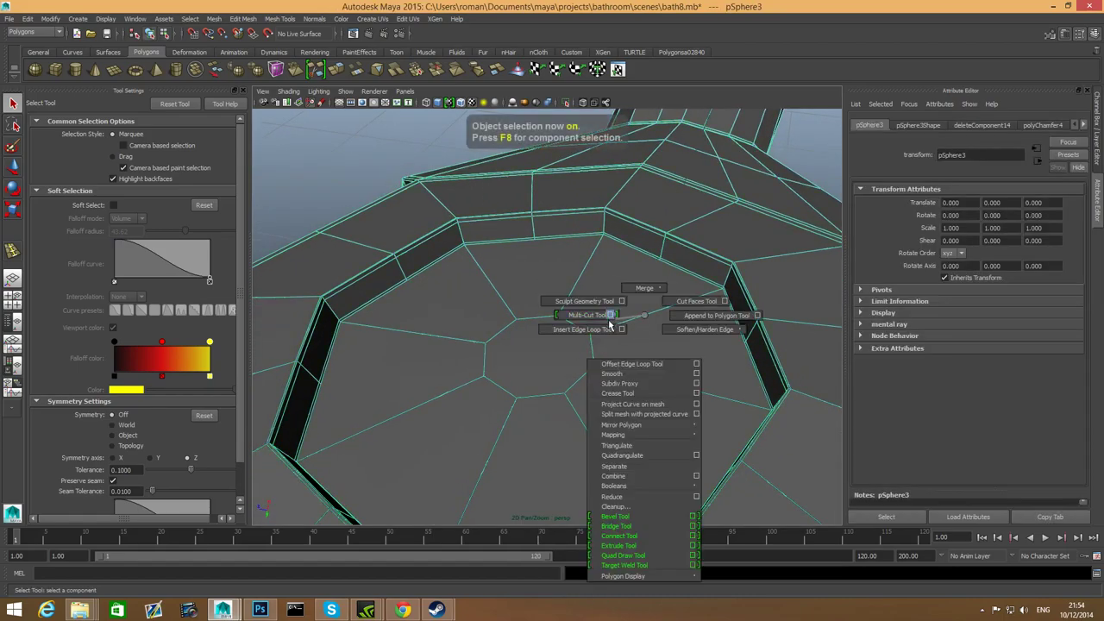
pyautogui.keyDown('shift'); pyautogui.moveTo(645, 321); pyautogui.dragTo(592, 328, button='right'); pyautogui.keyUp('shift')
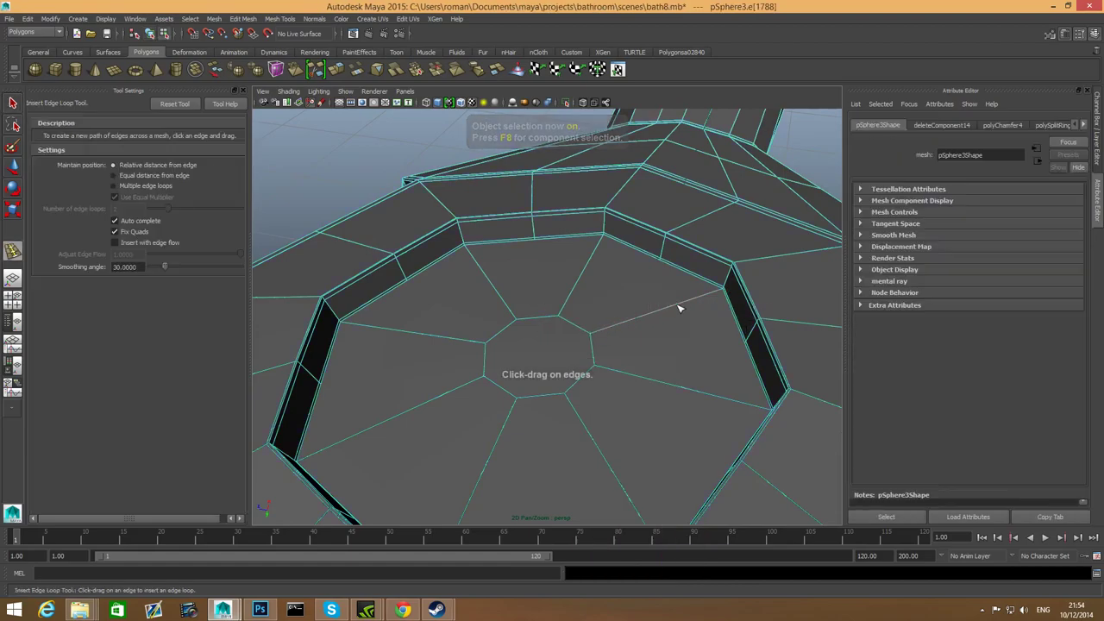
pyautogui.moveTo(658, 347)
pyautogui.keyDown('alt'); pyautogui.mouseDown()
pyautogui.moveTo(710, 350)
pyautogui.moveTo(719, 363)
pyautogui.moveTo(729, 354)
pyautogui.moveTo(720, 365)
pyautogui.mouseUp(); pyautogui.keyUp('alt')
pyautogui.moveTo(719, 365)
pyautogui.keyDown('alt'); pyautogui.mouseDown(button='right')
pyautogui.moveTo(509, 395)
pyautogui.moveTo(683, 379)
pyautogui.moveTo(724, 289)
pyautogui.mouseUp(button='right'); pyautogui.keyUp('alt')
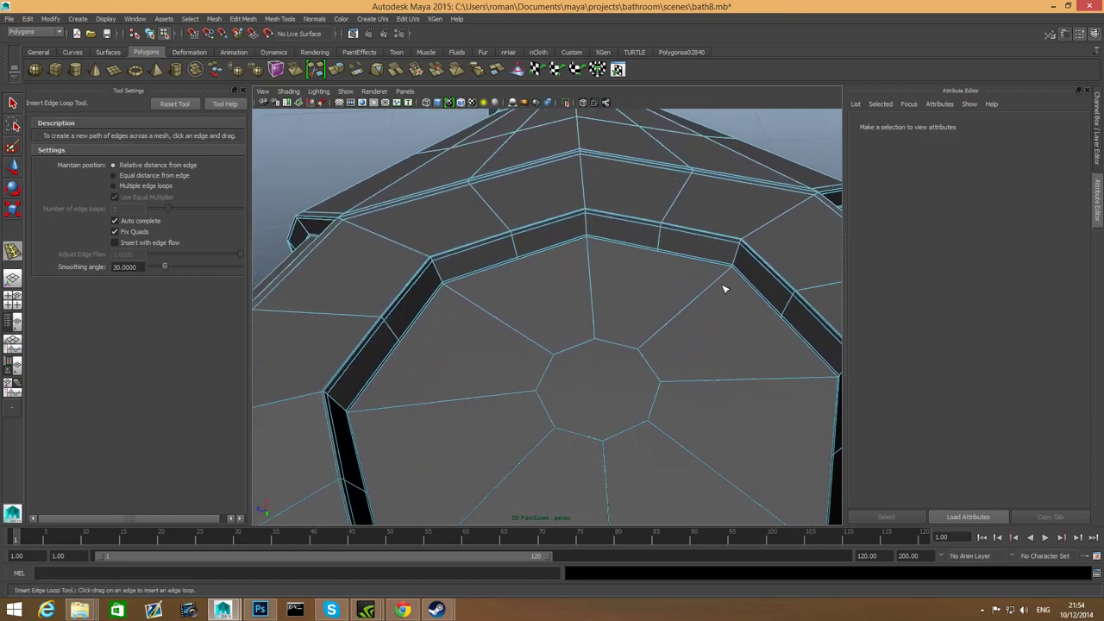
pyautogui.moveTo(714, 286)
pyautogui.keyDown('alt'); pyautogui.mouseDown()
pyautogui.moveTo(641, 305)
pyautogui.moveTo(701, 306)
pyautogui.mouseUp(); pyautogui.keyUp('alt')
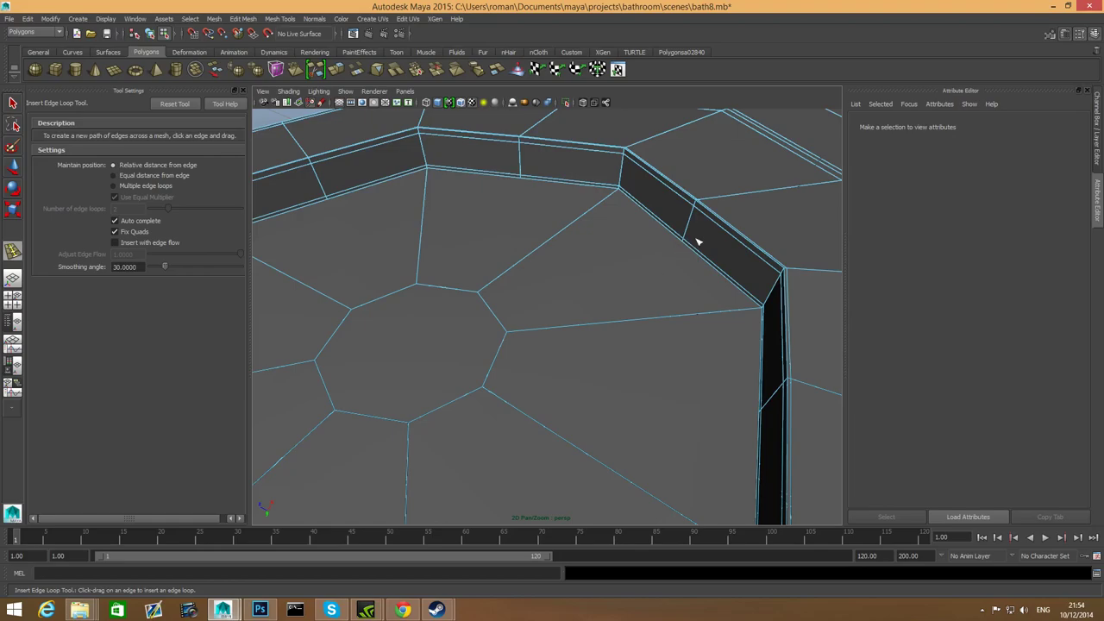
# - Show the smoothed mesh with Wireframe on Shaded turned off and view the cap from above
pyautogui.press('3')
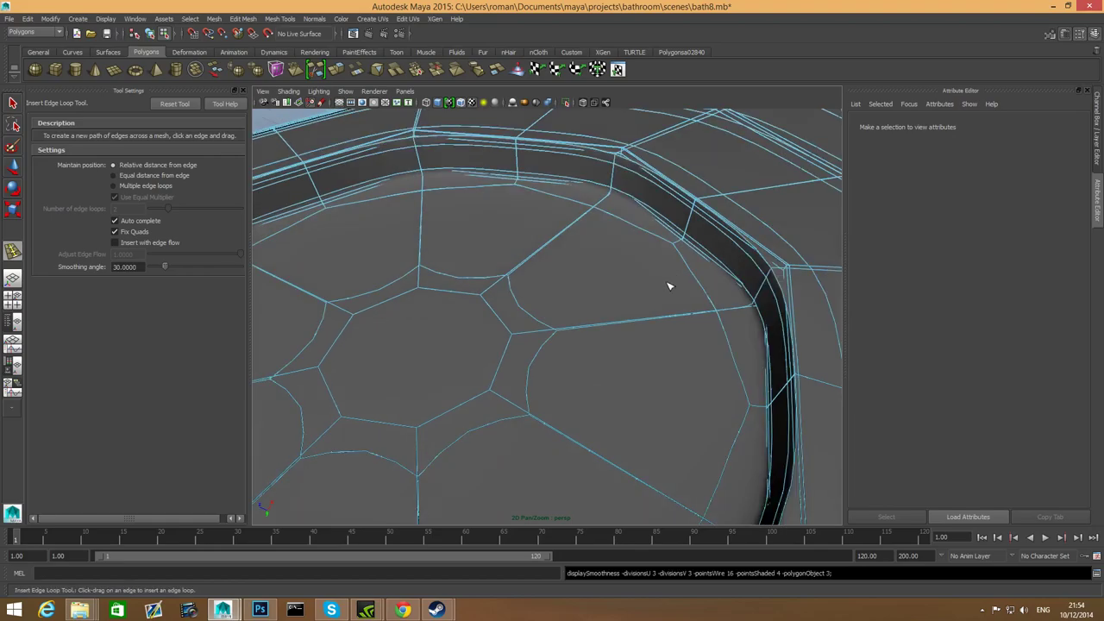
pyautogui.press('F8')
pyautogui.scroll(-5, 669, 286)
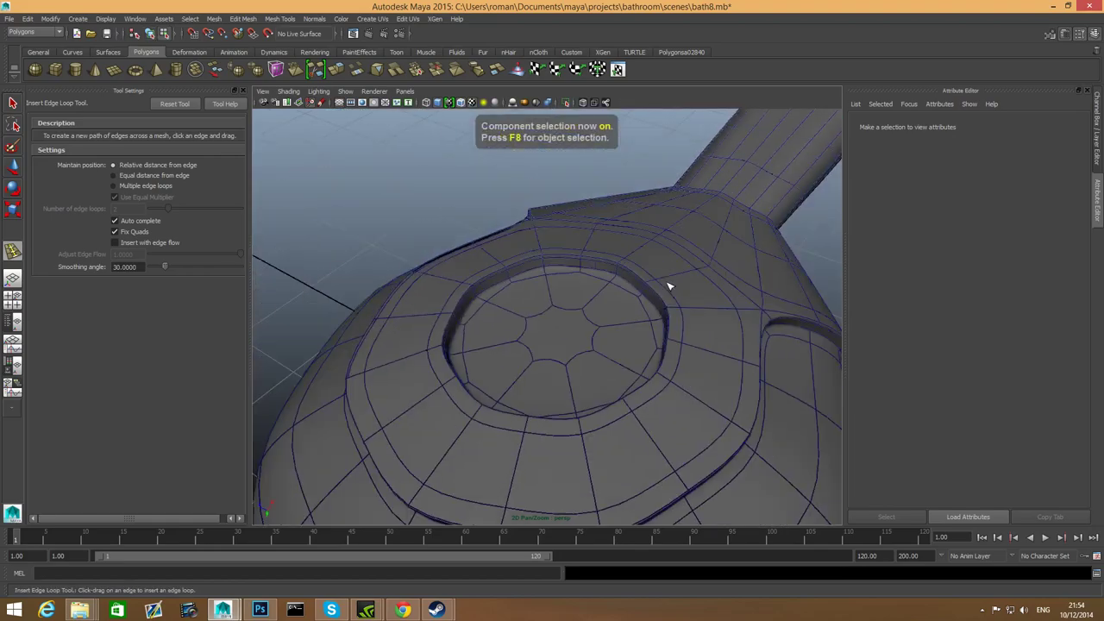
pyautogui.moveTo(494, 307)
pyautogui.keyDown('alt'); pyautogui.mouseDown()
pyautogui.moveTo(602, 328)
pyautogui.moveTo(690, 314)
pyautogui.mouseUp(); pyautogui.keyUp('alt')
pyautogui.click(509, 346)
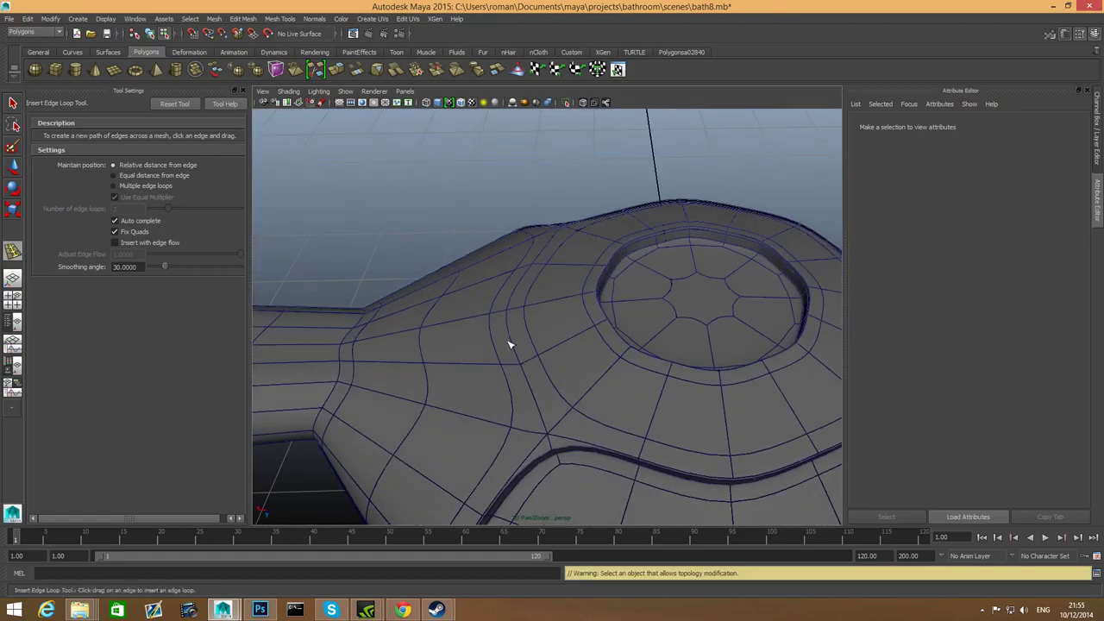
pyautogui.click(288, 92)
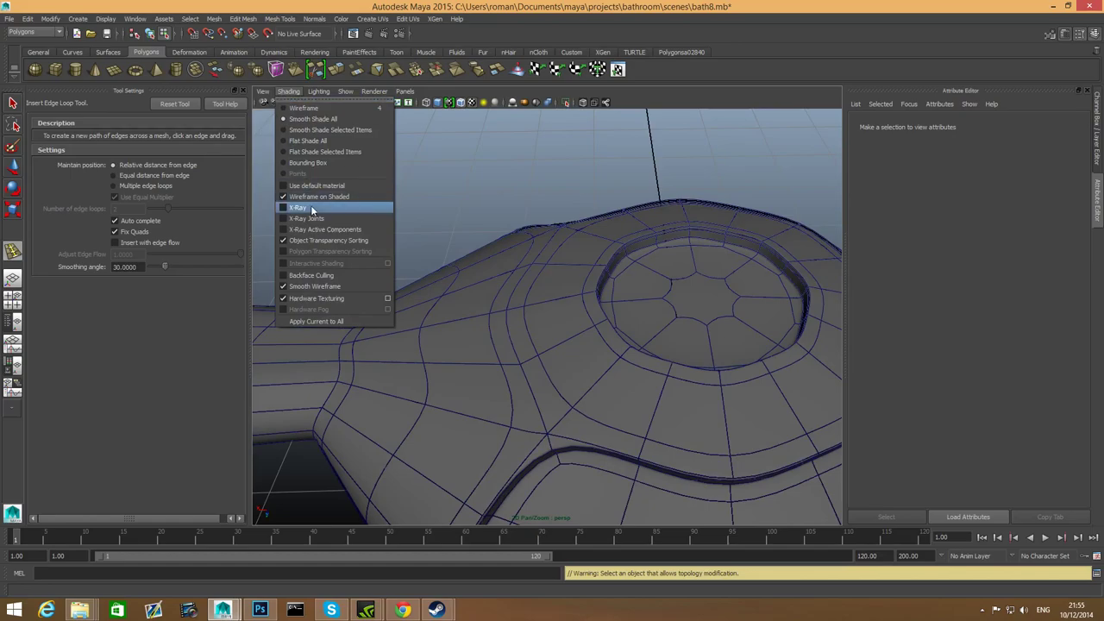
pyautogui.click(312, 203)
pyautogui.scroll(-5, 579, 389)
pyautogui.moveTo(579, 390)
pyautogui.keyDown('alt'); pyautogui.mouseDown()
pyautogui.moveTo(700, 426)
pyautogui.moveTo(656, 321)
pyautogui.moveTo(612, 276)
pyautogui.mouseUp(); pyautogui.keyUp('alt')
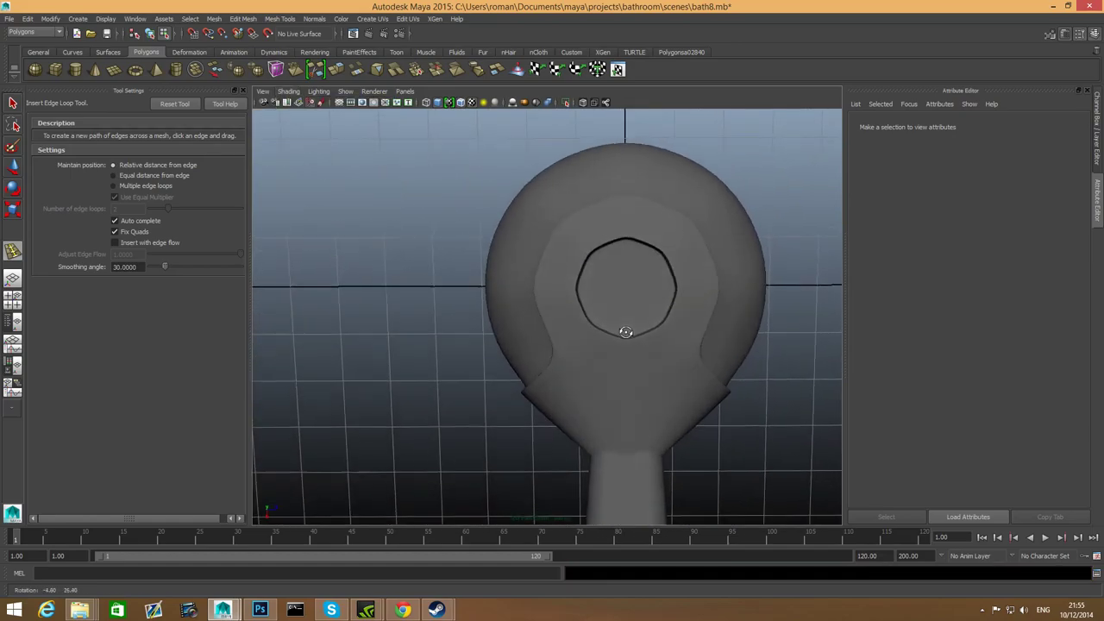
pyautogui.keyDown('alt'); pyautogui.moveTo(602, 323); pyautogui.dragTo(613, 288); pyautogui.keyUp('alt')
# - Return the shower head to its faceted cage and switch to vertex selection
pyautogui.click(614, 290)
pyautogui.press('q')
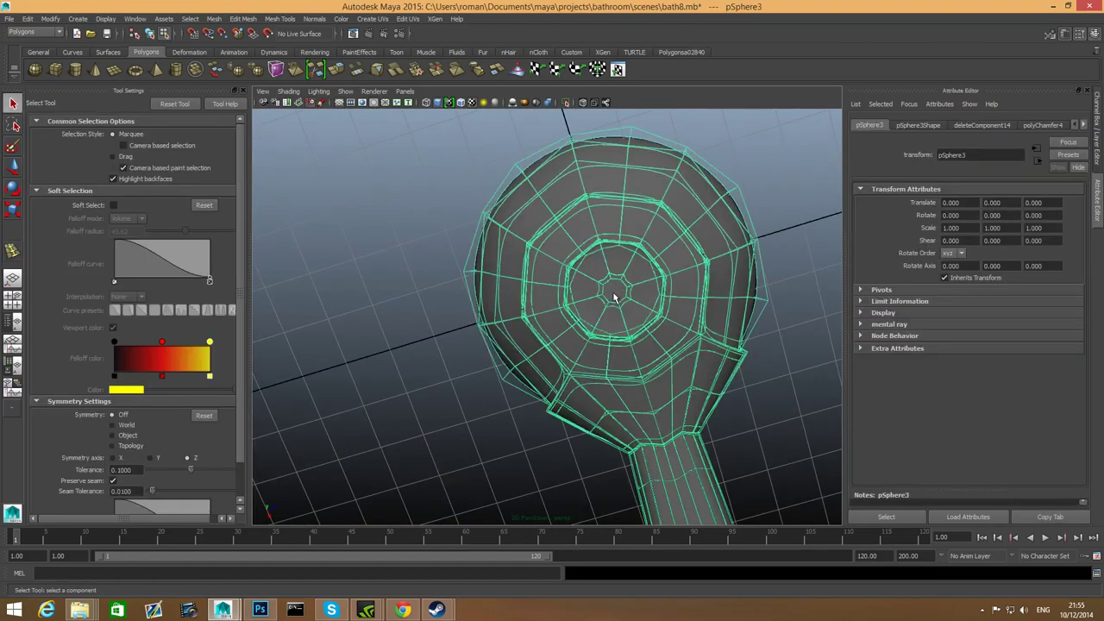
pyautogui.press('1')
pyautogui.scroll(3, 655, 310)
pyautogui.scroll(3, 678, 242)
pyautogui.rightClick(660, 195)
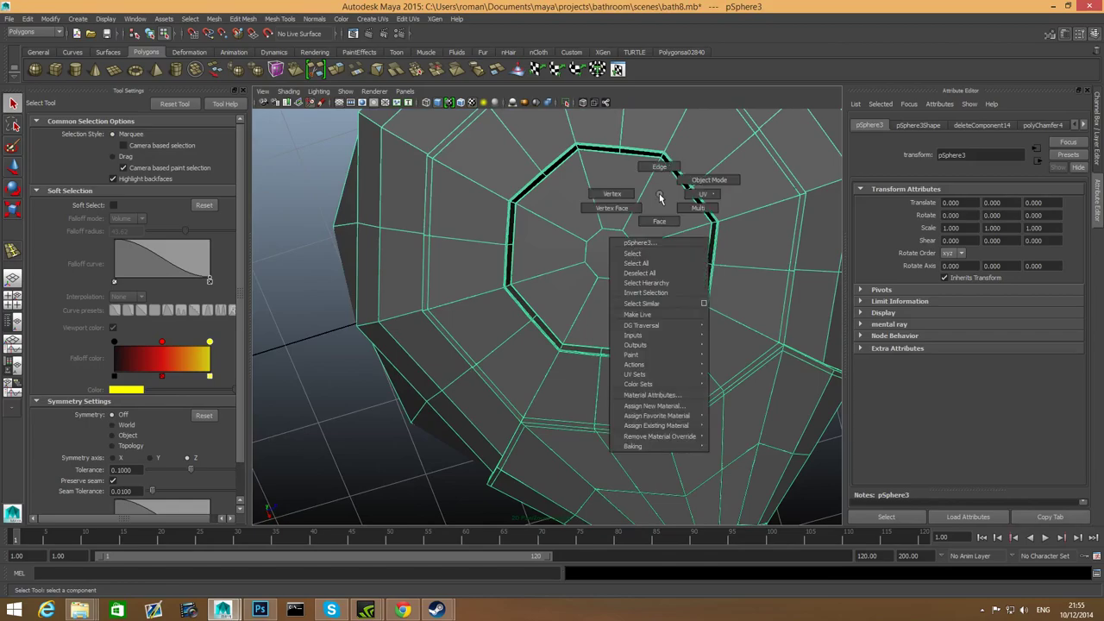
pyautogui.click(612, 194)
# - Marquee-select the vertices around the dome's inner ring
pyautogui.moveTo(612, 196)
pyautogui.keyDown('alt'); pyautogui.mouseDown()
pyautogui.moveTo(690, 215)
pyautogui.moveTo(789, 328)
pyautogui.moveTo(710, 321)
pyautogui.moveTo(681, 340)
pyautogui.moveTo(631, 348)
pyautogui.moveTo(625, 363)
pyautogui.moveTo(690, 376)
pyautogui.mouseUp(); pyautogui.keyUp('alt')
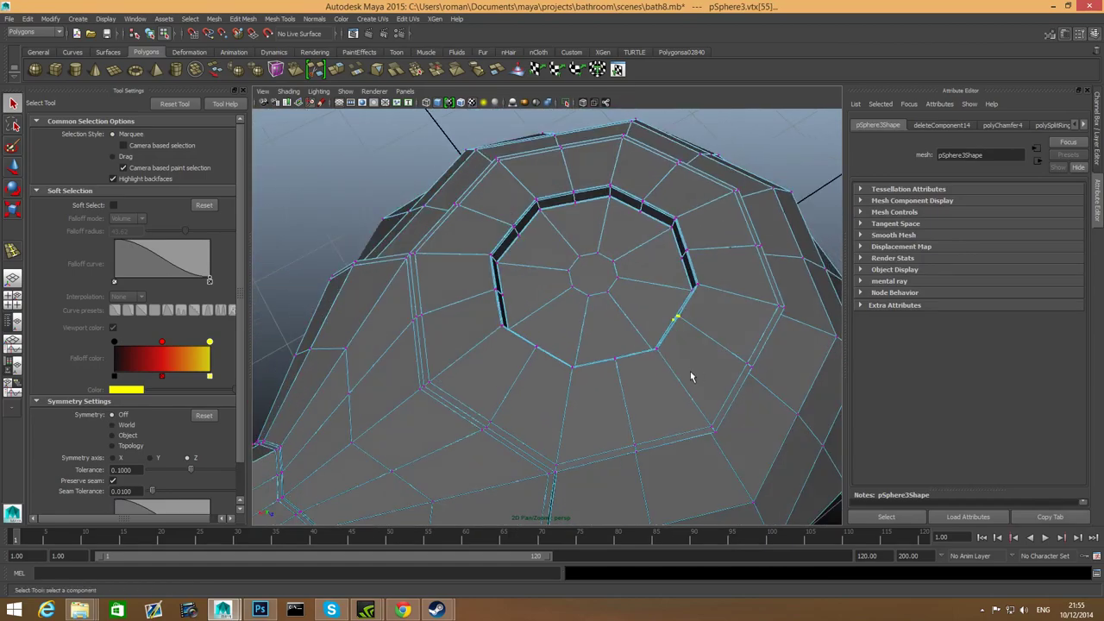
pyautogui.moveTo(624, 363); pyautogui.dragTo(625, 365)
pyautogui.moveTo(625, 365)
pyautogui.keyDown('alt'); pyautogui.mouseDown()
pyautogui.moveTo(585, 381)
pyautogui.moveTo(613, 391)
pyautogui.moveTo(547, 410)
pyautogui.moveTo(648, 470)
pyautogui.mouseUp(); pyautogui.keyUp('alt')
pyautogui.moveTo(648, 470)
pyautogui.keyDown('alt'); pyautogui.mouseDown()
pyautogui.moveTo(673, 443)
pyautogui.moveTo(642, 444)
pyautogui.moveTo(616, 414)
pyautogui.moveTo(645, 423)
pyautogui.moveTo(678, 350)
pyautogui.moveTo(512, 365)
pyautogui.moveTo(500, 342)
pyautogui.moveTo(510, 313)
pyautogui.moveTo(536, 333)
pyautogui.mouseUp(); pyautogui.keyUp('alt')
pyautogui.moveTo(683, 347)
pyautogui.keyDown('alt'); pyautogui.mouseDown()
pyautogui.moveTo(599, 365)
pyautogui.moveTo(617, 363)
pyautogui.moveTo(744, 439)
pyautogui.moveTo(552, 365)
pyautogui.moveTo(665, 375)
pyautogui.moveTo(629, 431)
pyautogui.moveTo(596, 422)
pyautogui.moveTo(598, 440)
pyautogui.moveTo(621, 426)
pyautogui.mouseUp(); pyautogui.keyUp('alt')
pyautogui.scroll(3, 613, 440)
# - Scale the inner vertex ring slightly outward and inspect it from above
pyautogui.press('r')
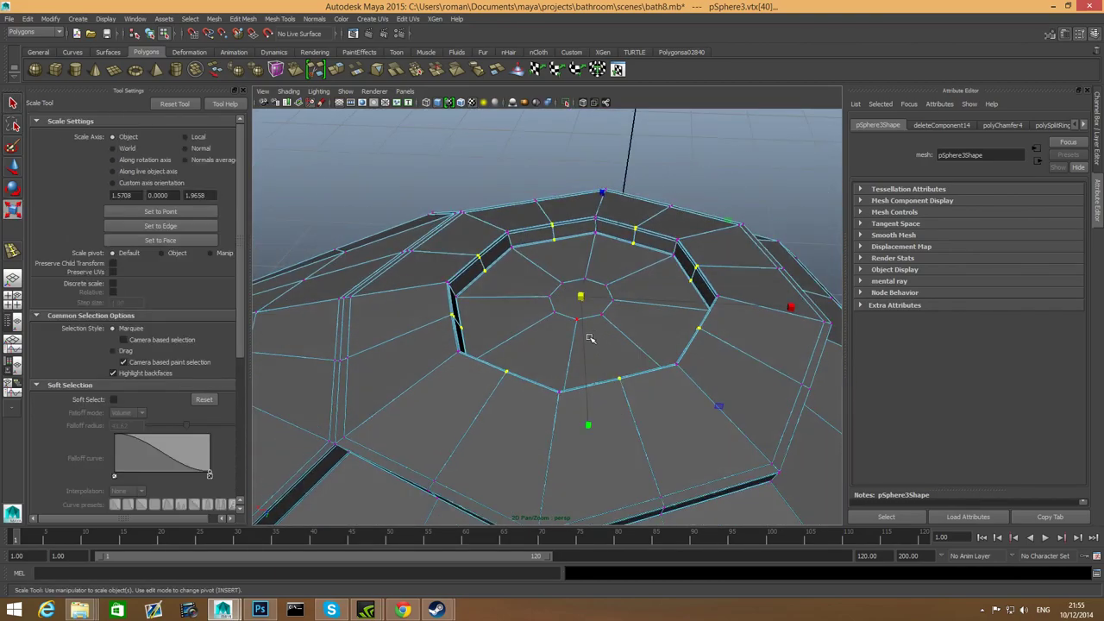
pyautogui.moveTo(582, 297); pyautogui.dragTo(593, 299)
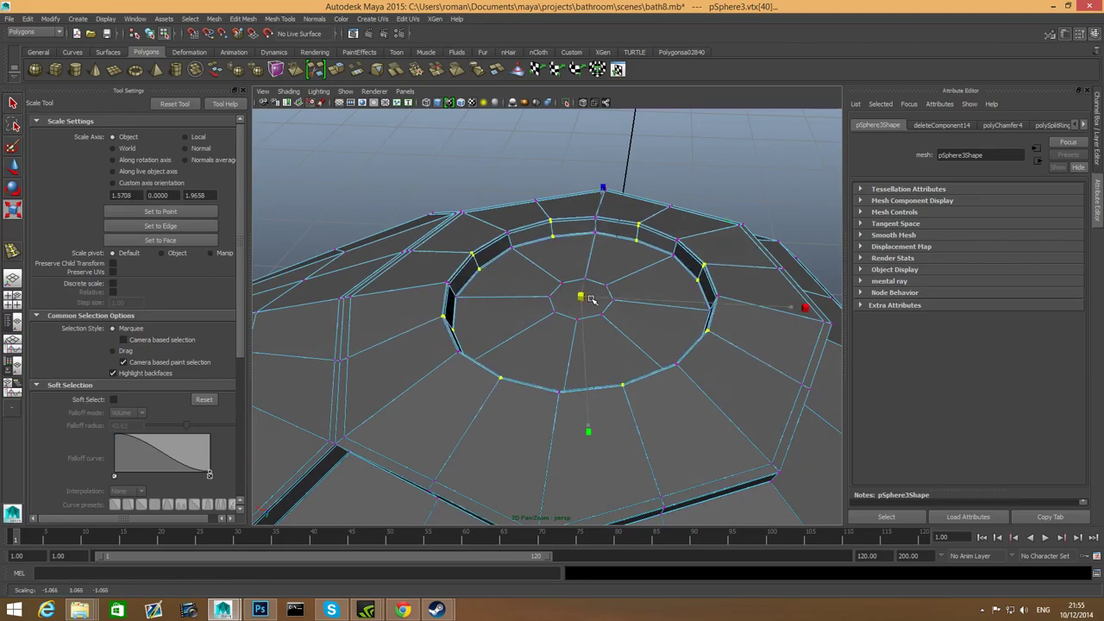
pyautogui.moveTo(592, 299)
pyautogui.keyDown('alt'); pyautogui.mouseDown()
pyautogui.moveTo(576, 310)
pyautogui.moveTo(489, 220)
pyautogui.mouseUp(); pyautogui.keyUp('alt')
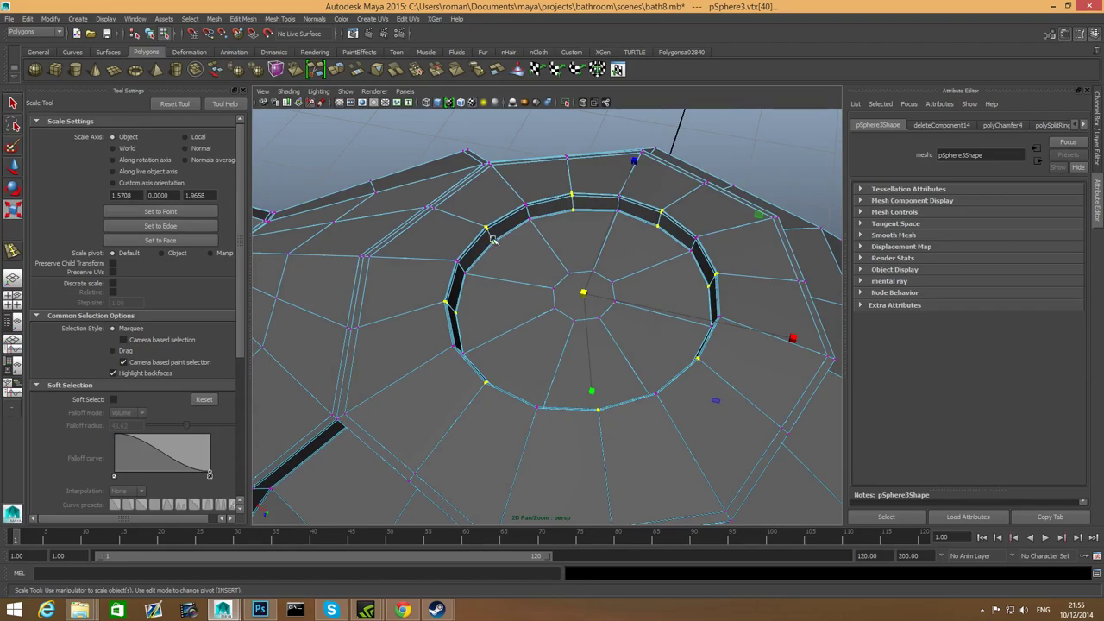
pyautogui.scroll(5, 690, 234)
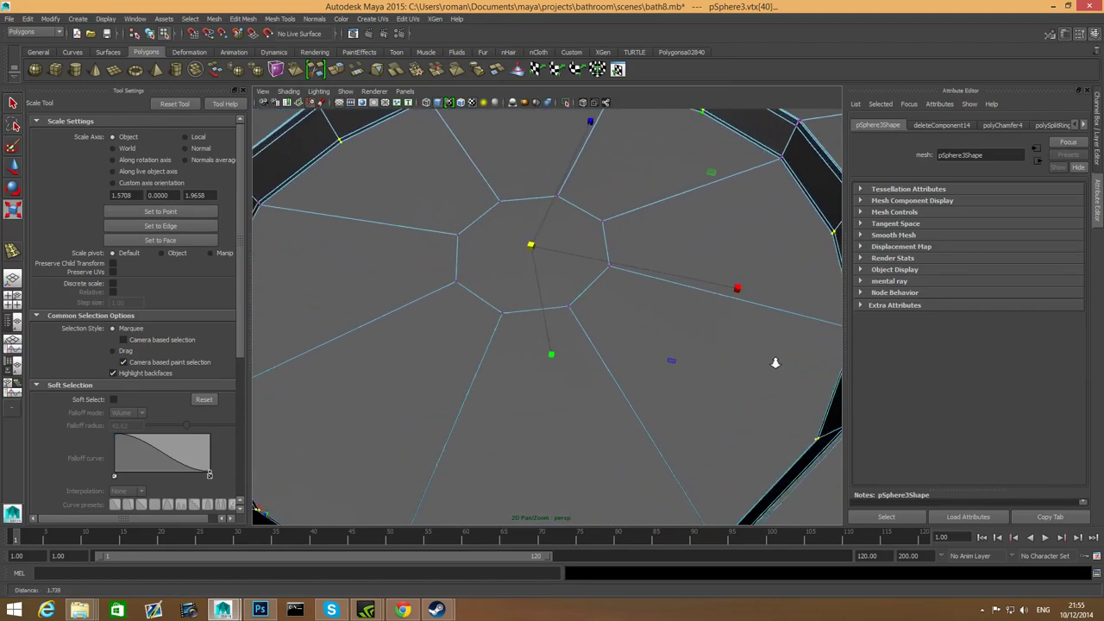
pyautogui.keyDown('alt'); pyautogui.moveTo(777, 363); pyautogui.dragTo(696, 383, button='middle'); pyautogui.keyUp('alt')
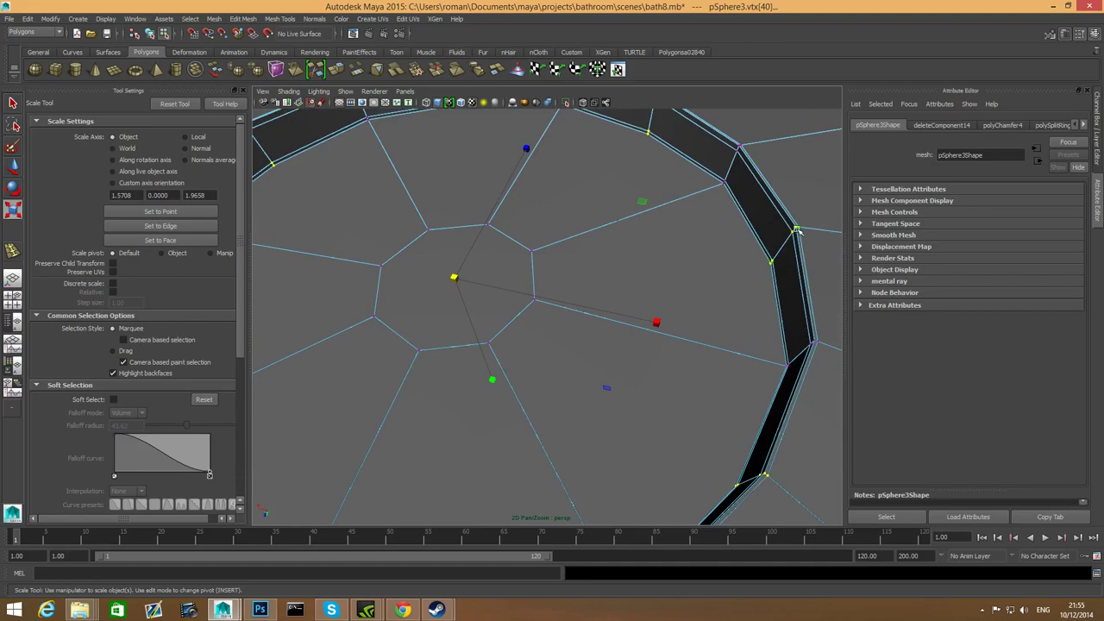
pyautogui.scroll(-3, 663, 320)
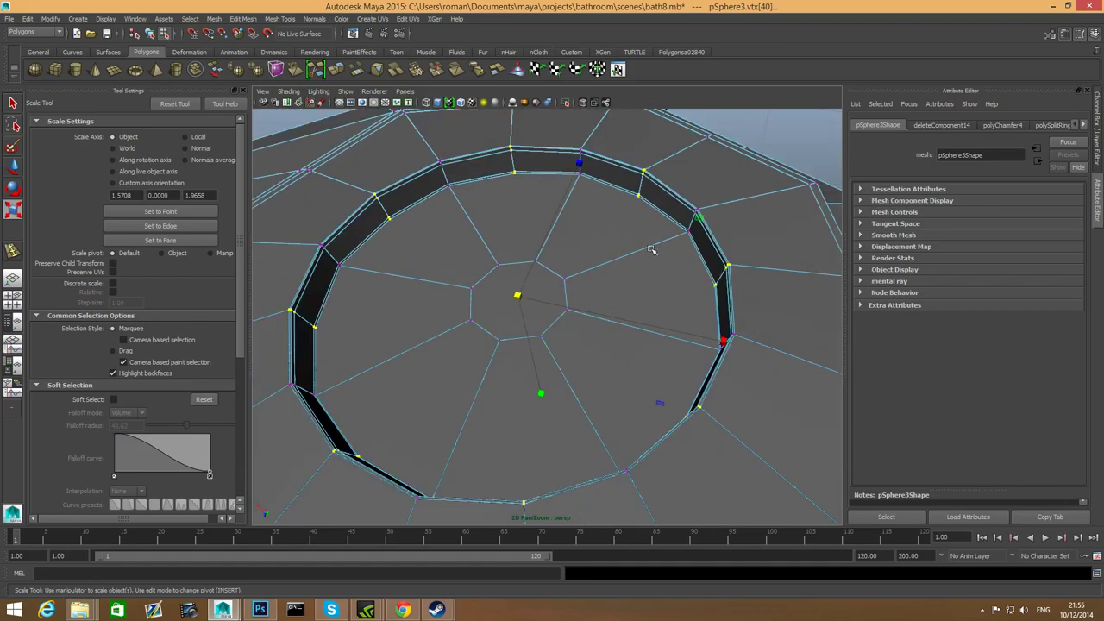
pyautogui.scroll(-2, 528, 359)
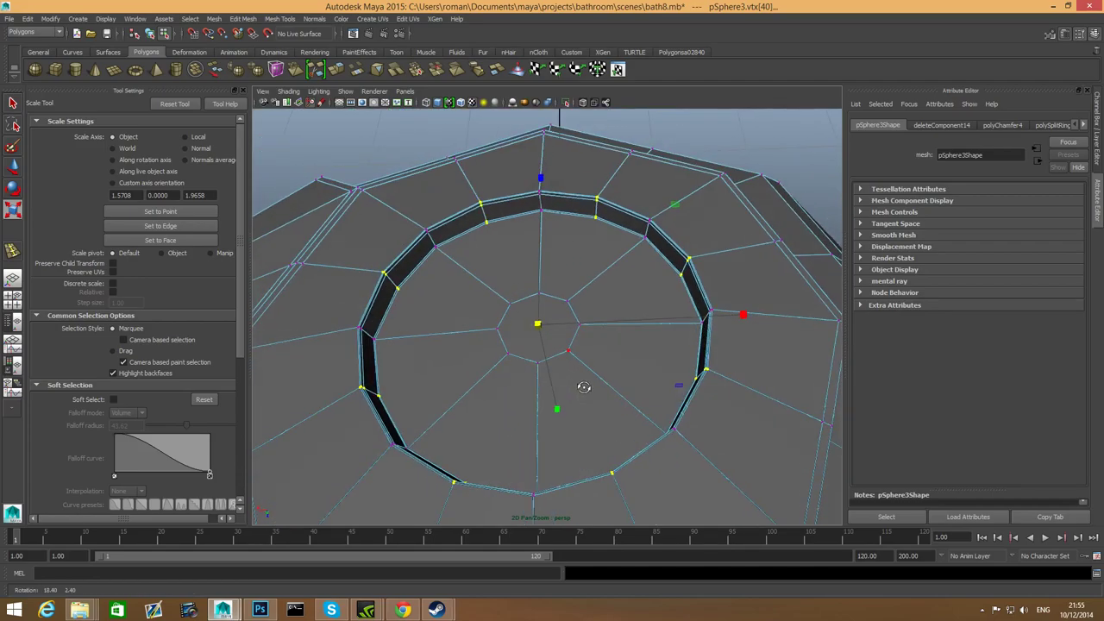
pyautogui.moveTo(528, 359)
pyautogui.keyDown('alt'); pyautogui.mouseDown()
pyautogui.moveTo(471, 432)
pyautogui.moveTo(528, 348)
pyautogui.mouseUp(); pyautogui.keyUp('alt')
# - Under smooth preview, nudge the ring's scale, then select the whole pSphere3 object
pyautogui.press('3')
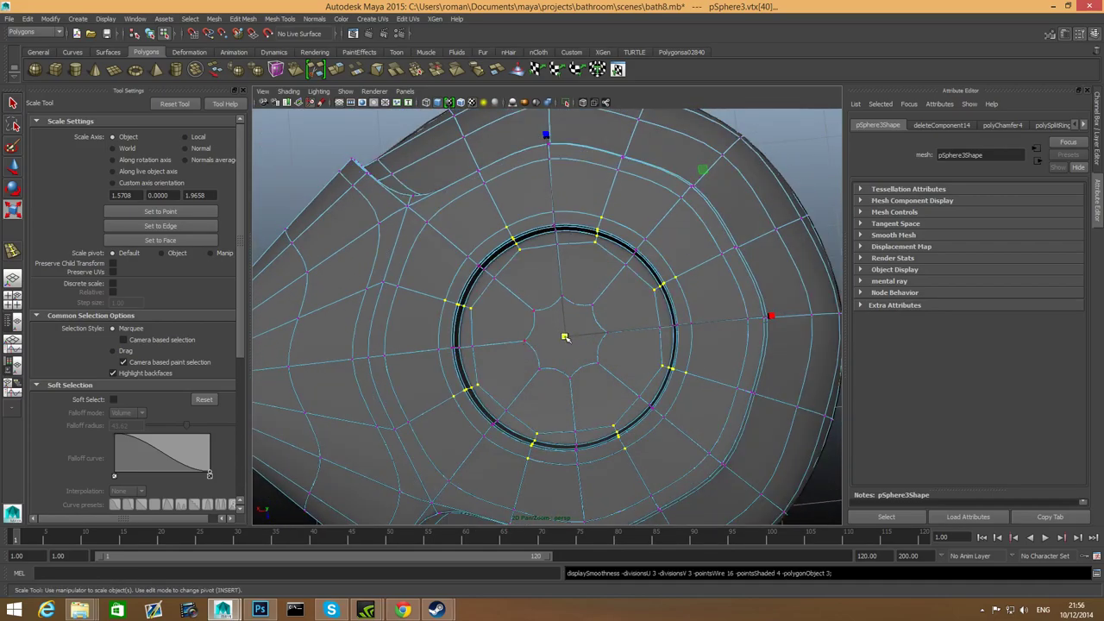
pyautogui.moveTo(564, 336); pyautogui.dragTo(567, 339)
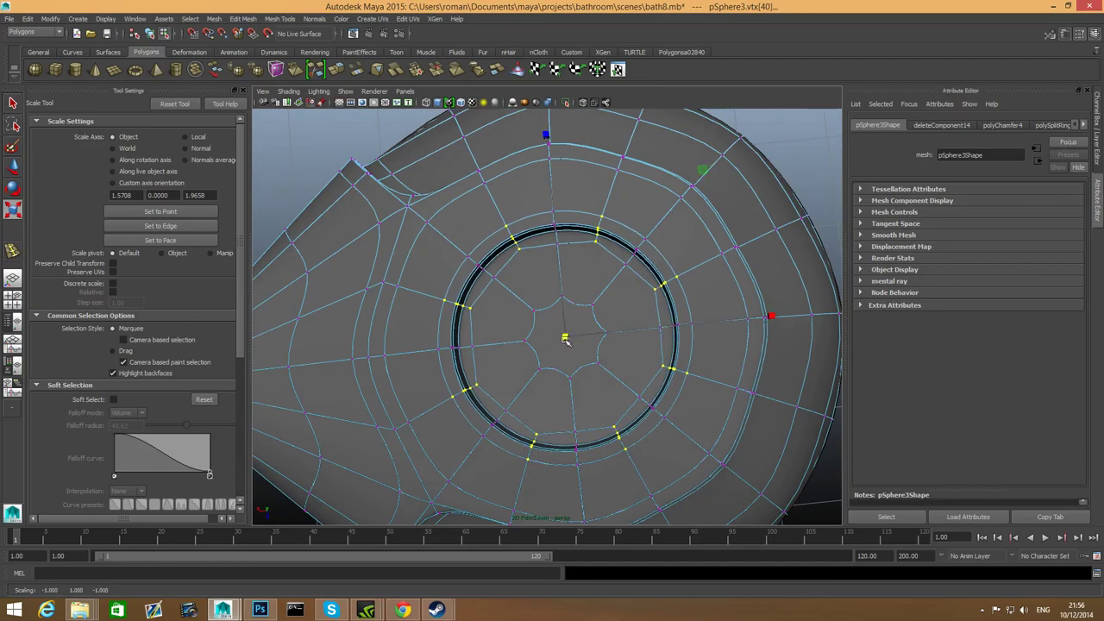
pyautogui.press('F8')
pyautogui.scroll(-5, 569, 341)
pyautogui.moveTo(570, 341)
pyautogui.keyDown('alt'); pyautogui.mouseDown()
pyautogui.moveTo(739, 298)
pyautogui.moveTo(479, 344)
pyautogui.mouseUp(); pyautogui.keyUp('alt')
pyautogui.scroll(-3, 687, 309)
pyautogui.click(641, 316)
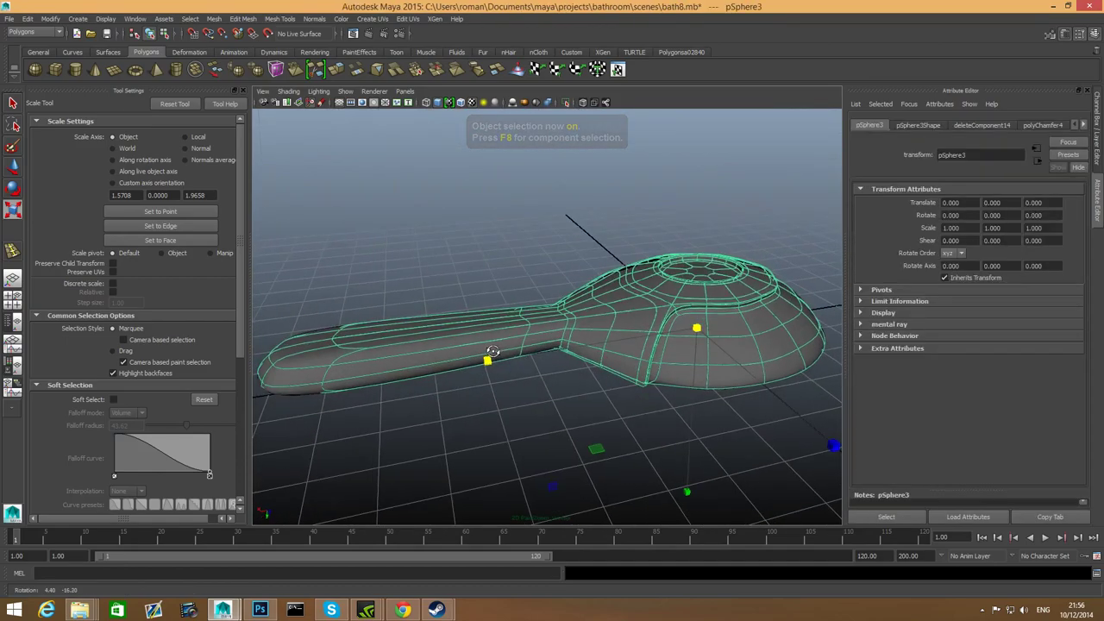
# - Insert an edge loop running lengthwise along the top of the handle
pyautogui.scroll(3, 480, 344)
pyautogui.scroll(3, 461, 345)
pyautogui.keyDown('shift'); pyautogui.moveTo(488, 308); pyautogui.dragTo(457, 321, button='right'); pyautogui.keyUp('shift')
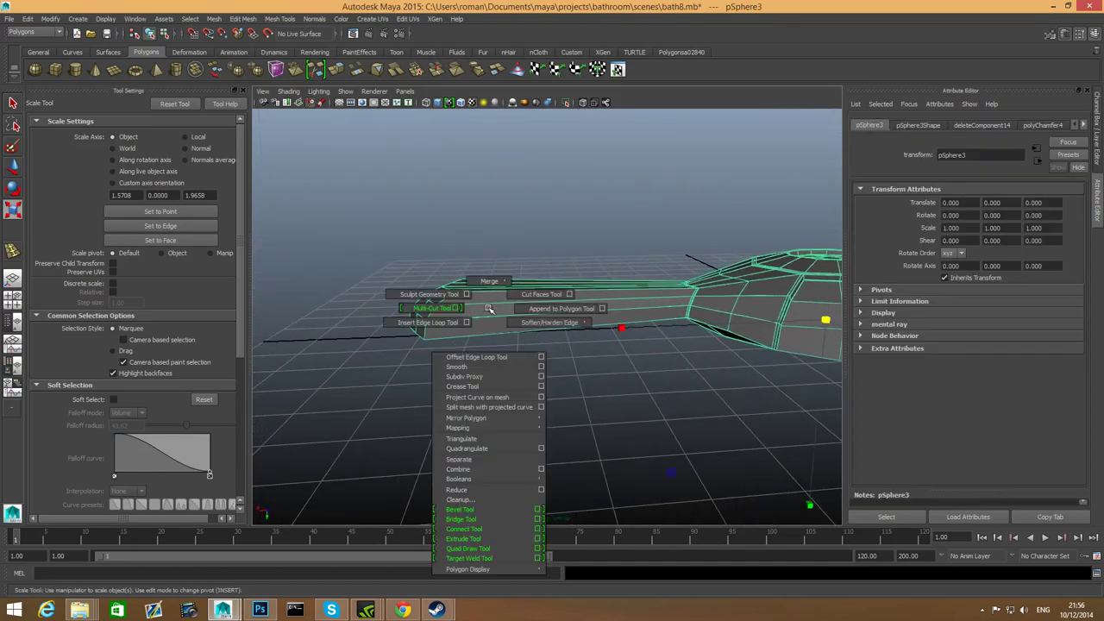
pyautogui.moveTo(457, 321)
pyautogui.keyDown('alt'); pyautogui.mouseDown()
pyautogui.moveTo(535, 362)
pyautogui.moveTo(557, 331)
pyautogui.moveTo(507, 335)
pyautogui.mouseUp(); pyautogui.keyUp('alt')
pyautogui.keyDown('alt'); pyautogui.moveTo(484, 350); pyautogui.dragTo(587, 365, button='right'); pyautogui.keyUp('alt')
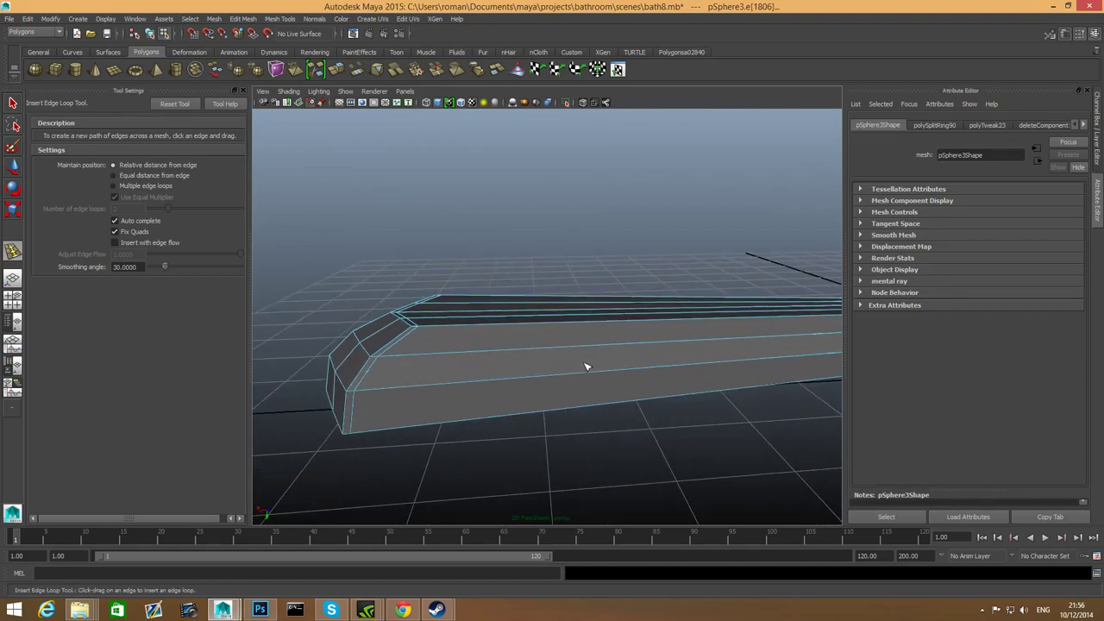
pyautogui.moveTo(587, 365)
pyautogui.keyDown('alt'); pyautogui.mouseDown()
pyautogui.moveTo(698, 370)
pyautogui.moveTo(501, 371)
pyautogui.moveTo(495, 359)
pyautogui.mouseUp(); pyautogui.keyUp('alt')
pyautogui.moveTo(455, 477)
pyautogui.mouseDown()
pyautogui.moveTo(452, 485)
pyautogui.moveTo(475, 451)
pyautogui.moveTo(586, 424)
pyautogui.moveTo(661, 426)
pyautogui.moveTo(506, 490)
pyautogui.moveTo(589, 375)
pyautogui.mouseUp()
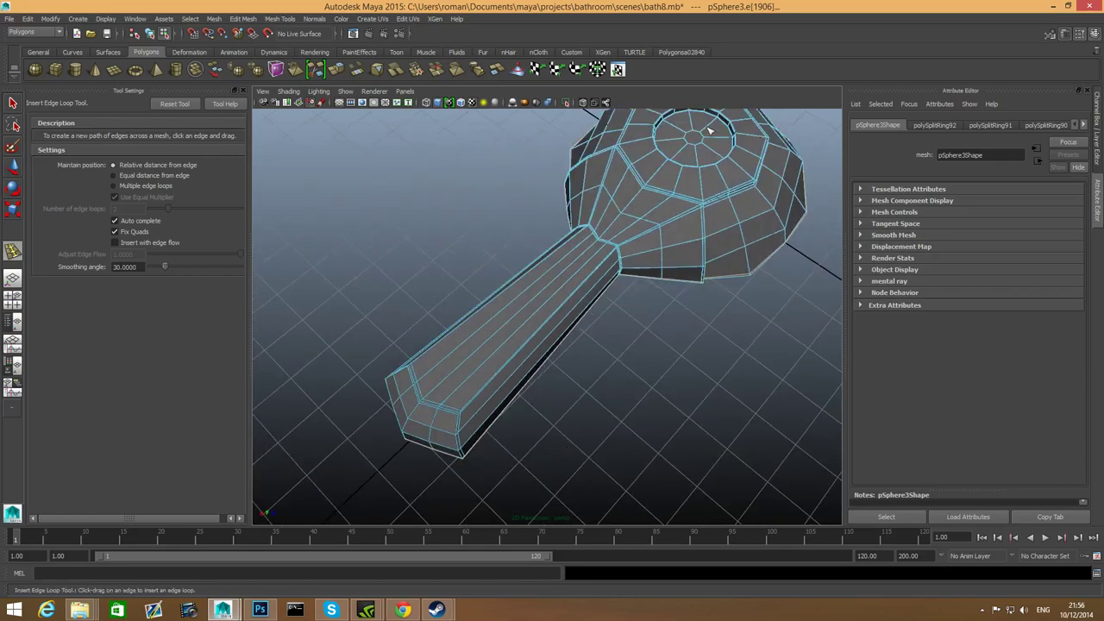
# - Smooth-preview the shower head to check the handle, then return to the low-poly cage
pyautogui.moveTo(677, 226)
pyautogui.keyDown('alt'); pyautogui.mouseDown()
pyautogui.moveTo(598, 321)
pyautogui.moveTo(525, 364)
pyautogui.mouseUp(); pyautogui.keyUp('alt')
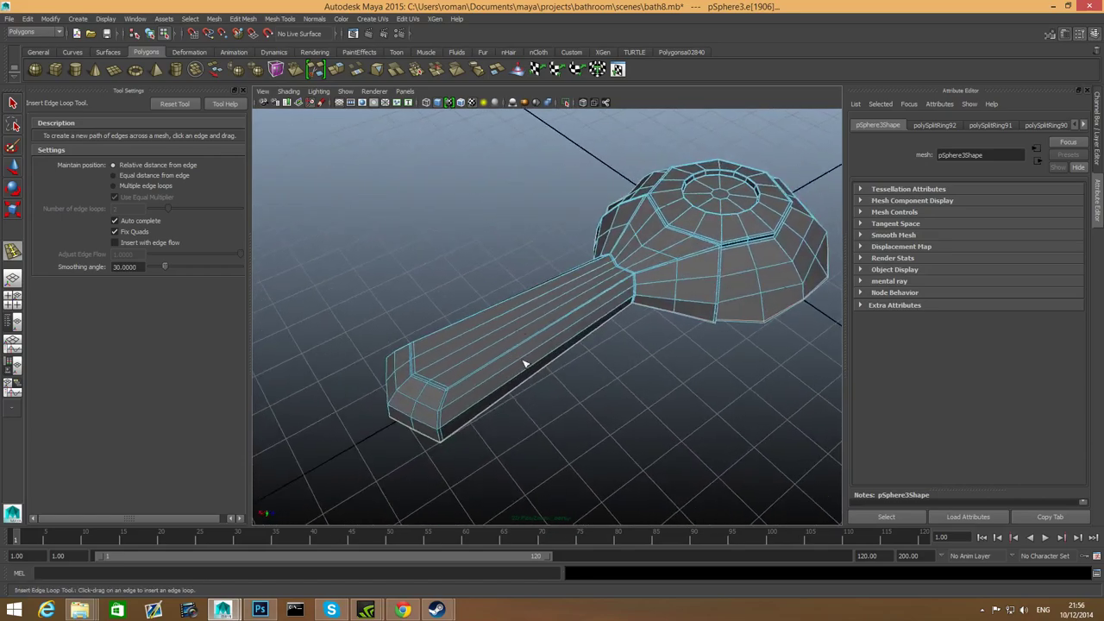
pyautogui.press('3')
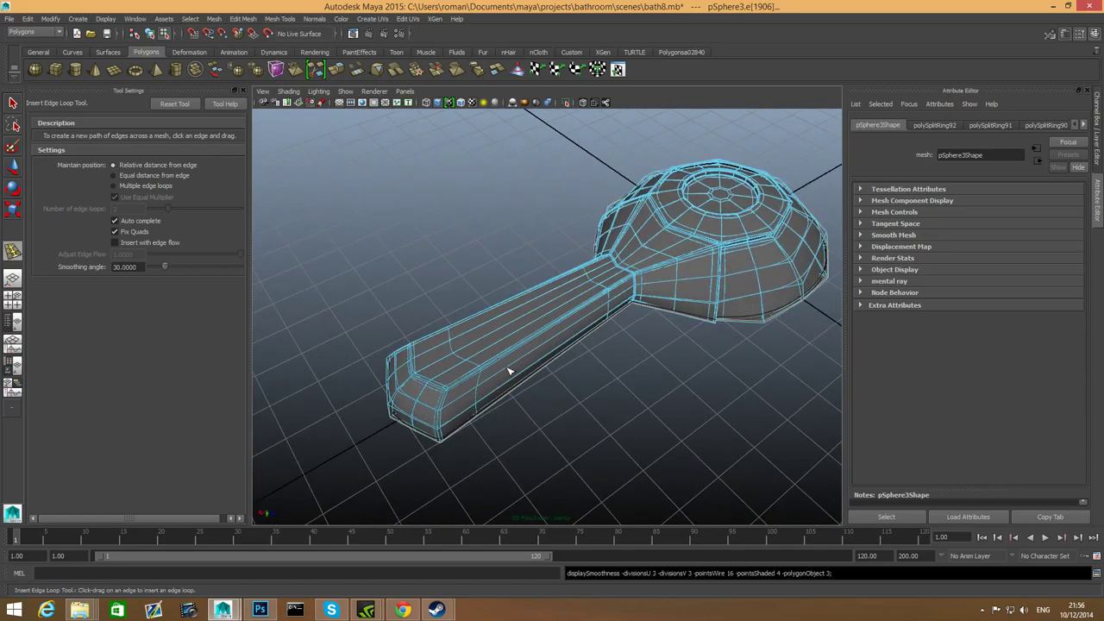
pyautogui.press('F8')
pyautogui.moveTo(510, 371)
pyautogui.keyDown('alt'); pyautogui.mouseDown()
pyautogui.moveTo(524, 345)
pyautogui.moveTo(494, 349)
pyautogui.mouseUp(); pyautogui.keyUp('alt')
pyautogui.press('q')
pyautogui.click(501, 354)
pyautogui.scroll(2, 497, 352)
pyautogui.press('1')
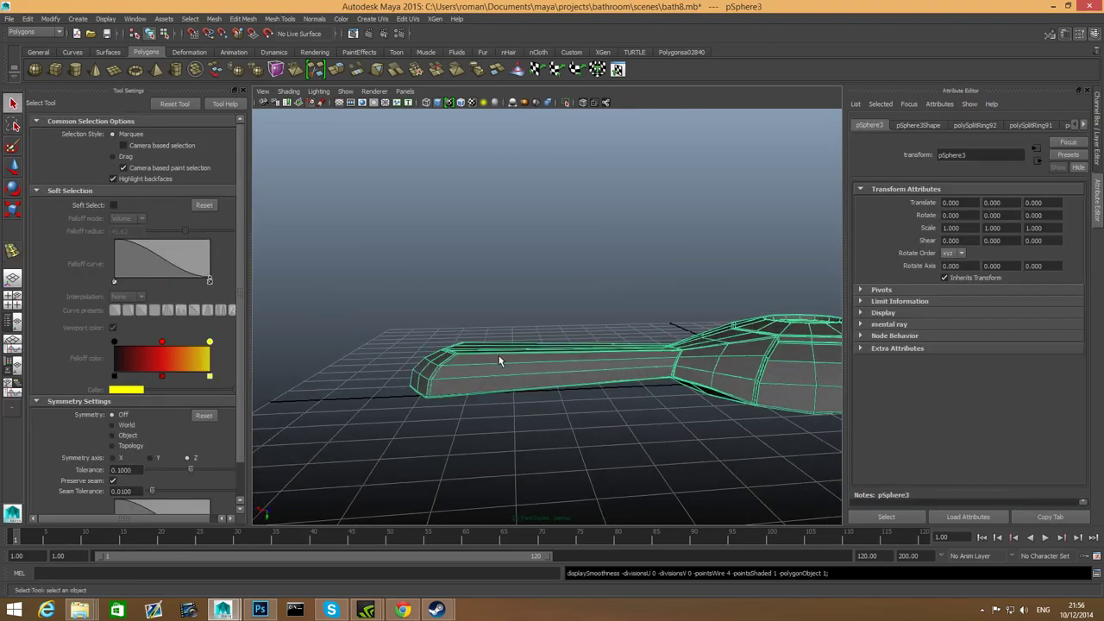
pyautogui.scroll(2, 568, 365)
# - Insert the first few crosswise edge loops across the handle
pyautogui.scroll(1, 561, 371)
pyautogui.keyDown('shift'); pyautogui.moveTo(544, 387); pyautogui.dragTo(540, 395, button='right'); pyautogui.keyUp('shift')
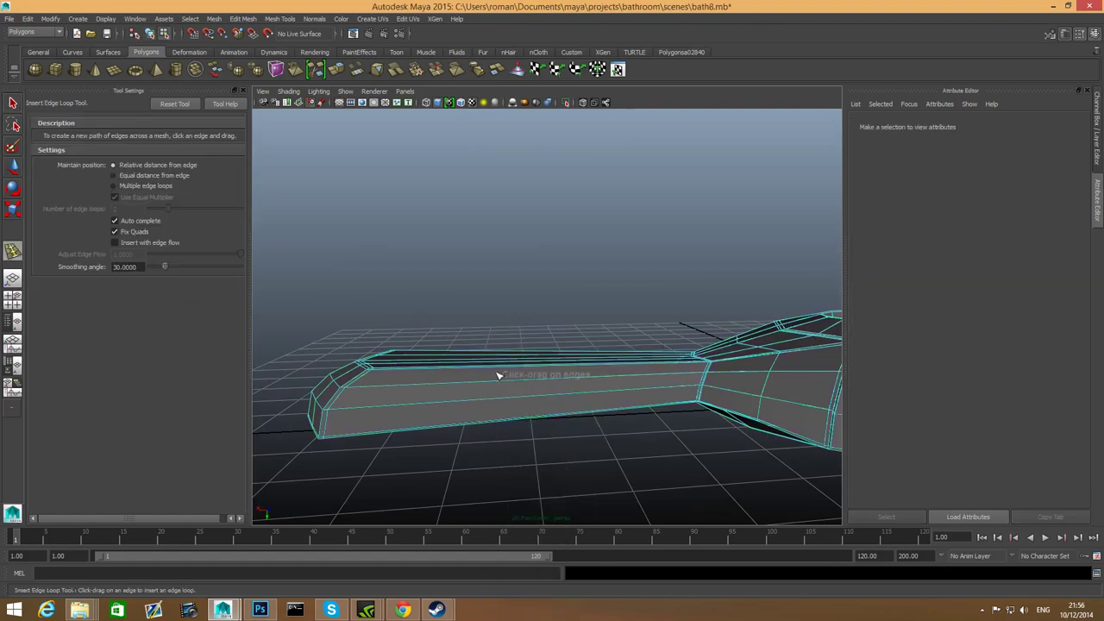
pyautogui.moveTo(458, 388); pyautogui.dragTo(438, 393)
pyautogui.moveTo(438, 393); pyautogui.dragTo(499, 384)
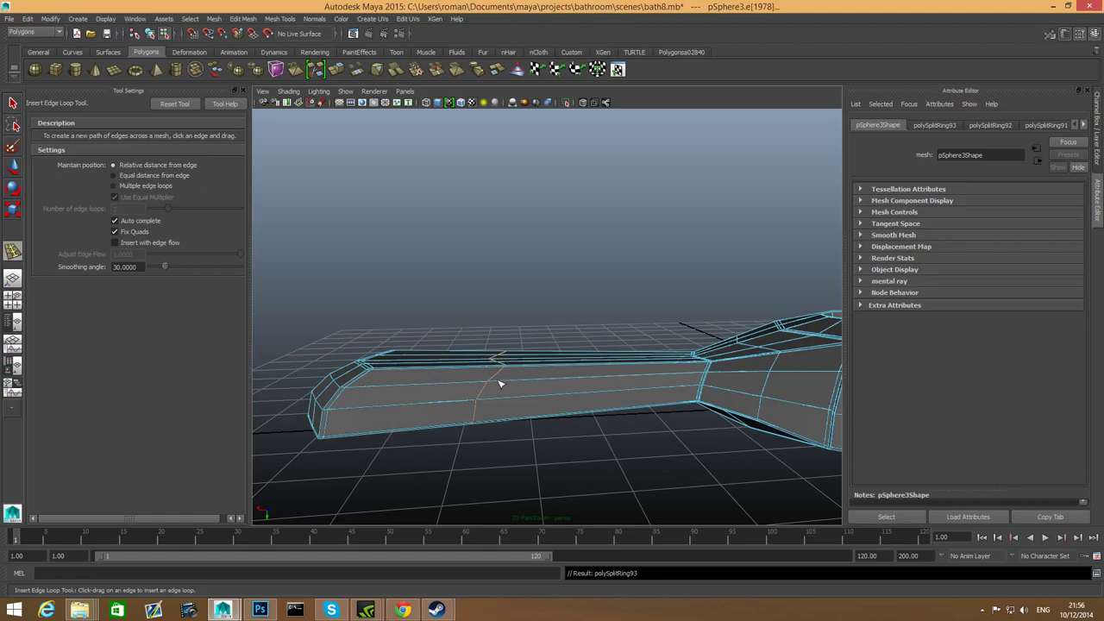
pyautogui.click(506, 382)
pyautogui.scroll(3, 509, 398)
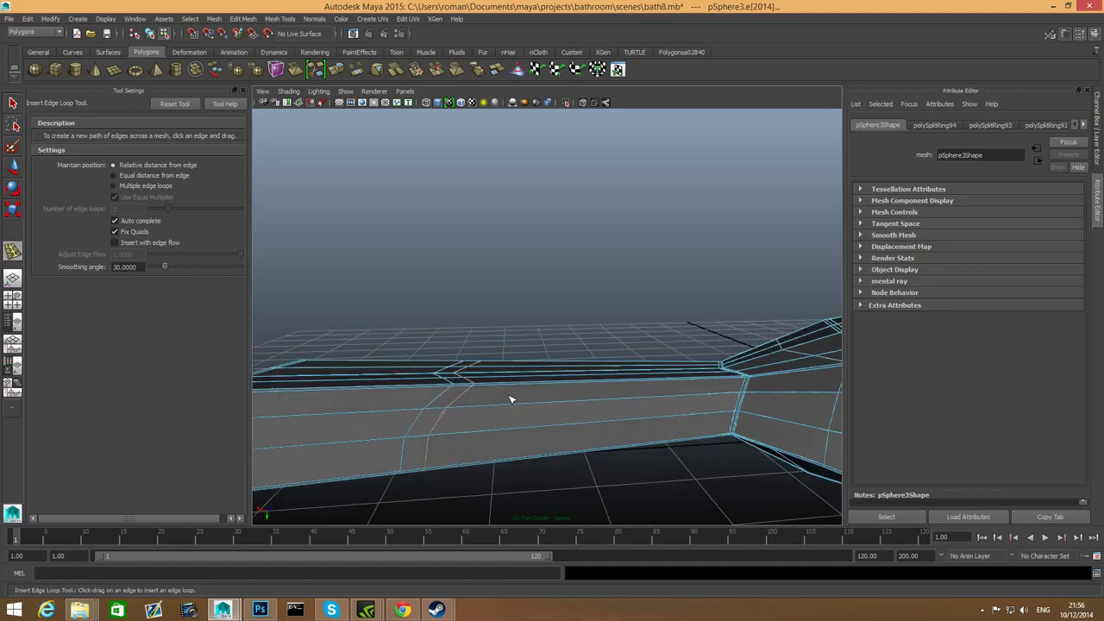
pyautogui.scroll(2, 584, 387)
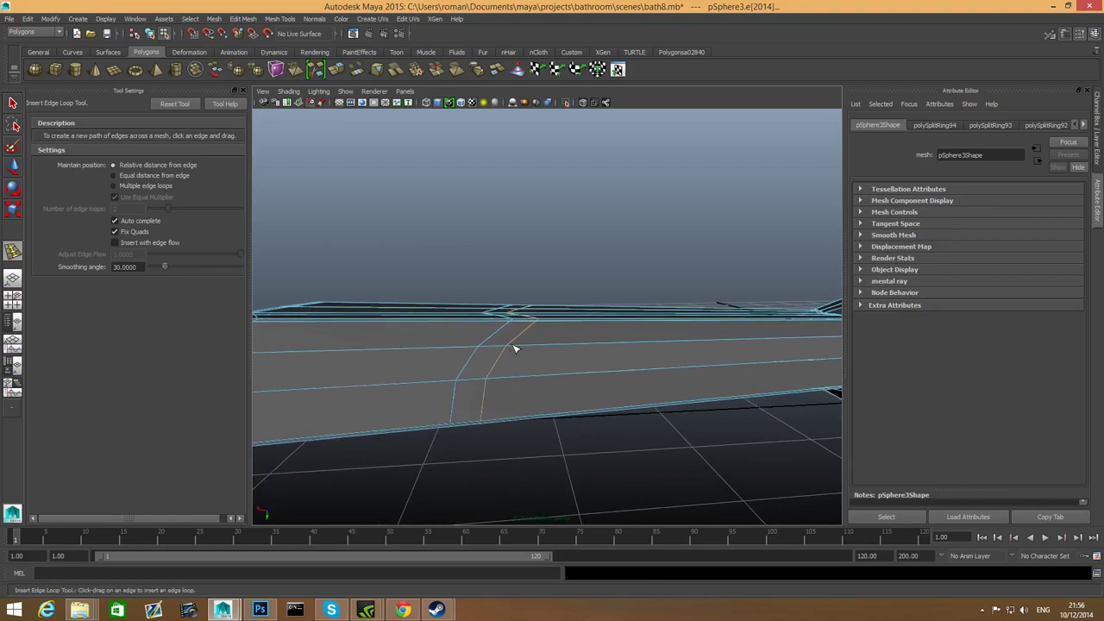
pyautogui.moveTo(514, 348)
pyautogui.mouseDown()
pyautogui.moveTo(477, 348)
pyautogui.moveTo(490, 352)
pyautogui.mouseUp()
# - Add another crosswise loop and slide it along the handle to tighten the spacing
pyautogui.moveTo(578, 346)
pyautogui.mouseDown()
pyautogui.moveTo(558, 352)
pyautogui.moveTo(579, 347)
pyautogui.moveTo(563, 347)
pyautogui.moveTo(586, 360)
pyautogui.moveTo(614, 348)
pyautogui.moveTo(553, 446)
pyautogui.mouseUp()
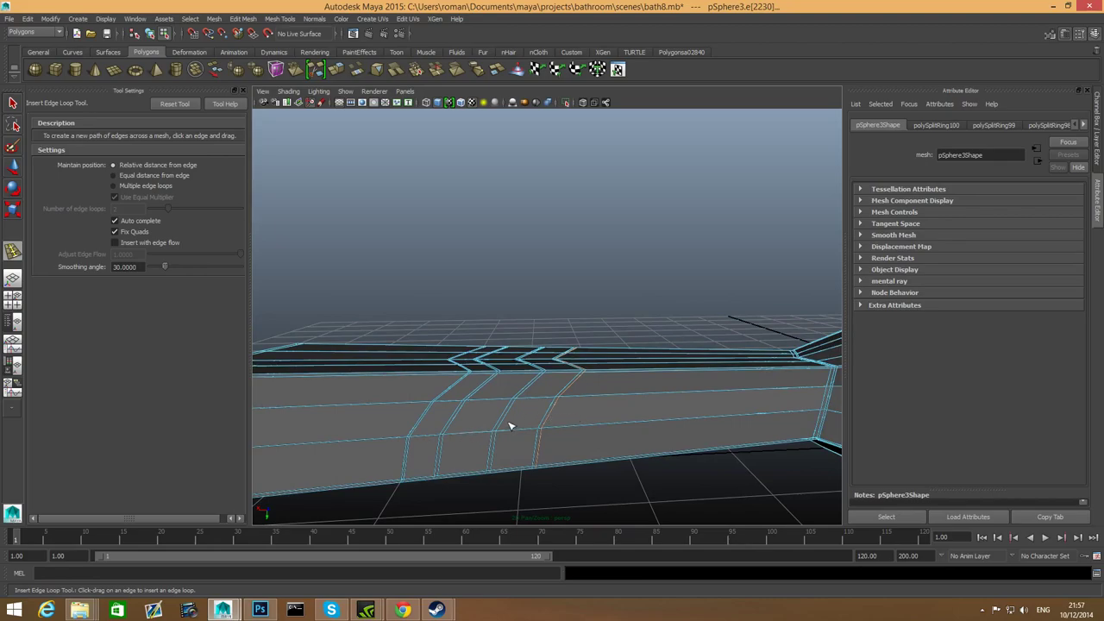
pyautogui.keyDown('alt'); pyautogui.moveTo(509, 426); pyautogui.dragTo(601, 395); pyautogui.keyUp('alt')
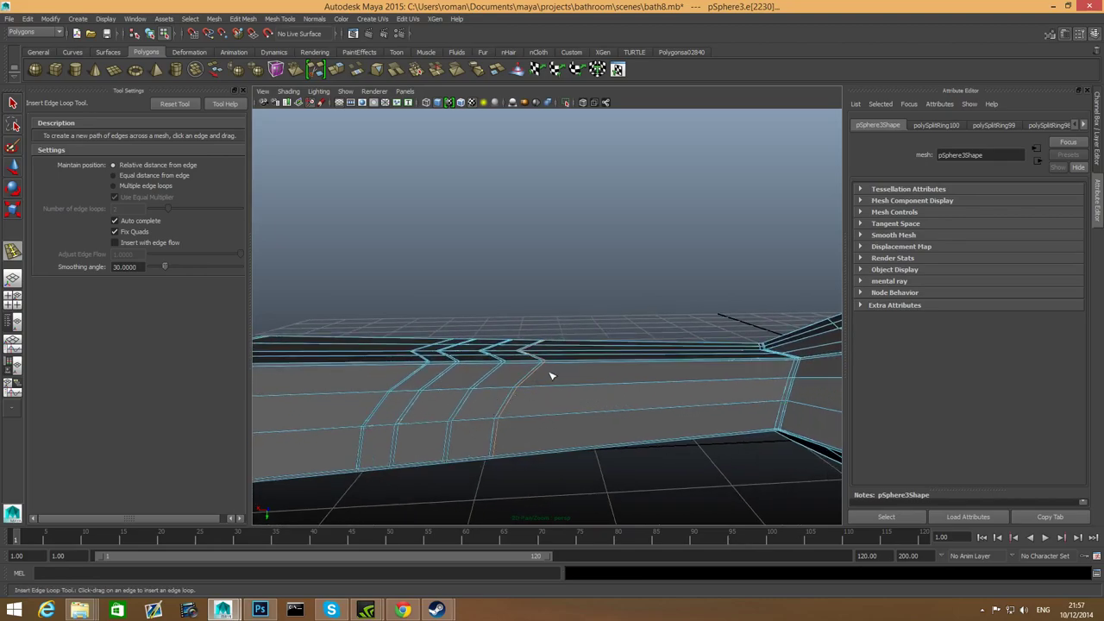
pyautogui.moveTo(576, 365)
pyautogui.mouseDown()
pyautogui.moveTo(626, 365)
pyautogui.moveTo(659, 379)
pyautogui.moveTo(590, 362)
pyautogui.mouseUp()
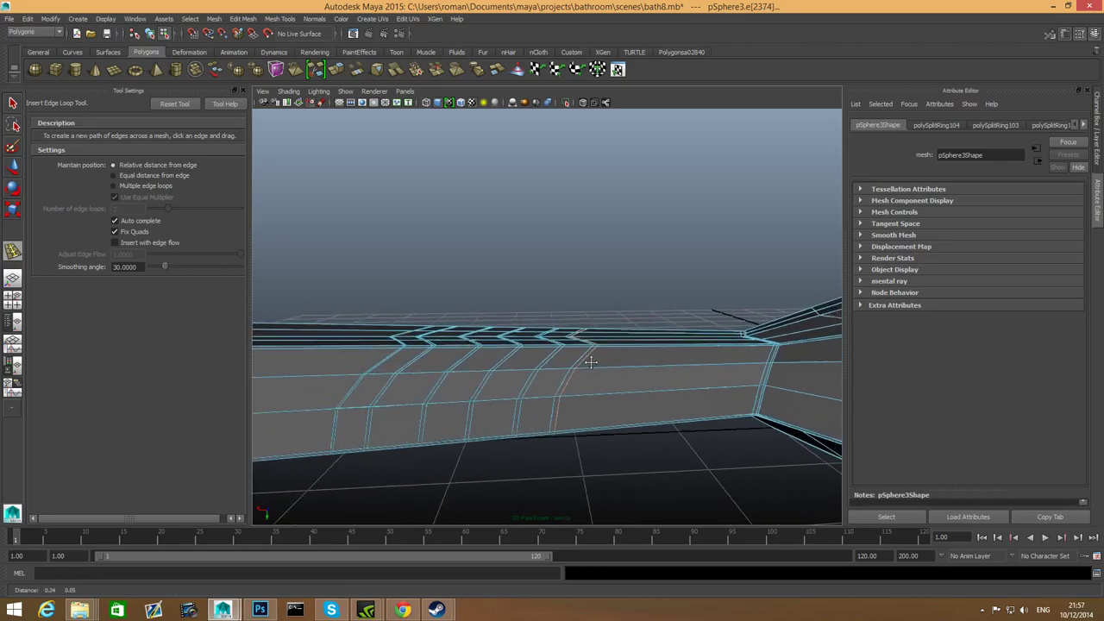
pyautogui.keyDown('alt'); pyautogui.moveTo(590, 362); pyautogui.dragTo(575, 338, button='middle'); pyautogui.keyUp('alt')
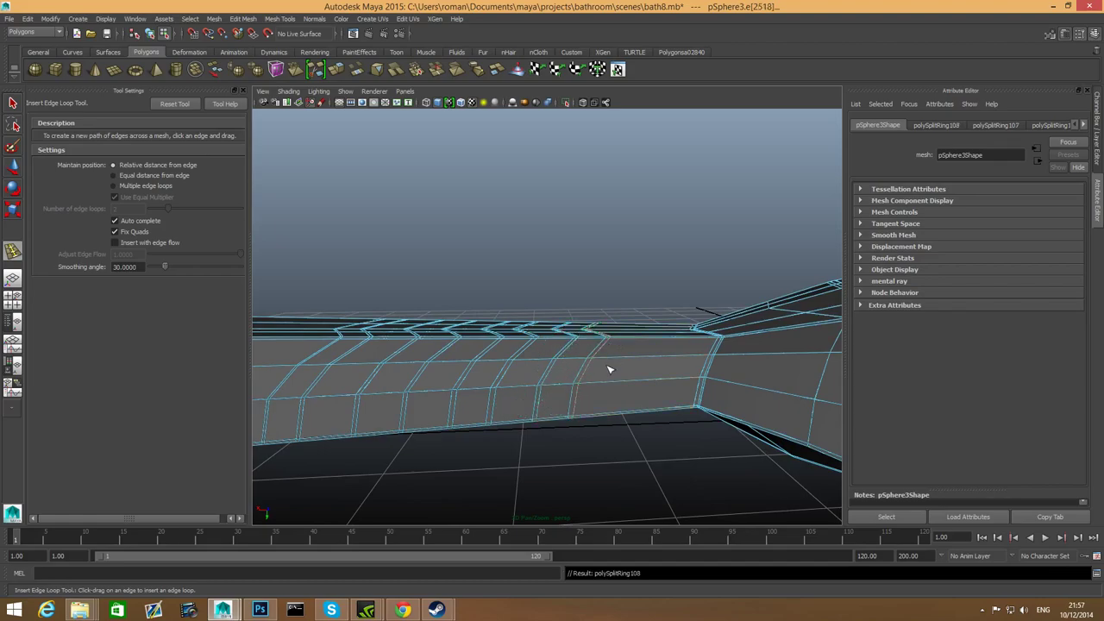
pyautogui.moveTo(608, 370); pyautogui.dragTo(621, 392, button='right')
# - Start the chevron selection with faces on the handle's side and around it
pyautogui.press('q')
pyautogui.click(559, 397)
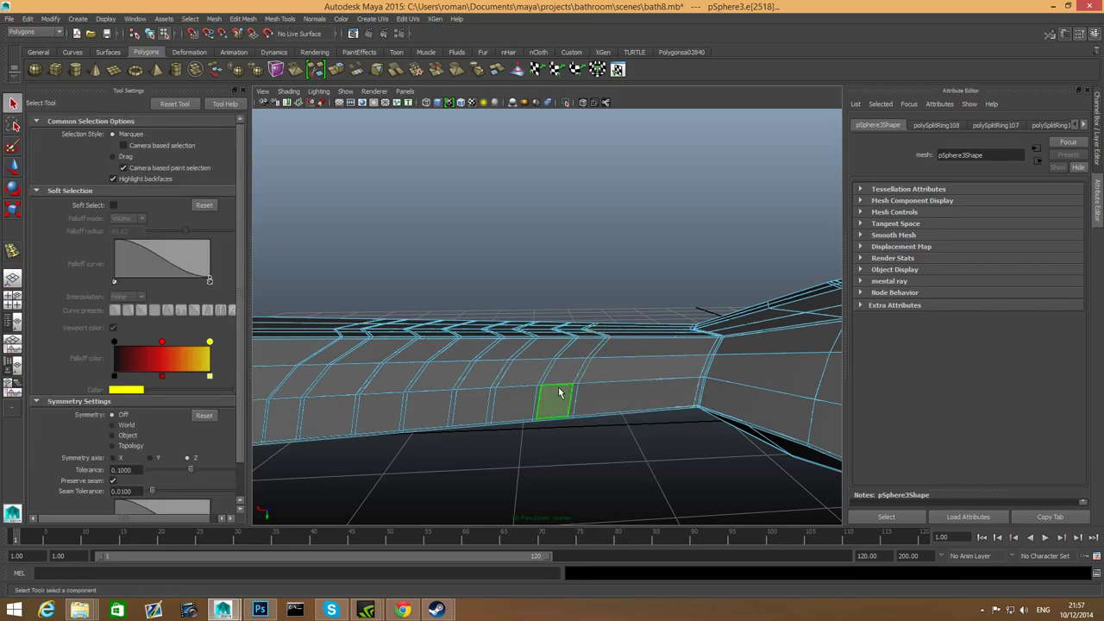
pyautogui.moveTo(560, 392)
pyautogui.keyDown('alt'); pyautogui.mouseDown()
pyautogui.moveTo(545, 459)
pyautogui.moveTo(562, 421)
pyautogui.mouseUp(); pyautogui.keyUp('alt')
pyautogui.keyDown('shift'); pyautogui.click(534, 332); pyautogui.keyUp('shift')
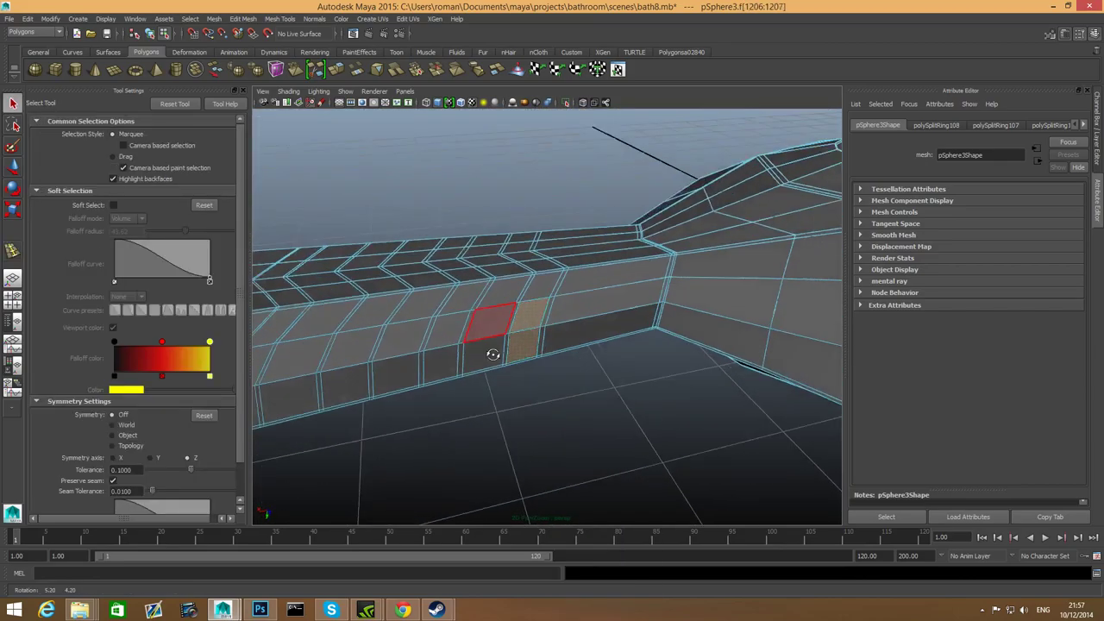
pyautogui.moveTo(488, 347)
pyautogui.keyDown('alt'); pyautogui.mouseDown()
pyautogui.moveTo(365, 365)
pyautogui.moveTo(480, 387)
pyautogui.moveTo(436, 388)
pyautogui.mouseUp(); pyautogui.keyUp('alt')
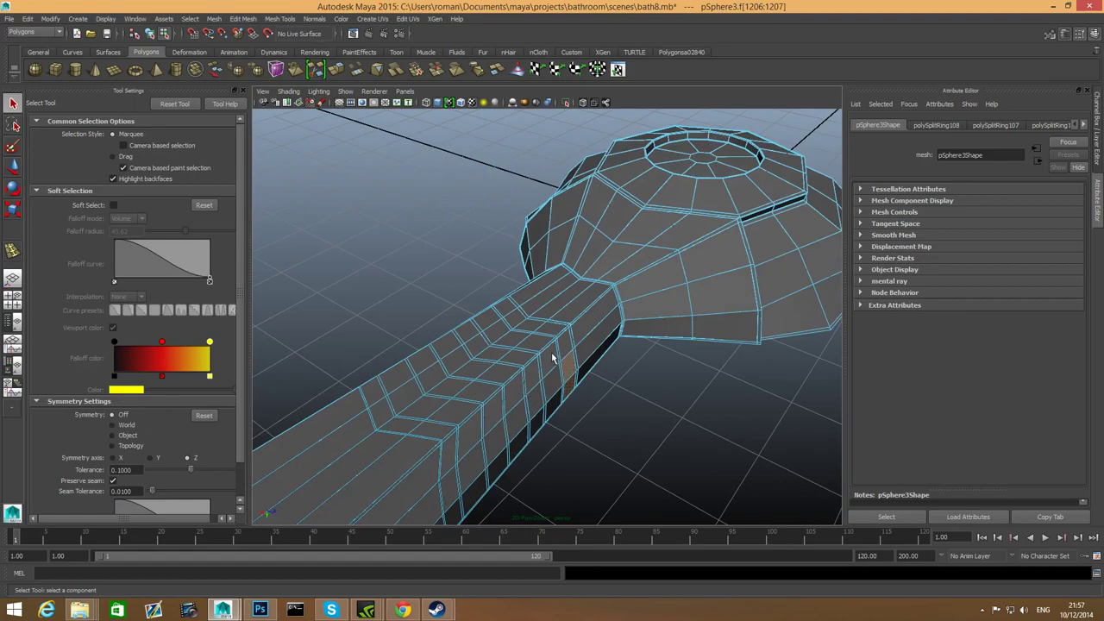
pyautogui.keyDown('alt'); pyautogui.moveTo(499, 345); pyautogui.dragTo(621, 331); pyautogui.keyUp('alt')
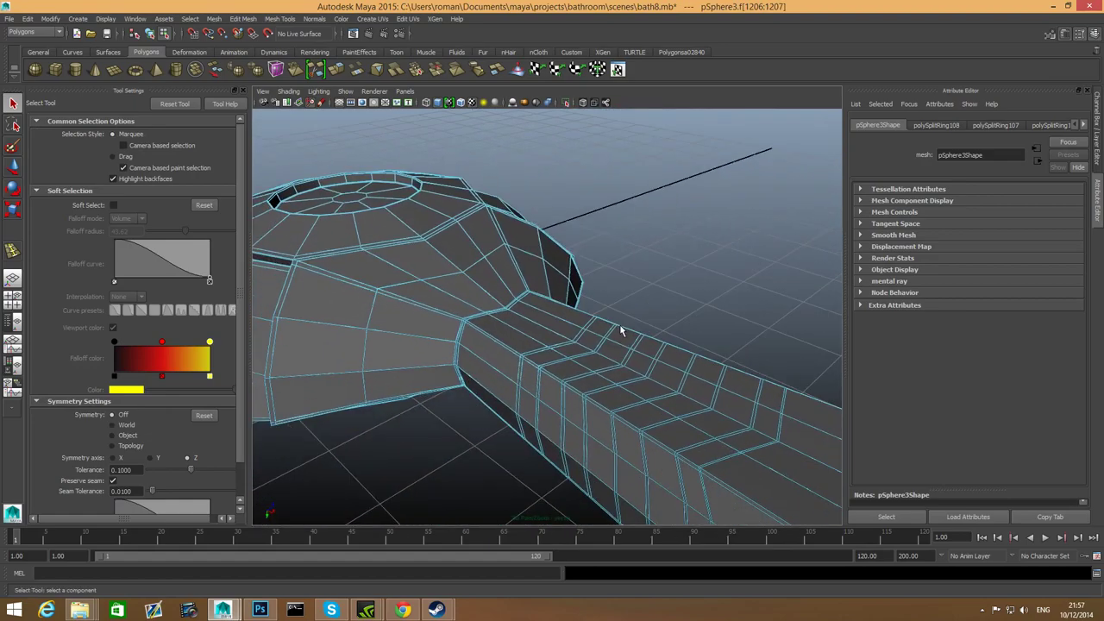
pyautogui.keyDown('shift'); pyautogui.click(534, 440); pyautogui.keyUp('shift')
pyautogui.keyDown('alt'); pyautogui.moveTo(537, 433); pyautogui.dragTo(593, 371); pyautogui.keyUp('alt')
pyautogui.moveTo(634, 247)
pyautogui.keyDown('alt'); pyautogui.mouseDown()
pyautogui.moveTo(636, 348)
pyautogui.moveTo(409, 344)
pyautogui.moveTo(400, 296)
pyautogui.moveTo(427, 231)
pyautogui.moveTo(468, 406)
pyautogui.moveTo(636, 358)
pyautogui.moveTo(648, 415)
pyautogui.mouseUp(); pyautogui.keyUp('alt')
pyautogui.click(651, 413)
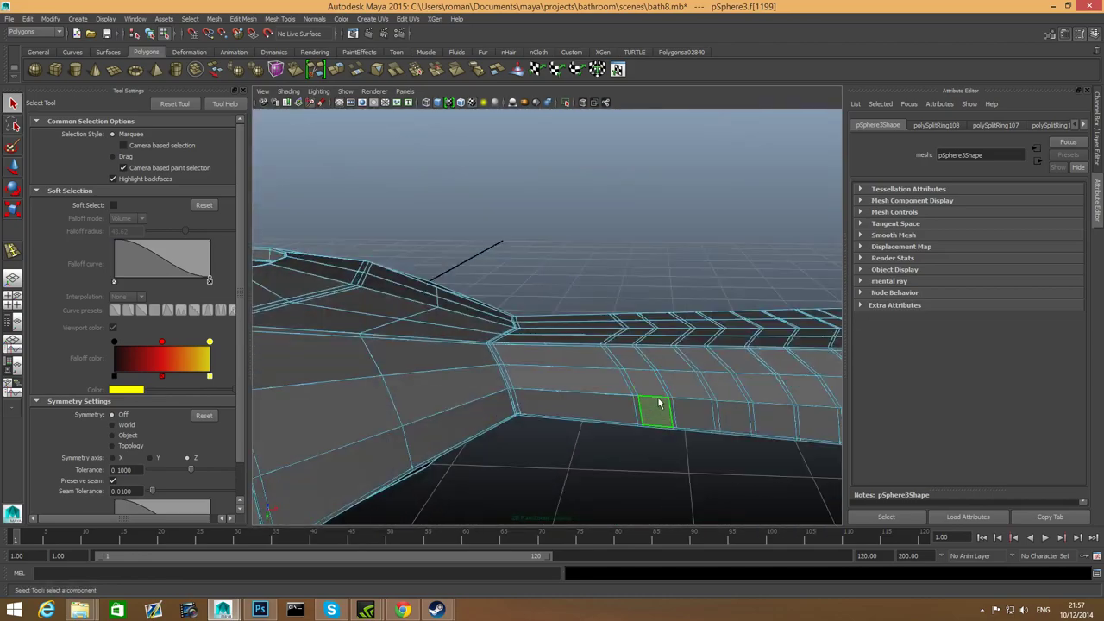
pyautogui.keyDown('shift'); pyautogui.click(648, 385); pyautogui.keyUp('shift')
pyautogui.keyDown('shift'); pyautogui.click(628, 343); pyautogui.keyUp('shift')
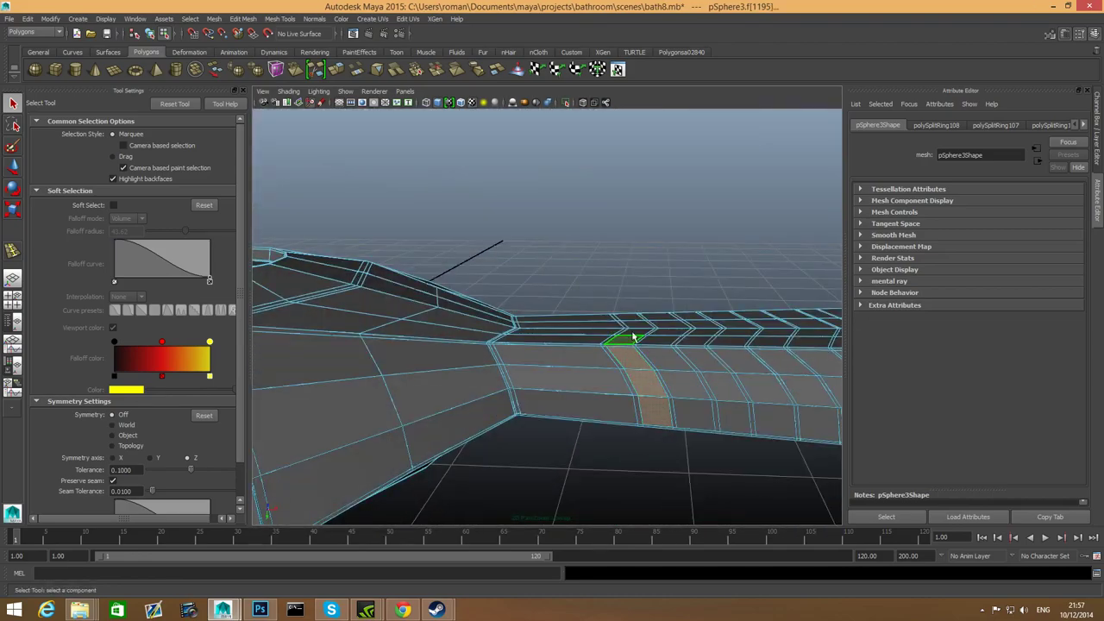
pyautogui.keyDown('shift'); pyautogui.click(634, 329); pyautogui.keyUp('shift')
# - Add the next face row and a column of faces up the strip's side
pyautogui.moveTo(641, 350)
pyautogui.keyDown('alt'); pyautogui.mouseDown()
pyautogui.moveTo(771, 388)
pyautogui.moveTo(651, 308)
pyautogui.moveTo(547, 320)
pyautogui.mouseUp(); pyautogui.keyUp('alt')
pyautogui.keyDown('alt'); pyautogui.moveTo(547, 320); pyautogui.dragTo(671, 320, button='right'); pyautogui.keyUp('alt')
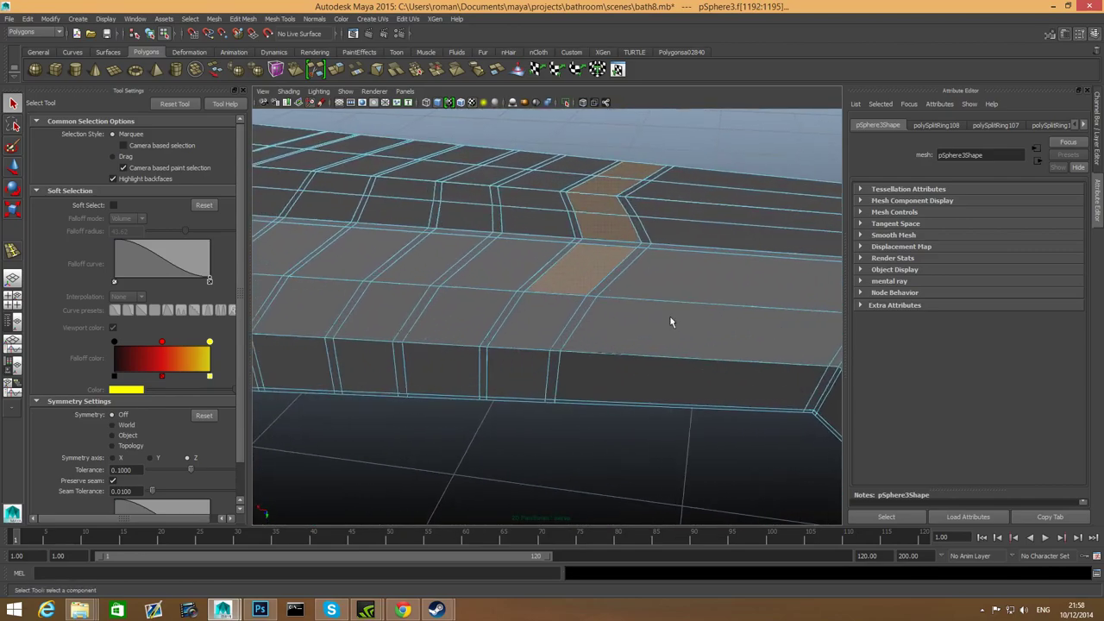
pyautogui.scroll(2, 557, 232)
pyautogui.moveTo(599, 231)
pyautogui.keyDown('alt'); pyautogui.mouseDown()
pyautogui.moveTo(595, 172)
pyautogui.moveTo(616, 158)
pyautogui.mouseUp(); pyautogui.keyUp('alt')
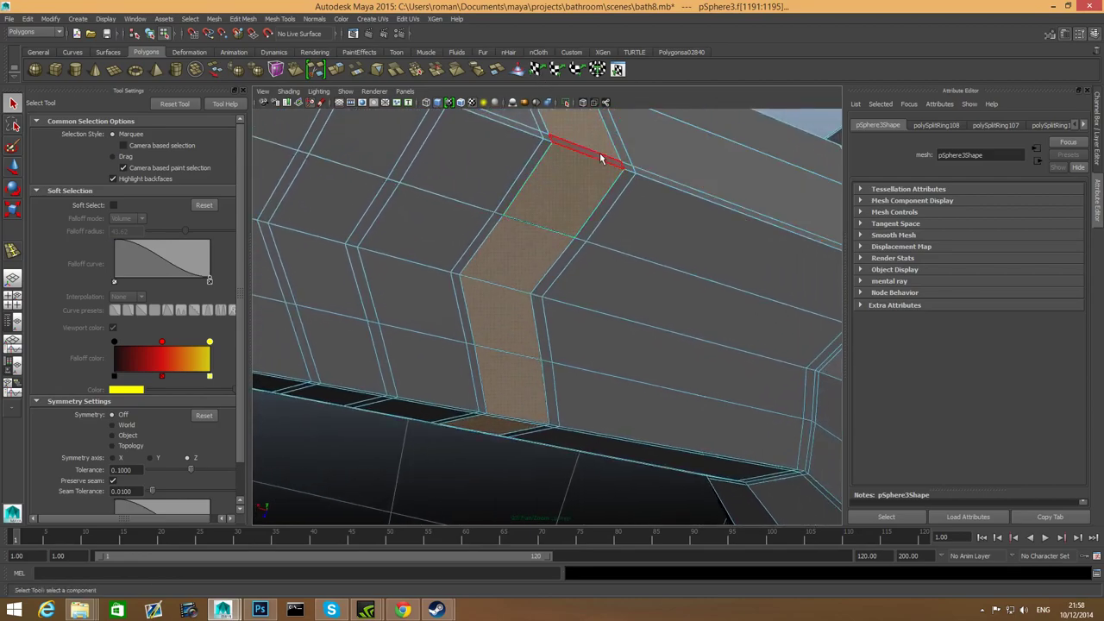
pyautogui.keyDown('shift'); pyautogui.doubleClick(582, 134); pyautogui.keyUp('shift')
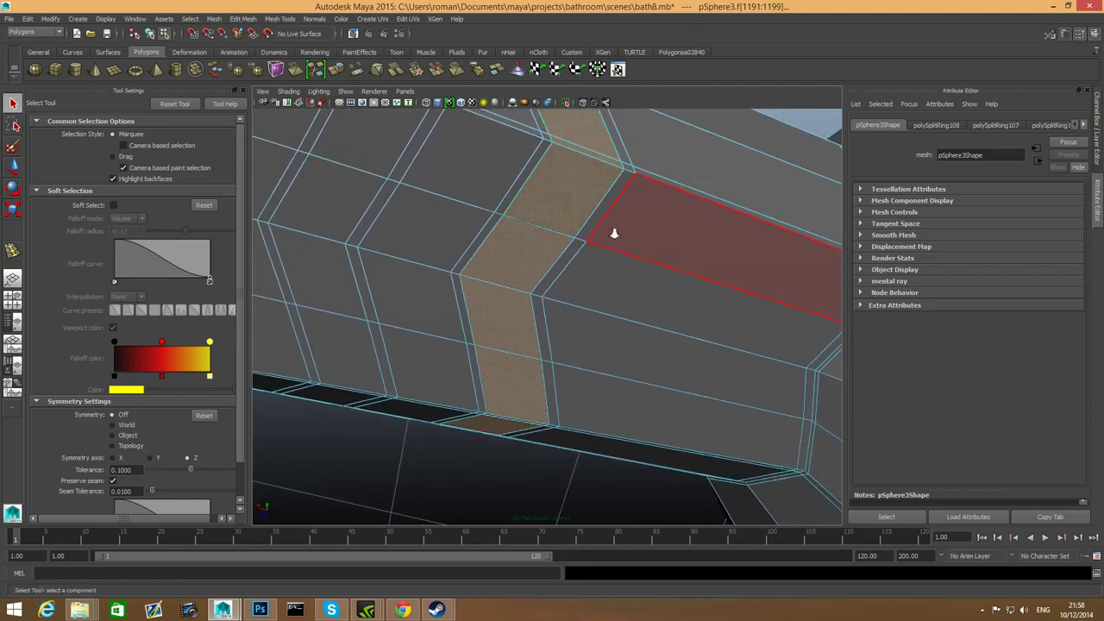
pyautogui.keyDown('alt'); pyautogui.moveTo(614, 233); pyautogui.dragTo(535, 380); pyautogui.keyUp('alt')
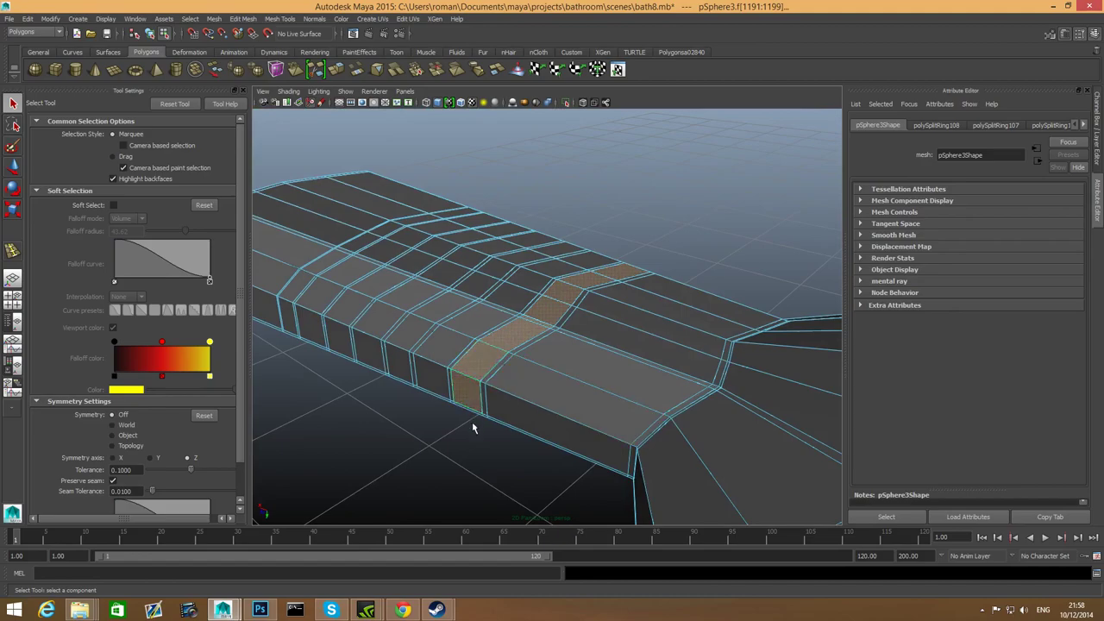
pyautogui.keyDown('alt'); pyautogui.moveTo(473, 427); pyautogui.dragTo(518, 361); pyautogui.keyUp('alt')
pyautogui.click(443, 345)
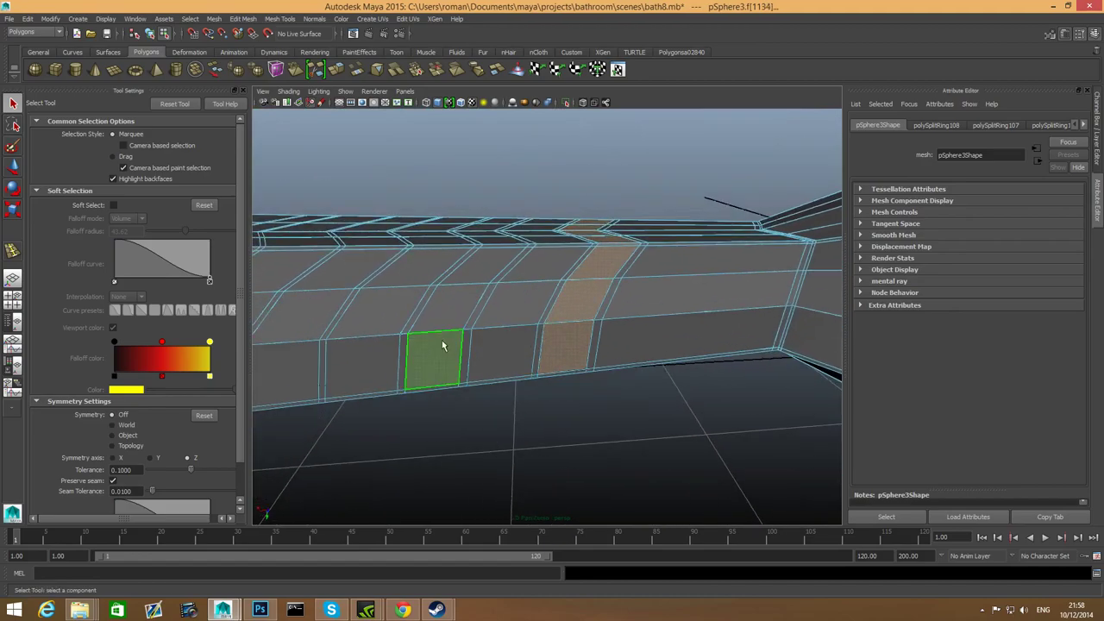
pyautogui.keyDown('shift'); pyautogui.click(454, 302); pyautogui.keyUp('shift')
pyautogui.keyDown('shift'); pyautogui.click(494, 250); pyautogui.keyUp('shift')
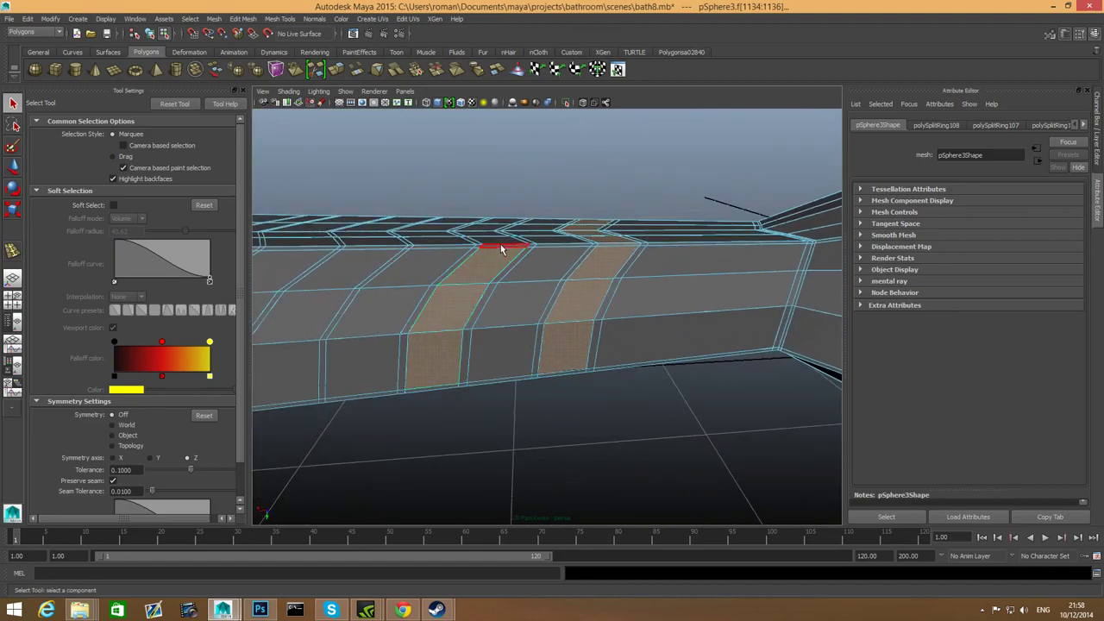
pyautogui.keyDown('shift'); pyautogui.click(498, 241); pyautogui.keyUp('shift')
# - Extend the selection with further chevron-shaped face columns along the strip
pyautogui.keyDown('alt'); pyautogui.moveTo(494, 224); pyautogui.dragTo(676, 328); pyautogui.keyUp('alt')
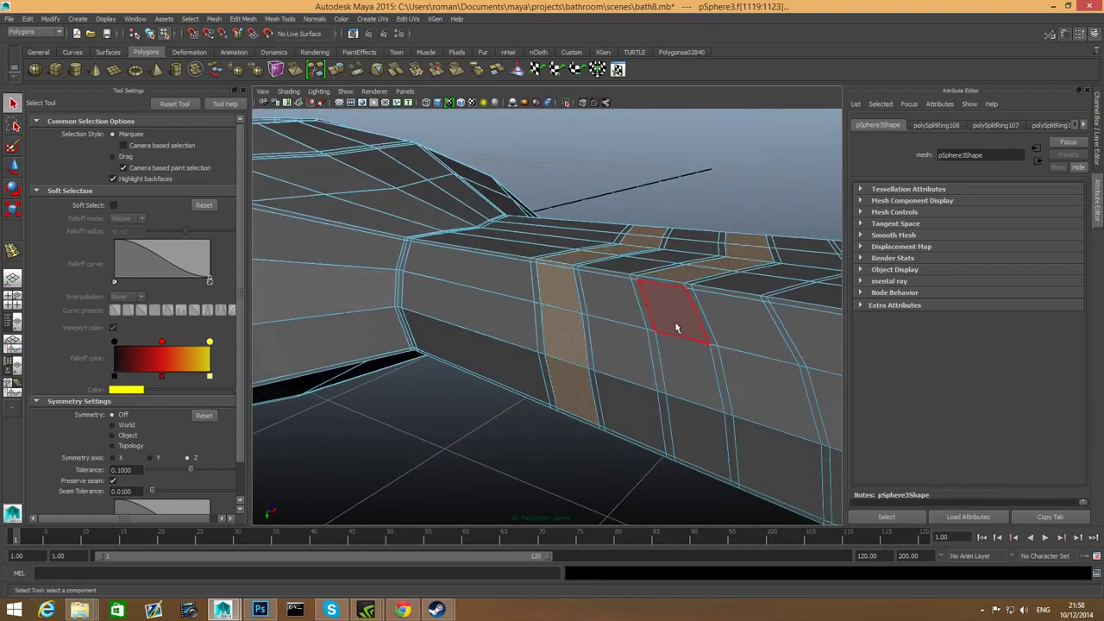
pyautogui.keyDown('shift'); pyautogui.click(661, 280); pyautogui.keyUp('shift')
pyautogui.keyDown('shift'); pyautogui.click(689, 384); pyautogui.keyUp('shift')
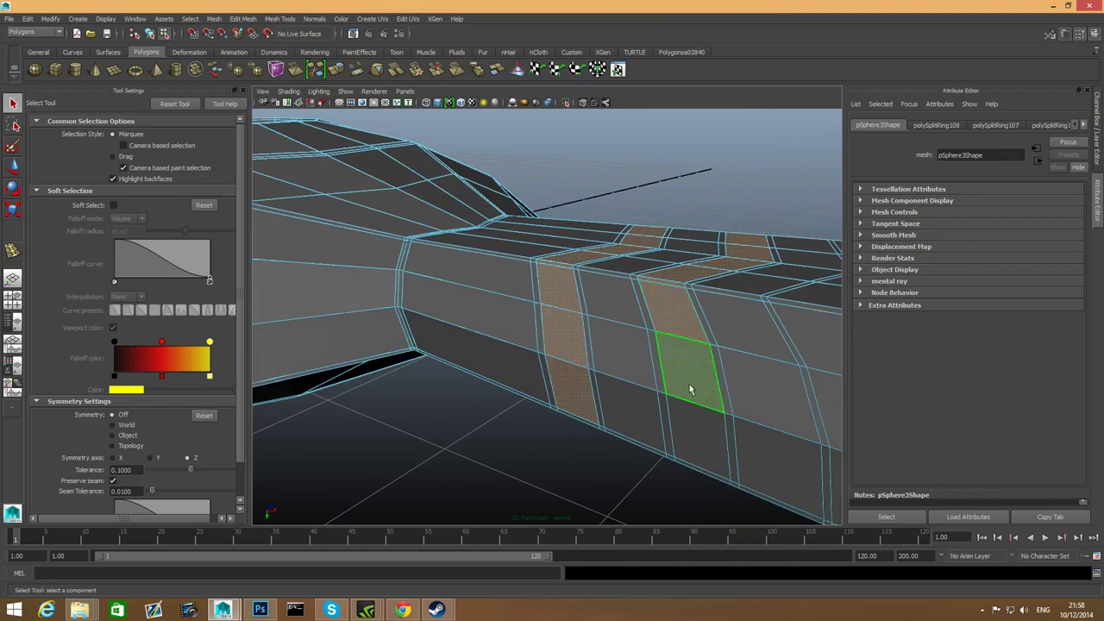
pyautogui.keyDown('shift'); pyautogui.click(702, 441); pyautogui.keyUp('shift')
pyautogui.keyDown('alt'); pyautogui.moveTo(706, 453); pyautogui.dragTo(543, 320); pyautogui.keyUp('alt')
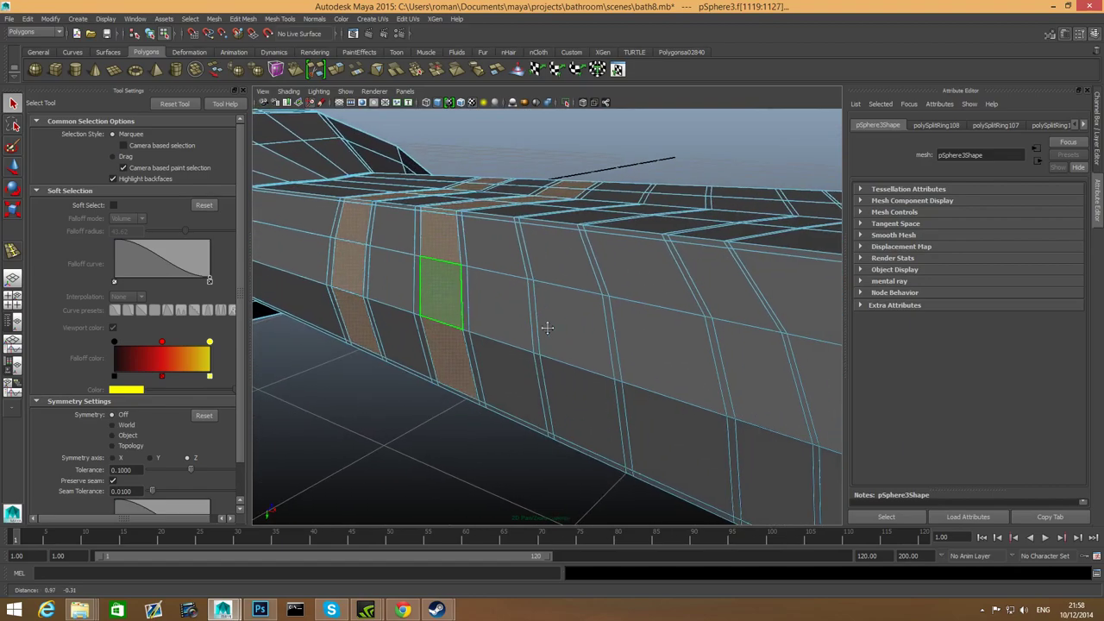
pyautogui.keyDown('shift'); pyautogui.click(567, 382); pyautogui.keyUp('shift')
pyautogui.keyDown('shift'); pyautogui.click(567, 324); pyautogui.keyUp('shift')
pyautogui.keyDown('shift'); pyautogui.click(557, 269); pyautogui.keyUp('shift')
pyautogui.keyDown('alt'); pyautogui.moveTo(558, 269); pyautogui.dragTo(517, 296); pyautogui.keyUp('alt')
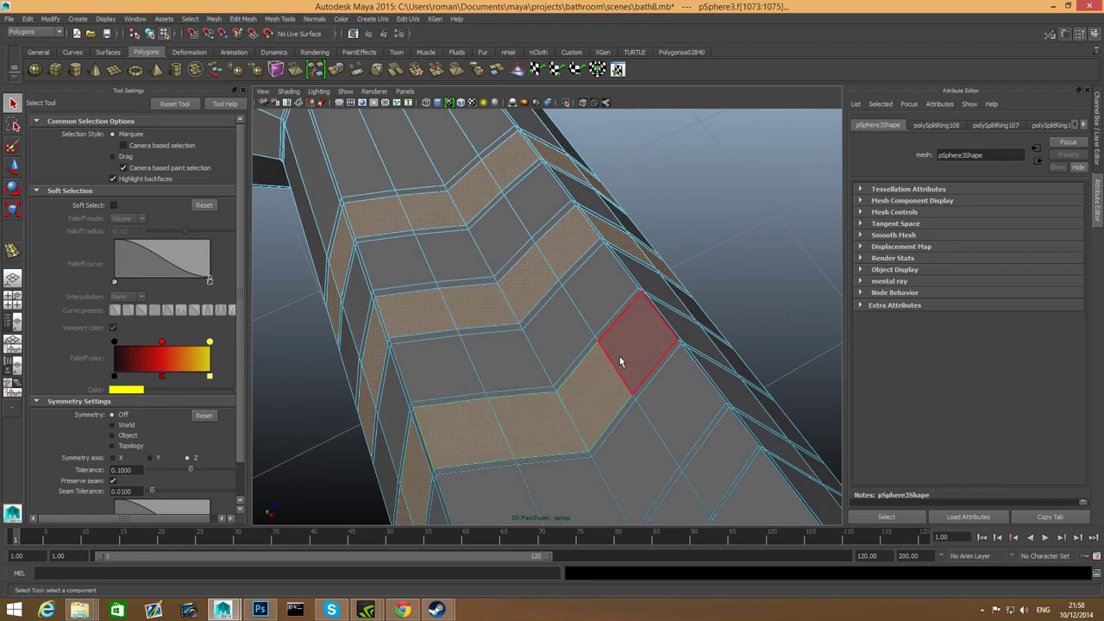
pyautogui.keyDown('shift'); pyautogui.click(620, 356); pyautogui.keyUp('shift')
pyautogui.moveTo(619, 357)
pyautogui.keyDown('alt'); pyautogui.mouseDown()
pyautogui.moveTo(533, 343)
pyautogui.moveTo(491, 290)
pyautogui.mouseUp(); pyautogui.keyUp('alt')
pyautogui.keyDown('shift'); pyautogui.click(525, 290); pyautogui.keyUp('shift')
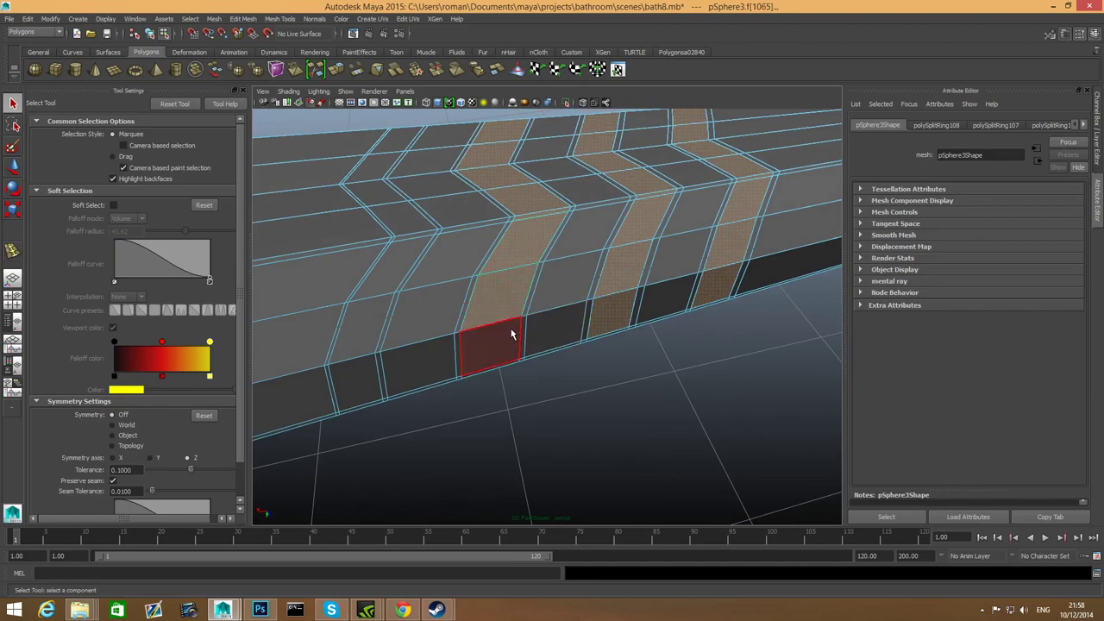
# - Add the final face column and extrude the selected chevron faces
pyautogui.moveTo(510, 333)
pyautogui.keyDown('alt'); pyautogui.mouseDown()
pyautogui.moveTo(562, 325)
pyautogui.moveTo(521, 387)
pyautogui.moveTo(475, 328)
pyautogui.moveTo(408, 378)
pyautogui.mouseUp(); pyautogui.keyUp('alt')
pyautogui.keyDown('shift'); pyautogui.click(408, 377); pyautogui.keyUp('shift')
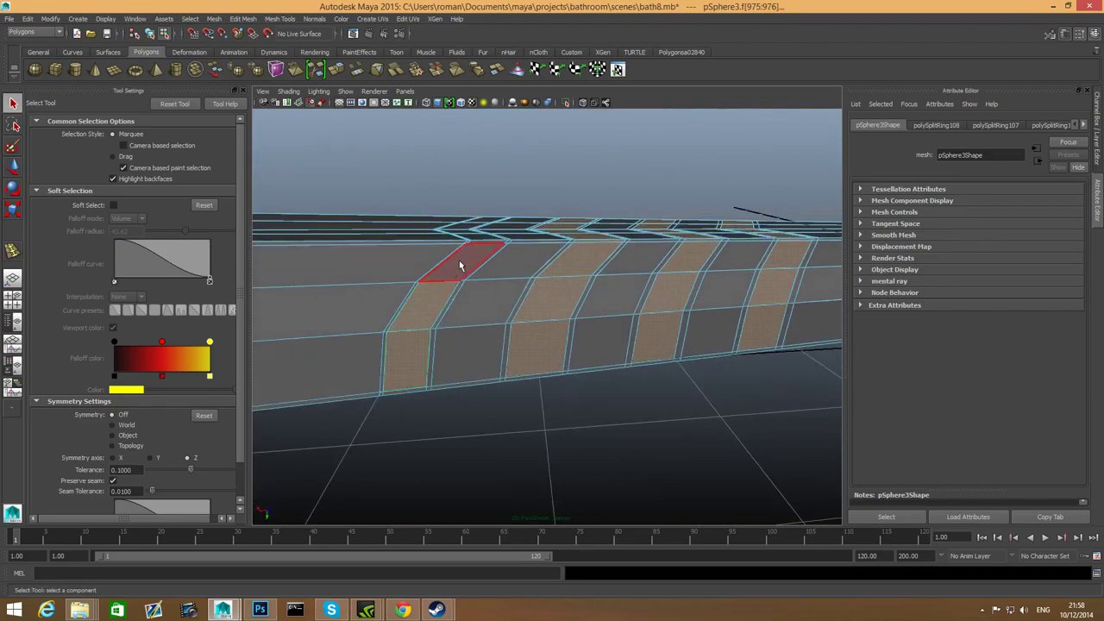
pyautogui.moveTo(480, 244)
pyautogui.keyDown('alt'); pyautogui.mouseDown()
pyautogui.moveTo(572, 288)
pyautogui.moveTo(574, 365)
pyautogui.mouseUp(); pyautogui.keyUp('alt')
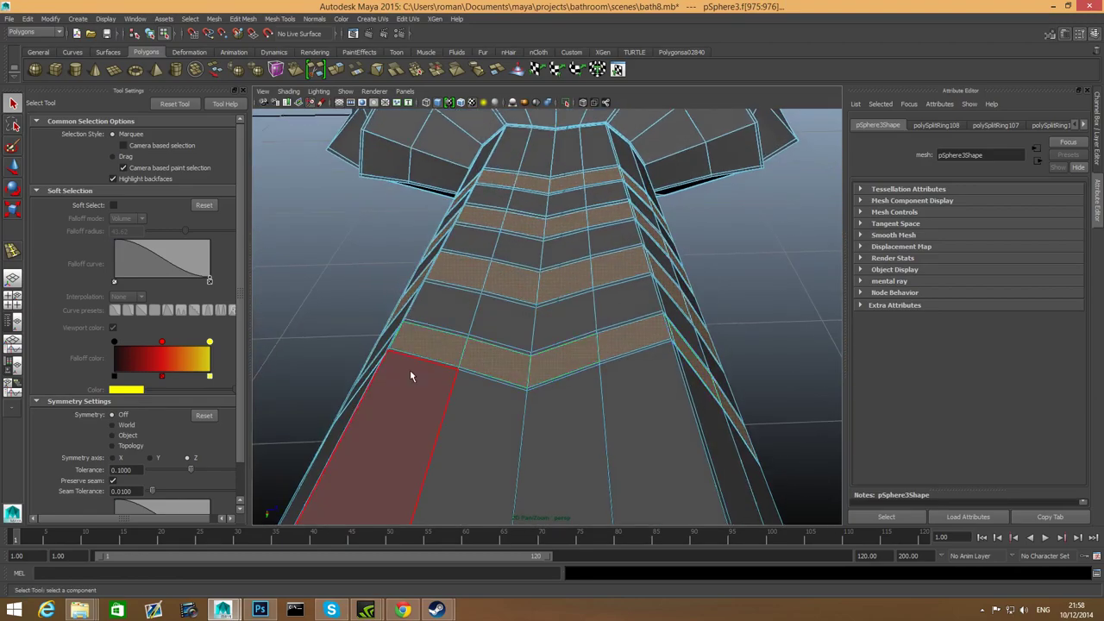
pyautogui.keyDown('alt'); pyautogui.moveTo(455, 367); pyautogui.dragTo(609, 333); pyautogui.keyUp('alt')
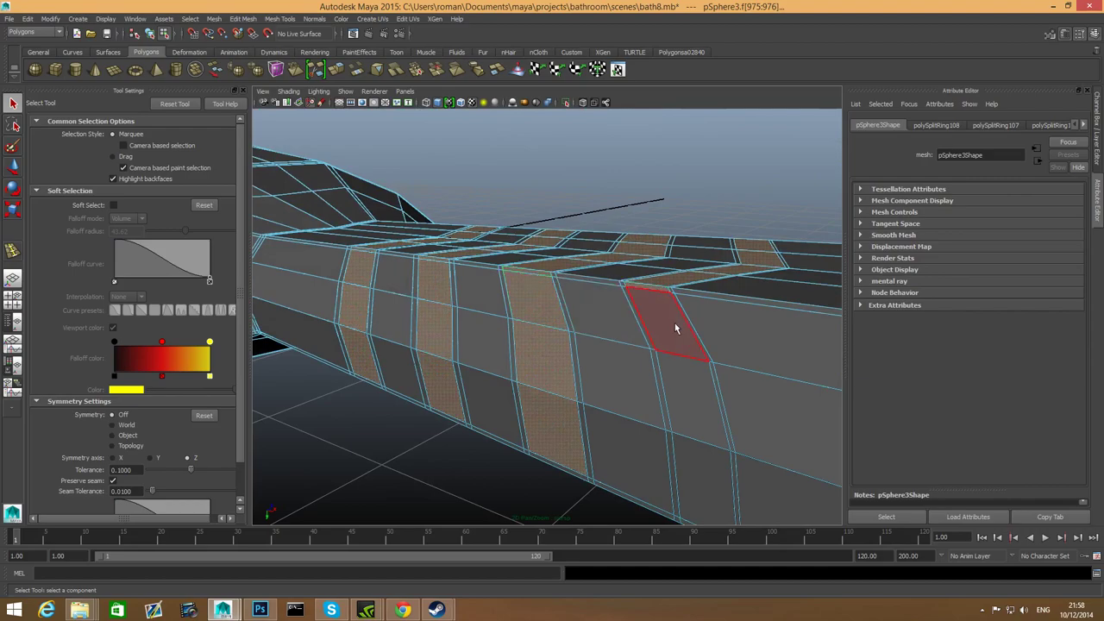
pyautogui.keyDown('shift'); pyautogui.click(678, 329); pyautogui.keyUp('shift')
pyautogui.keyDown('shift'); pyautogui.click(691, 383); pyautogui.keyUp('shift')
pyautogui.keyDown('shift'); pyautogui.click(707, 459); pyautogui.keyUp('shift')
pyautogui.keyDown('alt'); pyautogui.moveTo(723, 439); pyautogui.dragTo(404, 170); pyautogui.keyUp('alt')
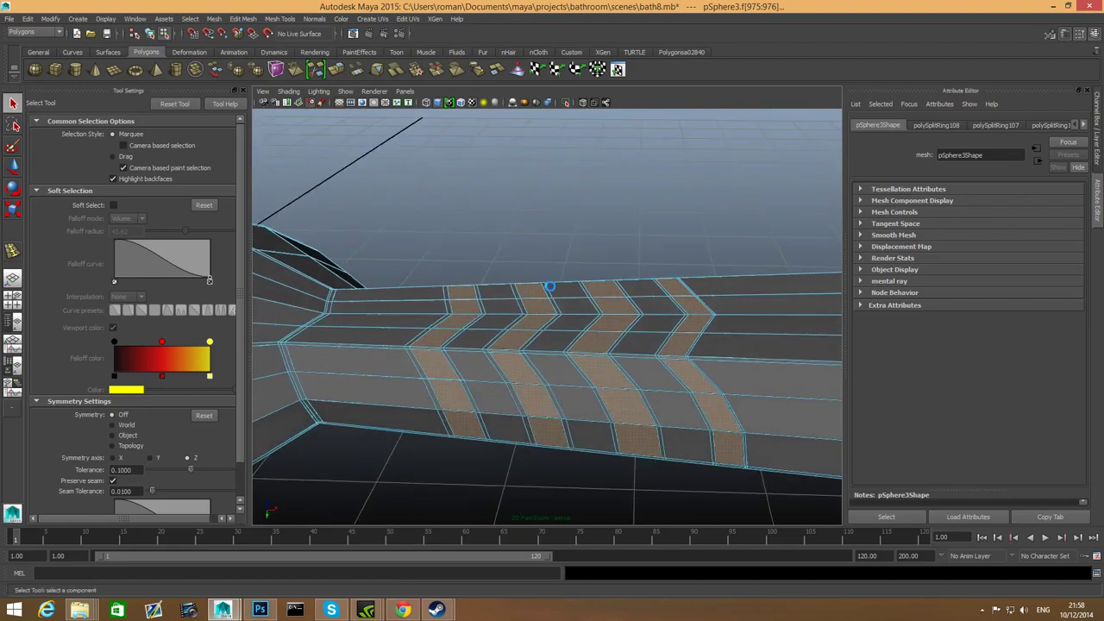
pyautogui.hotkey('ctrl', 'e')
# - Push the chevron extrusion slightly outward, then extrude again with a small nudge
pyautogui.moveTo(549, 287)
pyautogui.keyDown('alt'); pyautogui.mouseDown()
pyautogui.moveTo(629, 336)
pyautogui.moveTo(661, 211)
pyautogui.mouseUp(); pyautogui.keyUp('alt')
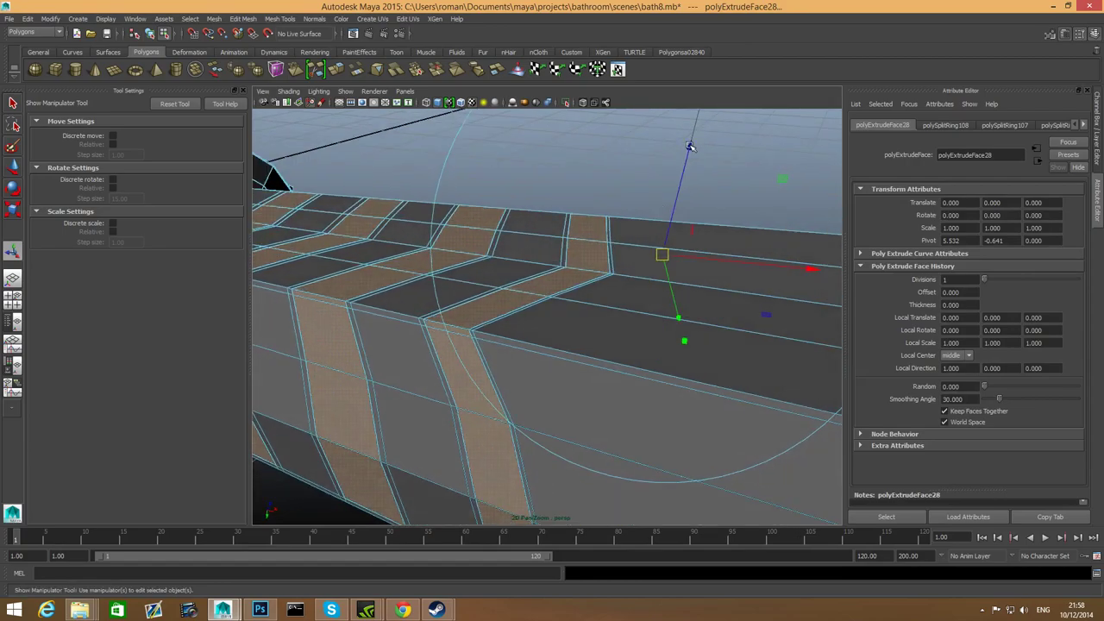
pyautogui.moveTo(690, 146); pyautogui.dragTo(697, 229)
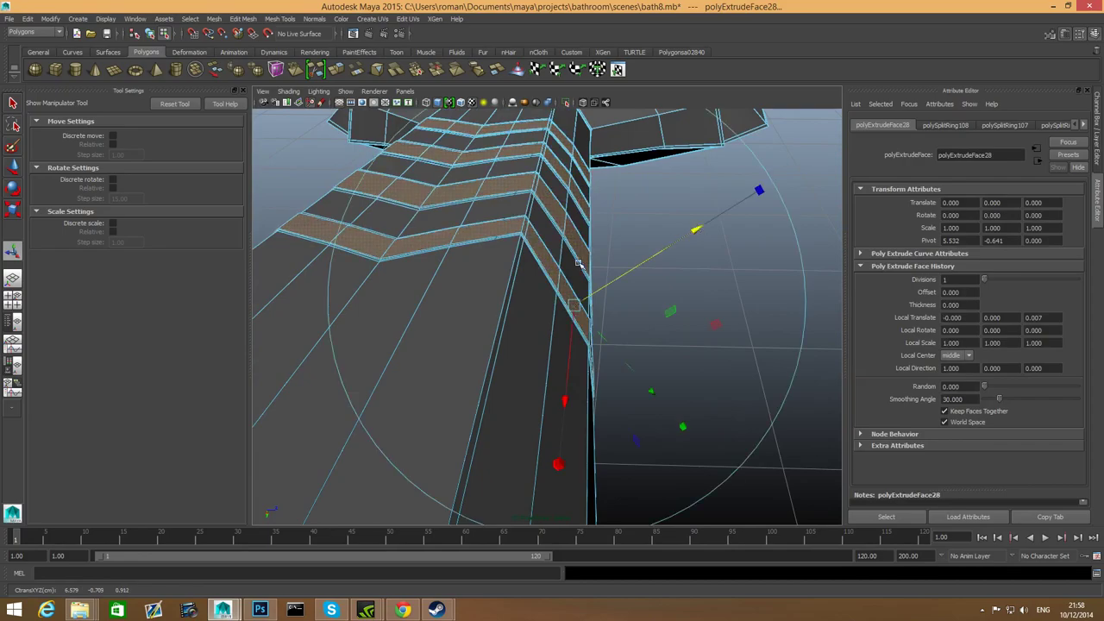
pyautogui.keyDown('alt'); pyautogui.moveTo(697, 230); pyautogui.dragTo(591, 334, button='right'); pyautogui.keyUp('alt')
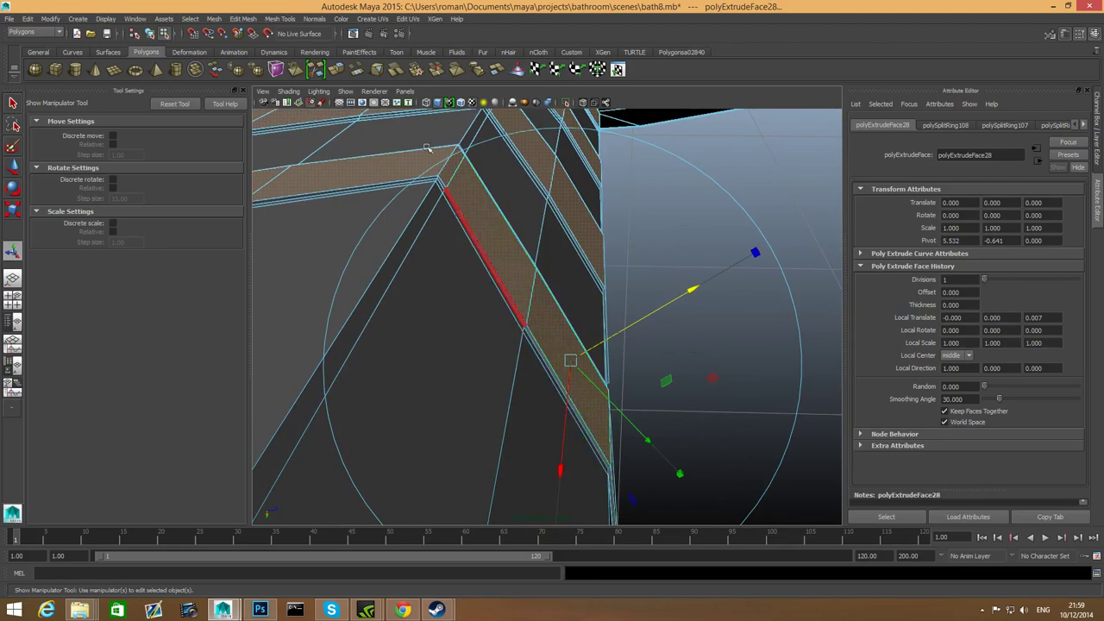
pyautogui.click(345, 75)
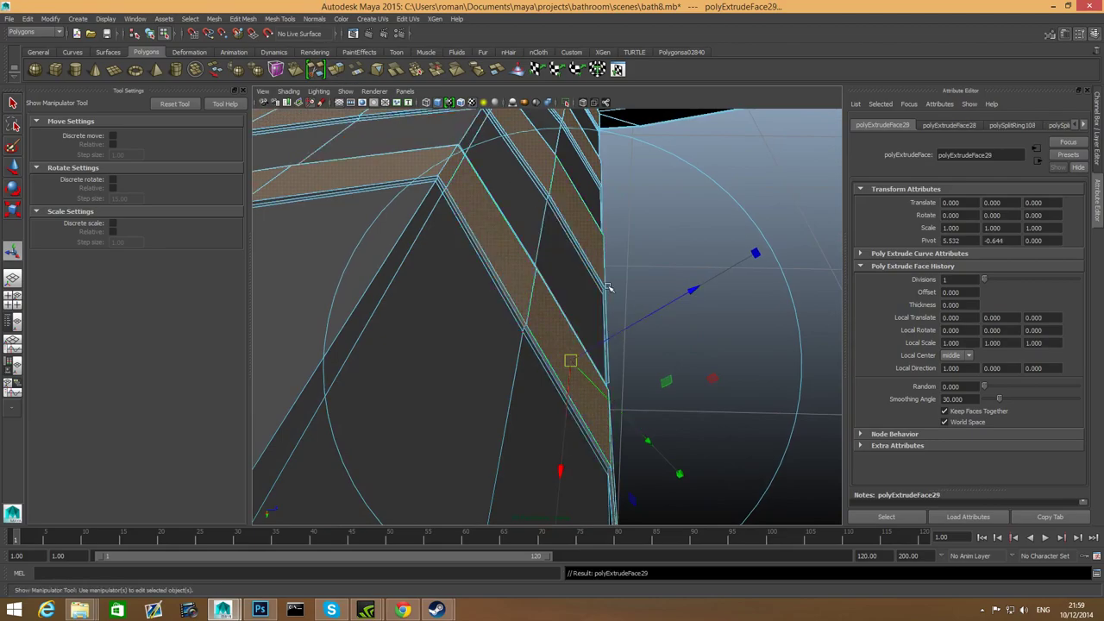
pyautogui.moveTo(693, 290); pyautogui.dragTo(697, 289)
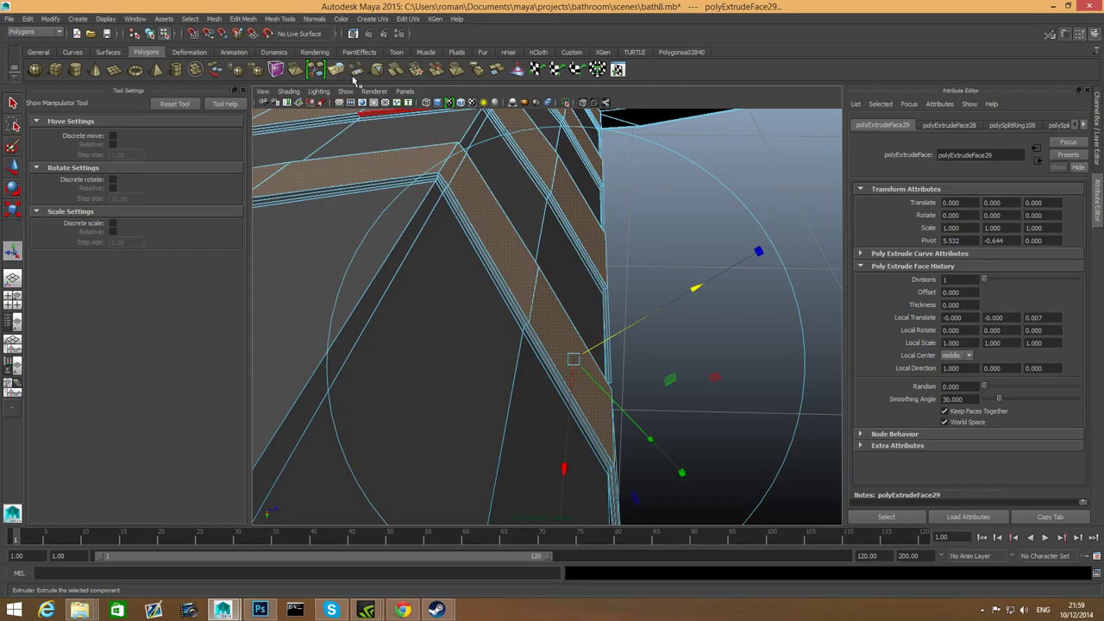
# - Extrude the chevron faces twice more, scaling the last extrusion down to 0.916
pyautogui.click(353, 76)
pyautogui.moveTo(697, 289); pyautogui.dragTo(683, 349)
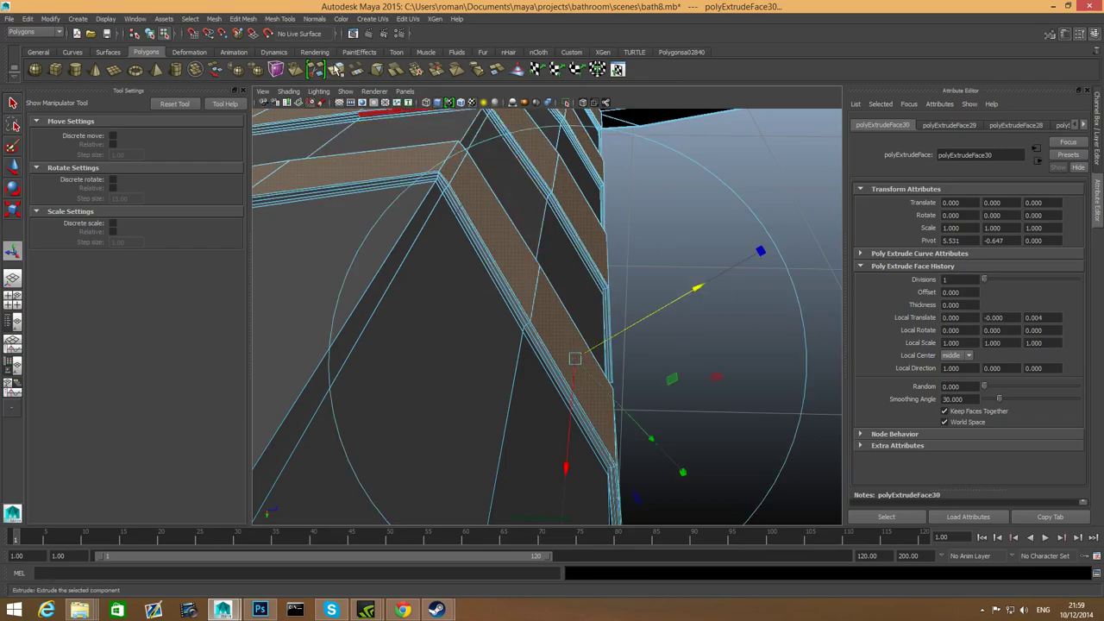
pyautogui.click(337, 71)
pyautogui.keyDown('alt'); pyautogui.moveTo(648, 253); pyautogui.dragTo(557, 236); pyautogui.keyUp('alt')
pyautogui.moveTo(483, 310)
pyautogui.keyDown('alt'); pyautogui.mouseDown(button='right')
pyautogui.moveTo(468, 327)
pyautogui.moveTo(304, 297)
pyautogui.mouseUp(button='right'); pyautogui.keyUp('alt')
pyautogui.moveTo(288, 307); pyautogui.dragTo(309, 316)
pyautogui.keyDown('alt'); pyautogui.moveTo(369, 359); pyautogui.dragTo(414, 324); pyautogui.keyUp('alt')
# - Smooth-preview the whole shower head and orbit around it to inspect the handle grooves
pyautogui.press('F8')
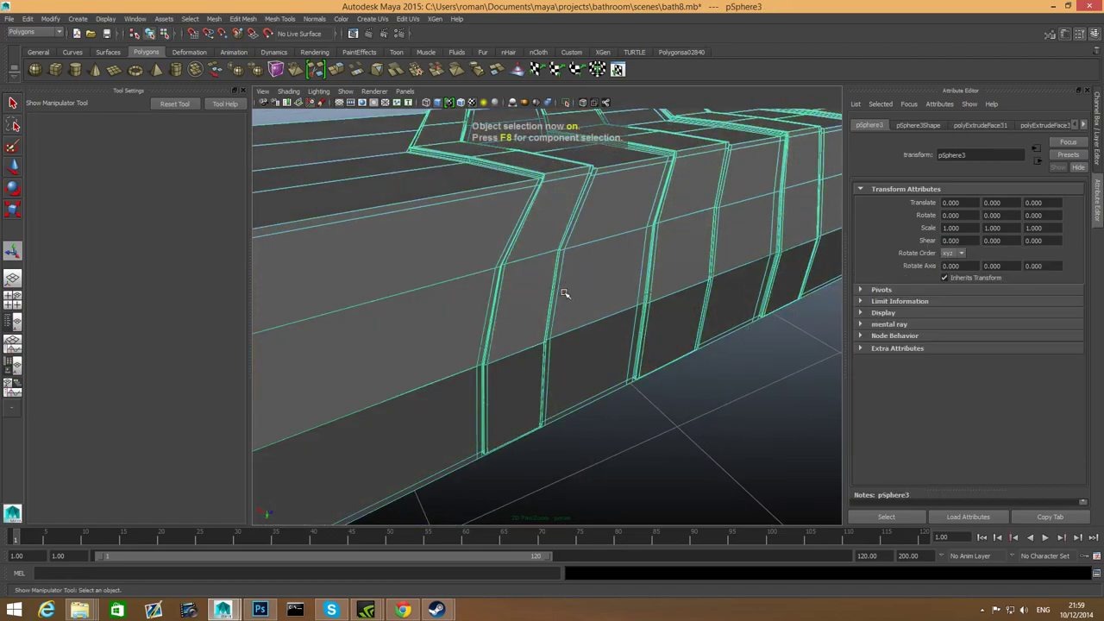
pyautogui.press('3')
pyautogui.click(707, 423)
pyautogui.moveTo(599, 399)
pyautogui.keyDown('alt'); pyautogui.mouseDown()
pyautogui.moveTo(488, 389)
pyautogui.moveTo(515, 336)
pyautogui.moveTo(501, 288)
pyautogui.moveTo(535, 259)
pyautogui.moveTo(471, 302)
pyautogui.moveTo(384, 330)
pyautogui.moveTo(483, 271)
pyautogui.moveTo(357, 348)
pyautogui.moveTo(526, 340)
pyautogui.moveTo(449, 306)
pyautogui.moveTo(493, 279)
pyautogui.moveTo(444, 349)
pyautogui.moveTo(446, 414)
pyautogui.moveTo(496, 399)
pyautogui.moveTo(424, 466)
pyautogui.moveTo(603, 438)
pyautogui.moveTo(525, 402)
pyautogui.moveTo(475, 407)
pyautogui.moveTo(561, 343)
pyautogui.moveTo(552, 301)
pyautogui.moveTo(483, 249)
pyautogui.moveTo(563, 356)
pyautogui.moveTo(523, 345)
pyautogui.mouseUp(); pyautogui.keyUp('alt')
pyautogui.click(492, 269)
pyautogui.keyDown('alt'); pyautogui.moveTo(523, 345); pyautogui.dragTo(636, 370, button='right'); pyautogui.keyUp('alt')
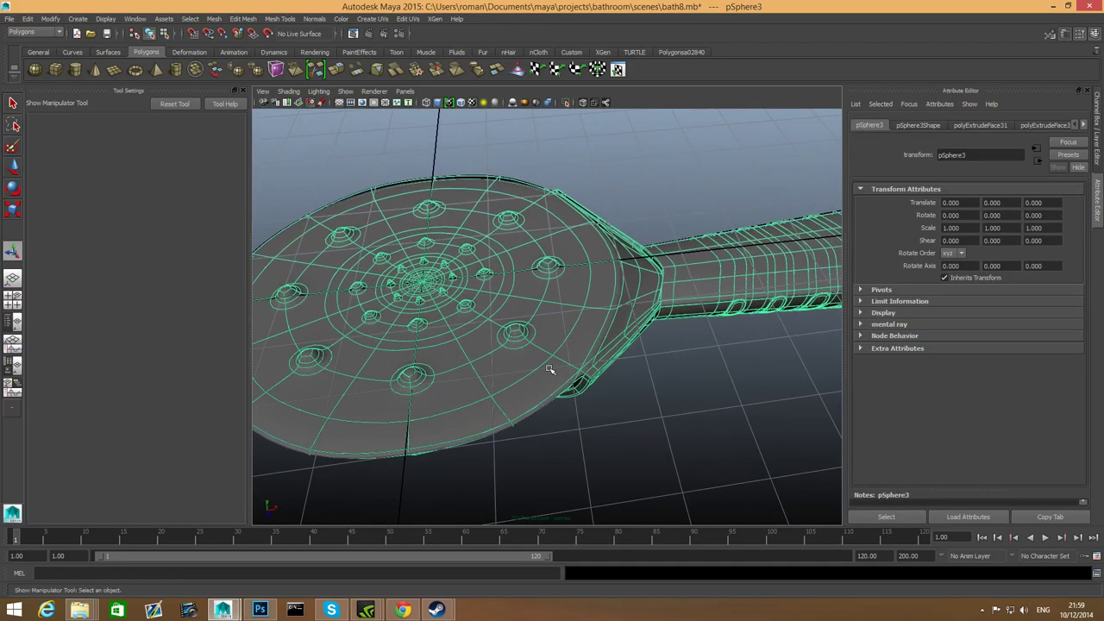
pyautogui.keyDown('alt'); pyautogui.moveTo(516, 376); pyautogui.dragTo(531, 369, button='middle'); pyautogui.keyUp('alt')
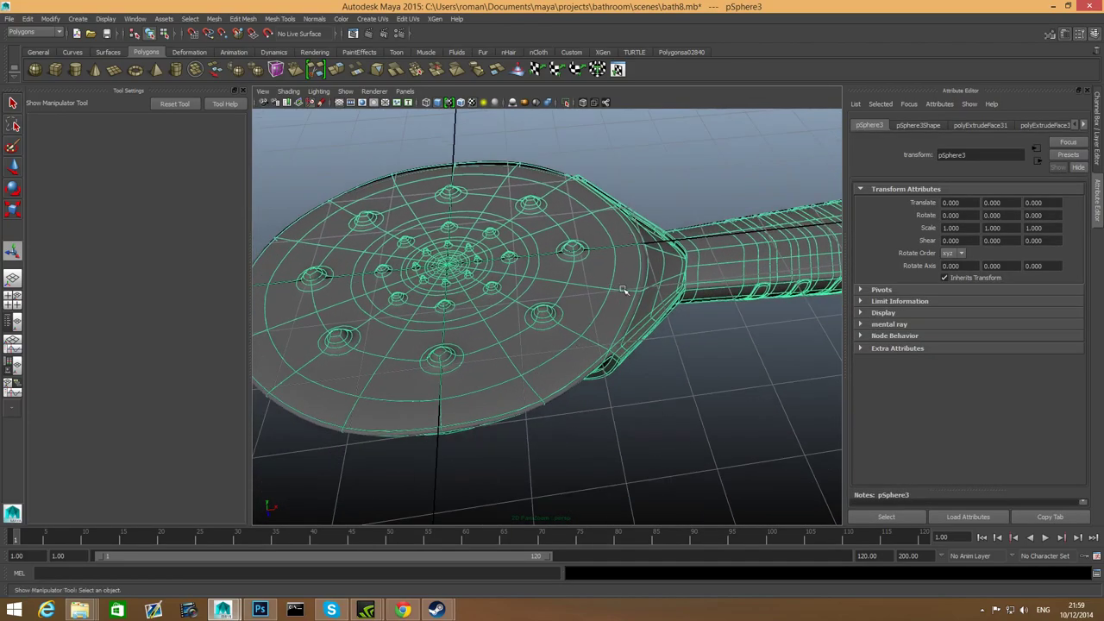
# - In low-poly display, insert an edge loop near the disc's outer edge and select an edge on it
pyautogui.press('1')
pyautogui.keyDown('shift'); pyautogui.moveTo(627, 287); pyautogui.dragTo(614, 298, button='right'); pyautogui.keyUp('shift')
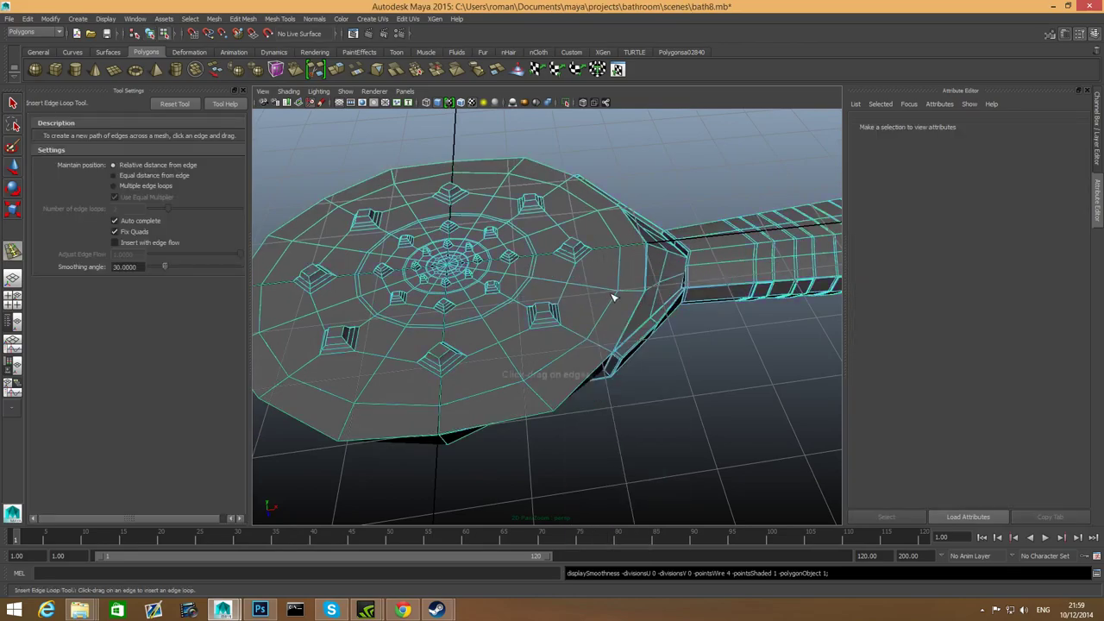
pyautogui.moveTo(632, 294)
pyautogui.mouseDown()
pyautogui.moveTo(624, 297)
pyautogui.moveTo(638, 298)
pyautogui.mouseUp()
pyautogui.scroll(3, 629, 310)
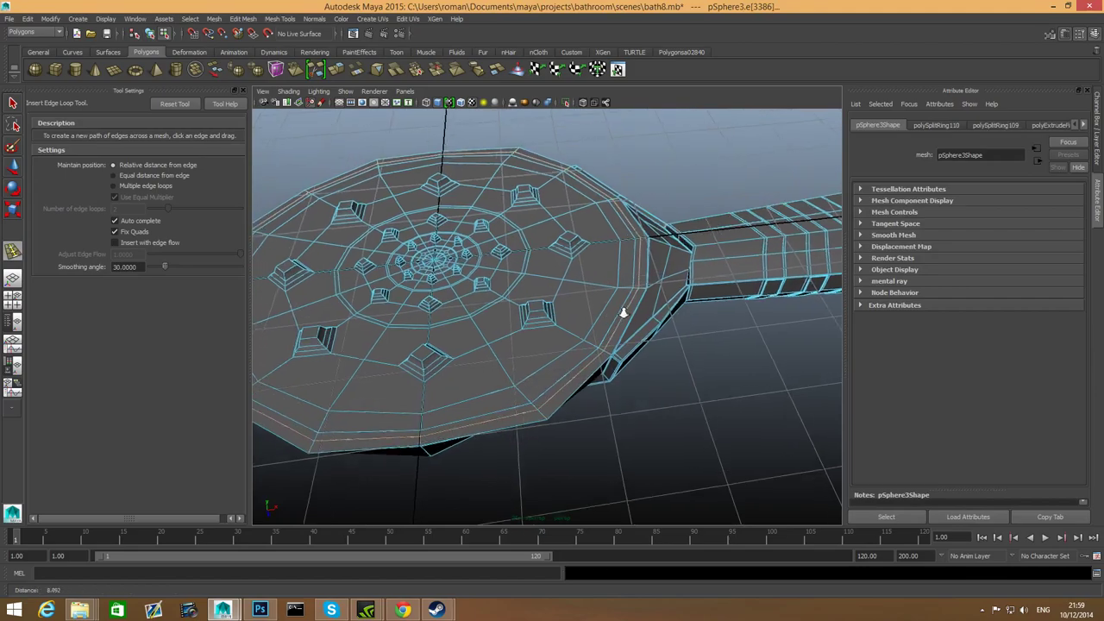
pyautogui.scroll(3, 630, 305)
pyautogui.moveTo(631, 311); pyautogui.dragTo(620, 326, button='right')
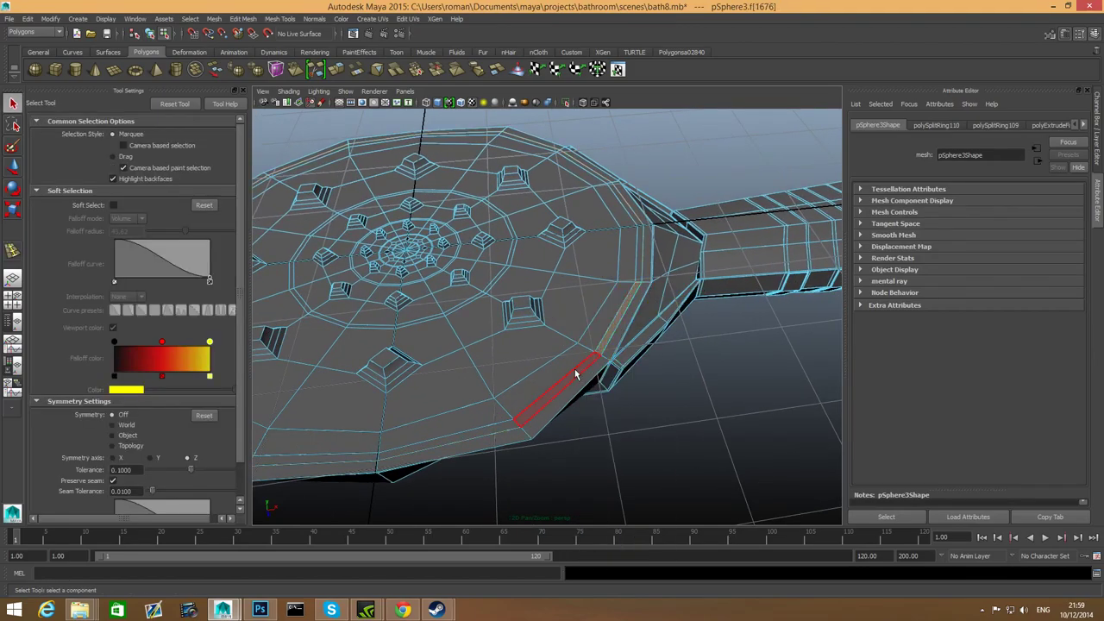
pyautogui.click(621, 325)
# - Convert the edge to its ring of rim faces and extrude them, raised by 0.004
pyautogui.hotkey('ctrl', 'F11')
pyautogui.keyDown('alt'); pyautogui.moveTo(606, 296); pyautogui.dragTo(631, 343); pyautogui.keyUp('alt')
pyautogui.scroll(-5, 631, 343)
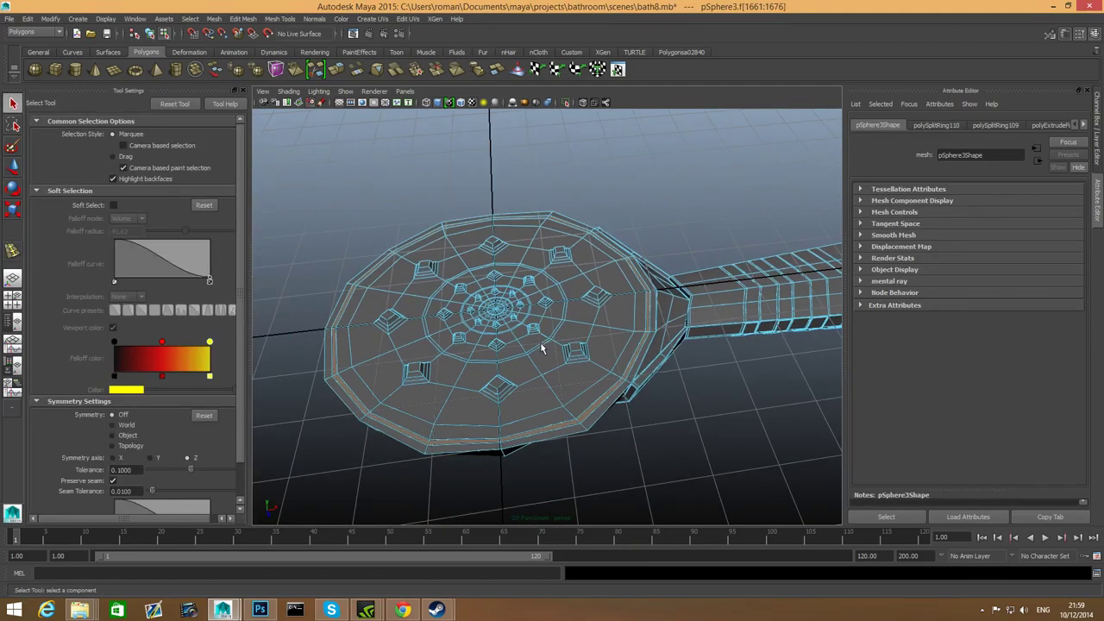
pyautogui.keyDown('alt'); pyautogui.moveTo(537, 348); pyautogui.dragTo(505, 369); pyautogui.keyUp('alt')
pyautogui.keyDown('alt'); pyautogui.moveTo(509, 316); pyautogui.dragTo(349, 115); pyautogui.keyUp('alt')
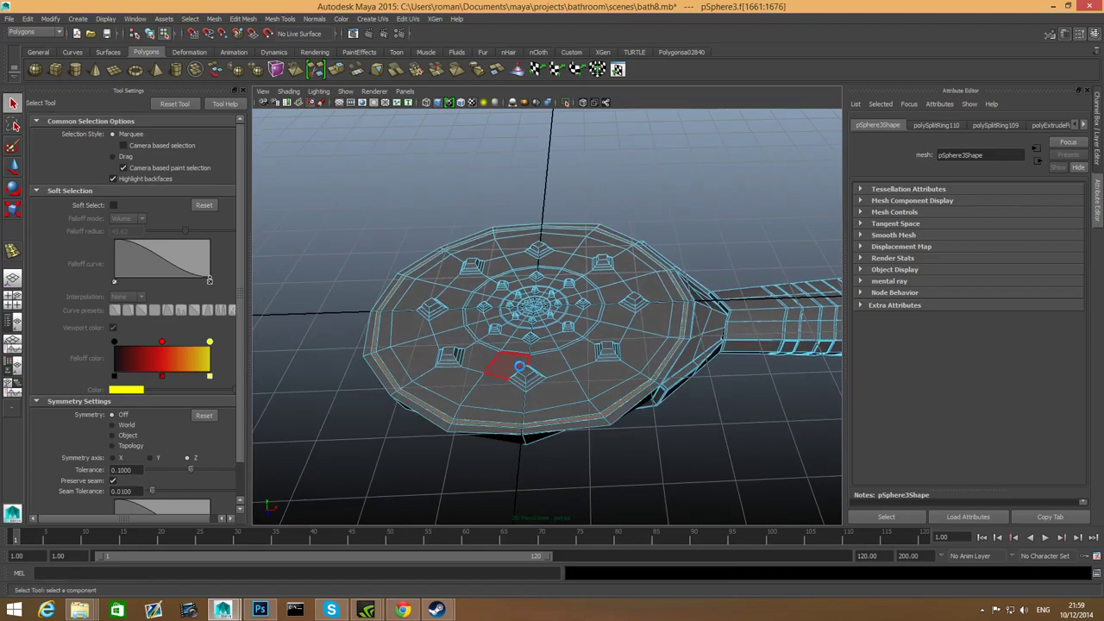
pyautogui.hotkey('ctrl', 'e')
pyautogui.moveTo(519, 367)
pyautogui.keyDown('alt'); pyautogui.mouseDown()
pyautogui.moveTo(608, 379)
pyautogui.moveTo(629, 214)
pyautogui.moveTo(597, 208)
pyautogui.moveTo(678, 397)
pyautogui.moveTo(550, 439)
pyautogui.moveTo(575, 383)
pyautogui.moveTo(604, 414)
pyautogui.mouseUp(); pyautogui.keyUp('alt')
pyautogui.scroll(4, 561, 371)
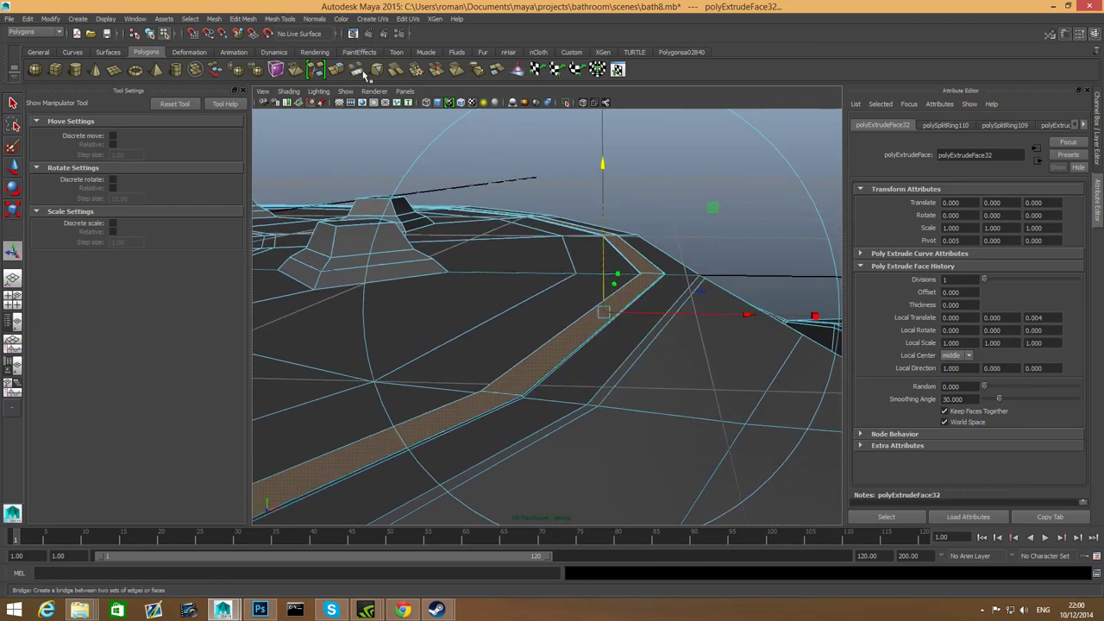
# - Extrude the rim face band twice more, raising each by about 0.004 into a thin lip
pyautogui.click(336, 69)
pyautogui.moveTo(607, 164); pyautogui.dragTo(602, 158)
pyautogui.click(336, 72)
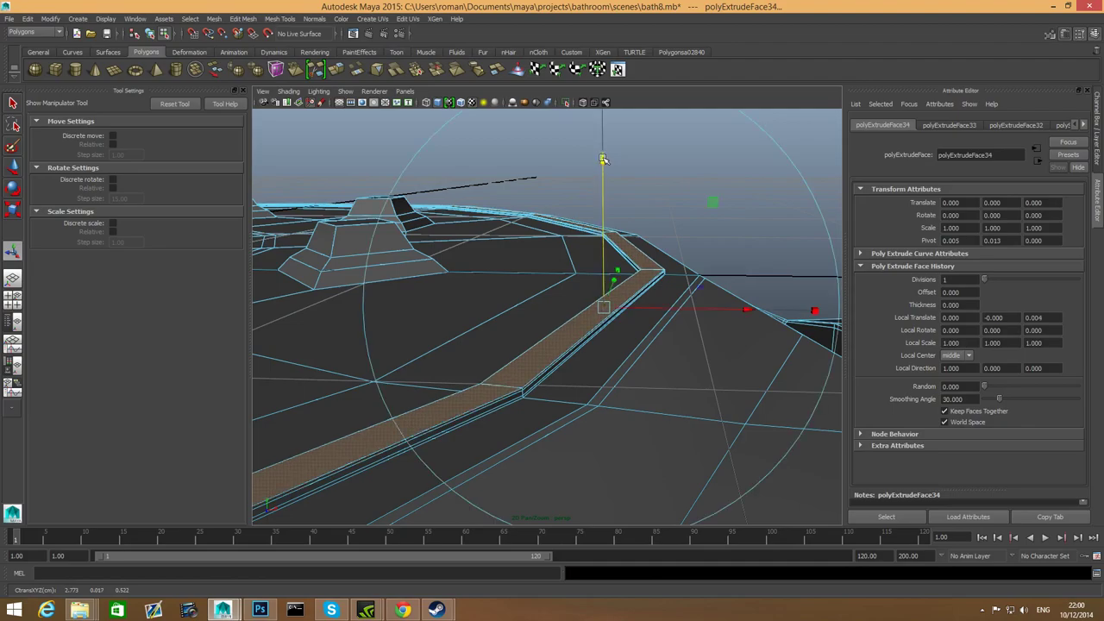
pyautogui.keyDown('alt'); pyautogui.moveTo(484, 369); pyautogui.dragTo(533, 387); pyautogui.keyUp('alt')
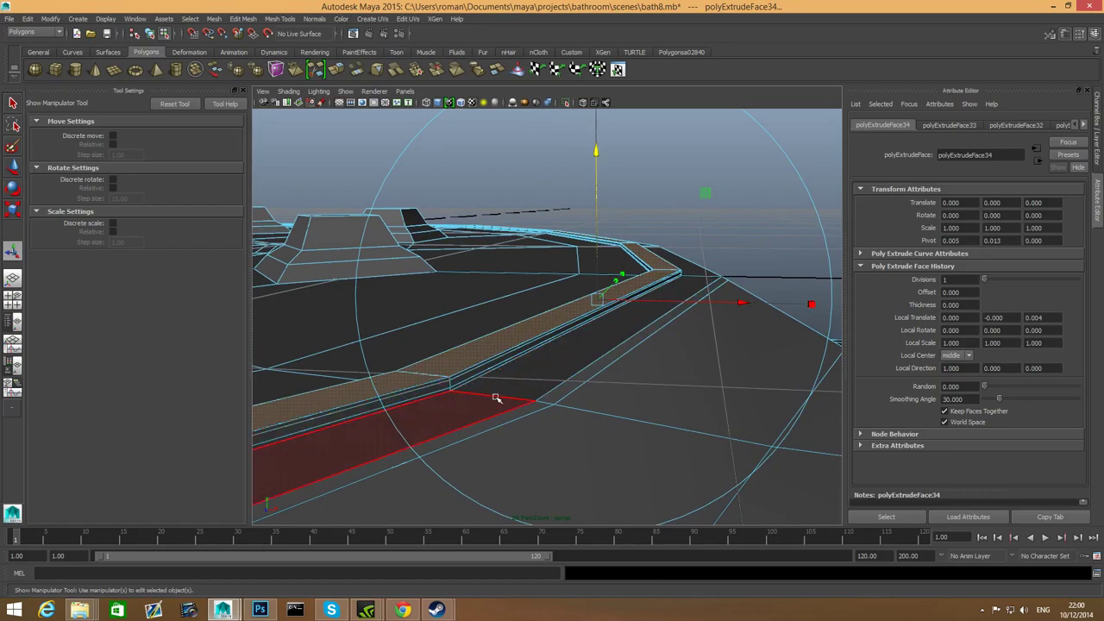
# - Insert three supporting edge loops hugging the rim lip
pyautogui.press('F8')
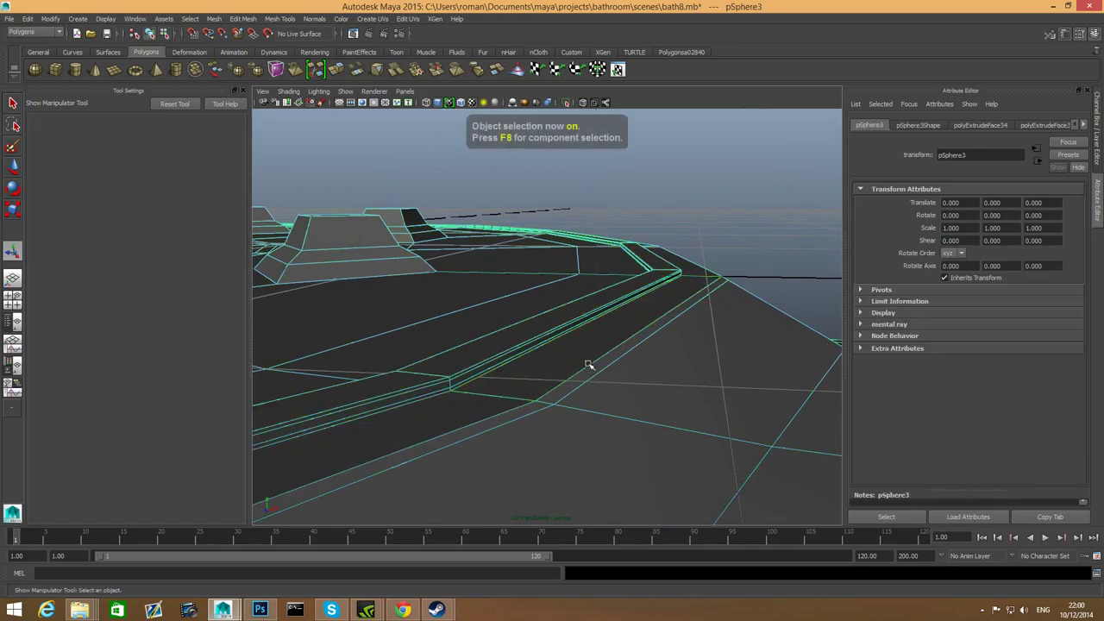
pyautogui.keyDown('shift'); pyautogui.moveTo(589, 364); pyautogui.dragTo(551, 371, button='right'); pyautogui.keyUp('shift')
pyautogui.keyDown('alt'); pyautogui.moveTo(561, 377); pyautogui.dragTo(641, 220); pyautogui.keyUp('alt')
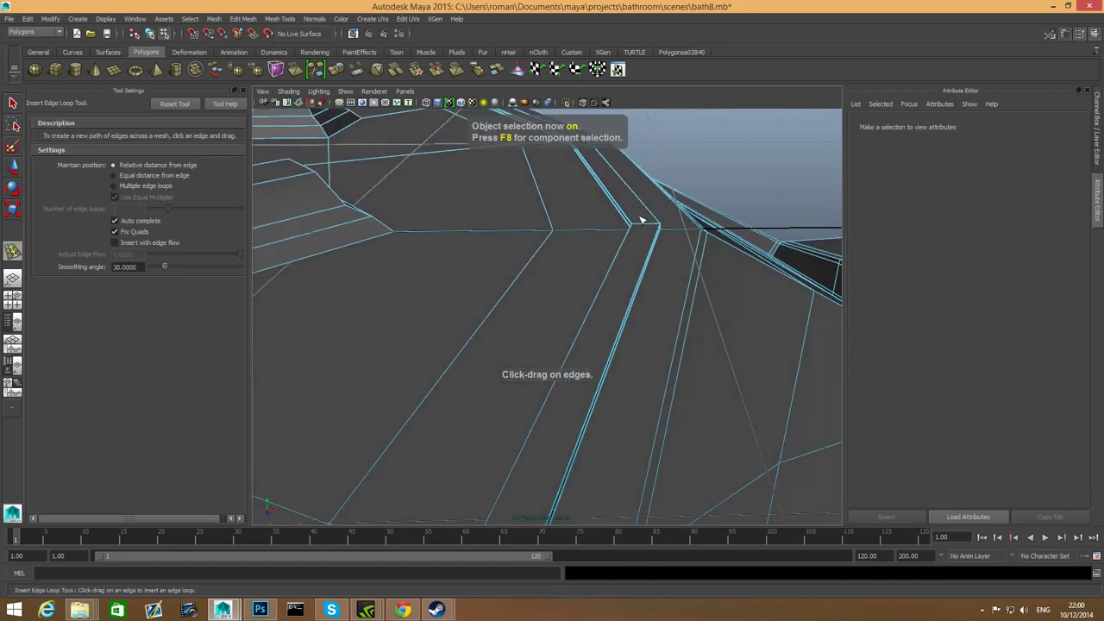
pyautogui.click(652, 228)
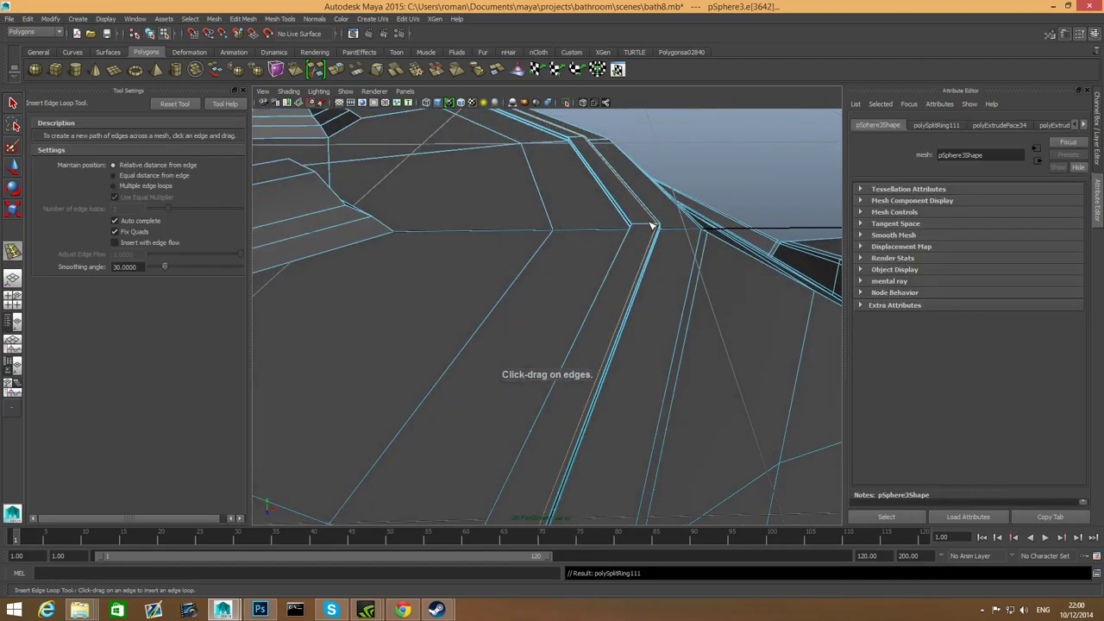
pyautogui.keyDown('alt'); pyautogui.moveTo(671, 266); pyautogui.dragTo(709, 285); pyautogui.keyUp('alt')
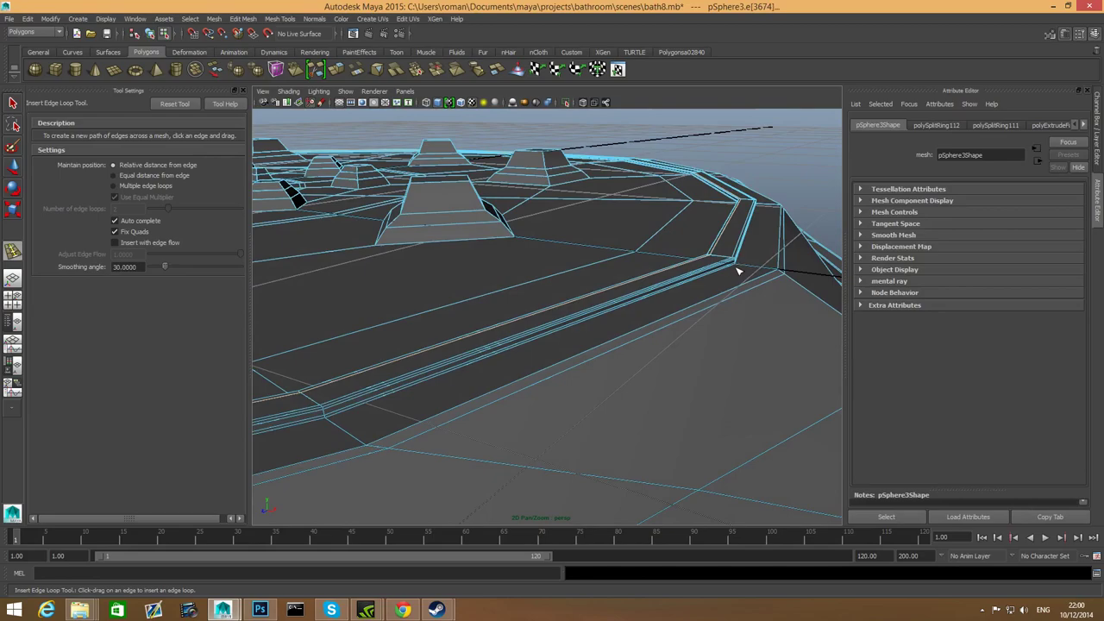
pyautogui.click(733, 296)
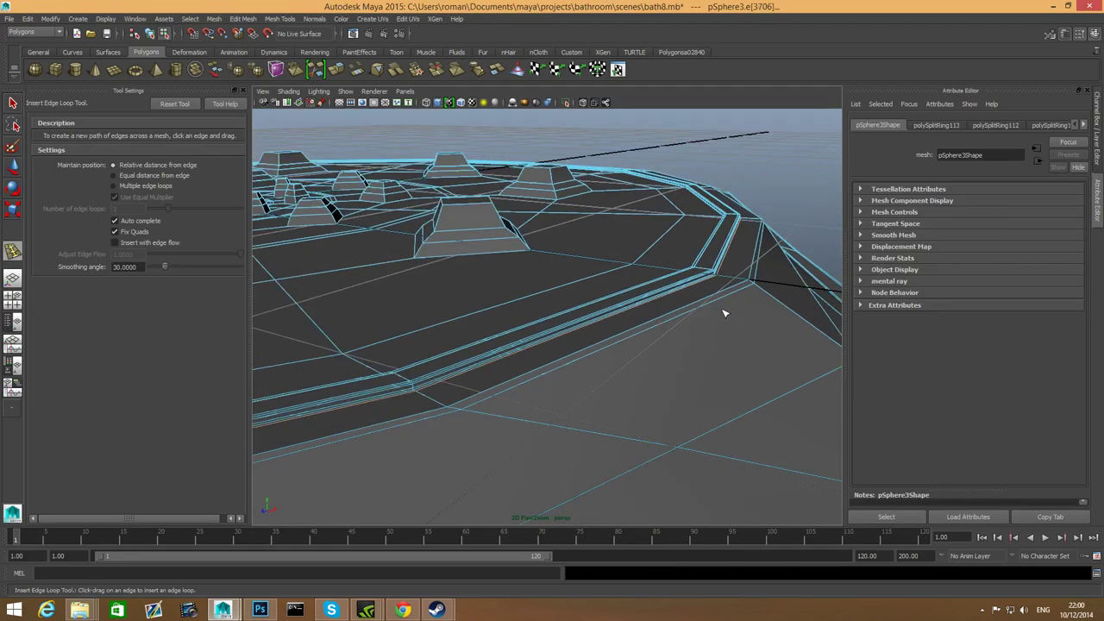
pyautogui.moveTo(725, 313)
pyautogui.keyDown('alt'); pyautogui.mouseDown()
pyautogui.moveTo(695, 343)
pyautogui.moveTo(567, 374)
pyautogui.mouseUp(); pyautogui.keyUp('alt')
# - Smooth-preview the shower head to check the crisp raised rim edge
pyautogui.press('F8')
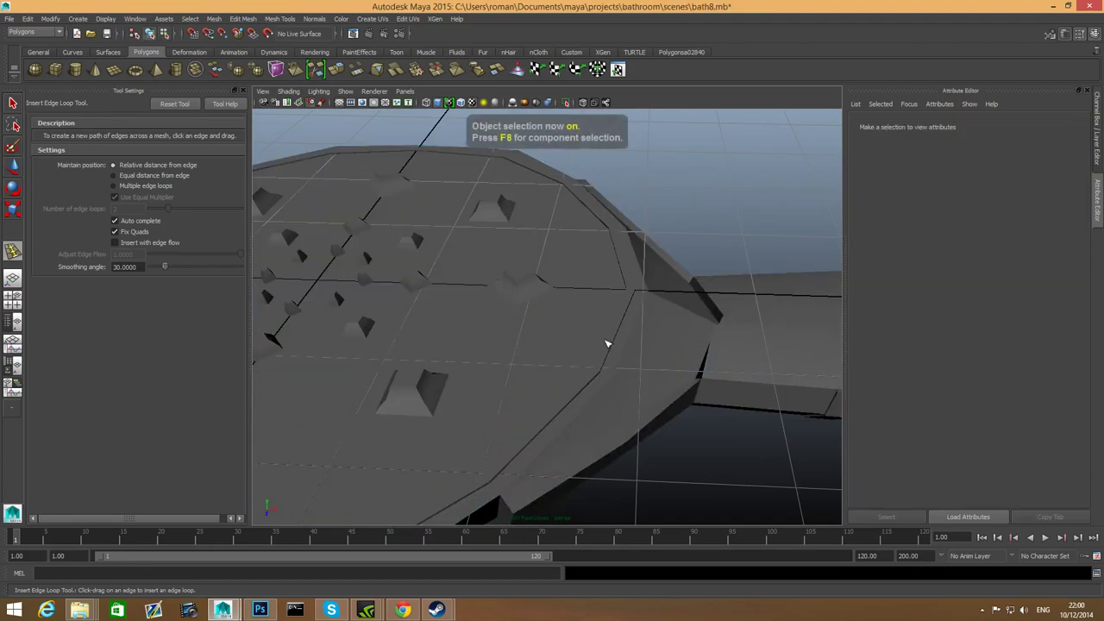
pyautogui.press('q')
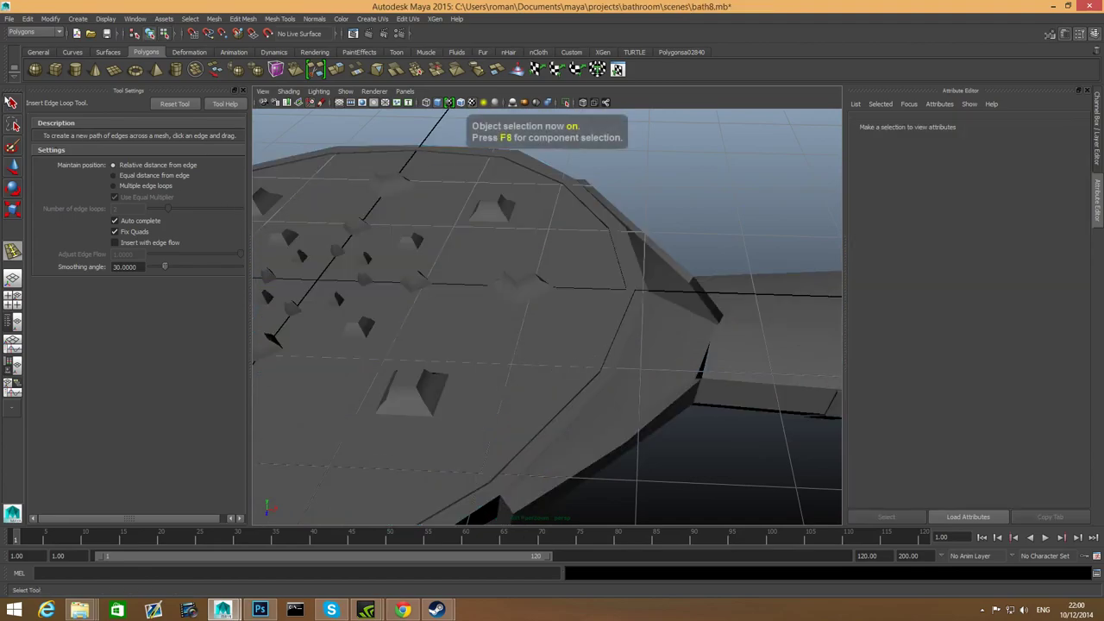
pyautogui.click(403, 307)
pyautogui.press('3')
pyautogui.click(762, 160)
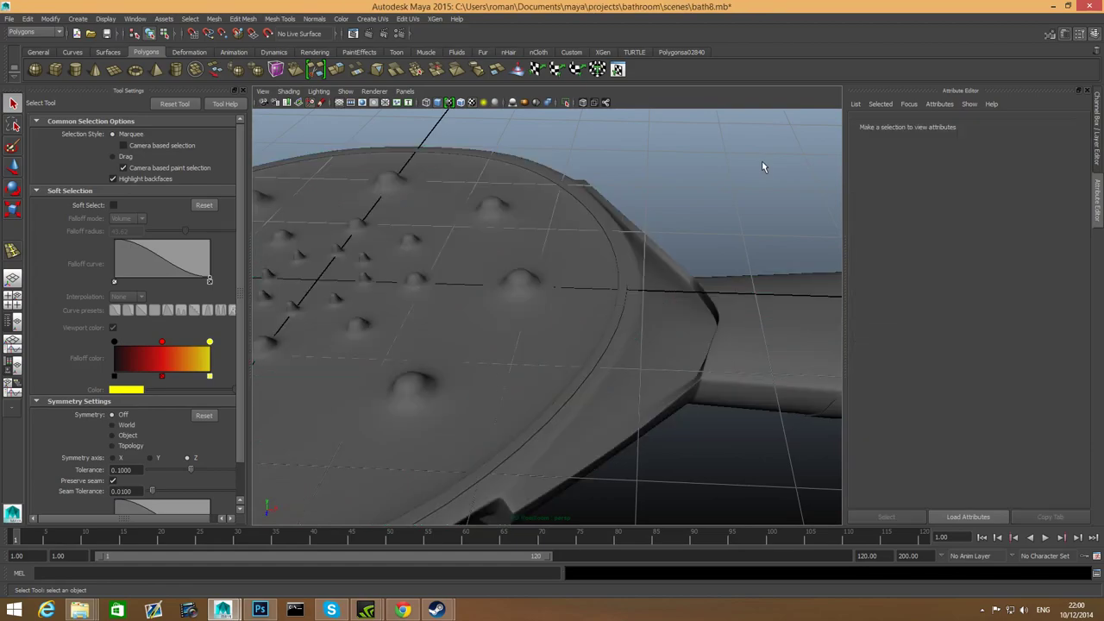
# - Return to the low-poly view and select the tops of two nozzle pyramids
pyautogui.moveTo(703, 279)
pyautogui.keyDown('alt'); pyautogui.mouseDown()
pyautogui.moveTo(679, 249)
pyautogui.moveTo(664, 283)
pyautogui.moveTo(538, 345)
pyautogui.moveTo(561, 389)
pyautogui.moveTo(594, 331)
pyautogui.moveTo(618, 399)
pyautogui.moveTo(590, 422)
pyautogui.moveTo(565, 414)
pyautogui.moveTo(517, 434)
pyautogui.moveTo(547, 474)
pyautogui.moveTo(575, 468)
pyautogui.moveTo(582, 440)
pyautogui.moveTo(560, 390)
pyautogui.mouseUp(); pyautogui.keyUp('alt')
pyautogui.click(584, 395)
pyautogui.press('1')
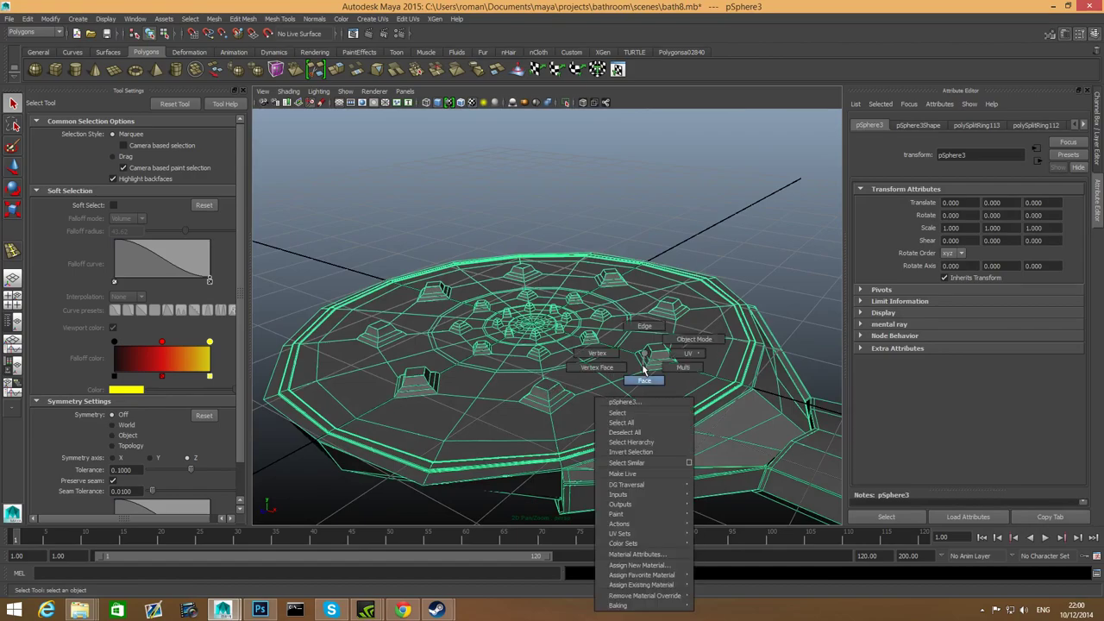
pyautogui.moveTo(645, 356); pyautogui.dragTo(634, 397, button='right')
pyautogui.click(614, 378)
pyautogui.scroll(2, 671, 380)
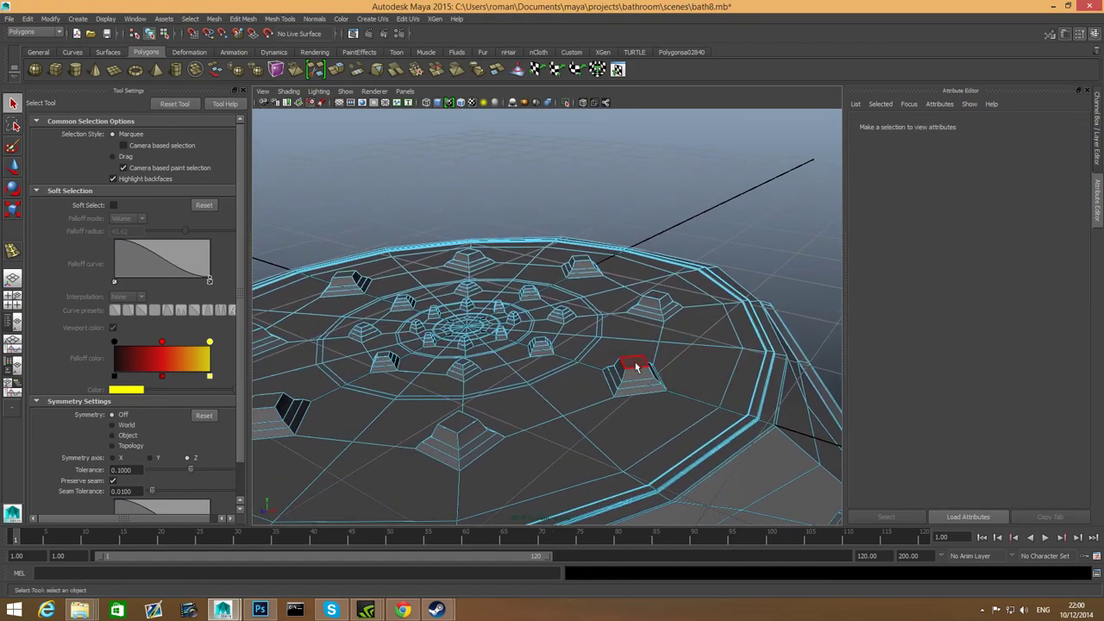
pyautogui.click(636, 366)
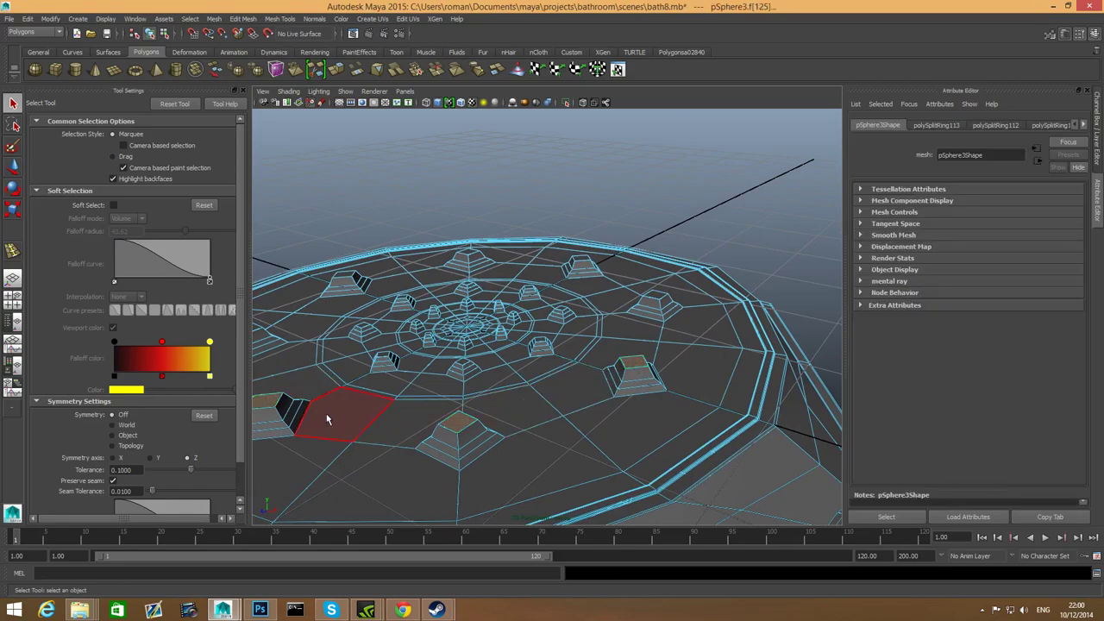
pyautogui.keyDown('alt'); pyautogui.moveTo(320, 414); pyautogui.dragTo(501, 384); pyautogui.keyUp('alt')
pyautogui.click(442, 356)
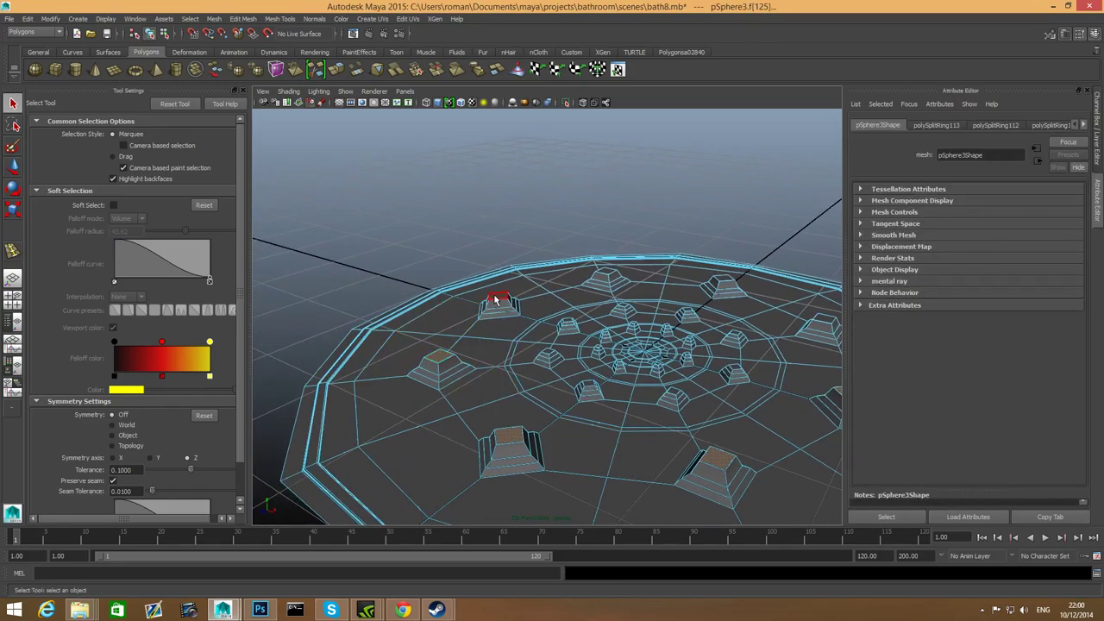
pyautogui.keyDown('shift'); pyautogui.click(604, 275); pyautogui.keyUp('shift')
pyautogui.keyDown('alt'); pyautogui.moveTo(604, 276); pyautogui.dragTo(584, 296); pyautogui.keyUp('alt')
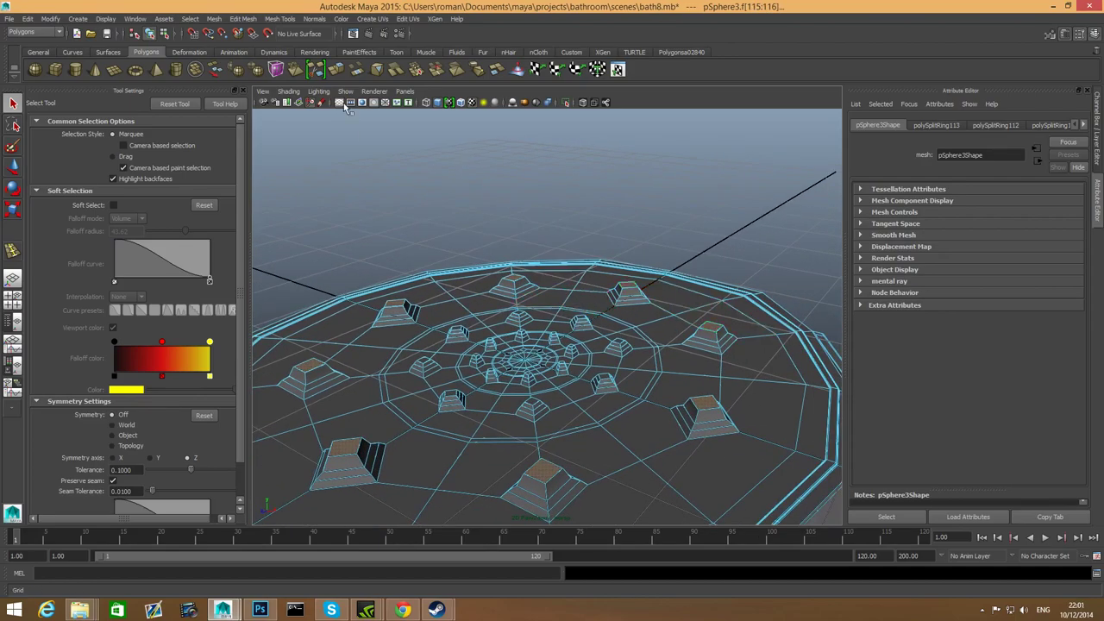
# - Extrude the nozzle tops, raising them 0.040 and scaling them down to 0.473
pyautogui.click(341, 71)
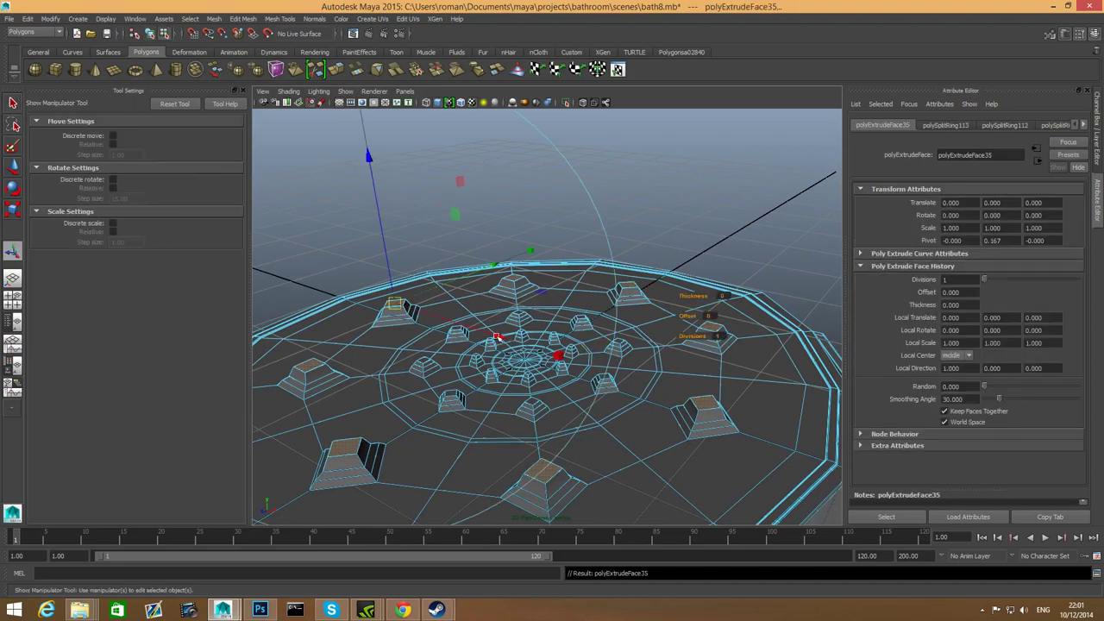
pyautogui.moveTo(391, 227)
pyautogui.keyDown('alt'); pyautogui.mouseDown()
pyautogui.moveTo(393, 164)
pyautogui.moveTo(455, 324)
pyautogui.moveTo(440, 328)
pyautogui.mouseUp(); pyautogui.keyUp('alt')
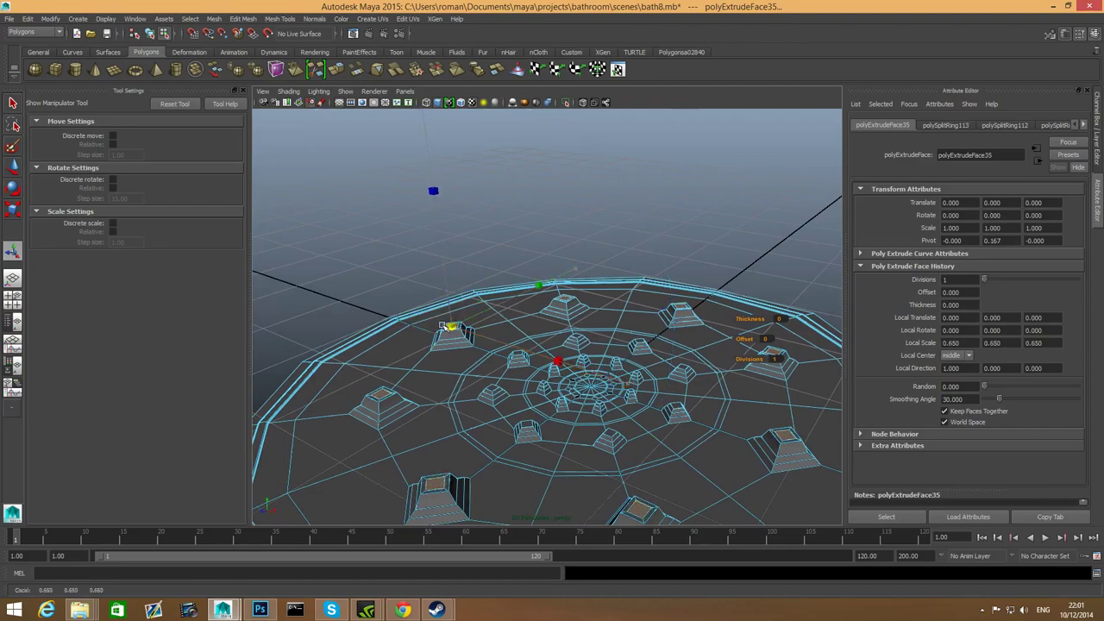
pyautogui.moveTo(433, 187); pyautogui.dragTo(439, 231)
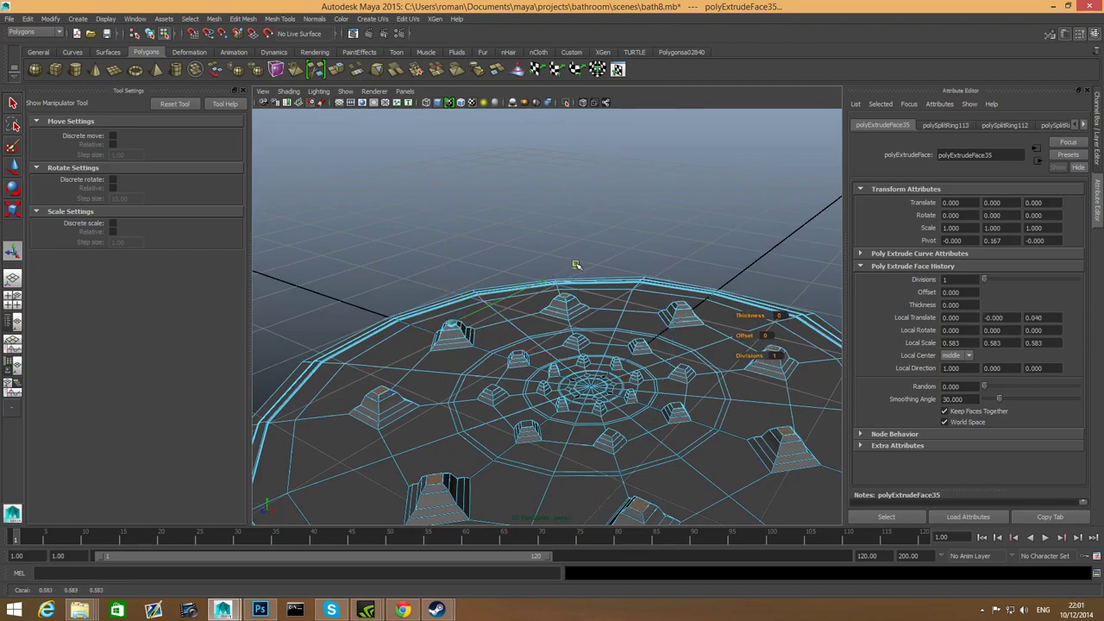
pyautogui.moveTo(448, 326); pyautogui.dragTo(445, 329)
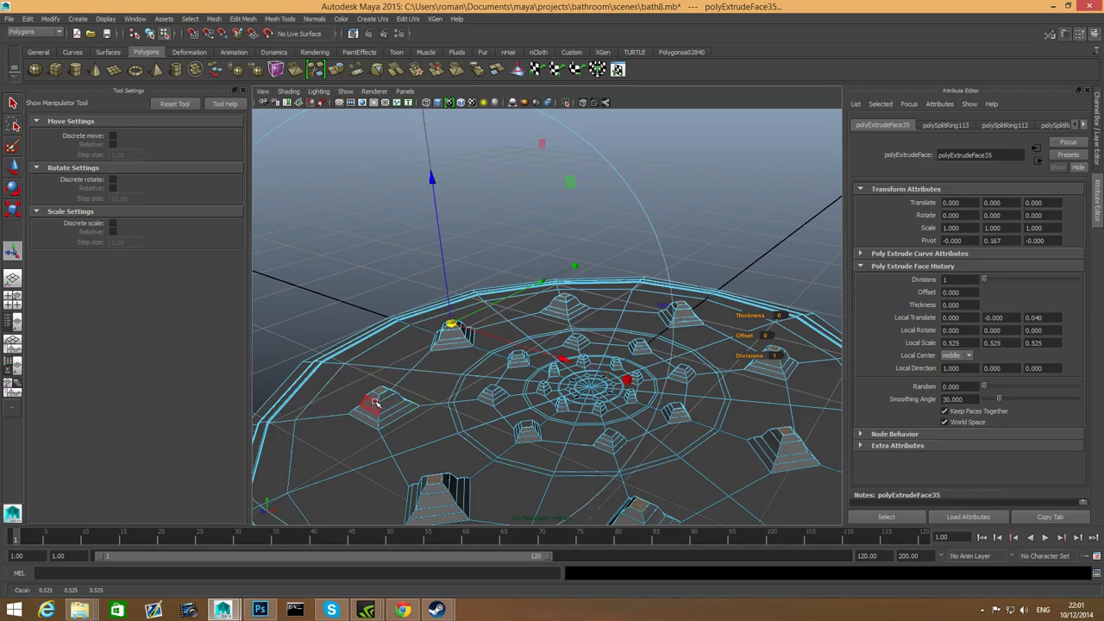
pyautogui.moveTo(451, 324); pyautogui.dragTo(451, 326)
# - Delete the nozzle top faces to open the holes, then try selecting other nozzle tops
pyautogui.press('Delete')
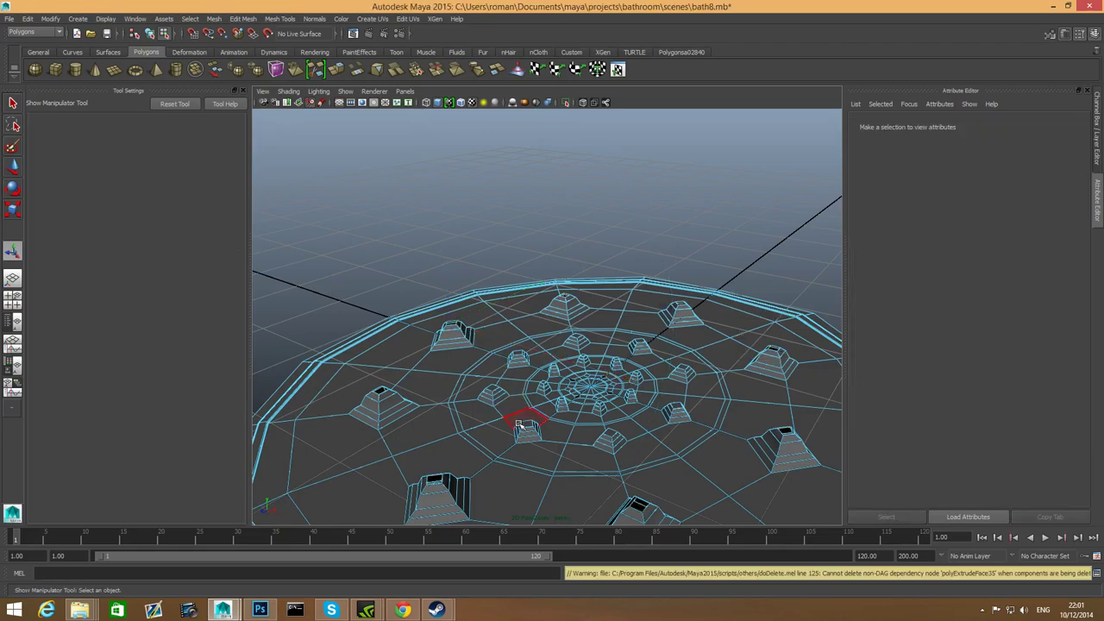
pyautogui.click(527, 424)
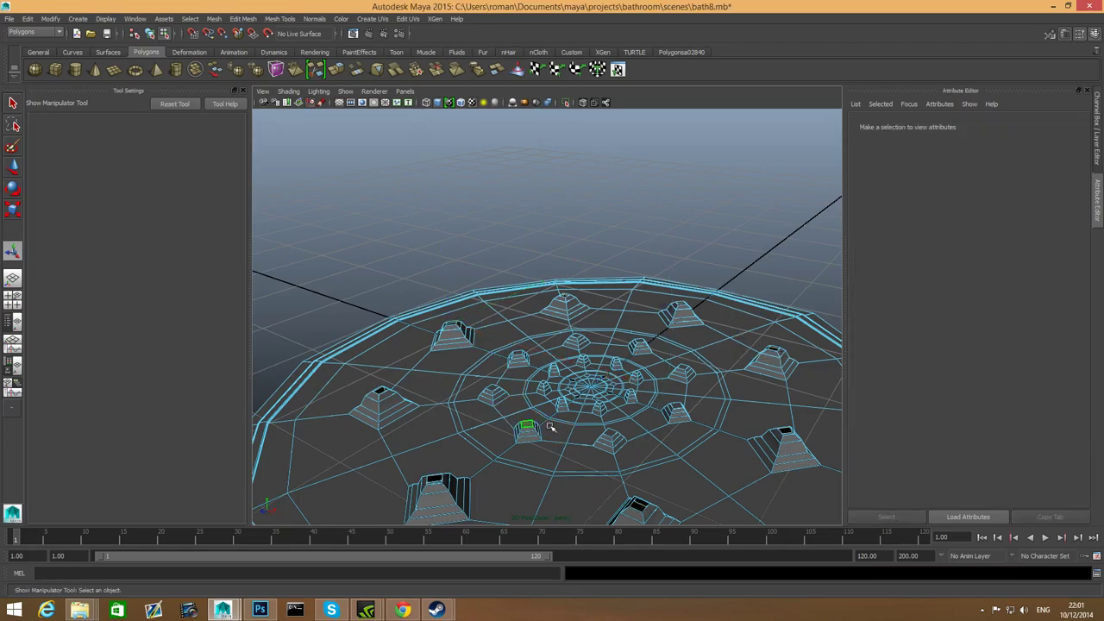
pyautogui.click(610, 433)
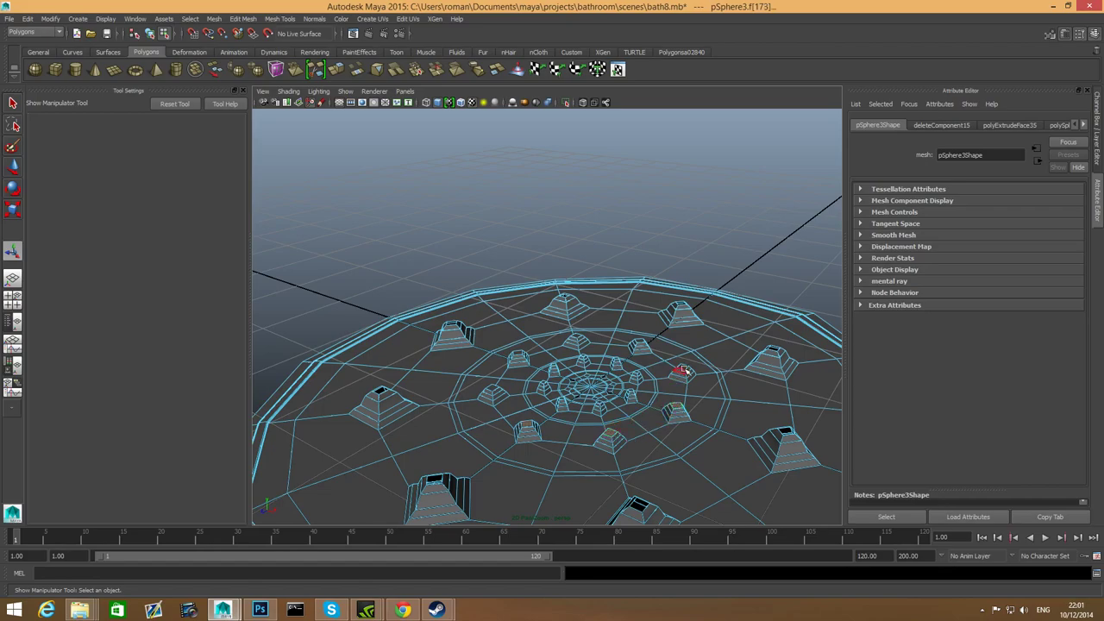
pyautogui.click(613, 339)
pyautogui.click(518, 354)
pyautogui.keyDown('shift'); pyautogui.click(494, 388); pyautogui.keyUp('shift')
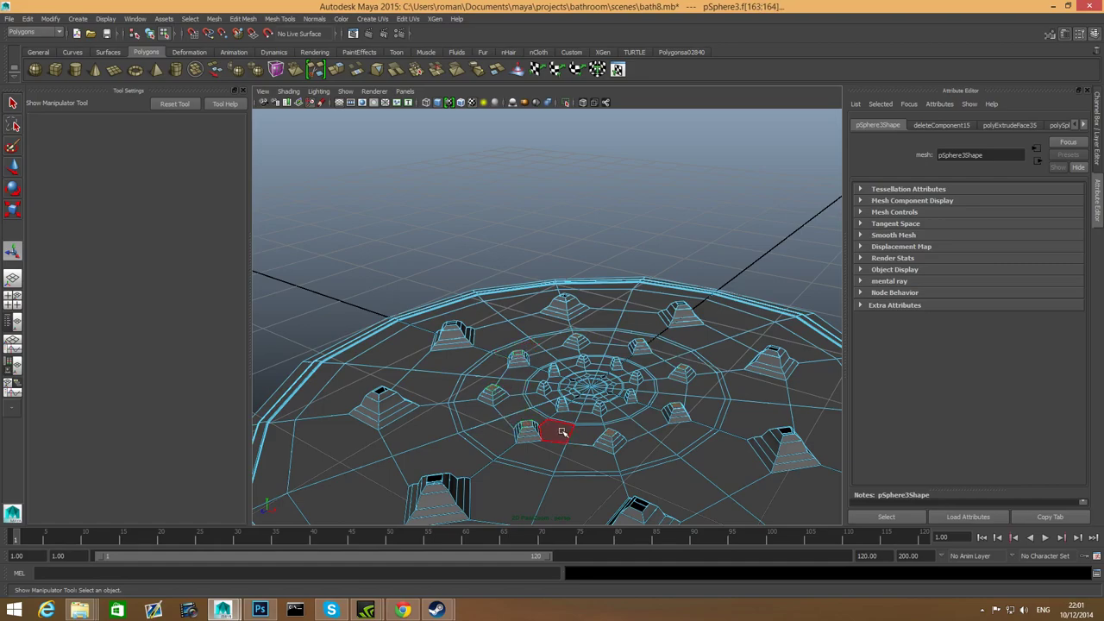
pyautogui.click(571, 430)
# - Zoom in and select several nozzle top faces near the centre, then clear the selection
pyautogui.scroll(2, 656, 406)
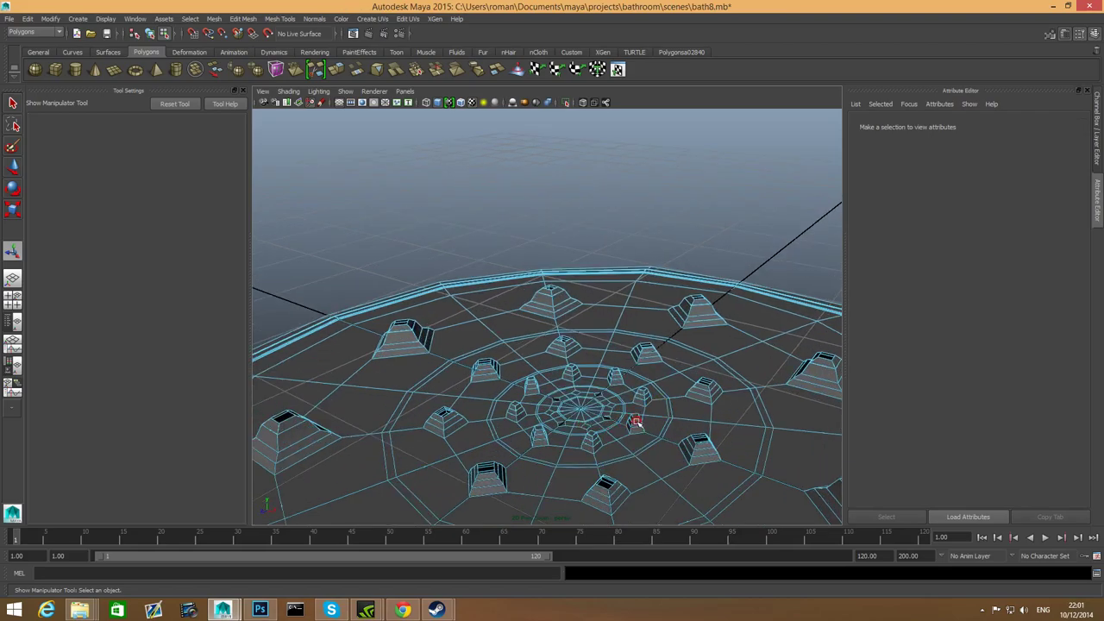
pyautogui.scroll(2, 665, 415)
pyautogui.click(657, 412)
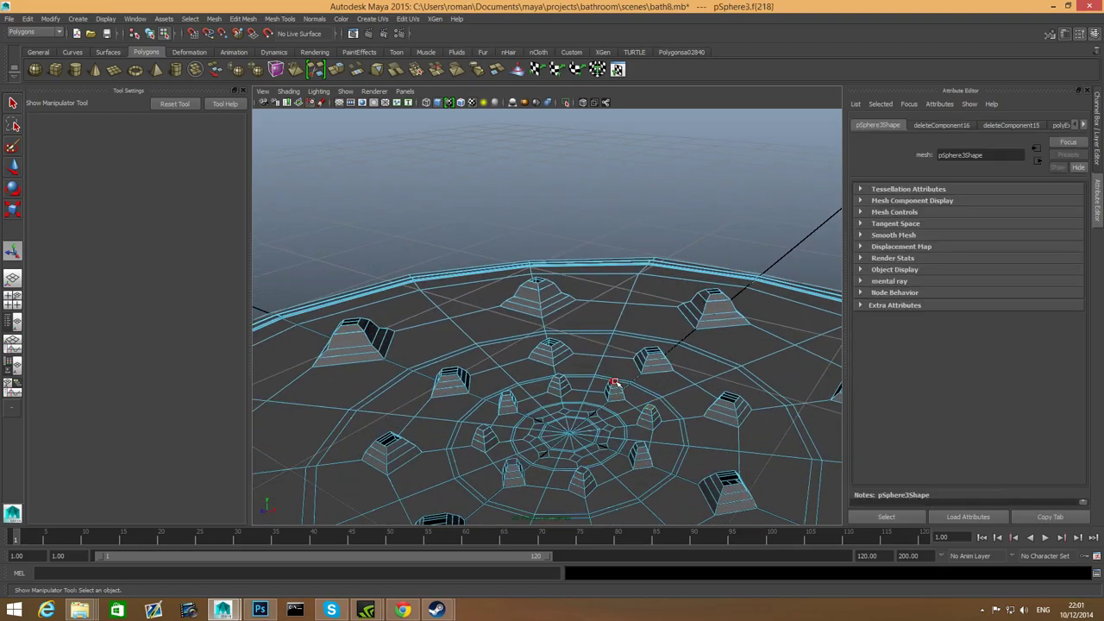
pyautogui.click(614, 381)
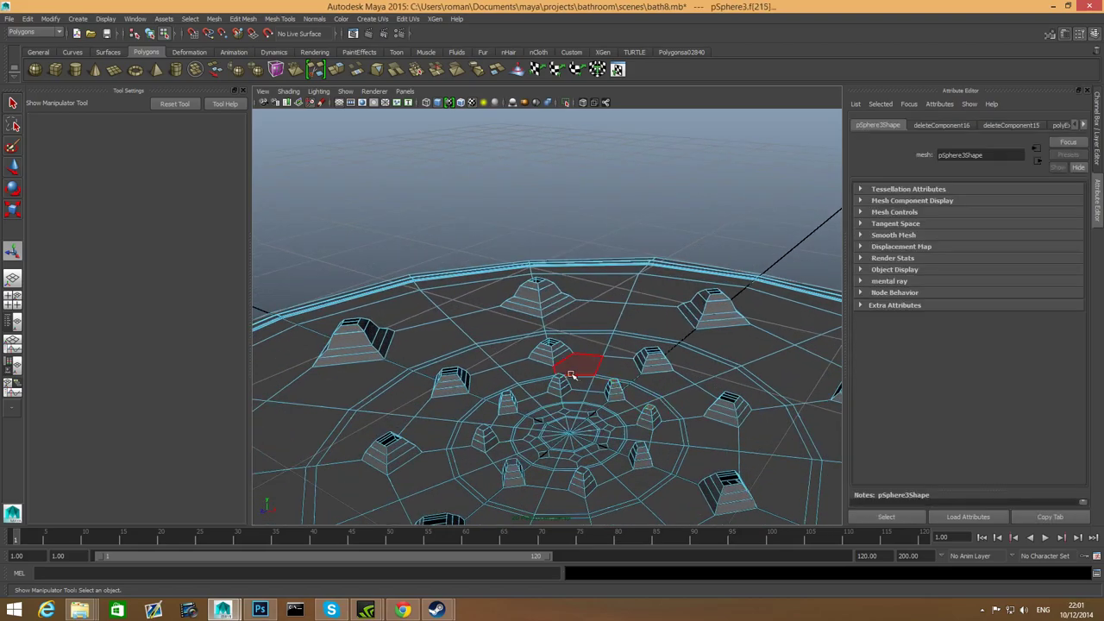
pyautogui.keyDown('shift'); pyautogui.click(507, 394); pyautogui.keyUp('shift')
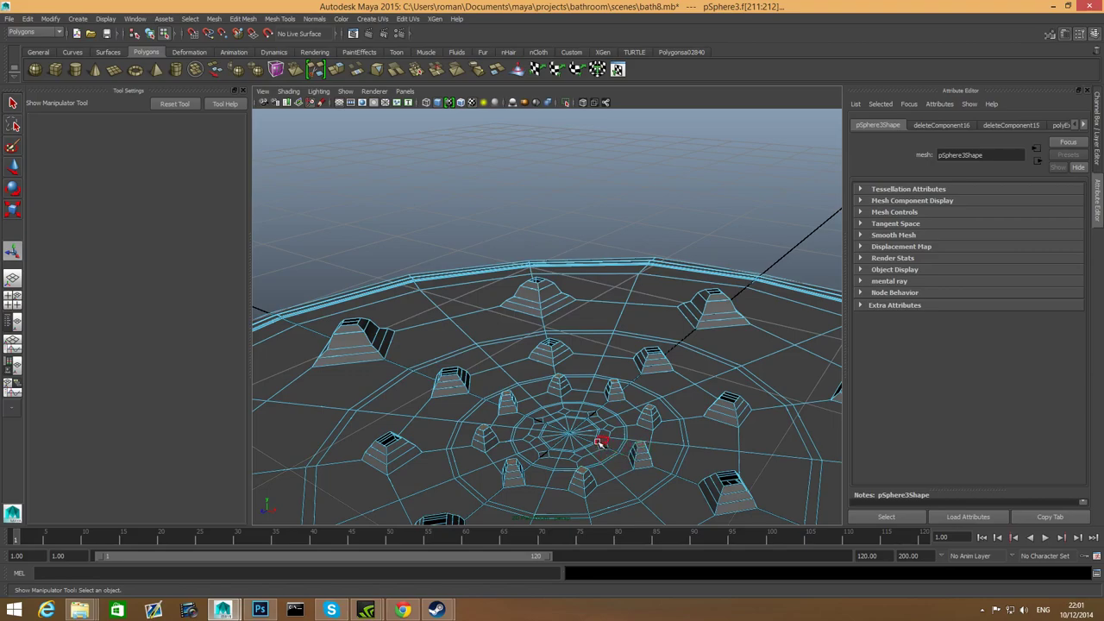
pyautogui.click(601, 442)
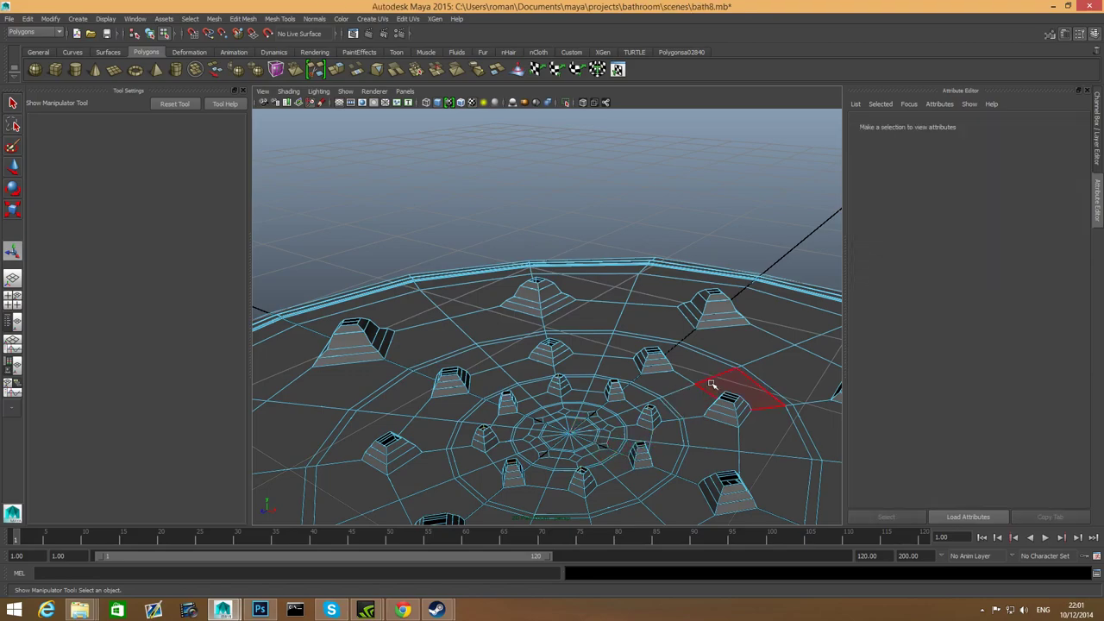
# - Zoom out and orbit around the nozzle disc to inspect the opened nozzles
pyautogui.scroll(-2, 734, 387)
pyautogui.keyDown('alt'); pyautogui.moveTo(593, 369); pyautogui.dragTo(424, 419); pyautogui.keyUp('alt')
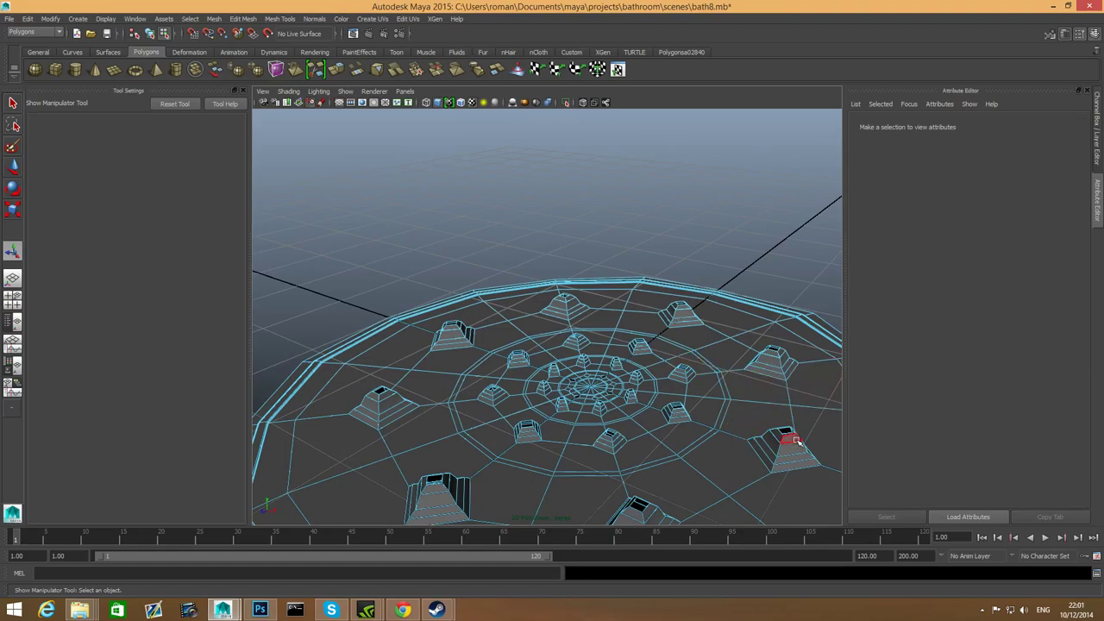
pyautogui.scroll(-2, 531, 422)
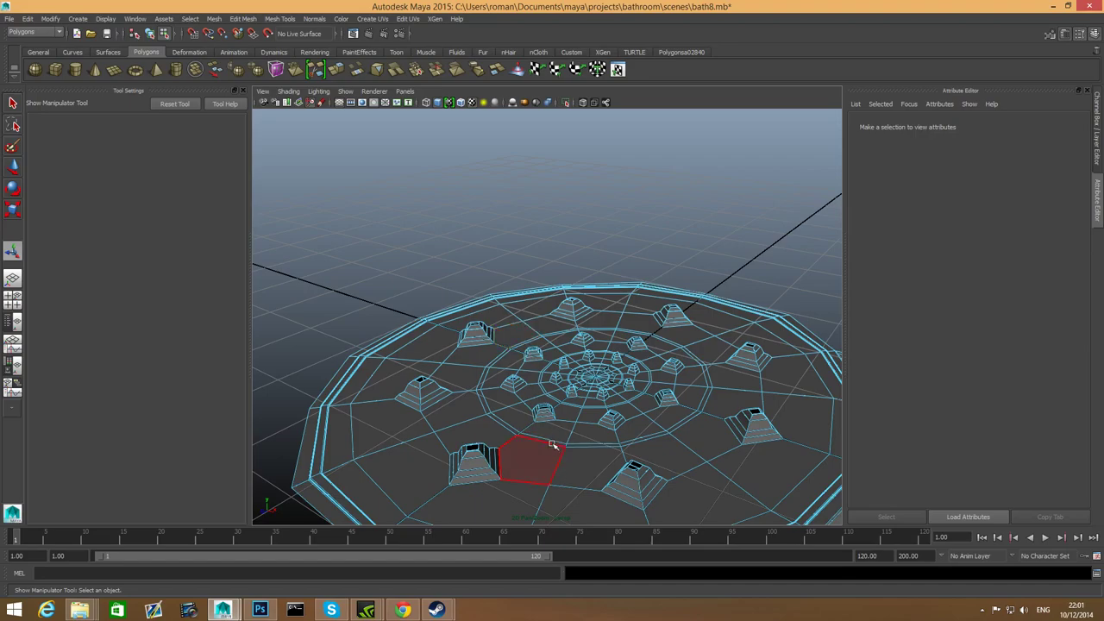
pyautogui.keyDown('alt'); pyautogui.moveTo(553, 446); pyautogui.dragTo(663, 419, button='middle'); pyautogui.keyUp('alt')
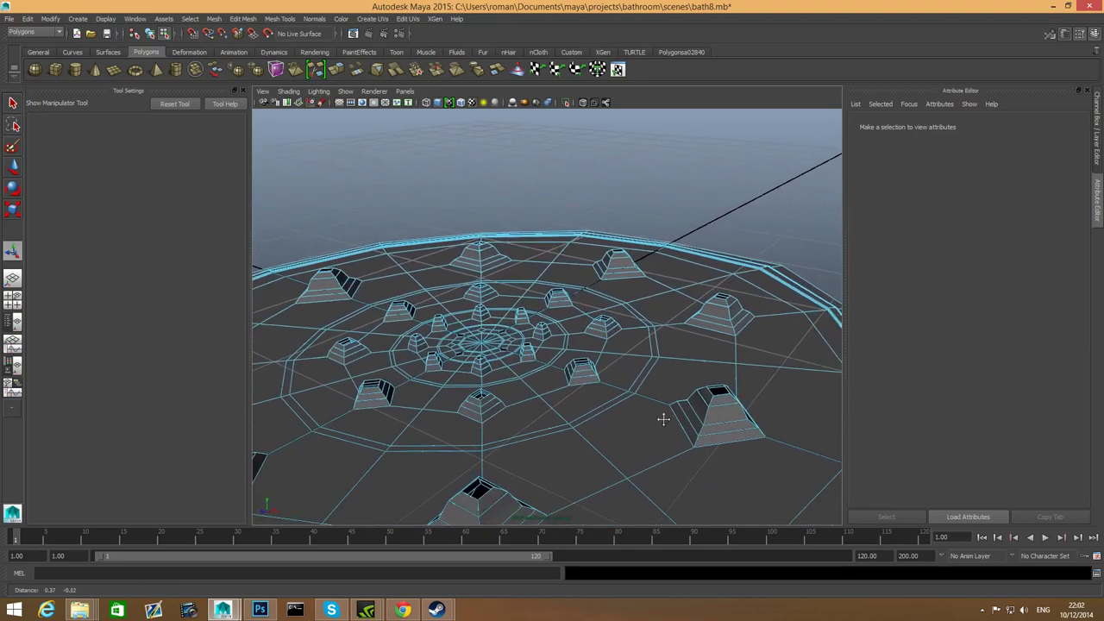
pyautogui.moveTo(663, 420); pyautogui.dragTo(665, 331, button='right')
pyautogui.keyDown('alt'); pyautogui.moveTo(725, 390); pyautogui.dragTo(554, 414); pyautogui.keyUp('alt')
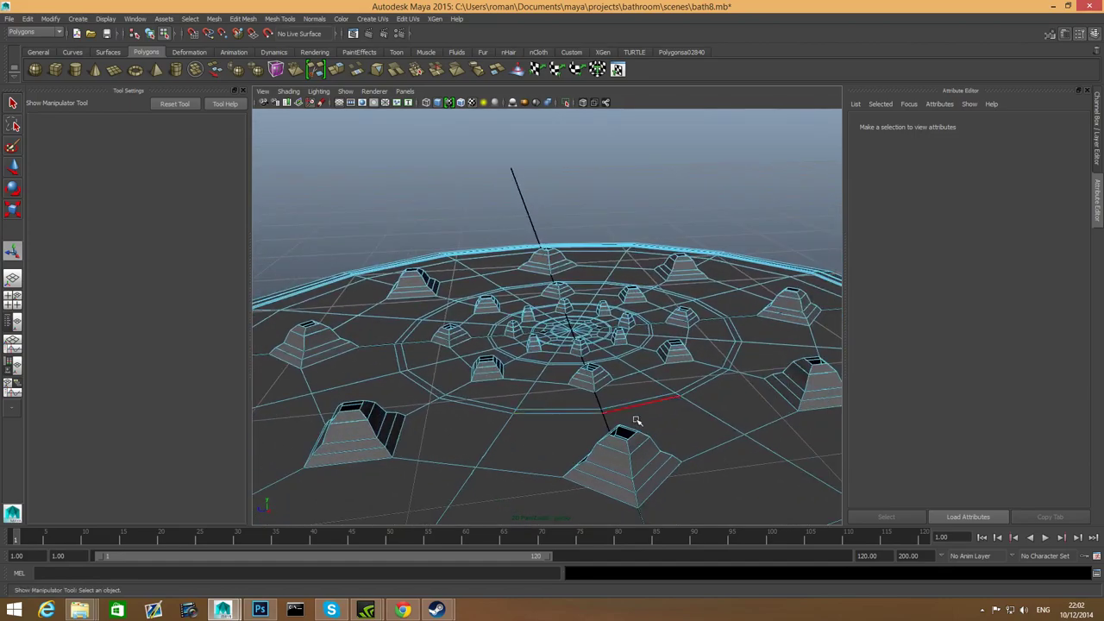
pyautogui.scroll(-3, 628, 430)
# - Smooth-preview the disc with 3, then return to object mode and deselect it
pyautogui.press('3')
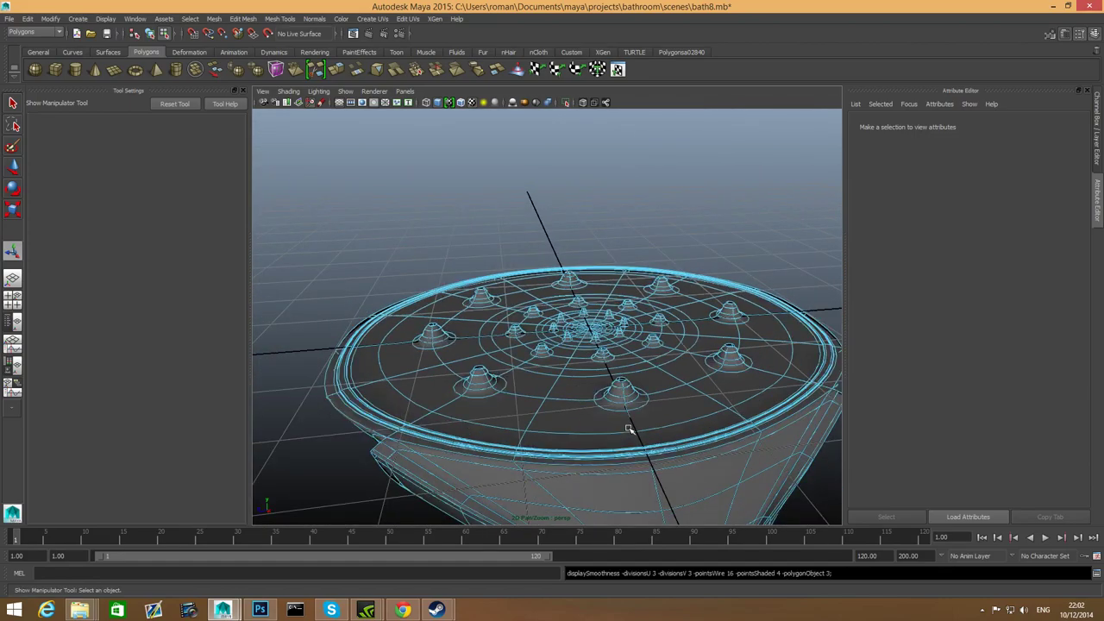
pyautogui.press('F8')
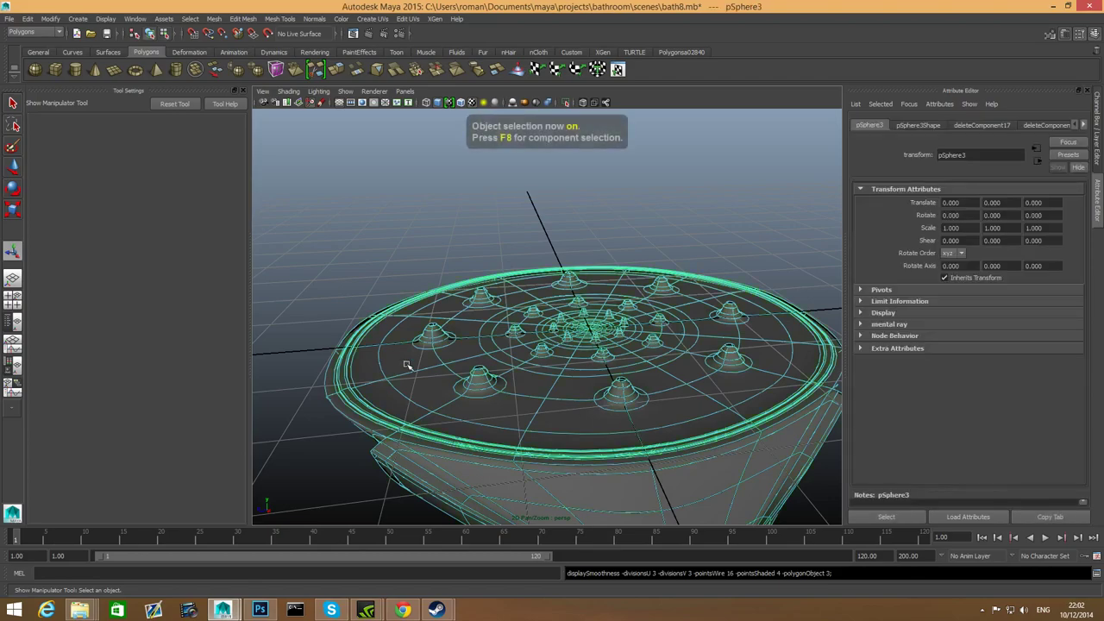
pyautogui.click(307, 339)
pyautogui.moveTo(776, 468)
pyautogui.keyDown('alt'); pyautogui.mouseDown()
pyautogui.moveTo(665, 500)
pyautogui.moveTo(633, 460)
pyautogui.moveTo(673, 429)
pyautogui.moveTo(561, 414)
pyautogui.moveTo(572, 458)
pyautogui.moveTo(596, 409)
pyautogui.moveTo(693, 406)
pyautogui.moveTo(707, 471)
pyautogui.moveTo(707, 444)
pyautogui.moveTo(581, 431)
pyautogui.moveTo(577, 391)
pyautogui.moveTo(569, 426)
pyautogui.moveTo(668, 443)
pyautogui.moveTo(656, 407)
pyautogui.moveTo(627, 451)
pyautogui.moveTo(638, 373)
pyautogui.mouseUp(); pyautogui.keyUp('alt')
# - Select the perforated disc and show it unsmoothed with 1 for edge editing
pyautogui.click(615, 466)
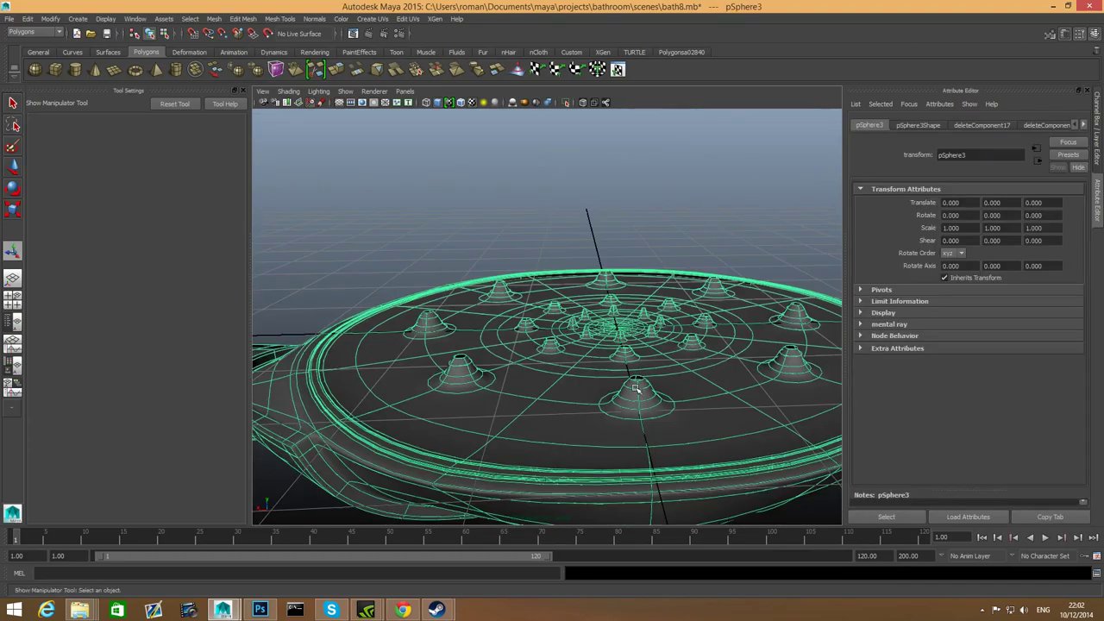
pyautogui.moveTo(636, 389)
pyautogui.keyDown('alt'); pyautogui.mouseDown(button='right')
pyautogui.moveTo(710, 420)
pyautogui.moveTo(661, 337)
pyautogui.mouseUp(button='right'); pyautogui.keyUp('alt')
pyautogui.press('q')
pyautogui.press('1')
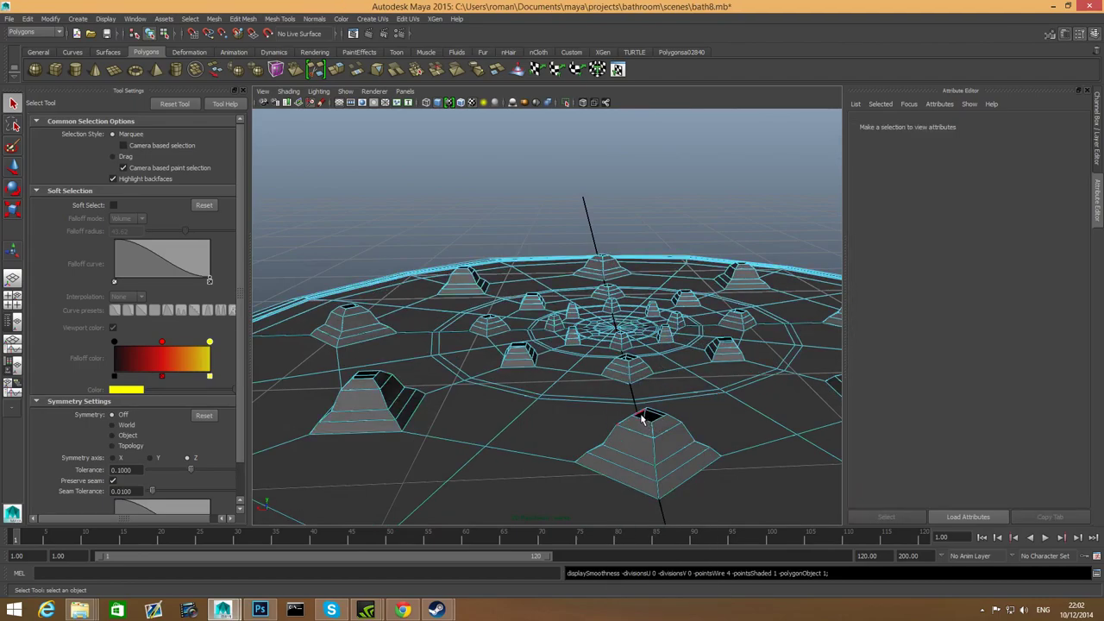
# - Extrude the front nozzle's rim edges and push them down into the nozzle
pyautogui.click(643, 429)
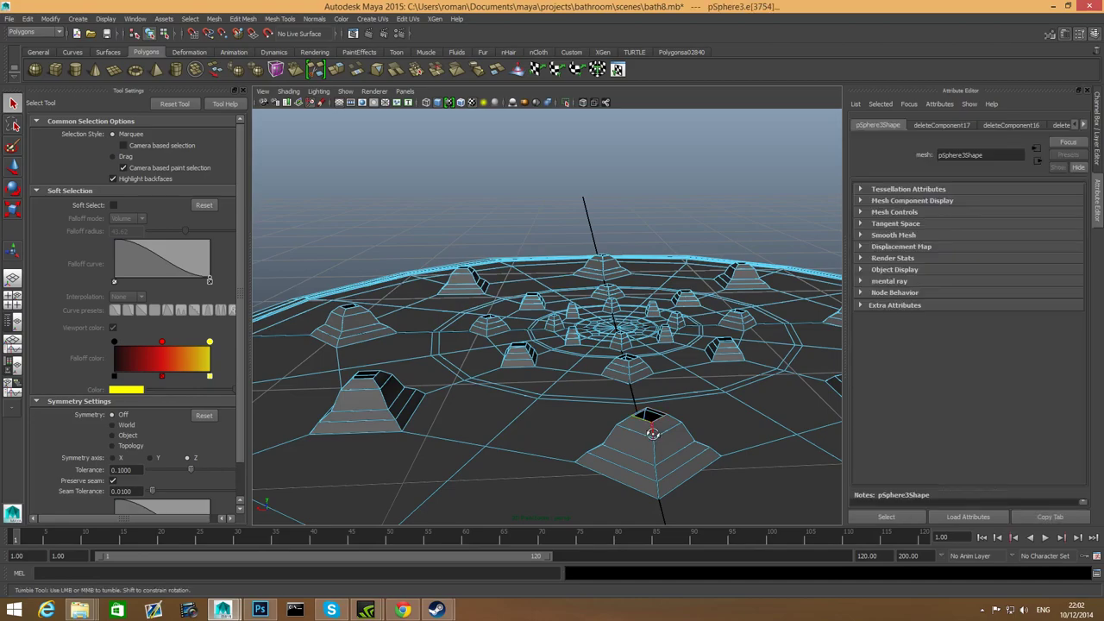
pyautogui.keyDown('alt'); pyautogui.moveTo(645, 428); pyautogui.dragTo(667, 446); pyautogui.keyUp('alt')
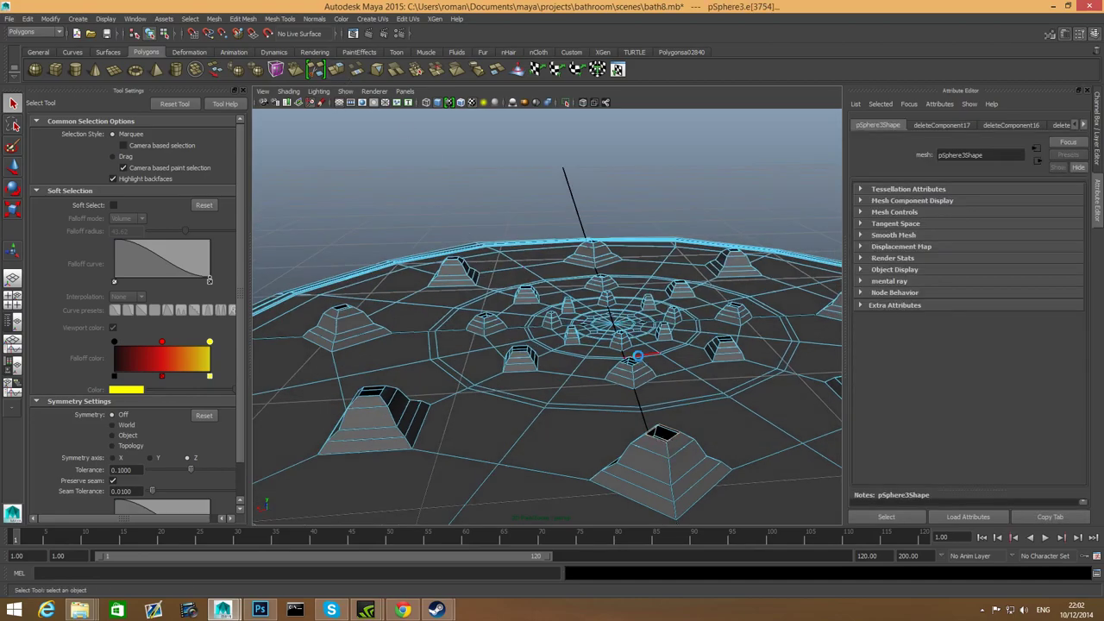
pyautogui.hotkey('ctrl', 'e')
pyautogui.press('w')
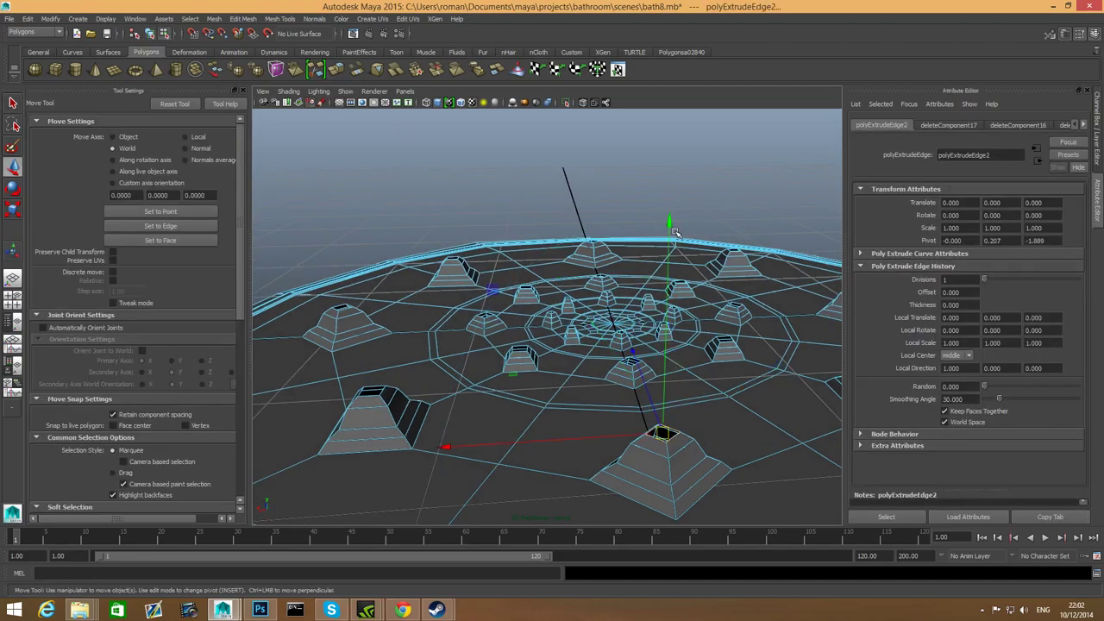
pyautogui.moveTo(669, 232); pyautogui.dragTo(672, 240)
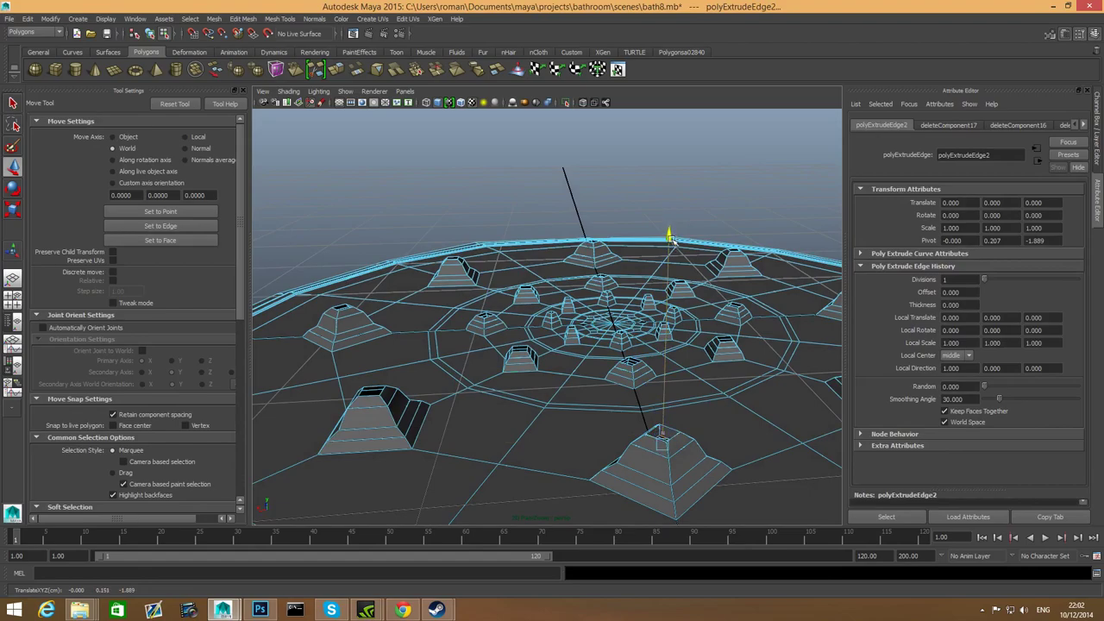
# - Extrude the rim a second time and lower it deeper, then return to object mode
pyautogui.click(336, 69)
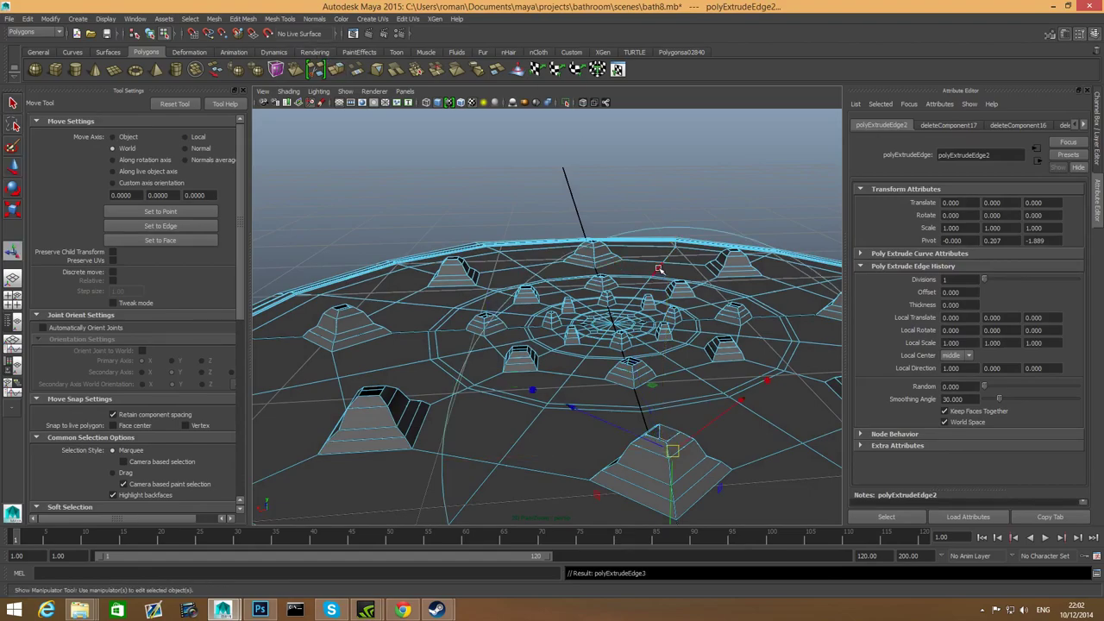
pyautogui.press('w')
pyautogui.moveTo(669, 237); pyautogui.dragTo(670, 245)
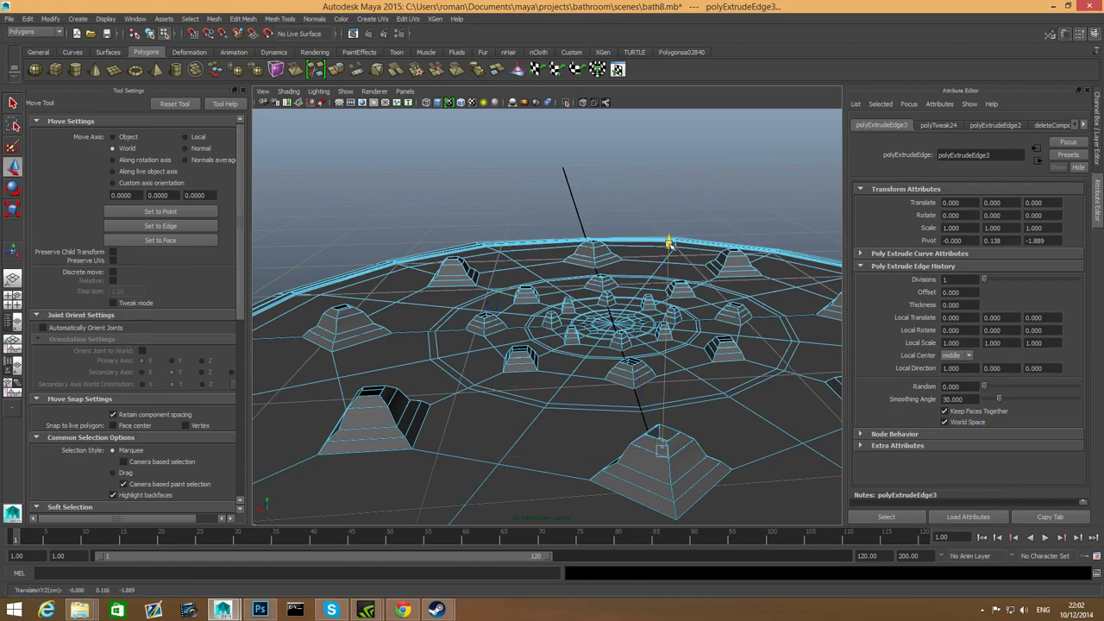
pyautogui.press('F8')
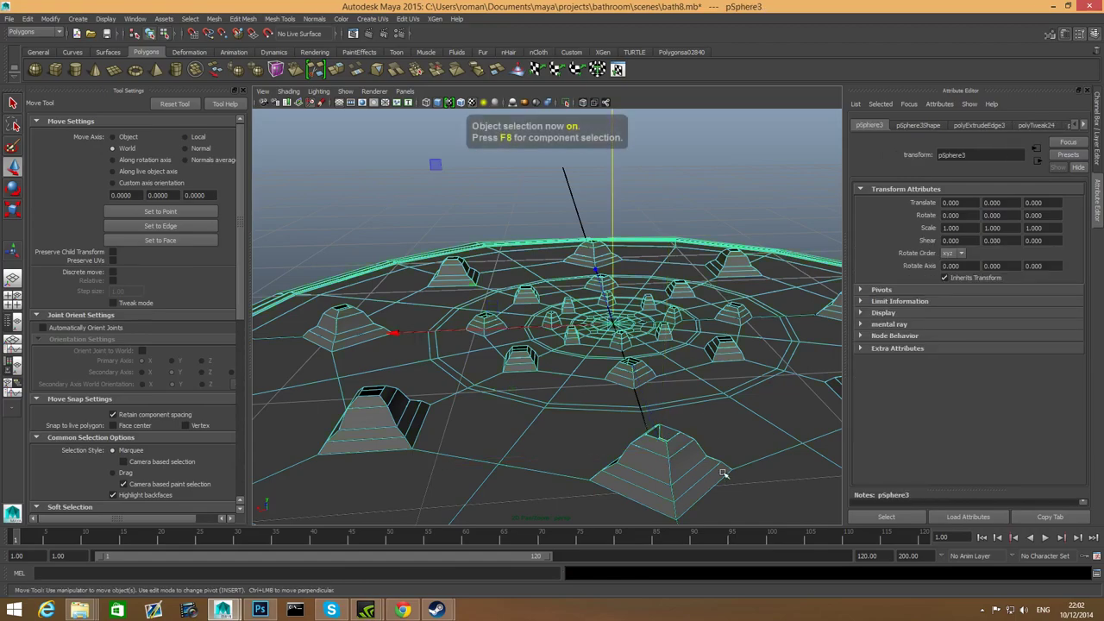
# - Turn smooth preview back on and orbit out to view the whole rounded shower head
pyautogui.press('e')
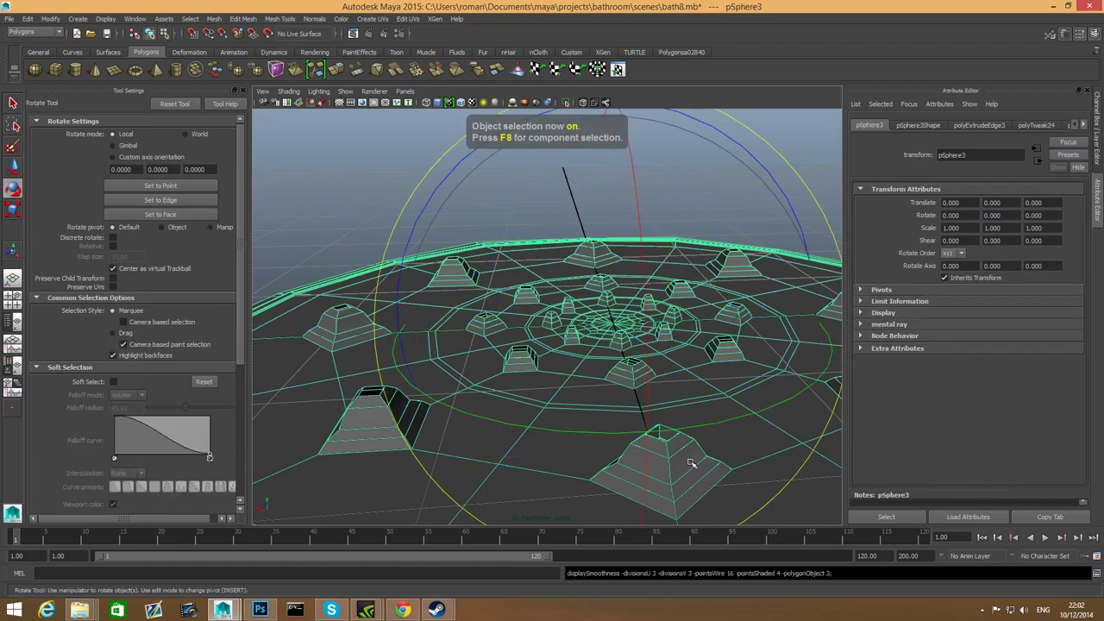
pyautogui.press('3')
pyautogui.moveTo(693, 461)
pyautogui.keyDown('alt'); pyautogui.mouseDown()
pyautogui.moveTo(704, 487)
pyautogui.moveTo(708, 438)
pyautogui.moveTo(510, 421)
pyautogui.mouseUp(); pyautogui.keyUp('alt')
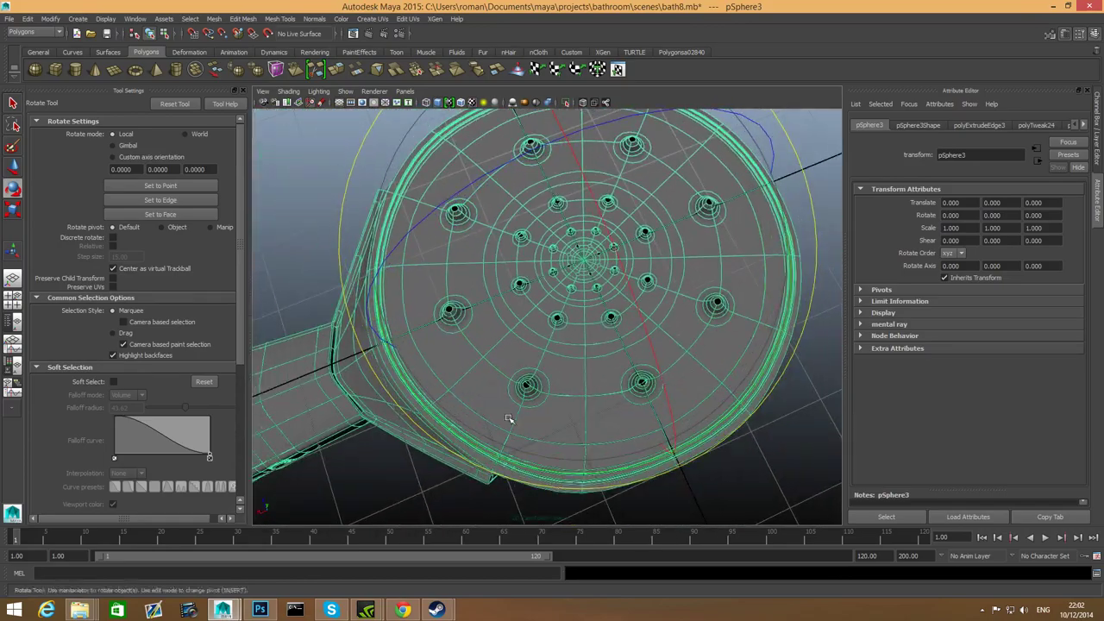
pyautogui.moveTo(591, 435)
pyautogui.keyDown('alt'); pyautogui.mouseDown()
pyautogui.moveTo(530, 377)
pyautogui.moveTo(739, 466)
pyautogui.mouseUp(); pyautogui.keyUp('alt')
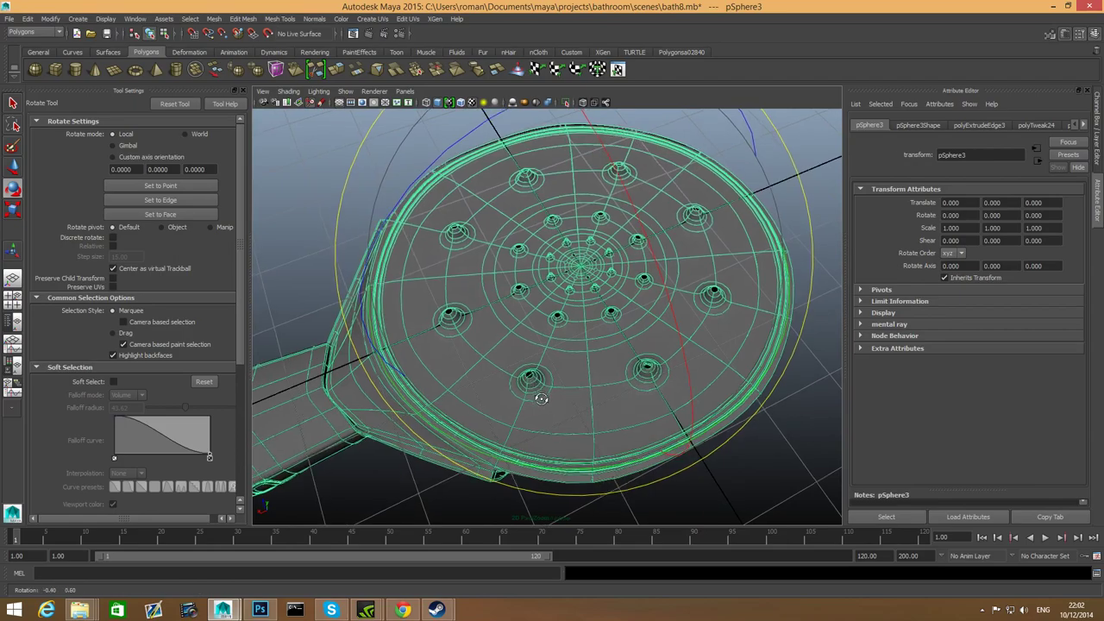
pyautogui.click(739, 466)
pyautogui.scroll(-5, 739, 466)
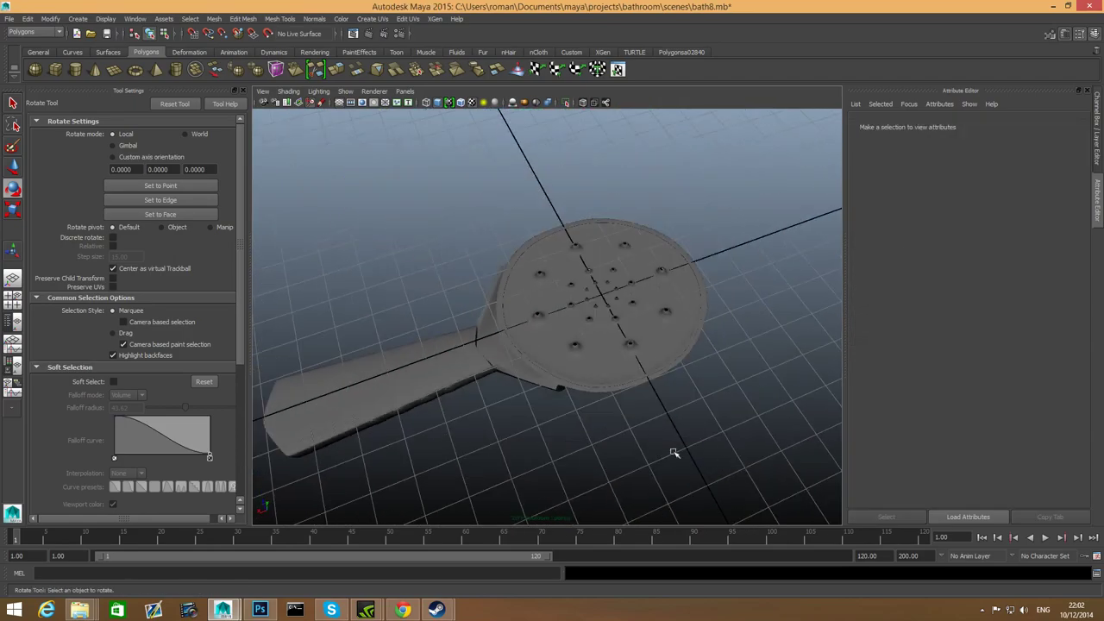
pyautogui.keyDown('alt'); pyautogui.moveTo(673, 452); pyautogui.dragTo(485, 337); pyautogui.keyUp('alt')
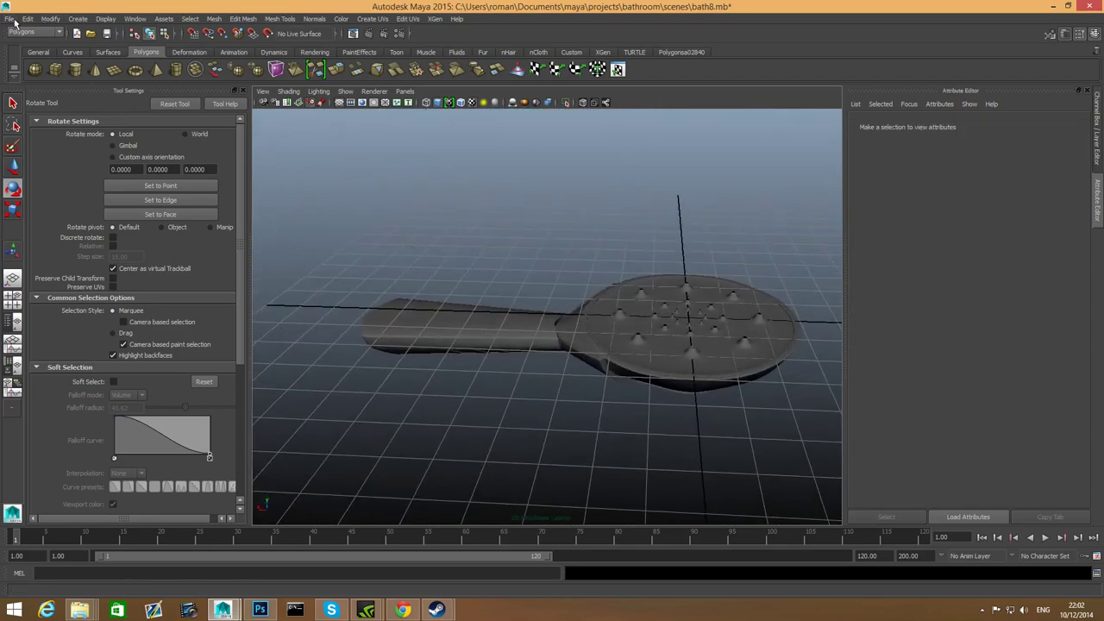
pyautogui.click(9, 18)
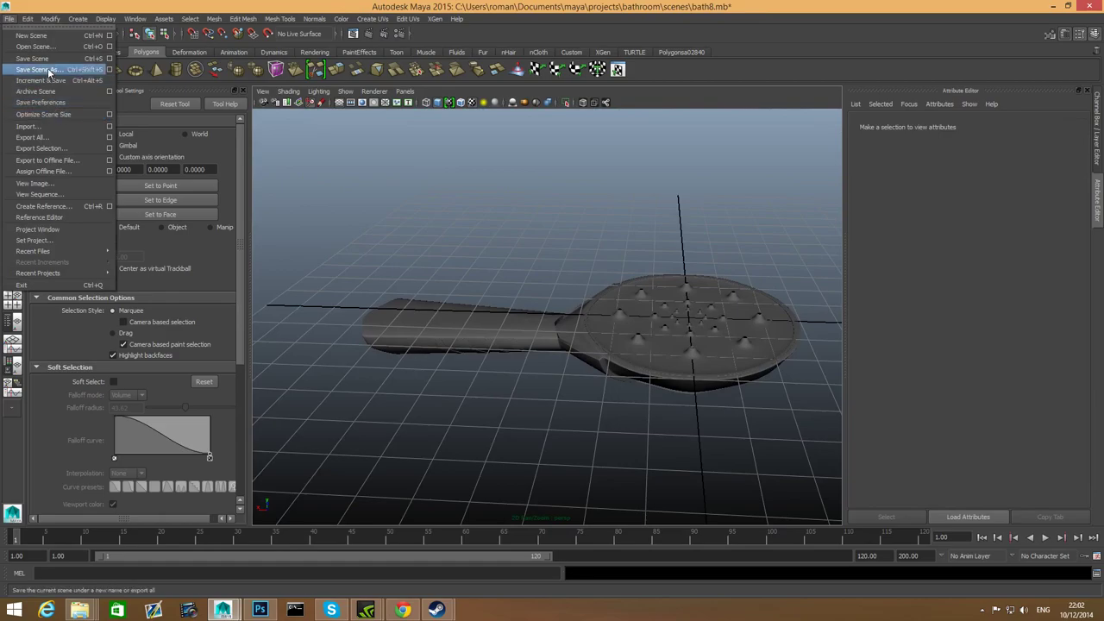
# - Save the scene as bath12.mb in the project's scenes folder
pyautogui.click(39, 69)
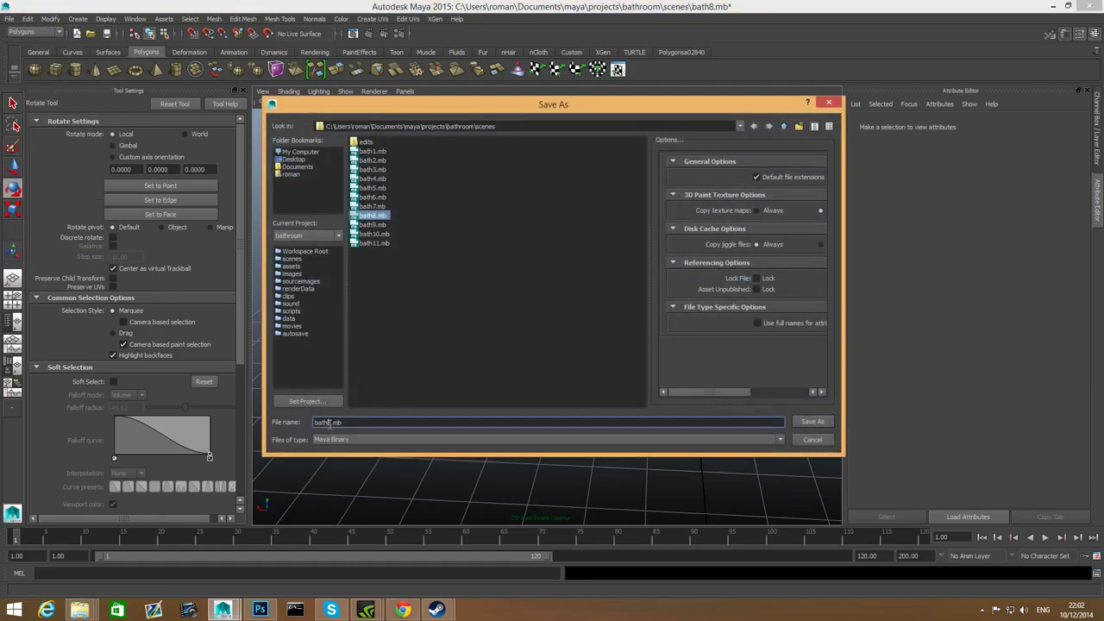
pyautogui.write('1')
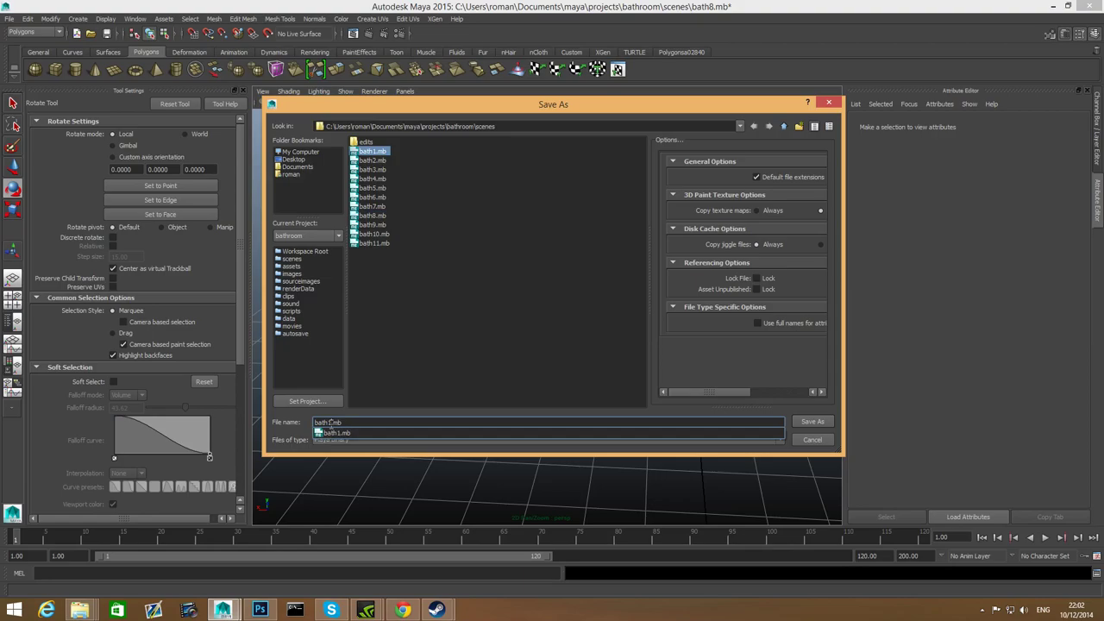
pyautogui.click(331, 423)
pyautogui.write('2')
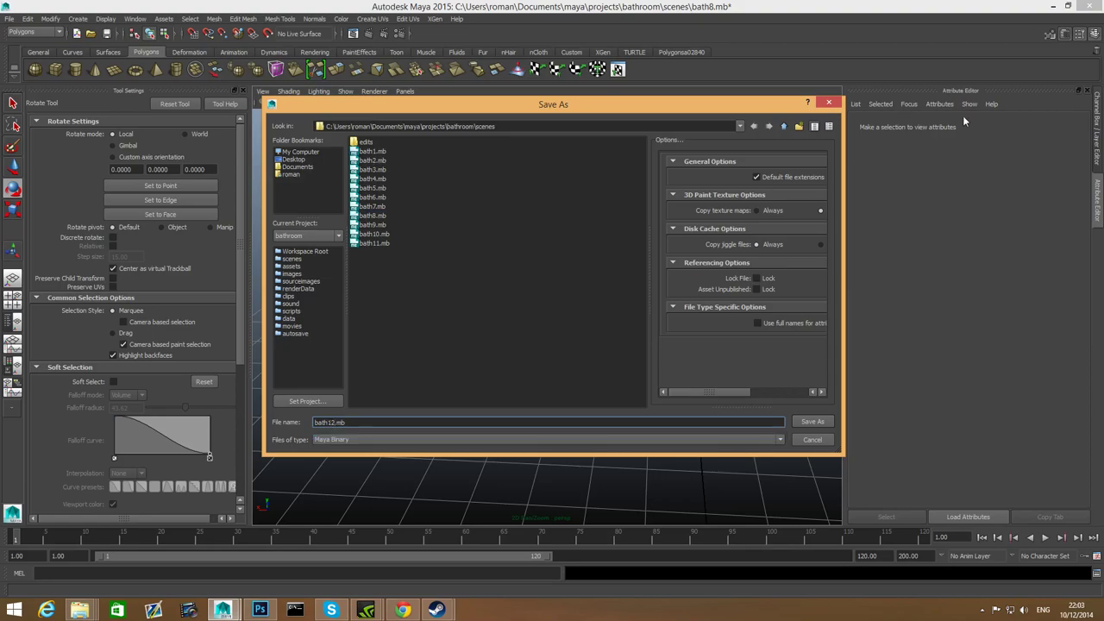
pyautogui.click(826, 422)
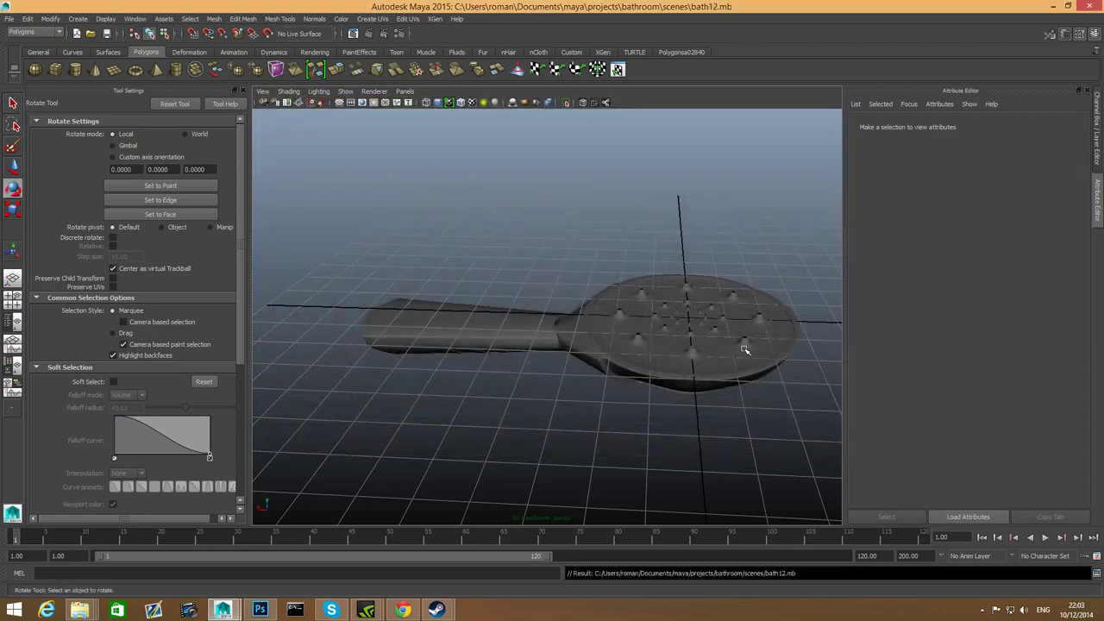
pyautogui.moveTo(745, 350)
pyautogui.keyDown('alt'); pyautogui.mouseDown()
pyautogui.moveTo(584, 383)
pyautogui.moveTo(702, 395)
pyautogui.moveTo(695, 268)
pyautogui.mouseUp(); pyautogui.keyUp('alt')
pyautogui.click(690, 345)
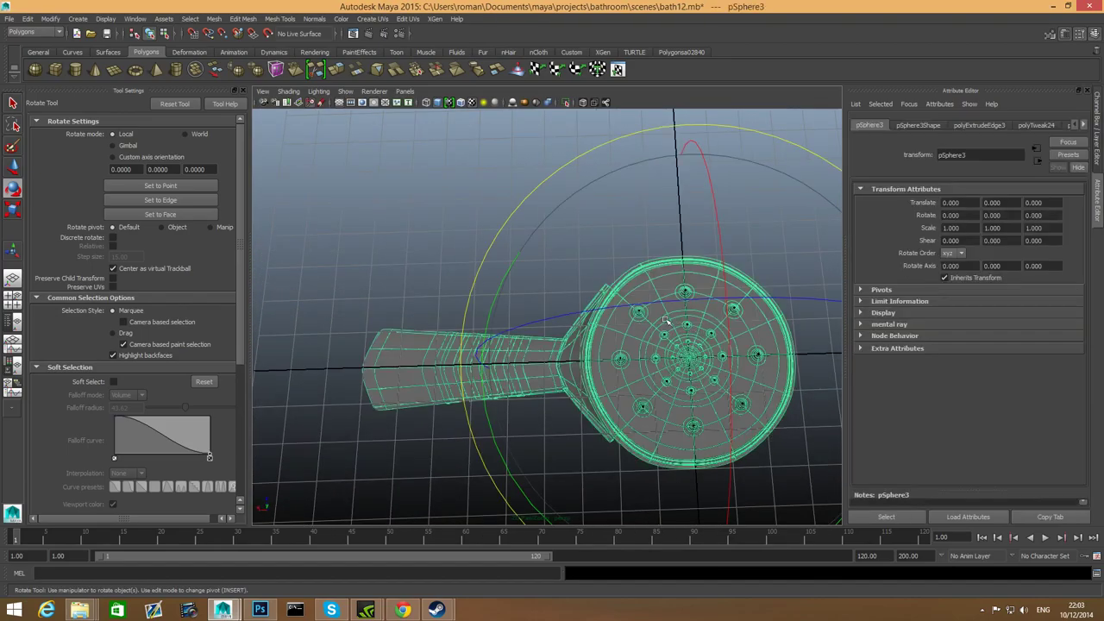
pyautogui.keyDown('alt'); pyautogui.moveTo(713, 343); pyautogui.dragTo(587, 380); pyautogui.keyUp('alt')
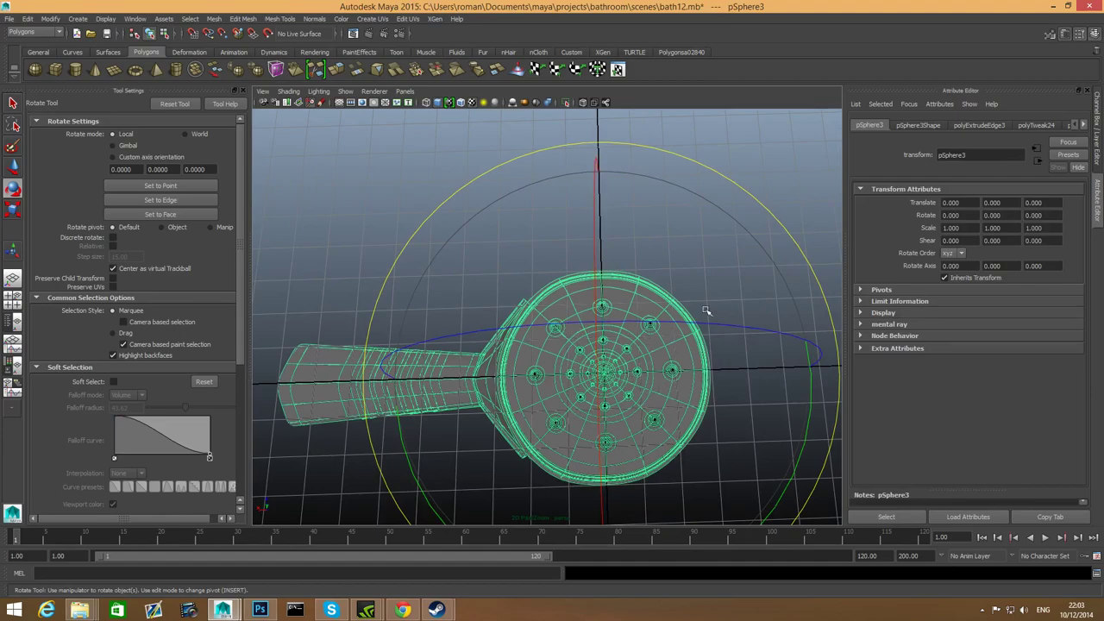
pyautogui.click(422, 188)
pyautogui.moveTo(602, 417)
pyautogui.keyDown('alt'); pyautogui.mouseDown()
pyautogui.moveTo(582, 276)
pyautogui.moveTo(455, 279)
pyautogui.moveTo(500, 383)
pyautogui.moveTo(578, 380)
pyautogui.moveTo(569, 371)
pyautogui.moveTo(599, 387)
pyautogui.mouseUp(); pyautogui.keyUp('alt')
pyautogui.moveTo(608, 319)
pyautogui.keyDown('alt'); pyautogui.mouseDown()
pyautogui.moveTo(577, 342)
pyautogui.moveTo(585, 356)
pyautogui.mouseUp(); pyautogui.keyUp('alt')
pyautogui.moveTo(585, 355)
pyautogui.keyDown('alt'); pyautogui.mouseDown(button='right')
pyautogui.moveTo(538, 370)
pyautogui.moveTo(698, 388)
pyautogui.moveTo(565, 387)
pyautogui.moveTo(602, 409)
pyautogui.mouseUp(button='right'); pyautogui.keyUp('alt')
pyautogui.moveTo(601, 409)
pyautogui.keyDown('alt'); pyautogui.mouseDown()
pyautogui.moveTo(604, 397)
pyautogui.moveTo(569, 388)
pyautogui.mouseUp(); pyautogui.keyUp('alt')
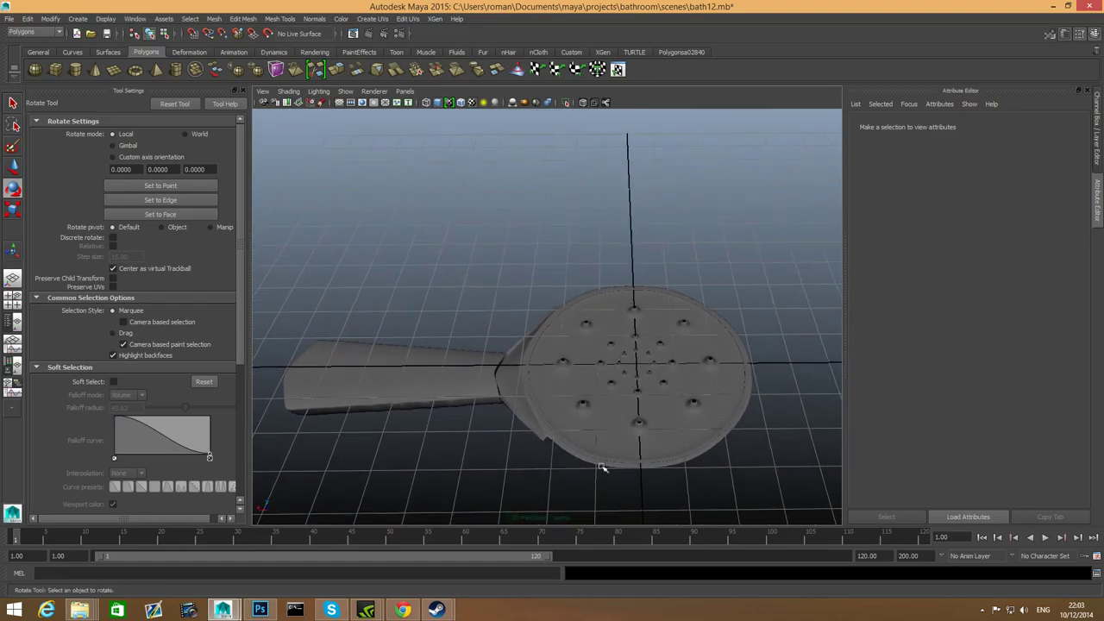
pyautogui.scroll(-2, 687, 371)
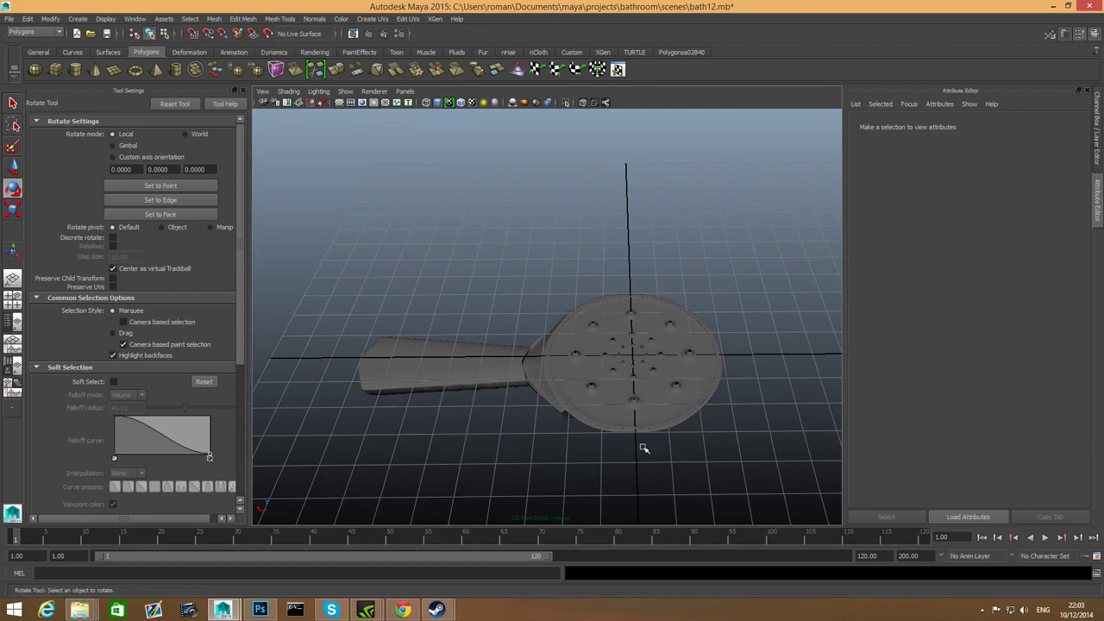
pyautogui.moveTo(644, 448)
pyautogui.keyDown('alt'); pyautogui.mouseDown()
pyautogui.moveTo(638, 486)
pyautogui.moveTo(744, 436)
pyautogui.moveTo(661, 437)
pyautogui.moveTo(595, 367)
pyautogui.mouseUp(); pyautogui.keyUp('alt')
pyautogui.moveTo(636, 411)
pyautogui.keyDown('alt'); pyautogui.mouseDown()
pyautogui.moveTo(606, 388)
pyautogui.moveTo(619, 389)
pyautogui.mouseUp(); pyautogui.keyUp('alt')
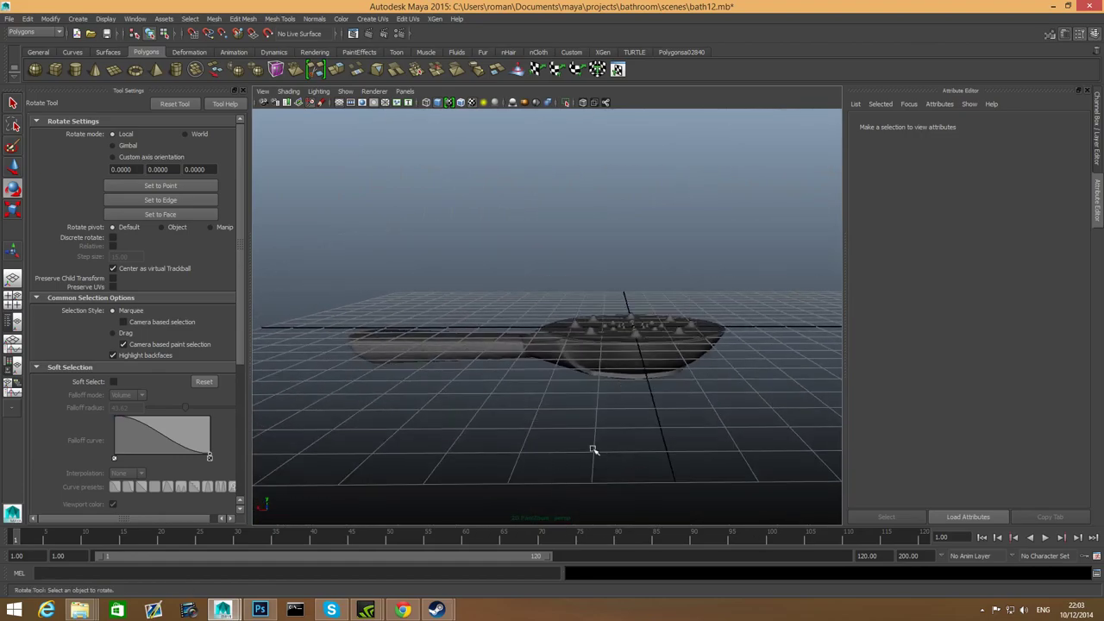